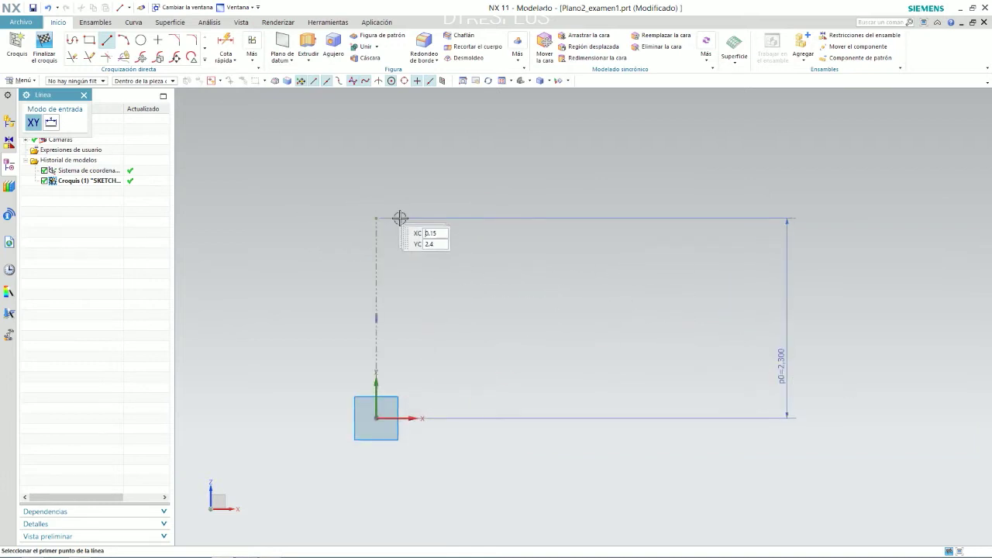
# Sketch a horizontal profile line about 0.22 long at the axis's top level and a vertical line about 0.91 long down from its end
pyautogui.scroll(5, 399, 215)
pyautogui.click(72, 39)
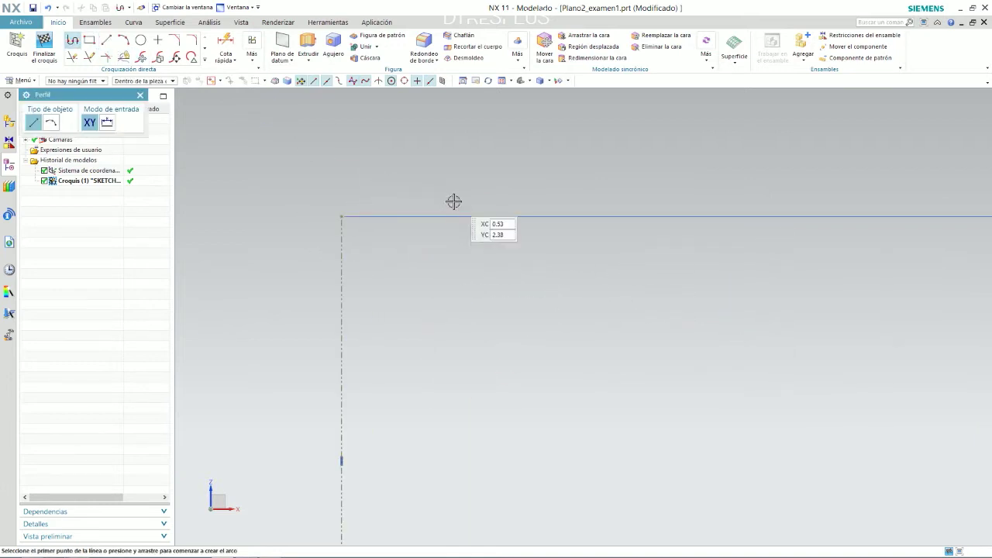
pyautogui.click(411, 217)
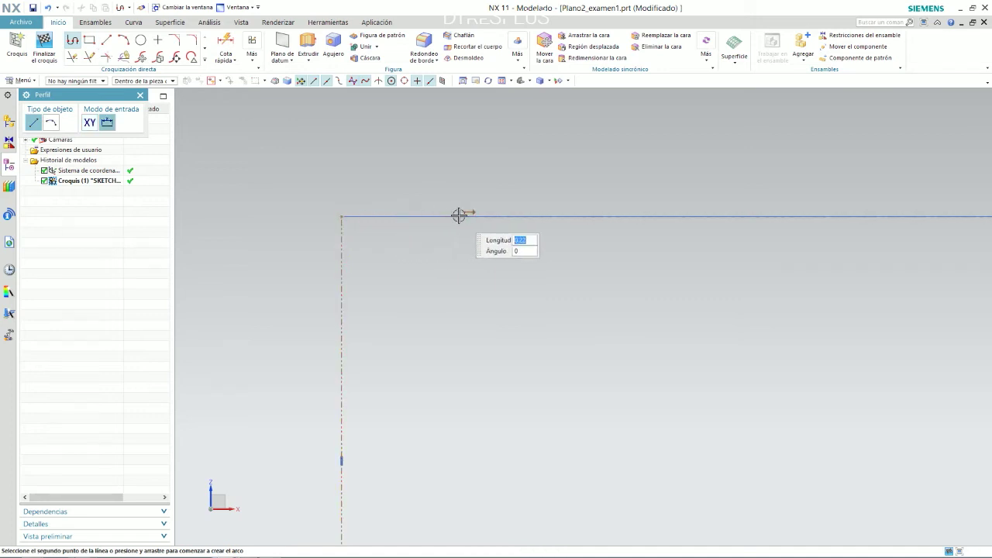
pyautogui.click(458, 220)
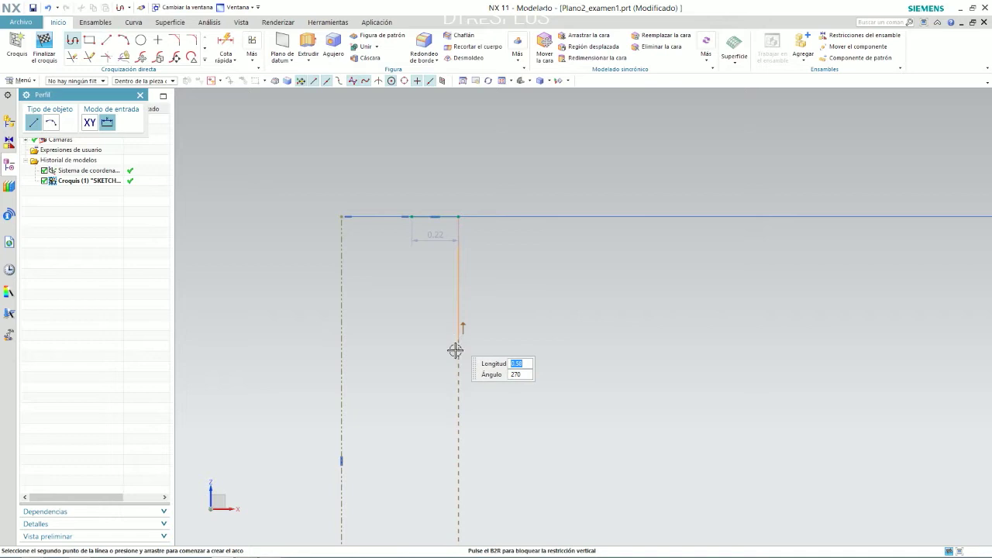
pyautogui.click(458, 409)
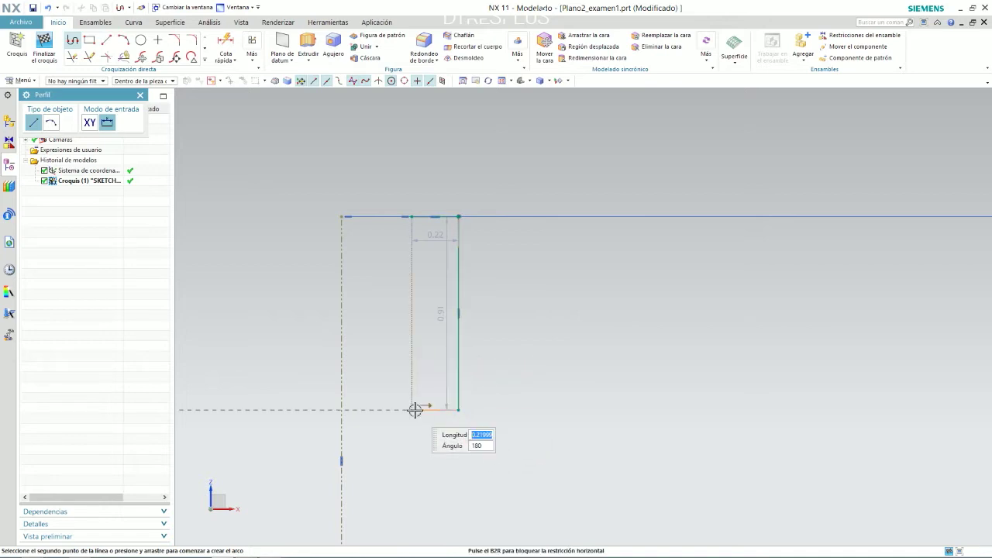
pyautogui.press('Escape')
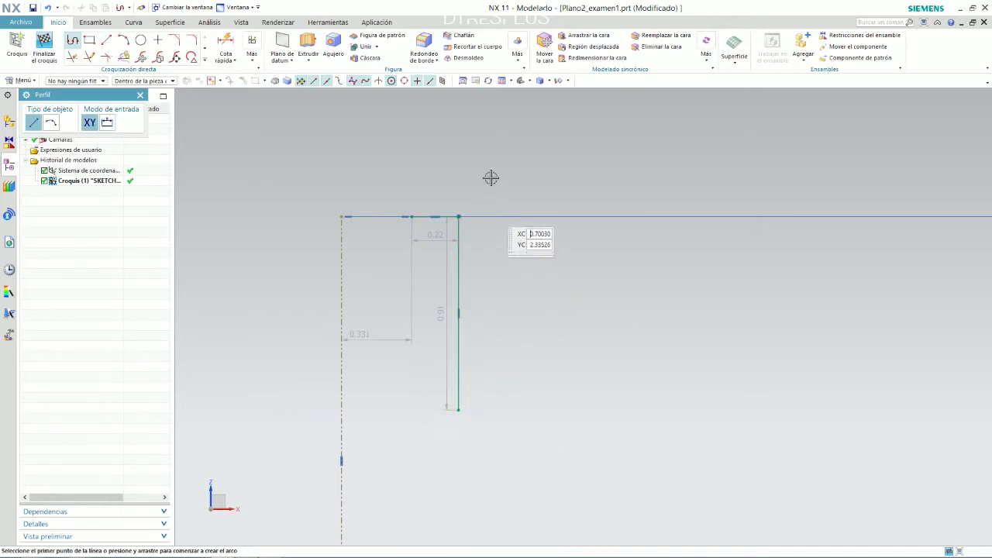
pyautogui.press('Escape')
# Delete the vertical profile line and the short horizontal line beside the axis's upper end
pyautogui.click(458, 279)
pyautogui.press('Delete')
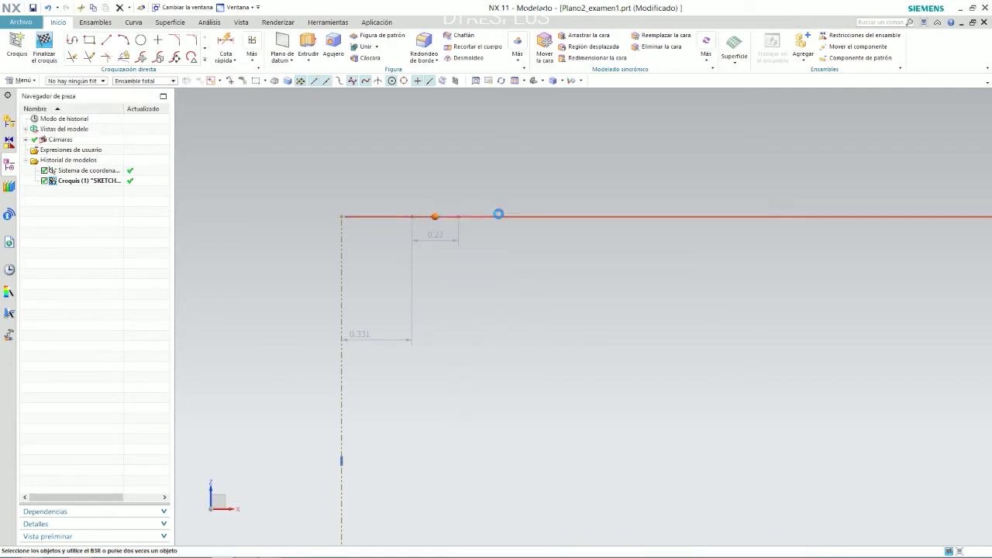
pyautogui.press('Delete')
pyautogui.click(445, 216)
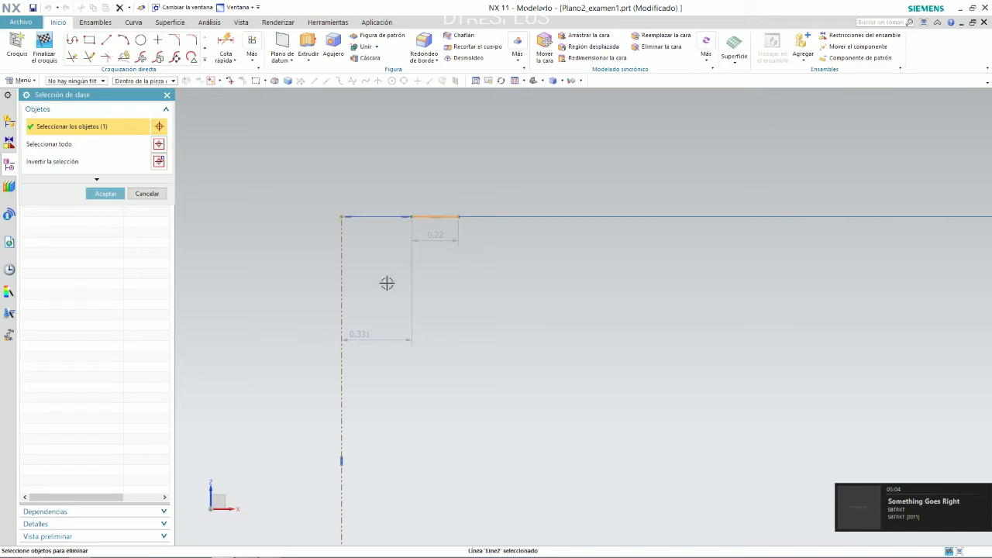
pyautogui.click(445, 240)
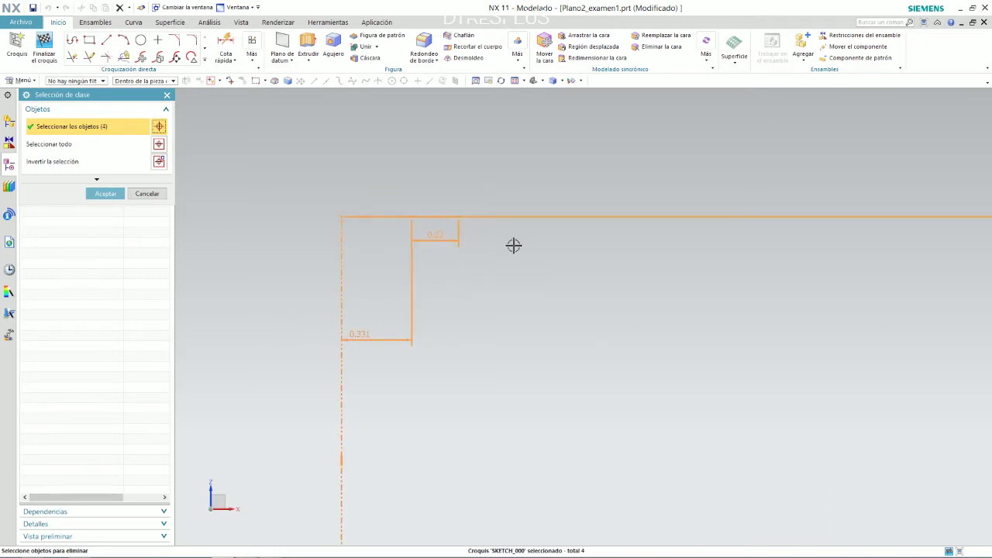
pyautogui.click(165, 192)
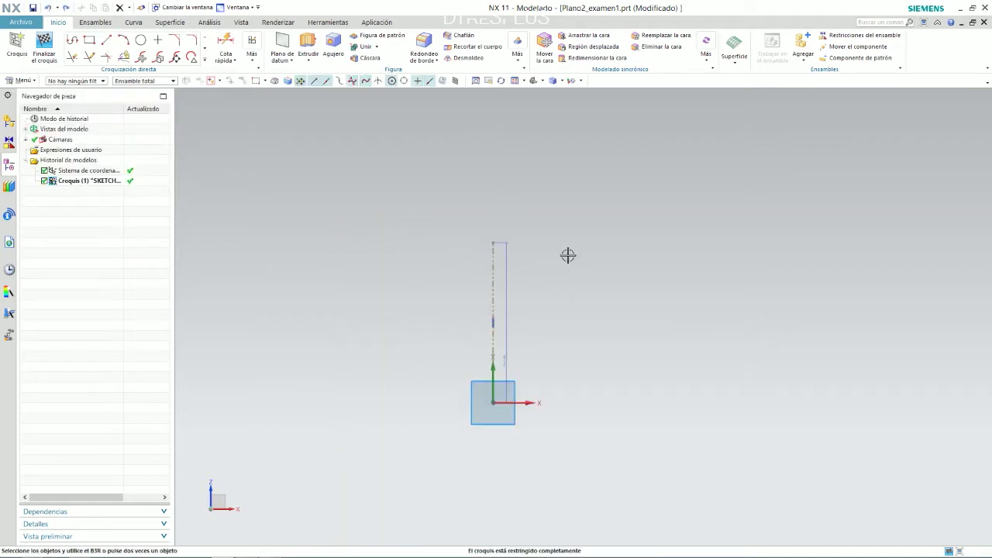
# Move the 2.300 height dimension farther from the axis and sketch a rectangle about 0.35 by 0.65, about 0.4 from the axis
pyautogui.moveTo(505, 354); pyautogui.dragTo(640, 344)
pyautogui.scroll(2, 576, 302)
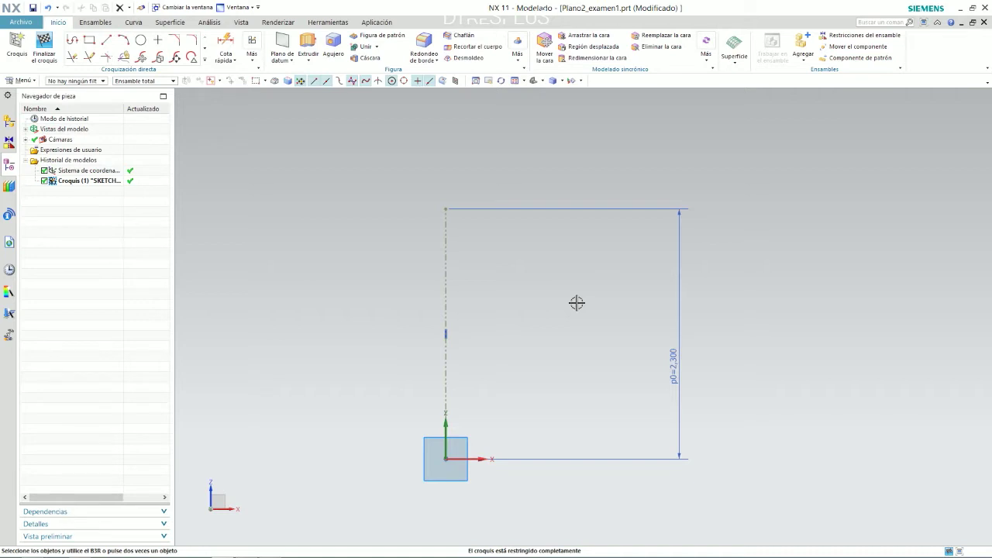
pyautogui.click(89, 40)
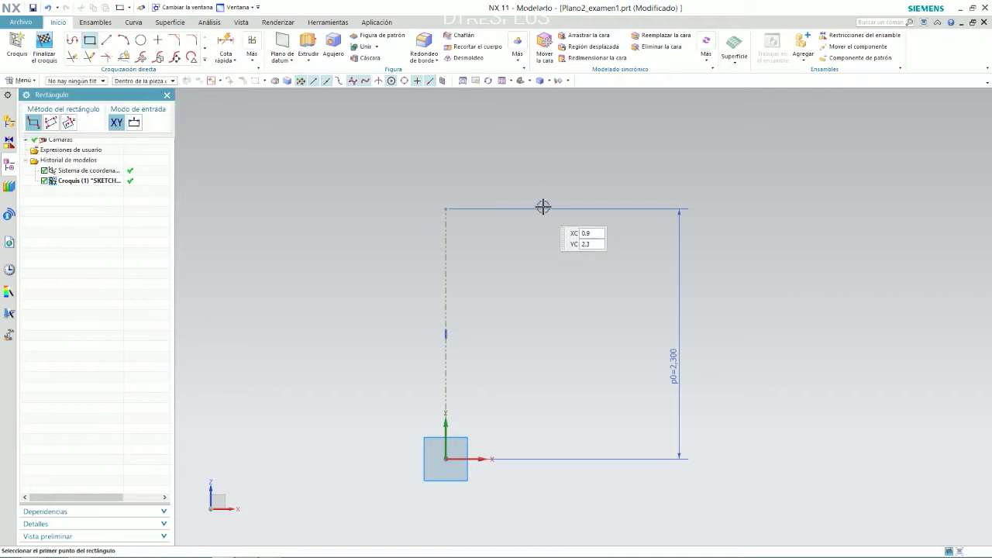
pyautogui.click(489, 199)
pyautogui.press('Escape')
pyautogui.scroll(5, 496, 203)
# Constrain the axis's upper endpoint and the rectangle's upper edge with Point on Curve
pyautogui.click(498, 189)
pyautogui.click(340, 224)
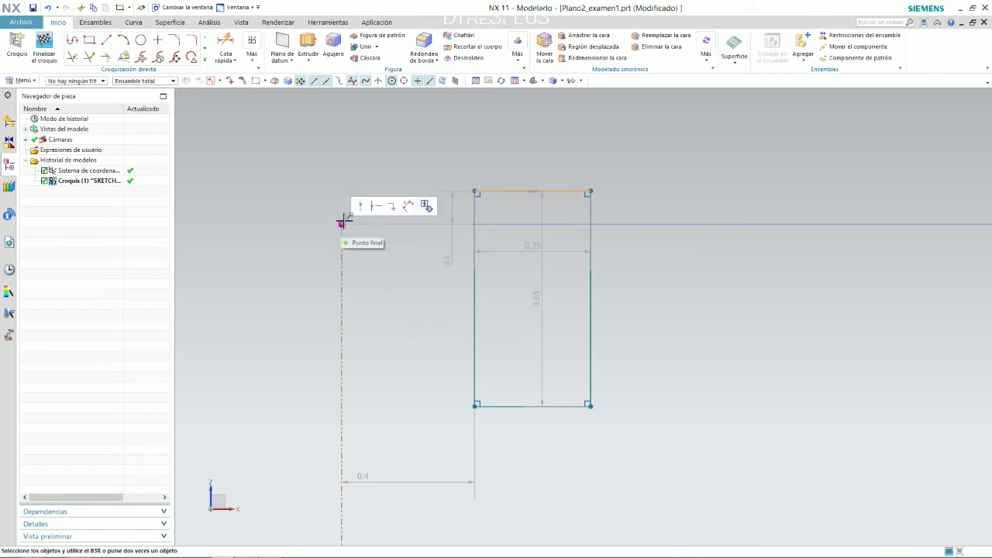
pyautogui.click(368, 214)
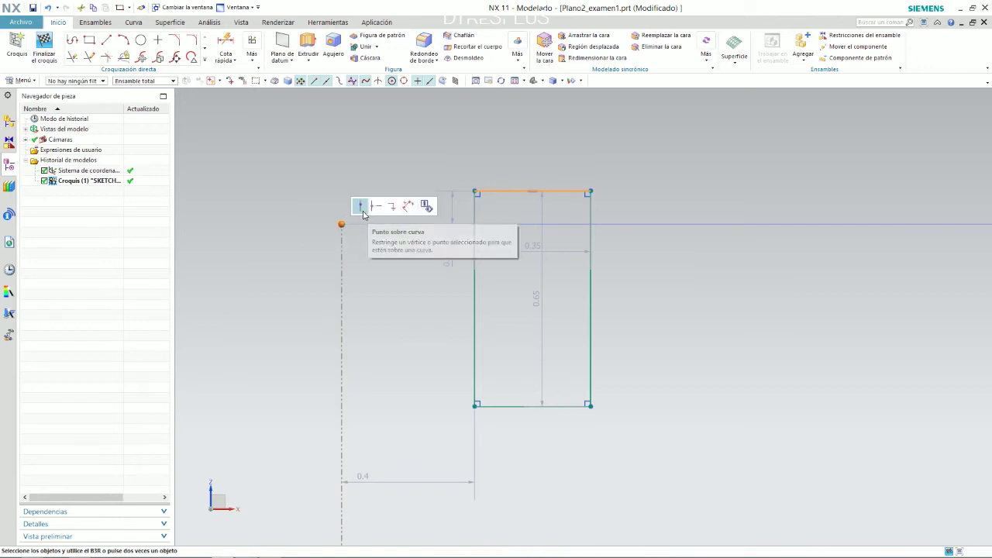
pyautogui.scroll(-1, 498, 178)
pyautogui.scroll(1, 513, 183)
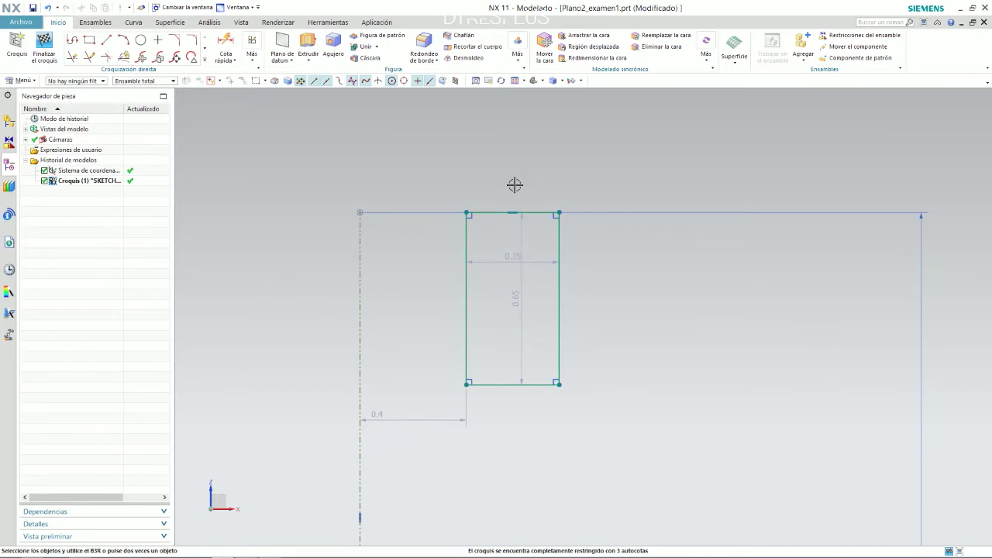
# Consult the Domed cover drawing in Photos and sketch a horizontal line about 0.52 long from the rectangle's outer edge toward the axis, ending in a 0.53 downward line
pyautogui.hotkey('alt', 'Tab')
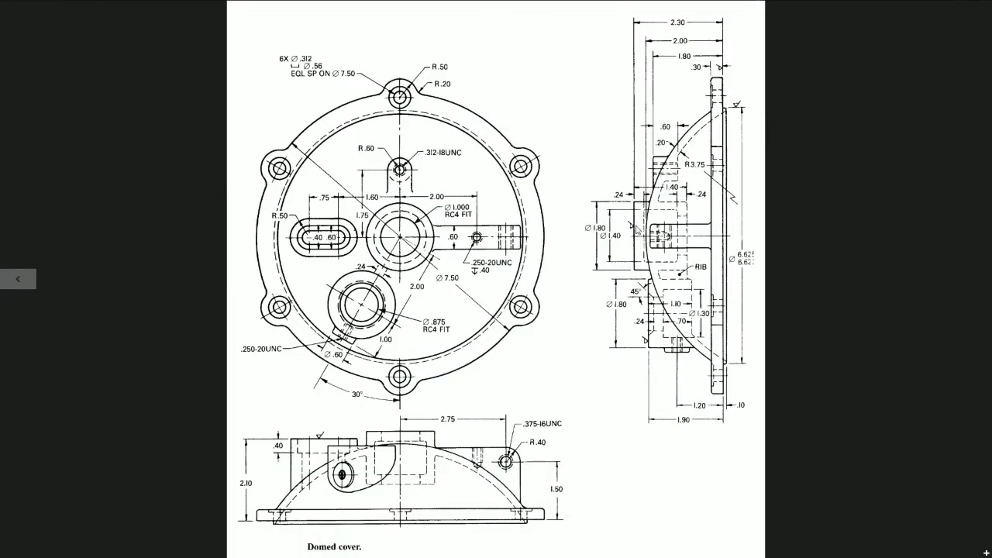
pyautogui.hotkey('alt', 'Tab')
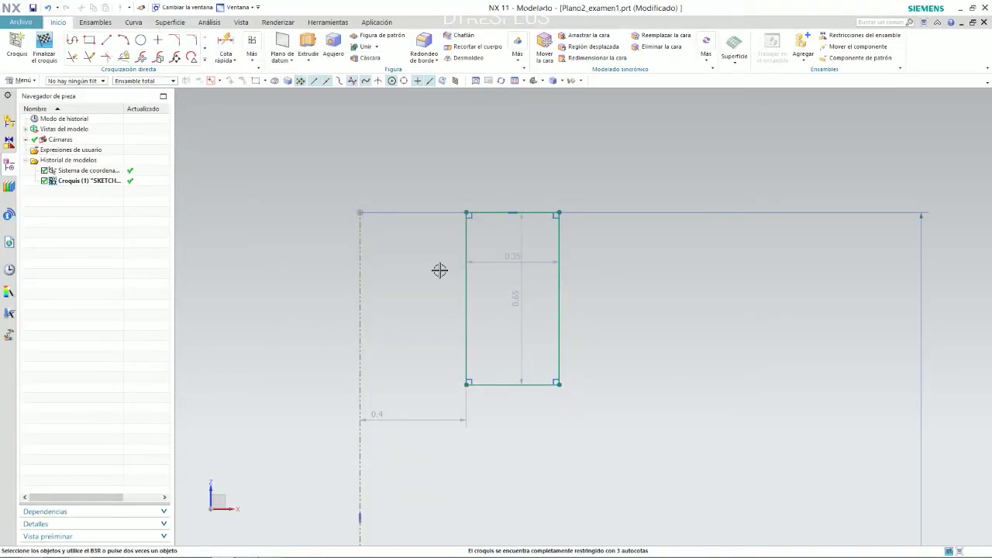
pyautogui.hotkey('alt', 'Tab')
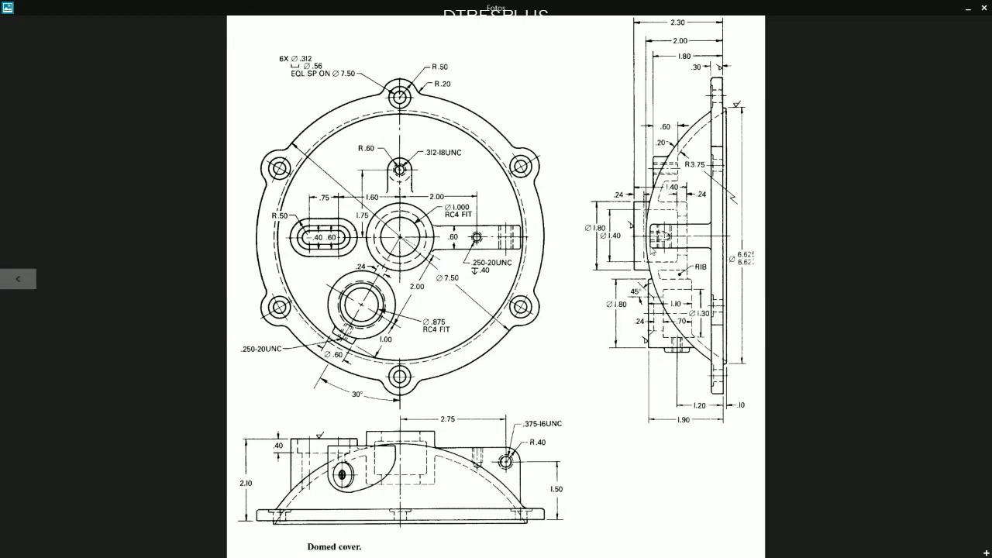
pyautogui.hotkey('alt', 'Tab')
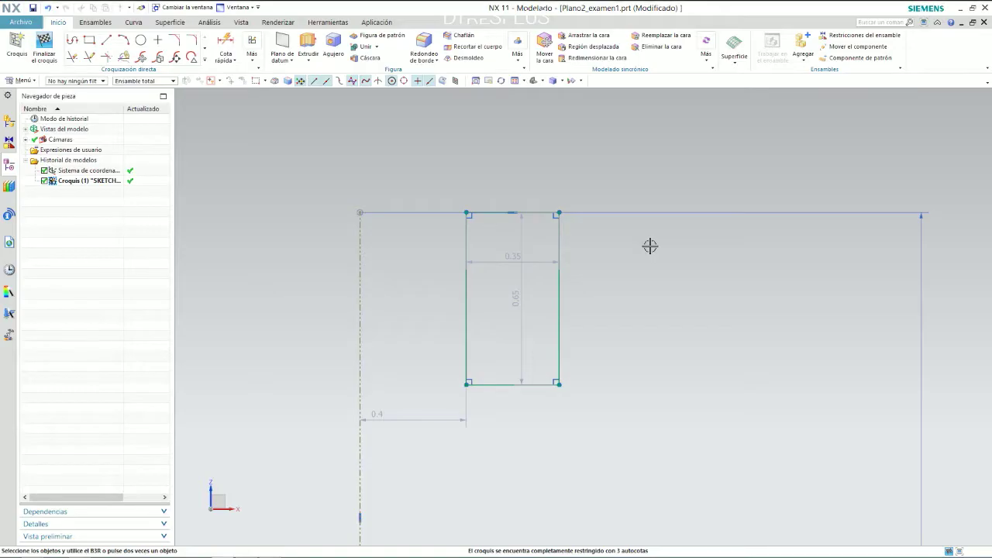
pyautogui.click(106, 39)
pyautogui.click(558, 314)
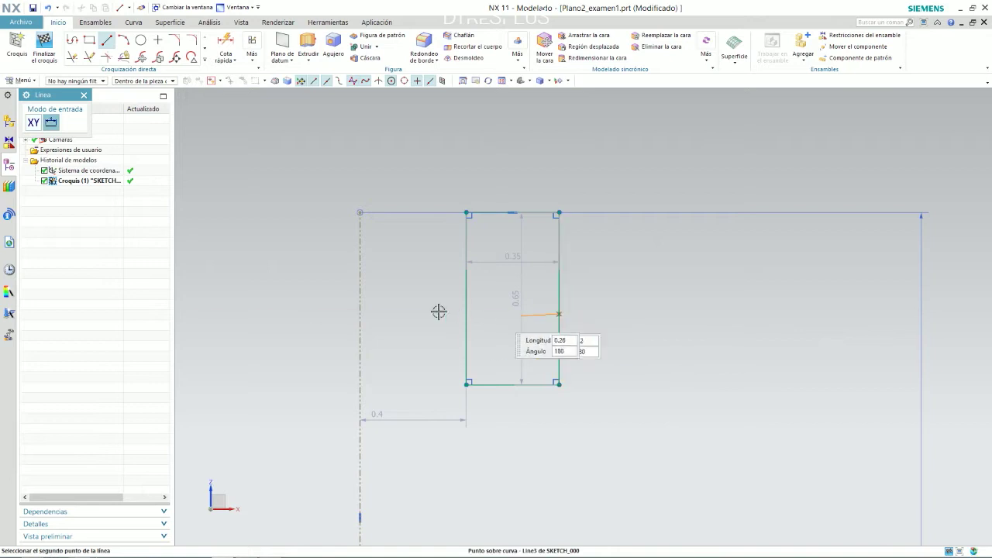
pyautogui.click(420, 314)
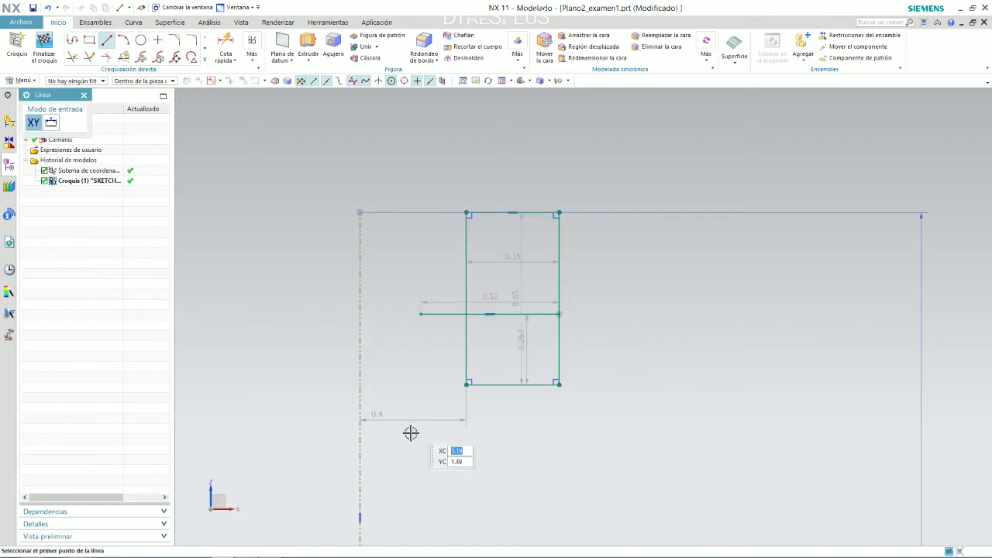
pyautogui.click(421, 313)
pyautogui.click(420, 454)
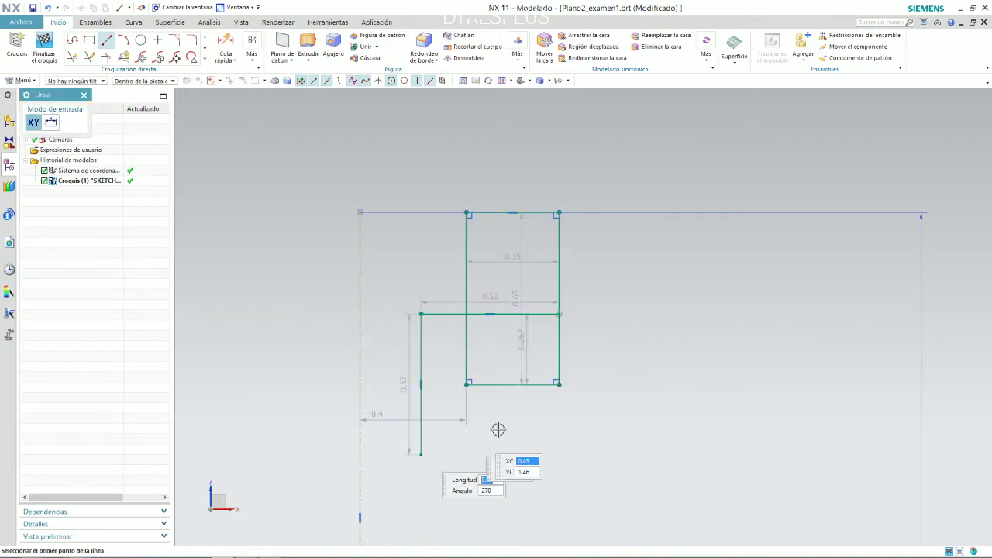
pyautogui.press('Escape')
# Extend the rectangle's lower edge to the new vertical line and trim that line's excess below it
pyautogui.click(90, 57)
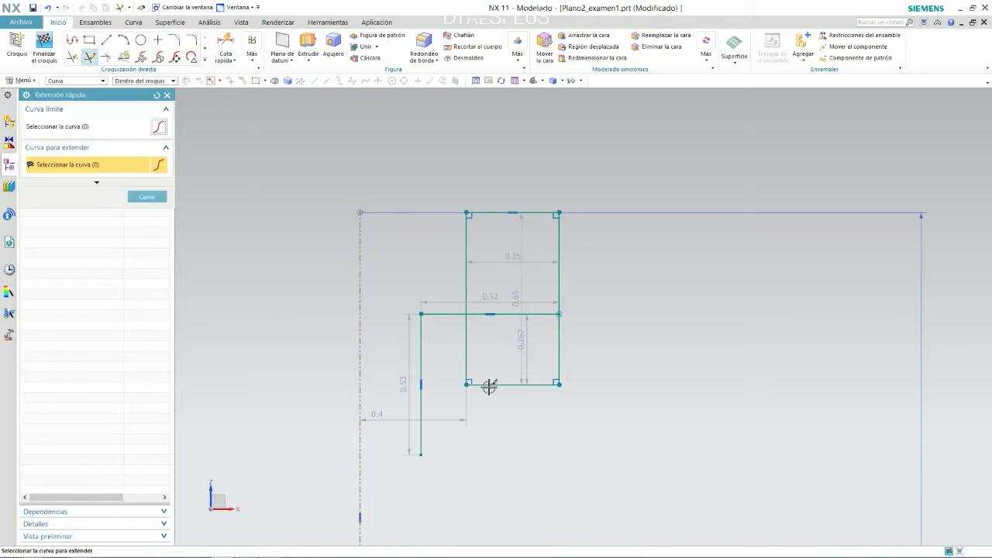
pyautogui.rightClick(453, 386)
pyautogui.rightClick(466, 384)
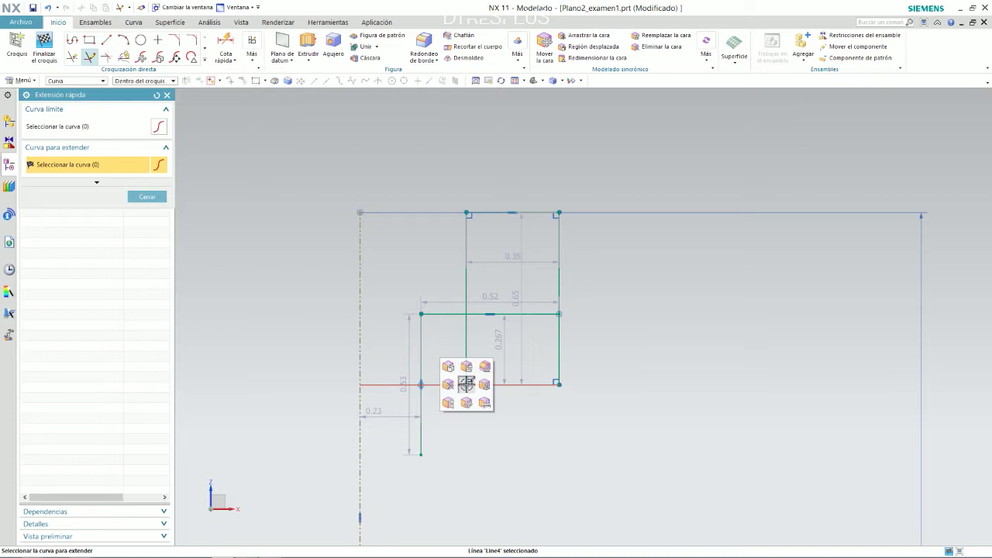
pyautogui.rightClick(466, 384)
pyautogui.rightClick(465, 384)
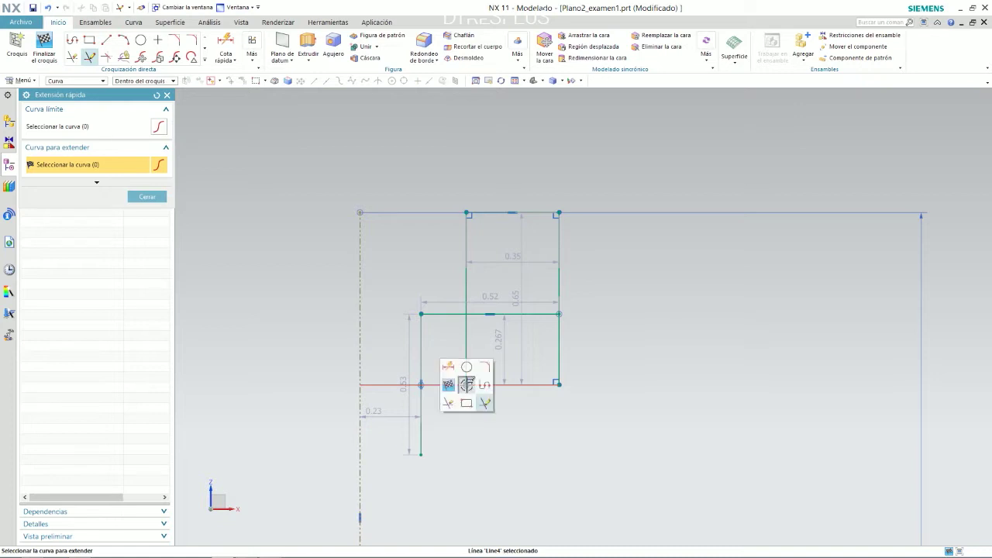
pyautogui.click(448, 402)
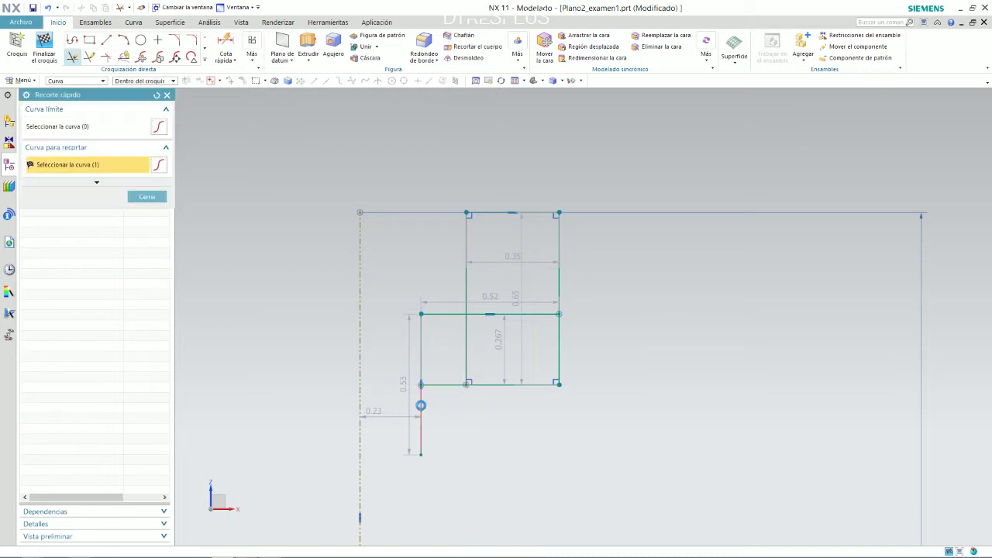
pyautogui.scroll(-1, 452, 365)
pyautogui.scroll(3, 451, 366)
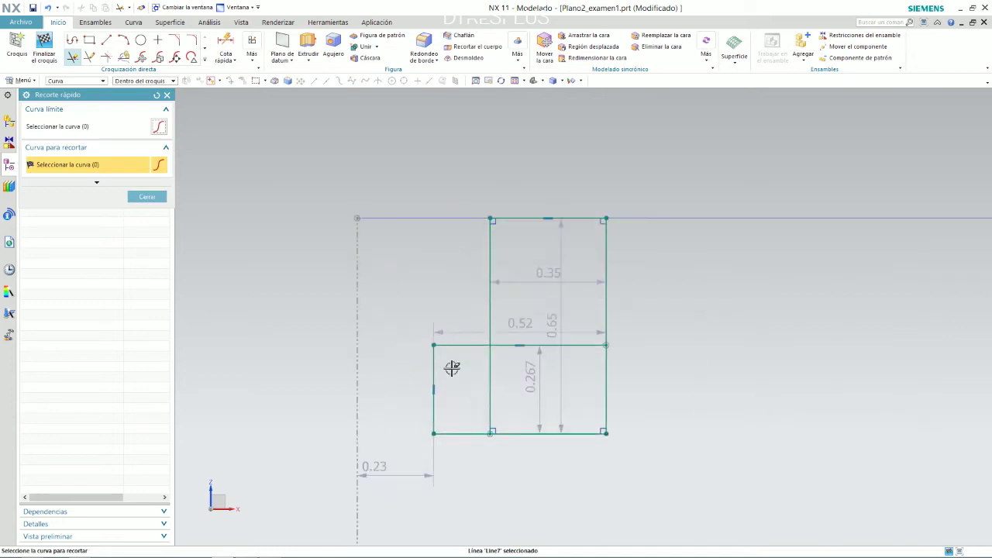
pyautogui.click(146, 196)
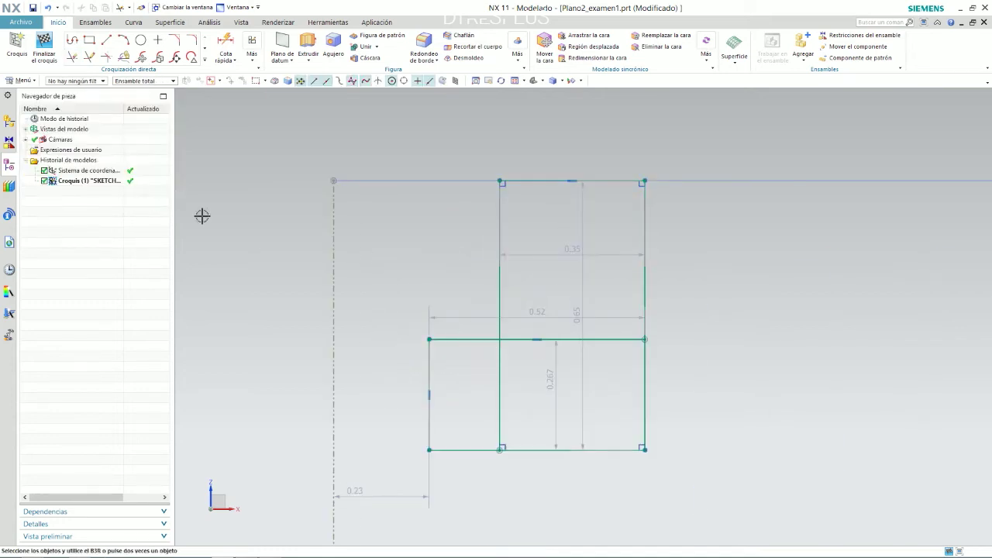
# Lower the inner horizontal line and shift the rectangle's inner edge away from the axis, leaving the upper section about 0.235 wide
pyautogui.moveTo(482, 340)
pyautogui.mouseDown()
pyautogui.moveTo(475, 395)
pyautogui.moveTo(491, 384)
pyautogui.mouseUp()
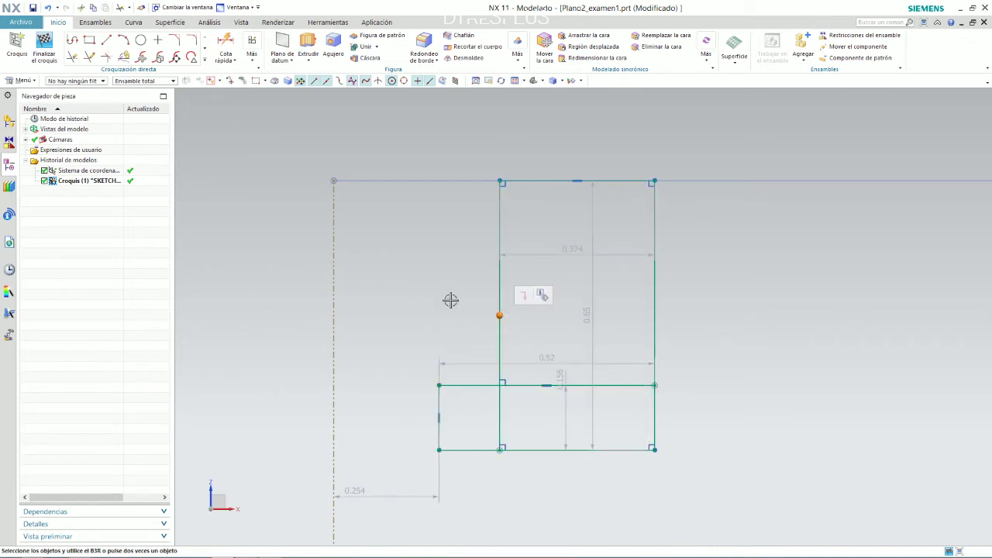
pyautogui.click(500, 309)
pyautogui.moveTo(500, 300)
pyautogui.mouseDown()
pyautogui.moveTo(571, 305)
pyautogui.moveTo(557, 306)
pyautogui.mouseUp()
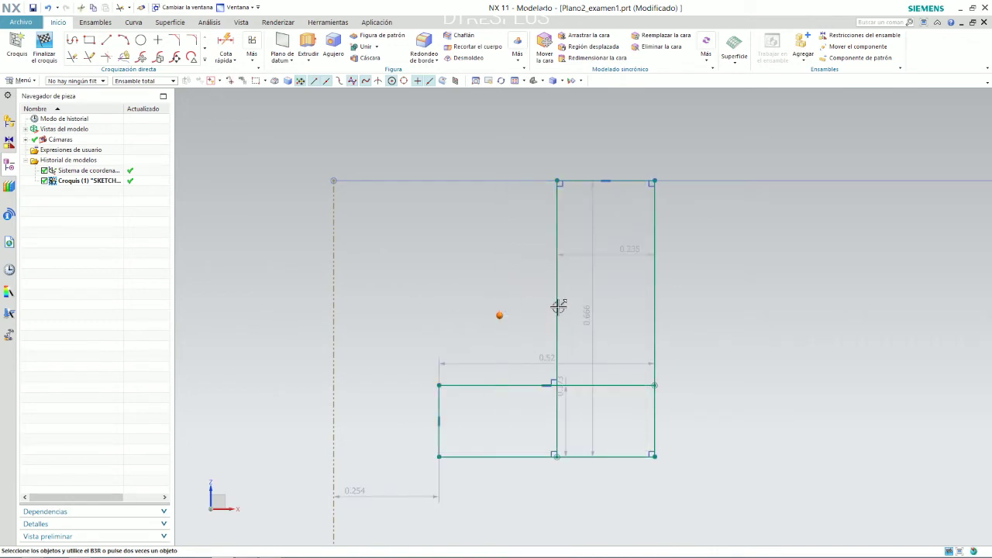
pyautogui.scroll(-2, 476, 311)
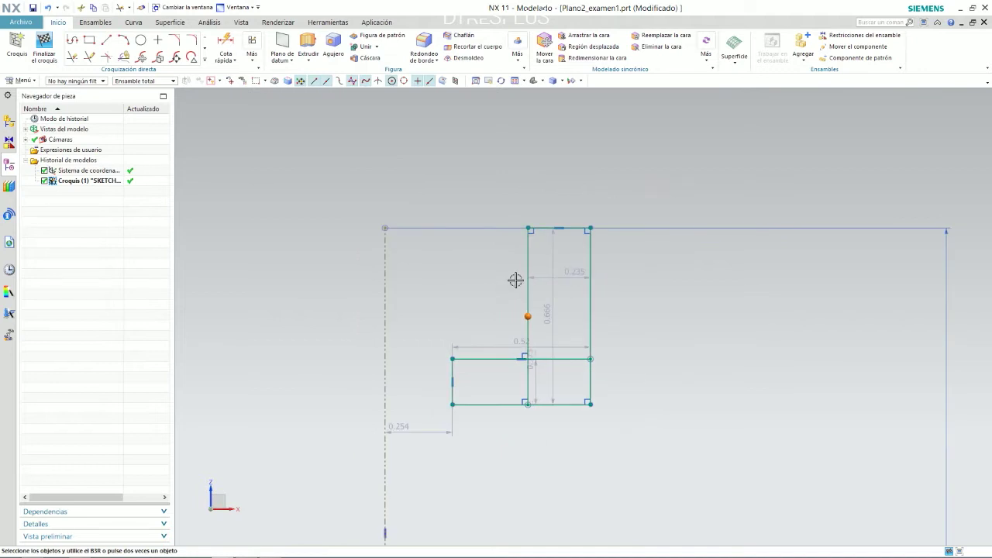
# Consult the reference drawing and sketch a circle about 4 in diameter, centred about 0.96 below the origin in line with the axis
pyautogui.hotkey('alt', 'Tab')
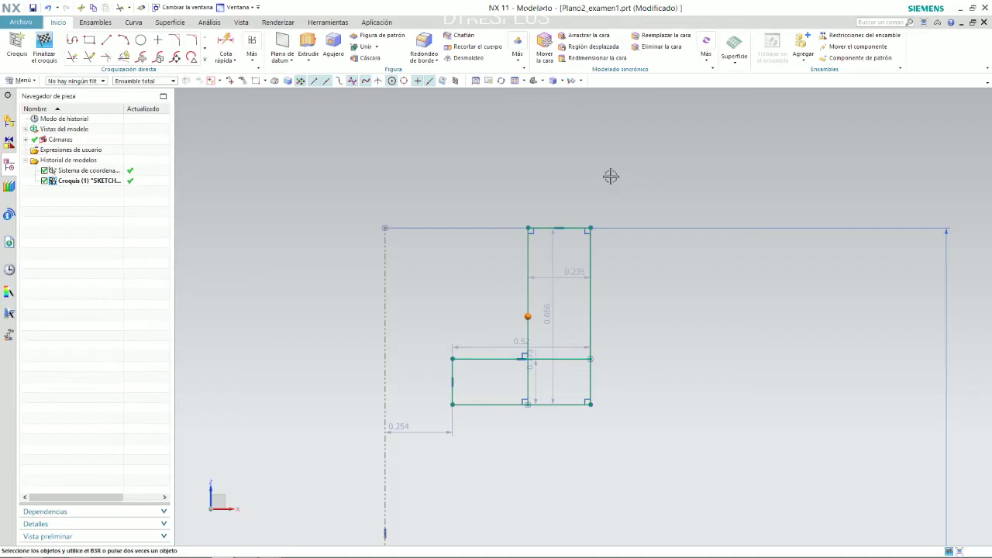
pyautogui.scroll(-2, 611, 173)
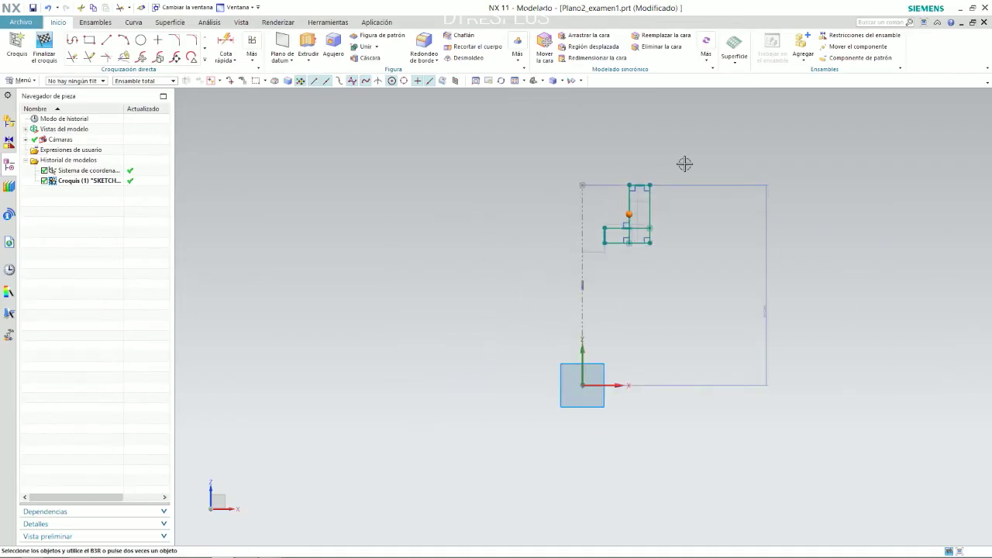
pyautogui.click(140, 39)
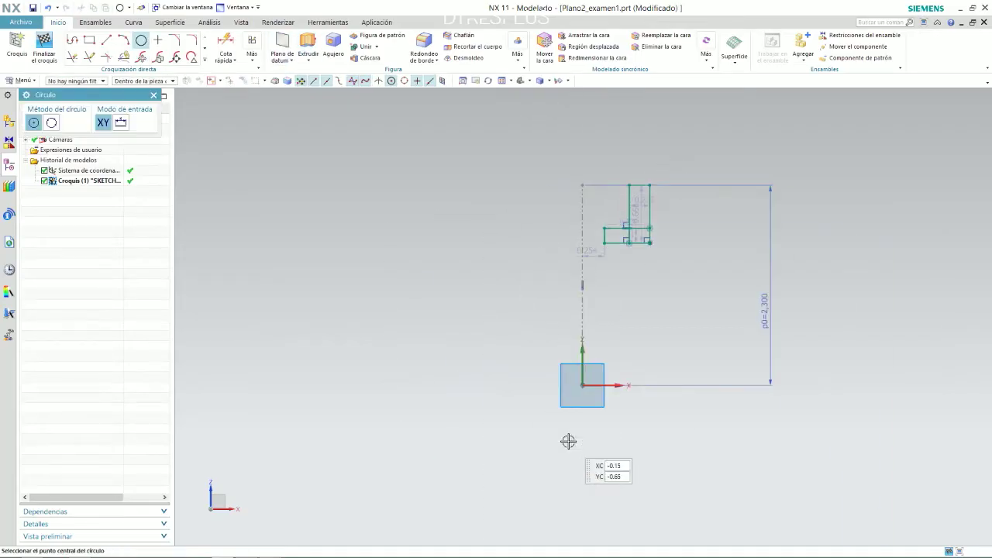
pyautogui.click(582, 468)
pyautogui.click(529, 303)
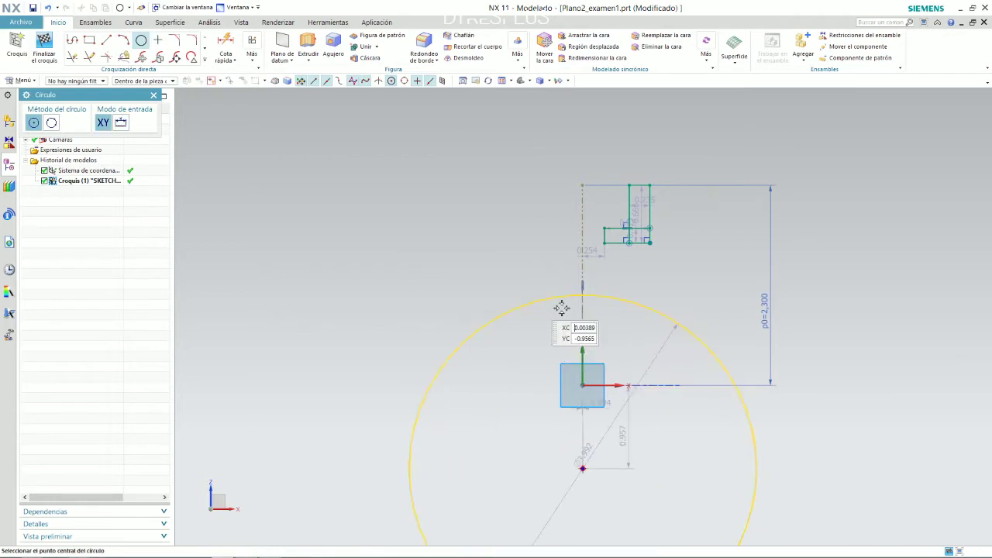
pyautogui.press('Escape')
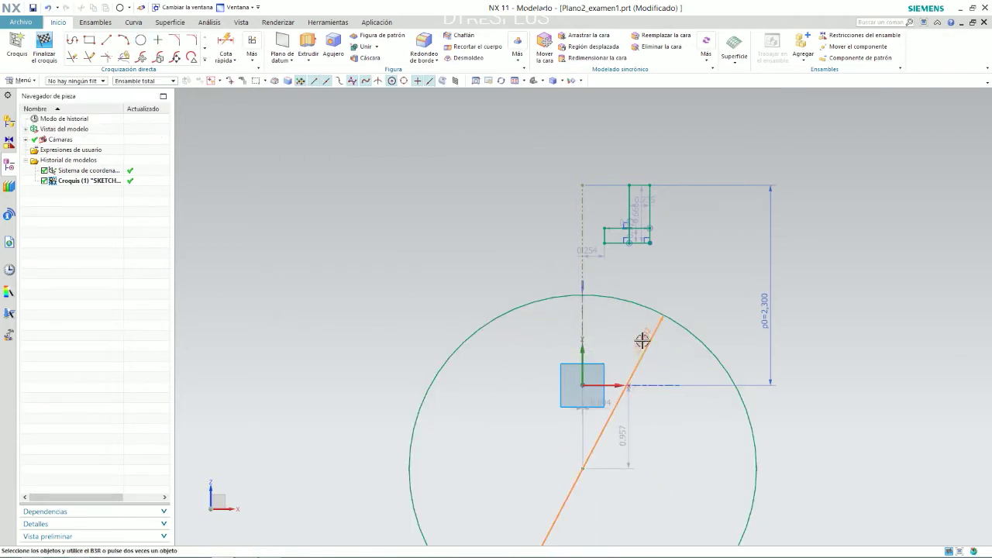
# Convert the circle's dimension to a radial one and set it to 3.75 in, checking the value against the reference drawing
pyautogui.doubleClick(641, 338)
pyautogui.click(148, 201)
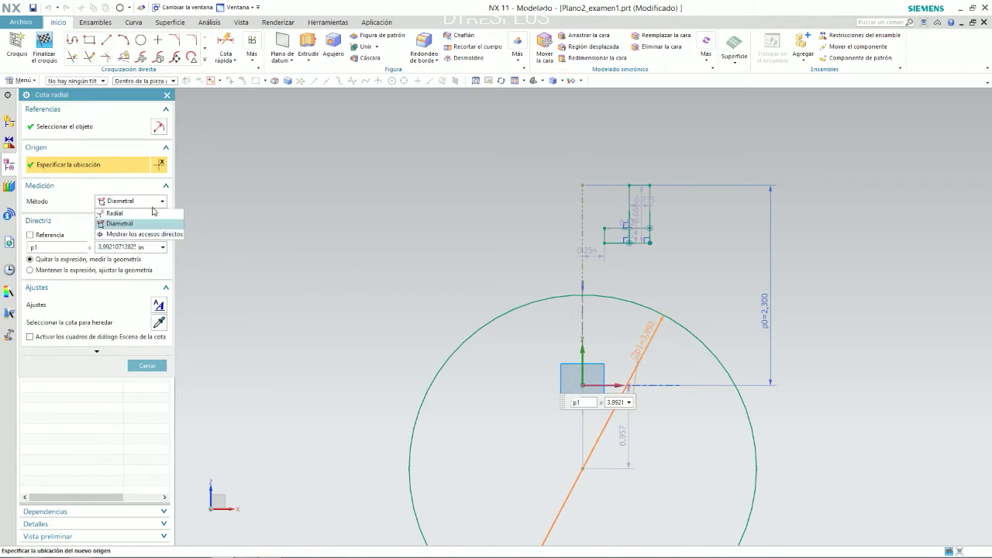
pyautogui.click(124, 210)
pyautogui.click(124, 247)
pyautogui.write('3')
pyautogui.press('Return')
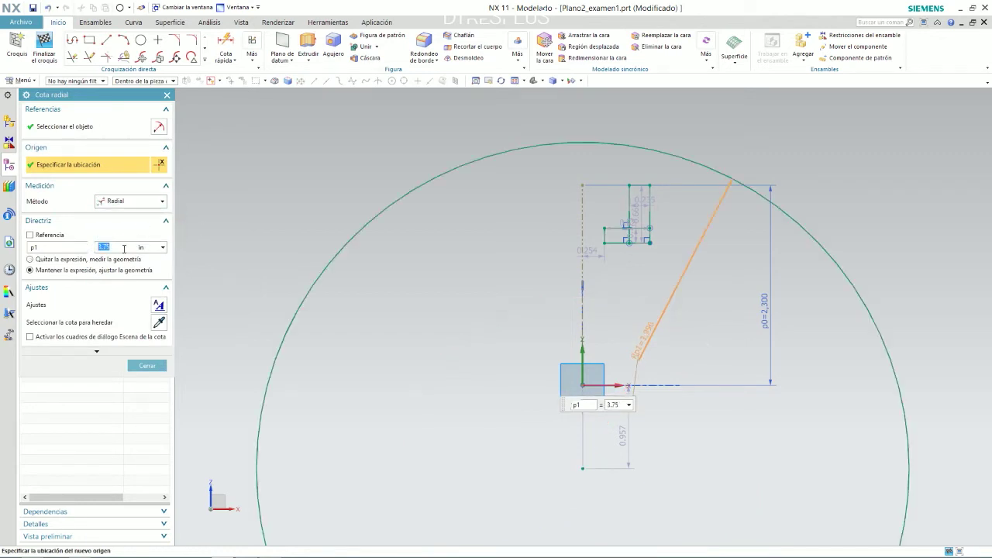
pyautogui.hotkey('alt', 'Tab')
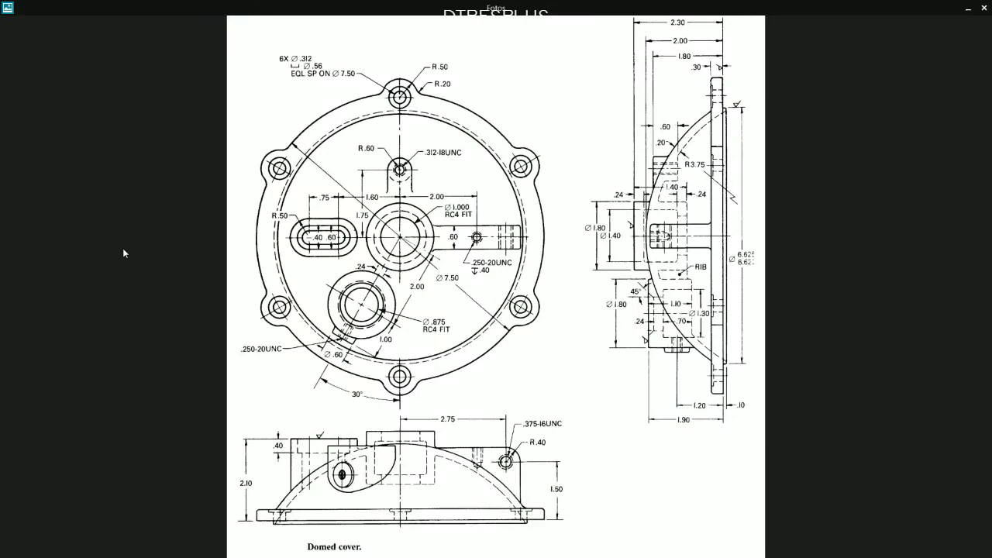
pyautogui.hotkey('alt', 'Tab')
pyautogui.scroll(-2, 600, 162)
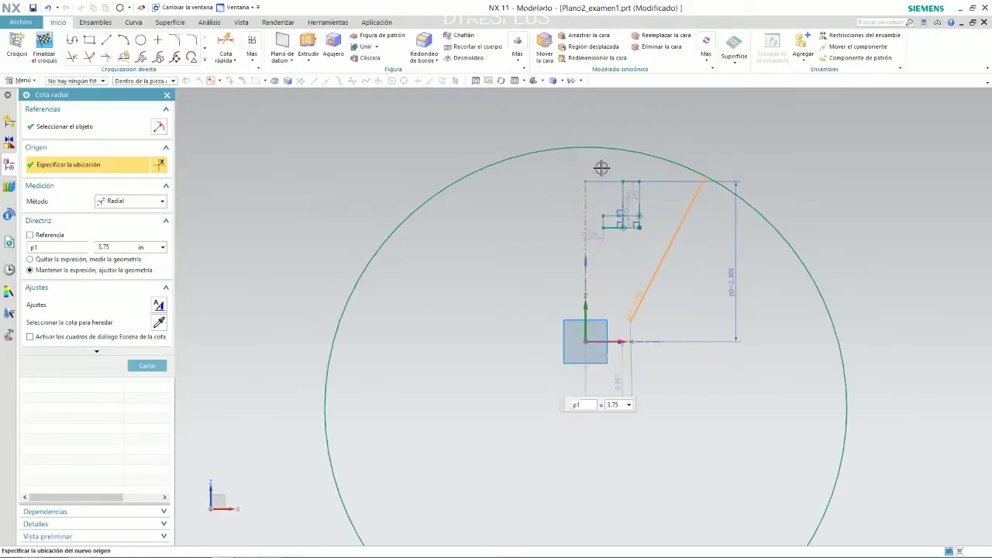
pyautogui.scroll(1, 618, 180)
pyautogui.middleClick(620, 144)
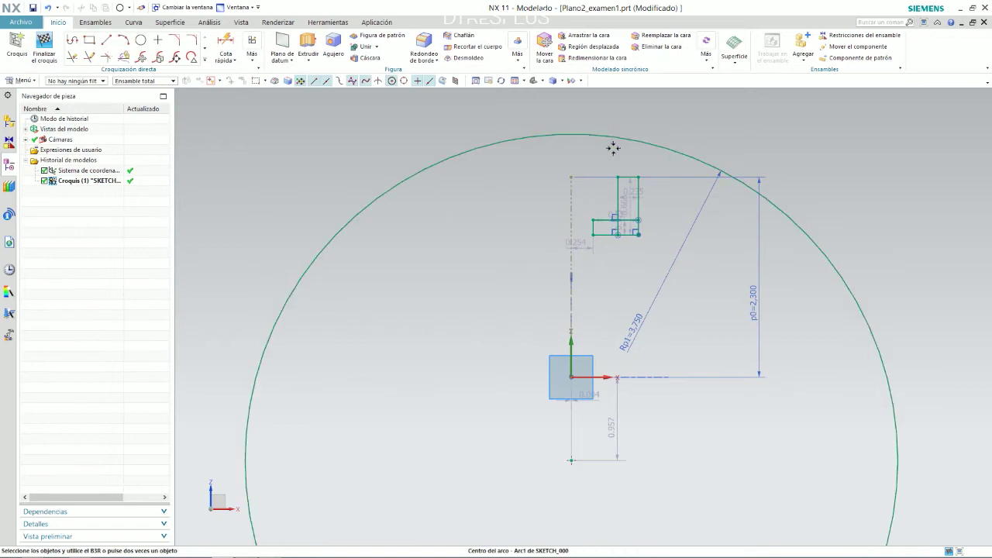
# Move the circle's centre down to about 2.36 below the origin and constrain it to lie on the vertical axis
pyautogui.scroll(-3, 682, 278)
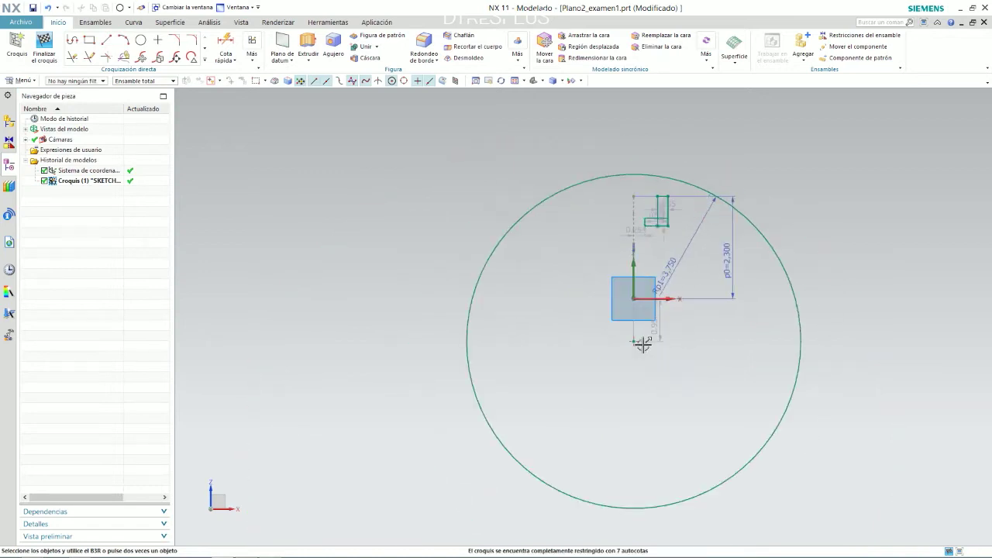
pyautogui.moveTo(634, 340); pyautogui.dragTo(655, 403)
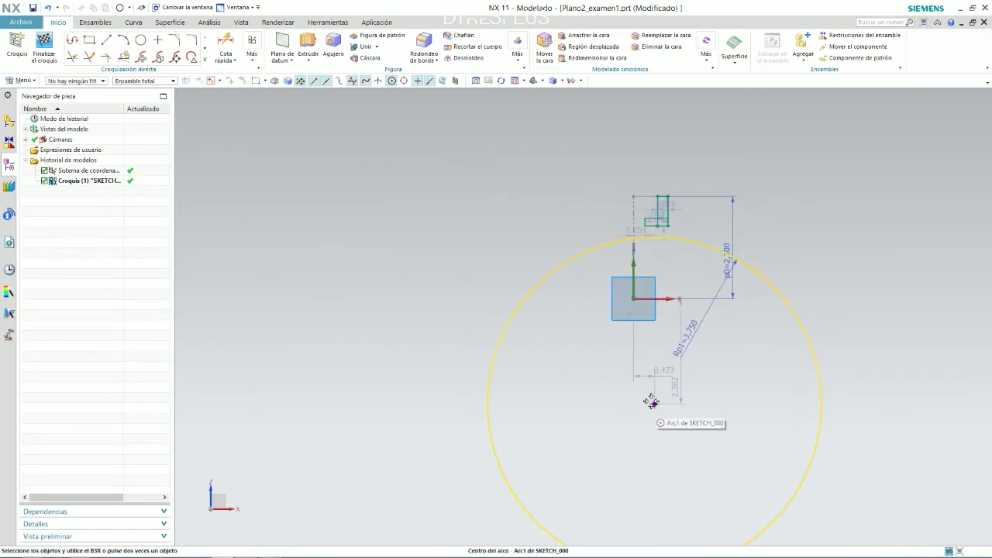
pyautogui.click(634, 262)
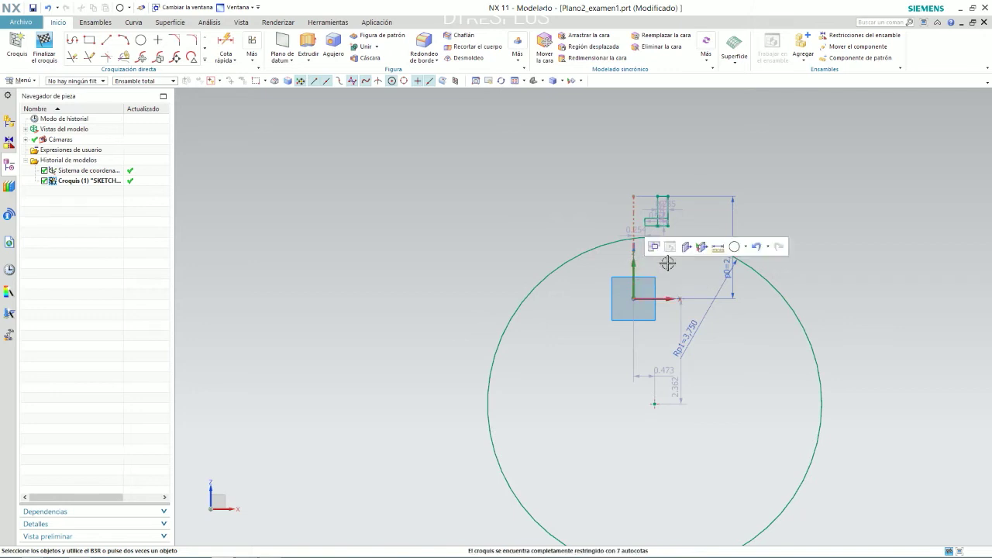
pyautogui.click(655, 404)
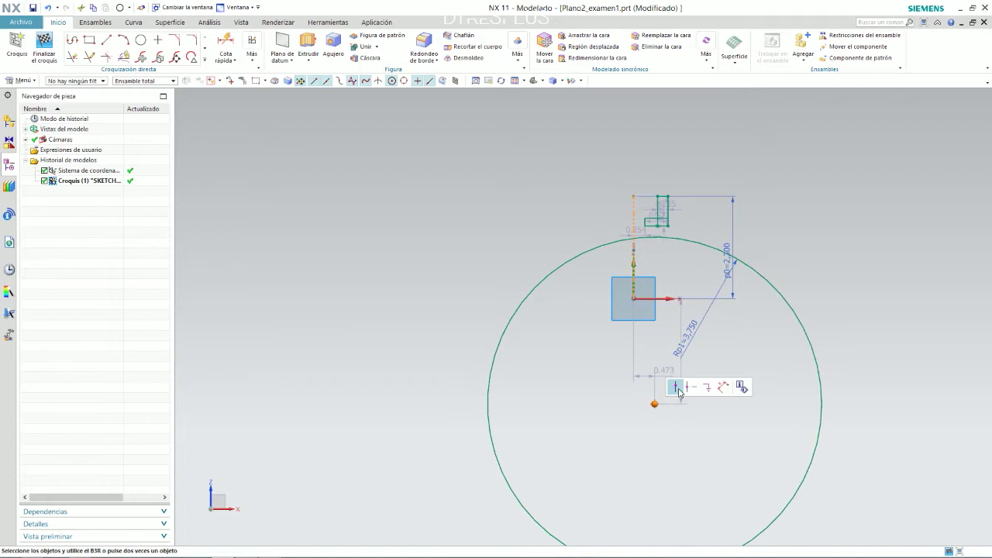
pyautogui.moveTo(678, 394); pyautogui.dragTo(669, 385)
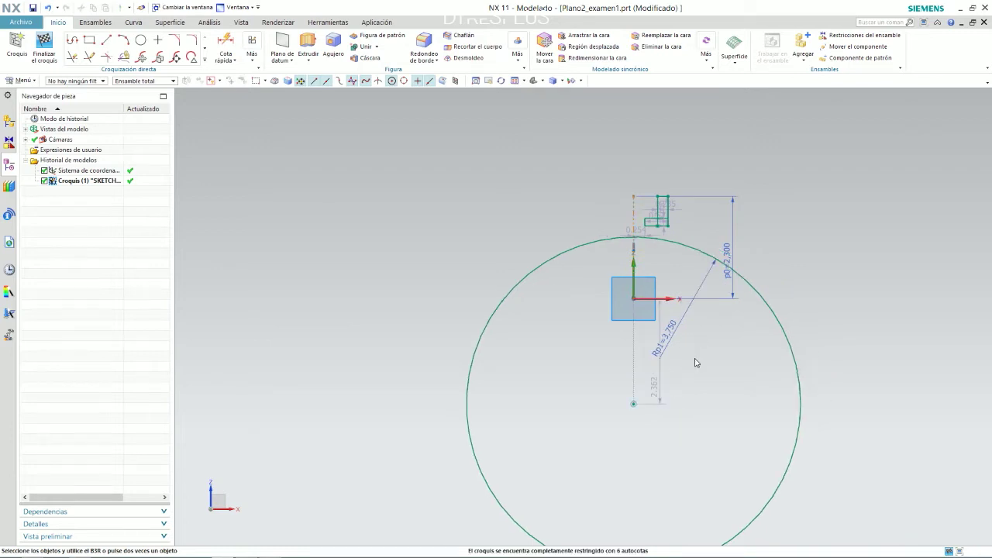
# Consult the reference drawing and offset the circle outward by 0.2 in
pyautogui.hotkey('alt', 'Tab')
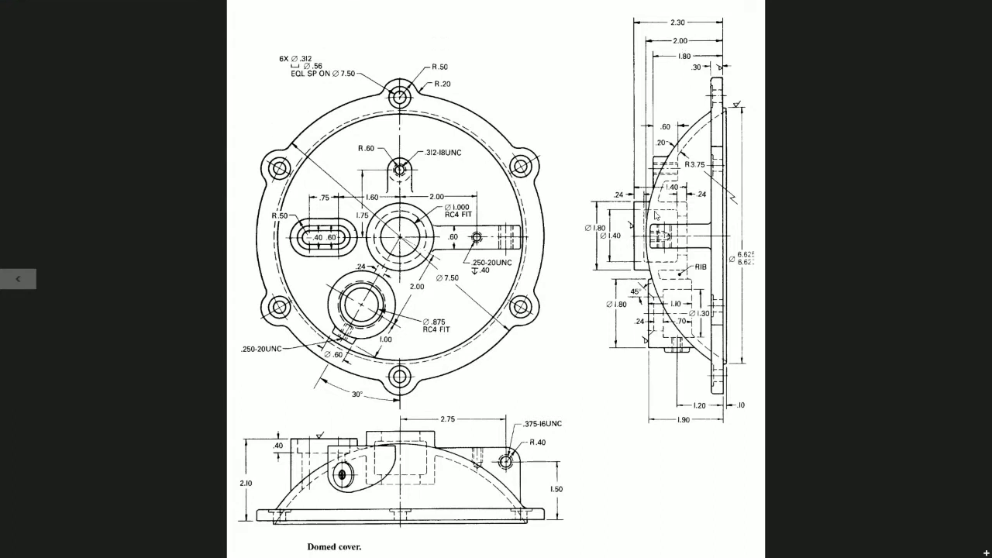
pyautogui.hotkey('alt', 'Tab')
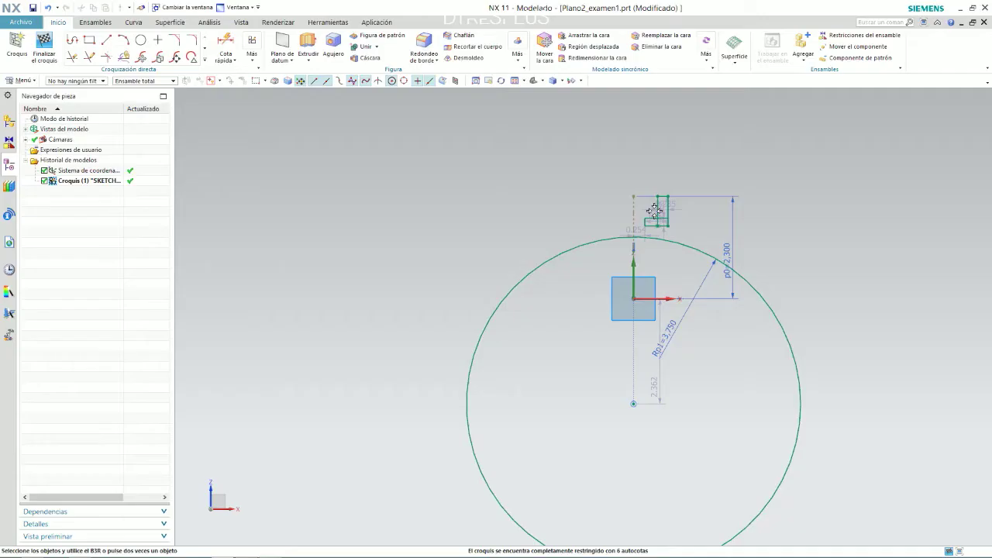
pyautogui.click(204, 59)
pyautogui.click(141, 127)
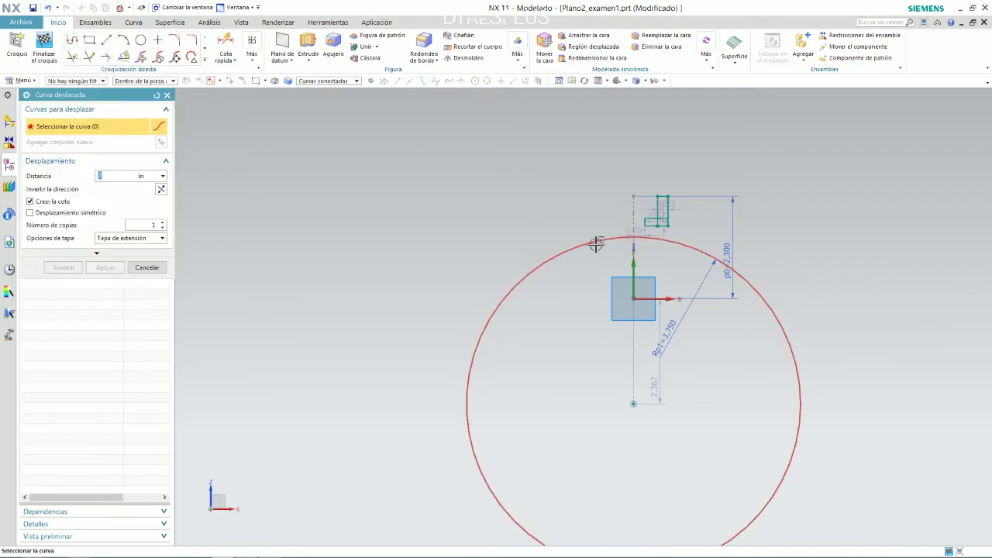
pyautogui.click(596, 244)
pyautogui.write('0.2')
pyautogui.press('Return')
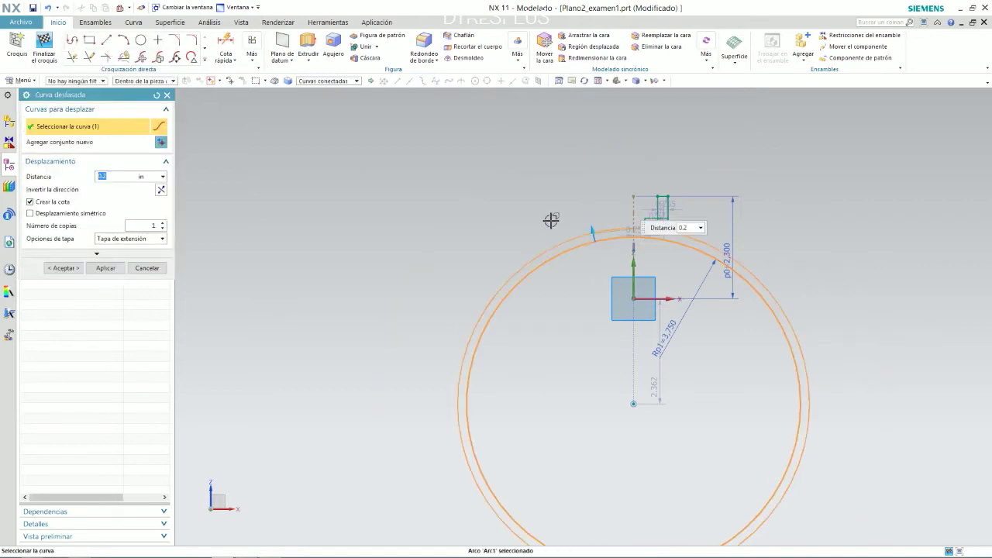
pyautogui.middleClick(554, 220)
# Dimension the height of the outer circle's top above the horizontal axis and set it to 2 in
pyautogui.scroll(3, 779, 261)
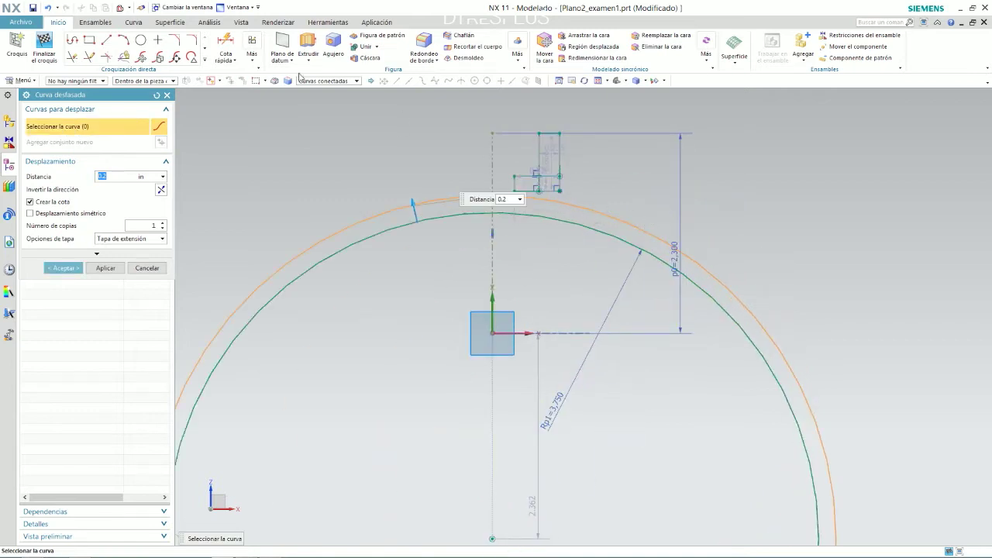
pyautogui.click(224, 48)
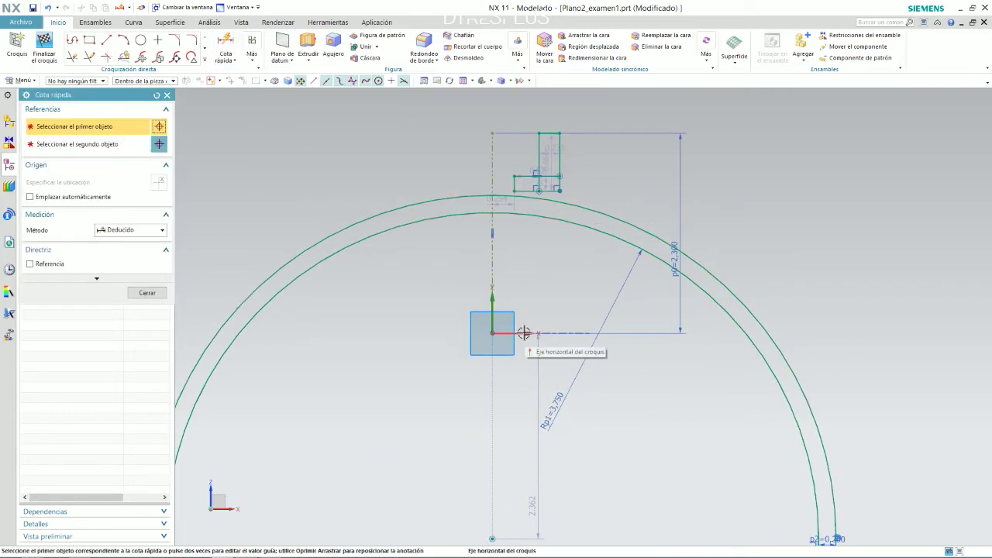
pyautogui.click(524, 332)
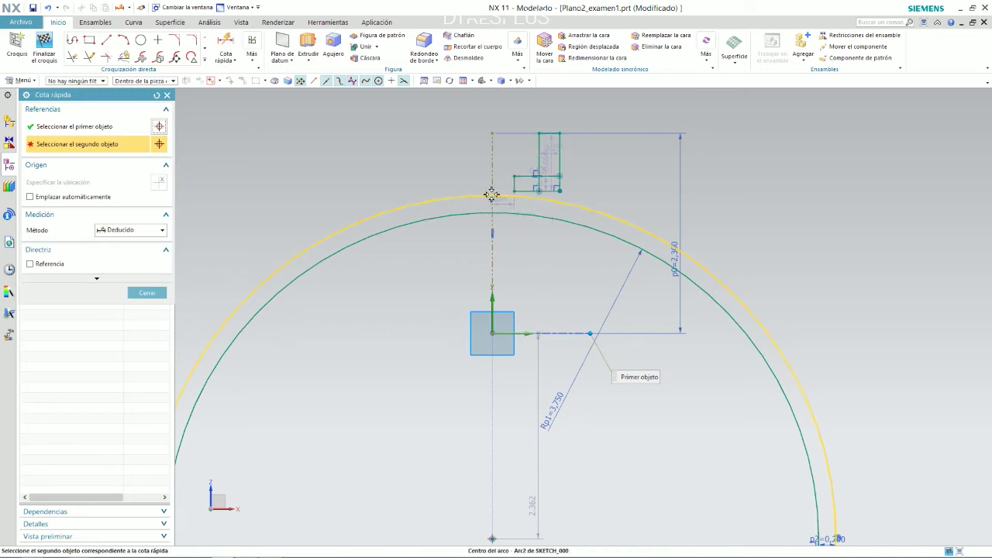
pyautogui.click(491, 194)
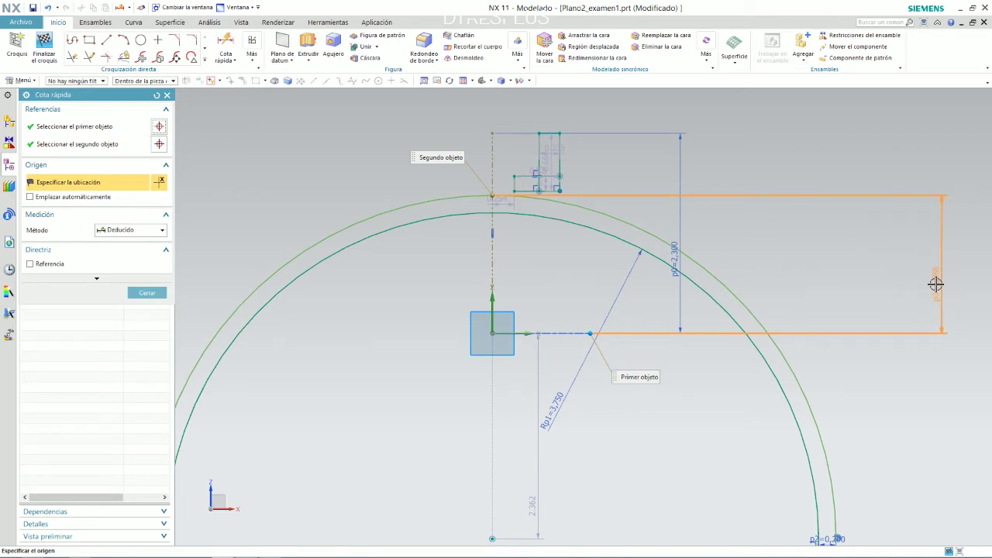
pyautogui.click(934, 285)
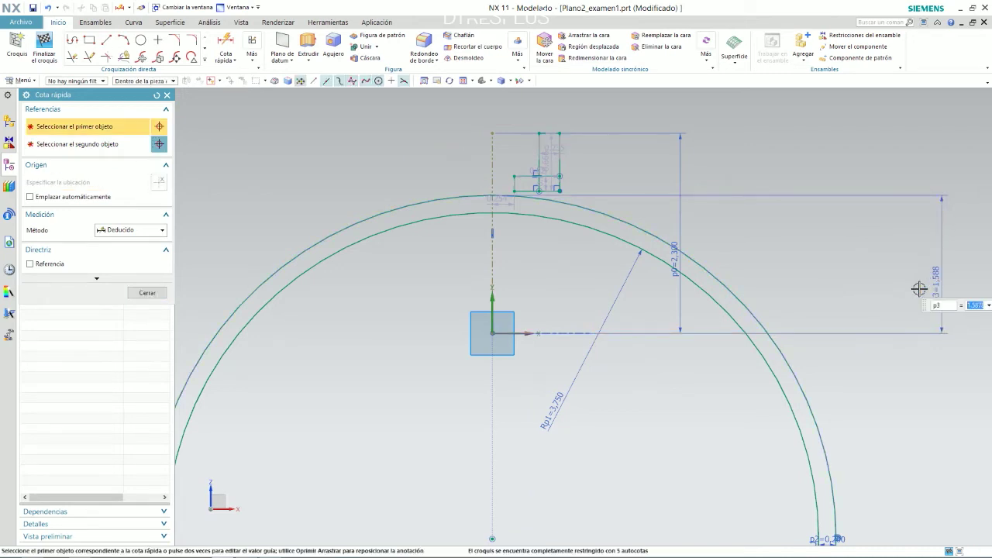
pyautogui.write('2')
pyautogui.press('Return')
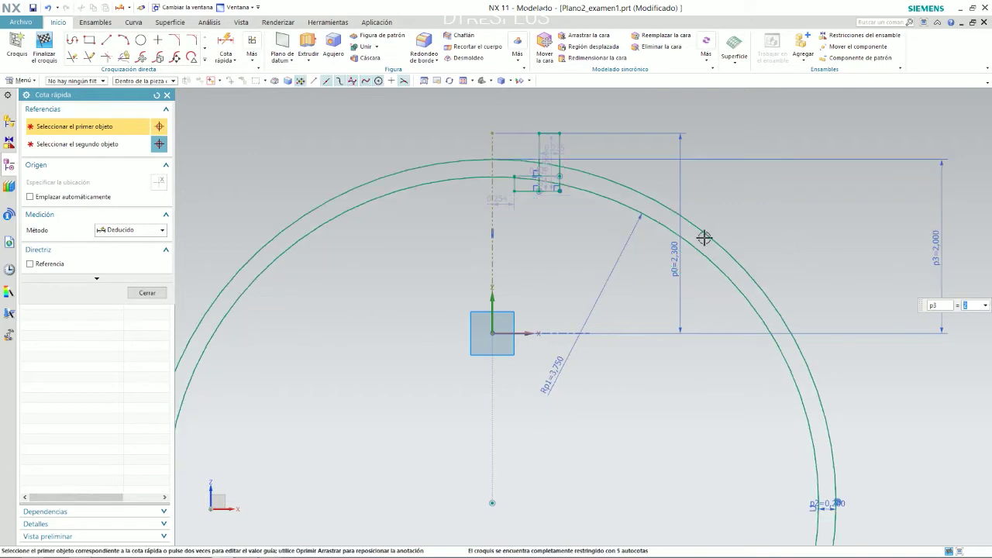
# Consult the reference drawing and lower both horizontal lines of the profile's inner lip below the inner arc, the bottom about 0.91 beneath the top edge
pyautogui.hotkey('alt', 'Tab')
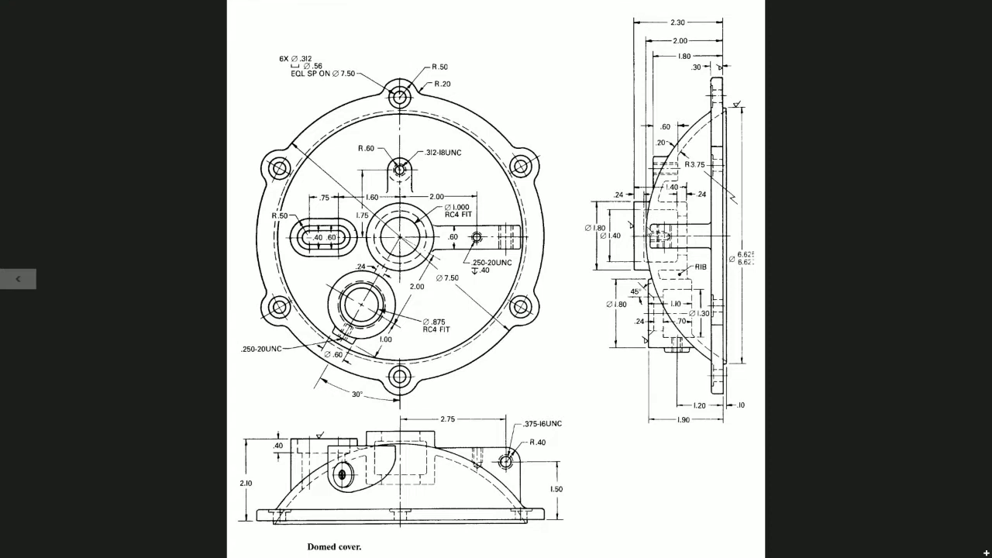
pyautogui.hotkey('alt', 'Tab')
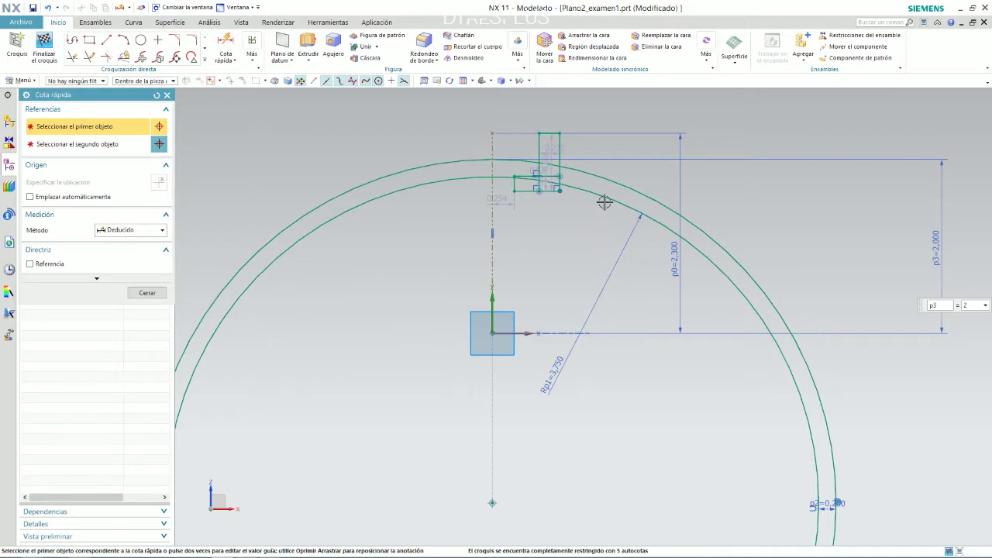
pyautogui.scroll(-2, 560, 148)
pyautogui.scroll(2, 559, 186)
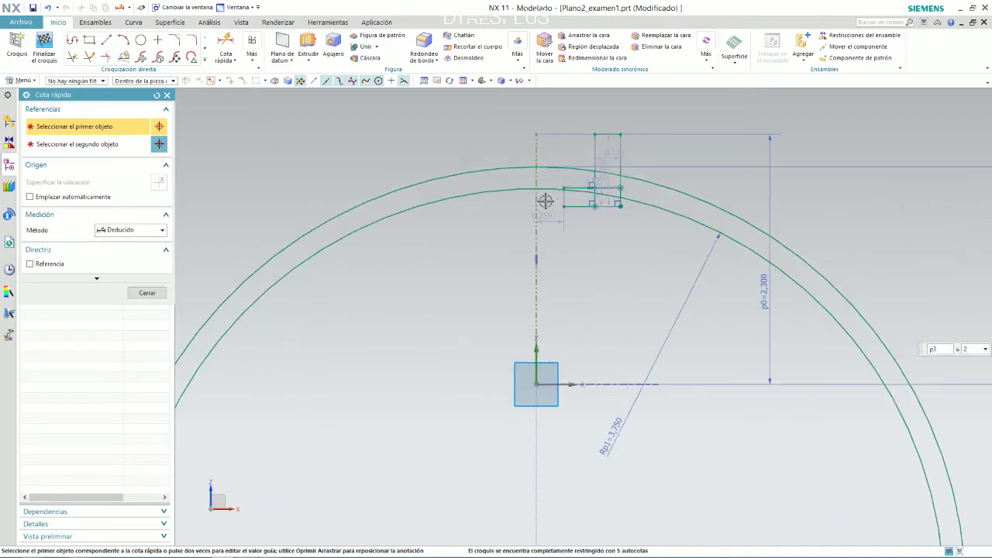
pyautogui.scroll(-2, 551, 208)
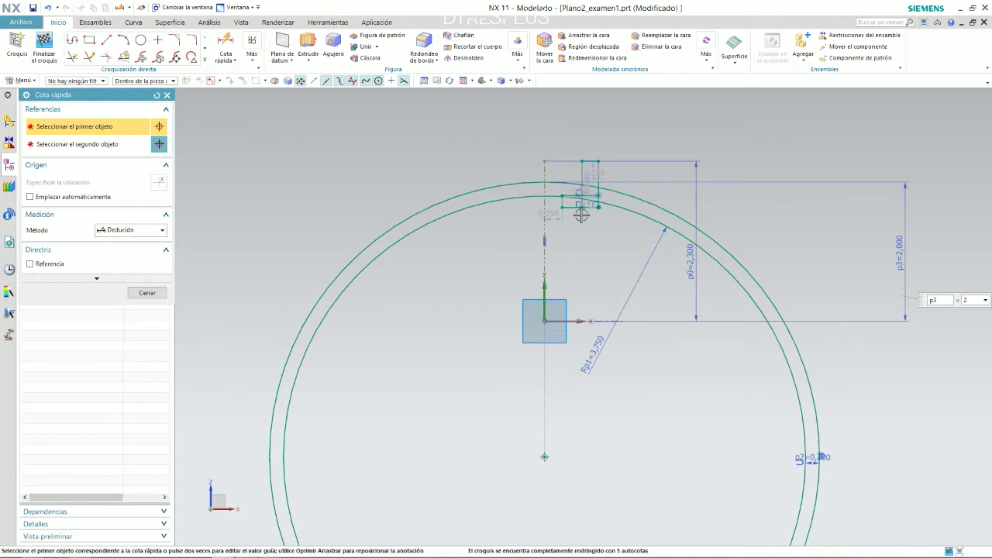
pyautogui.scroll(2, 601, 217)
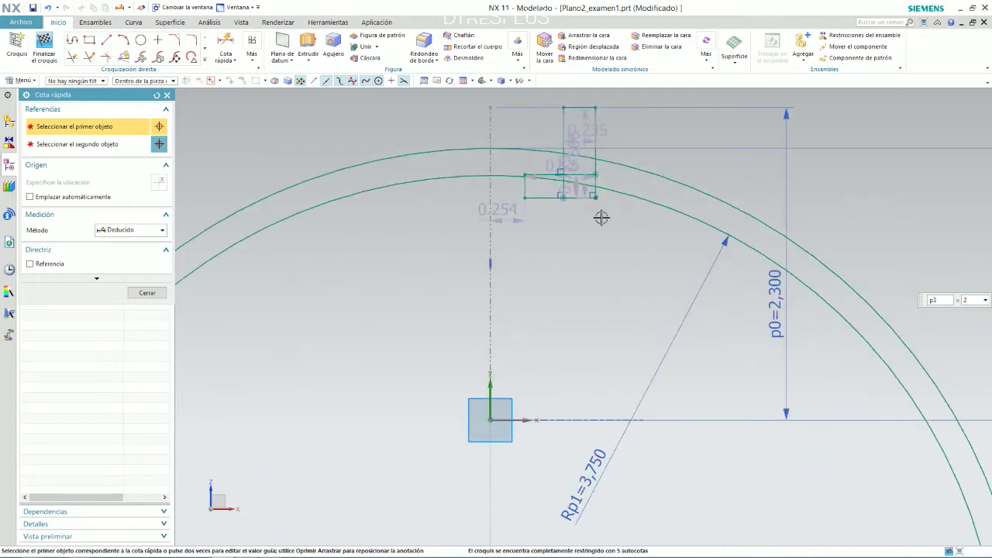
pyautogui.press('Escape')
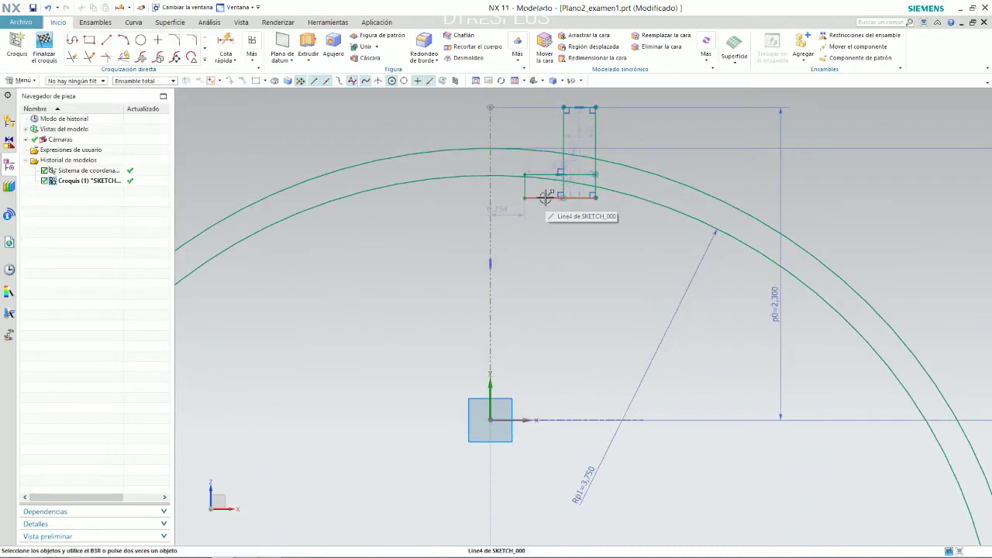
pyautogui.scroll(2, 542, 202)
pyautogui.moveTo(541, 184); pyautogui.dragTo(544, 251)
pyautogui.moveTo(545, 140); pyautogui.dragTo(542, 202)
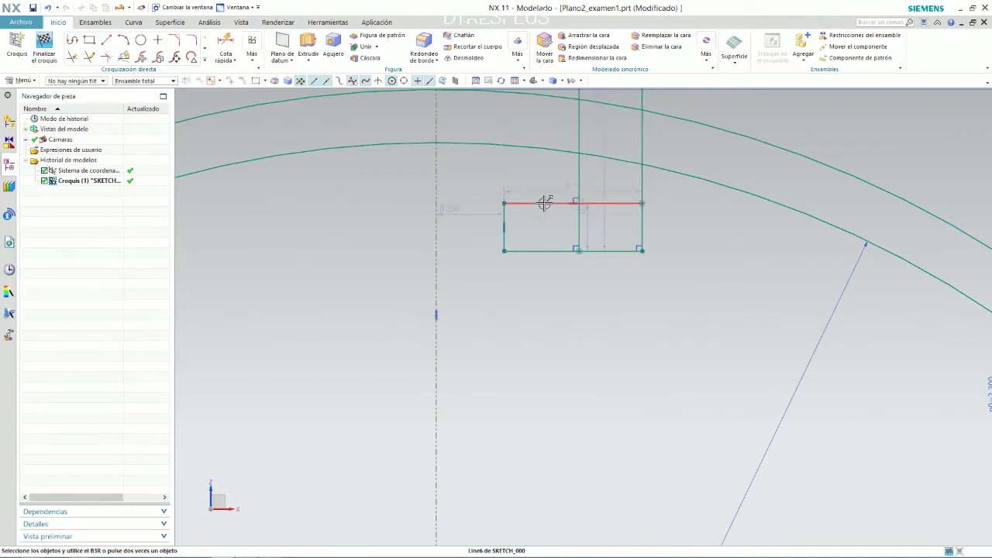
# Check the boss diameters in the reference drawing and dimension the upper section's inner edge at 1.4/2 from the vertical axis
pyautogui.hotkey('alt', 'Tab')
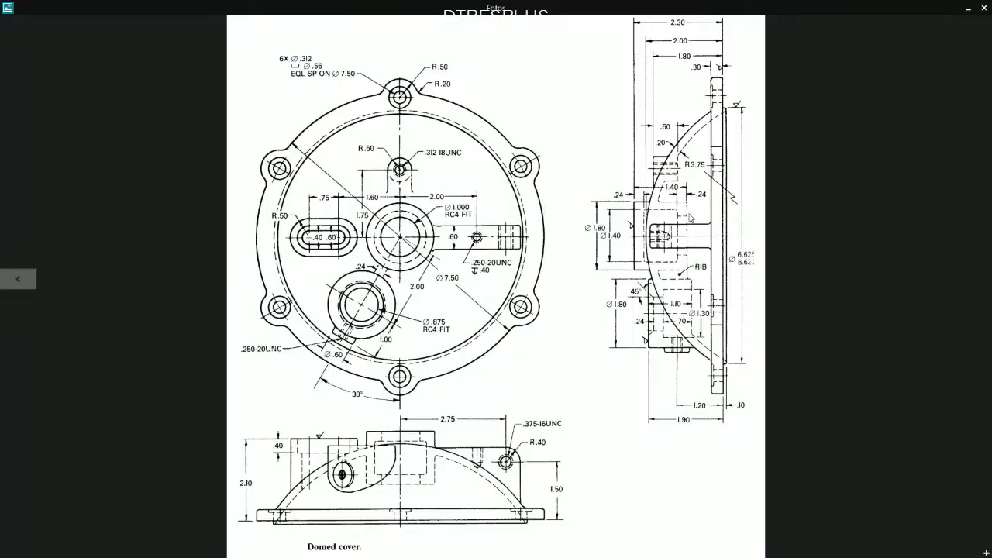
pyautogui.scroll(-1, 690, 217)
pyautogui.scroll(1, 691, 213)
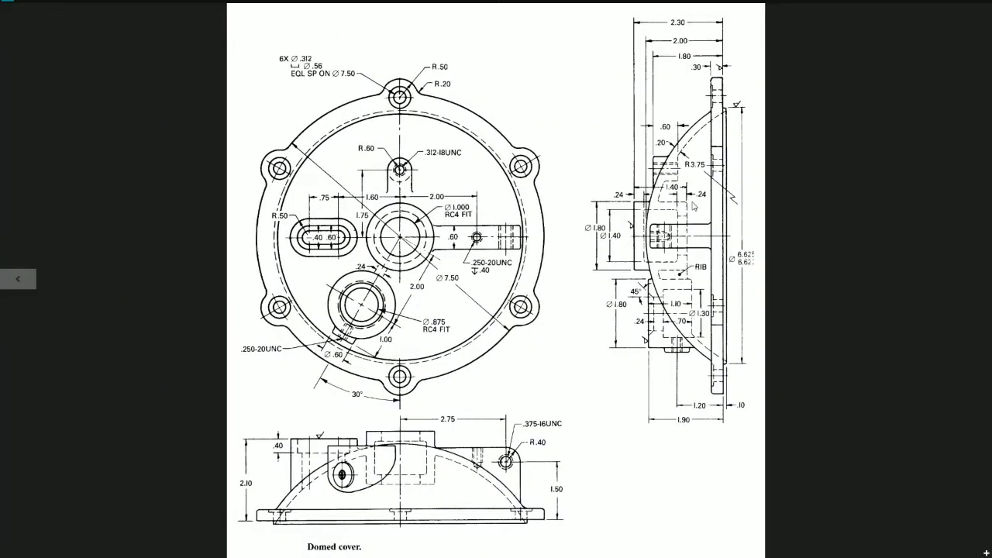
pyautogui.rightClick(692, 200)
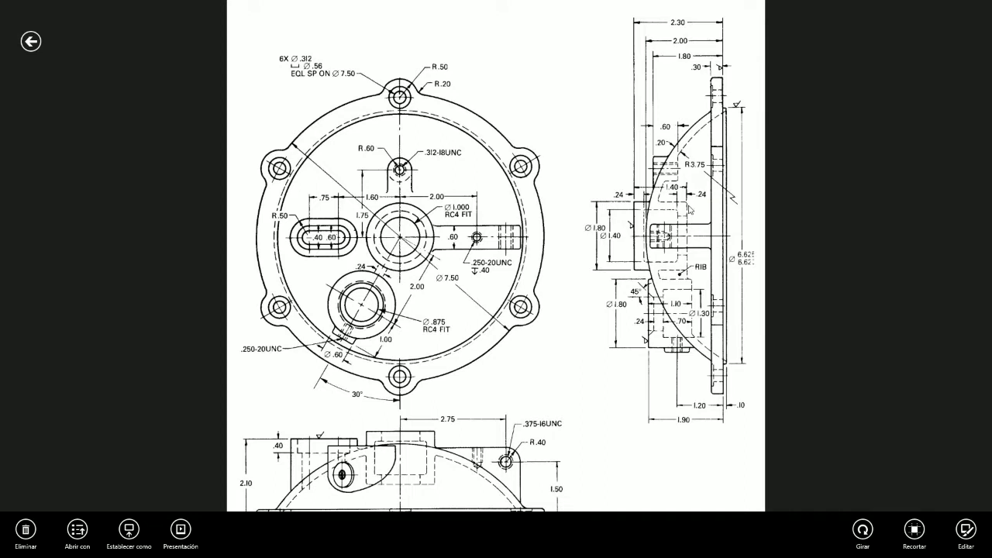
pyautogui.hotkey('alt', 'Tab')
pyautogui.scroll(-3, 511, 249)
pyautogui.scroll(3, 522, 154)
pyautogui.click(225, 49)
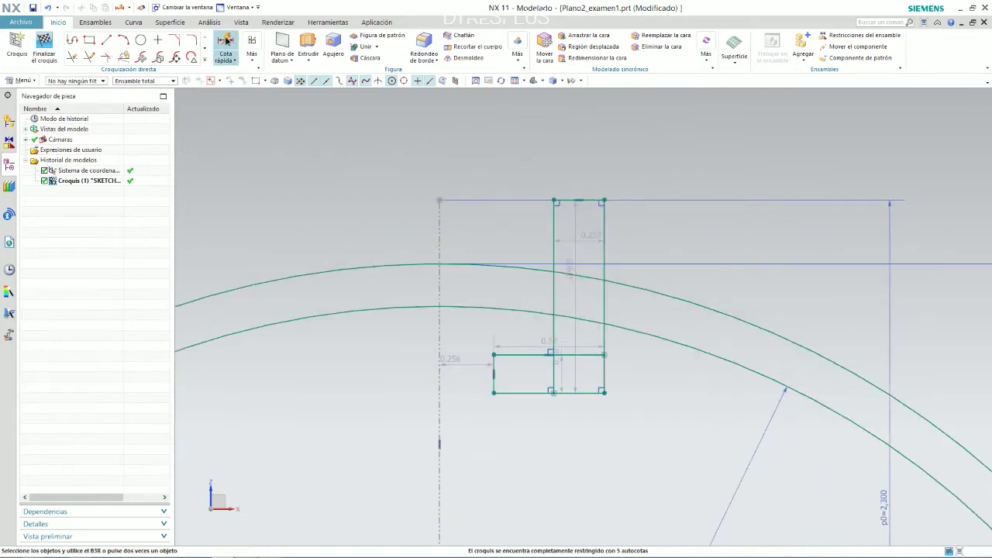
pyautogui.click(439, 201)
pyautogui.click(553, 220)
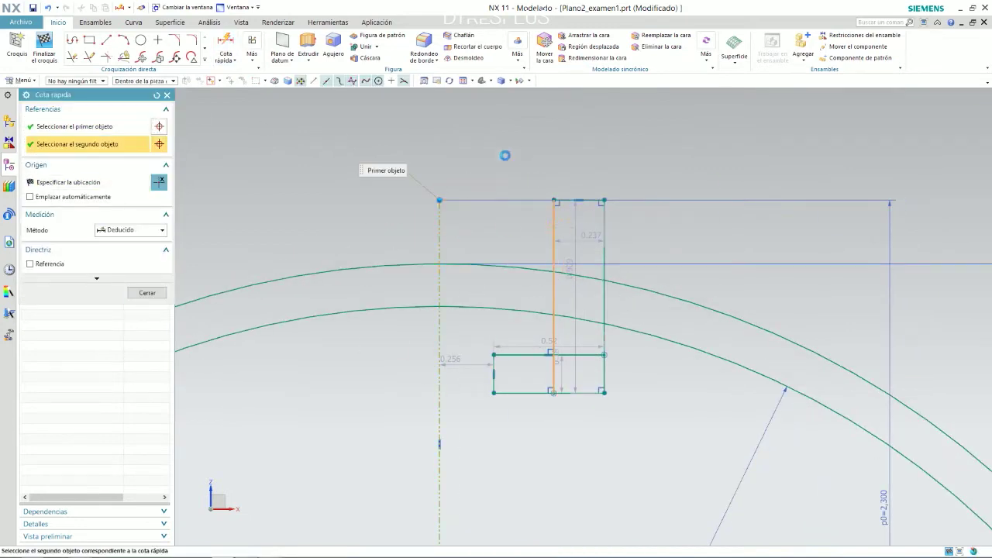
pyautogui.click(486, 142)
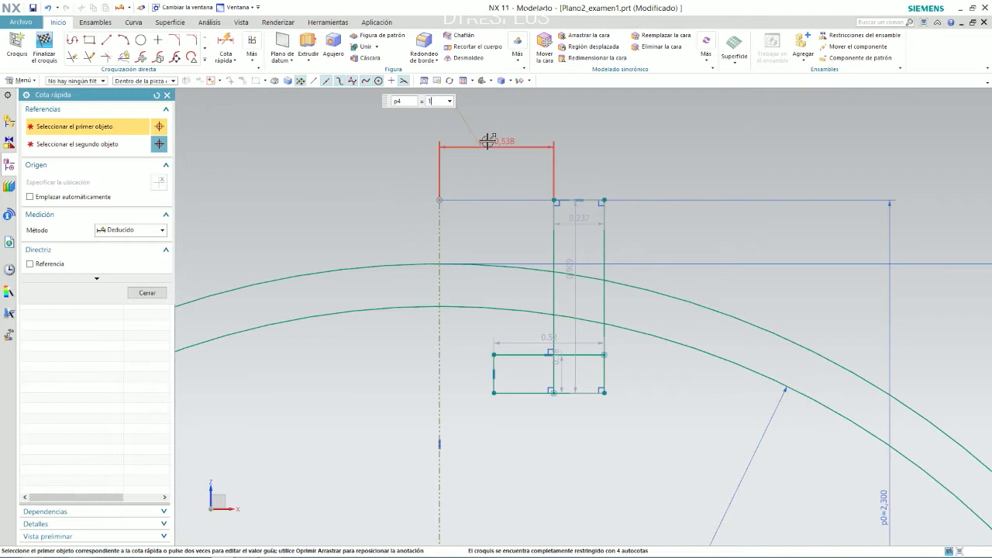
pyautogui.write('1.4/2')
pyautogui.press('Return')
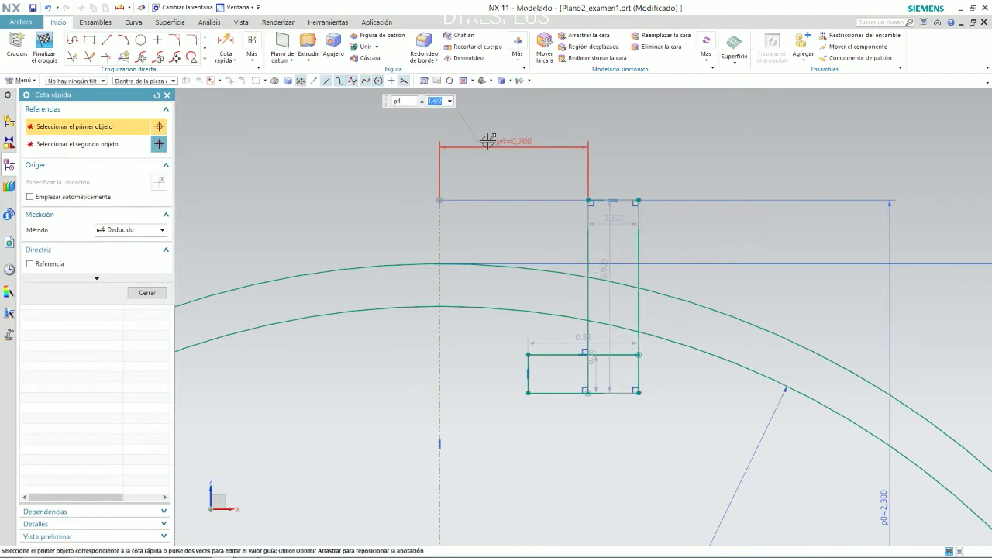
# Check the boss's outer diameter in the reference drawing and dimension the upper section's outer edge at 0.9 in from the vertical axis
pyautogui.click(440, 232)
pyautogui.click(638, 246)
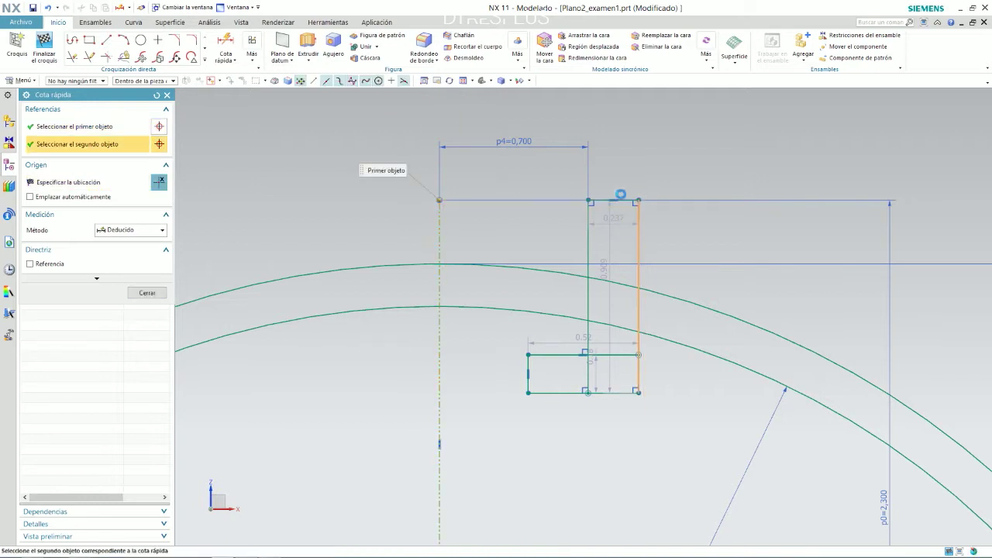
pyautogui.click(620, 194)
pyautogui.hotkey('alt', 'Tab')
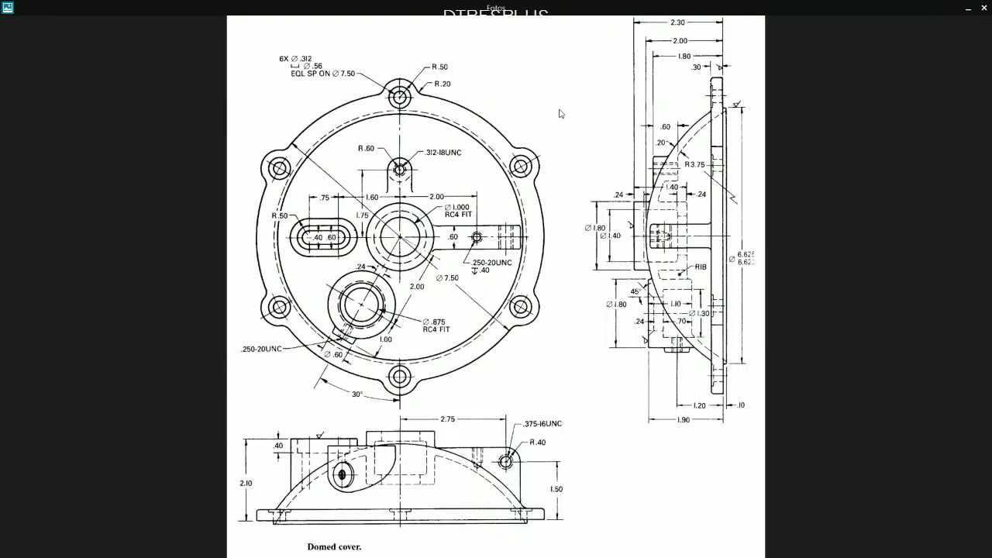
pyautogui.hotkey('alt', 'Tab')
pyautogui.click(558, 109)
pyautogui.write('1')
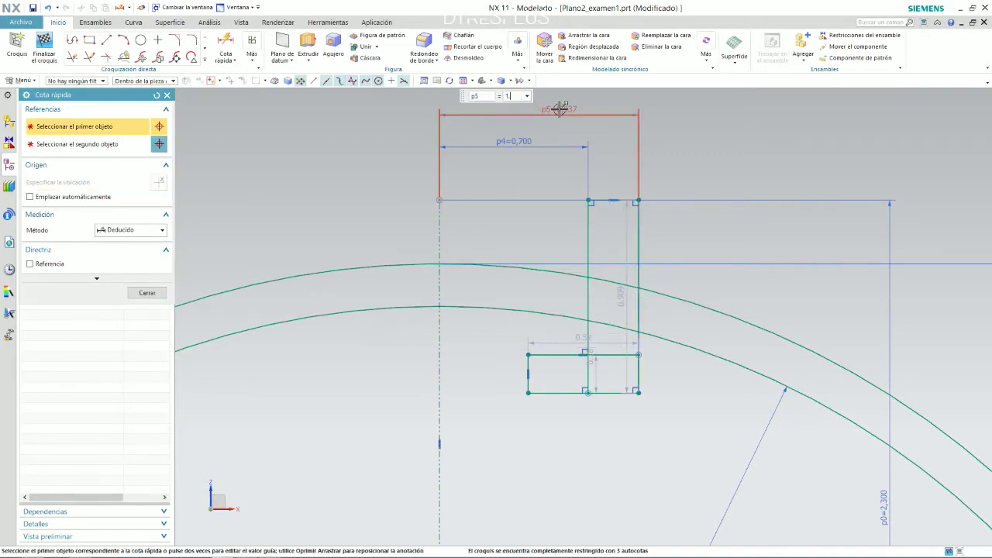
pyautogui.write(',9')
pyautogui.press('Return')
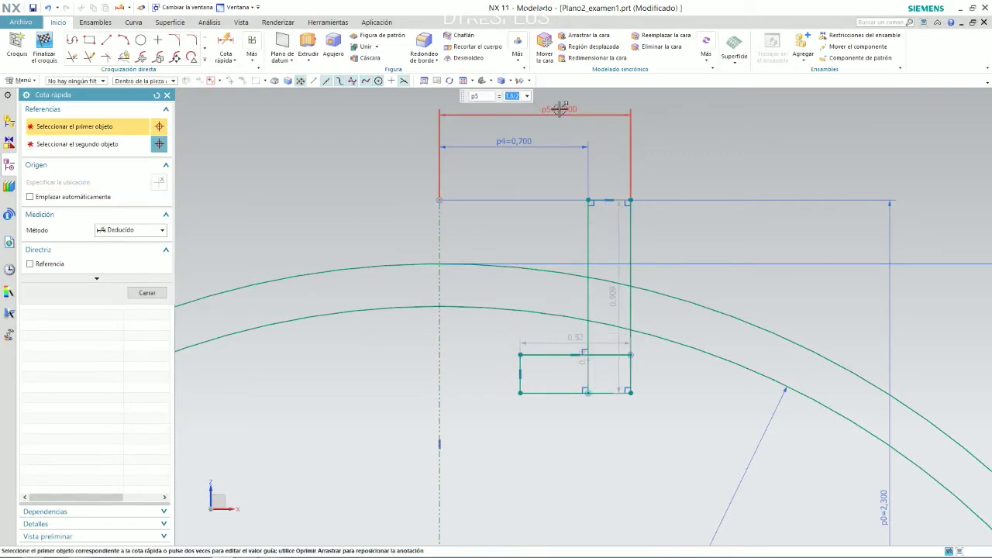
pyautogui.click(558, 109)
# Consult the reference drawing and set the height of the boss profile's inner lip to 0.24 in
pyautogui.scroll(-3, 586, 124)
pyautogui.scroll(2, 553, 256)
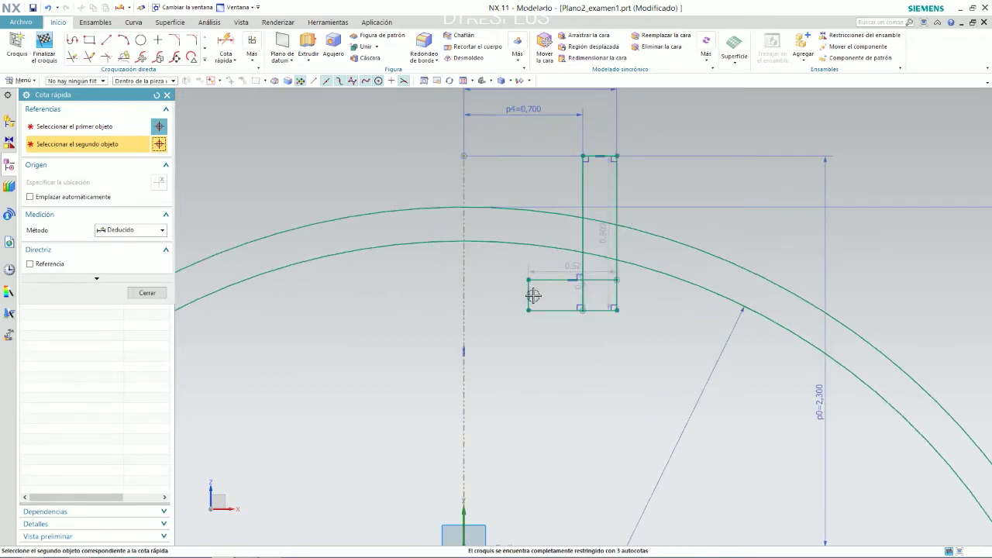
pyautogui.hotkey('alt', 'Tab')
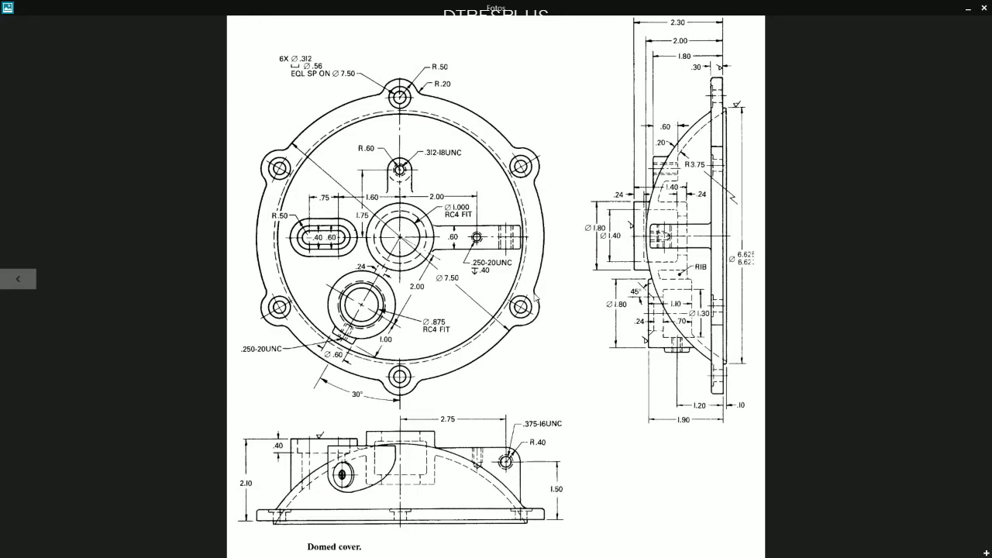
pyautogui.hotkey('alt', 'Tab')
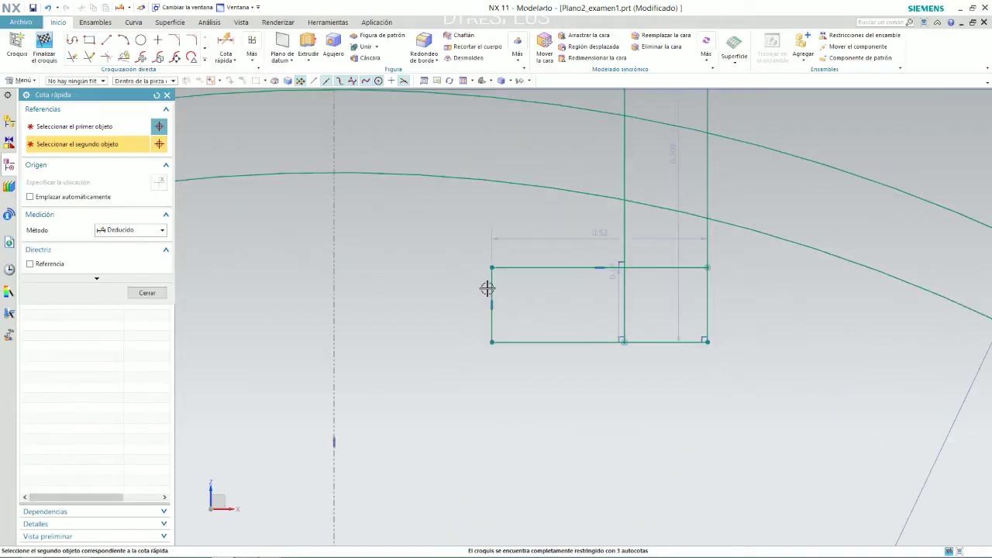
pyautogui.press('Escape')
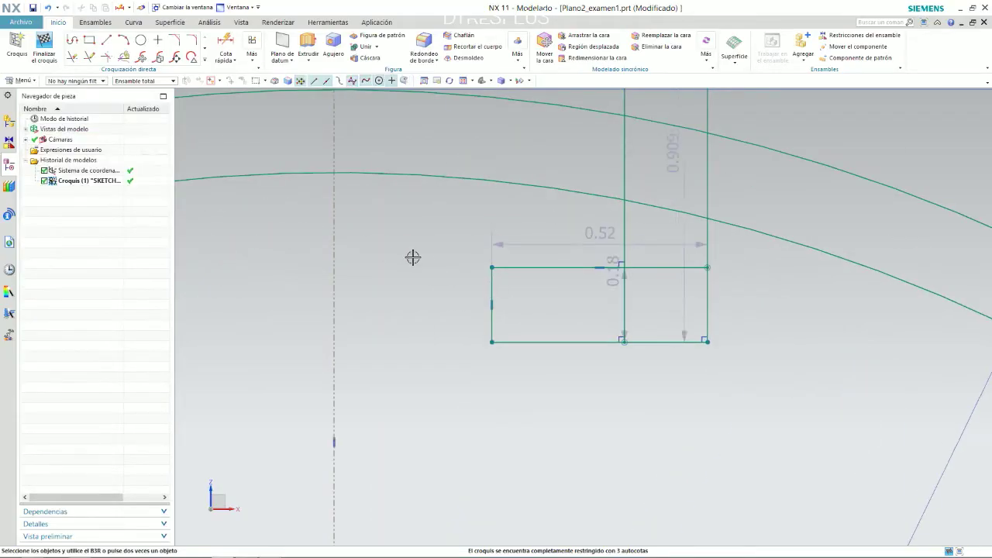
pyautogui.press('d')
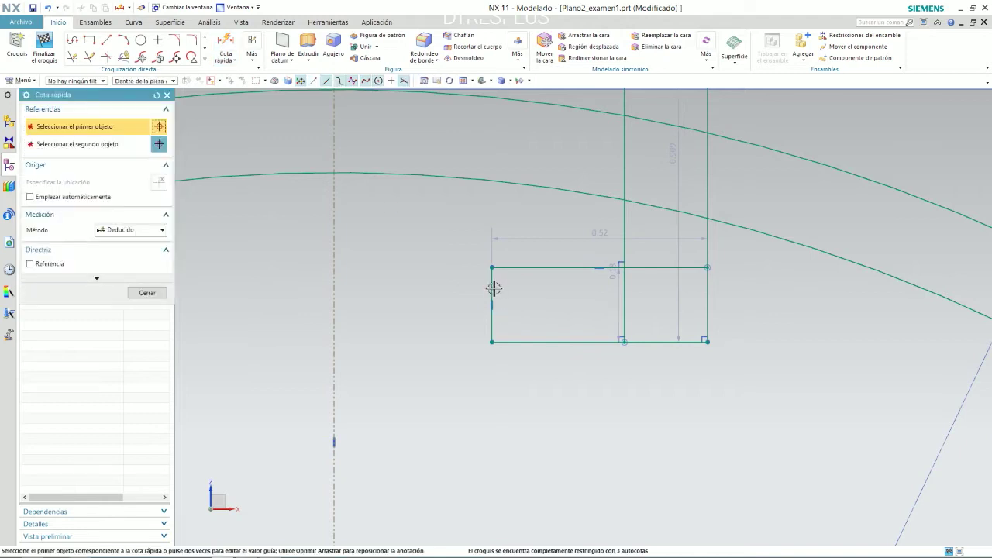
pyautogui.press('Escape')
pyautogui.moveTo(515, 285); pyautogui.dragTo(381, 296)
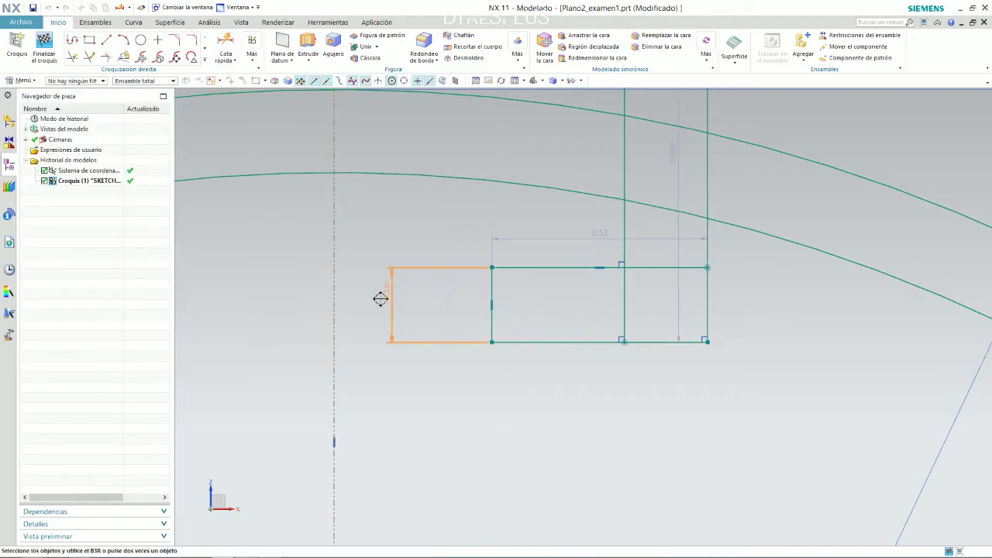
pyautogui.doubleClick(380, 297)
pyautogui.write('0.24')
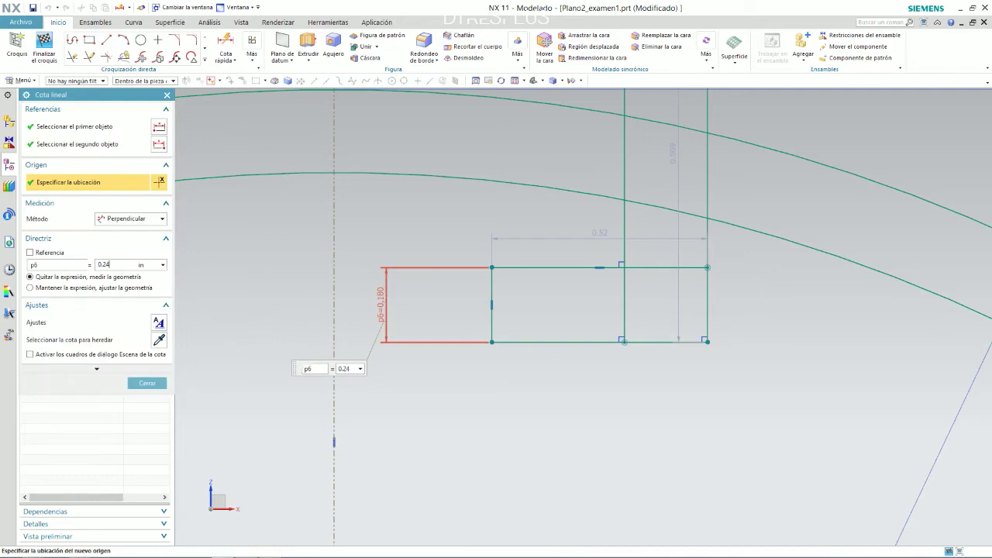
pyautogui.press('Return')
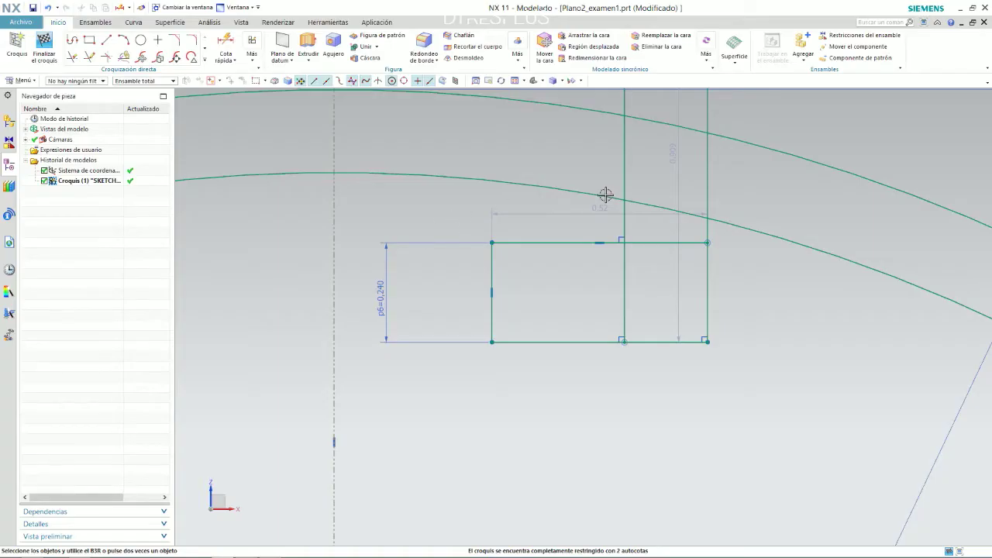
# Sketch an upper lip: a vertical line about 0.28 in long near the axis, joined at its lower end to the boss's outer edge by a horizontal line
pyautogui.scroll(-5, 602, 194)
pyautogui.scroll(3, 650, 128)
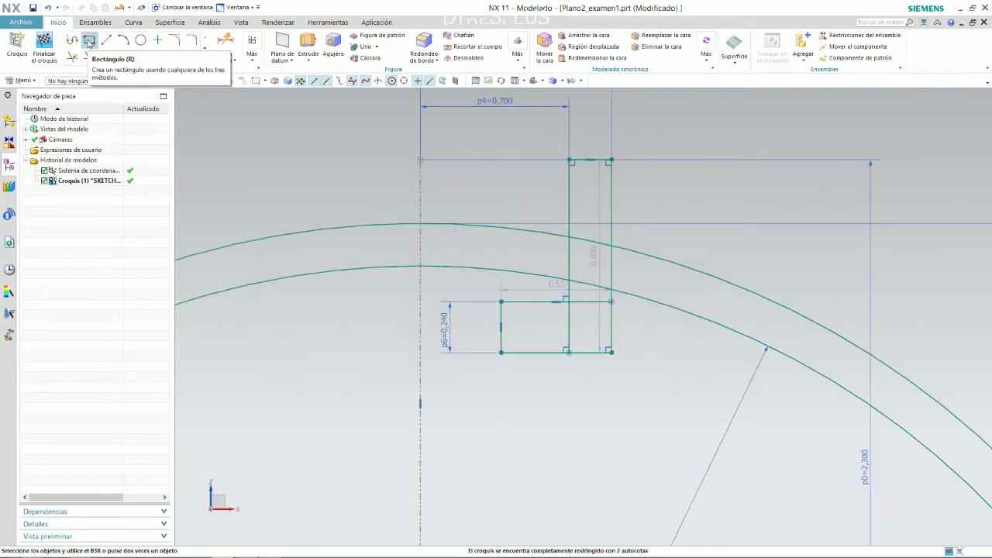
pyautogui.click(106, 39)
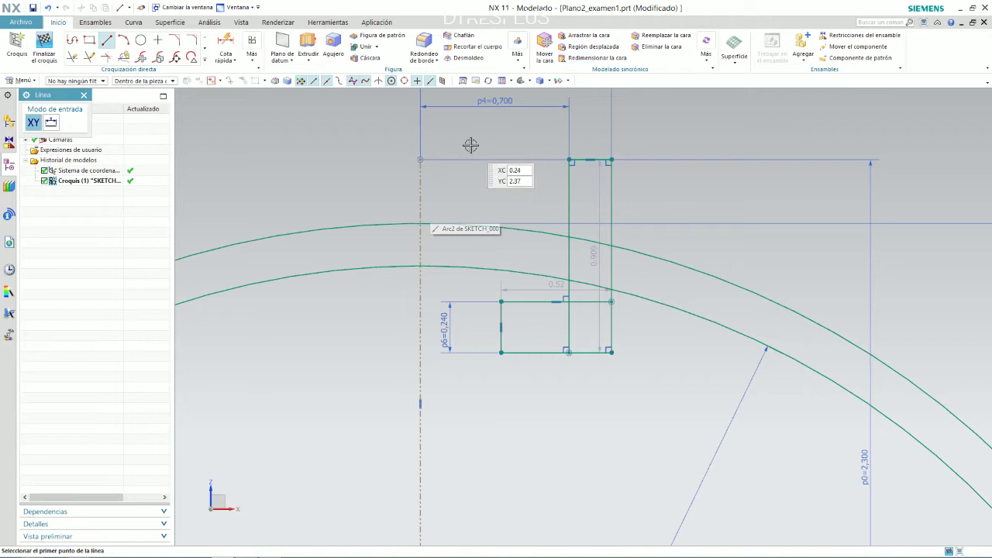
pyautogui.click(469, 145)
pyautogui.click(469, 201)
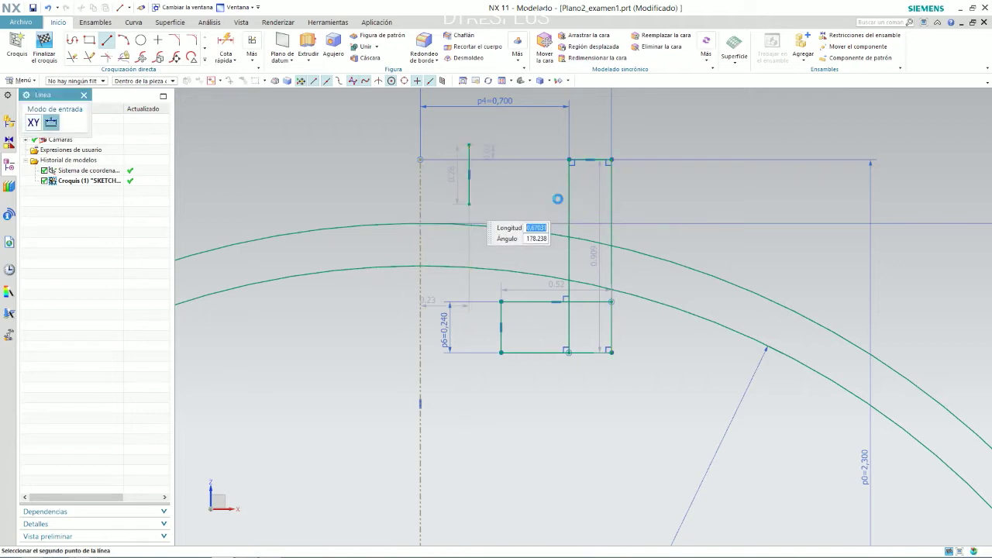
pyautogui.press('Escape')
pyautogui.click(531, 206)
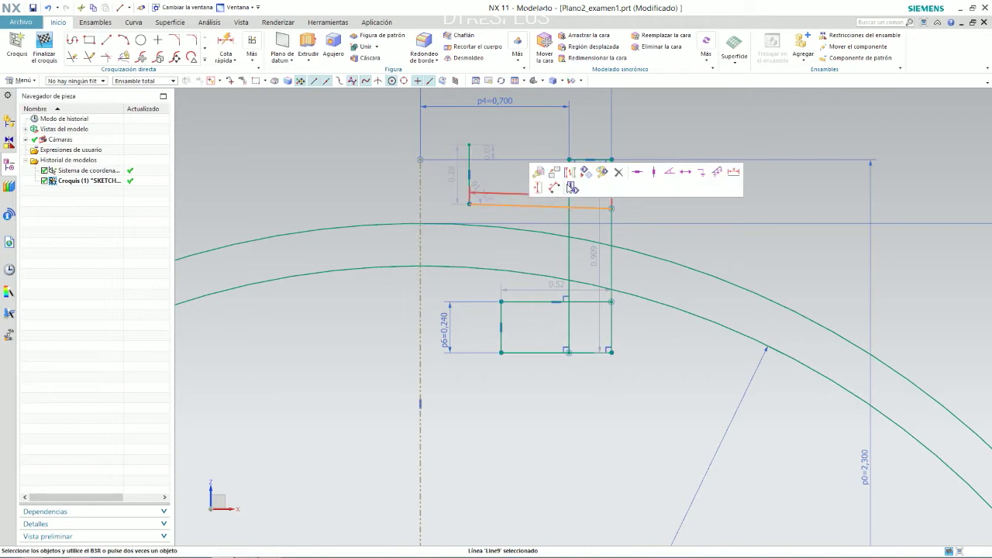
pyautogui.click(637, 171)
pyautogui.scroll(2, 504, 159)
# Extend the boss profile's top edge to the new vertical line and trim the stub above it
pyautogui.click(89, 58)
pyautogui.click(564, 168)
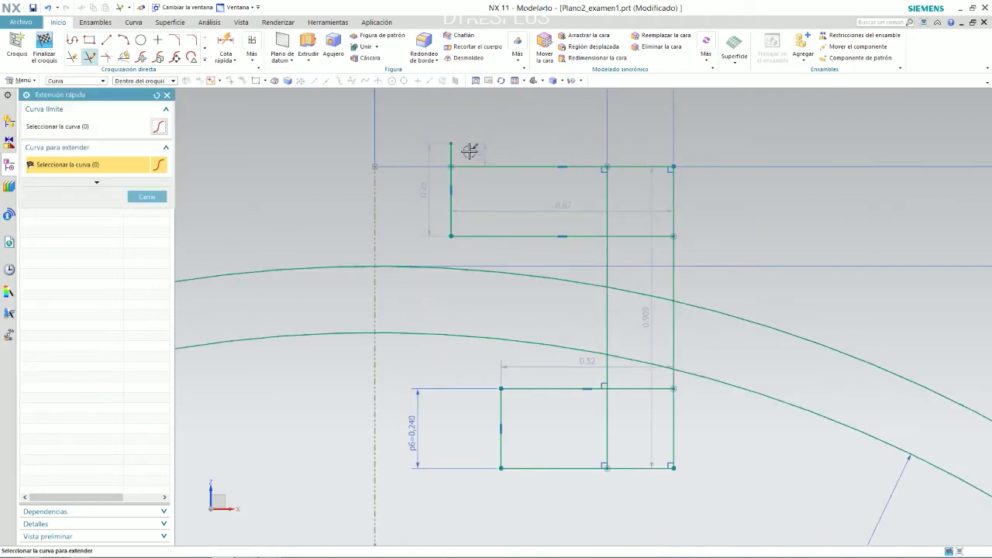
pyautogui.press('Escape')
pyautogui.press('t')
pyautogui.click(450, 153)
pyautogui.press('Escape')
# Make the inner edges of the upper and lower lips collinear and move them to about 0.46 in from the vertical axis
pyautogui.click(452, 186)
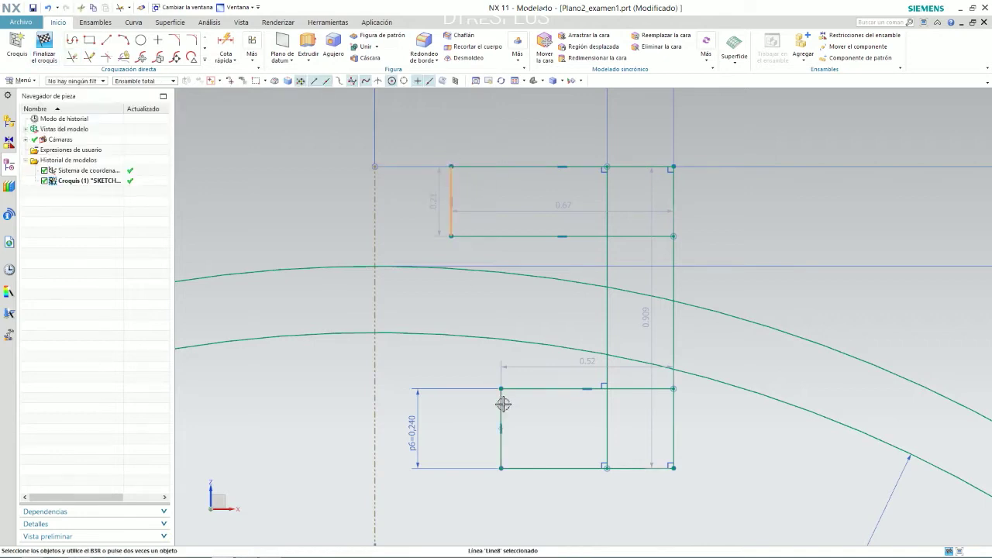
pyautogui.click(503, 404)
pyautogui.click(654, 370)
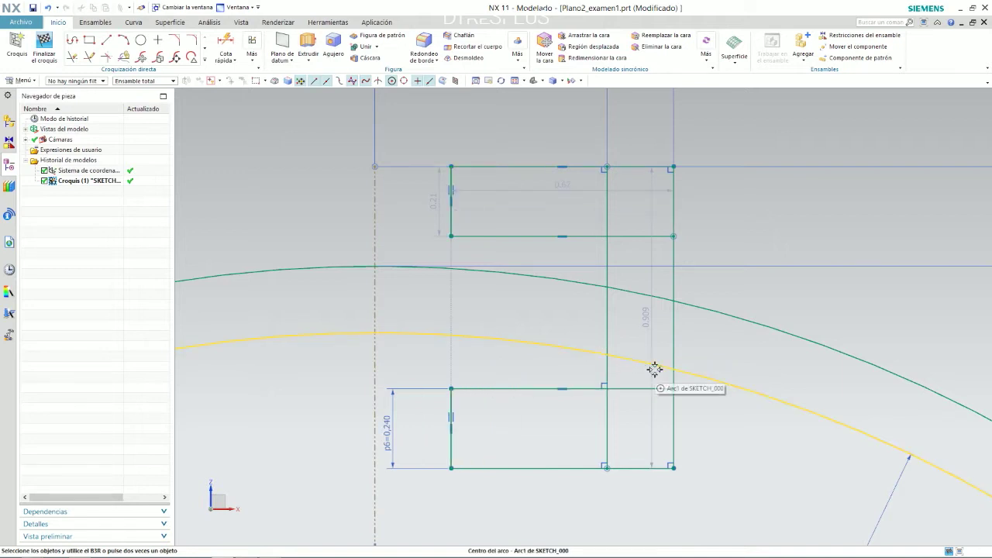
pyautogui.moveTo(449, 221); pyautogui.dragTo(528, 228)
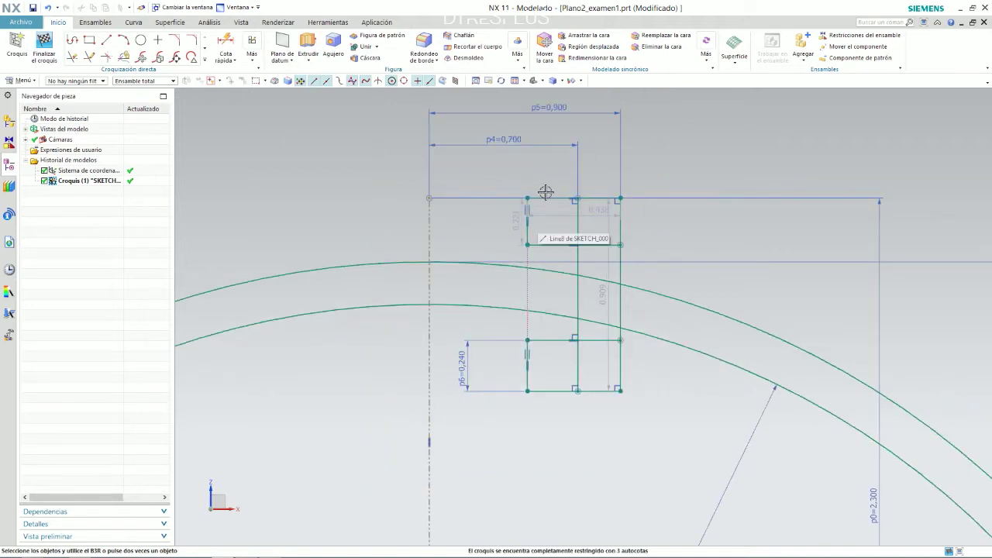
# Check the central bore diameter in the reference drawing
pyautogui.scroll(1, 553, 184)
pyautogui.click(501, 132)
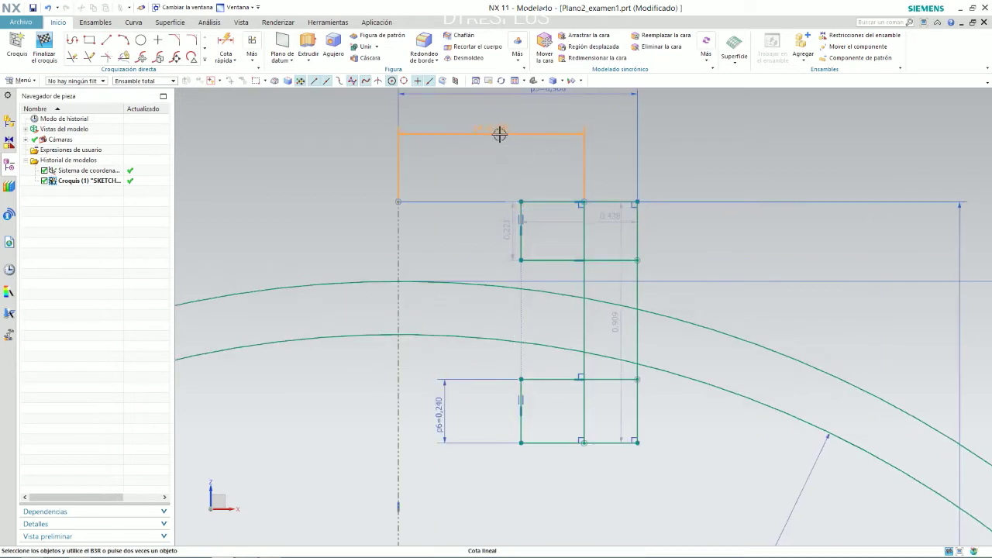
pyautogui.hotkey('alt', 'Tab')
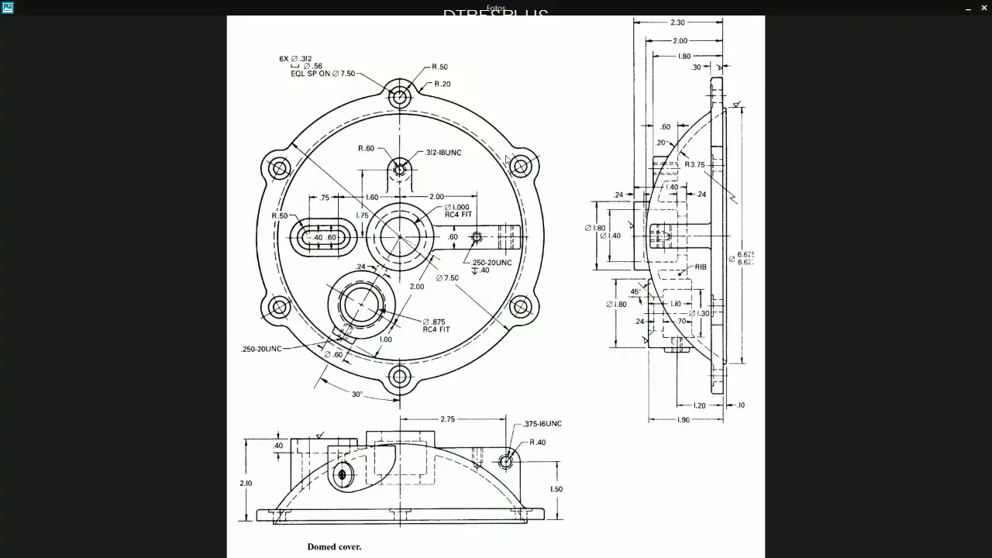
pyautogui.press('Left')
pyautogui.press('Right')
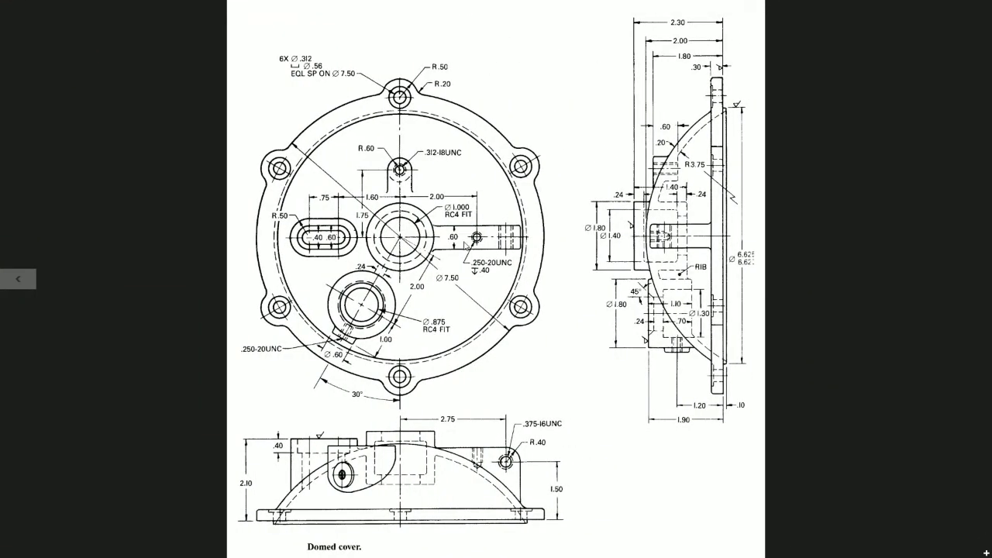
pyautogui.hotkey('alt', 'Tab')
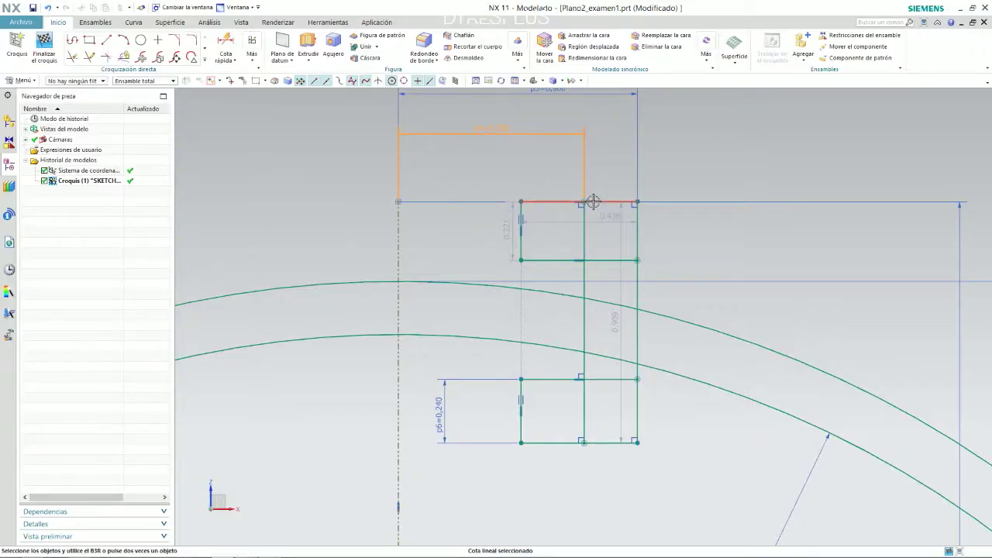
pyautogui.click(226, 54)
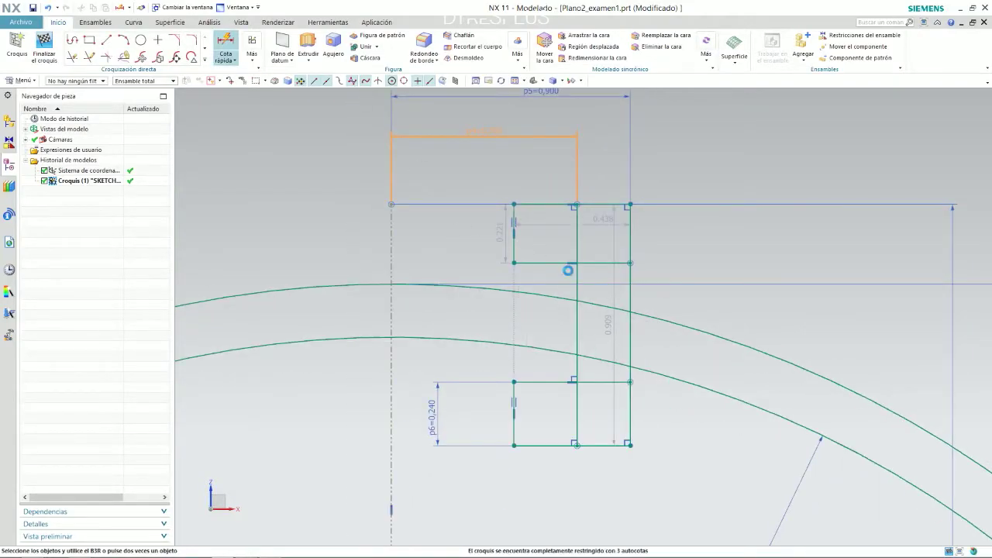
pyautogui.click(391, 376)
pyautogui.click(514, 263)
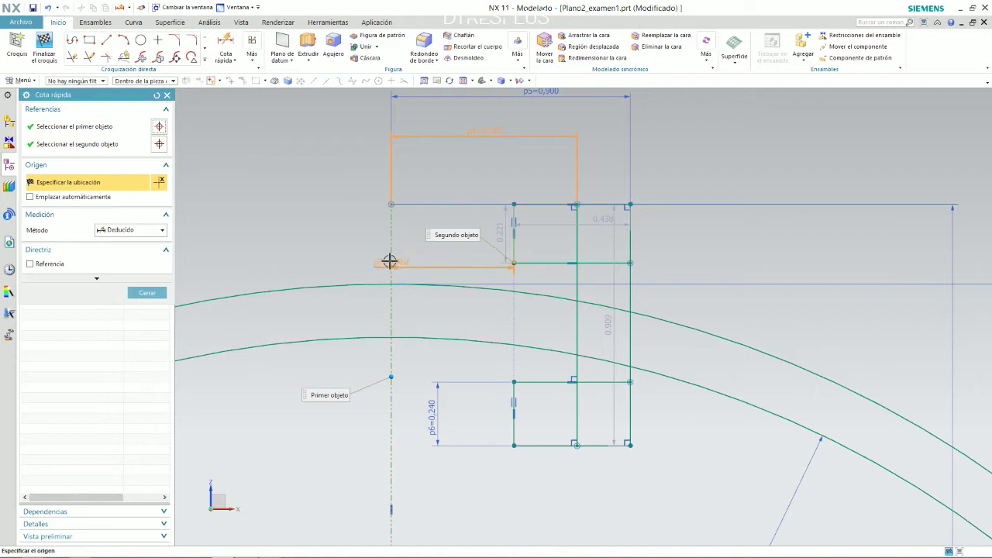
pyautogui.click(389, 321)
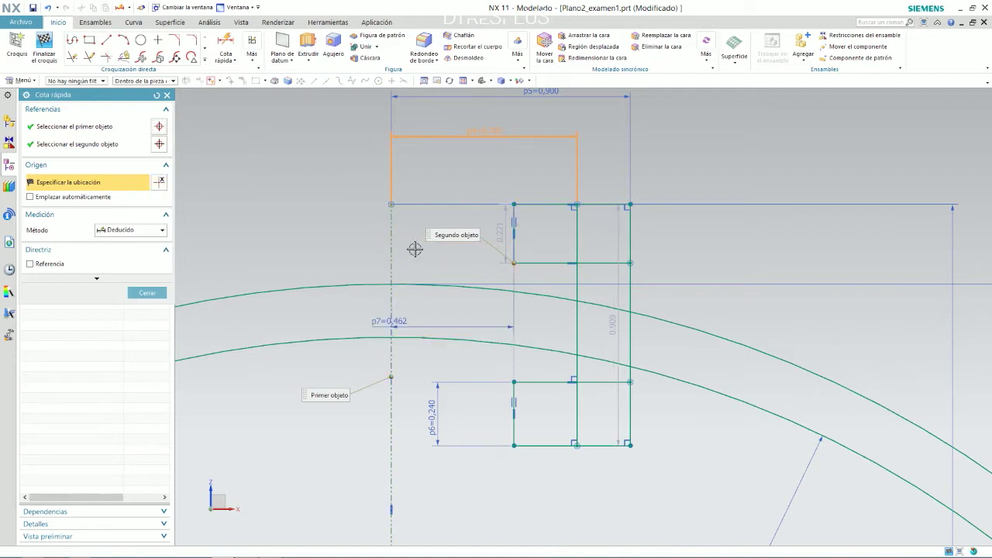
pyautogui.press('Escape')
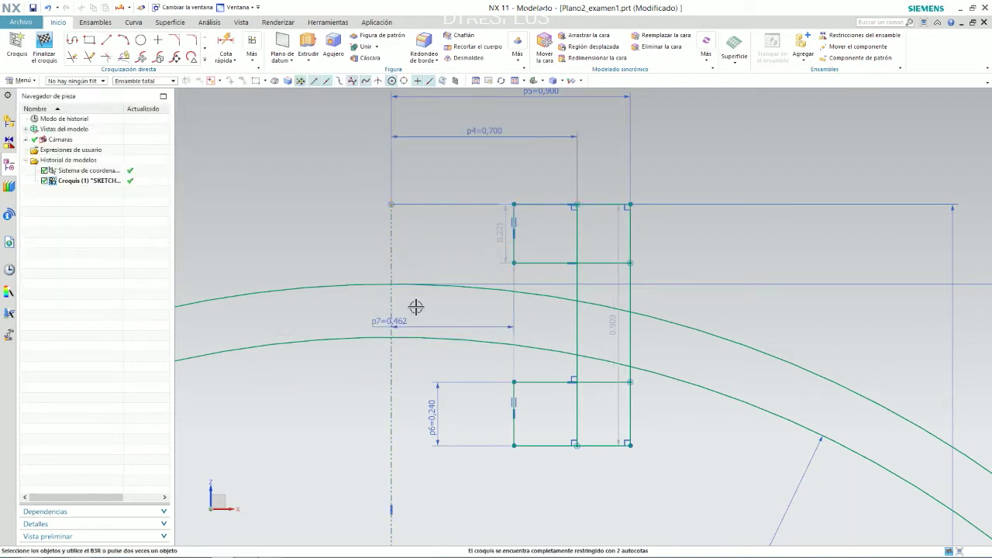
# Dimension the upper lip's inner edge at 1/2 in from the vertical axis
pyautogui.click(225, 47)
pyautogui.click(390, 377)
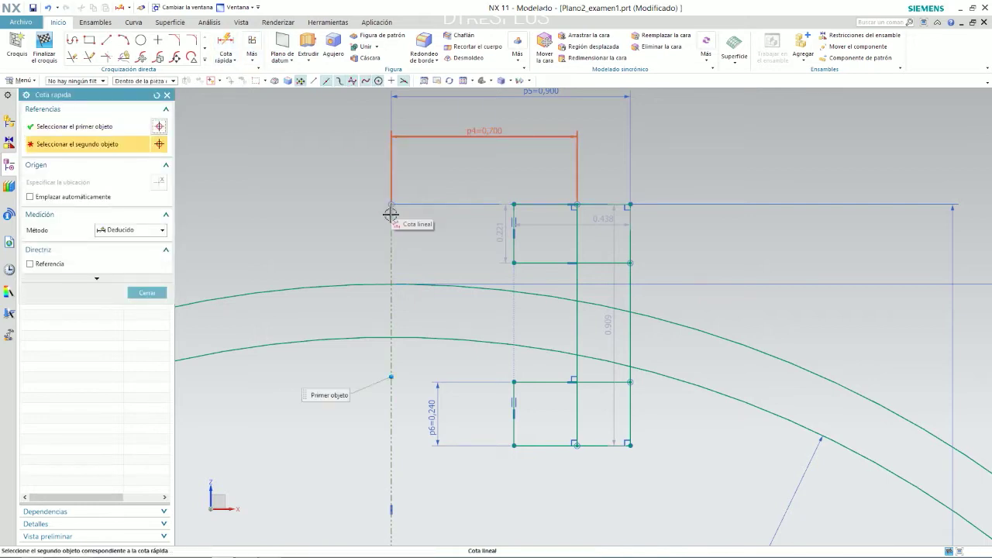
pyautogui.scroll(-3, 406, 259)
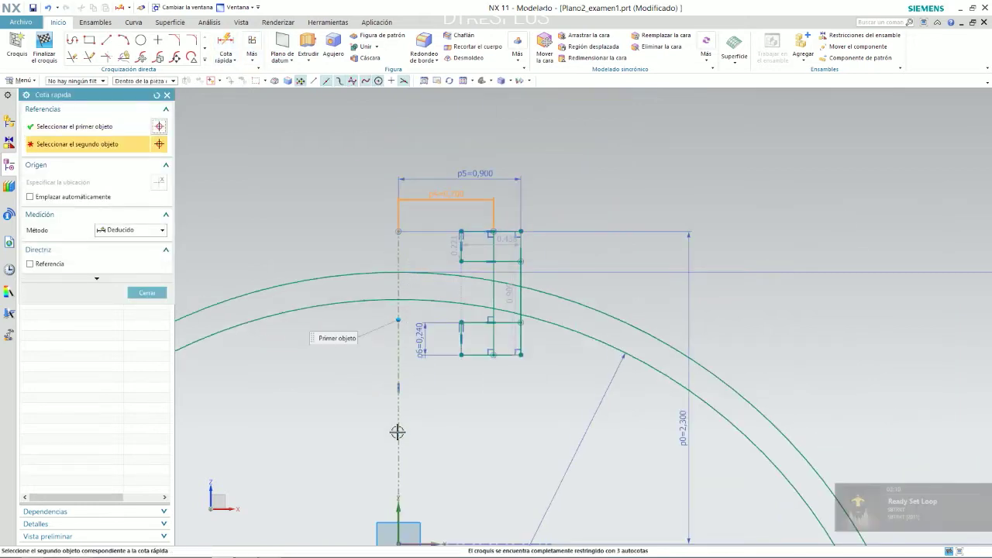
pyautogui.click(73, 129)
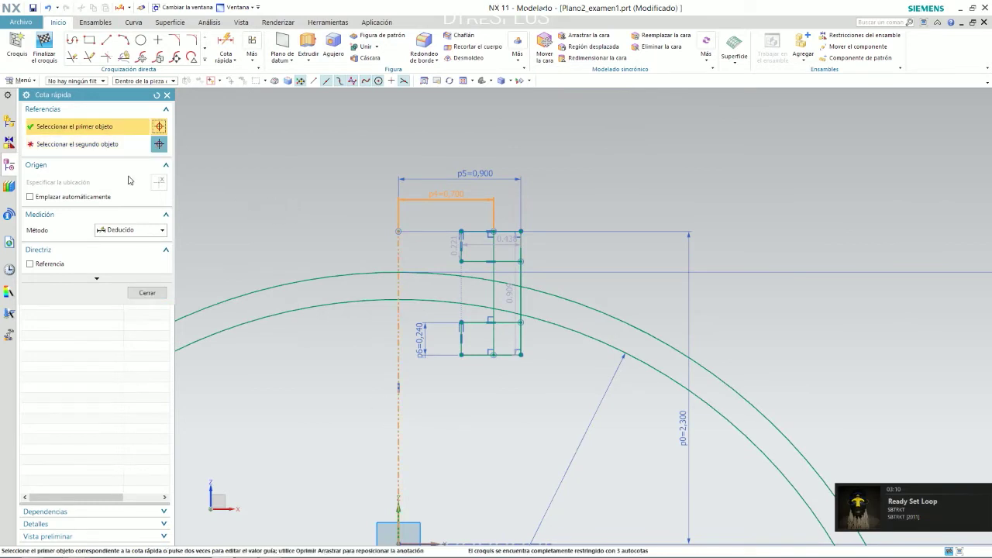
pyautogui.click(91, 147)
pyautogui.scroll(3, 443, 253)
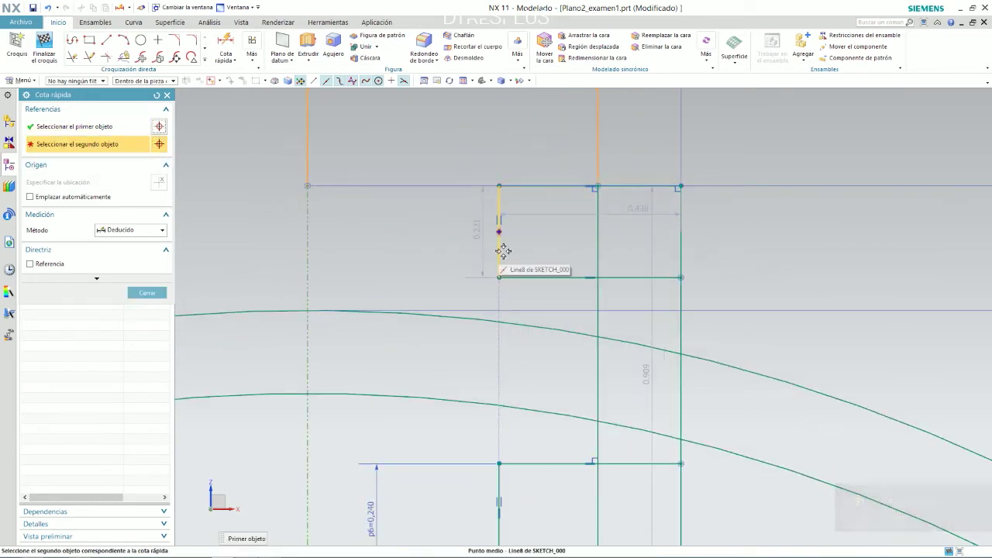
pyautogui.click(502, 250)
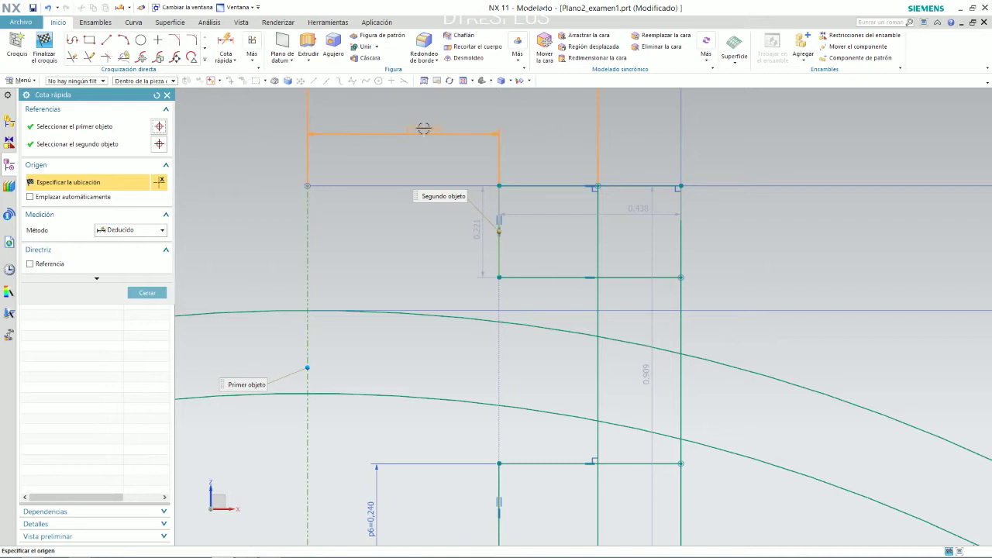
pyautogui.click(424, 128)
pyautogui.write('1/2')
pyautogui.press('Return')
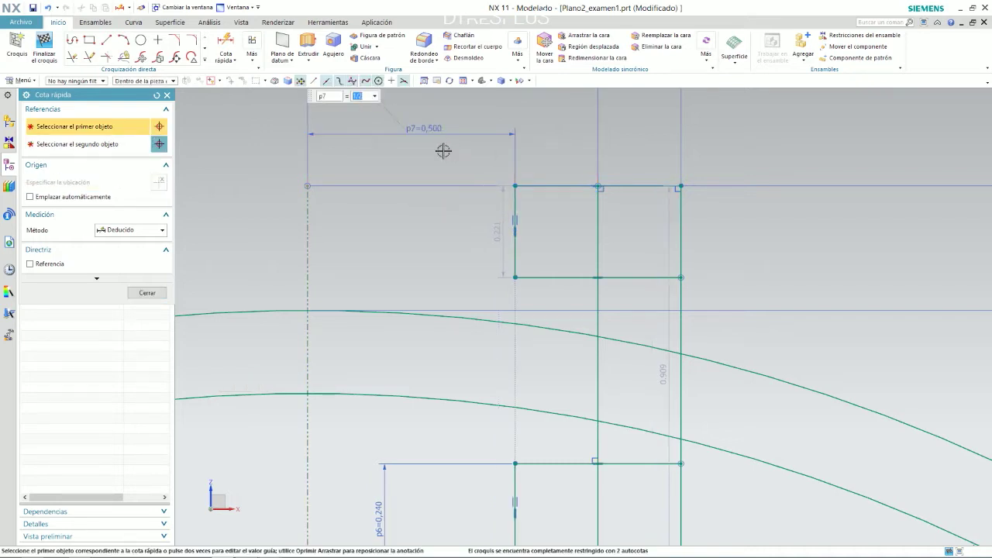
pyautogui.click(453, 159)
pyautogui.scroll(-4, 466, 230)
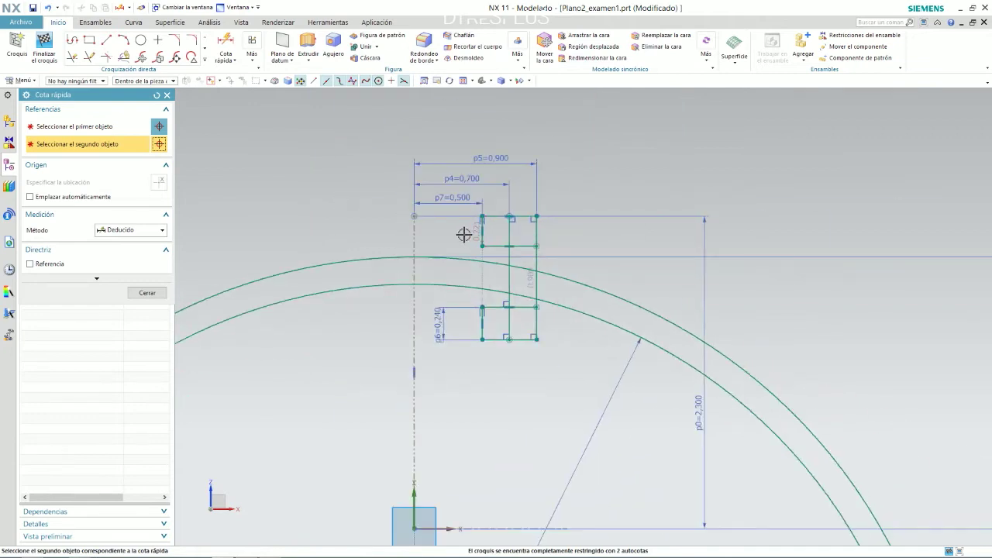
# Trim the dome arcs inside the boss and the excess line segments around its upper and lower lips
pyautogui.click(72, 56)
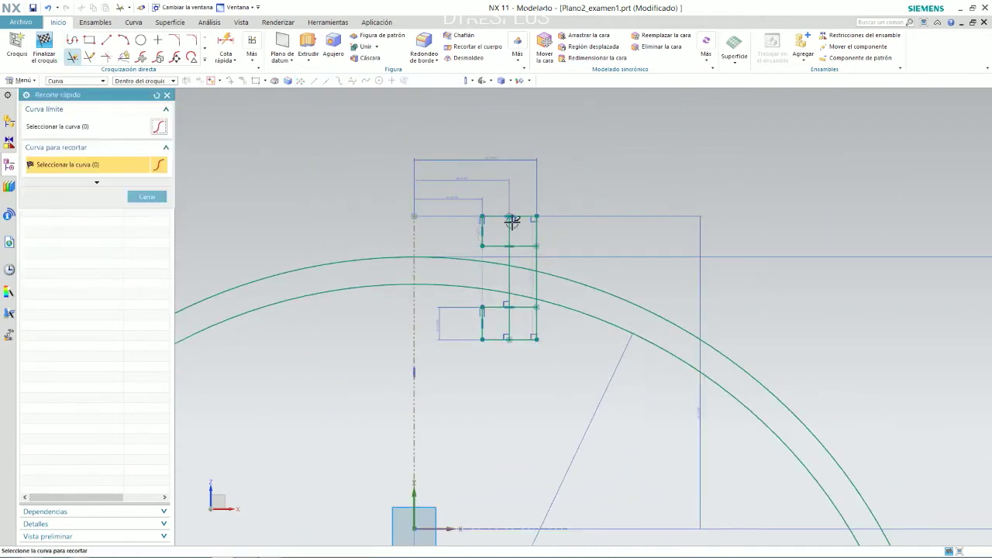
pyautogui.scroll(3, 454, 259)
pyautogui.click(442, 273)
pyautogui.click(486, 332)
pyautogui.click(575, 292)
pyautogui.click(573, 347)
pyautogui.click(572, 369)
pyautogui.click(549, 398)
pyautogui.click(572, 249)
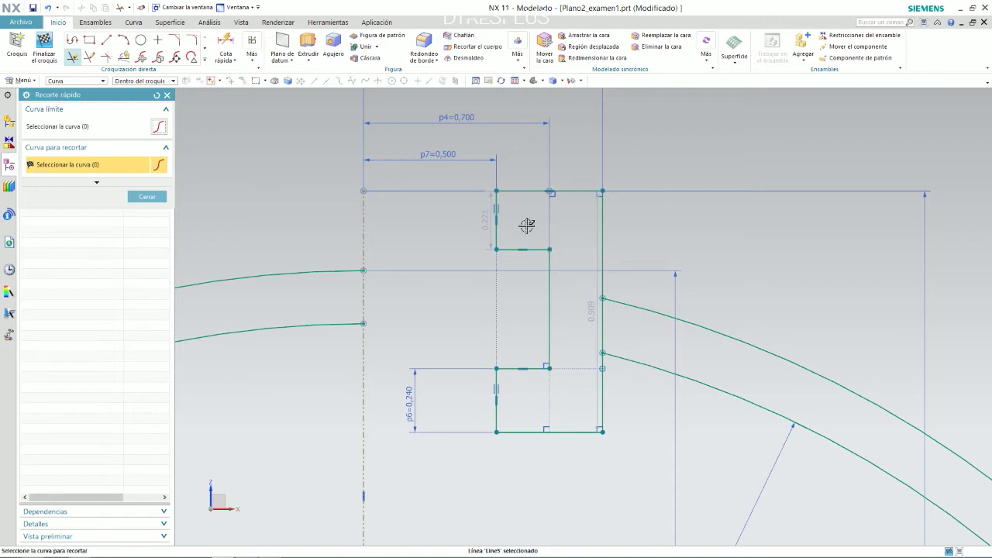
# Trim the boss's outer edge between the two dome arcs
pyautogui.click(602, 322)
pyautogui.scroll(-4, 526, 293)
pyautogui.scroll(-3, 526, 293)
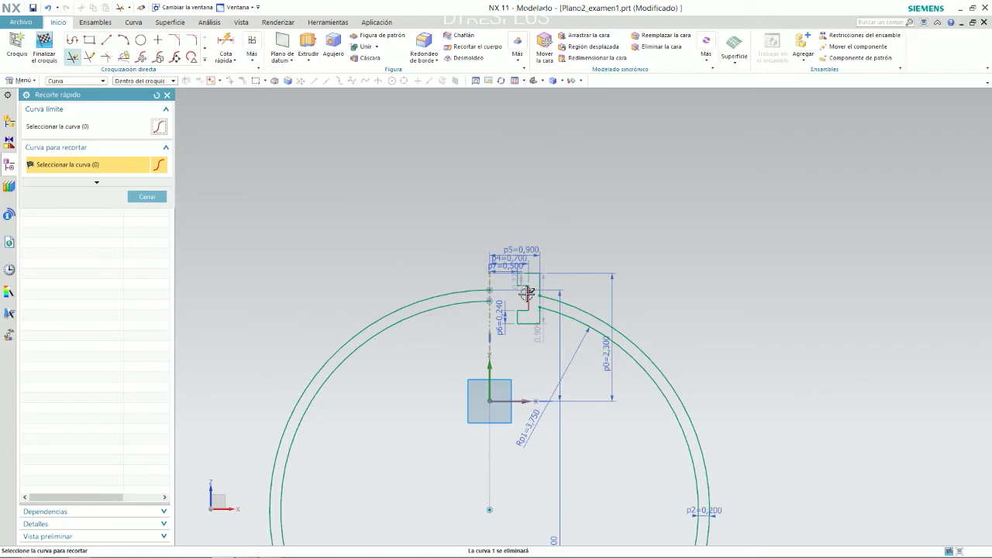
pyautogui.scroll(2, 519, 264)
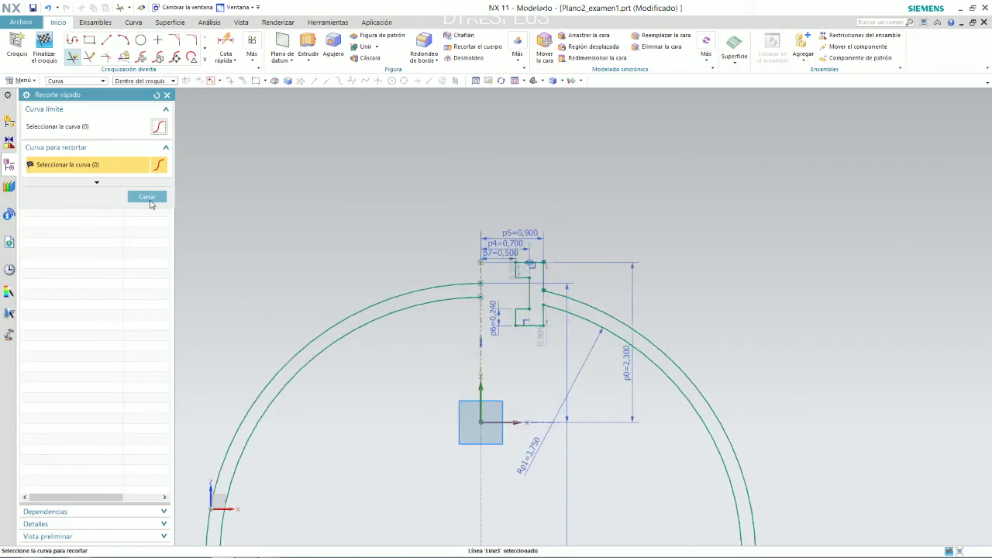
pyautogui.click(147, 197)
# Draw a horizontal line about 8.6 in long across the dome, about 0.35 in below the horizontal axis
pyautogui.click(106, 41)
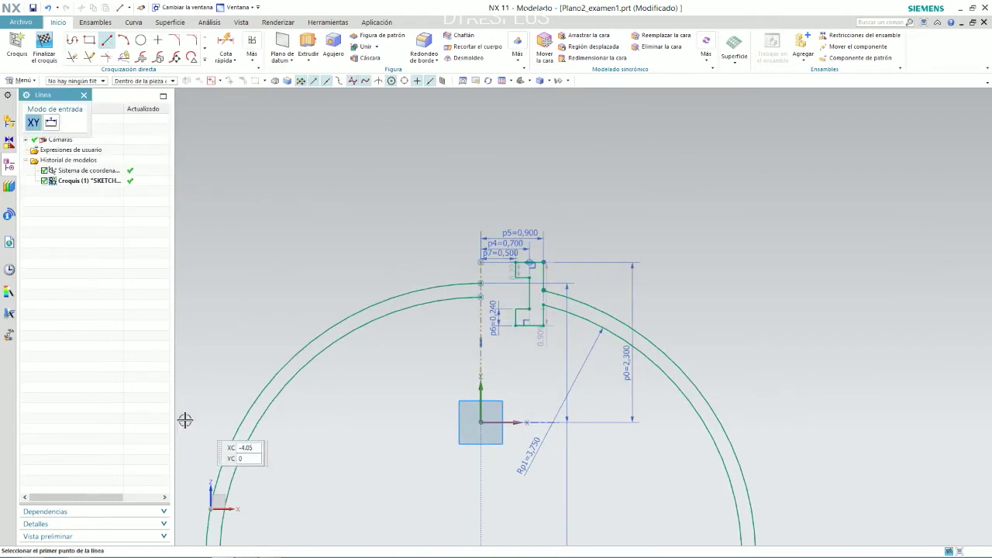
pyautogui.click(200, 446)
pyautogui.click(798, 446)
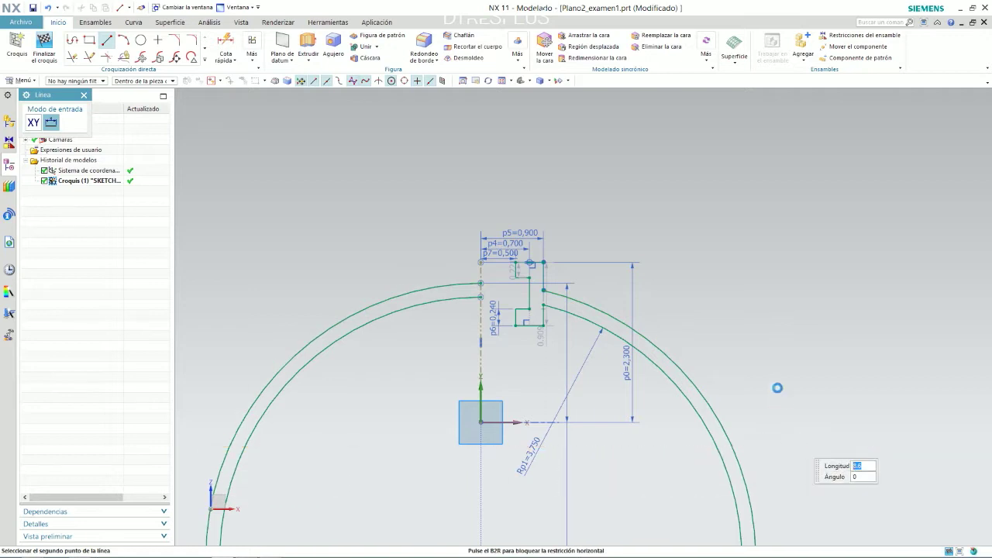
pyautogui.press('Escape')
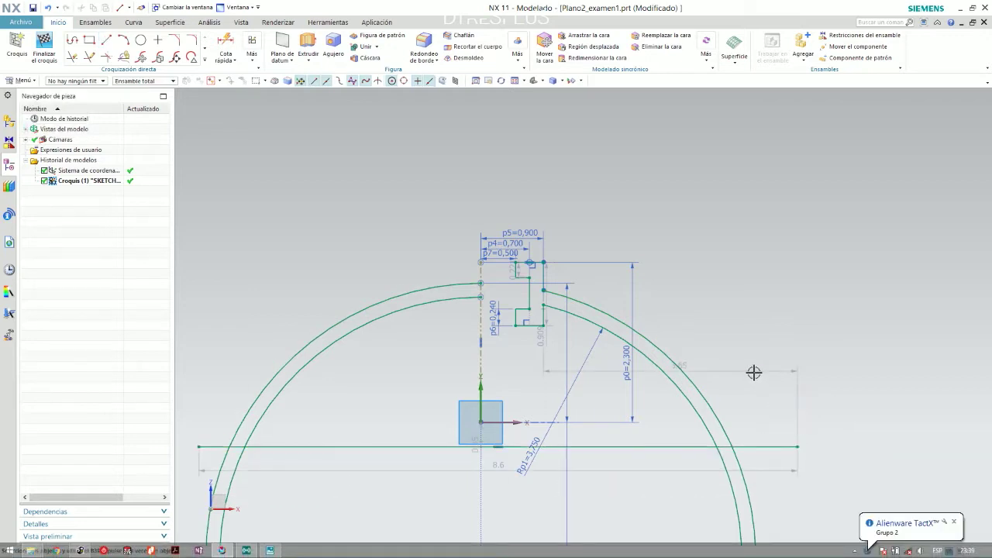
# Set the horizontal line's length to 6.625 in, placing its dimension further below the line
pyautogui.hotkey('alt', 'Tab')
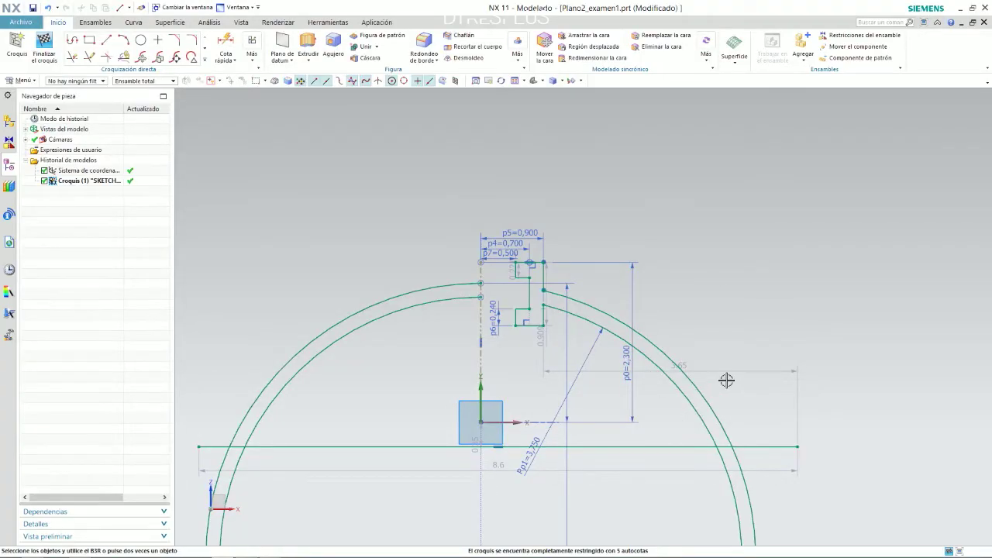
pyautogui.scroll(-2, 626, 454)
pyautogui.moveTo(579, 423); pyautogui.dragTo(580, 439)
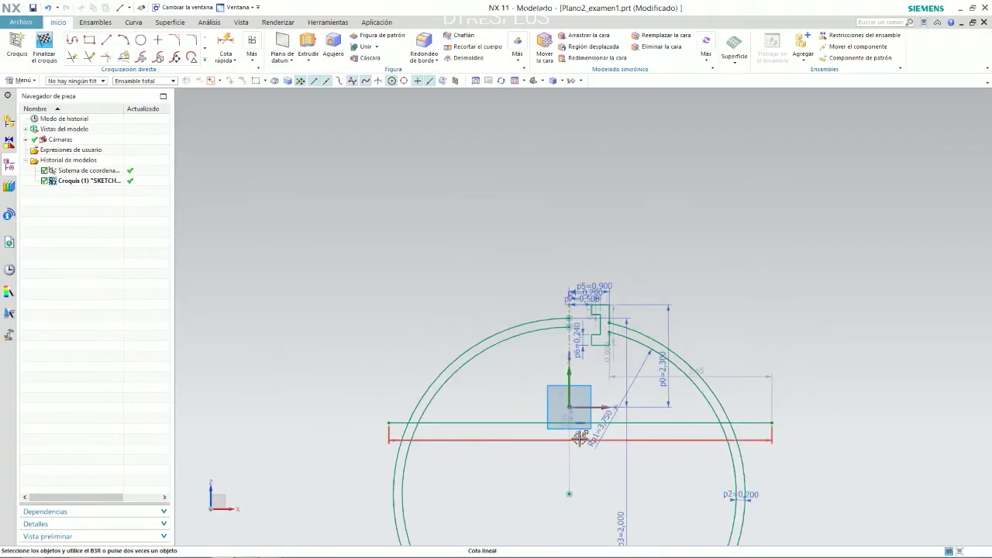
pyautogui.click(583, 463)
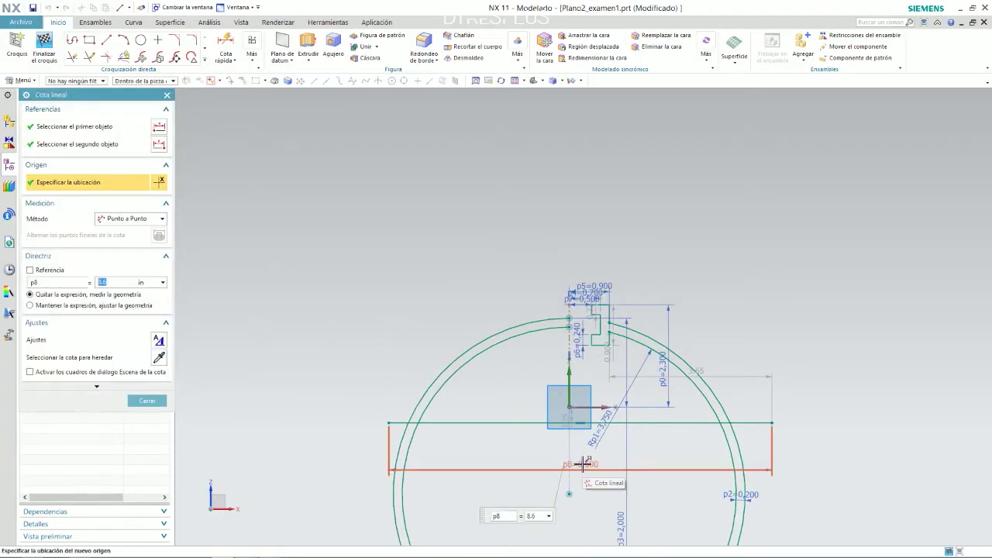
pyautogui.write('6.625')
pyautogui.press('Return')
pyautogui.scroll(2, 668, 427)
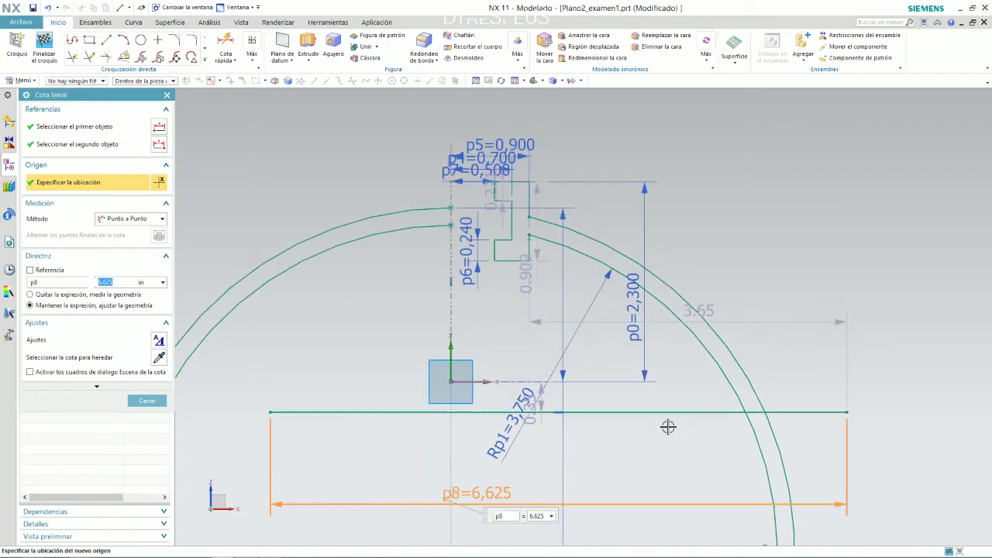
pyautogui.middleClick(668, 427)
# Constrain the horizontal line's midpoint to align with the sketch origin
pyautogui.click(563, 412)
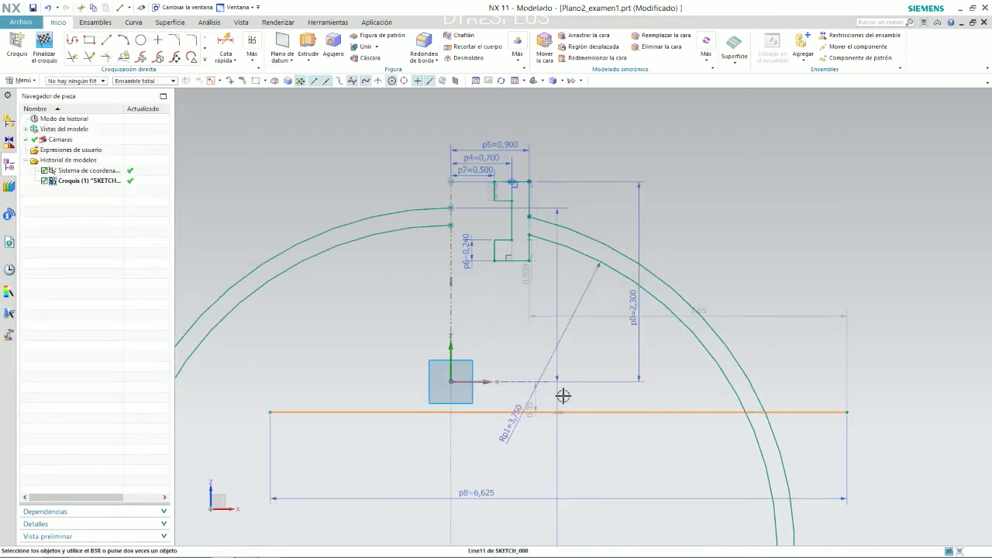
pyautogui.click(450, 380)
pyautogui.click(470, 363)
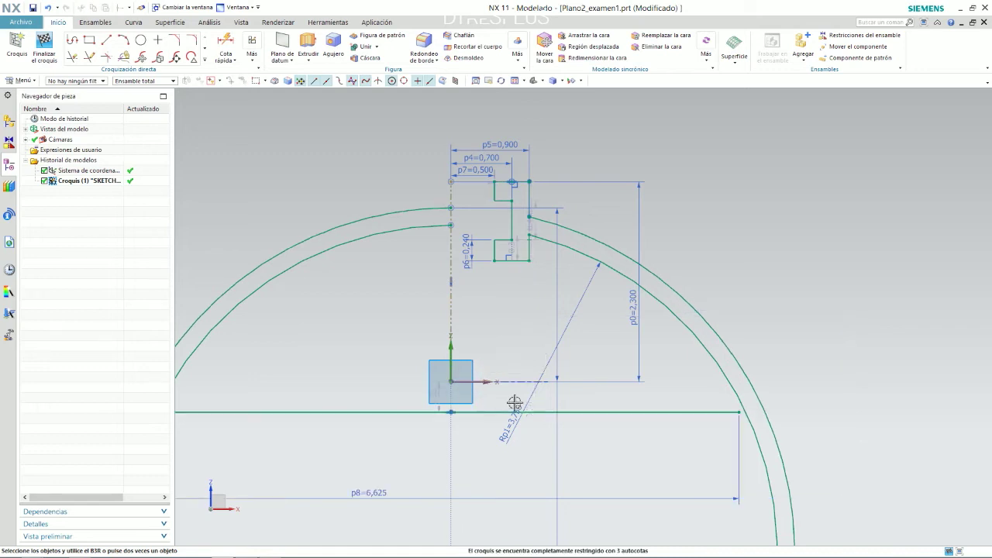
pyautogui.scroll(-1, 642, 411)
pyautogui.scroll(2, 642, 411)
pyautogui.scroll(1, 558, 422)
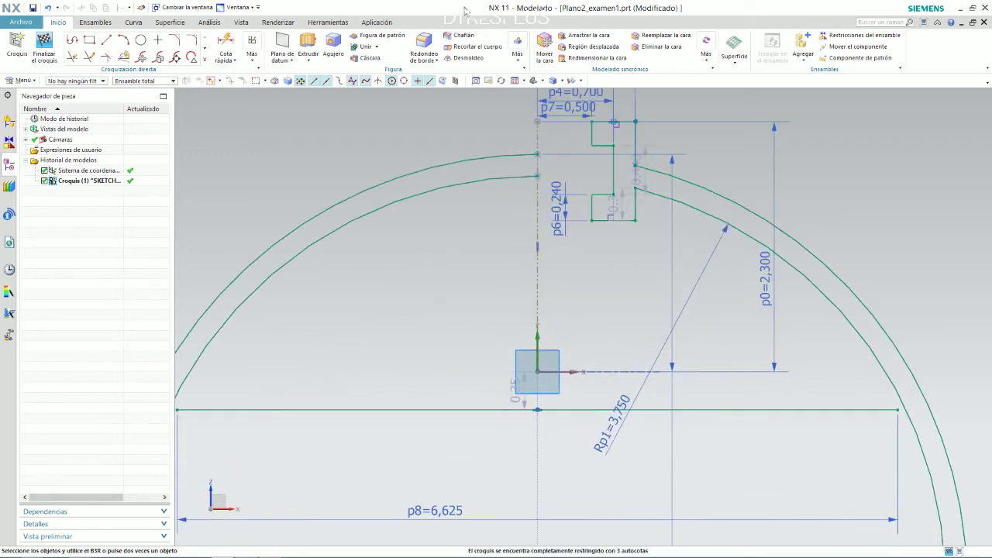
# Dimension the horizontal line at 0.1 in below the horizontal axis, checking the offset in the reference drawing
pyautogui.click(225, 44)
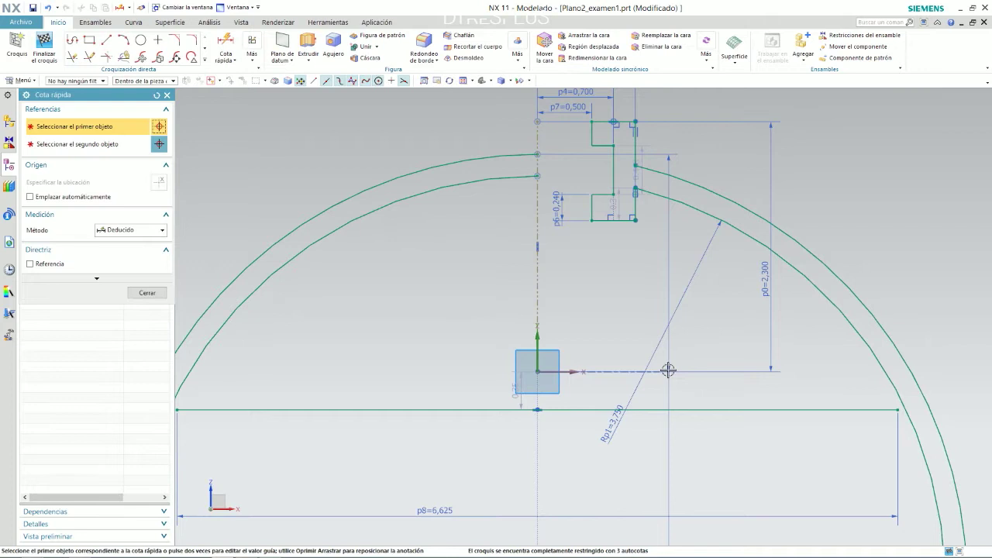
pyautogui.click(573, 372)
pyautogui.click(587, 409)
pyautogui.click(443, 319)
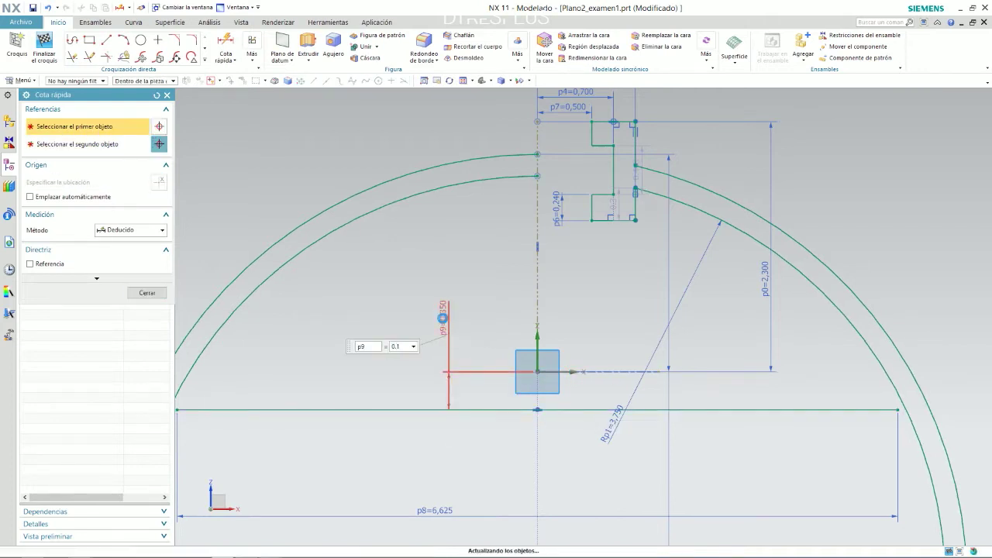
pyautogui.hotkey('alt', 'Tab')
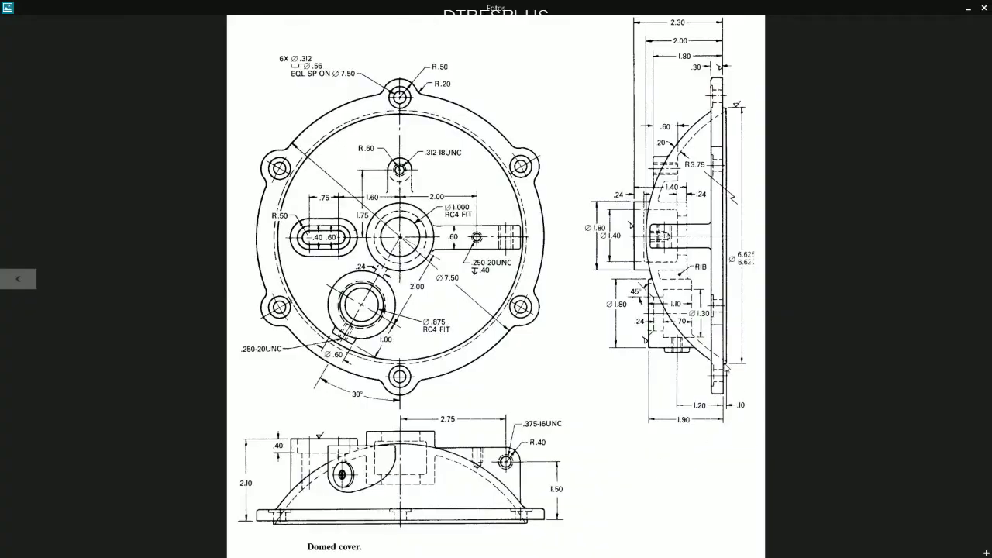
pyautogui.hotkey('alt', 'Tab')
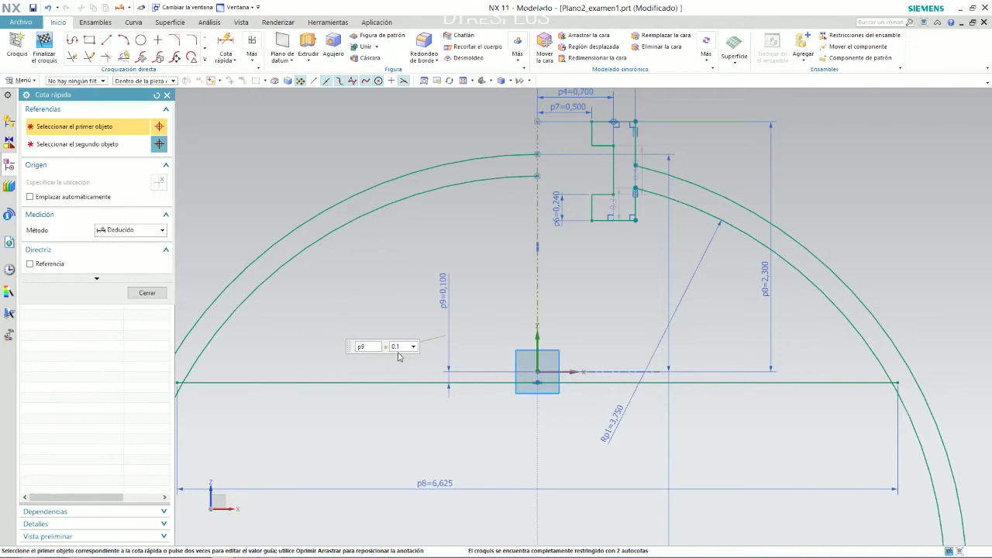
pyautogui.click(426, 381)
pyautogui.scroll(-3, 481, 364)
pyautogui.scroll(1, 488, 333)
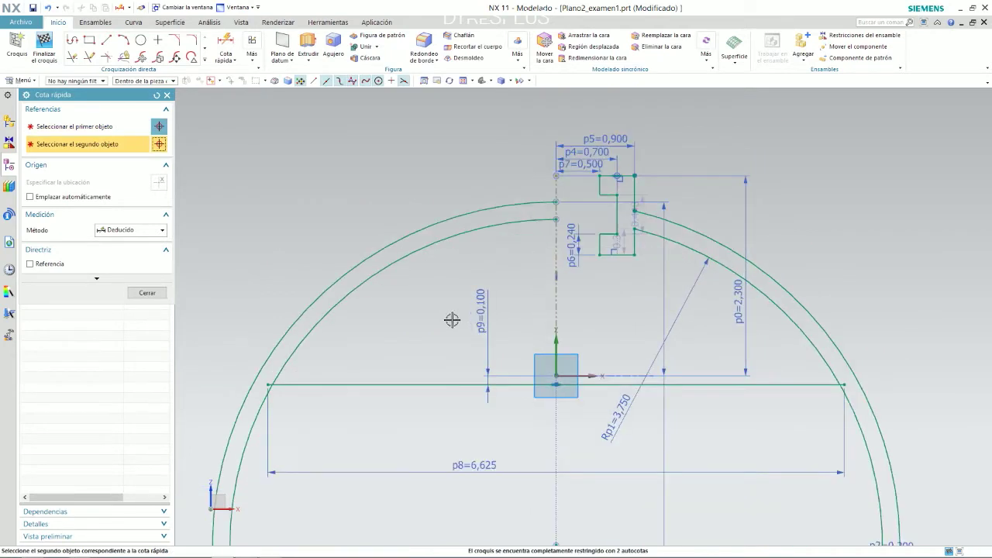
pyautogui.click(106, 40)
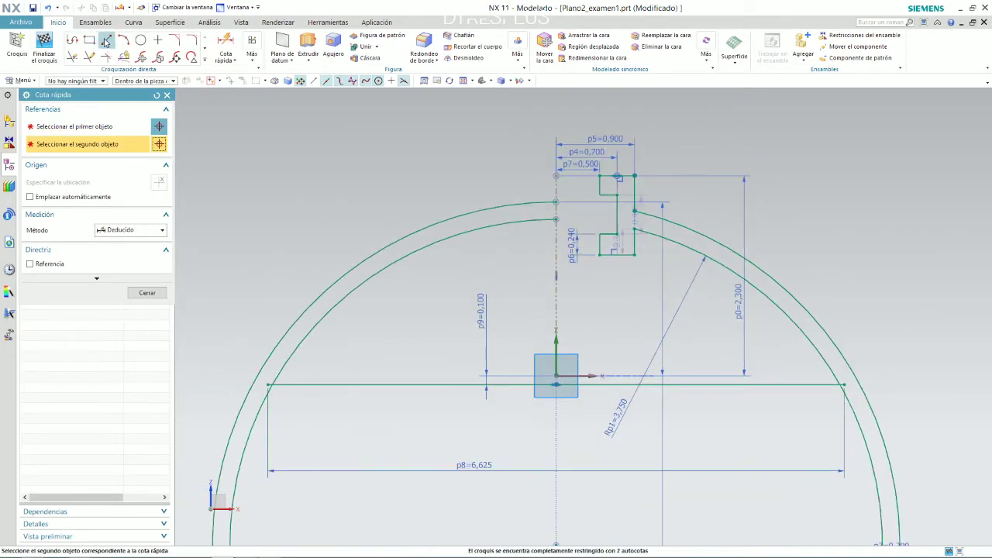
pyautogui.click(268, 384)
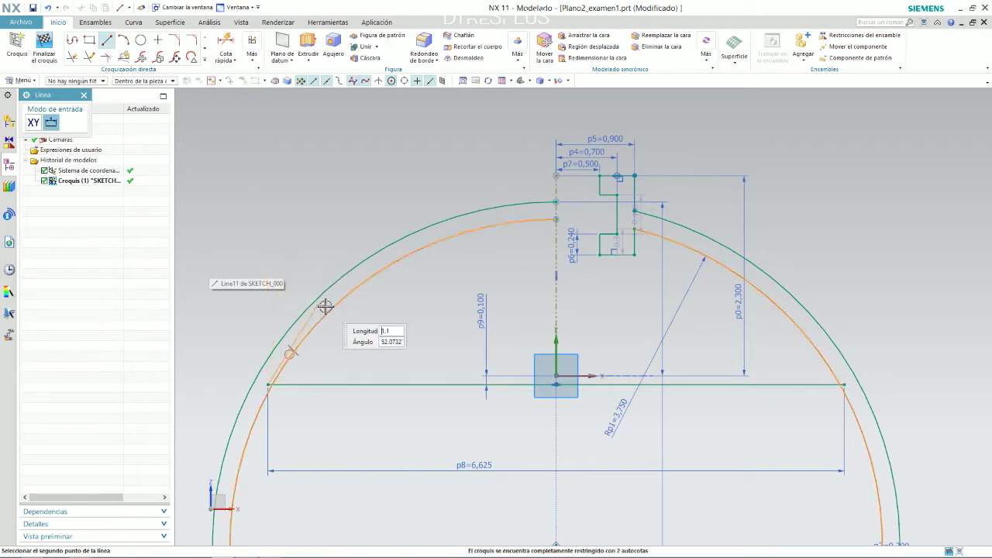
pyautogui.press('Escape')
pyautogui.click(107, 43)
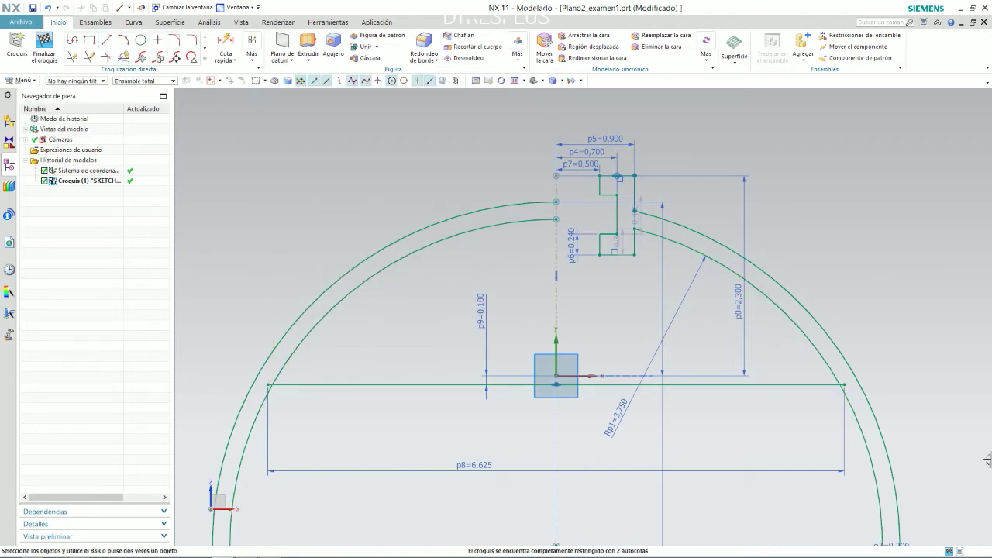
# Draw a vertical line about 1.1 in long upward from the right end of the horizontal line
pyautogui.click(107, 39)
pyautogui.click(844, 383)
pyautogui.click(845, 291)
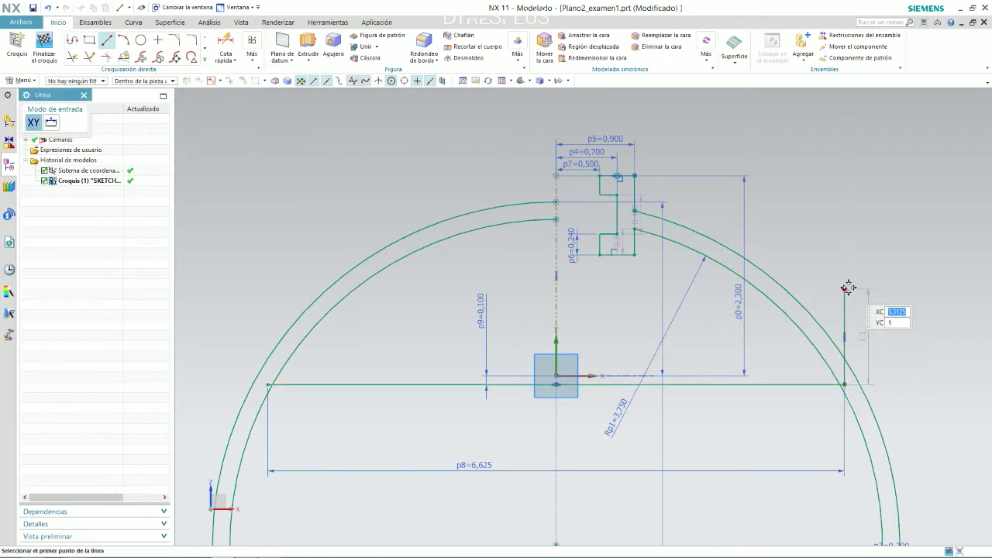
pyautogui.press('Escape')
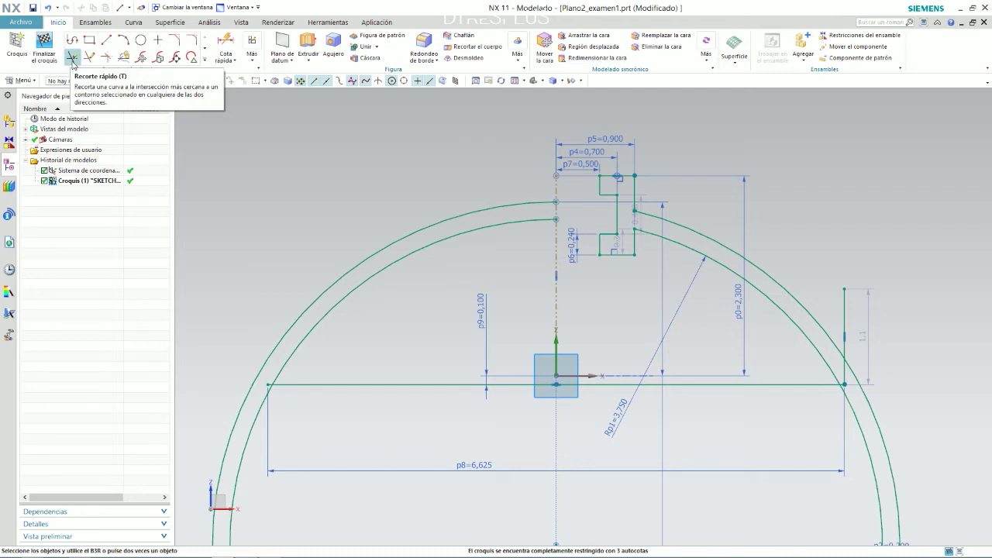
# Trim the horizontal line inside the dome and the part of the new vertical line above the outer arc
pyautogui.click(71, 57)
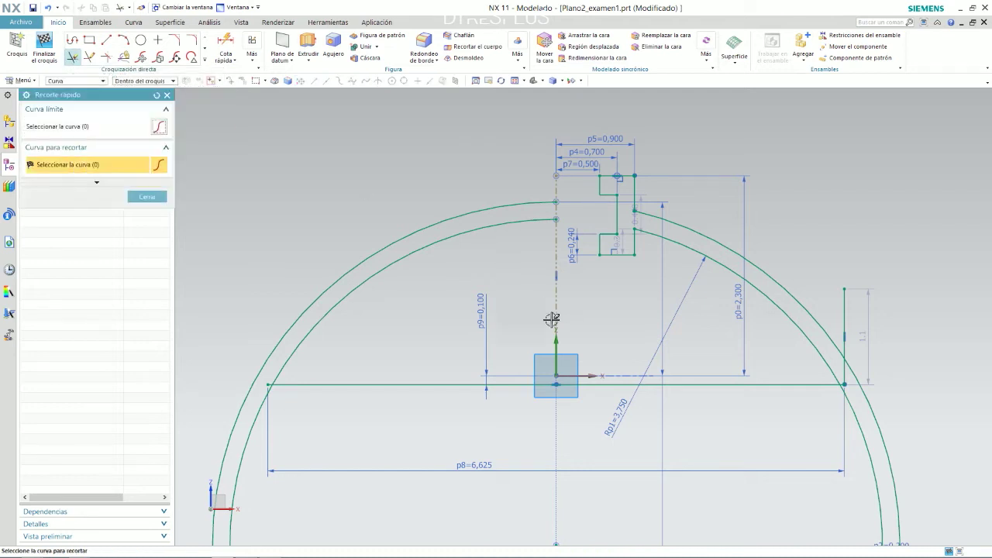
pyautogui.click(457, 384)
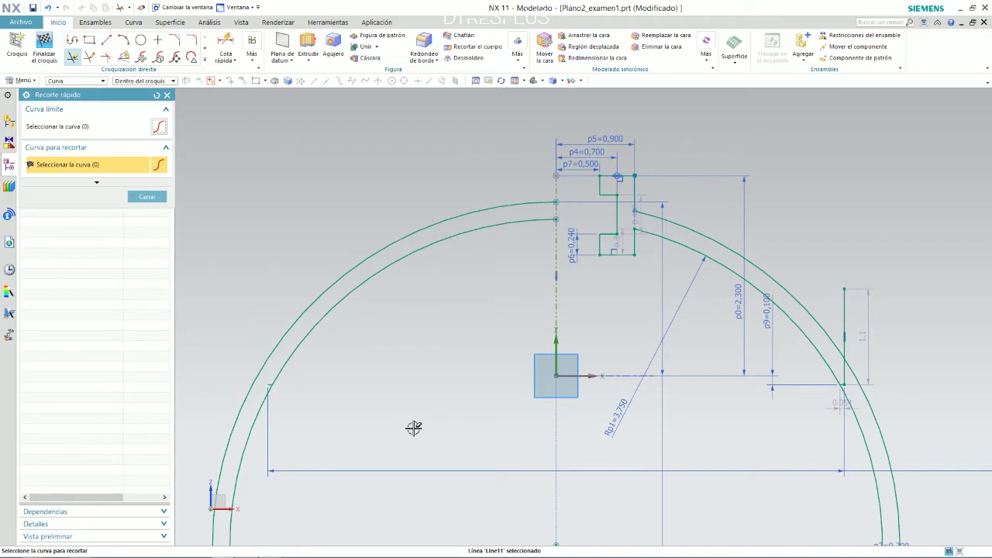
pyautogui.scroll(3, 871, 317)
pyautogui.click(808, 325)
pyautogui.scroll(-4, 814, 347)
pyautogui.scroll(3, 777, 398)
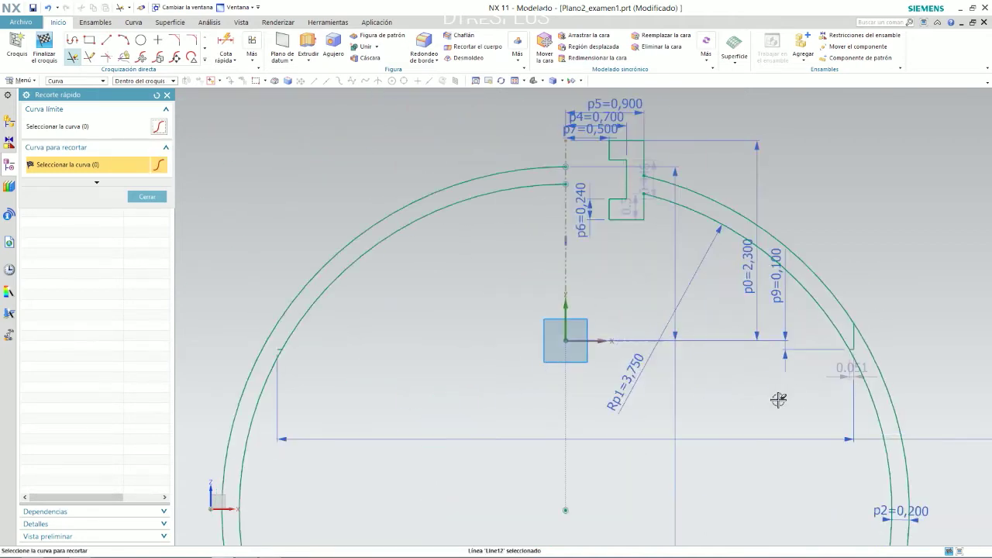
pyautogui.press('Escape')
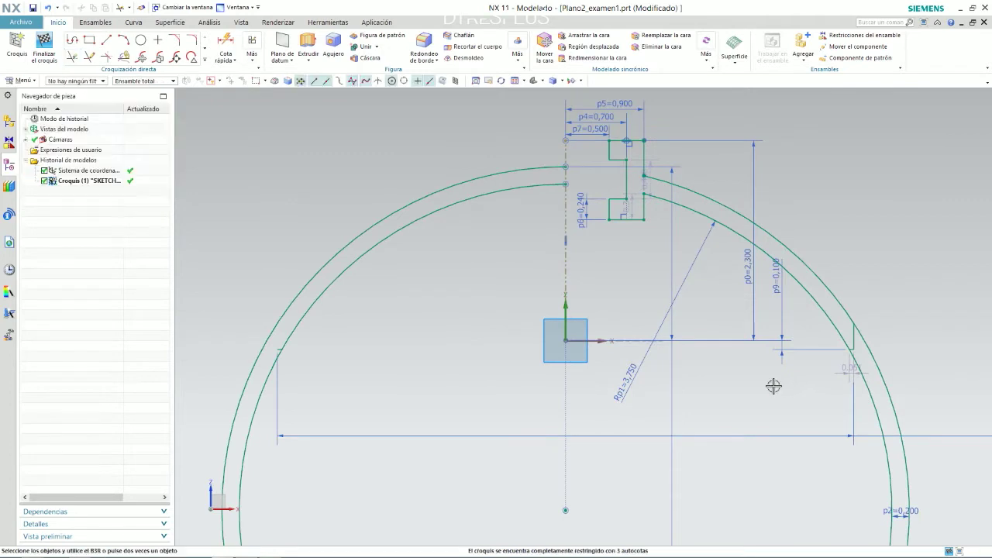
# Dimension the short vertical edge's distance from the vertical axis, and move the 0.1 in dimension outside the dome arcs
pyautogui.click(225, 47)
pyautogui.scroll(3, 825, 337)
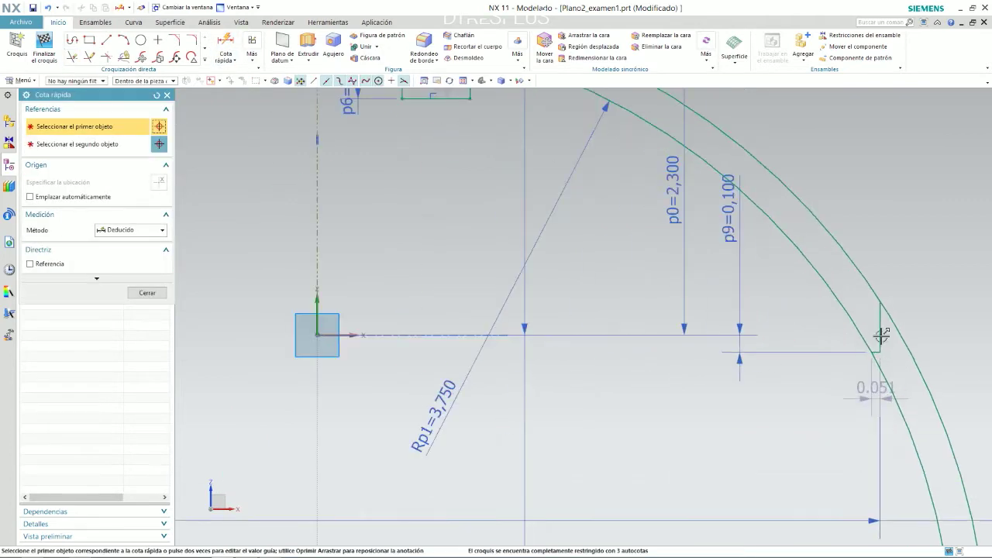
pyautogui.click(879, 318)
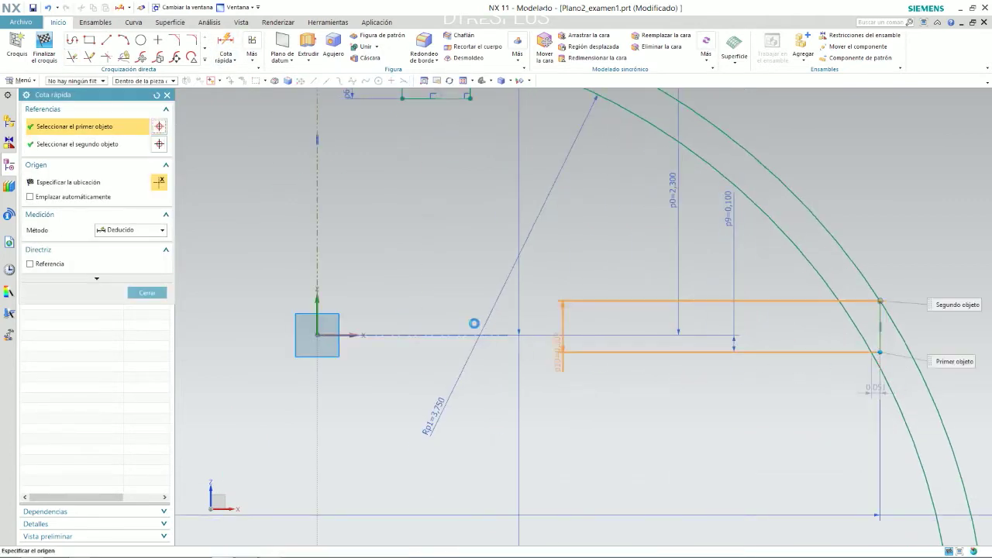
pyautogui.click(318, 305)
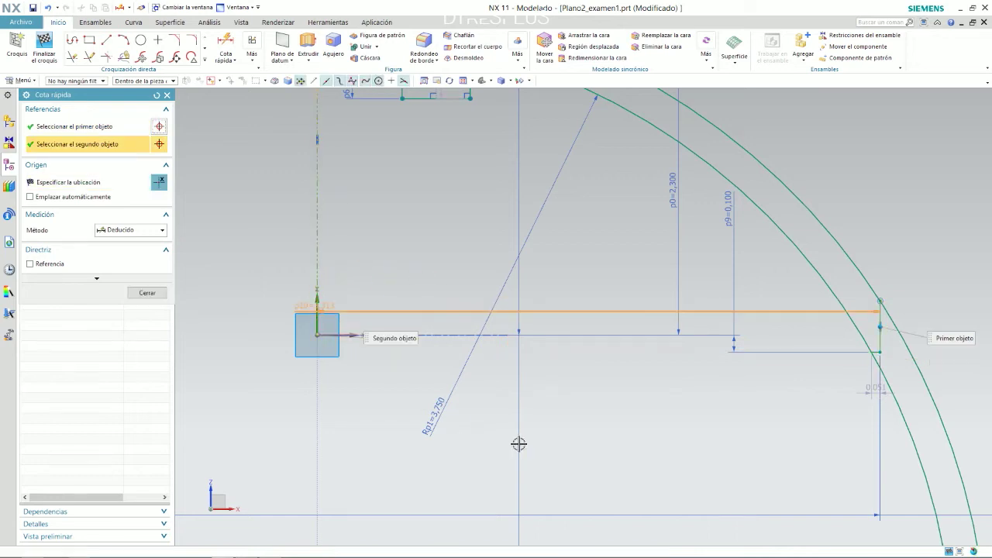
pyautogui.click(557, 437)
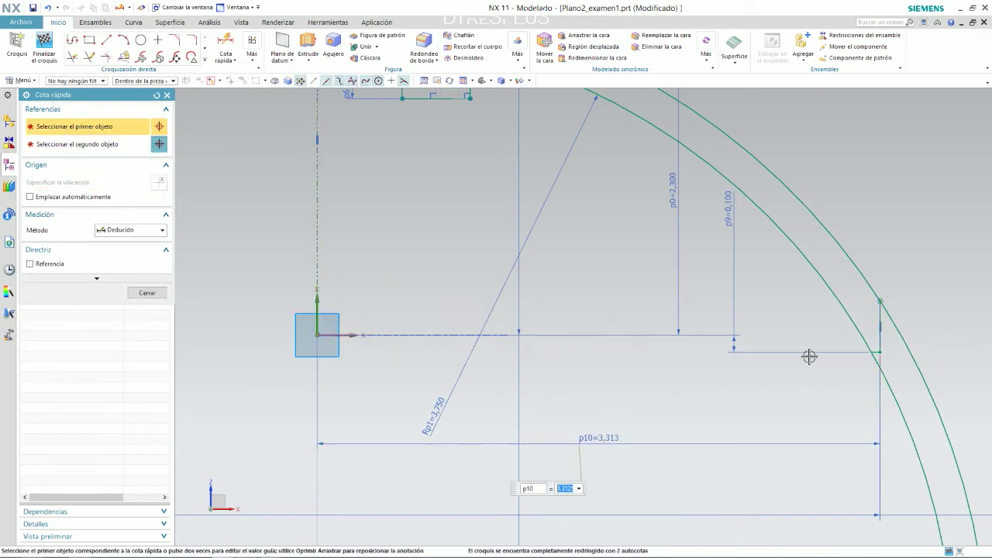
pyautogui.scroll(1, 808, 356)
pyautogui.scroll(-2, 727, 348)
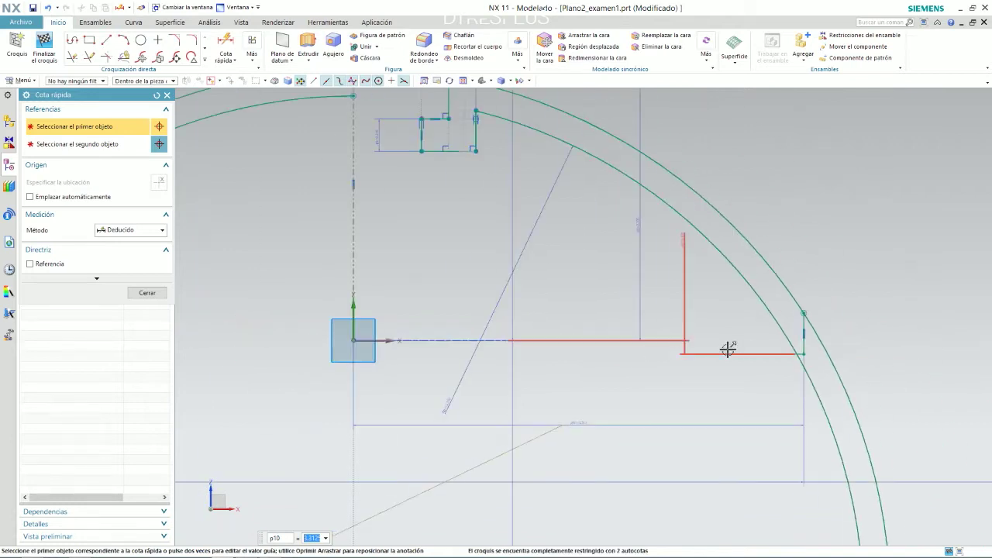
pyautogui.press('Escape')
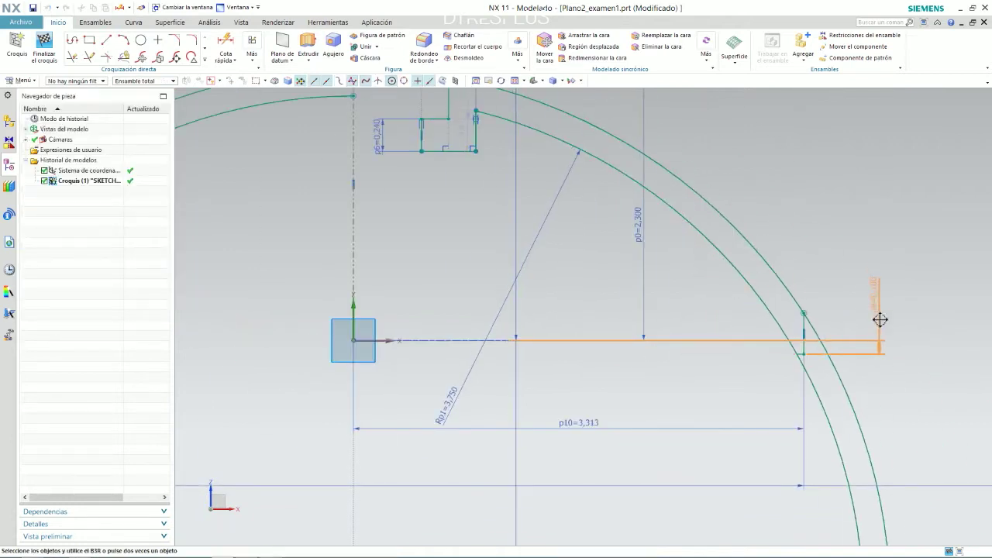
pyautogui.scroll(-2, 835, 376)
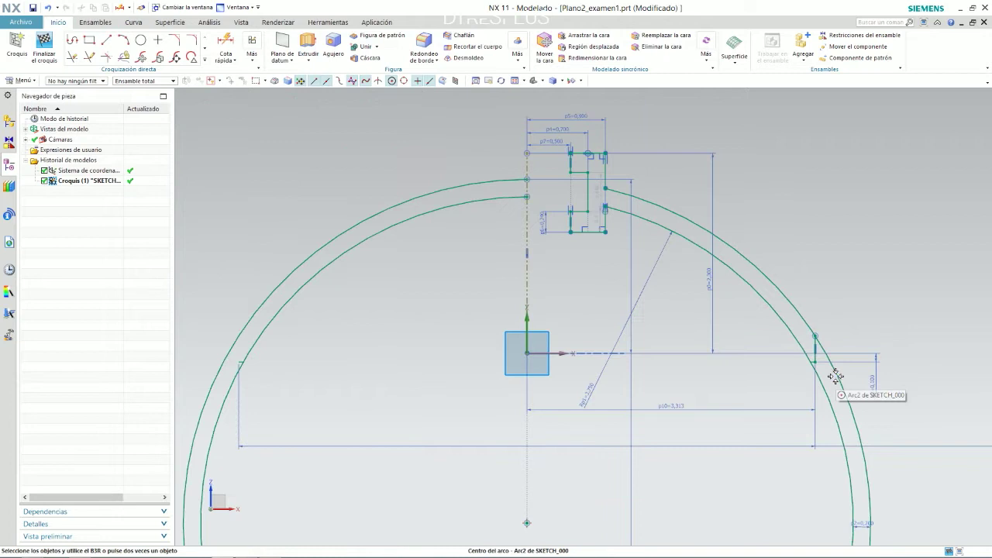
# Trim away the outer arc beyond the boss and rim edge, and the inner arc's upper portion on the other side of the axis
pyautogui.scroll(-2, 531, 245)
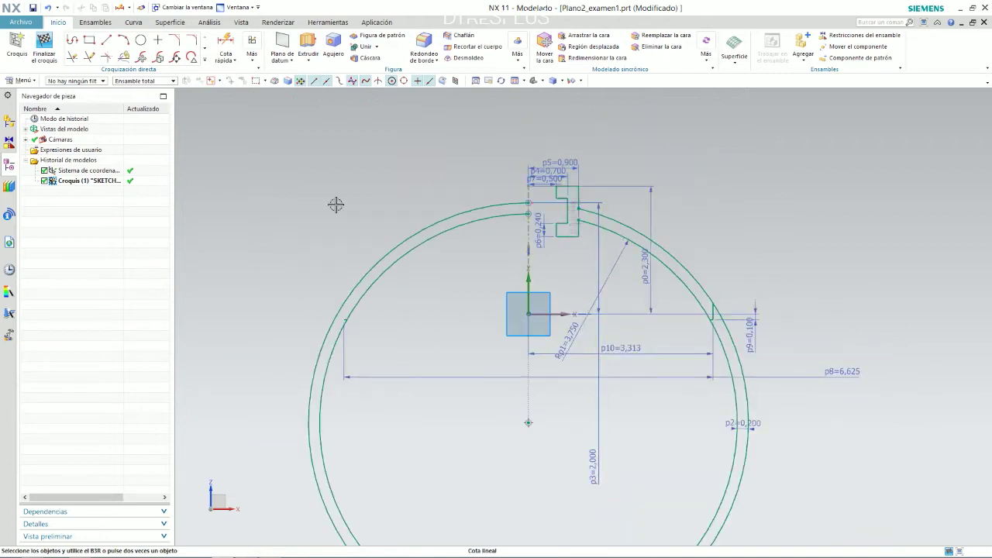
pyautogui.click(72, 57)
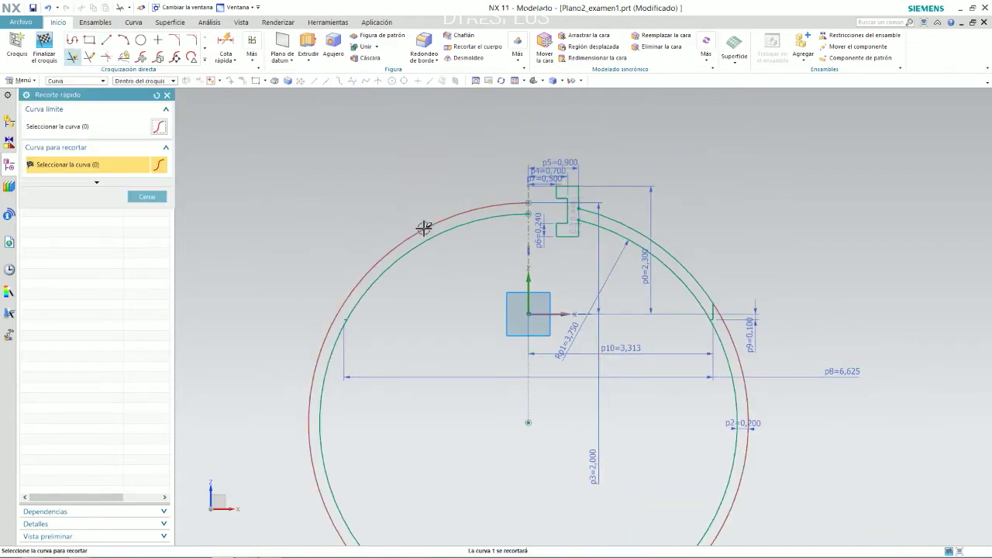
pyautogui.click(423, 227)
pyautogui.click(427, 237)
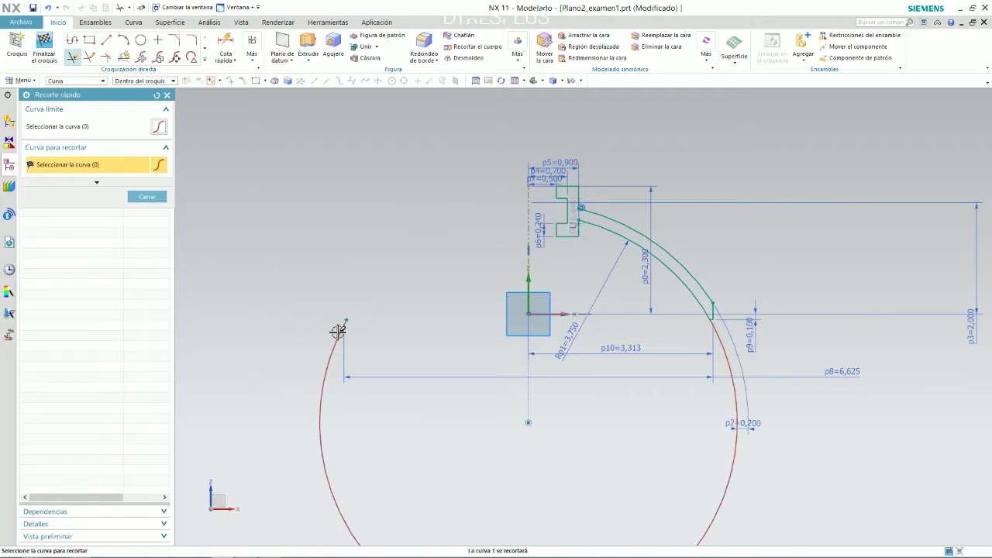
# Delete the leftover short horizontal line at the free upper end of the inner arc, across the axis from the section
pyautogui.scroll(5, 323, 336)
pyautogui.press('Escape')
pyautogui.click(420, 225)
pyautogui.hotkey('ctrl', 'd')
pyautogui.moveTo(461, 191); pyautogui.dragTo(391, 289)
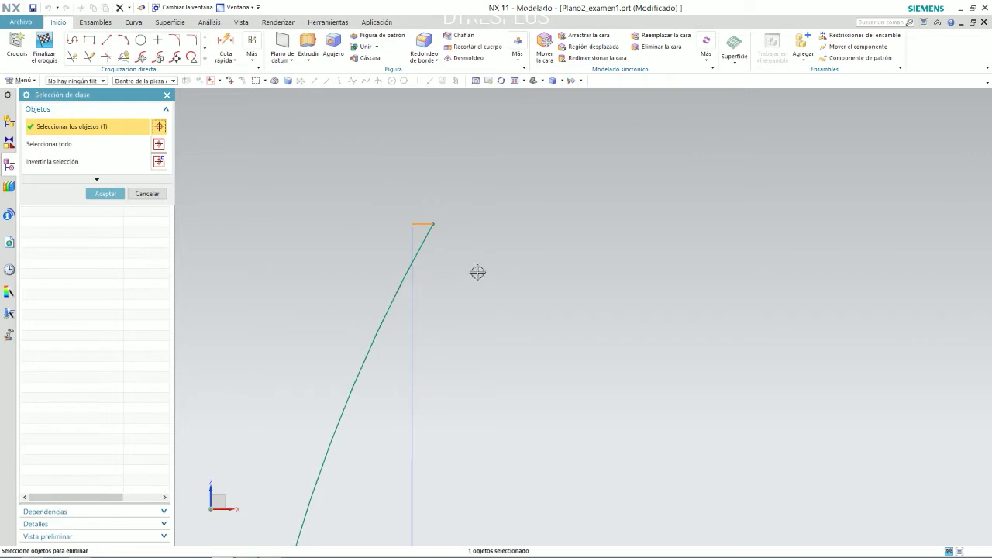
pyautogui.middleClick(474, 229)
pyautogui.hotkey('ctrl', 'z')
pyautogui.click(432, 224)
pyautogui.press('Delete')
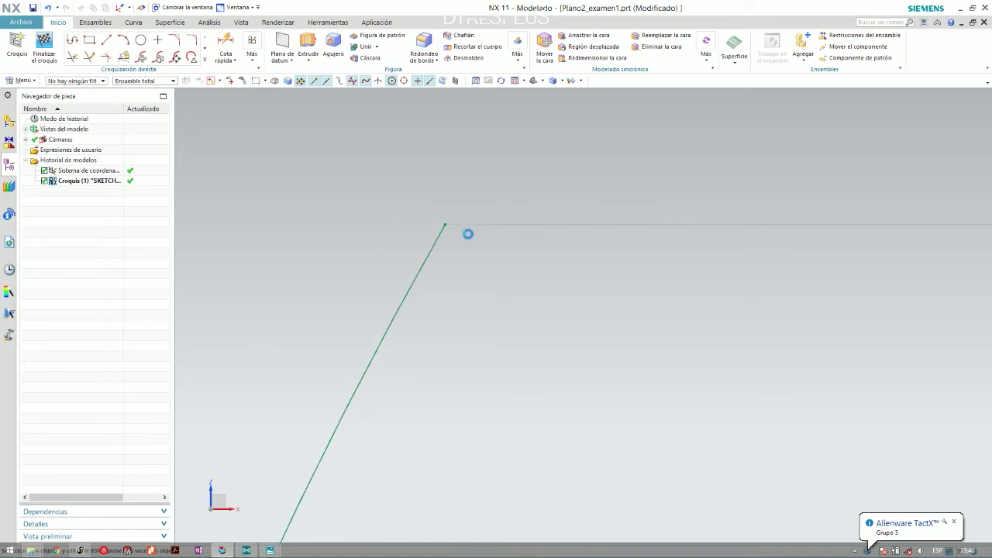
# Trim off the leftover inner arc beyond the rim, keeping only the portion between the boss and the rim edge
pyautogui.click(438, 234)
pyautogui.press('Delete')
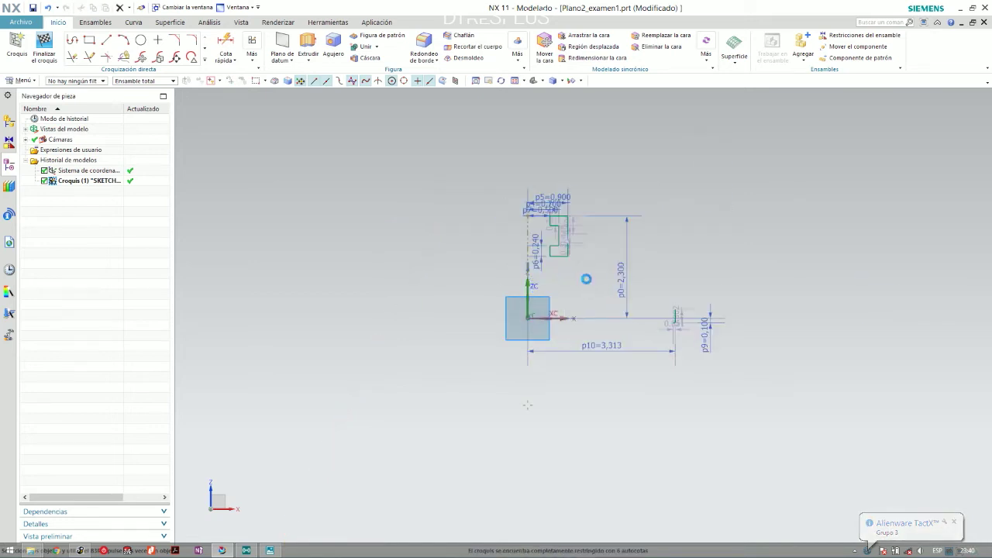
pyautogui.scroll(3, 587, 267)
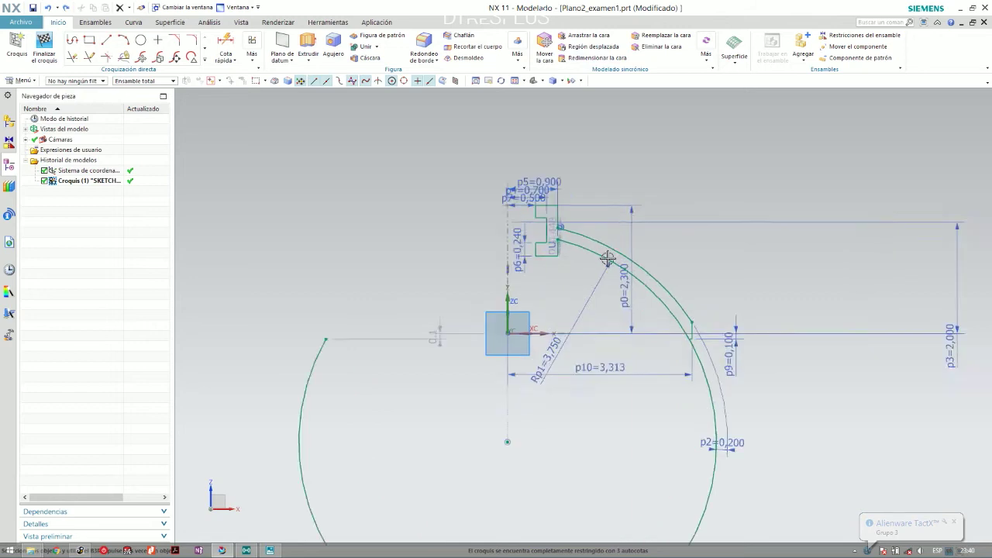
pyautogui.click(72, 56)
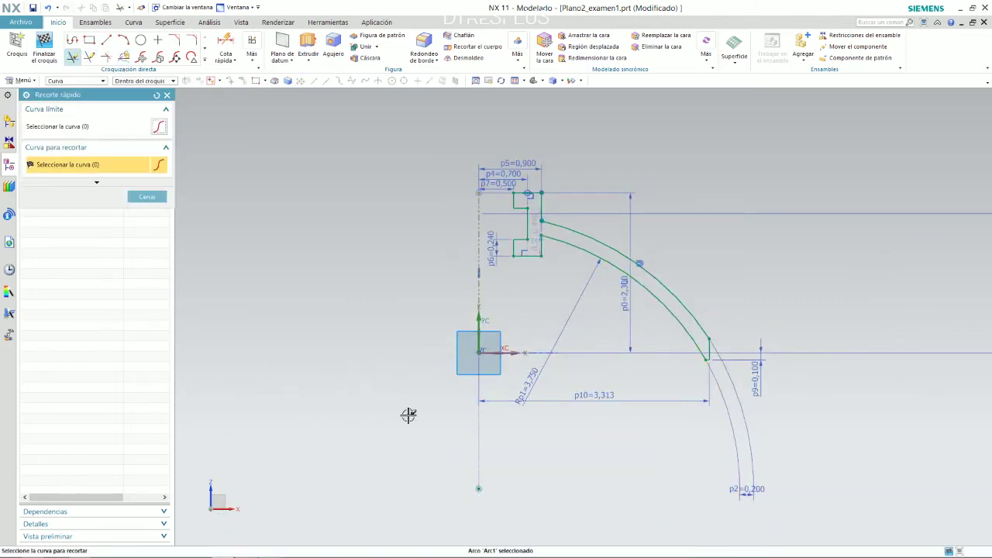
pyautogui.scroll(2, 708, 348)
pyautogui.scroll(-2, 436, 153)
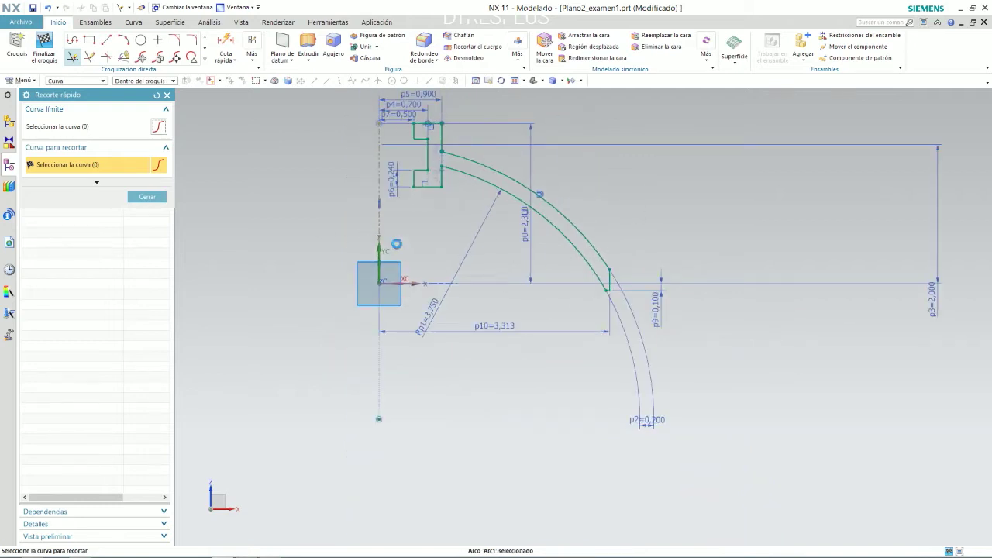
pyautogui.press('Escape')
# Check the closed boss, dome and rim profile against the reference drawing and finish the sketch
pyautogui.hotkey('alt', 'Tab')
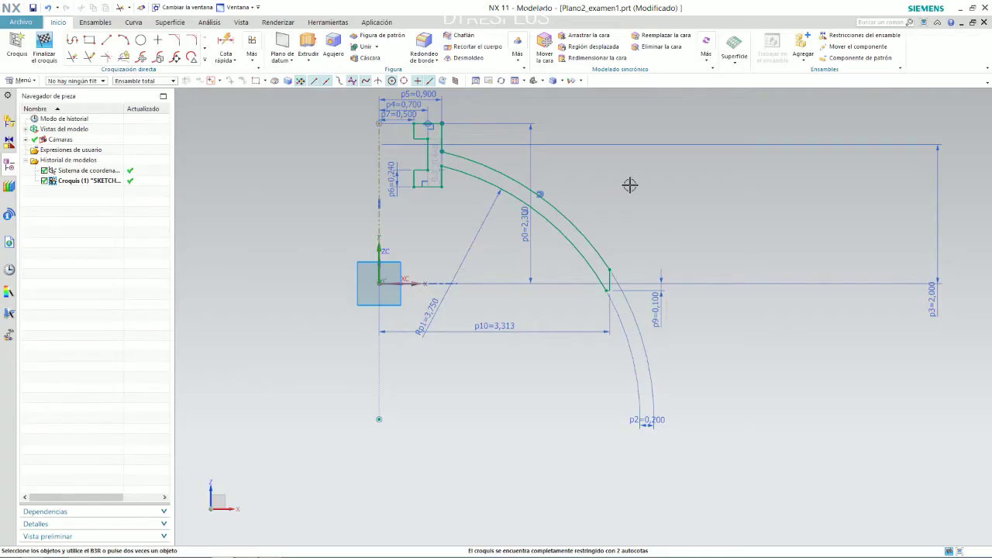
pyautogui.scroll(-3, 602, 184)
pyautogui.scroll(3, 602, 184)
pyautogui.click(543, 169)
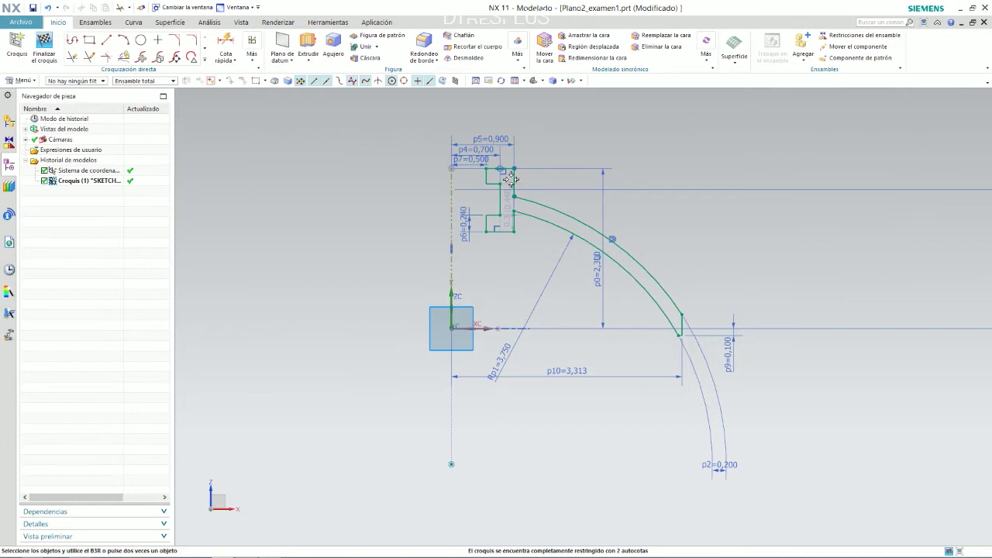
pyautogui.scroll(2, 511, 180)
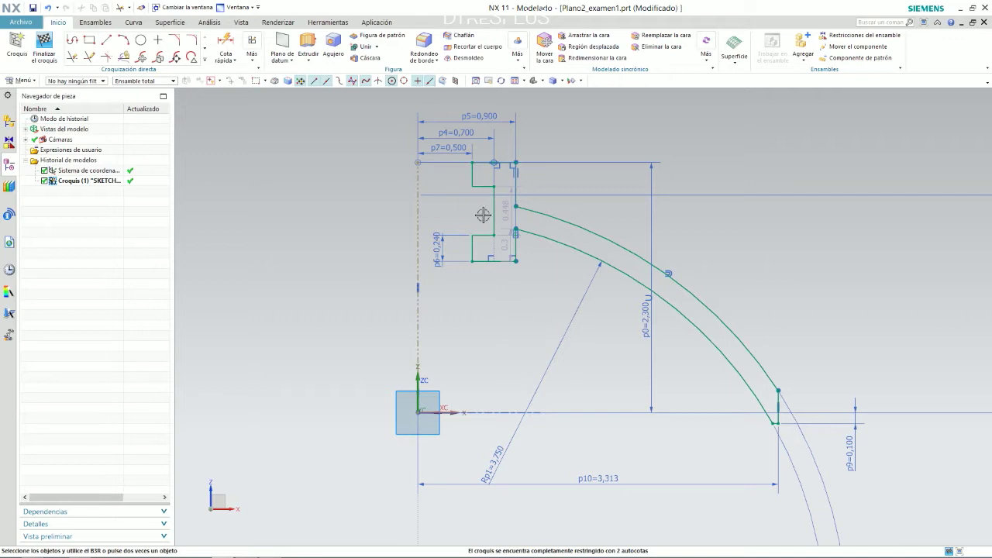
pyautogui.scroll(-2, 634, 353)
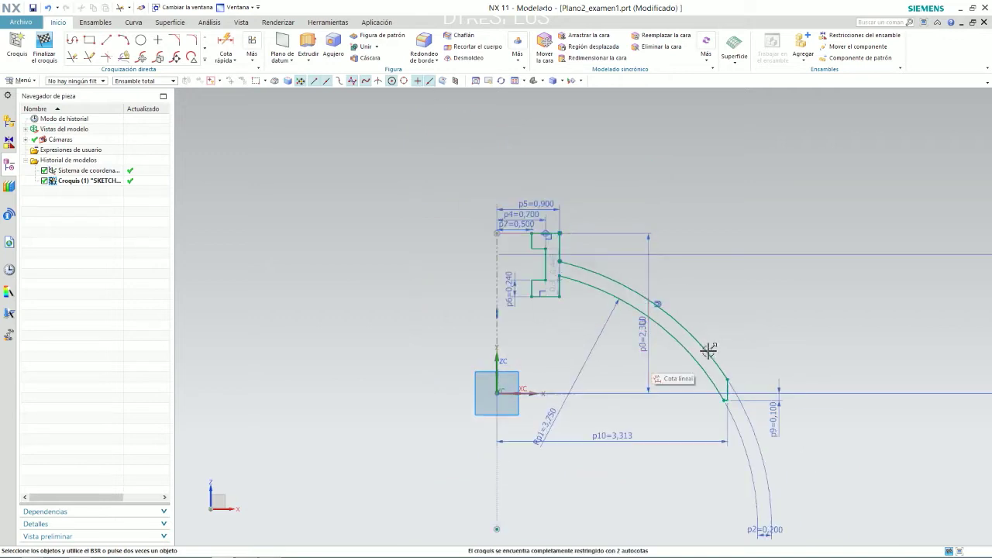
pyautogui.click(47, 53)
# Revolve the connected profile curves 0 to 360° about the vertical centreline through the origin, with no Boolean
pyautogui.click(140, 61)
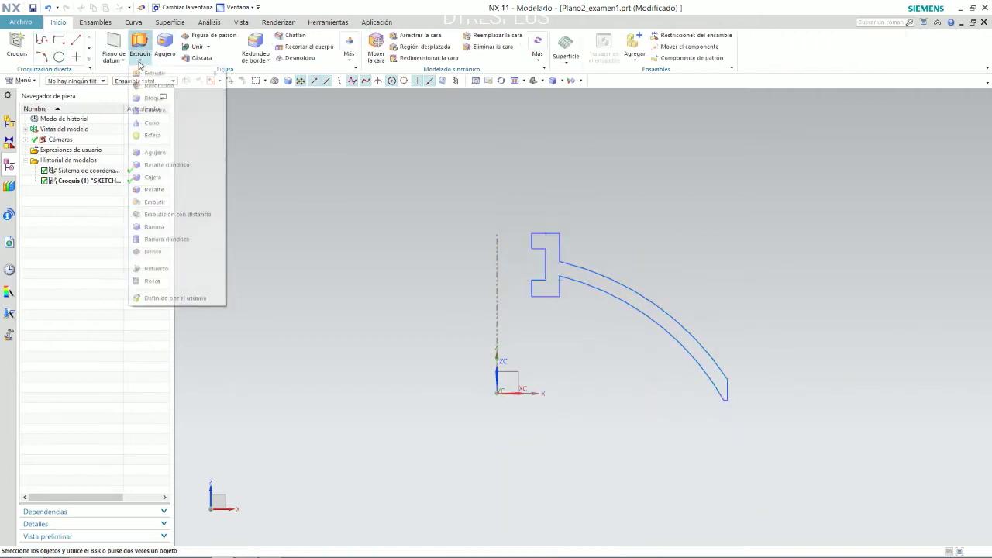
pyautogui.click(157, 86)
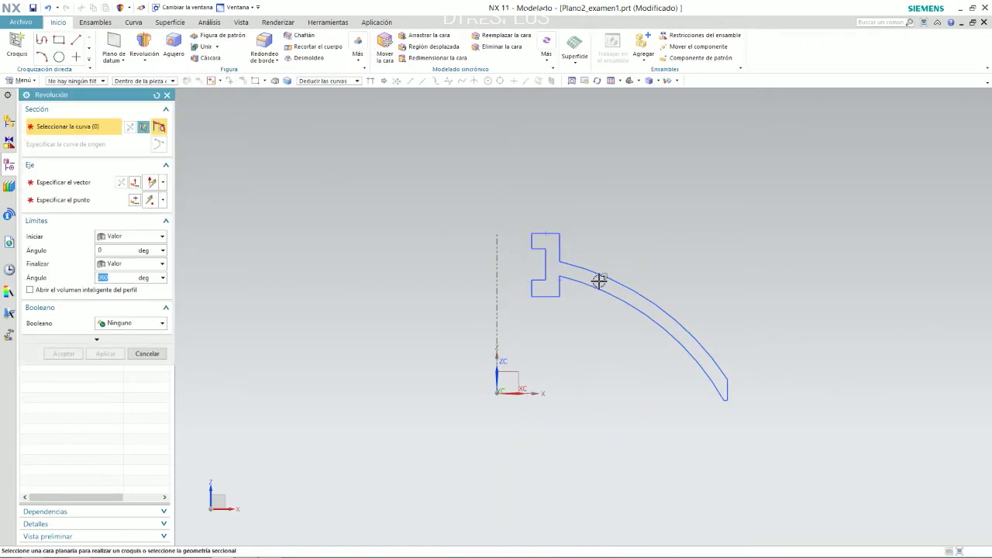
pyautogui.click(340, 81)
pyautogui.click(341, 102)
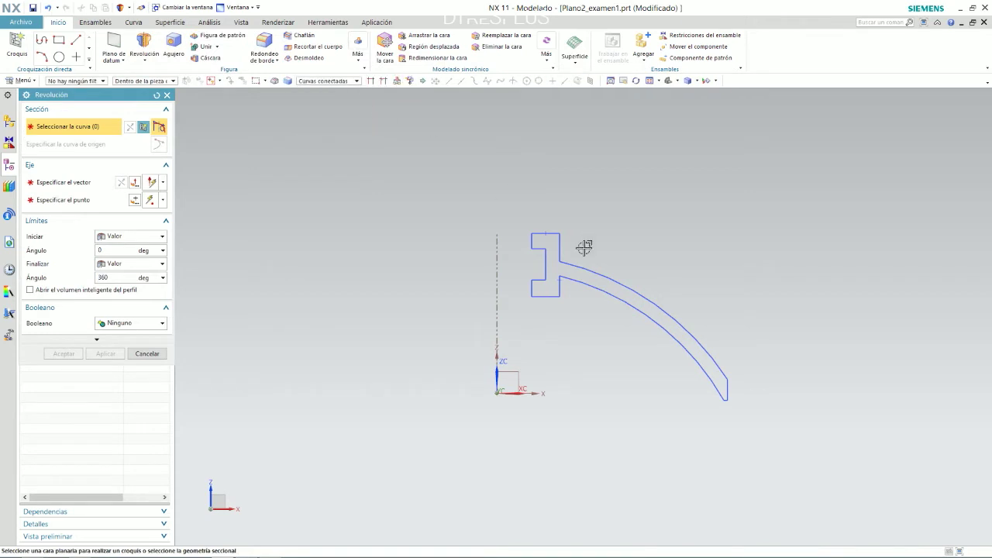
pyautogui.click(562, 243)
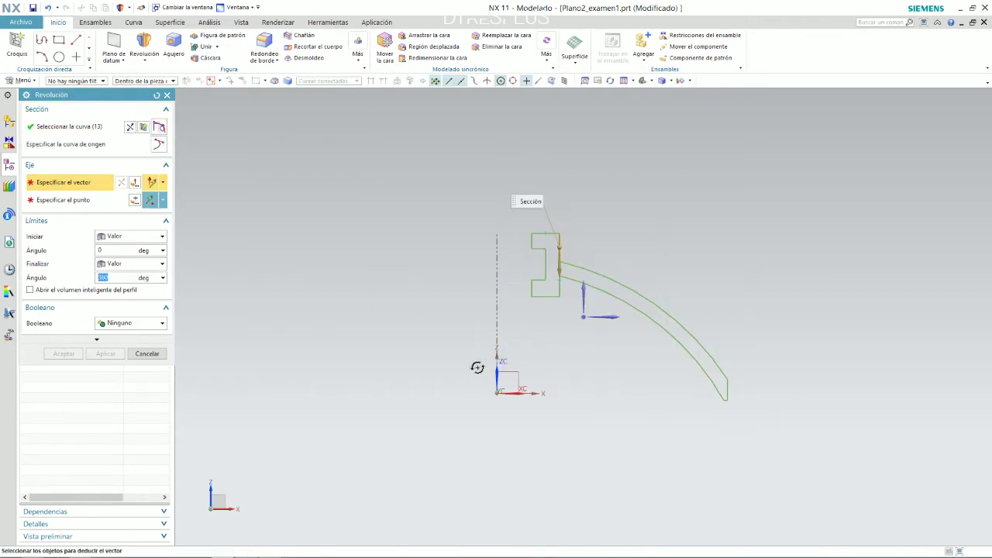
pyautogui.click(515, 340)
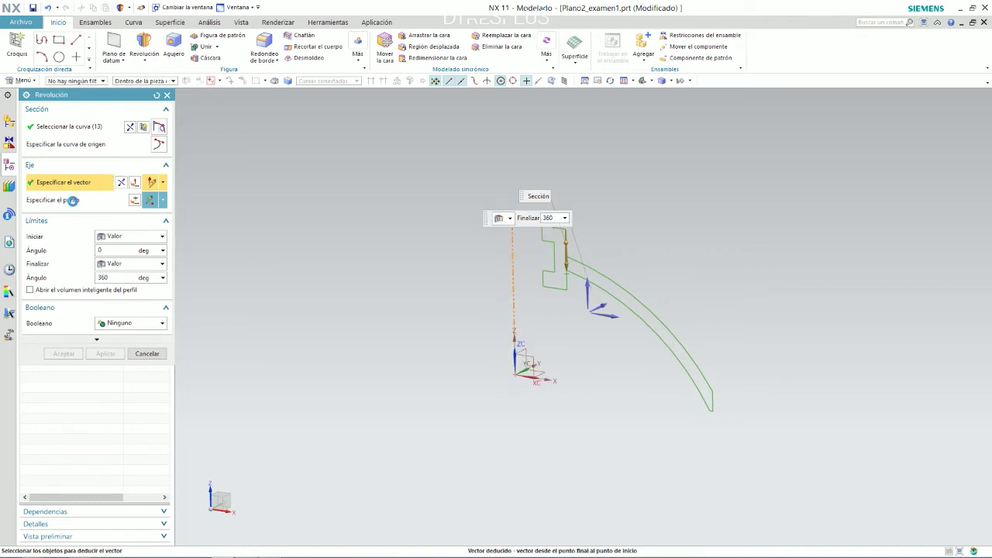
pyautogui.click(516, 375)
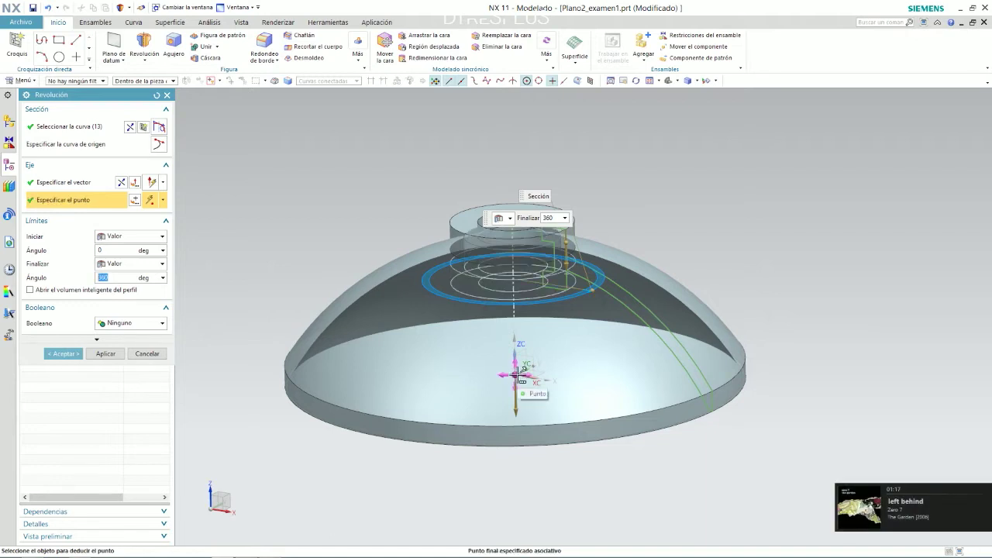
pyautogui.middleClick(515, 370)
# Check the flange in the reference drawing and create a new sketch on the horizontal XY plane at the dome's base
pyautogui.moveTo(658, 228); pyautogui.dragTo(230, 195, button='middle')
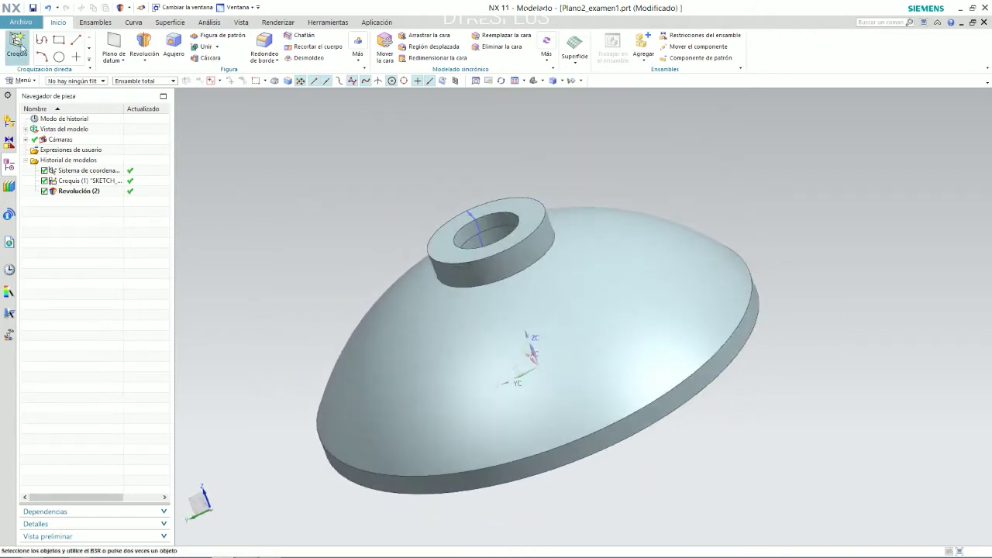
pyautogui.hotkey('alt', 'Tab')
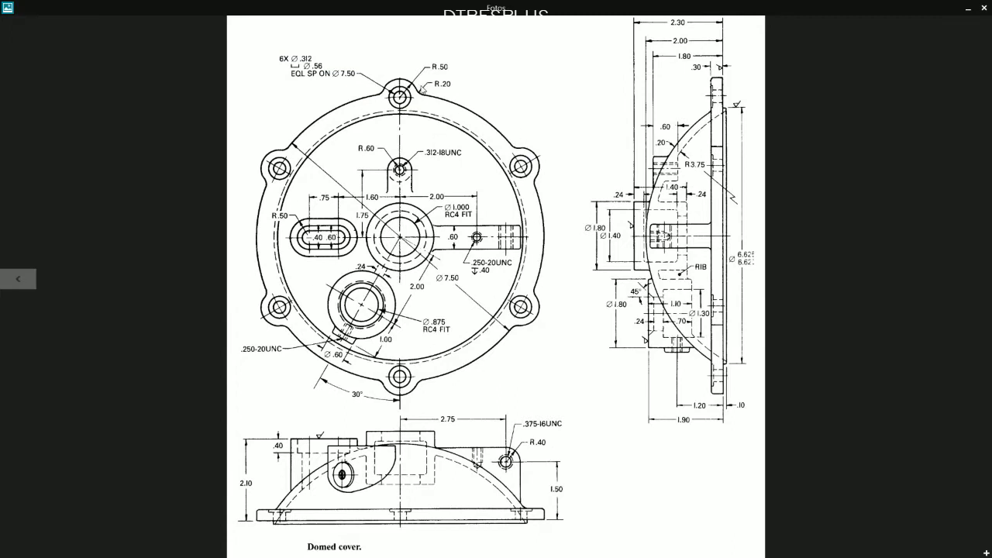
pyautogui.hotkey('alt', 'Tab')
pyautogui.moveTo(496, 121)
pyautogui.mouseDown(button='middle')
pyautogui.moveTo(623, 230)
pyautogui.moveTo(635, 186)
pyautogui.moveTo(612, 193)
pyautogui.mouseUp(button='middle')
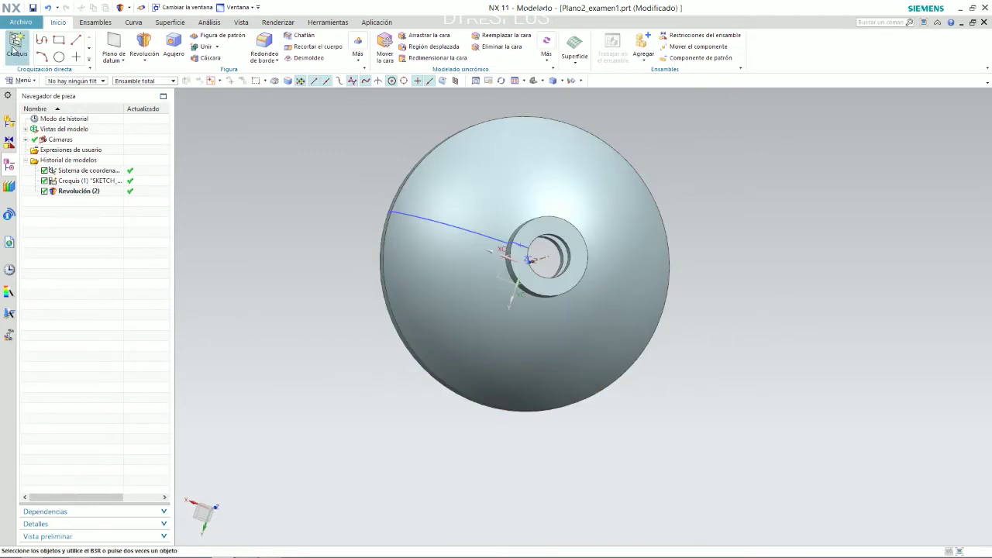
pyautogui.click(15, 48)
pyautogui.moveTo(465, 206); pyautogui.dragTo(579, 259, button='middle')
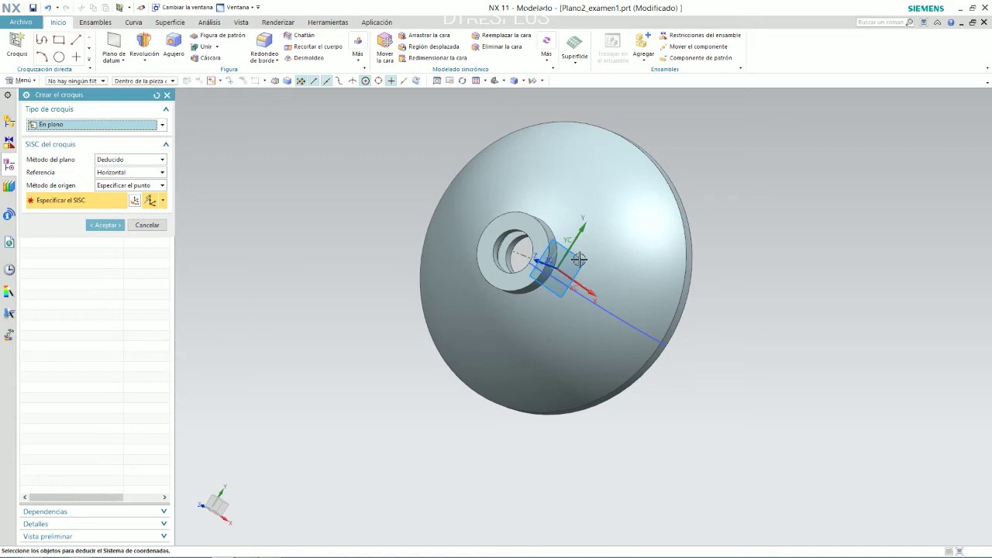
pyautogui.click(579, 261)
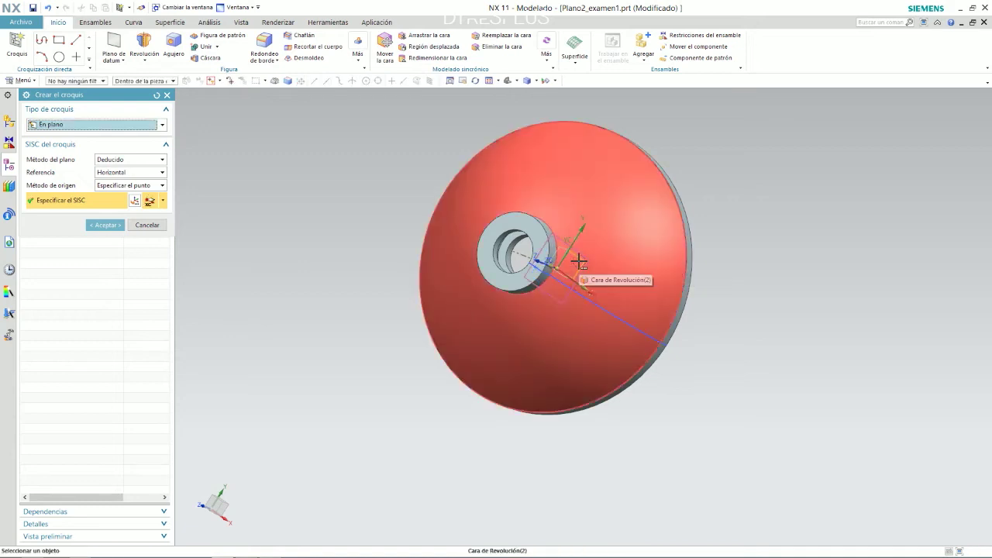
pyautogui.middleClick(579, 261)
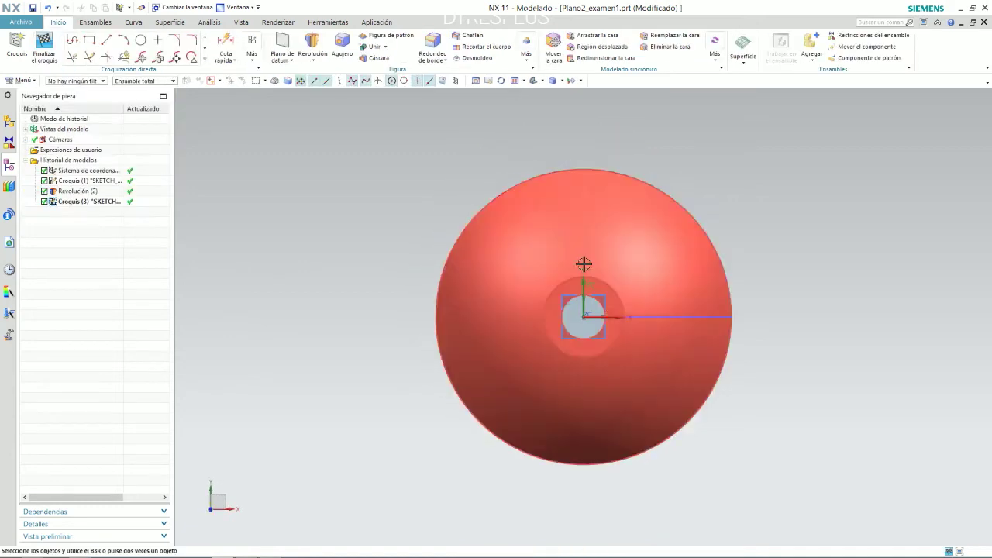
# View the sketch from the top and draw a circle centred on the origin, larger than the dome's rim
pyautogui.click(543, 82)
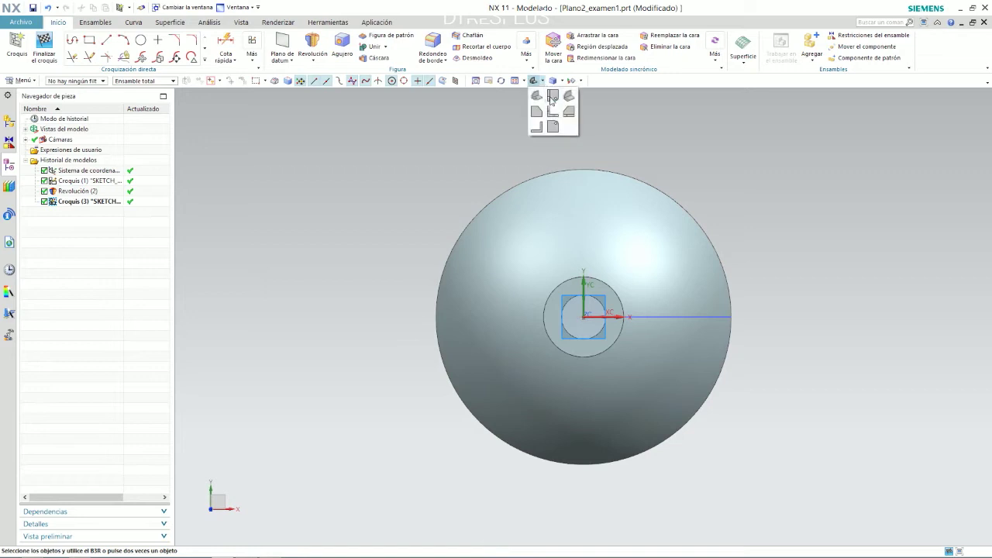
pyautogui.click(553, 112)
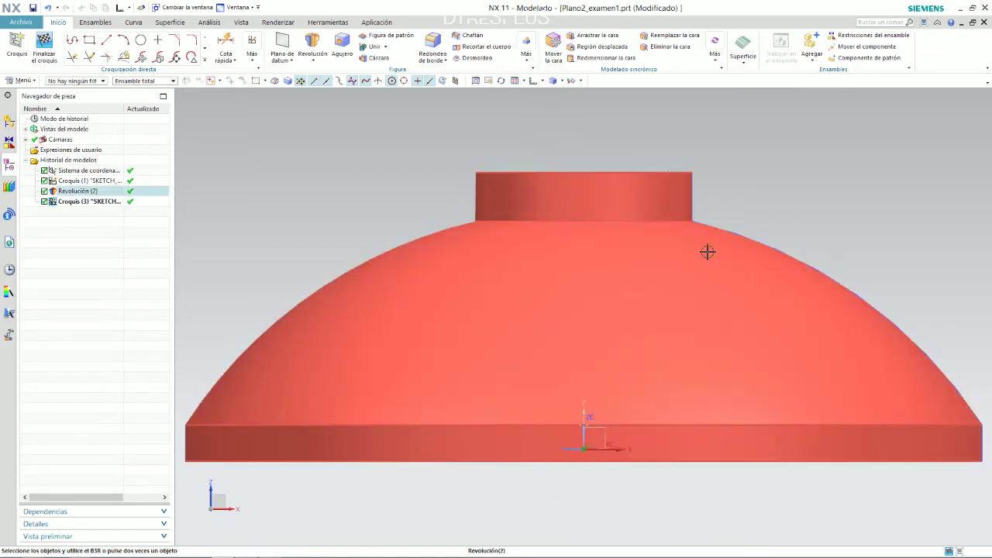
pyautogui.click(541, 82)
pyautogui.click(536, 112)
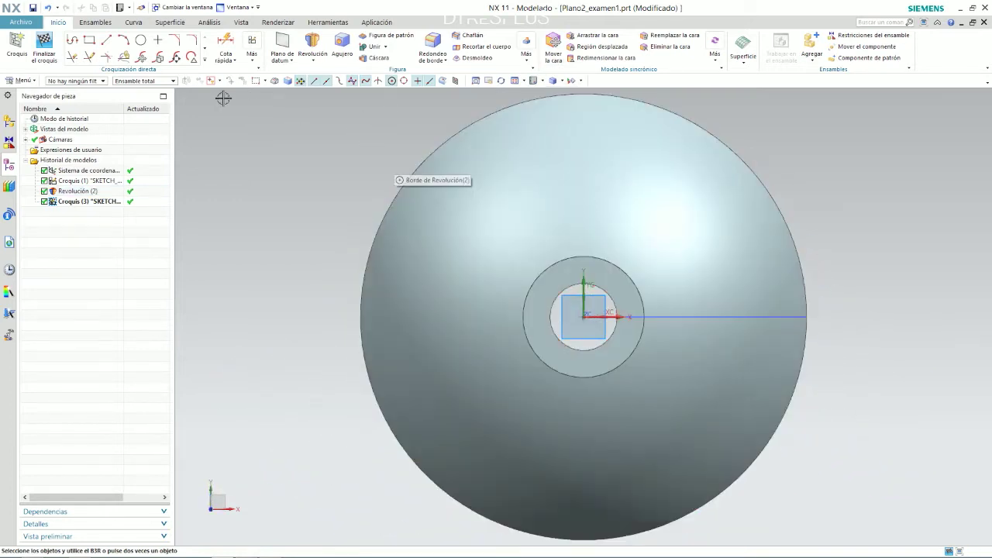
pyautogui.click(140, 40)
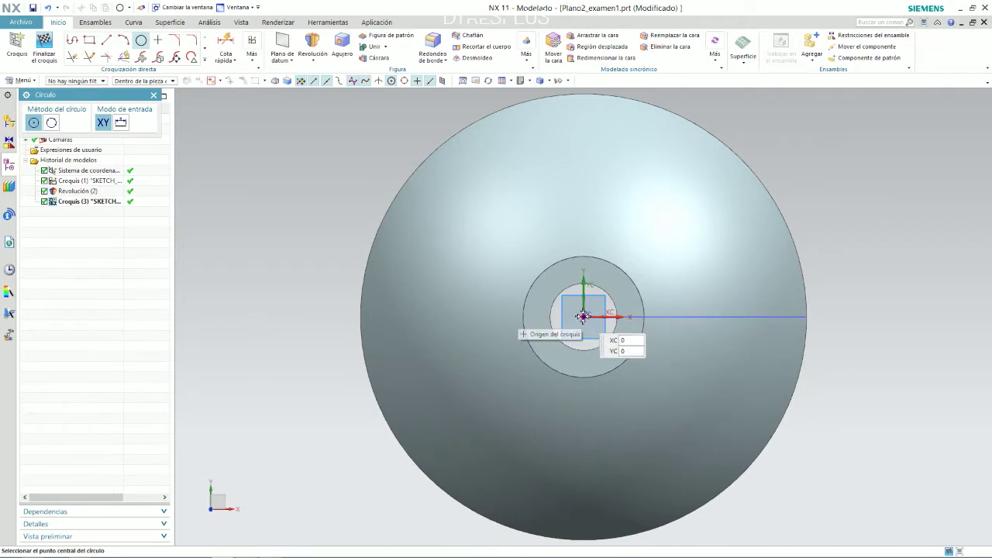
pyautogui.rightClick(582, 316)
pyautogui.click(600, 39)
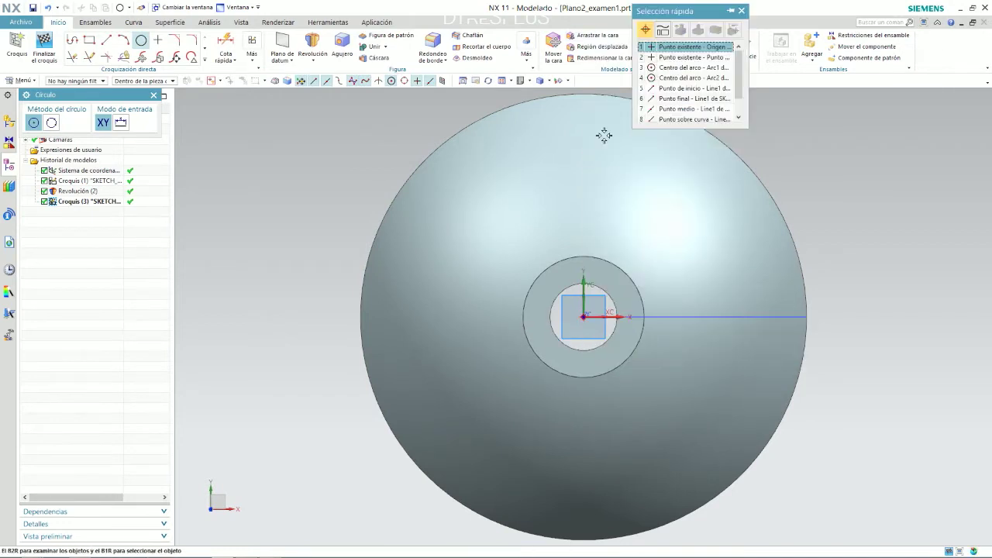
pyautogui.click(699, 57)
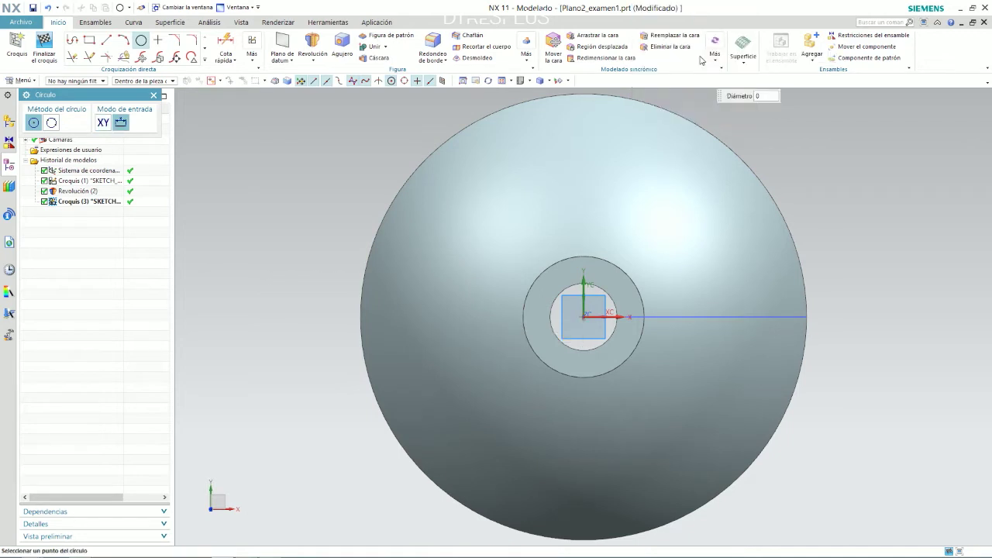
pyautogui.scroll(-5, 700, 186)
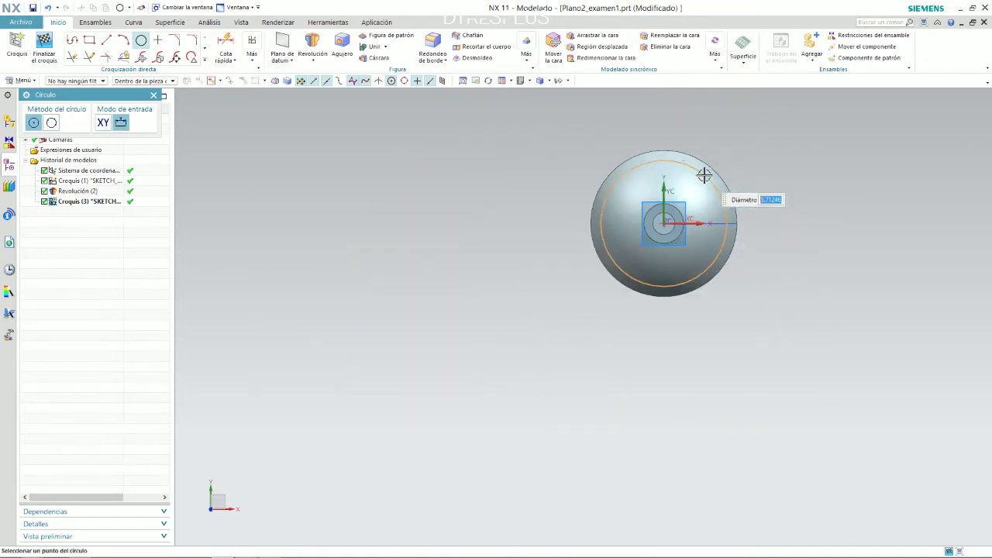
pyautogui.click(743, 135)
pyautogui.scroll(3, 740, 166)
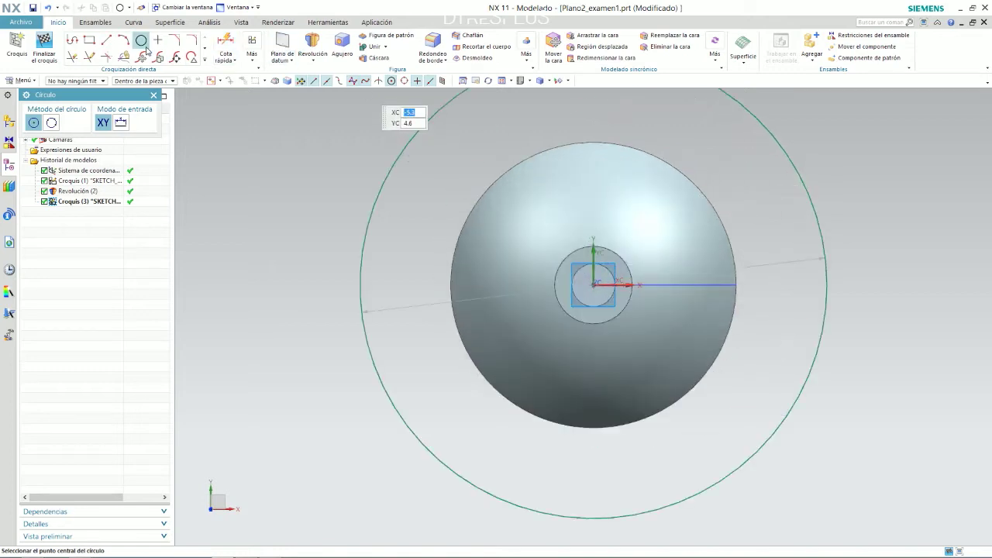
# Add an intersection curve to the sketch where its plane meets the dome's inner face
pyautogui.hotkey('alt', 'Tab')
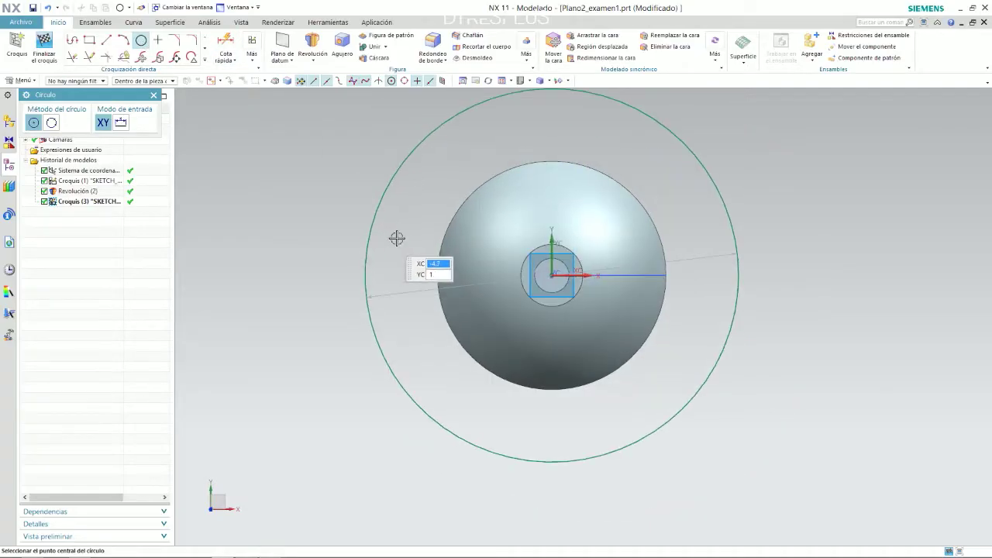
pyautogui.scroll(2, 524, 217)
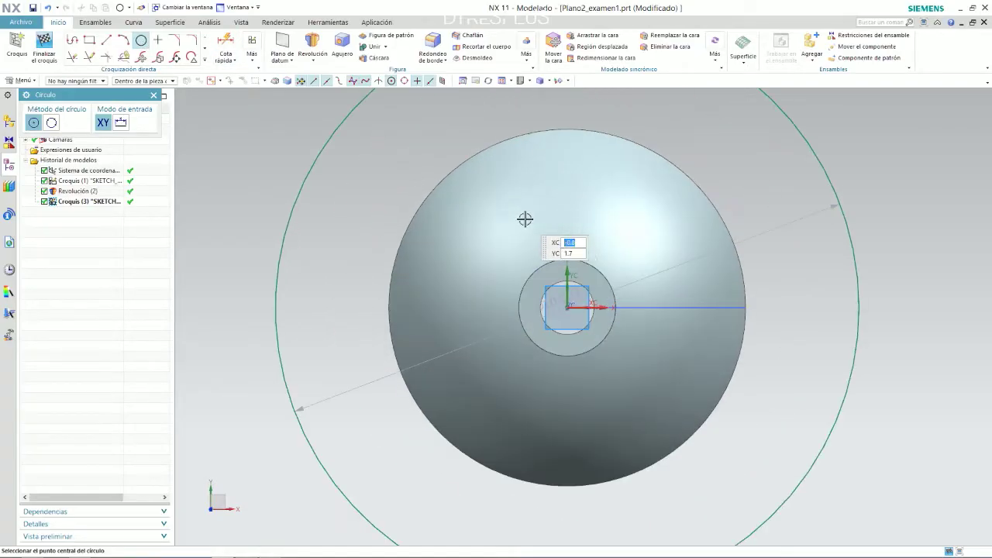
pyautogui.click(154, 95)
pyautogui.click(205, 59)
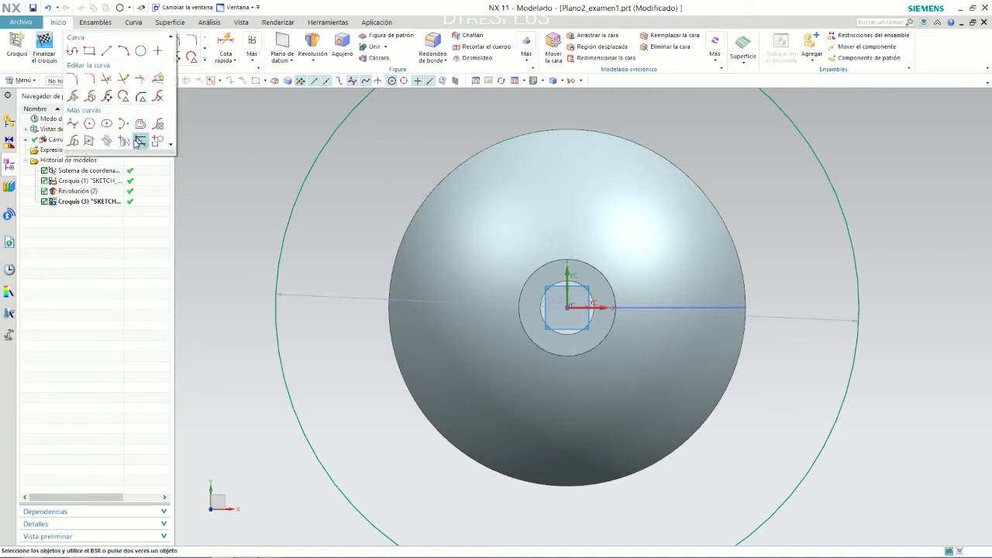
pyautogui.click(108, 143)
pyautogui.moveTo(333, 183); pyautogui.dragTo(513, 163, button='middle')
pyautogui.click(512, 163)
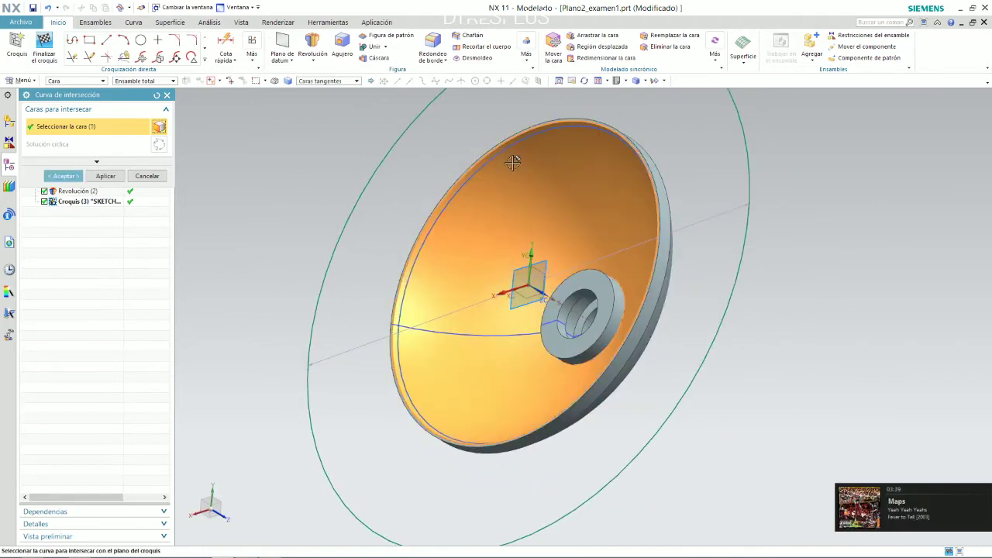
pyautogui.moveTo(472, 210); pyautogui.dragTo(344, 199, button='middle')
pyautogui.click(62, 176)
pyautogui.scroll(-5, 390, 188)
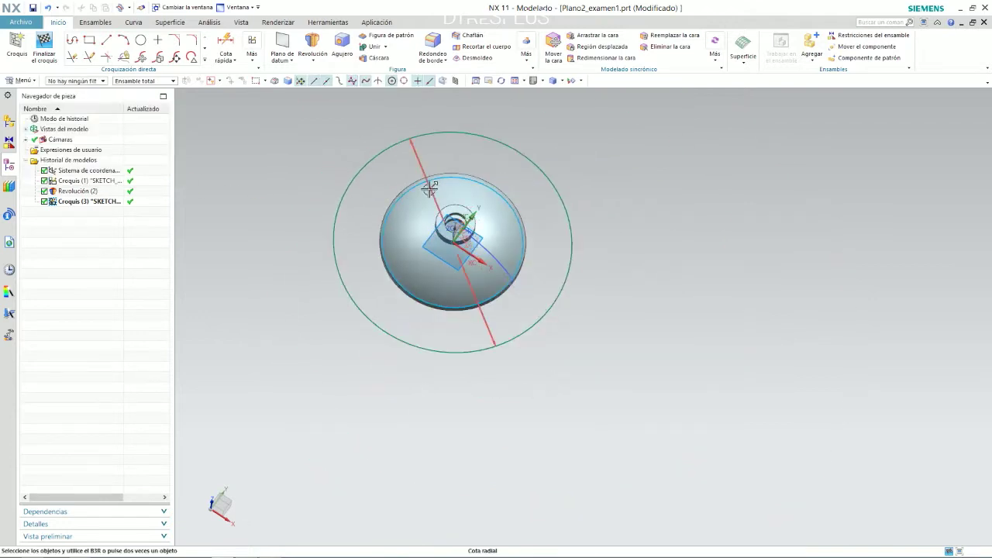
# Orient the view to the sketch, check the flange in the reference drawing, and set the outer circle's diameter to 7.5 in
pyautogui.click(574, 162)
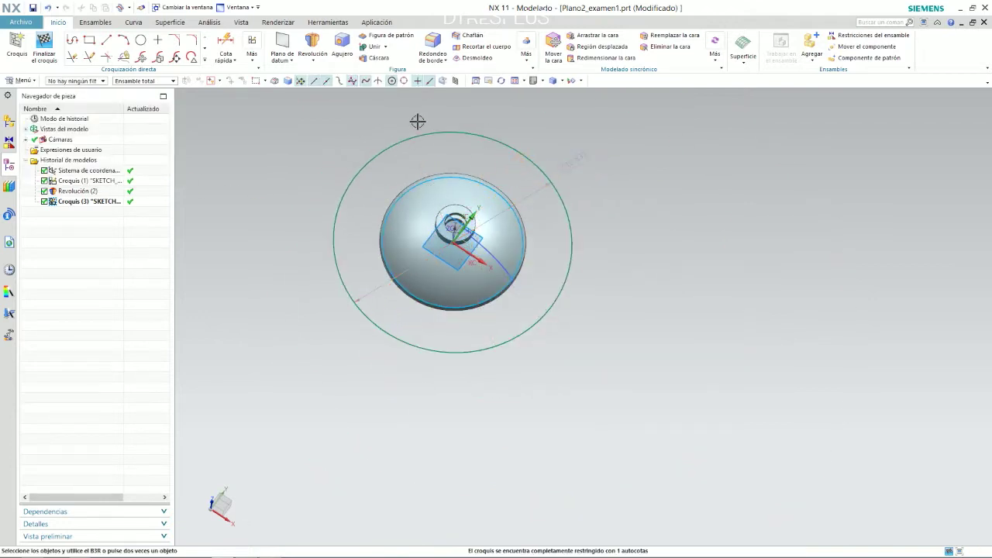
pyautogui.rightClick(376, 120)
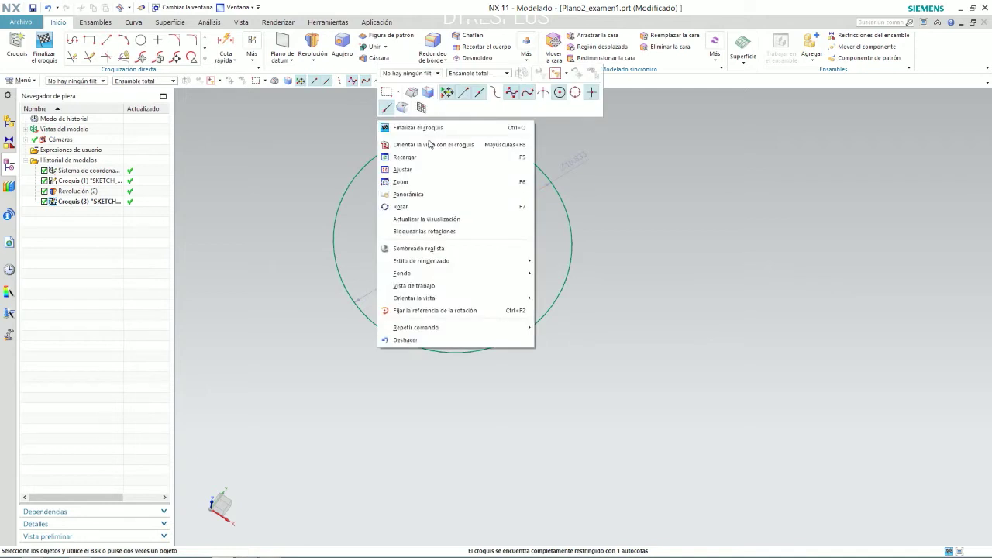
pyautogui.click(615, 145)
pyautogui.hotkey('ctrl', 'f')
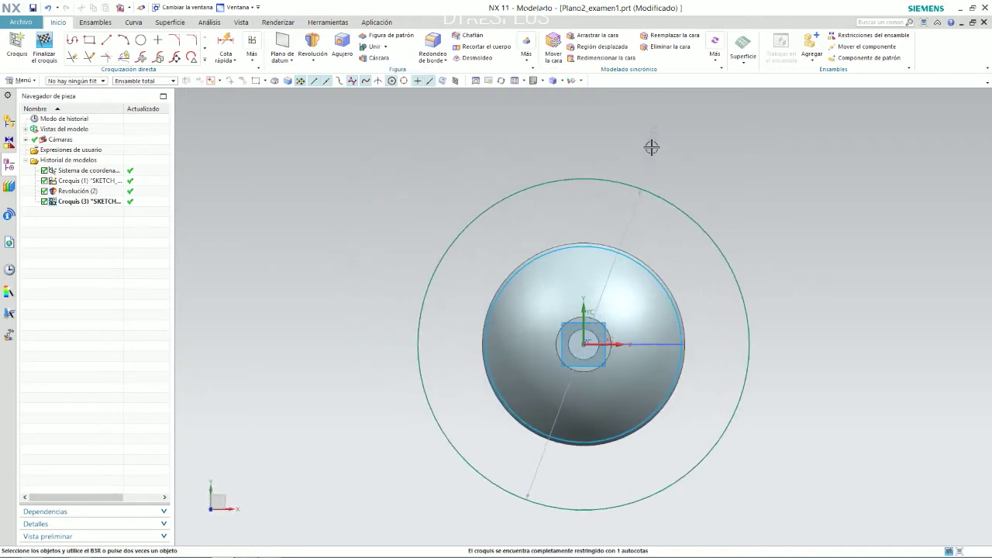
pyautogui.hotkey('alt', 'Tab')
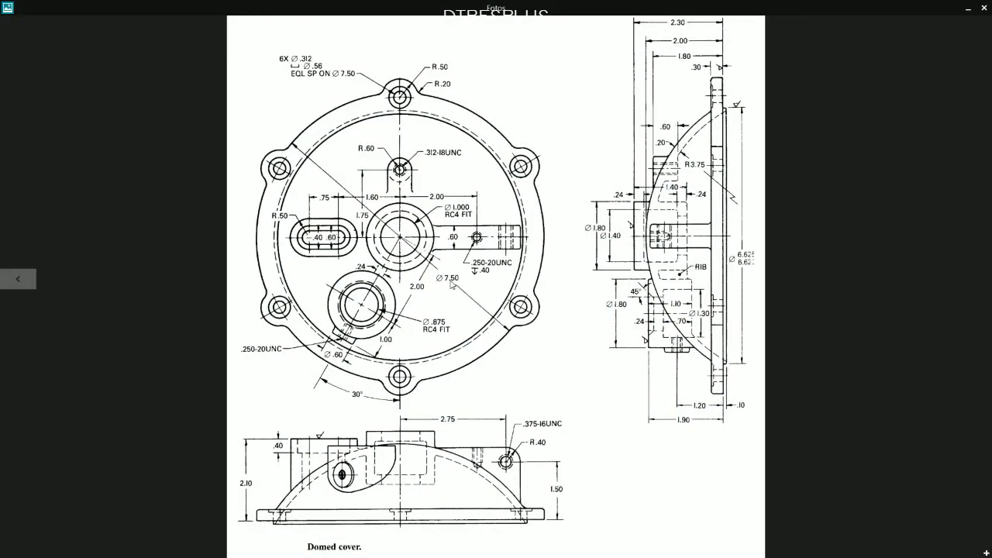
pyautogui.hotkey('alt', 'Tab')
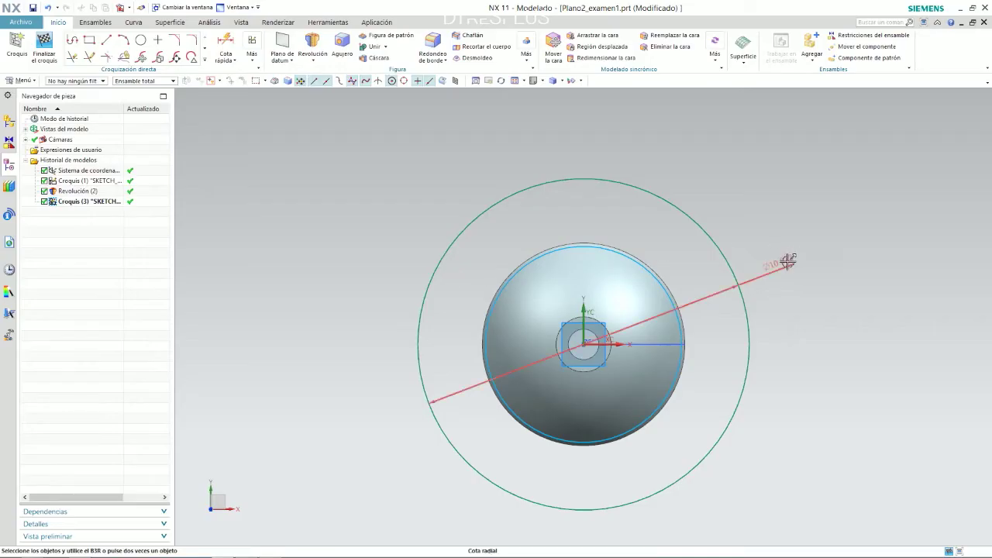
pyautogui.doubleClick(786, 261)
pyautogui.write('7')
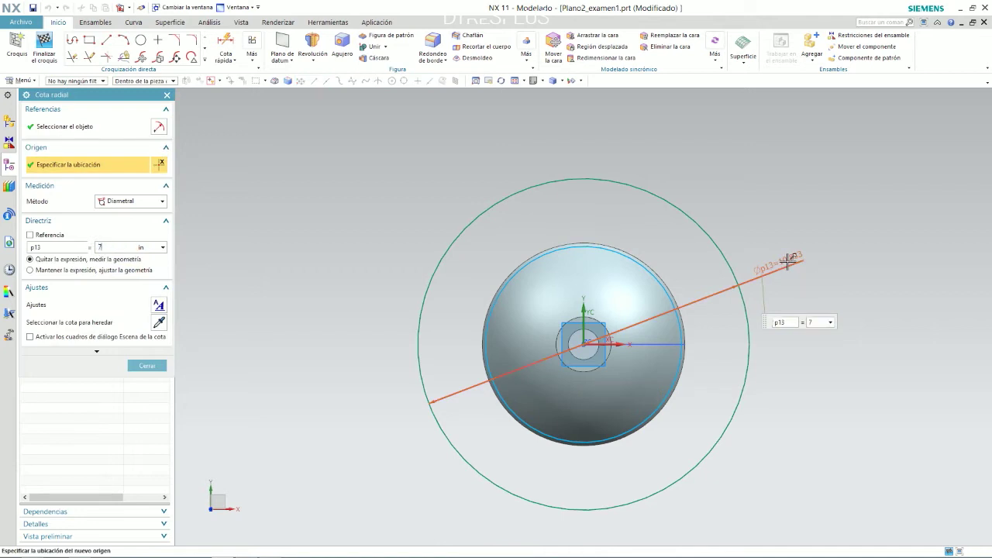
pyautogui.write('.5')
pyautogui.press('Return')
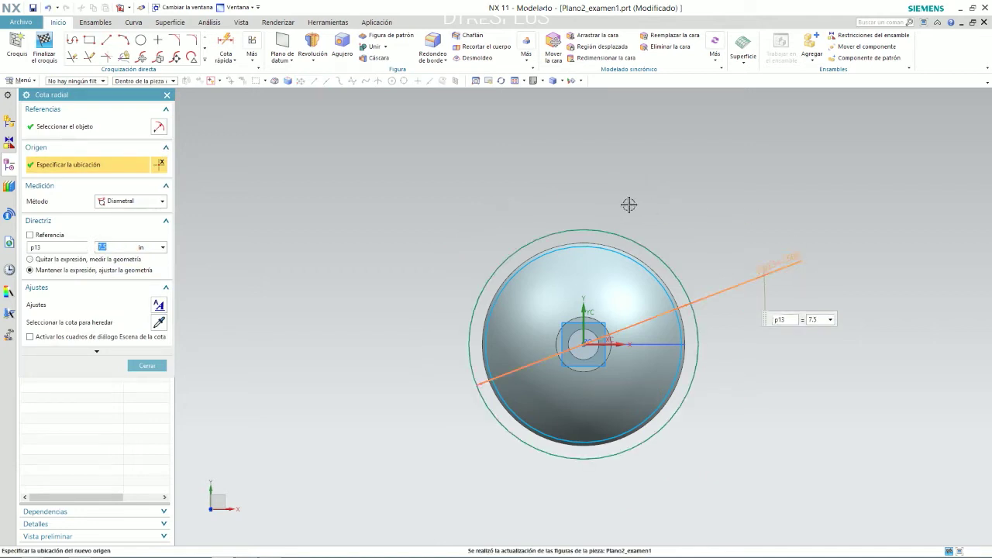
pyautogui.click(150, 366)
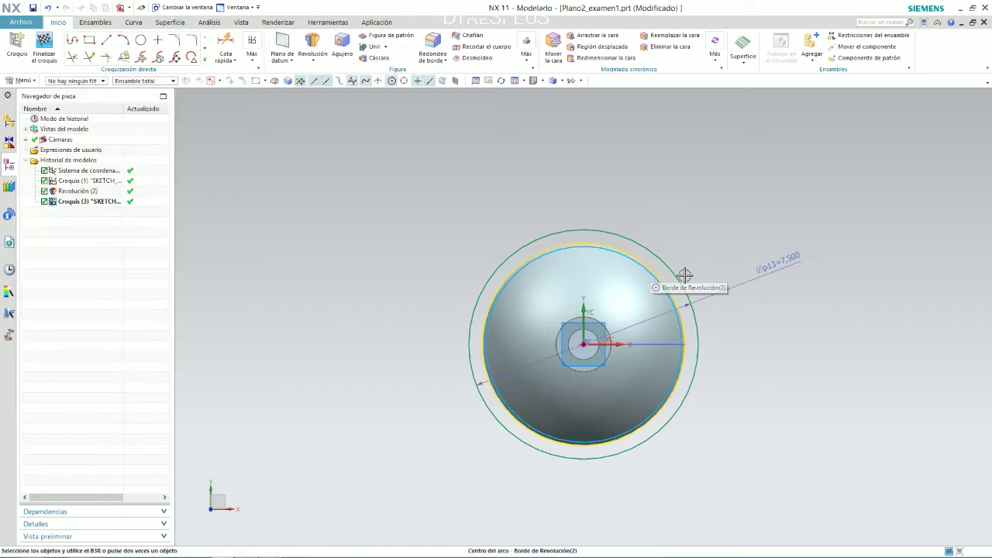
# Check the flange lobe and its fillet radii in the reference drawing
pyautogui.click(635, 253)
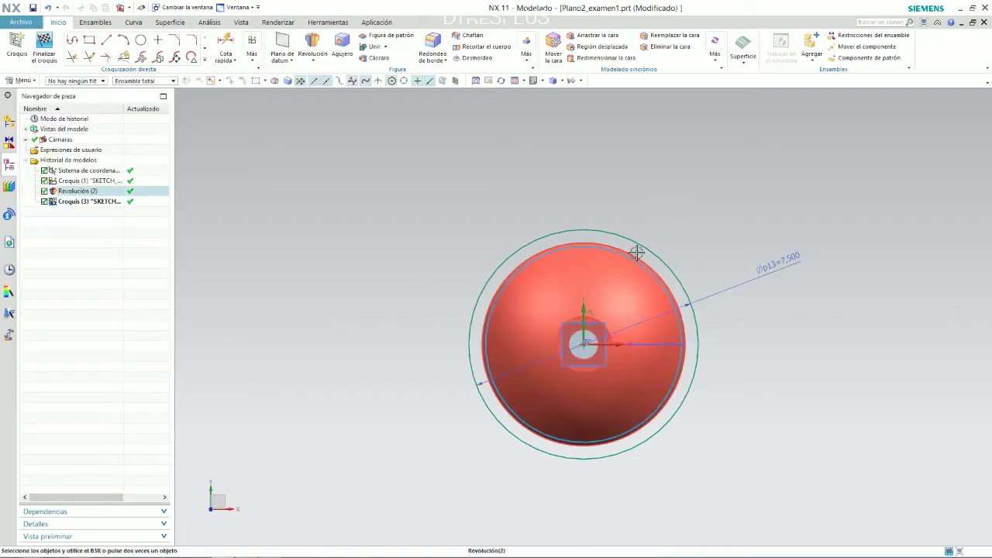
pyautogui.hotkey('alt', 'Tab')
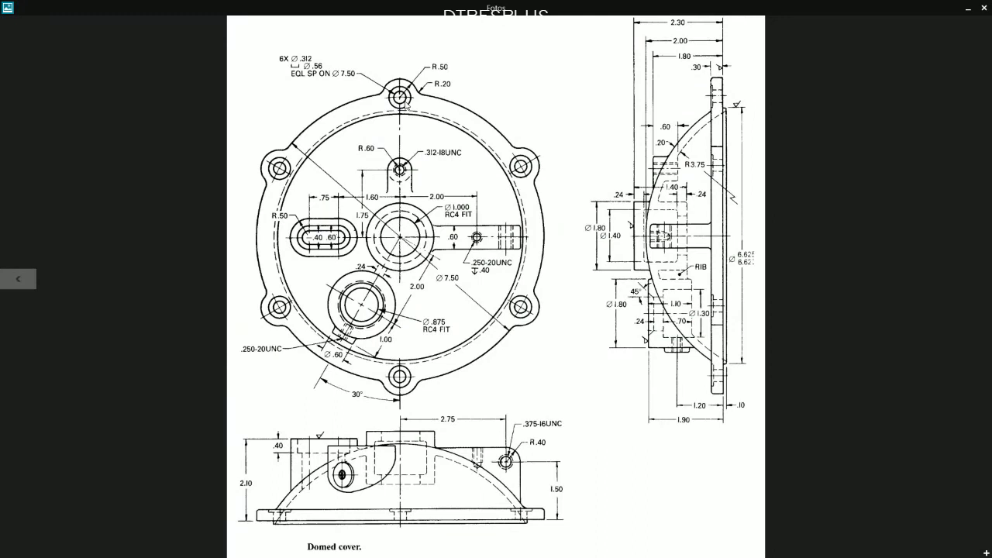
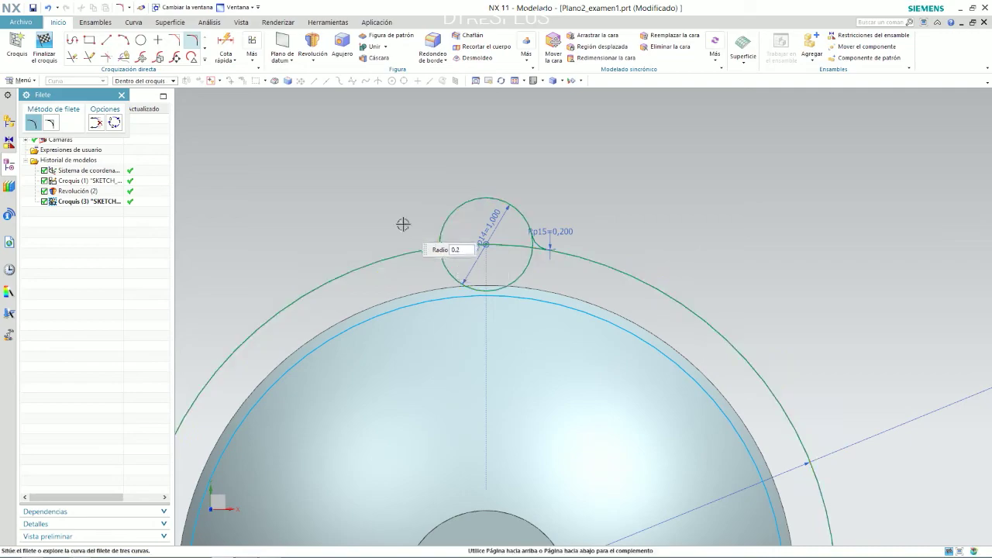
pyautogui.hotkey('alt', 'Tab')
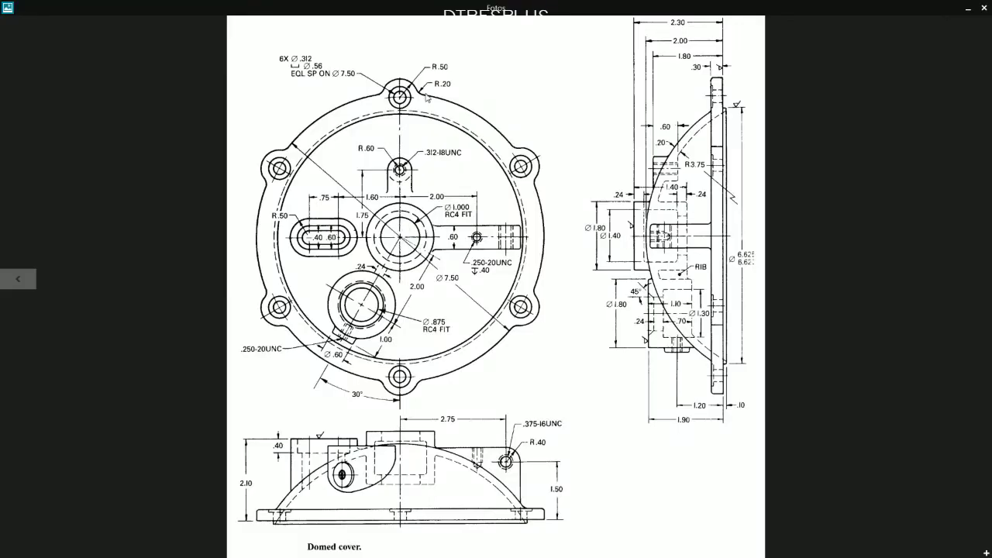
pyautogui.hotkey('alt', 'Tab')
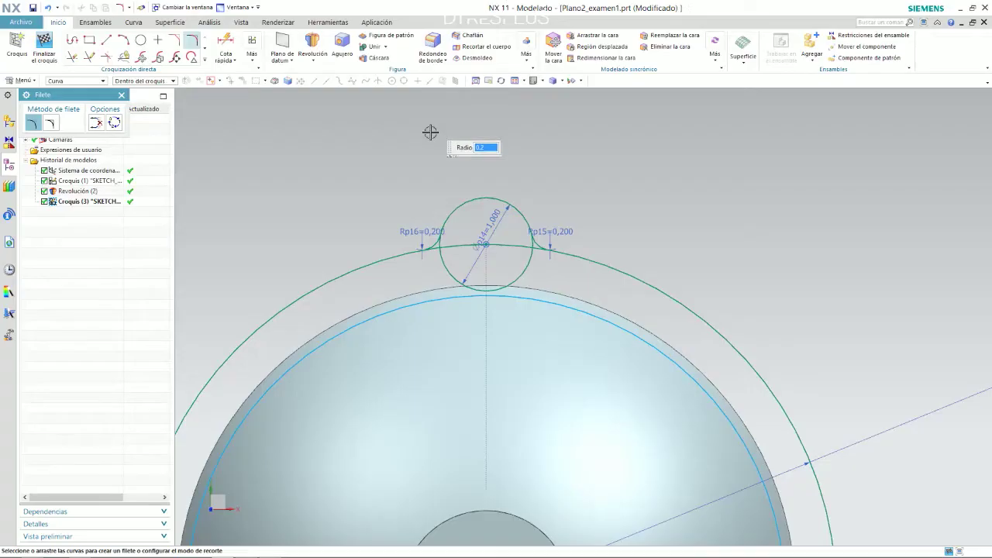
pyautogui.scroll(2, 496, 148)
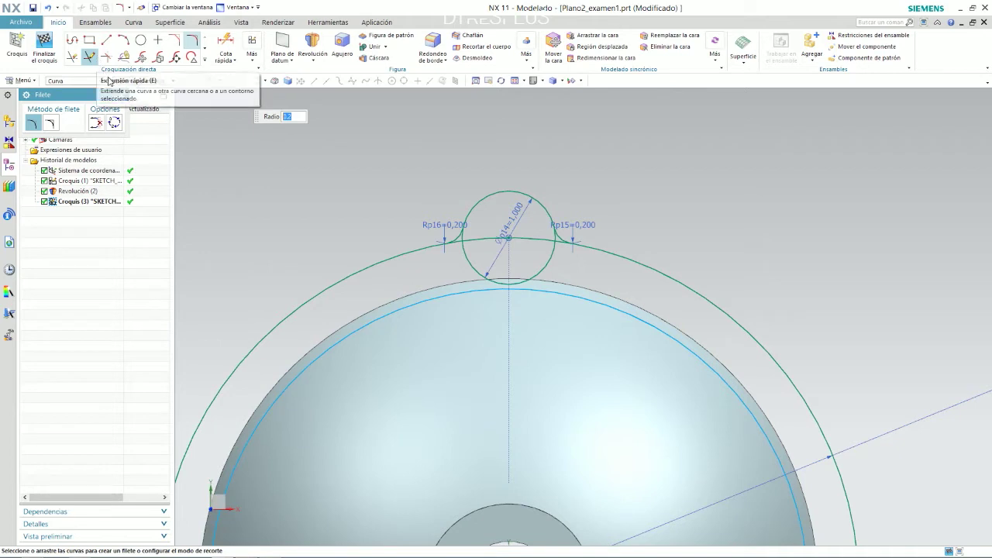
# Try to trim the leftover lobe and flange circle segments around the two 0.2 fillets, and undo the last trim
pyautogui.click(73, 56)
pyautogui.scroll(2, 453, 243)
pyautogui.click(478, 247)
pyautogui.click(490, 248)
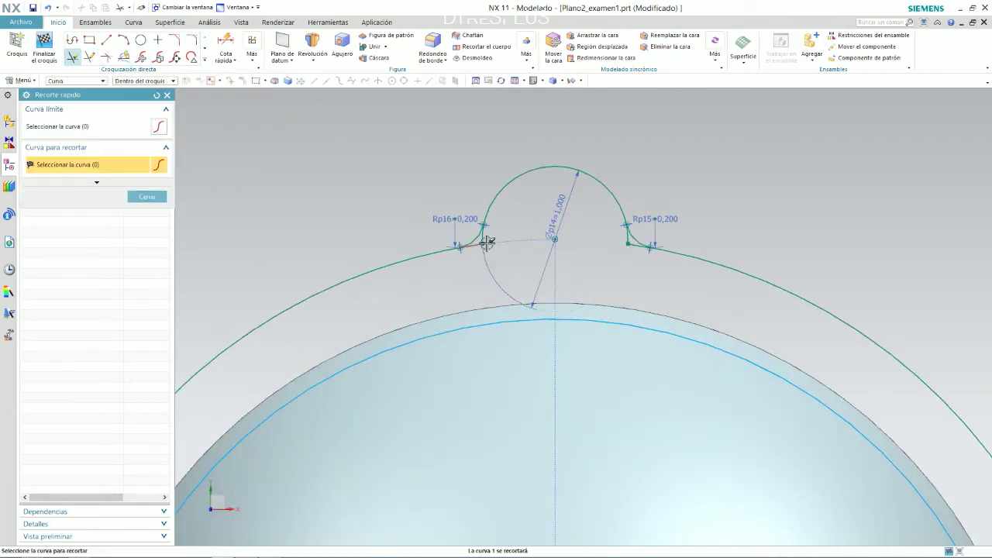
pyautogui.scroll(3, 482, 241)
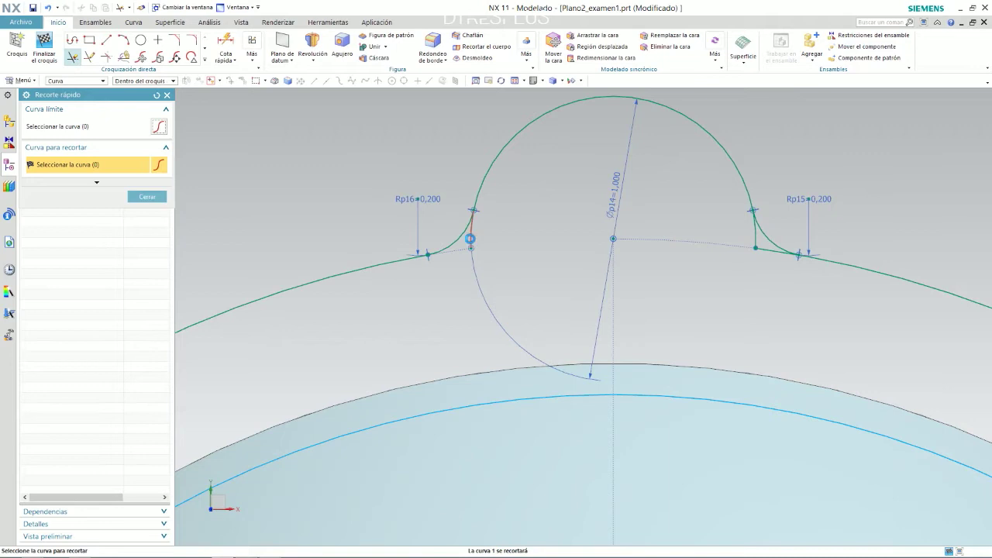
pyautogui.click(767, 250)
pyautogui.scroll(-5, 652, 255)
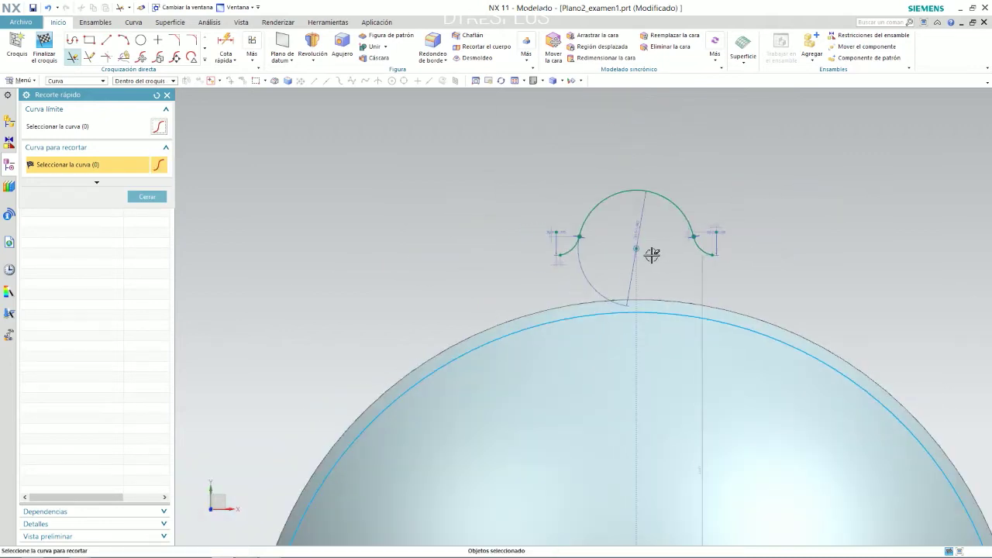
pyautogui.hotkey('ctrl', 'z')
# Examine closely the tangent point between the 0.2 fillet beside the lobe and the flange circle
pyautogui.scroll(5, 726, 252)
pyautogui.scroll(4, 726, 252)
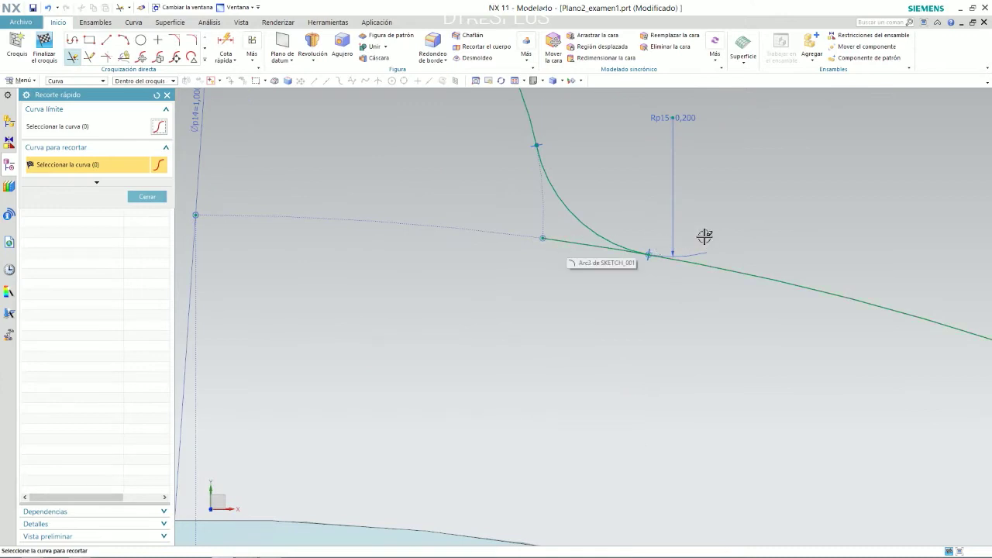
pyautogui.press('Escape')
pyautogui.scroll(4, 642, 239)
pyautogui.scroll(-5, 541, 232)
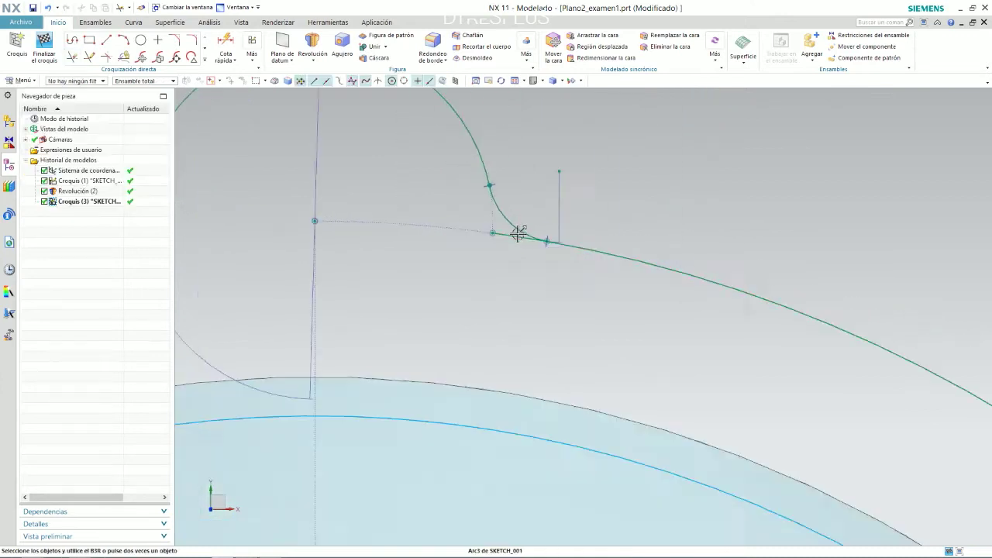
pyautogui.scroll(4, 527, 225)
pyautogui.scroll(-2, 501, 280)
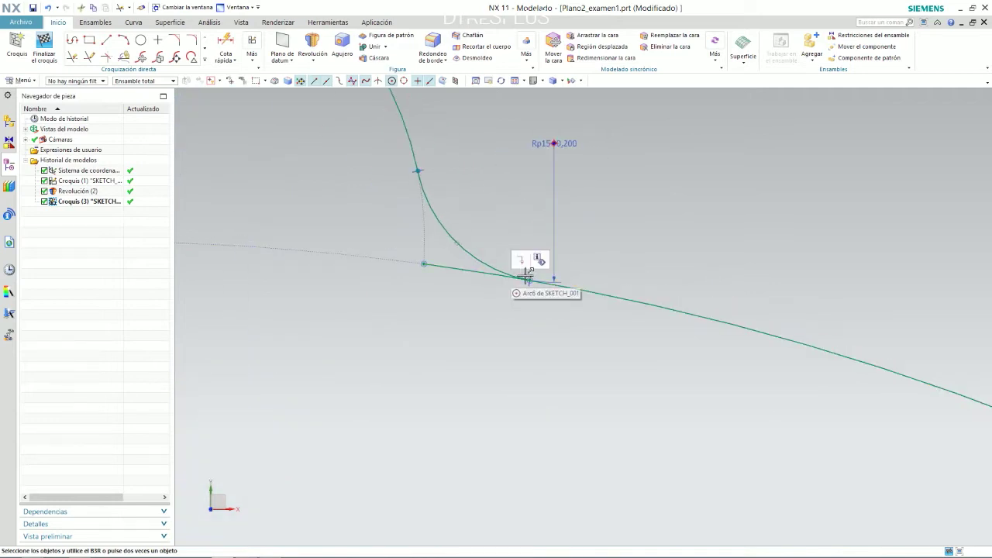
pyautogui.click(529, 280)
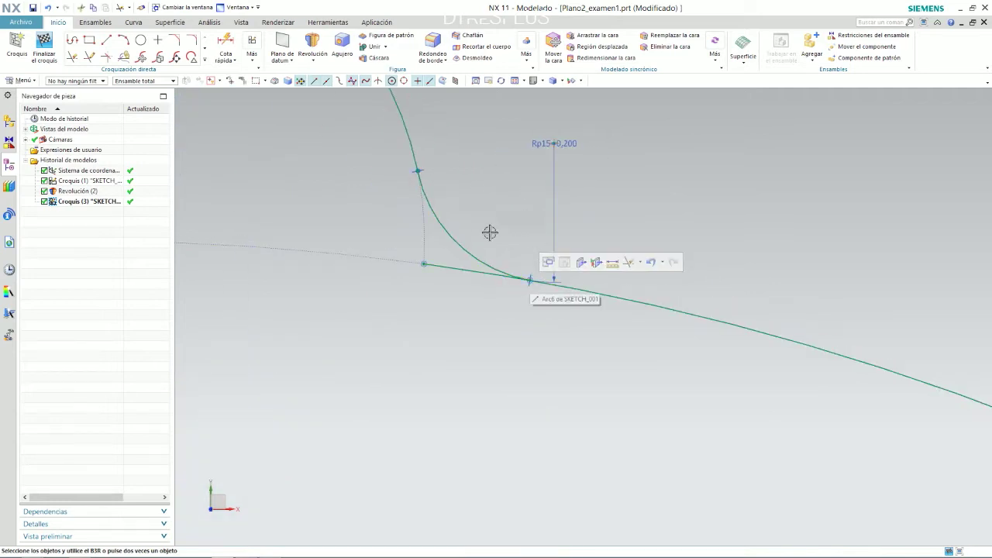
pyautogui.scroll(4, 523, 271)
pyautogui.scroll(5, 582, 318)
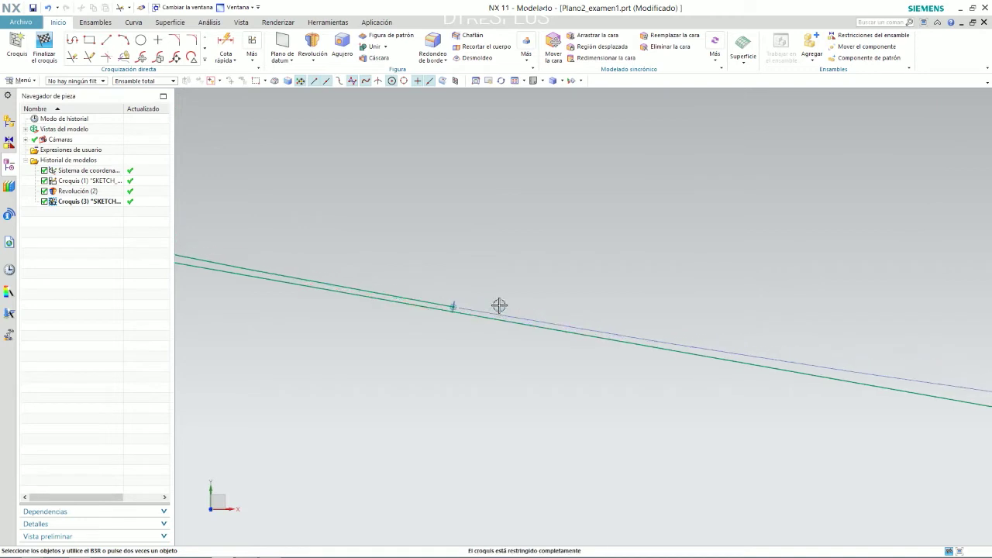
pyautogui.click(455, 308)
pyautogui.scroll(-3, 525, 272)
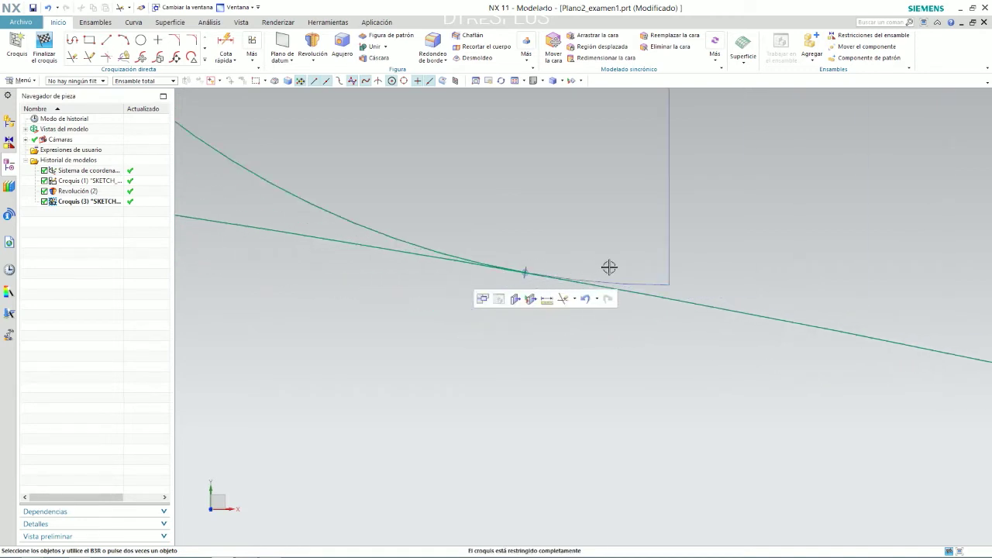
pyautogui.scroll(-3, 609, 266)
pyautogui.scroll(-3, 580, 212)
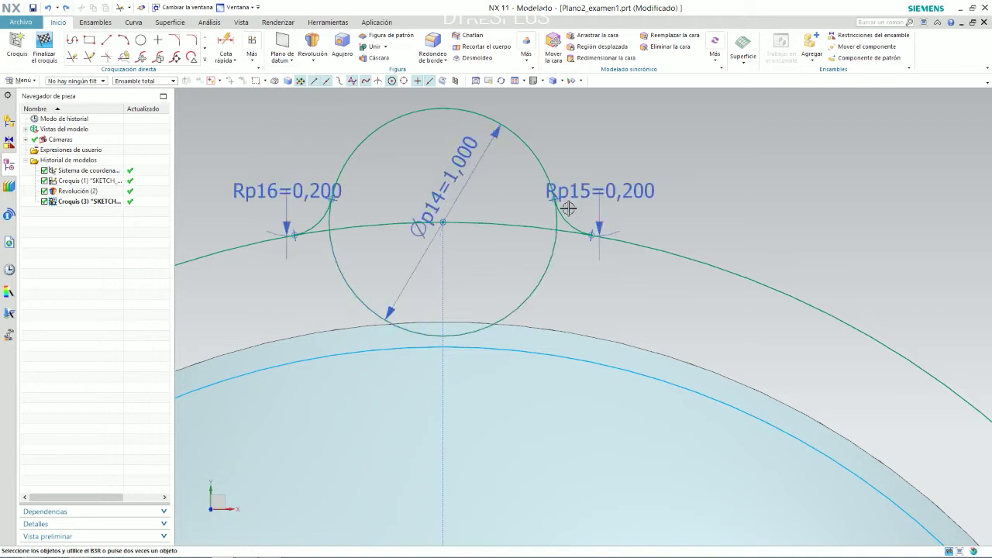
# Try to trim the flange circle outside the lobe's fillets, and inspect the fillet's tangent point
pyautogui.click(73, 57)
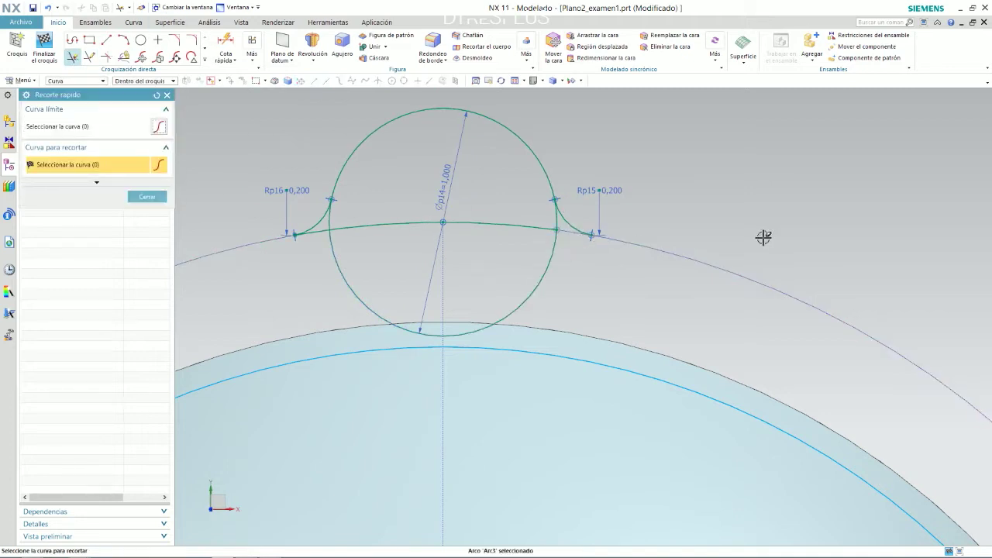
pyautogui.press('Escape')
pyautogui.scroll(5, 593, 229)
pyautogui.scroll(2, 602, 227)
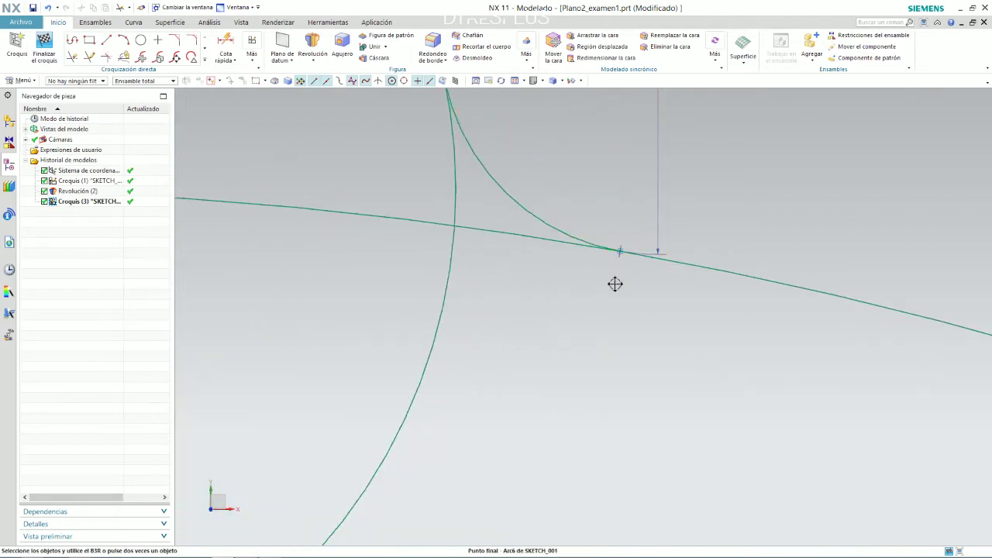
pyautogui.scroll(-5, 619, 251)
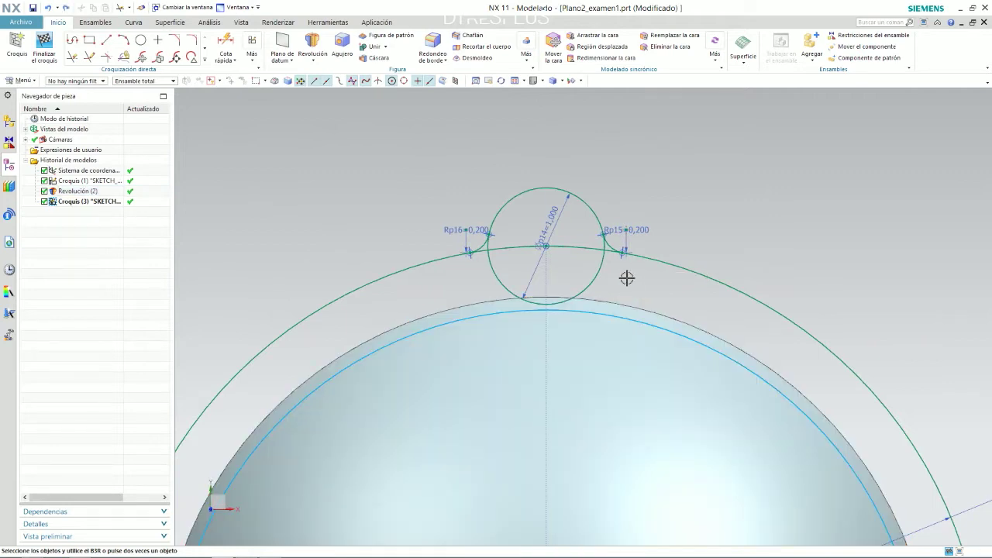
# Undo the two 0.2 fillets and trim away the lobe circle's inner arc and the flange arc inside the lobe
pyautogui.hotkey('ctrl', 'z')
pyautogui.scroll(2, 525, 232)
pyautogui.scroll(2, 525, 233)
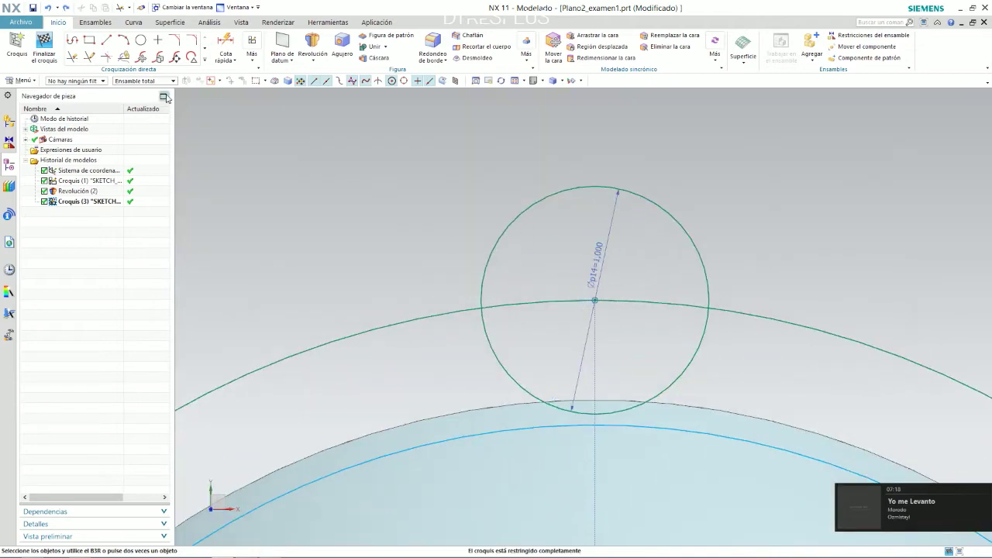
pyautogui.click(72, 57)
pyautogui.click(498, 347)
pyautogui.click(518, 305)
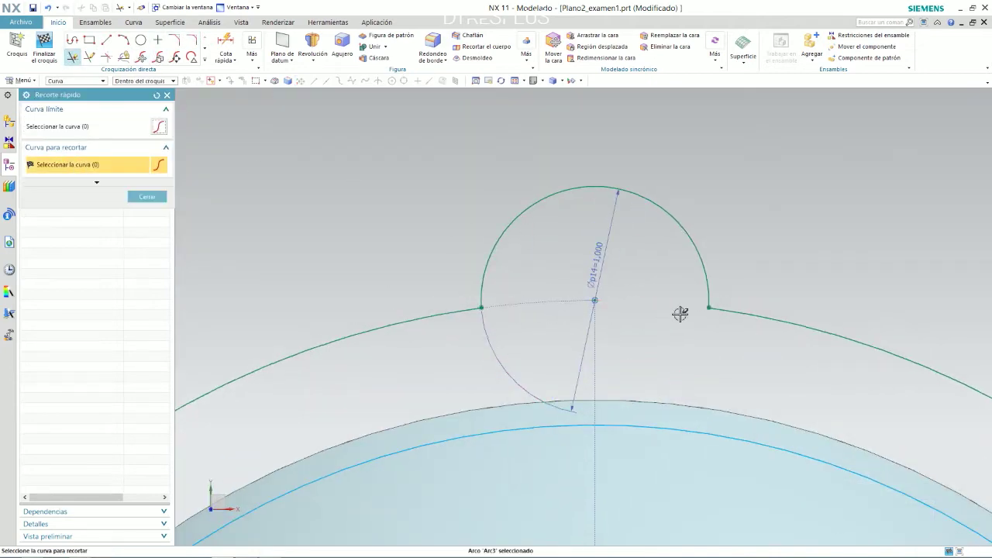
# Add a 0.200 in fillet on each side of the lobe where it meets the flange arc
pyautogui.click(192, 43)
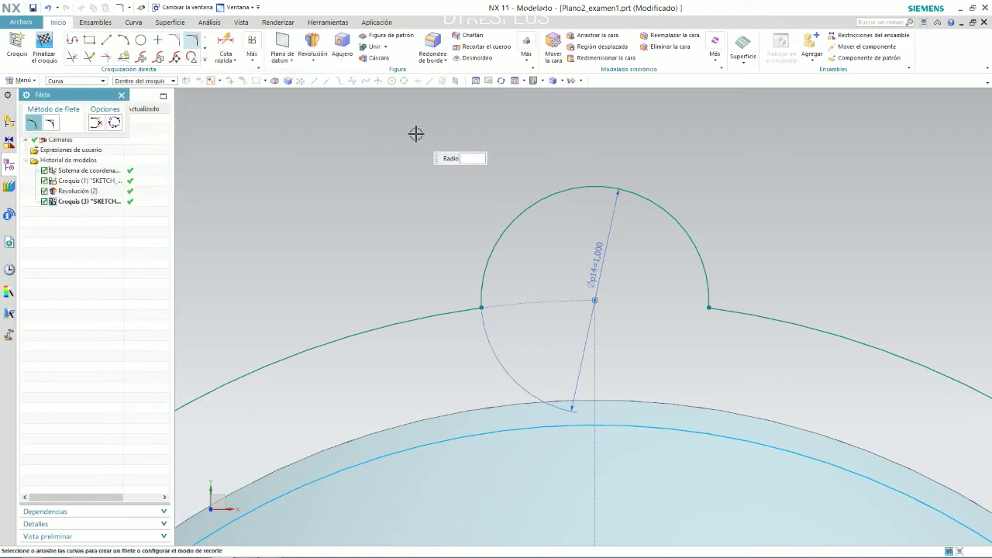
pyautogui.click(710, 307)
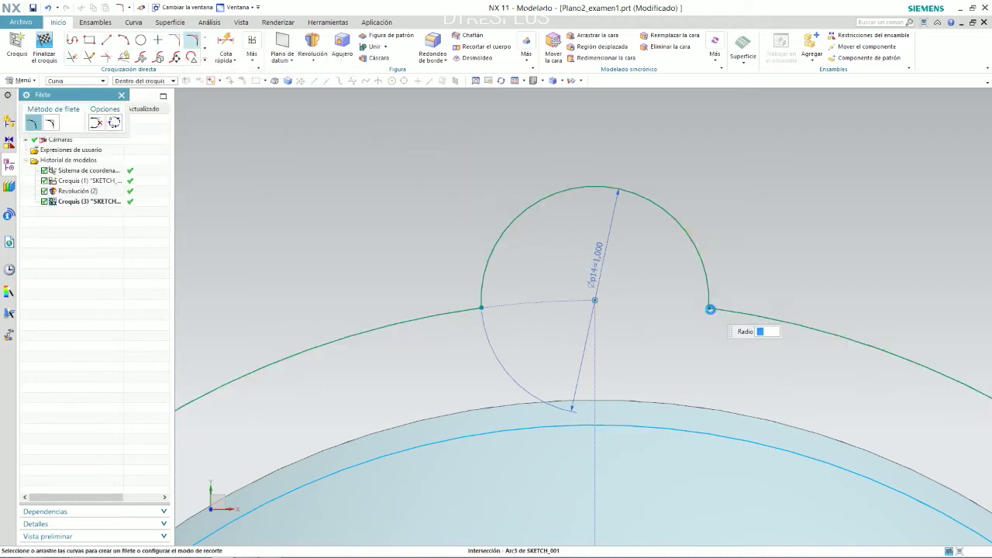
pyautogui.click(759, 279)
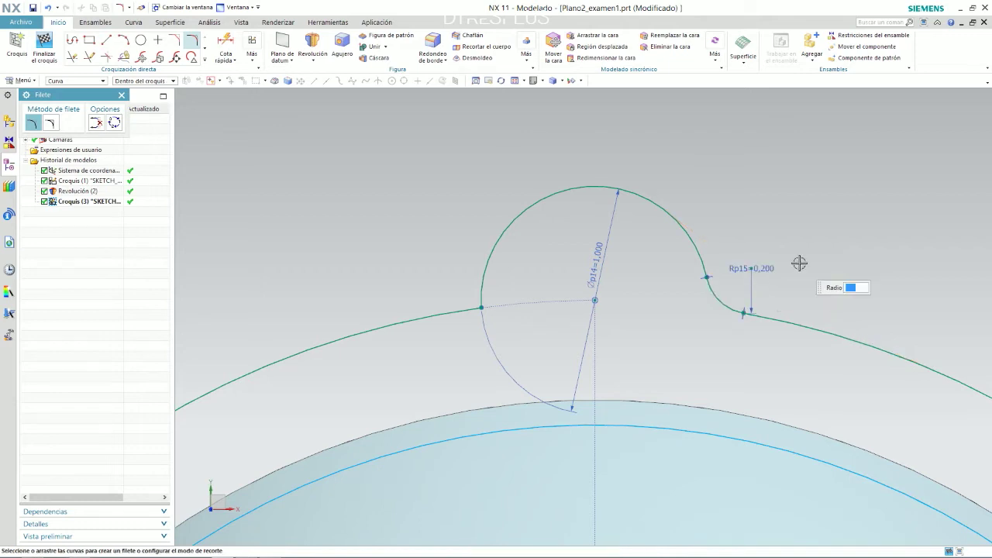
pyautogui.click(482, 307)
pyautogui.click(426, 289)
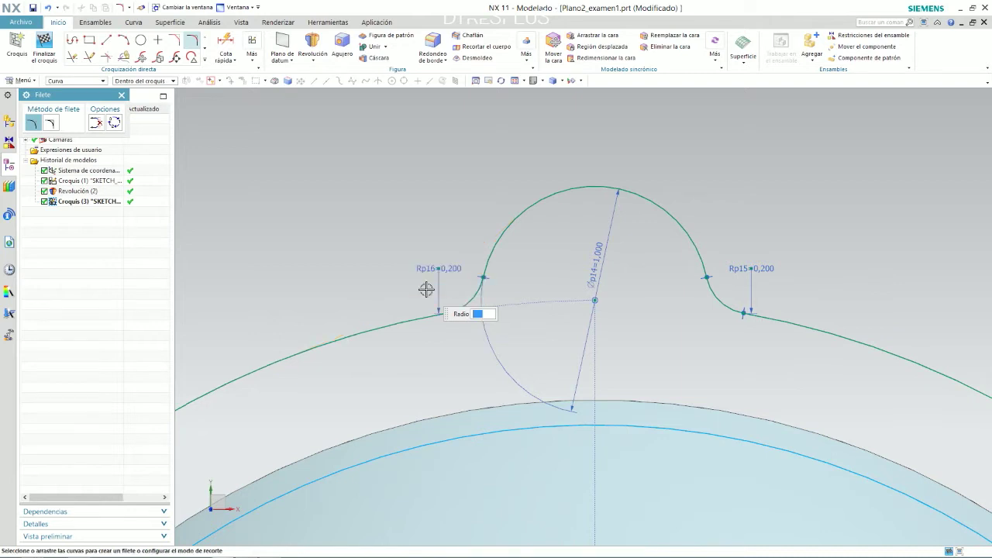
pyautogui.press('Escape')
# Start a Pattern Curve, try a circular layout with the lobe selected as connected curves, and reset the pattern settings
pyautogui.scroll(3, 445, 248)
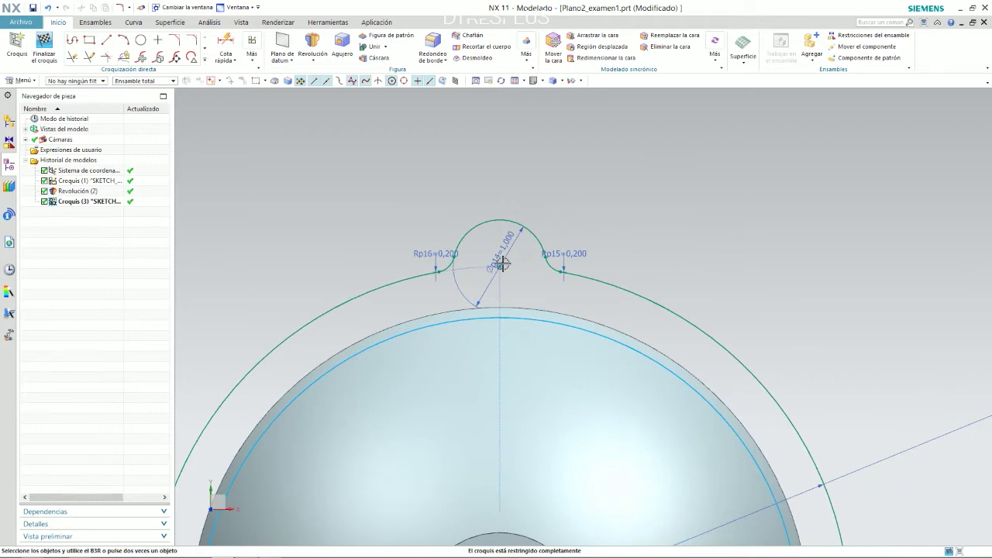
pyautogui.scroll(-3, 502, 265)
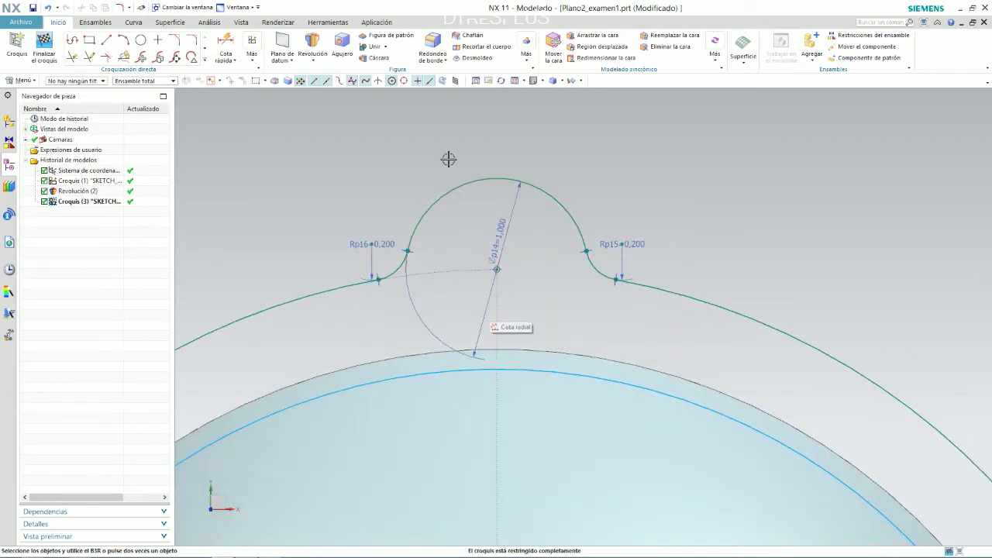
pyautogui.click(206, 64)
pyautogui.click(159, 129)
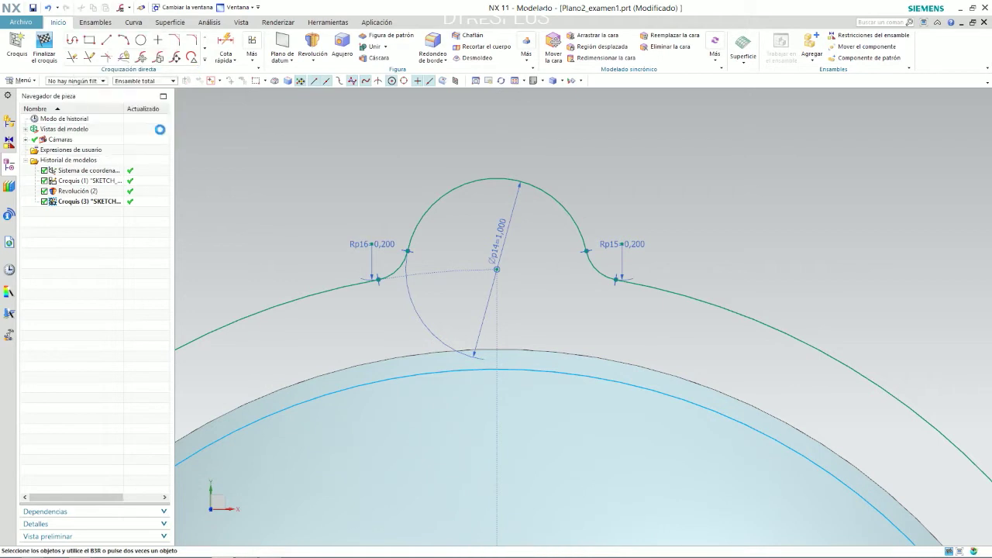
pyautogui.click(139, 165)
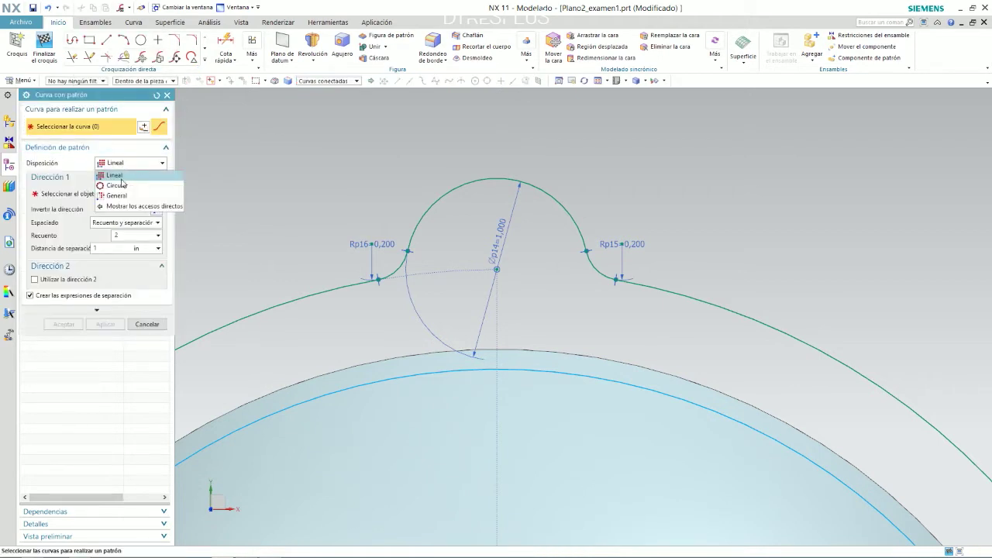
pyautogui.click(124, 184)
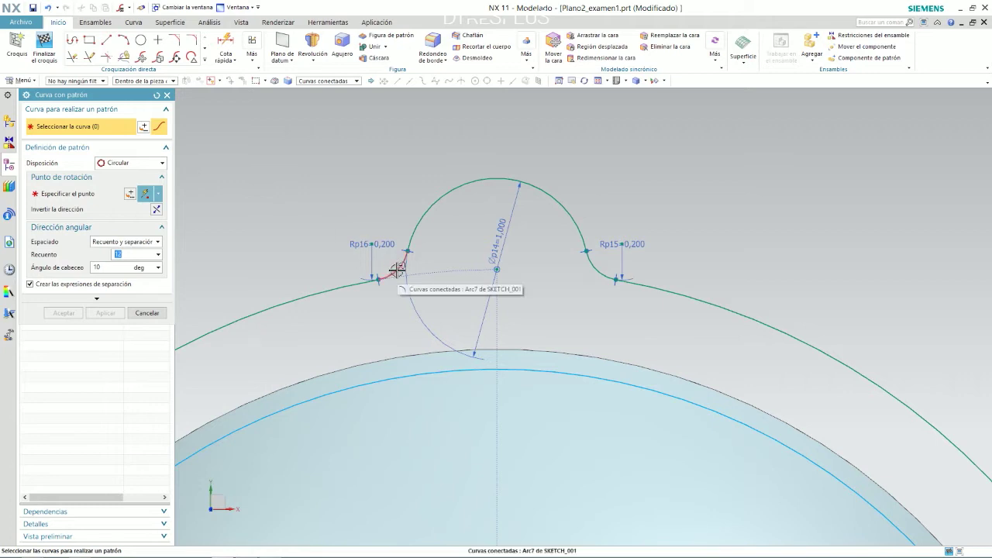
pyautogui.click(424, 219)
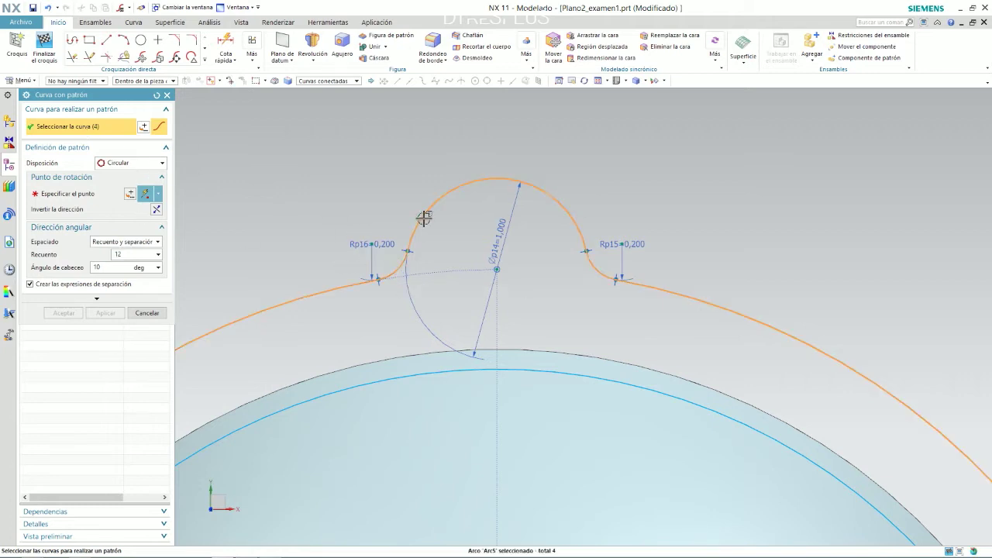
pyautogui.click(150, 98)
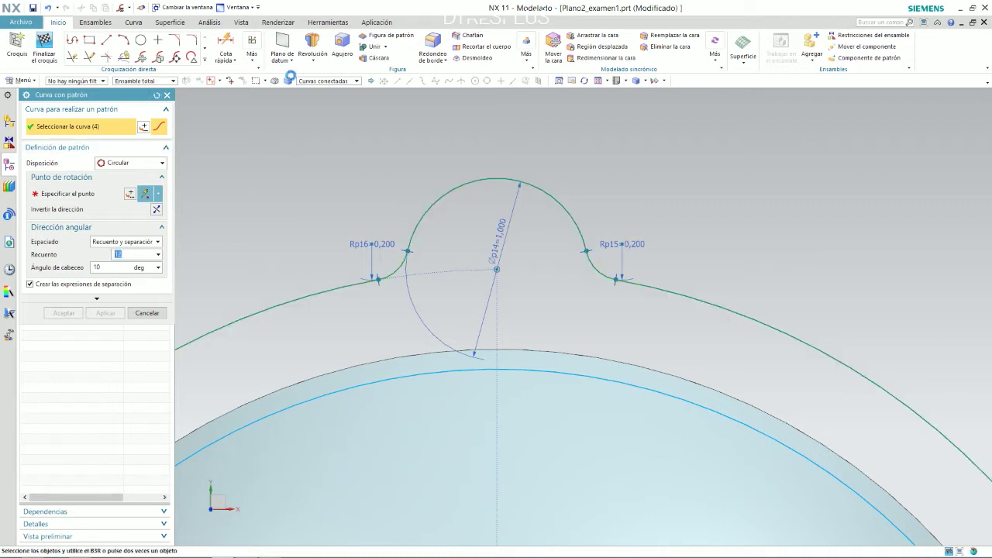
# Choose the lobe arc and its two fillets individually, using the single-curve rule, as the curves to pattern
pyautogui.click(329, 80)
pyautogui.click(318, 90)
pyautogui.click(399, 267)
pyautogui.click(470, 182)
pyautogui.click(593, 266)
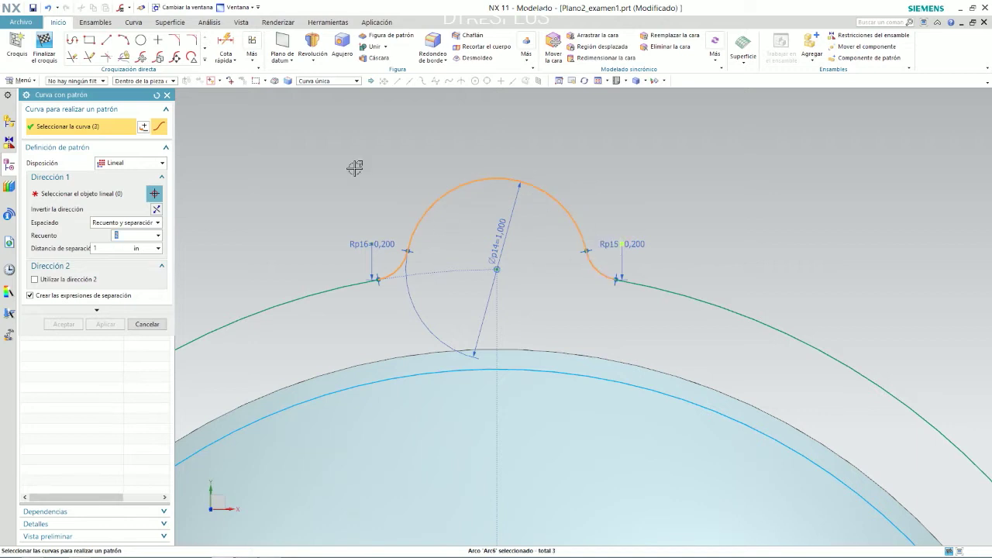
# Set the pattern layout to circular and use the datum coordinate system's existing point at the dome centre as the rotation point
pyautogui.click(100, 194)
pyautogui.scroll(-4, 374, 188)
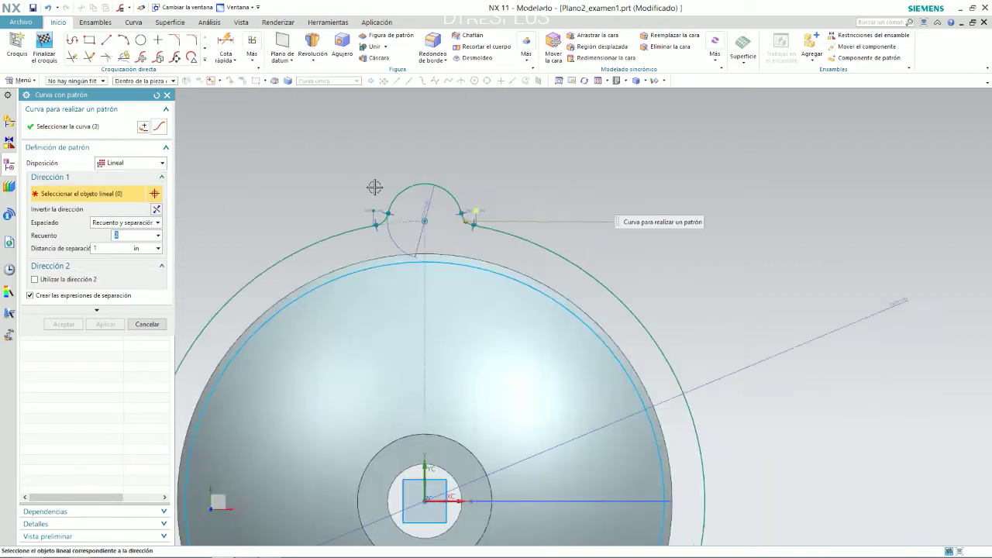
pyautogui.scroll(-2, 374, 187)
pyautogui.scroll(3, 386, 320)
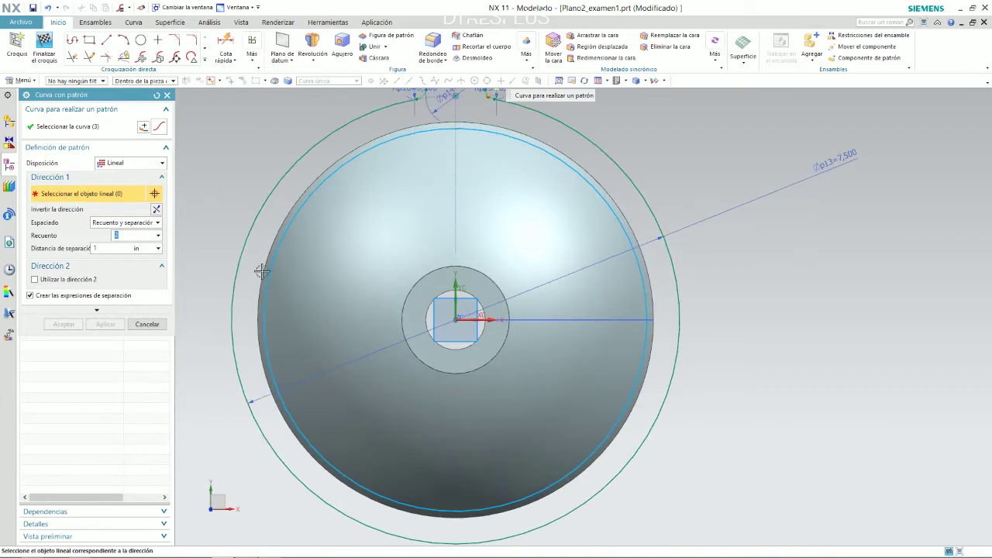
pyautogui.click(131, 164)
pyautogui.click(124, 184)
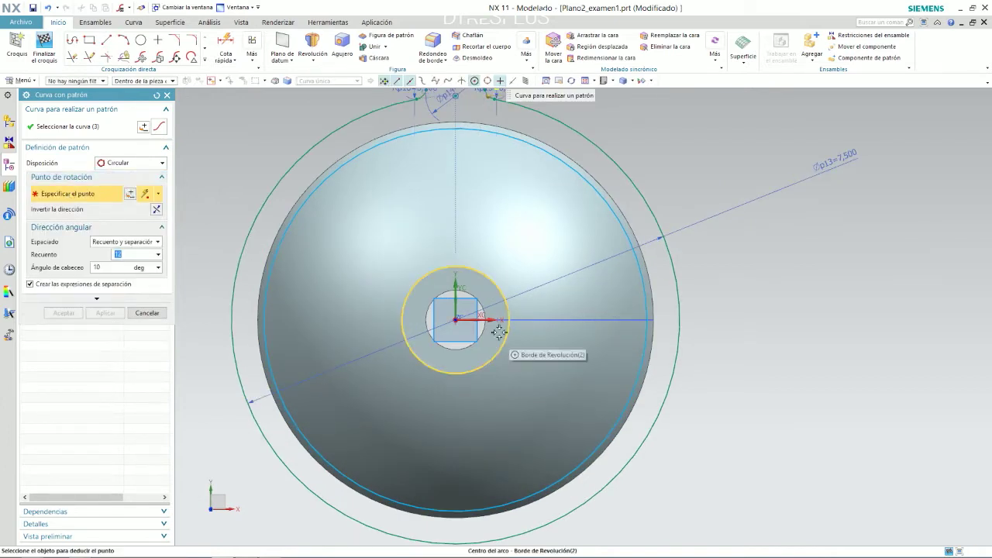
pyautogui.rightClick(458, 320)
pyautogui.click(540, 71)
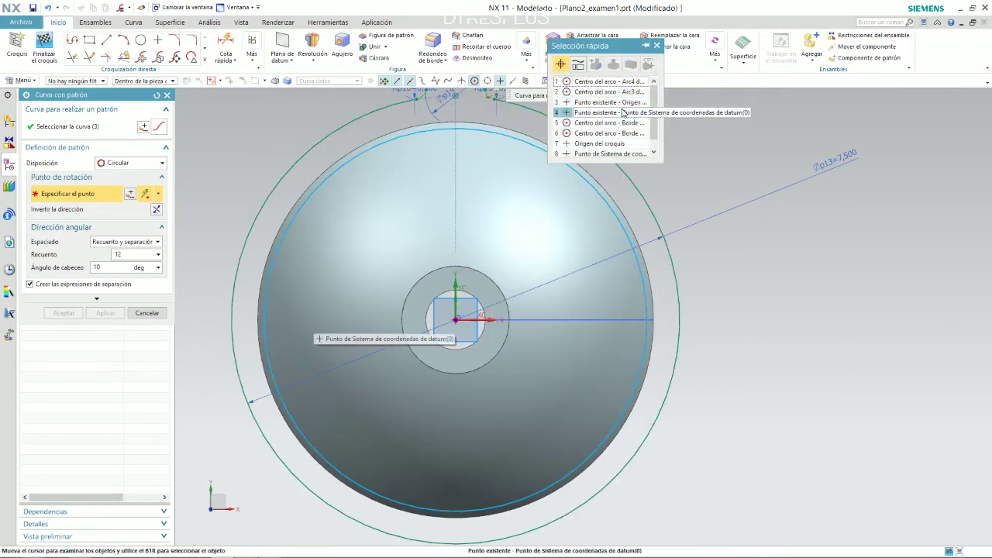
pyautogui.click(624, 118)
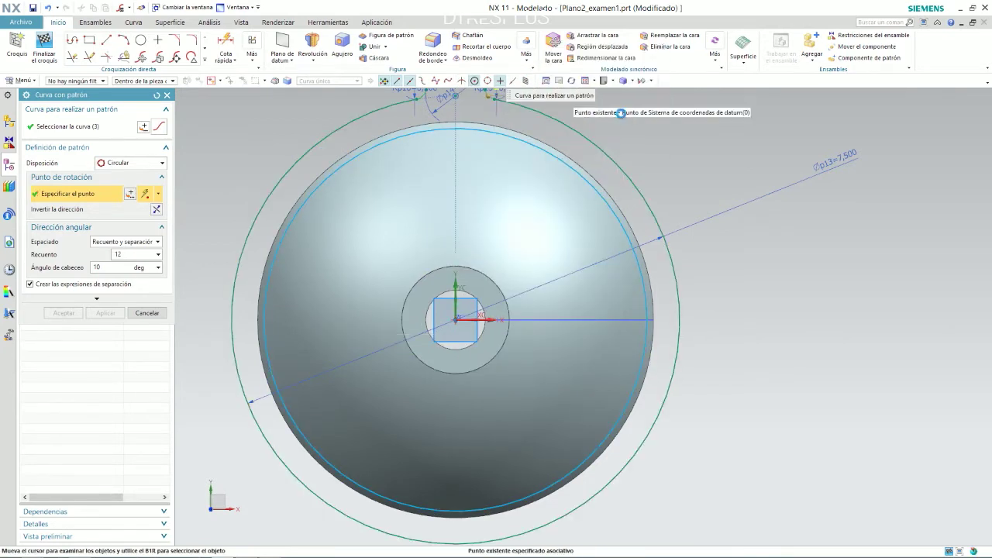
# Try count-and-span spacing with a 30° span angle, and return the spacing to count and pitch
pyautogui.click(132, 244)
pyautogui.click(116, 259)
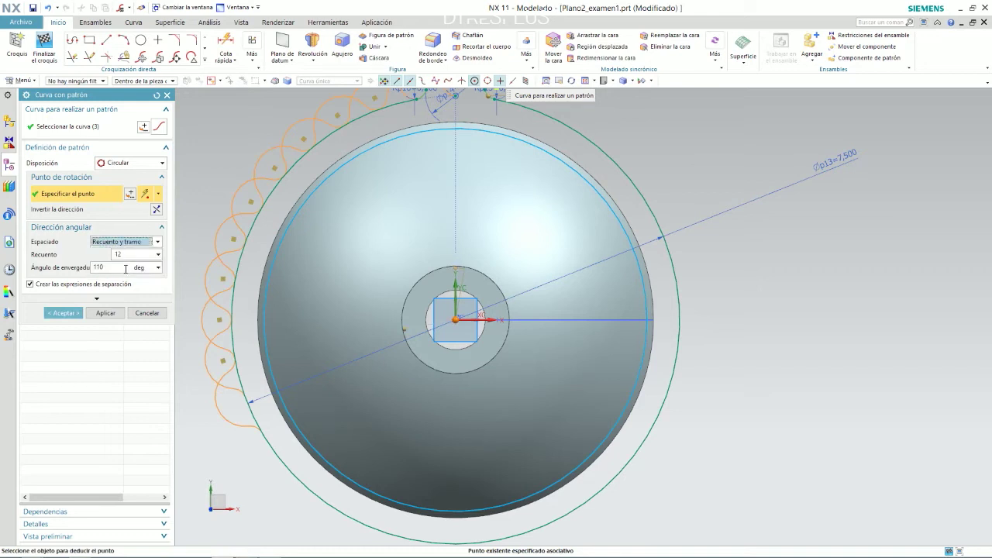
pyautogui.write('30')
pyautogui.press('Return')
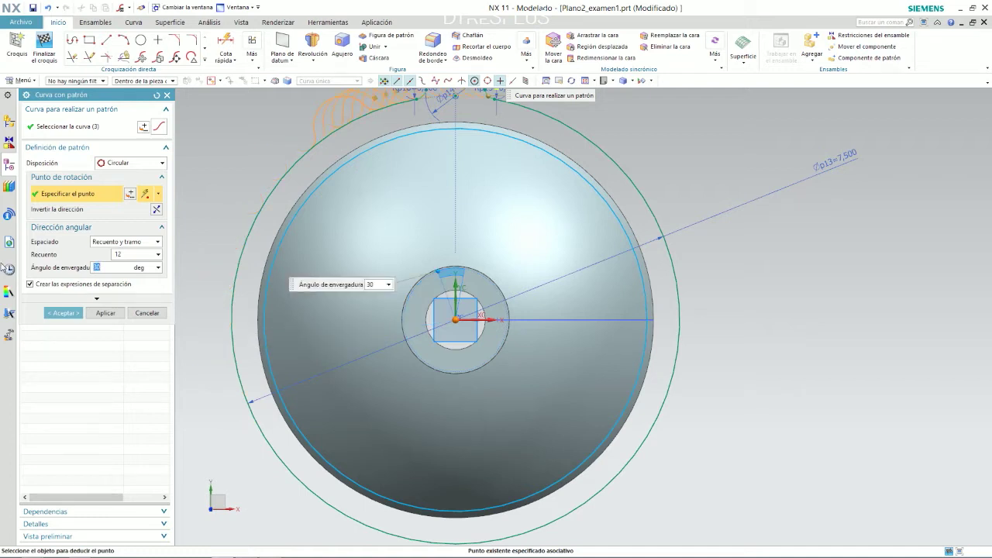
pyautogui.click(140, 242)
pyautogui.click(132, 251)
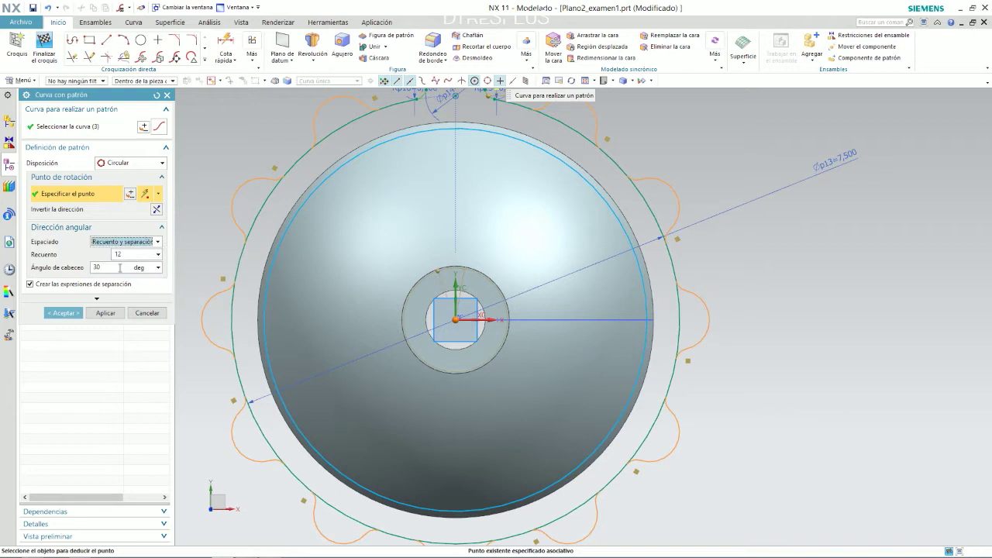
# Check the lobe spacing in the reference drawing, and create the circular pattern with a count of 6 and a 60° pitch angle
pyautogui.hotkey('alt', 'Tab')
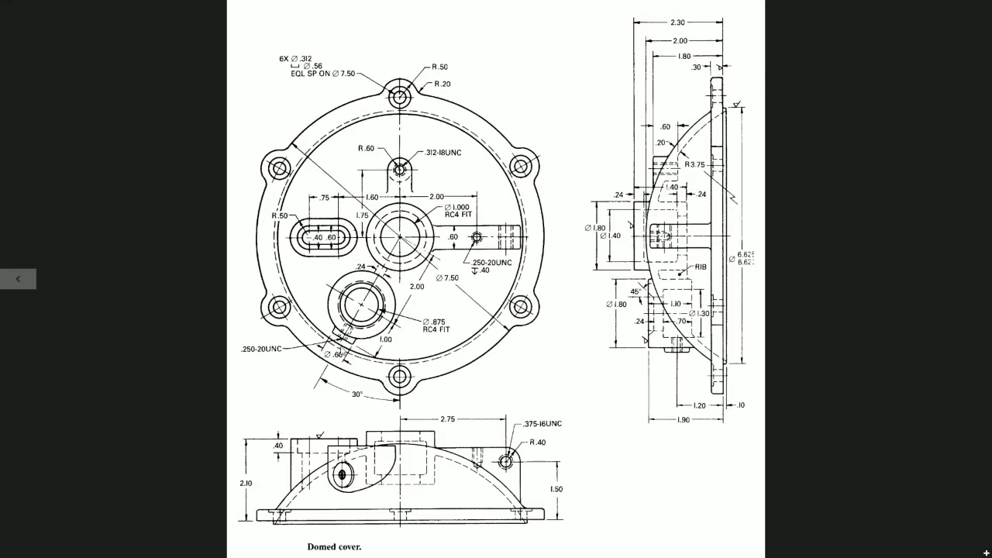
pyautogui.hotkey('alt', 'Tab')
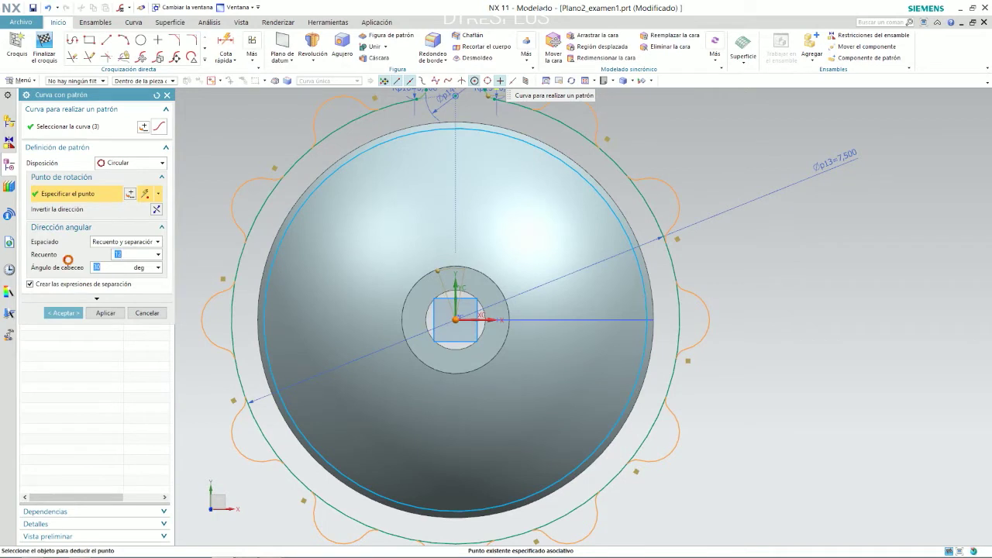
pyautogui.click(68, 261)
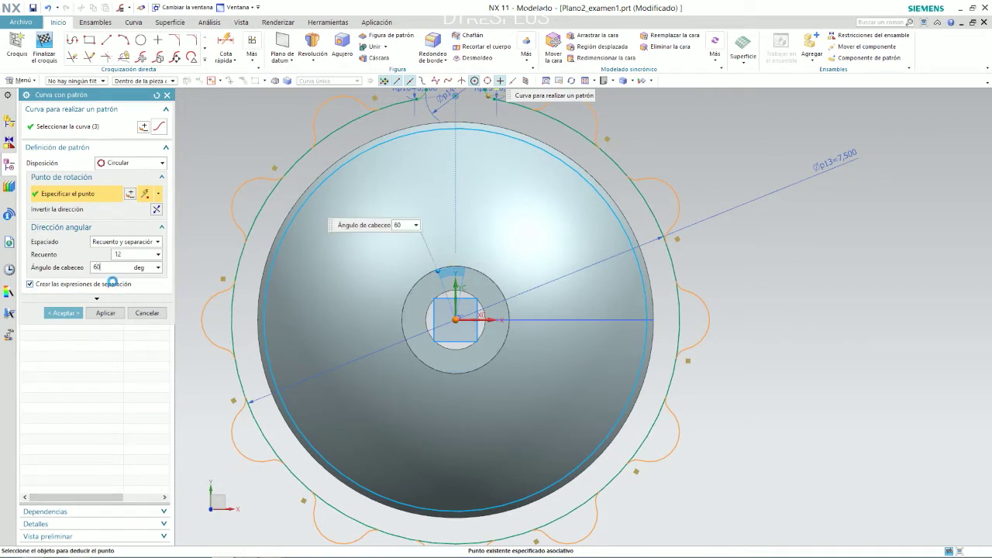
pyautogui.click(101, 254)
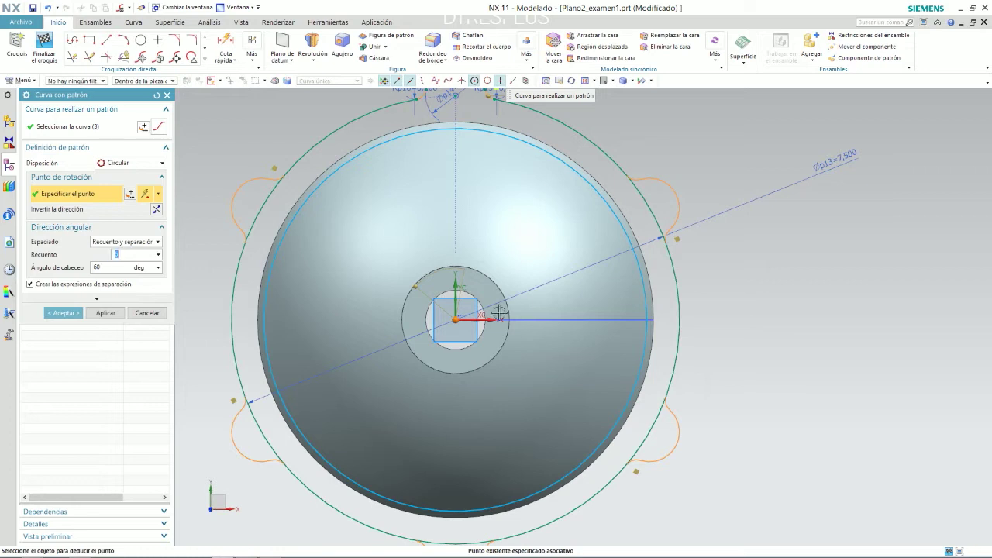
pyautogui.scroll(-4, 561, 287)
pyautogui.scroll(2, 592, 295)
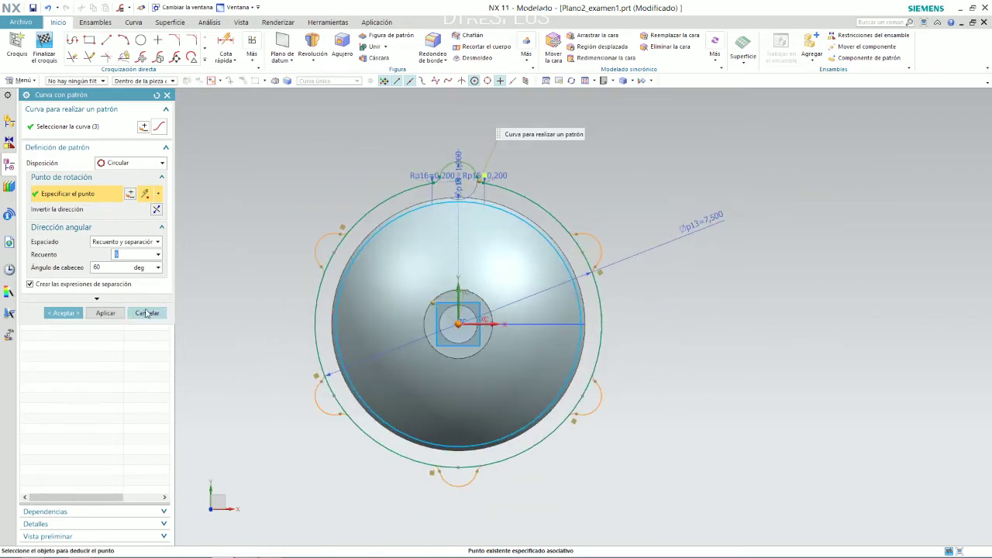
pyautogui.click(63, 313)
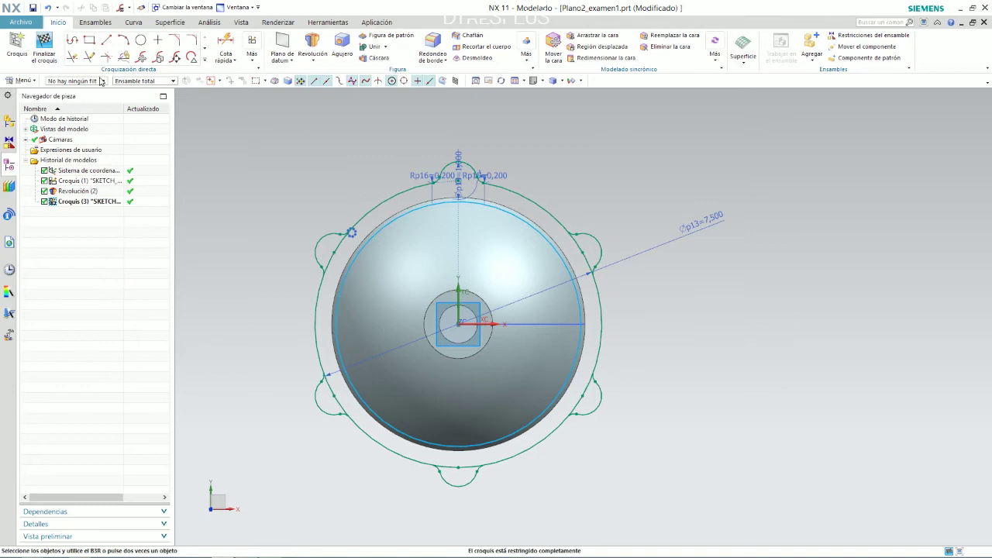
# Trim away the flange circle arcs that lie inside the five patterned lobes with Quick Trim
pyautogui.click(72, 56)
pyautogui.scroll(3, 321, 217)
pyautogui.scroll(-1, 433, 248)
pyautogui.scroll(-2, 806, 249)
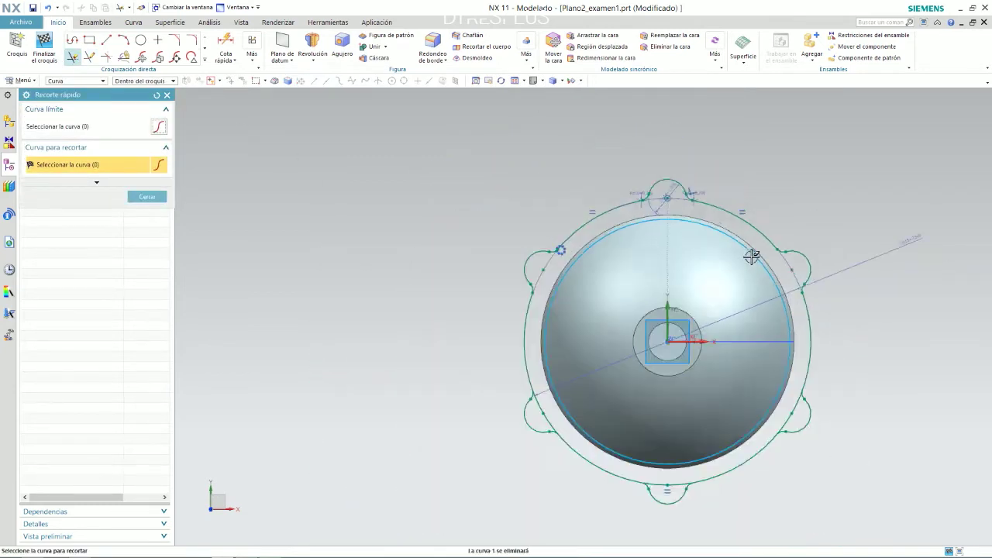
pyautogui.scroll(2, 775, 372)
pyautogui.click(805, 380)
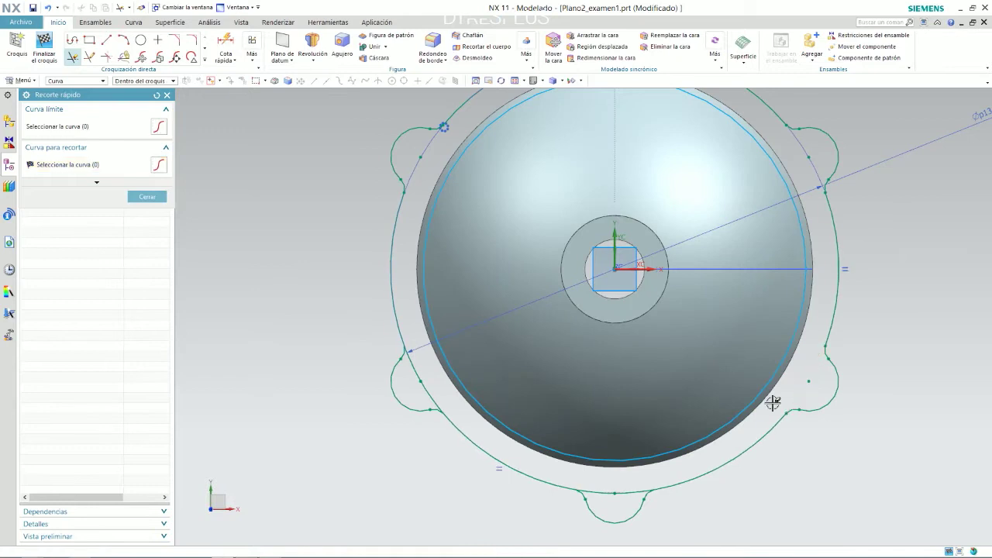
pyautogui.click(630, 491)
pyautogui.click(426, 401)
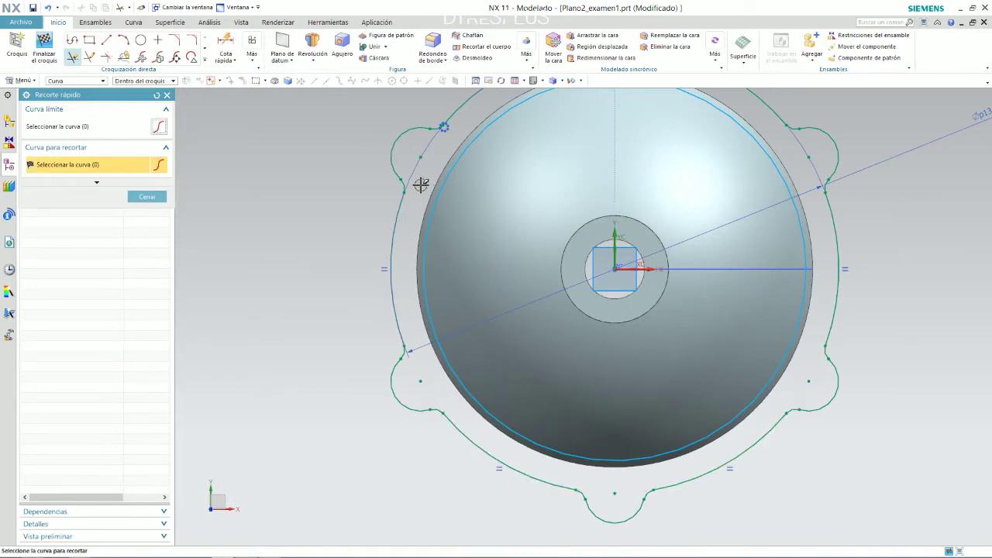
pyautogui.scroll(-3, 415, 189)
pyautogui.scroll(3, 540, 155)
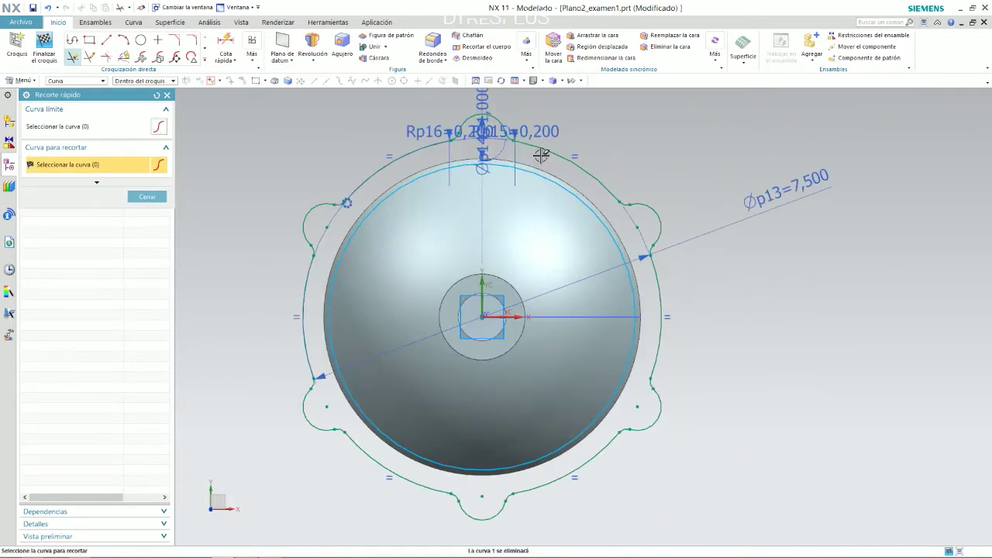
# Finish the flange outline sketch and consult the reference drawing for the flange dimensions
pyautogui.hotkey('alt', 'Tab')
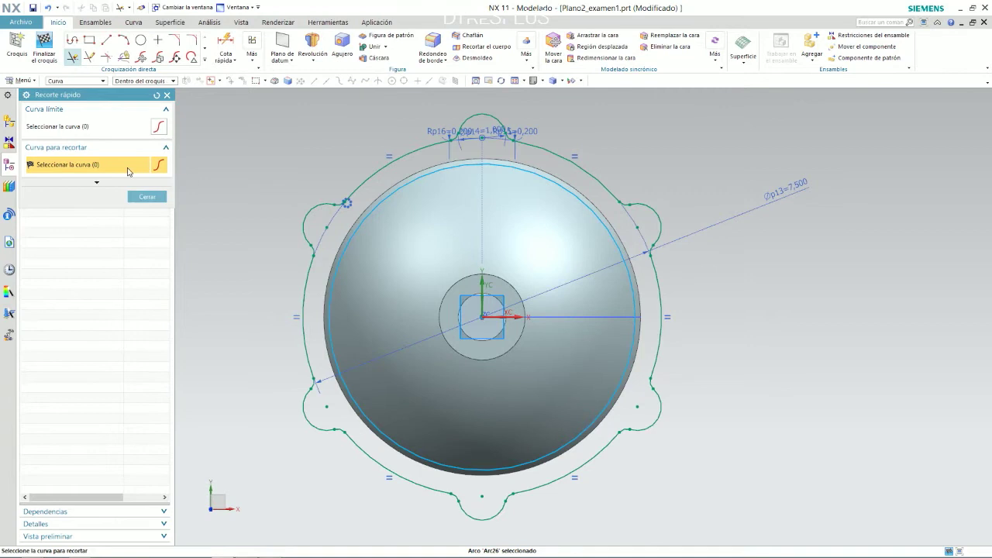
pyautogui.click(142, 196)
pyautogui.click(44, 46)
pyautogui.moveTo(395, 138); pyautogui.dragTo(465, 120, button='middle')
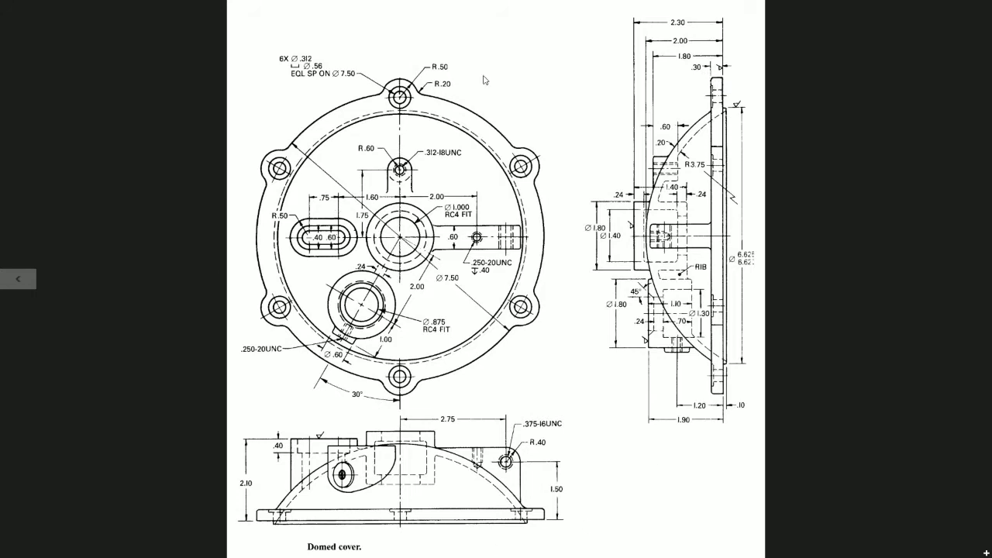
pyautogui.hotkey('alt', 'Tab')
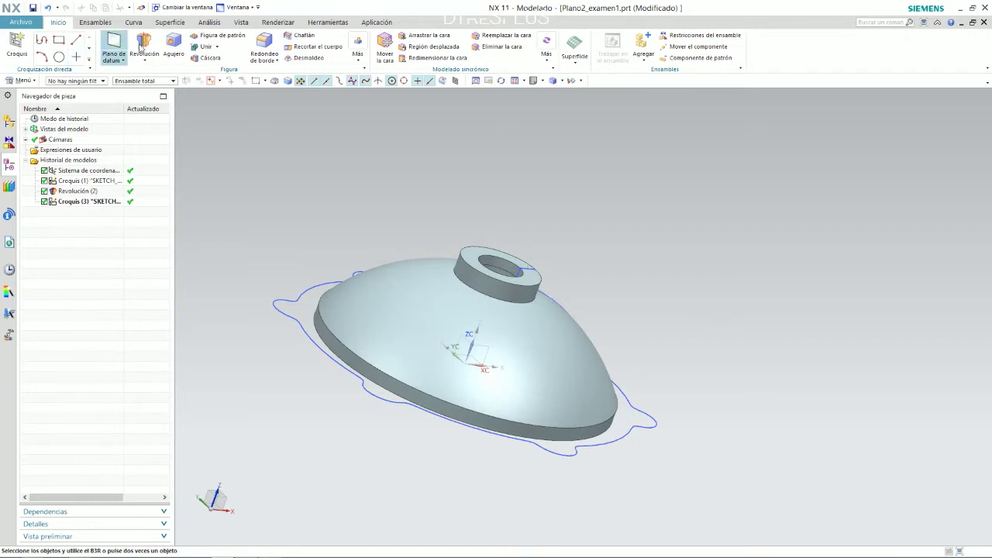
# Start extruding the ring region between the lobed flange outline and the dome rim, selecting it with the region boundary curve rule
pyautogui.click(144, 59)
pyautogui.click(152, 74)
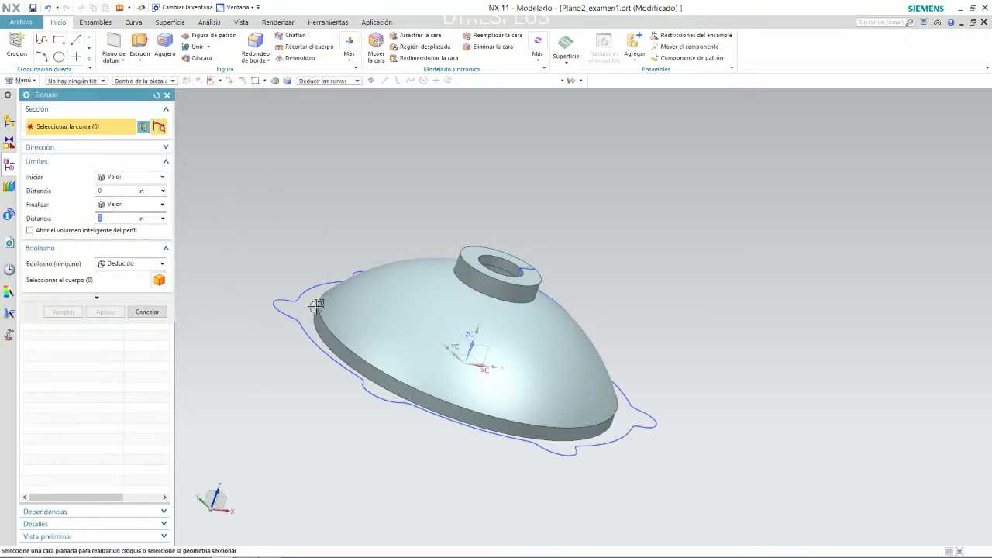
pyautogui.click(331, 80)
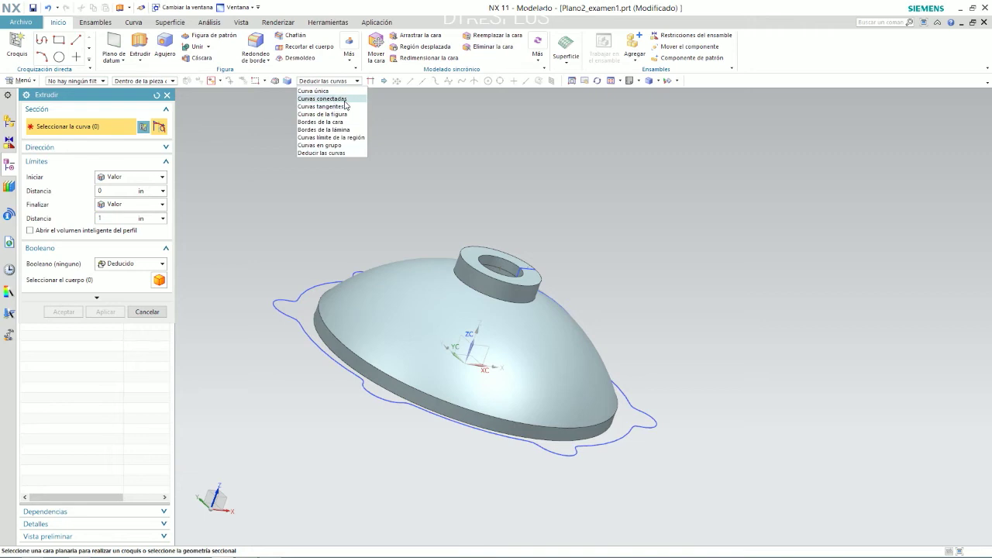
pyautogui.click(331, 137)
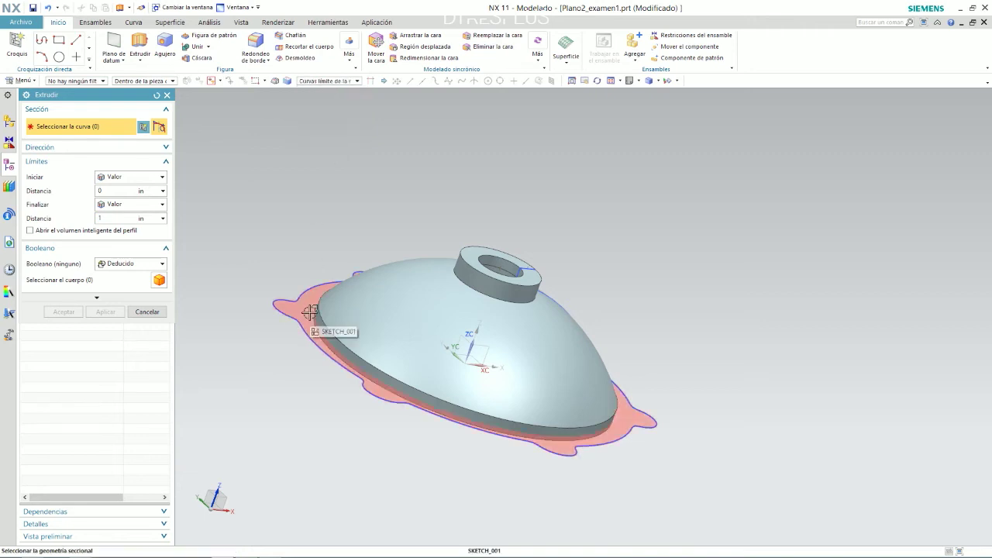
pyautogui.click(310, 311)
pyautogui.moveTo(310, 311)
pyautogui.mouseDown(button='middle')
pyautogui.moveTo(336, 222)
pyautogui.moveTo(323, 209)
pyautogui.moveTo(282, 225)
pyautogui.moveTo(298, 239)
pyautogui.mouseUp(button='middle')
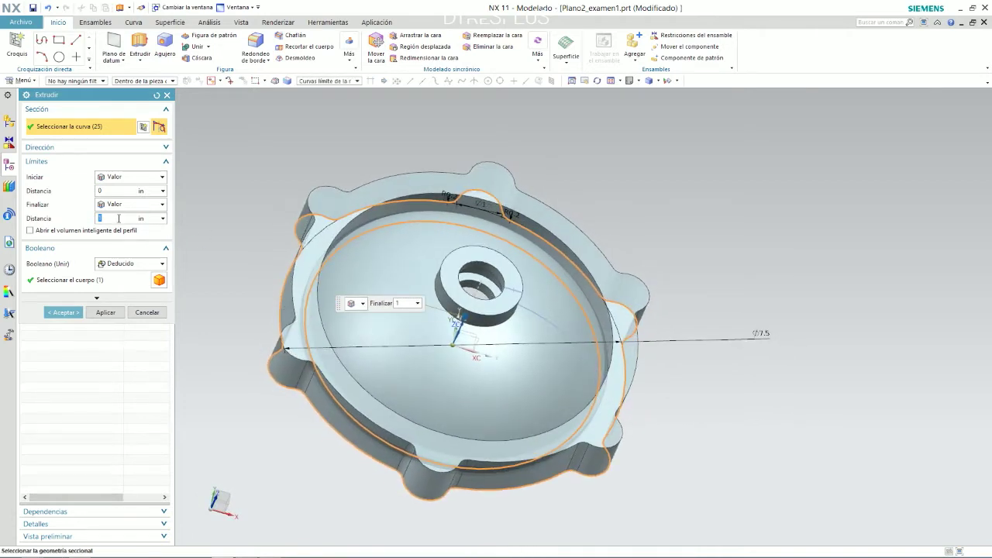
# Set the flange extrusion's end distance to 0.30 in, following the reference drawing, and unite it with the dome body
pyautogui.press('Return')
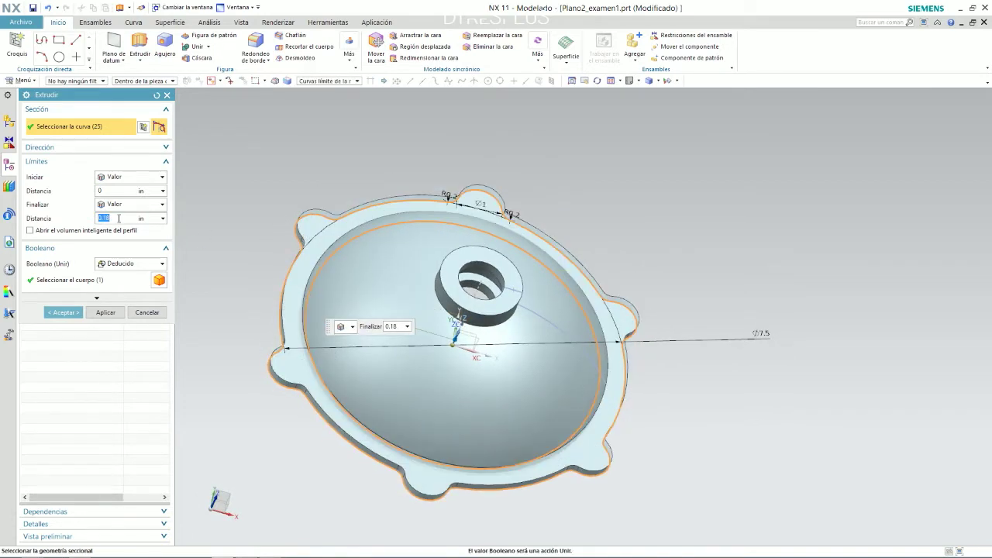
pyautogui.hotkey('alt', 'Tab')
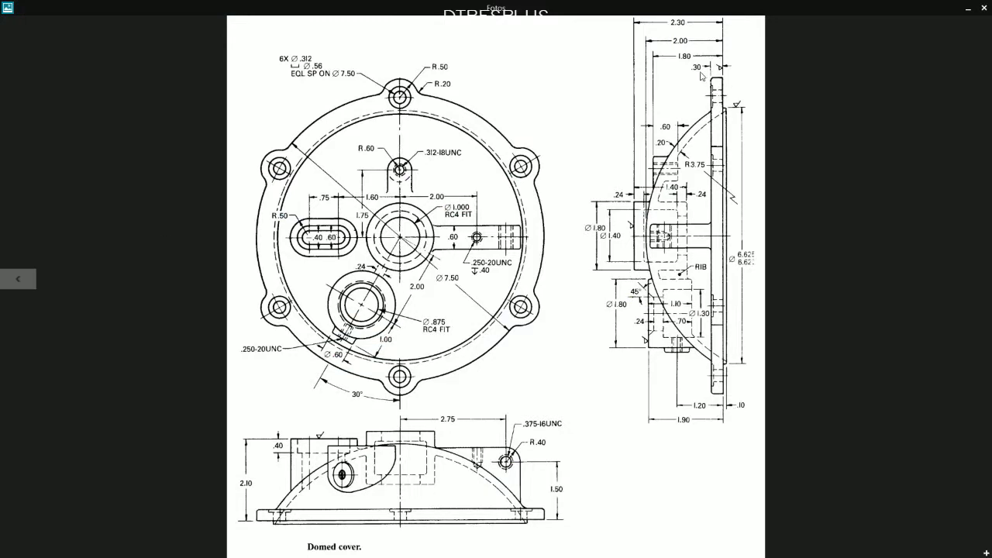
pyautogui.hotkey('alt', 'Tab')
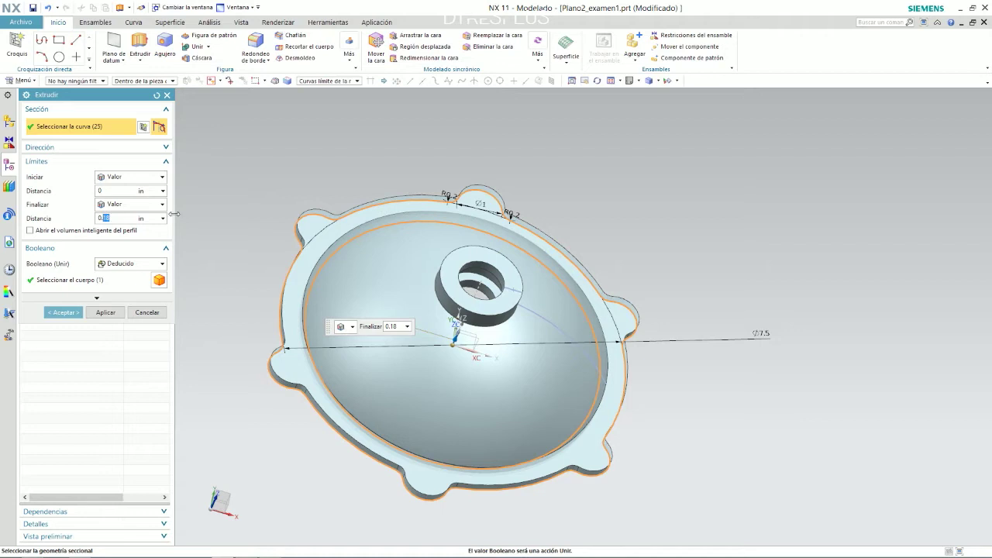
pyautogui.write('0.30')
pyautogui.press('Return')
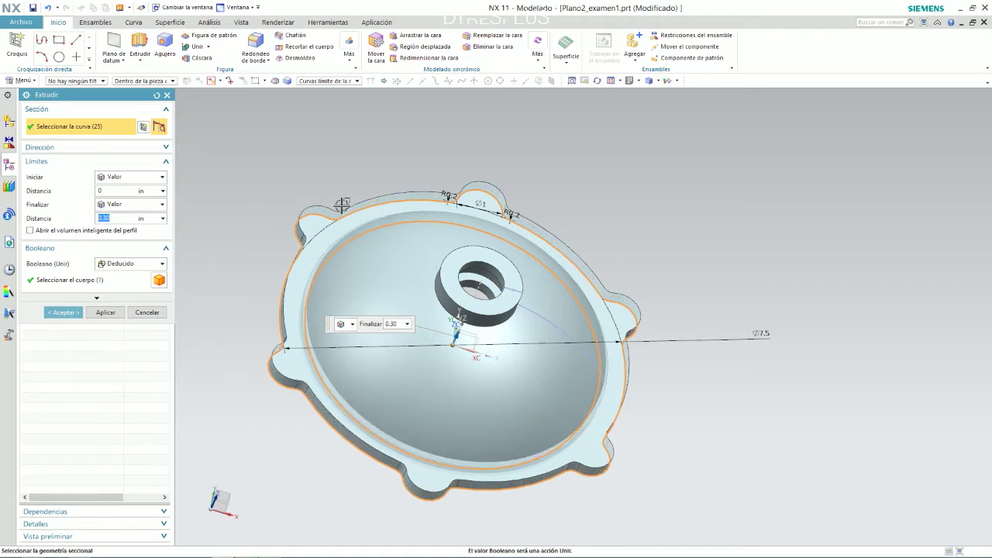
pyautogui.click(132, 264)
pyautogui.click(167, 286)
# Examine the flange extrusion preview in front view and compare its position on the dome with the reference drawing
pyautogui.moveTo(226, 256)
pyautogui.mouseDown(button='middle')
pyautogui.moveTo(283, 193)
pyautogui.moveTo(290, 146)
pyautogui.moveTo(263, 113)
pyautogui.moveTo(325, 124)
pyautogui.moveTo(368, 153)
pyautogui.moveTo(354, 137)
pyautogui.moveTo(520, 248)
pyautogui.moveTo(516, 213)
pyautogui.moveTo(564, 248)
pyautogui.moveTo(592, 246)
pyautogui.moveTo(604, 212)
pyautogui.moveTo(593, 226)
pyautogui.mouseUp(button='middle')
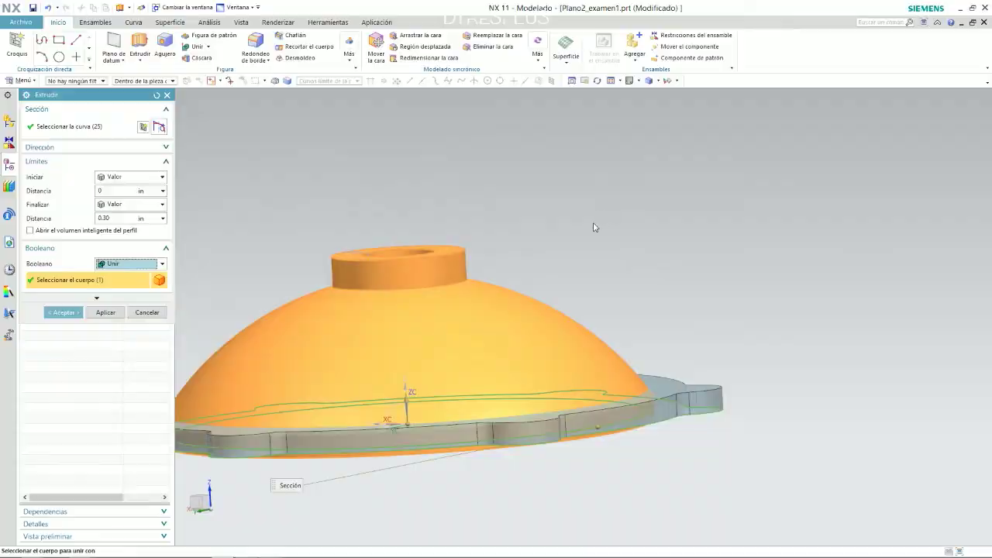
pyautogui.hotkey('alt', 'Tab')
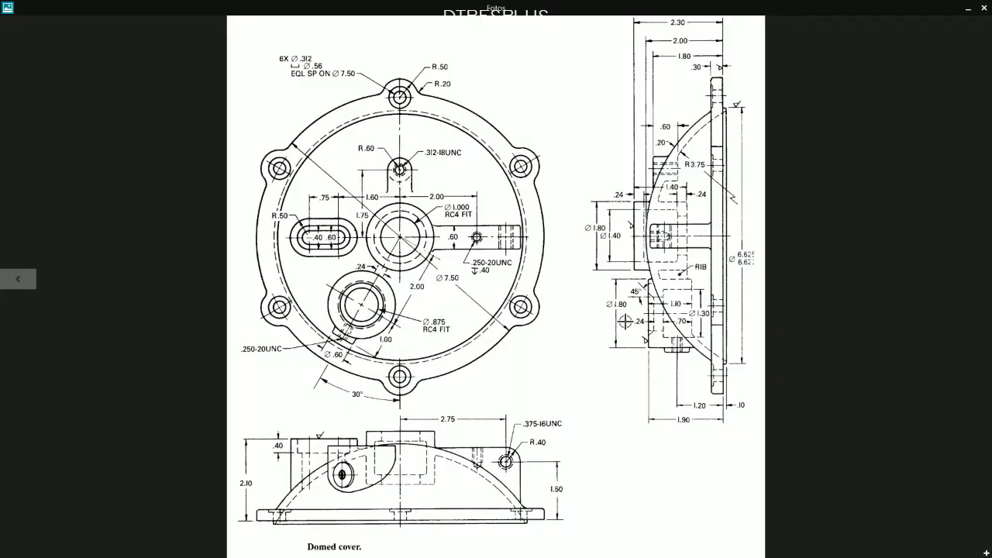
pyautogui.hotkey('alt', 'Tab')
pyautogui.click(638, 80)
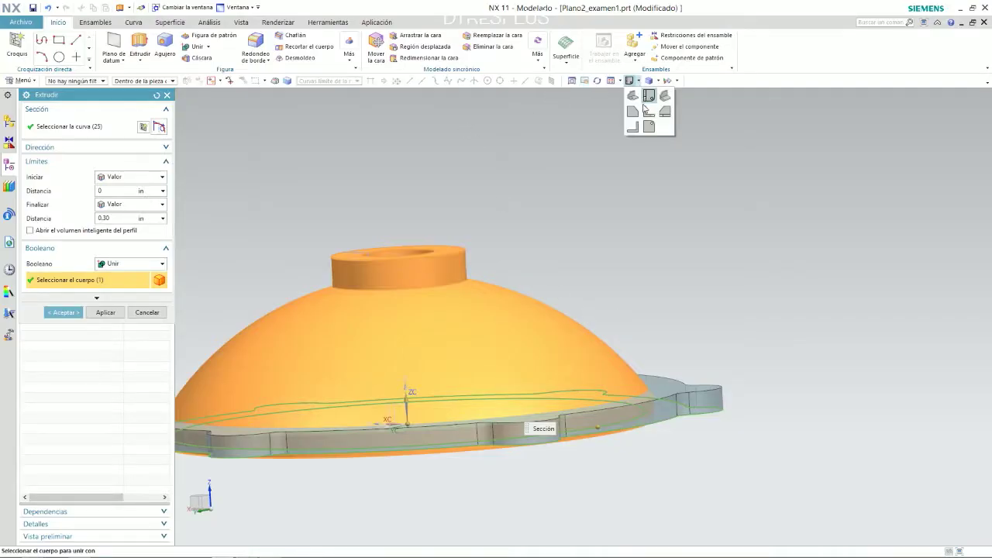
pyautogui.click(649, 101)
pyautogui.scroll(-3, 558, 431)
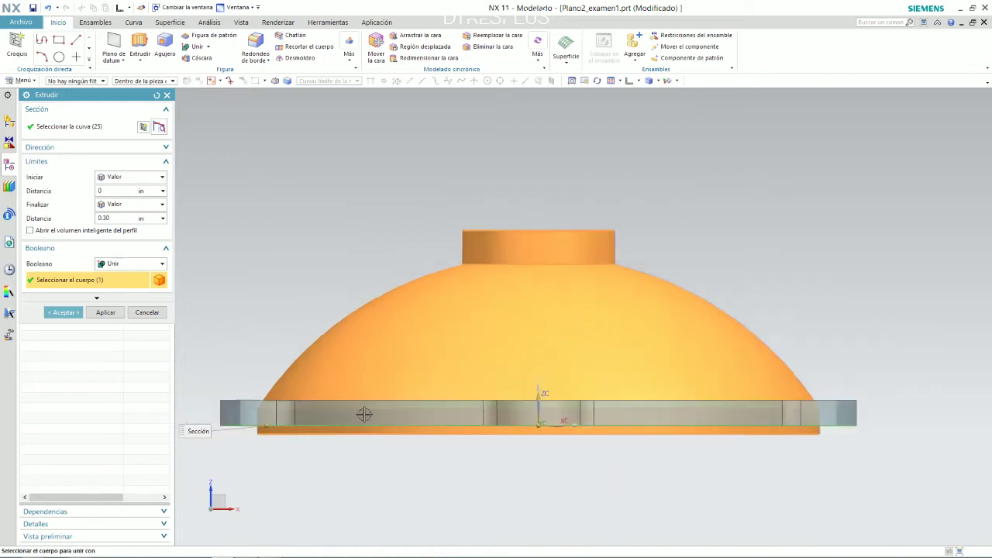
pyautogui.hotkey('alt', 'Tab')
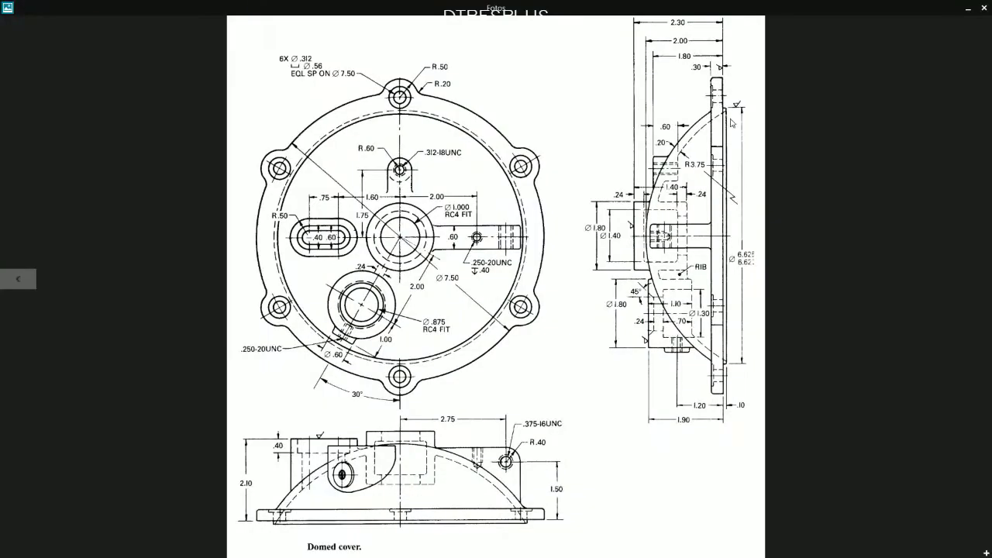
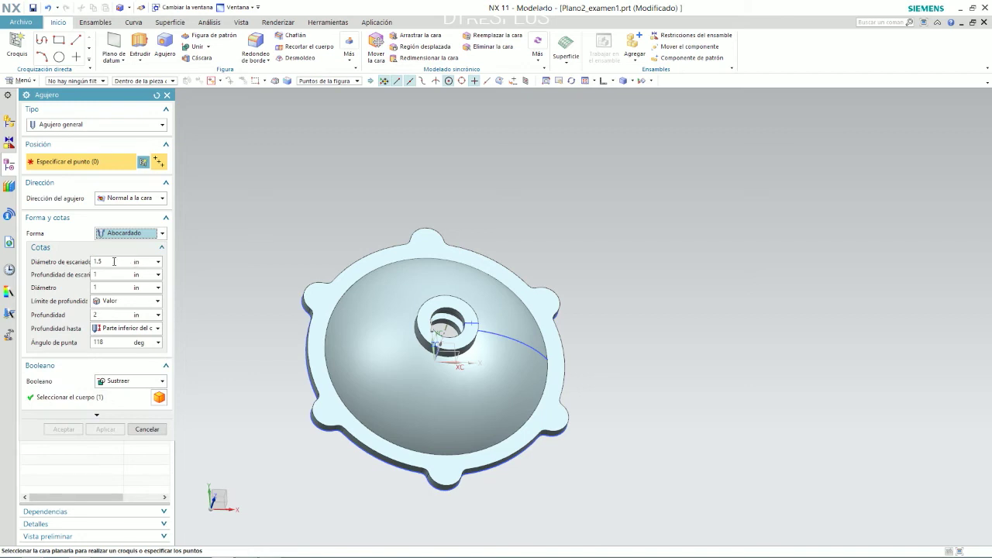
# Set the general counterbored hole's counterbore diameter to 5.6 in, consulting the reference drawing for the hole callout
pyautogui.click(114, 261)
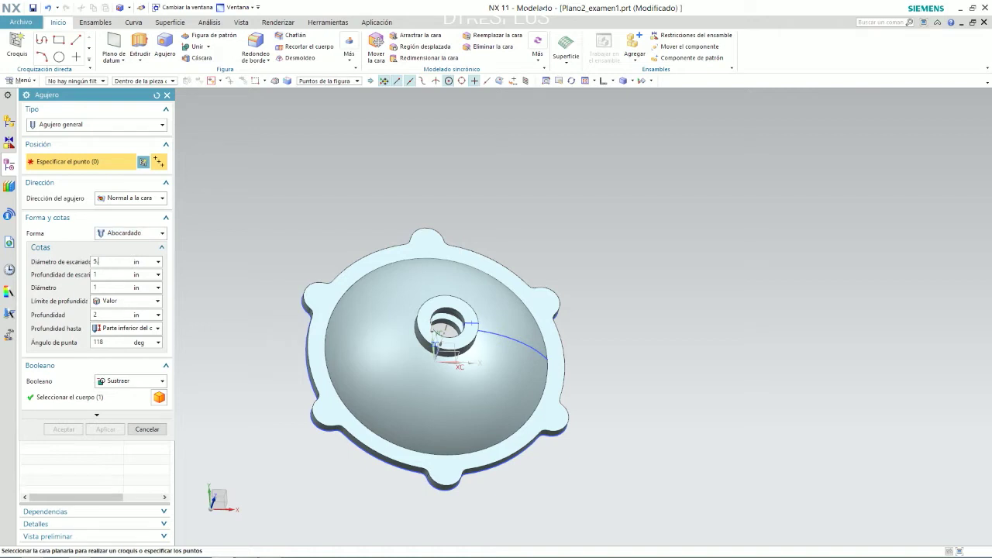
pyautogui.hotkey('alt', 'Tab')
pyautogui.click(122, 235)
pyautogui.click(132, 234)
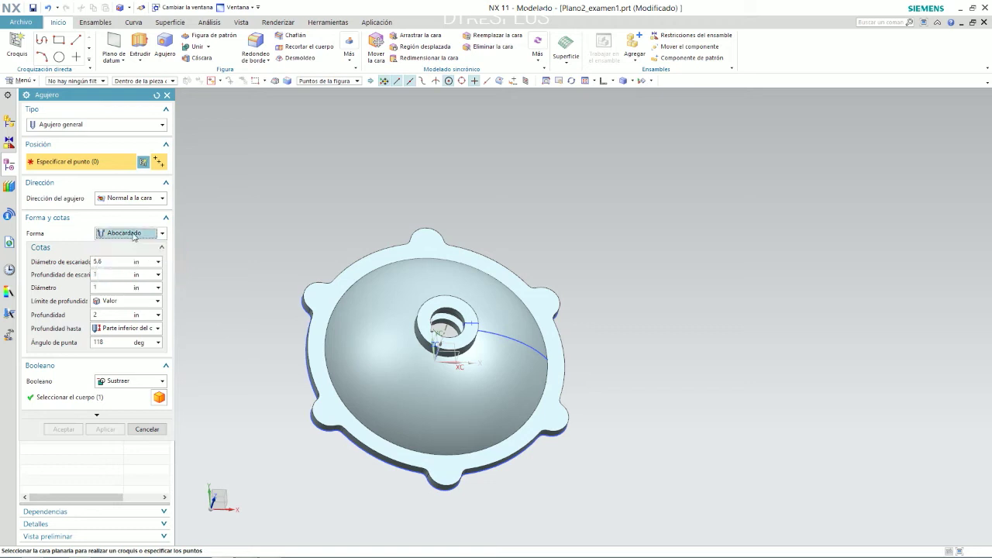
# Try the screw clearance hole type with the counterbored form and Socket Head Cap Screw as the screw type
pyautogui.click(110, 127)
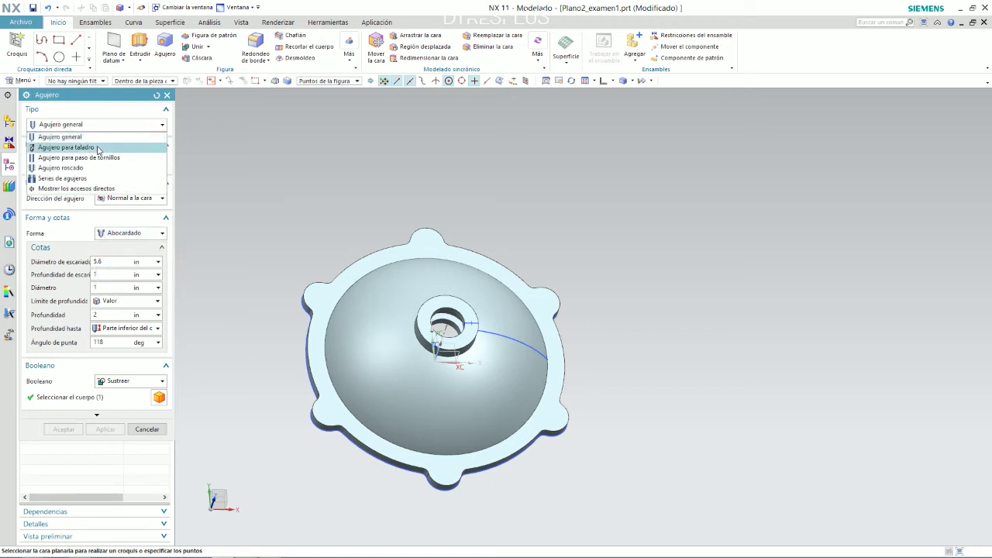
pyautogui.click(102, 157)
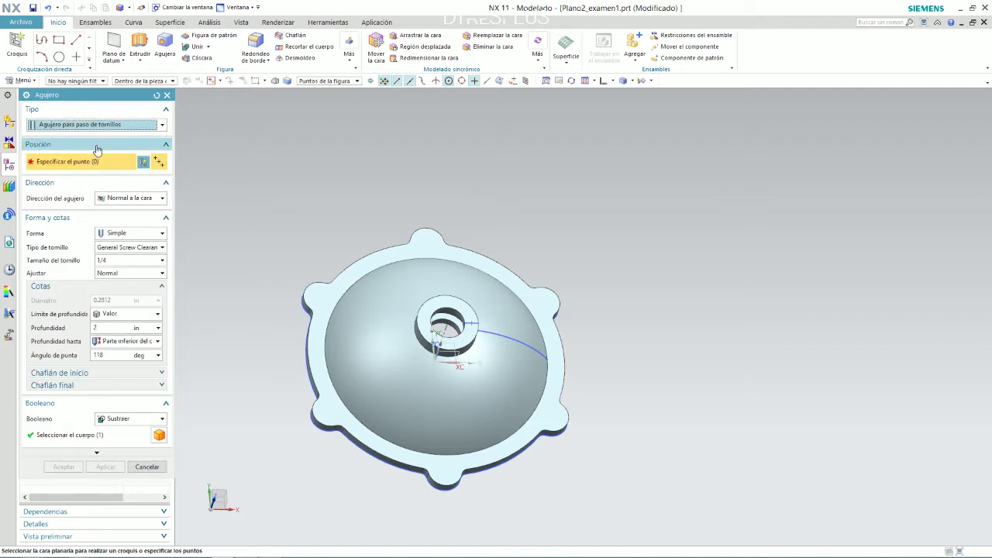
pyautogui.click(124, 233)
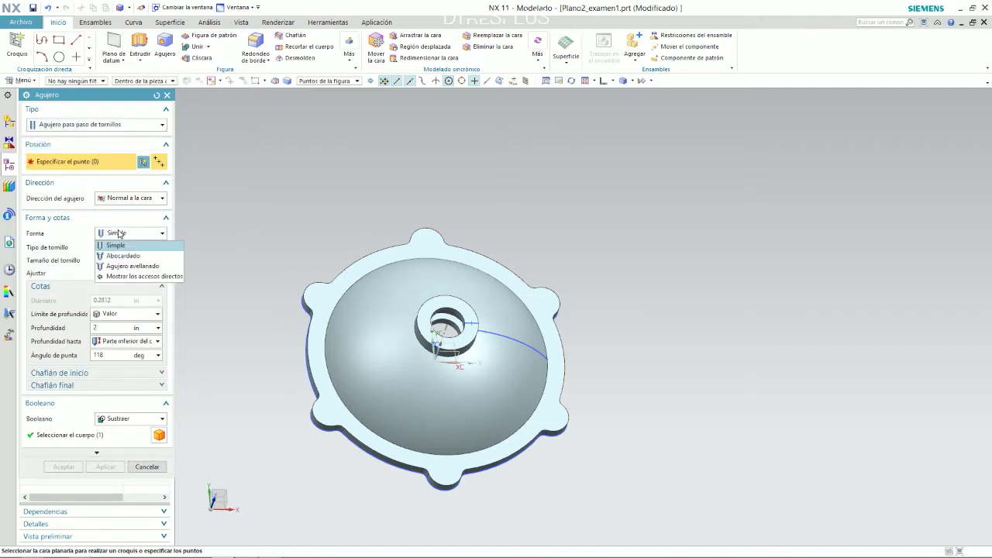
pyautogui.click(124, 255)
pyautogui.click(143, 247)
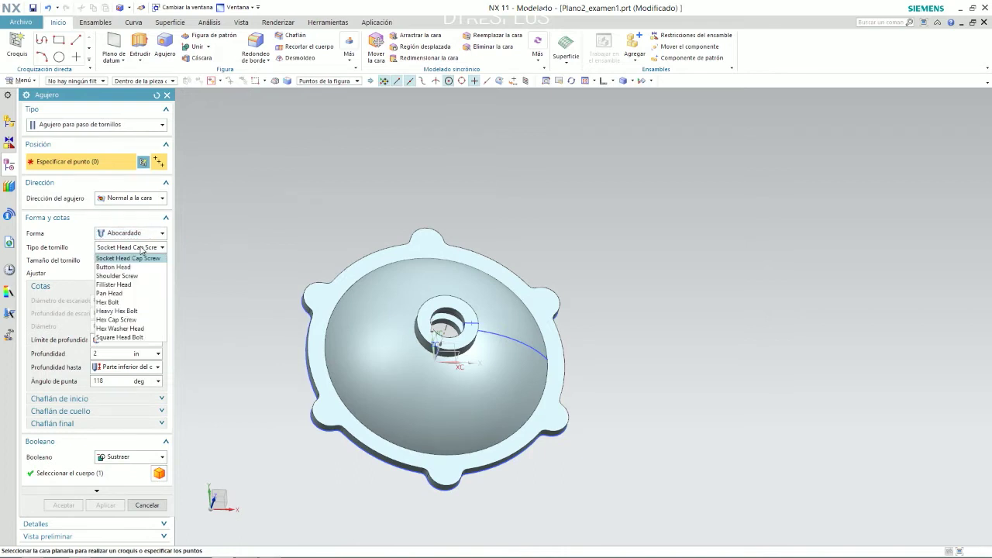
pyautogui.click(143, 257)
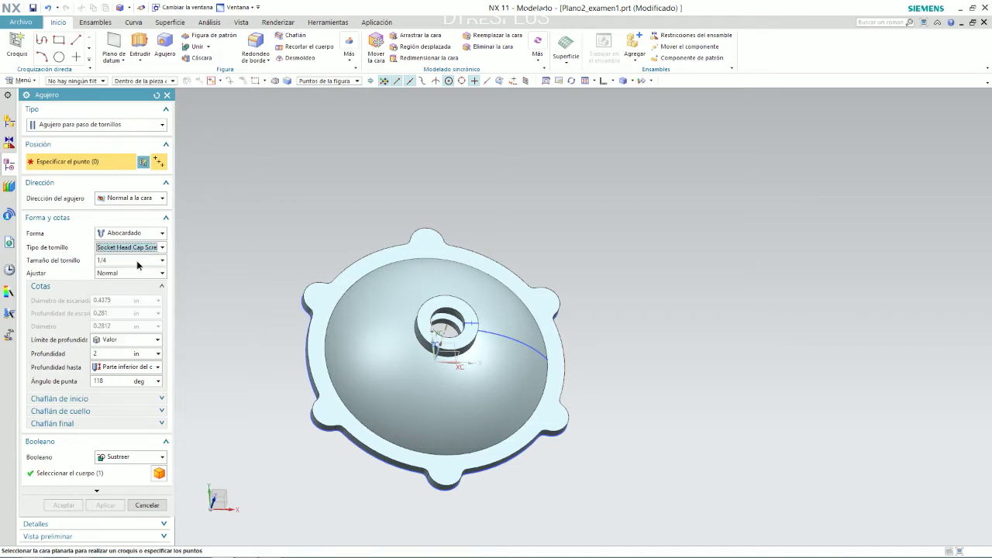
# Try several screw sizes for the clearance hole, including 3/8, and return the size to 5/16
pyautogui.click(141, 261)
pyautogui.moveTo(162, 356)
pyautogui.mouseDown()
pyautogui.moveTo(167, 295)
pyautogui.moveTo(163, 350)
pyautogui.mouseUp()
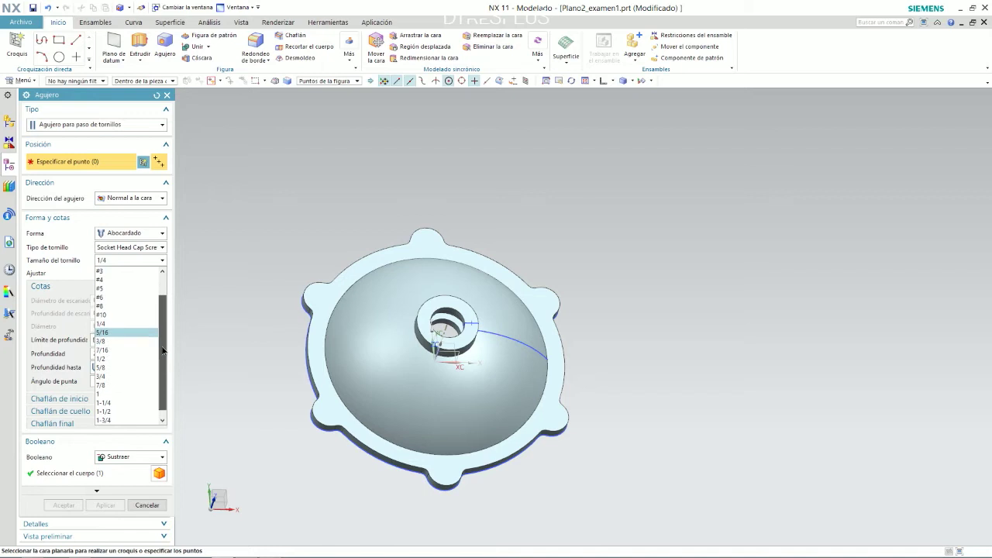
pyautogui.click(113, 333)
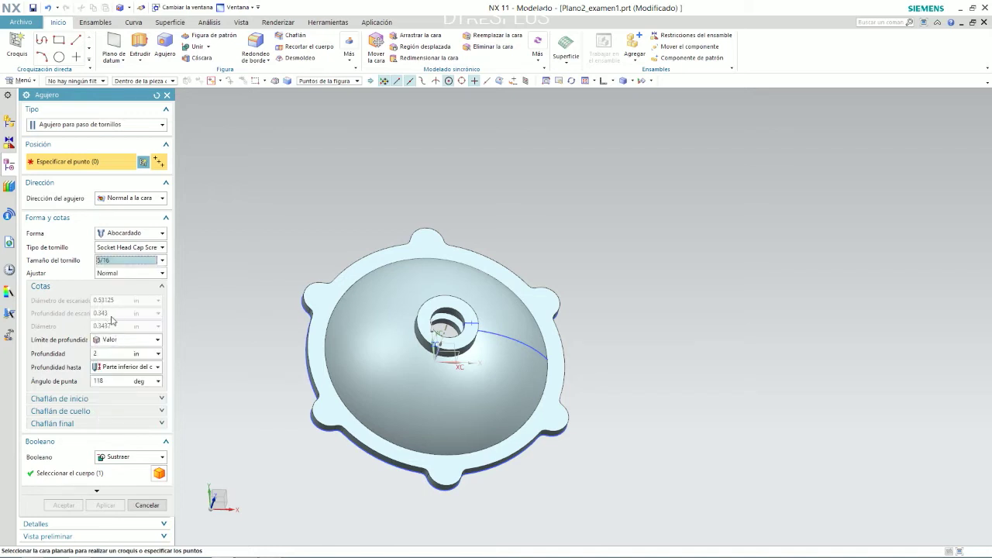
pyautogui.click(129, 263)
pyautogui.click(116, 317)
pyautogui.click(137, 260)
pyautogui.click(112, 335)
pyautogui.click(128, 261)
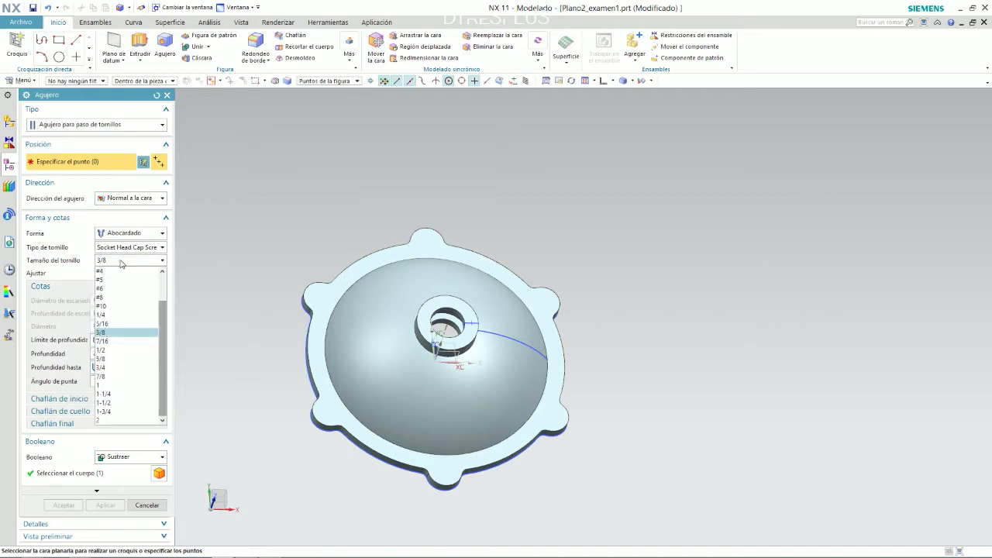
pyautogui.click(113, 324)
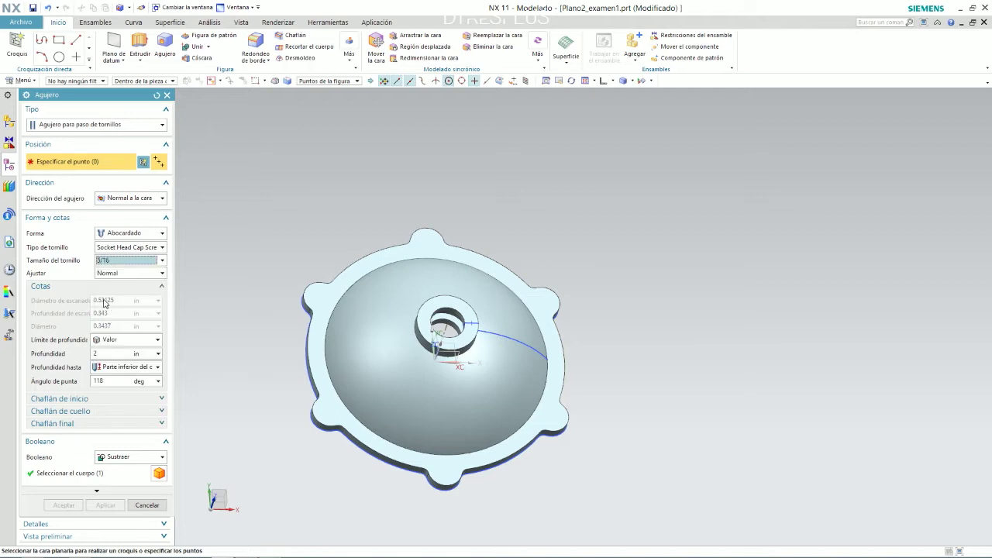
# Try the Button Head and Hex Bolt screw types for the 5/16 counterbored clearance hole
pyautogui.click(141, 248)
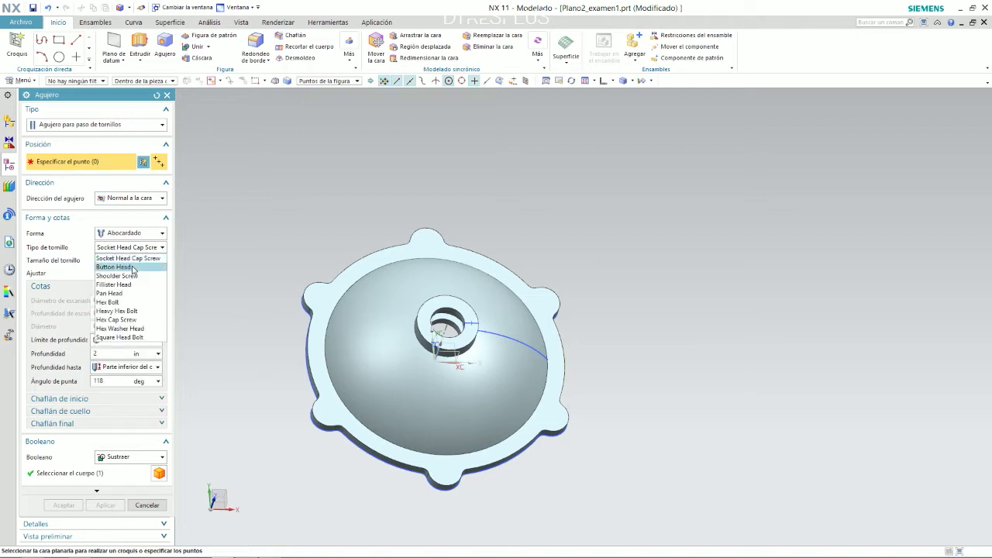
pyautogui.click(133, 267)
pyautogui.click(140, 249)
pyautogui.click(125, 302)
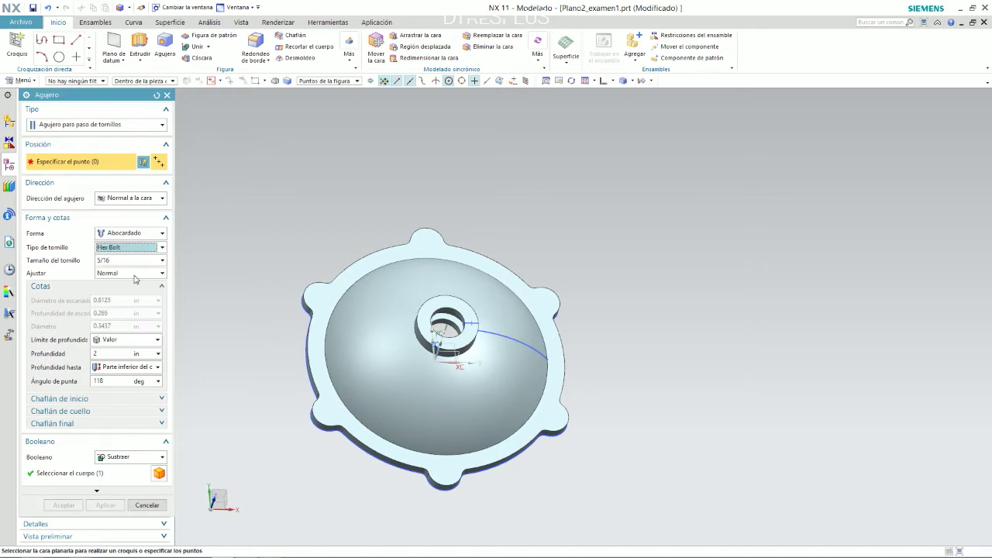
pyautogui.click(142, 248)
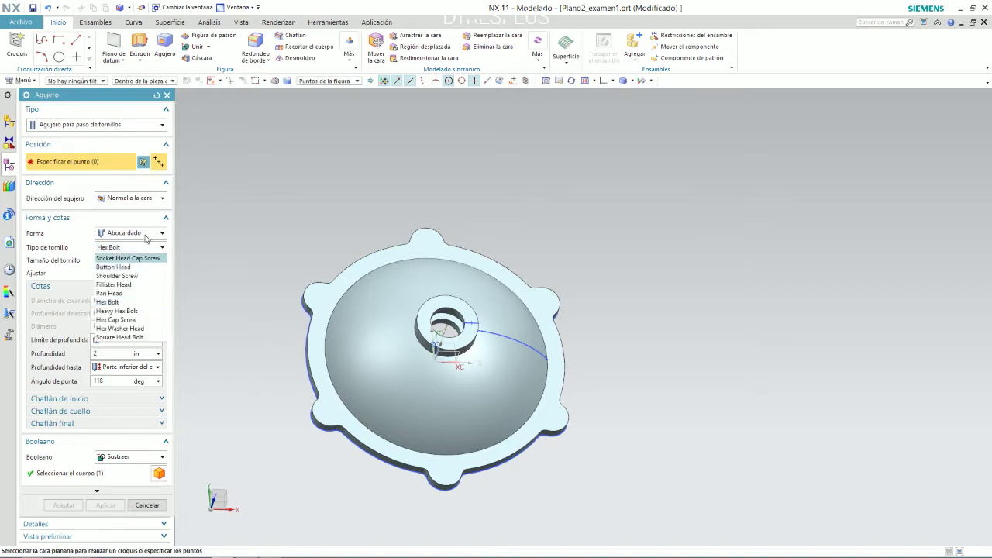
pyautogui.press('Escape')
# Check the flange hole callout in the reference drawing and switch the hole type back to general hole
pyautogui.hotkey('alt', 'Tab')
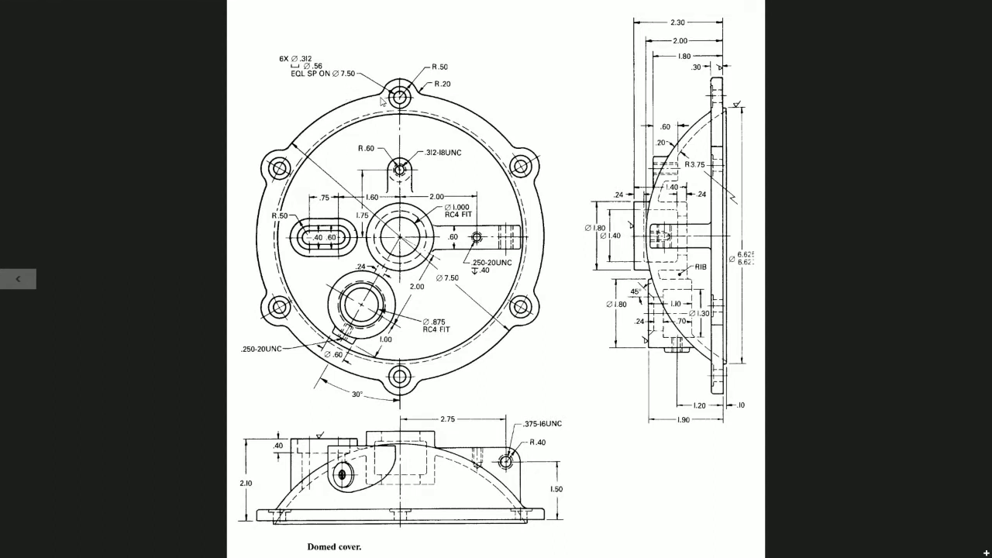
pyautogui.hotkey('alt', 'Tab')
pyautogui.click(116, 126)
pyautogui.click(113, 137)
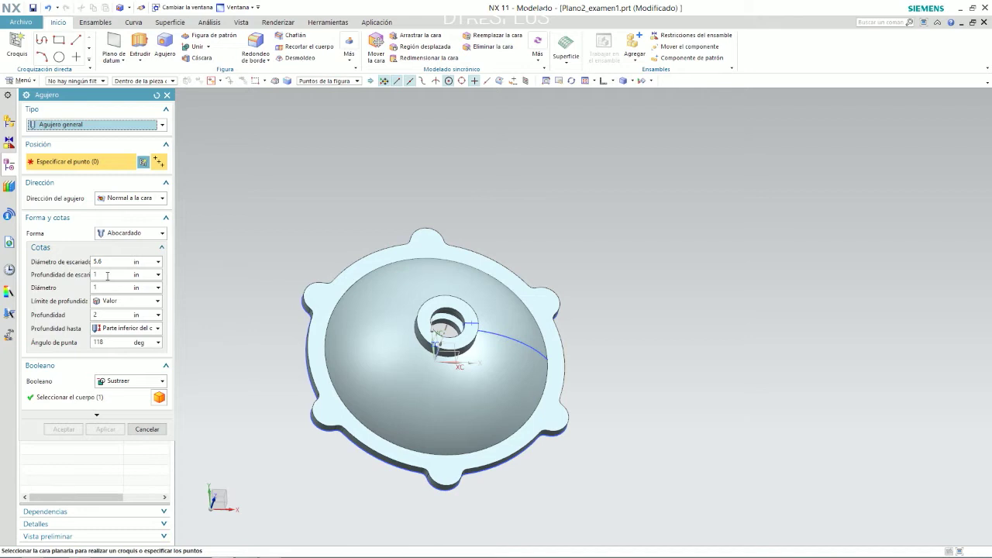
# Review the hole's depth reference options, check the reference drawing, and set the counterbore depth to 0.05 in
pyautogui.click(113, 328)
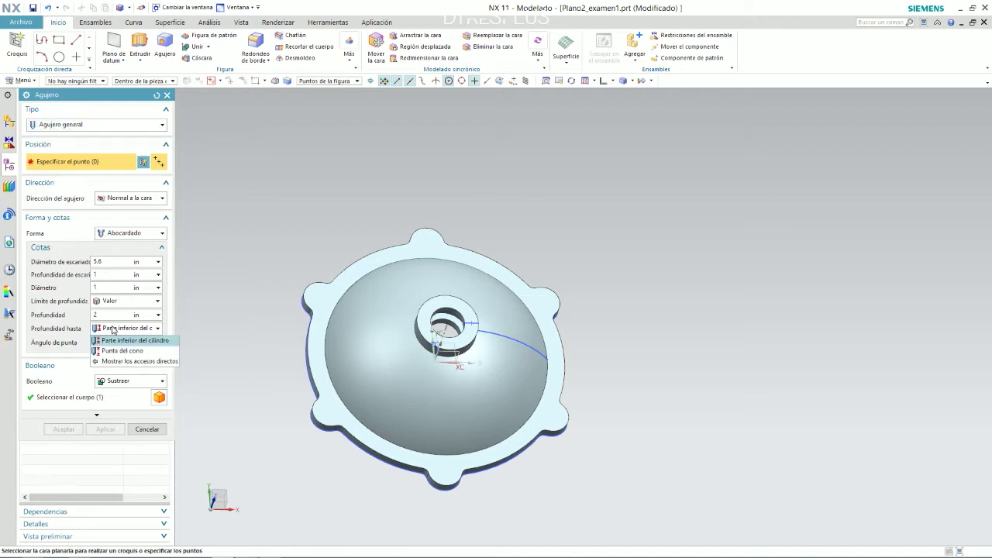
pyautogui.click(113, 329)
pyautogui.hotkey('alt', 'Tab')
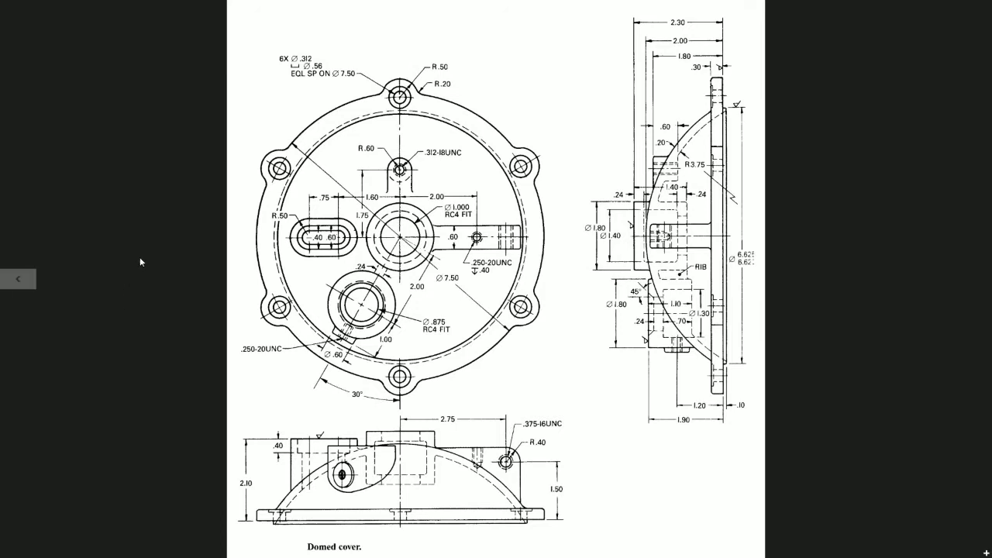
pyautogui.hotkey('alt', 'Tab')
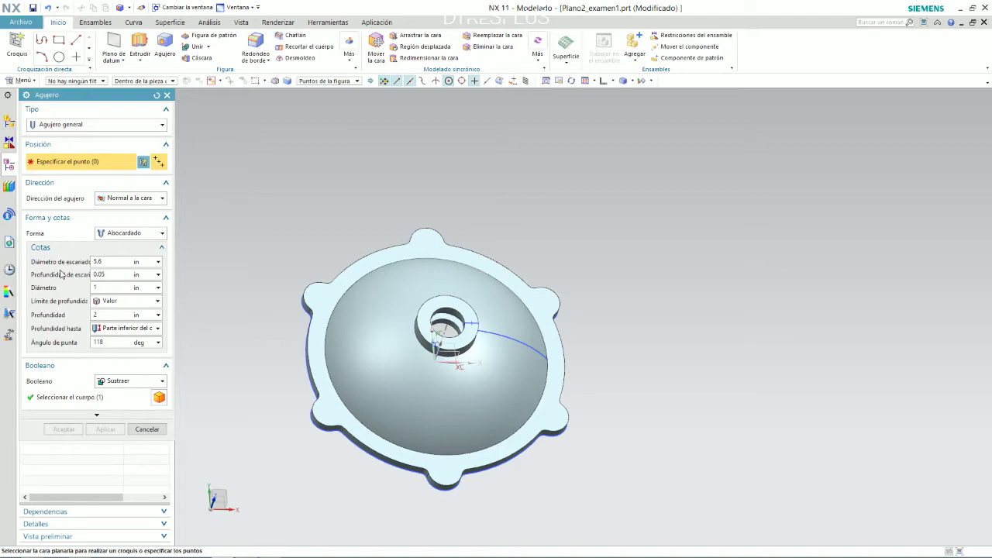
# Set the counterbored hole's diameter to 0.3 in and check the hole callout in the reference drawing
pyautogui.click(118, 288)
pyautogui.press('BackSpace')
pyautogui.write('0.3')
pyautogui.press('Return')
pyautogui.hotkey('alt', 'Tab')
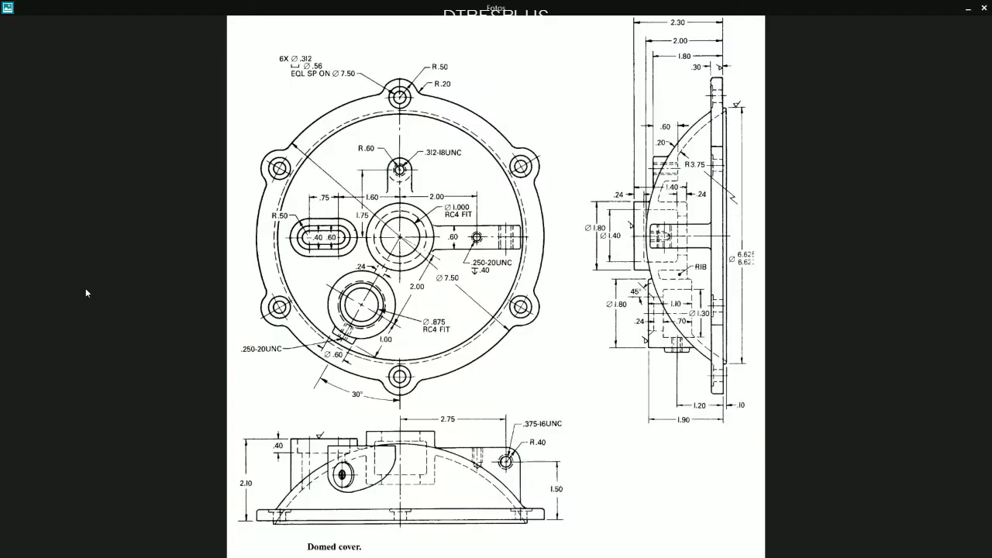
pyautogui.hotkey('alt', 'Tab')
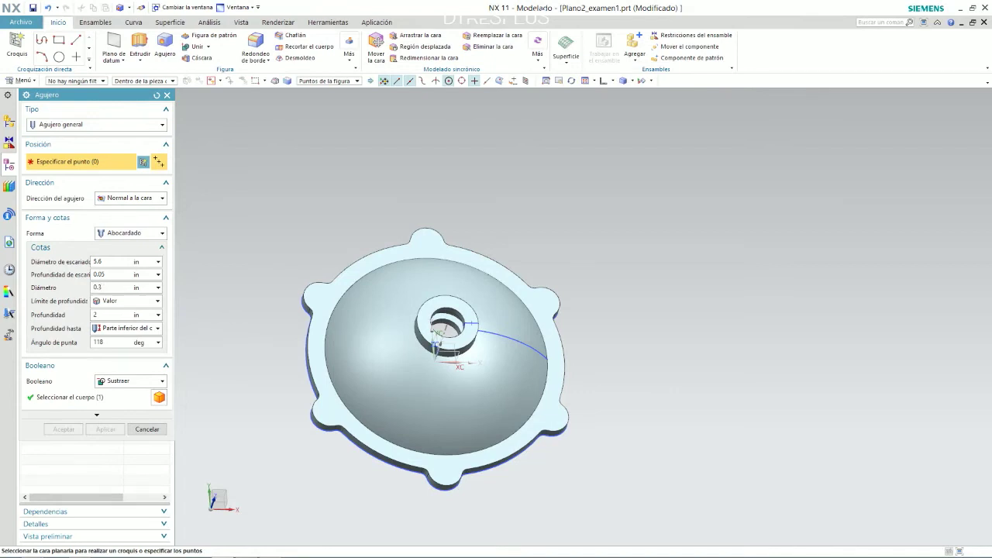
# Set the hole diameter to 0.312 in with a through-body depth limit and position it at the arc centre of the flange's upper lobe
pyautogui.write('12')
pyautogui.click(133, 305)
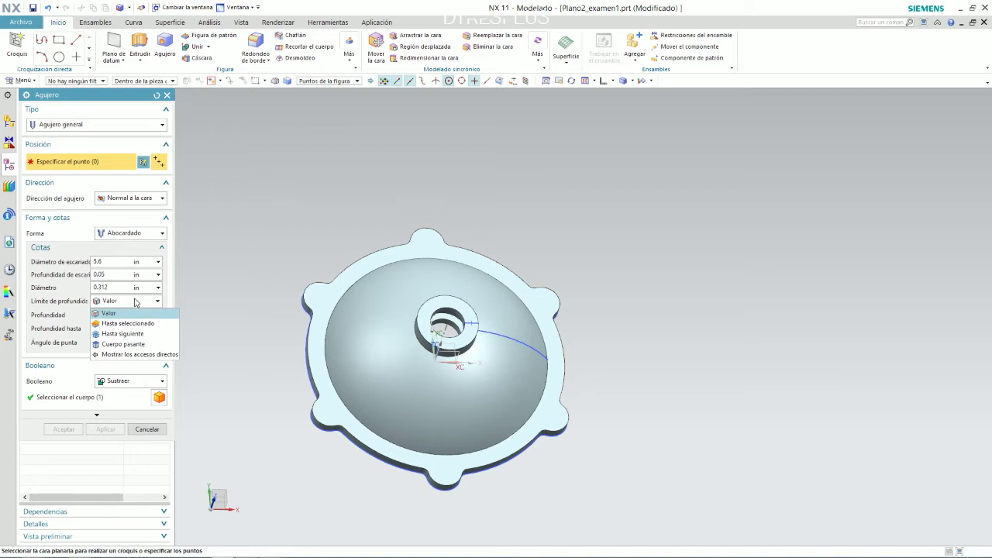
pyautogui.click(136, 343)
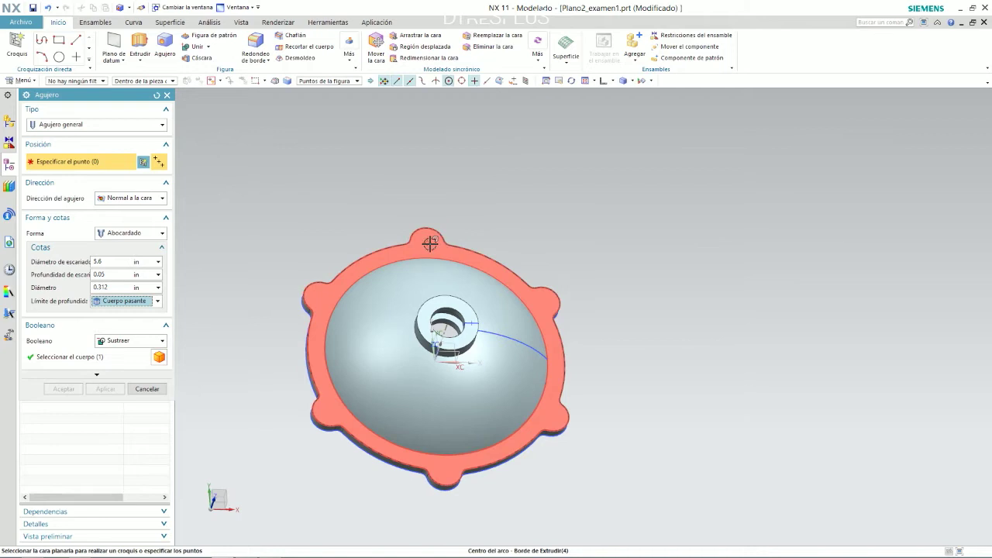
pyautogui.moveTo(450, 210); pyautogui.dragTo(419, 199, button='middle')
pyautogui.click(418, 199)
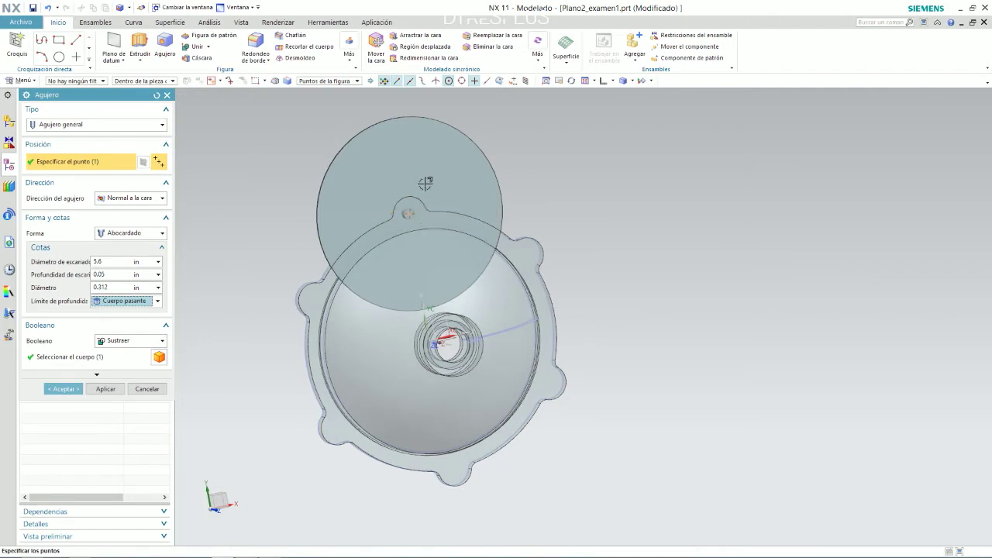
# Set the counterbore diameter of the flange hole to 0.56 in
pyautogui.moveTo(449, 182); pyautogui.dragTo(325, 232, button='middle')
pyautogui.moveTo(110, 261); pyautogui.dragTo(68, 264)
pyautogui.write('0.38')
pyautogui.press('Return')
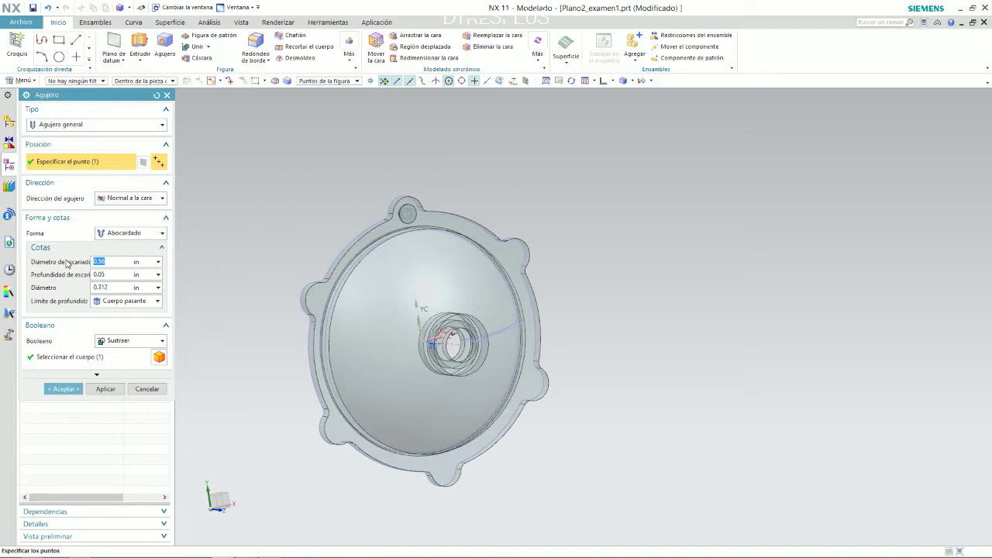
# Add the arc centres of the other five flange lobes as hole positions and create the counterbored holes
pyautogui.click(528, 246)
pyautogui.click(546, 379)
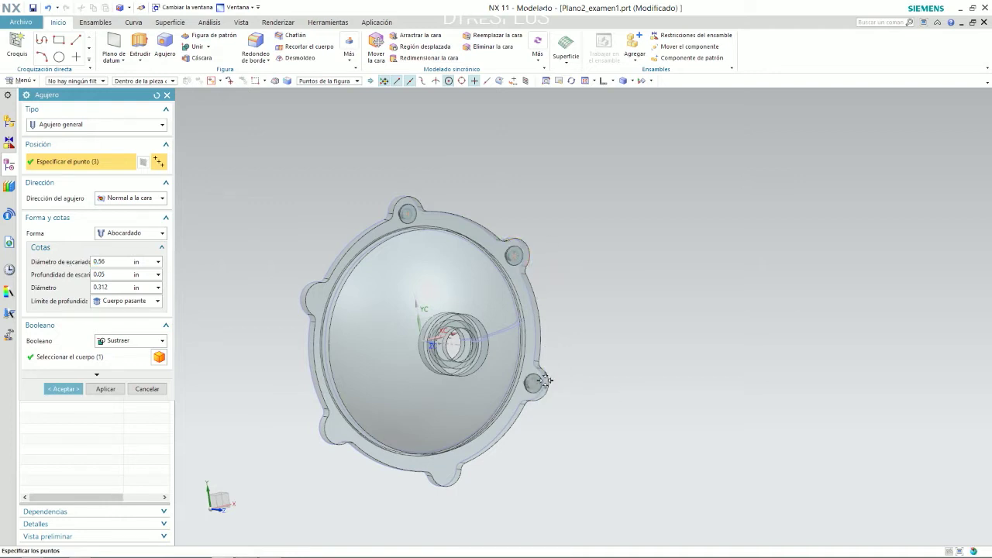
pyautogui.click(444, 468)
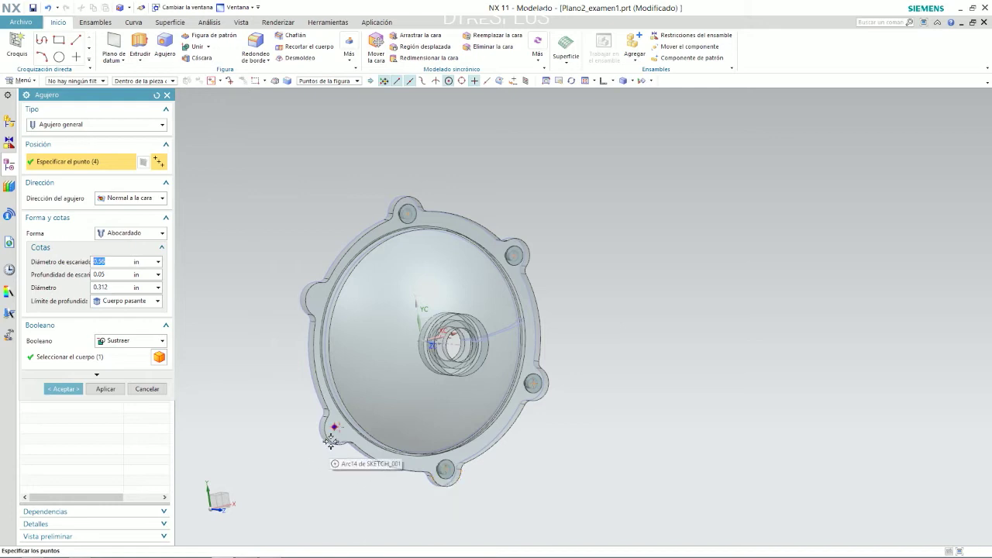
pyautogui.click(331, 437)
pyautogui.click(308, 301)
pyautogui.moveTo(316, 303); pyautogui.dragTo(383, 274, button='middle')
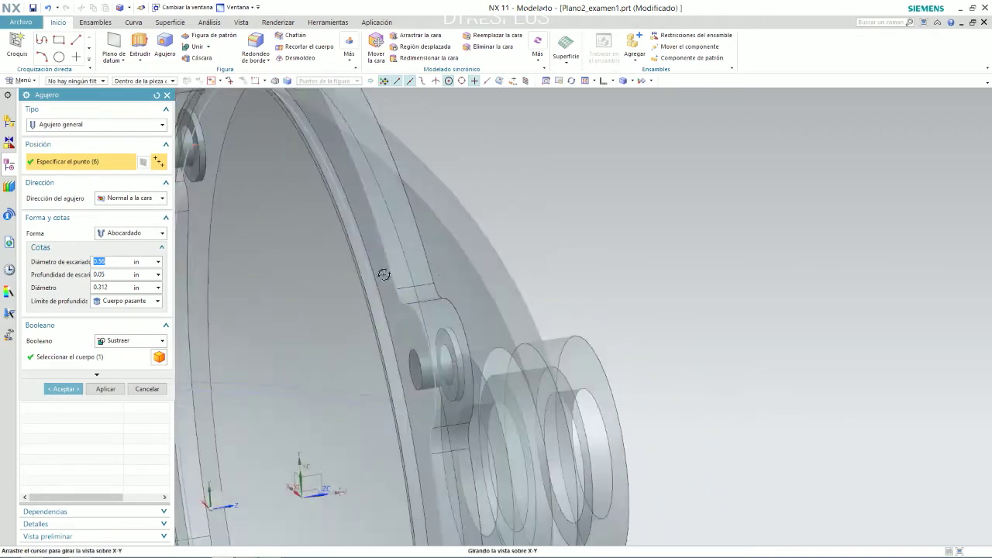
pyautogui.press('Home')
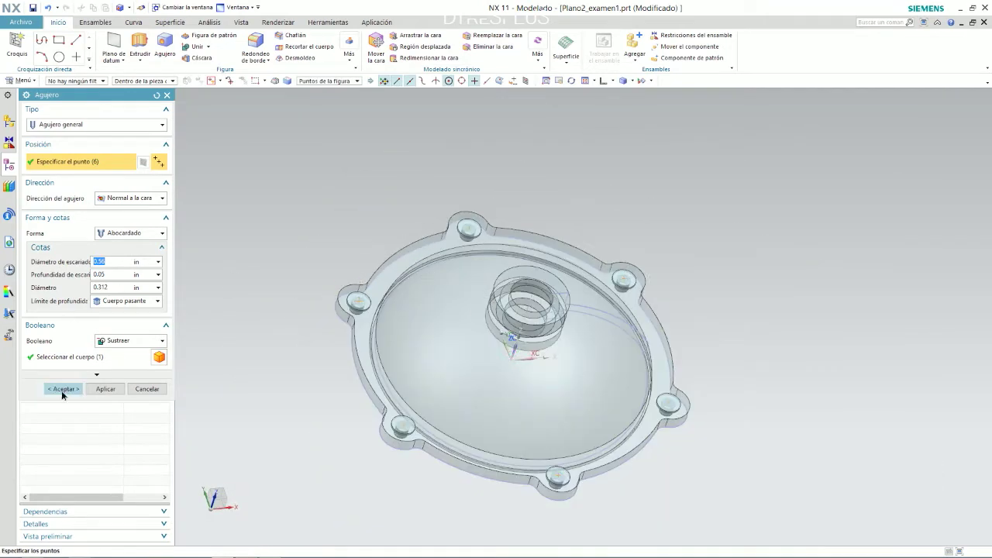
pyautogui.click(62, 390)
# Compare the six-hole flange with the reference drawing and save the part
pyautogui.moveTo(478, 193); pyautogui.dragTo(634, 255, button='middle')
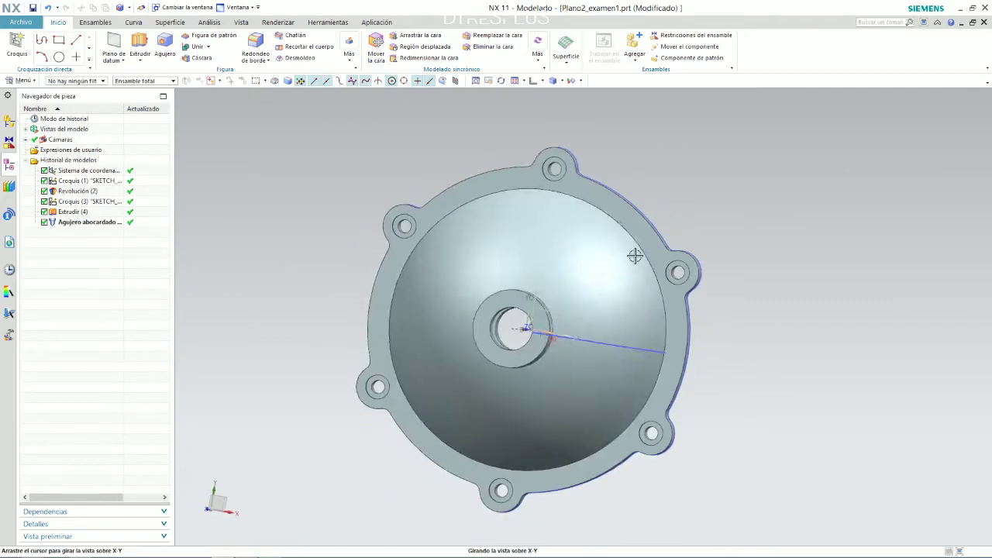
pyautogui.hotkey('alt', 'Tab')
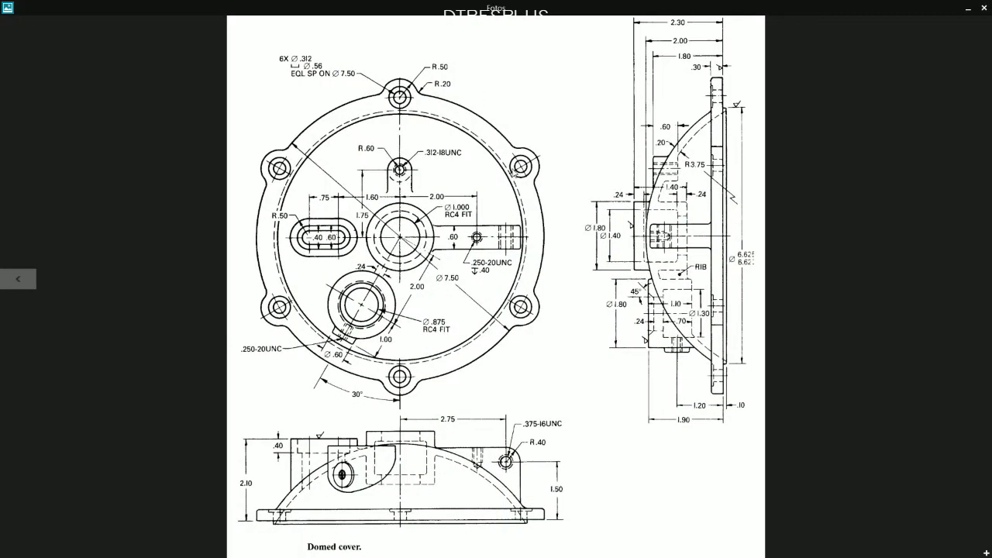
pyautogui.hotkey('alt', 'Tab')
pyautogui.hotkey('ctrl', 's')
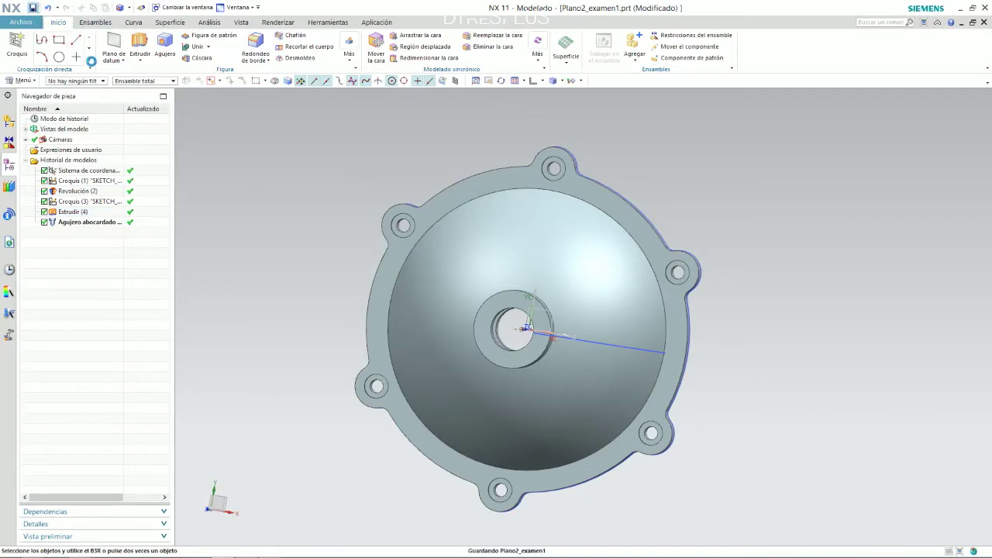
# Hide the flange sketch SKETCH_001 and the dome's revolve sketch
pyautogui.moveTo(495, 364); pyautogui.dragTo(627, 237, button='middle')
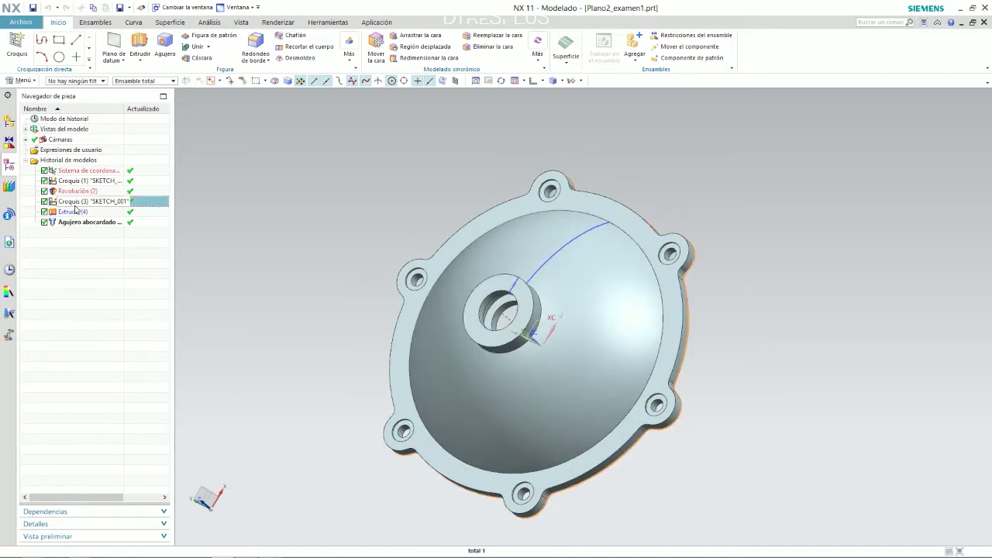
pyautogui.rightClick(76, 204)
pyautogui.click(78, 211)
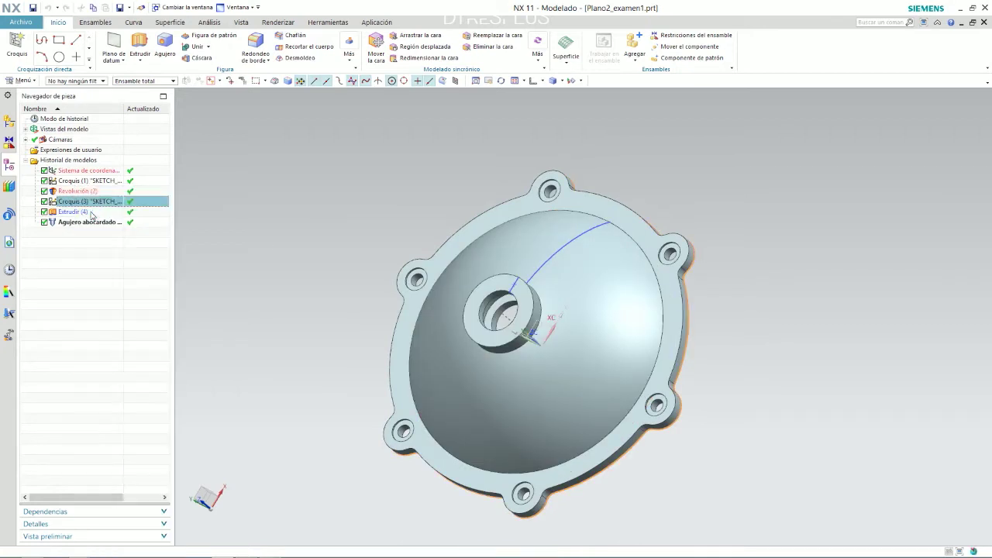
pyautogui.click(76, 184)
pyautogui.rightClick(76, 186)
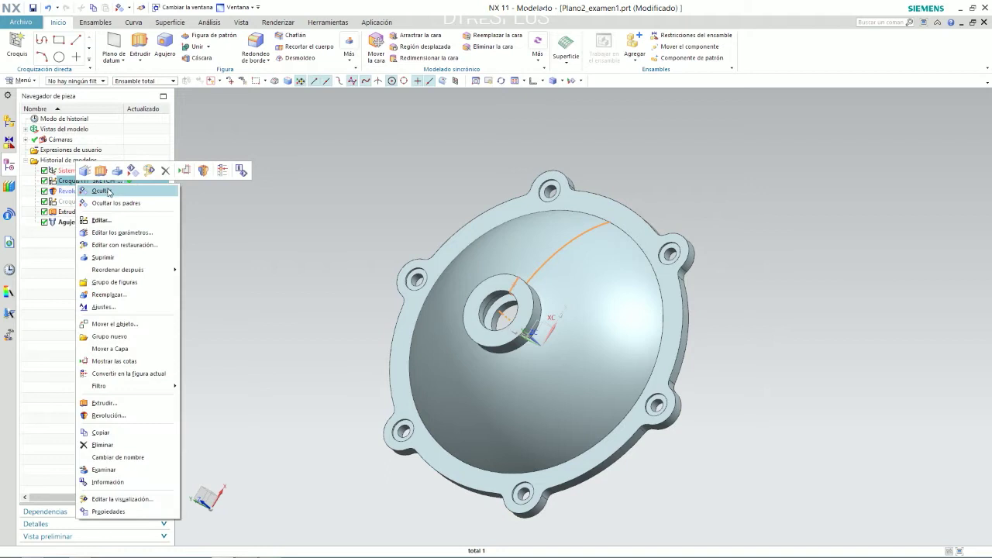
pyautogui.click(110, 192)
# Examine the remaining dome features in the reference drawing and compare them with the model from above and from an angle
pyautogui.moveTo(439, 223)
pyautogui.mouseDown(button='middle')
pyautogui.moveTo(565, 201)
pyautogui.moveTo(559, 228)
pyautogui.mouseUp(button='middle')
pyautogui.hotkey('alt', 'Tab')
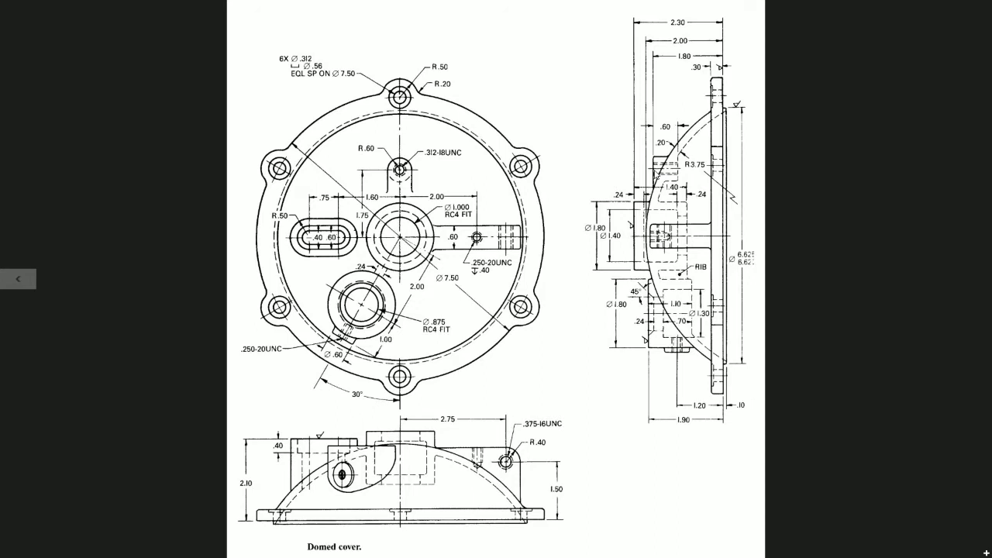
pyautogui.press('XF86AudioLowerVolume')
pyautogui.press('Left')
pyautogui.press('Right')
pyautogui.hotkey('alt', 'Tab')
pyautogui.moveTo(351, 239); pyautogui.dragTo(547, 96, button='middle')
pyautogui.click(543, 82)
pyautogui.click(550, 94)
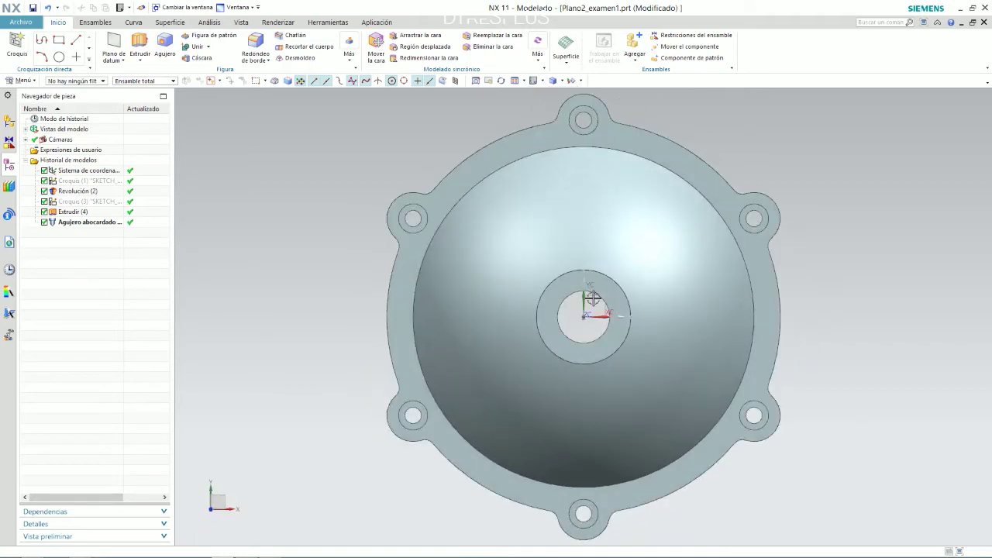
pyautogui.moveTo(653, 294); pyautogui.dragTo(651, 244, button='middle')
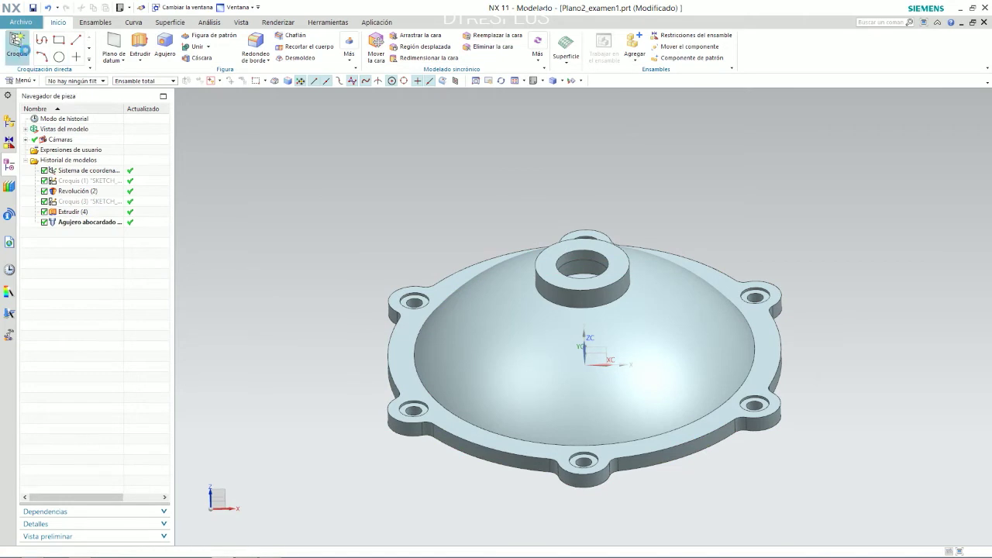
pyautogui.click(16, 46)
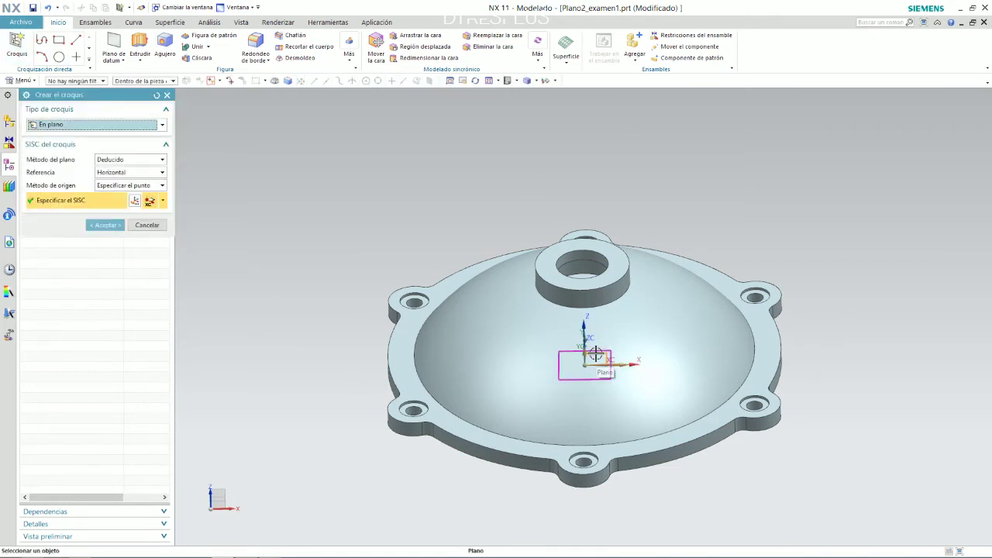
pyautogui.middleClick(596, 357)
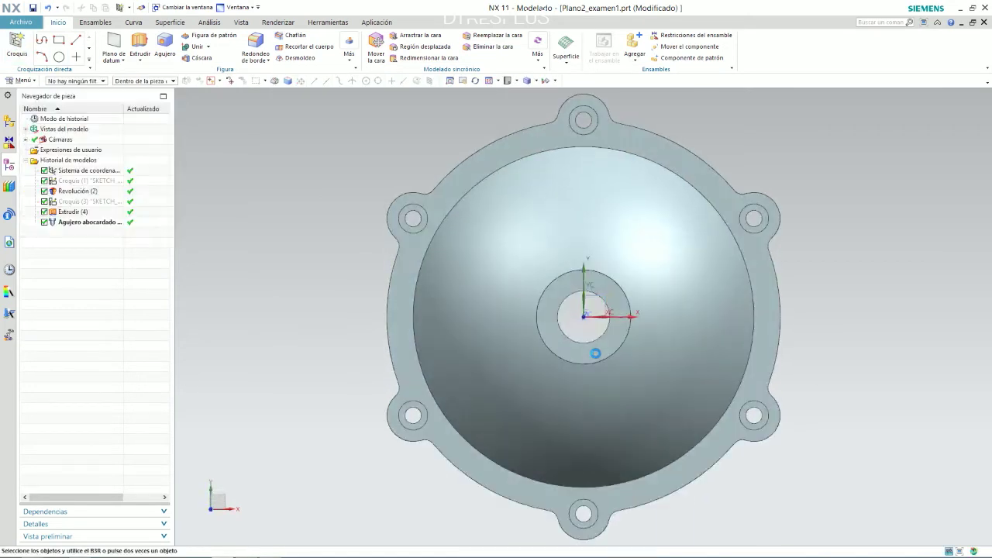
pyautogui.click(36, 59)
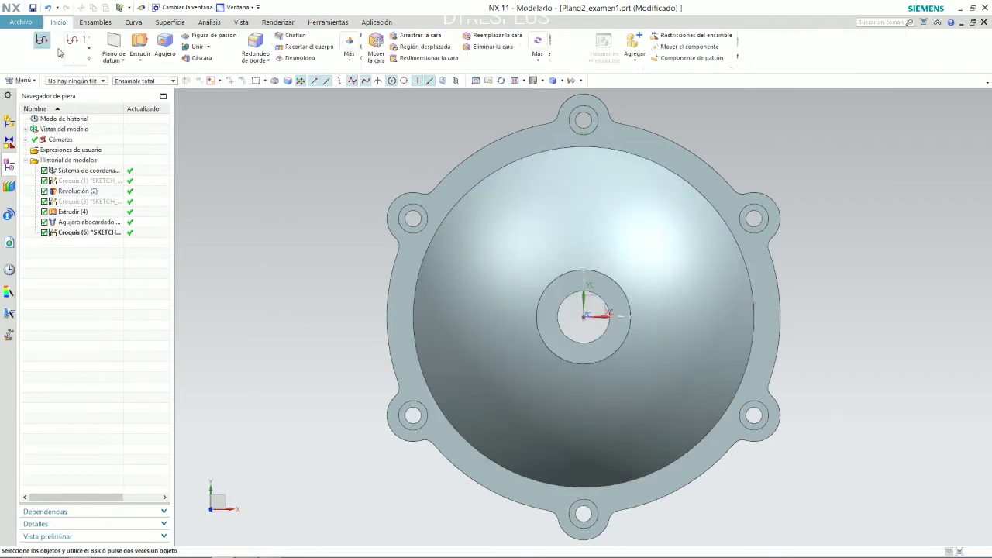
pyautogui.click(85, 233)
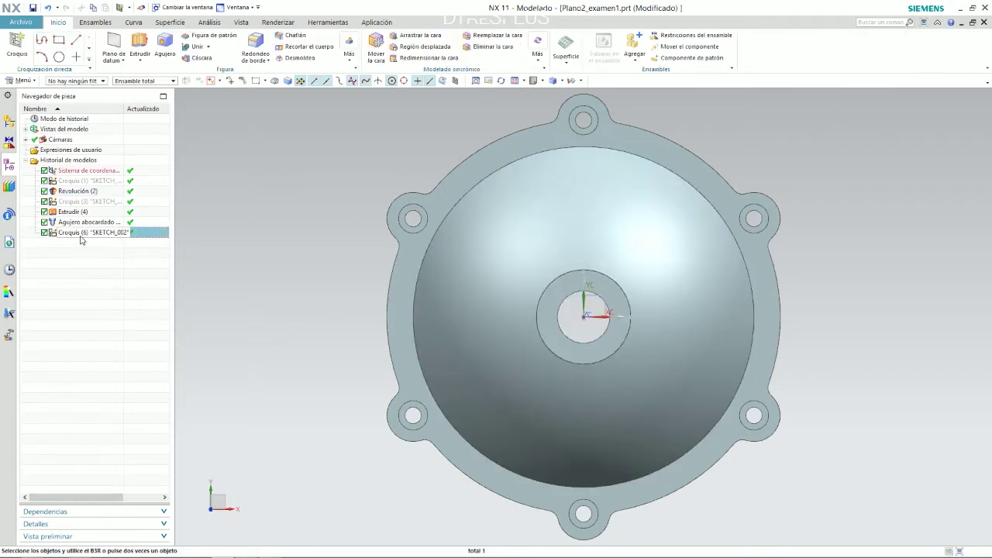
pyautogui.press('Delete')
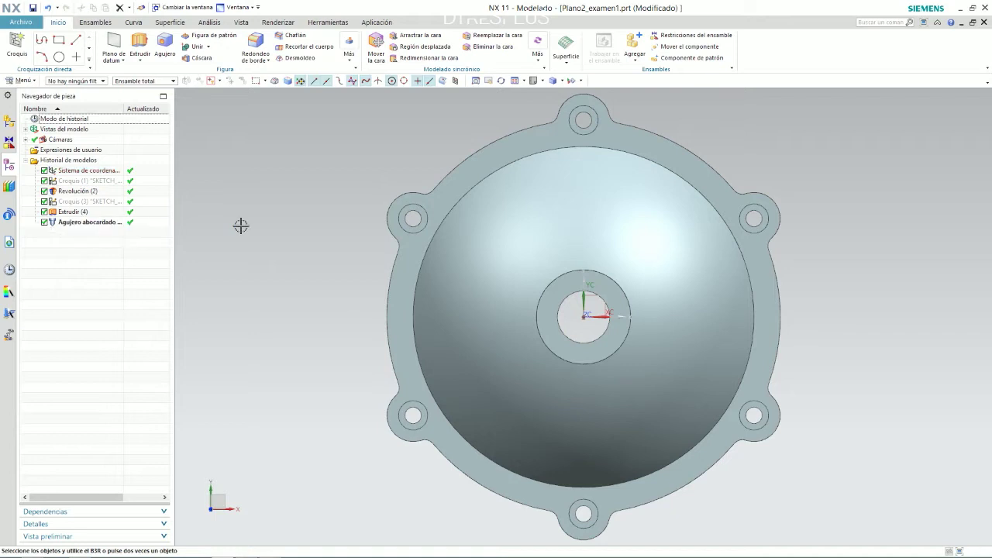
# Create a new sketch on the XZ plane of the datum coordinate system
pyautogui.click(17, 47)
pyautogui.moveTo(669, 261); pyautogui.dragTo(624, 316, button='middle')
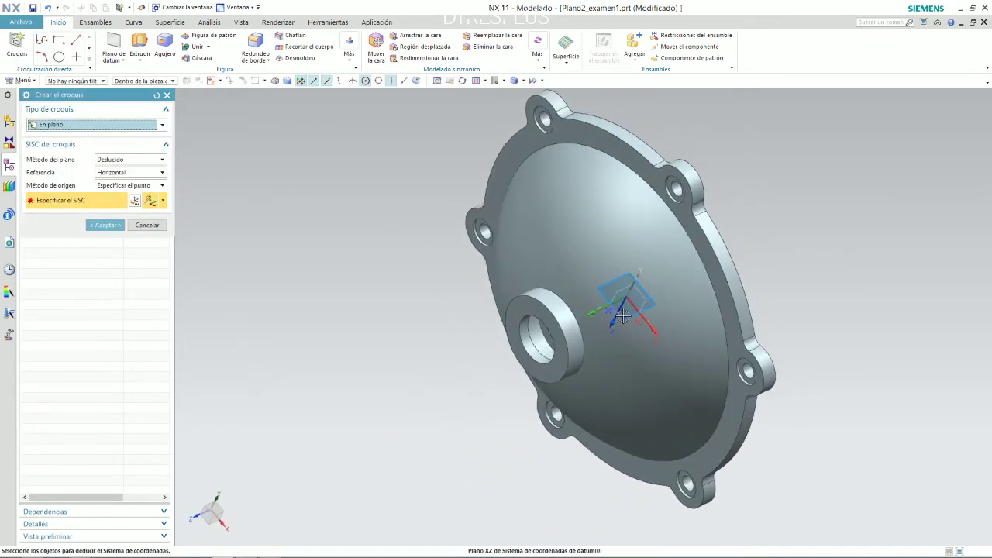
pyautogui.click(623, 316)
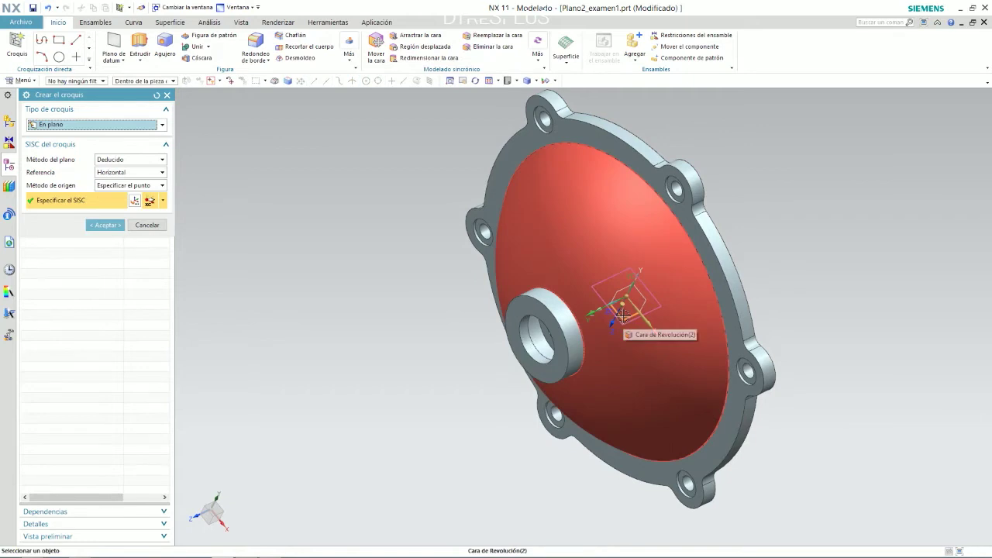
pyautogui.middleClick(623, 315)
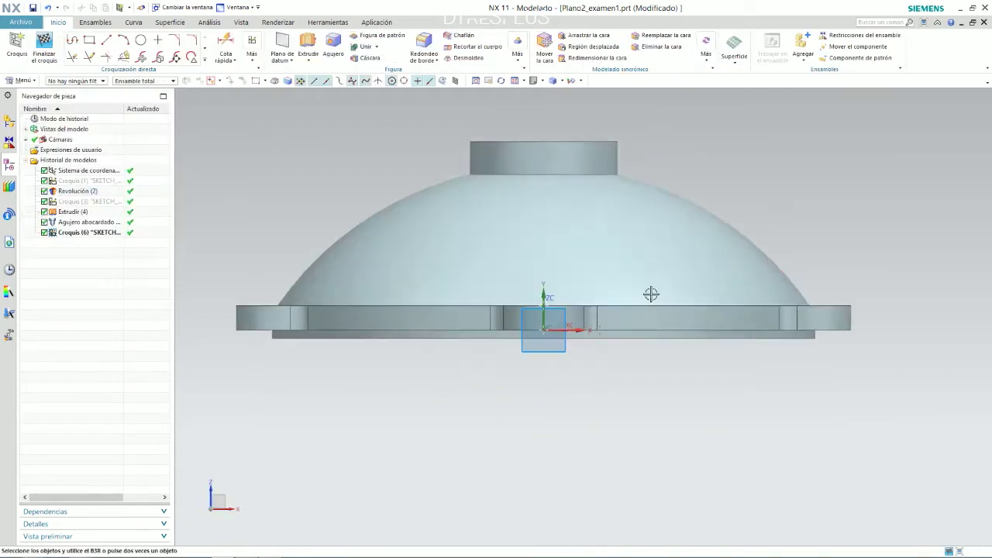
# Sketch a circle about 0.58 in in diameter, centred about 2.58 in across and 1.59 in above the origin, and check the rib in the reference drawing
pyautogui.press('o')
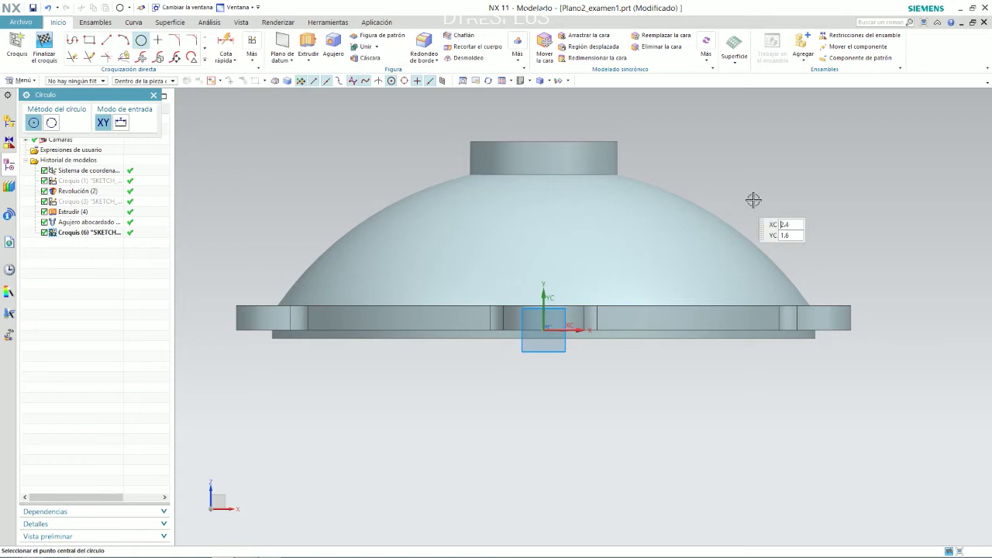
pyautogui.click(753, 200)
pyautogui.click(772, 214)
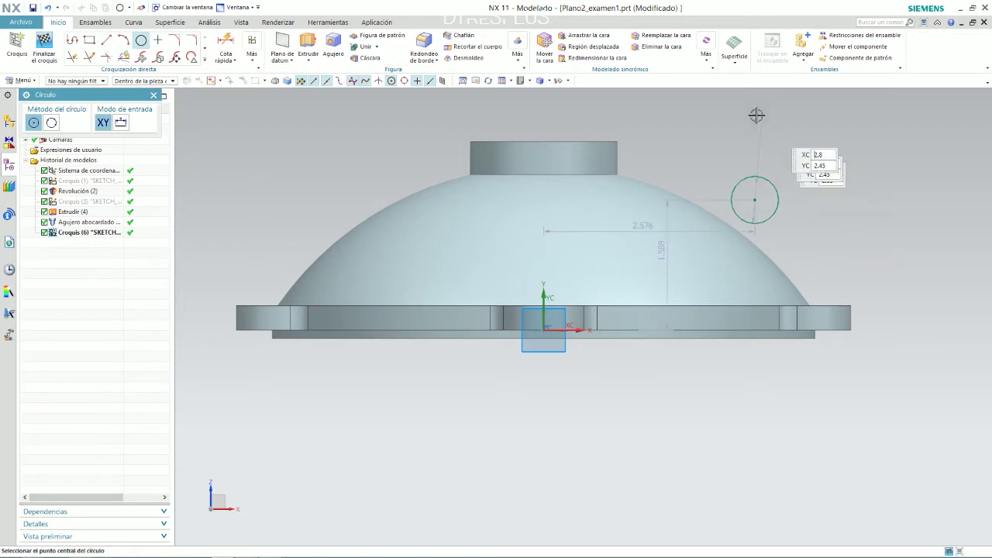
pyautogui.hotkey('alt', 'Tab')
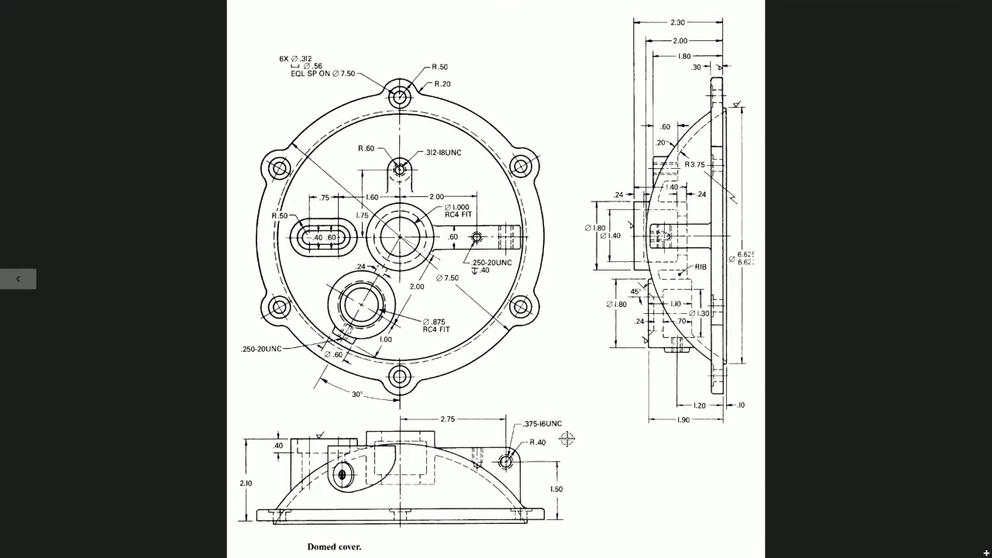
pyautogui.hotkey('alt', 'Tab')
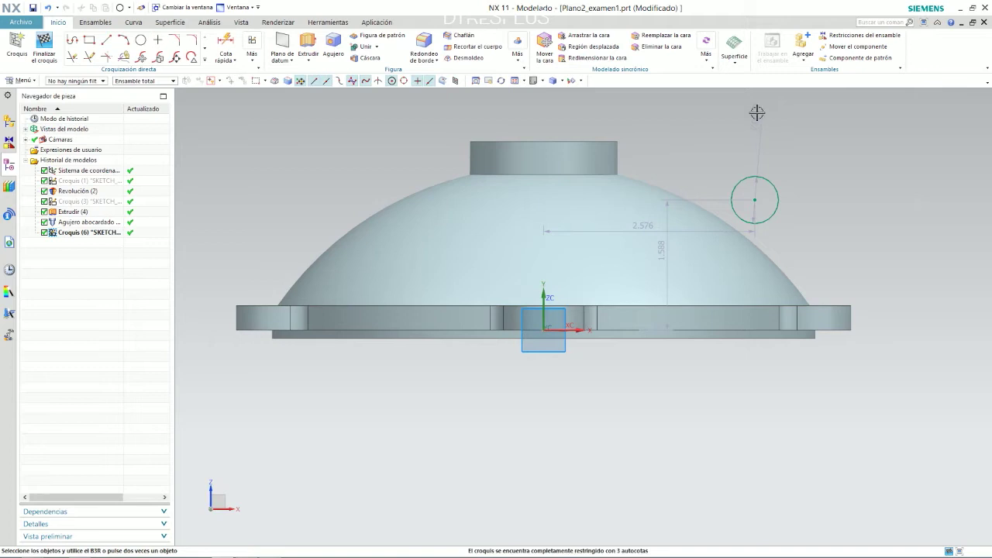
# Change the circle's diameter dimension to a radial one and set it to 0.4 in
pyautogui.doubleClick(757, 108)
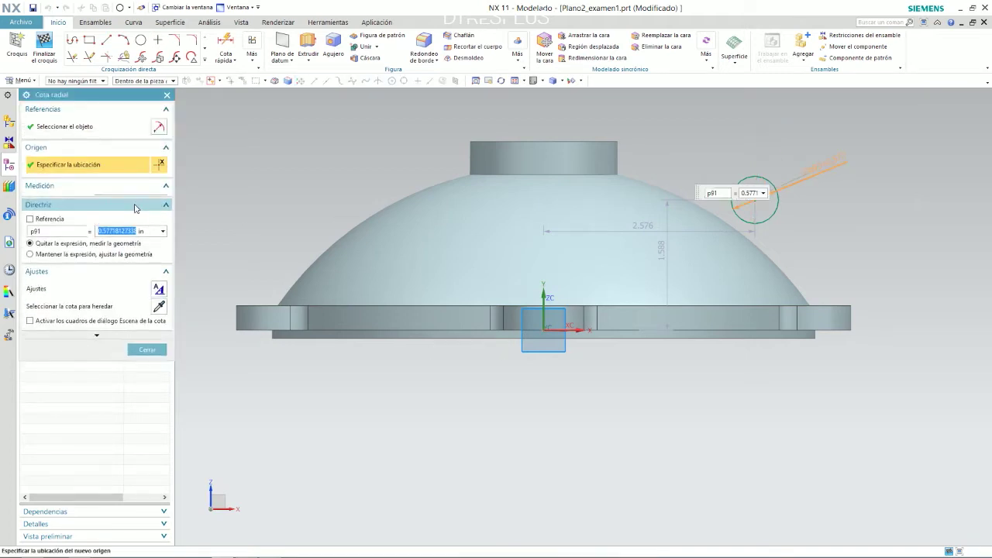
pyautogui.click(133, 203)
pyautogui.click(115, 212)
pyautogui.doubleClick(124, 247)
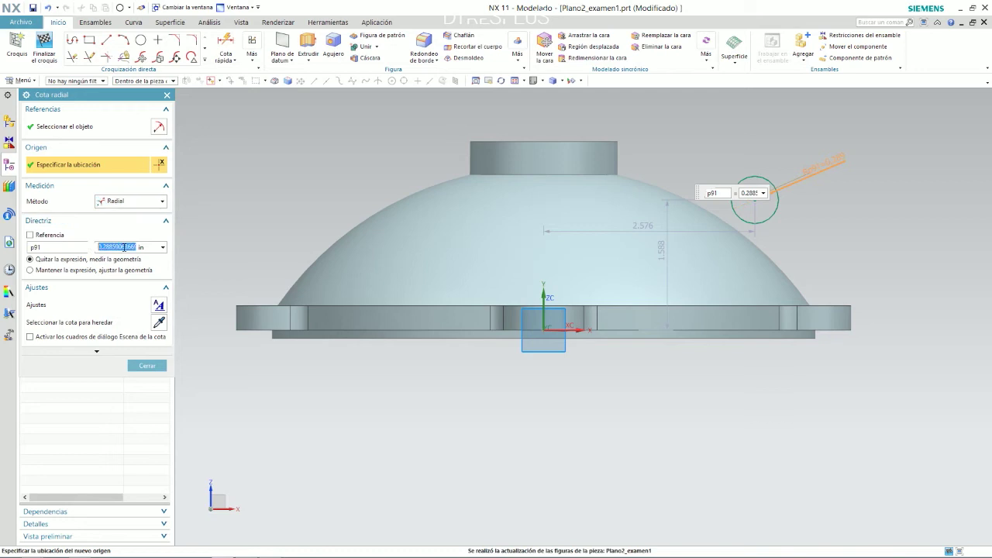
pyautogui.write('0.4')
pyautogui.press('Return')
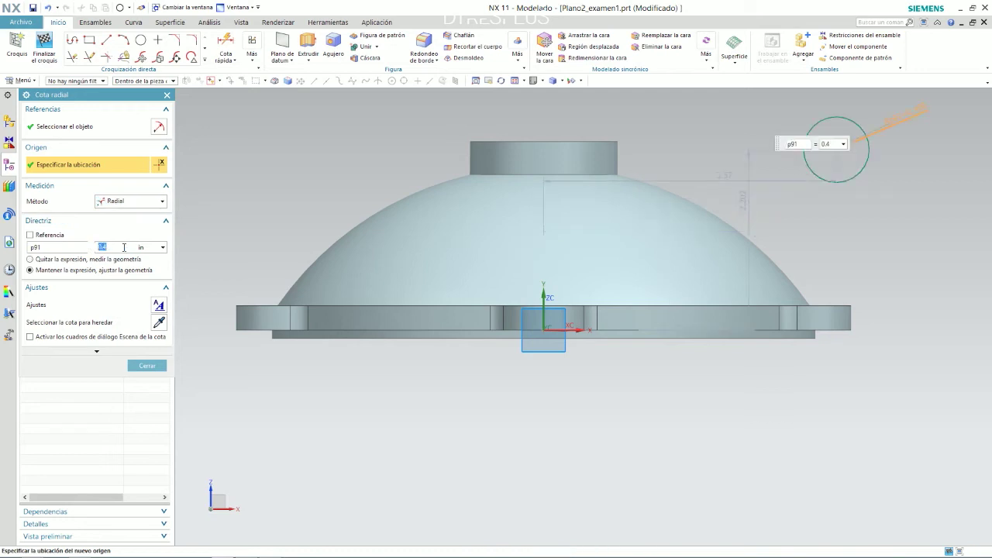
# Check the rib height in the reference drawing and dimension the circle's centre 1.5 in vertically above the sketch's horizontal axis
pyautogui.hotkey('alt', 'Tab')
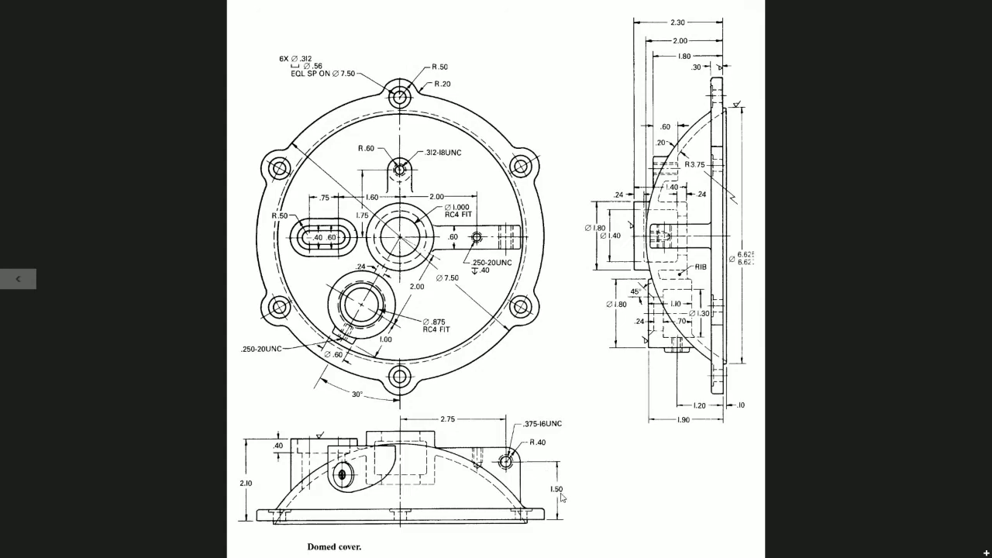
pyautogui.hotkey('alt', 'Tab')
pyautogui.scroll(2, 856, 204)
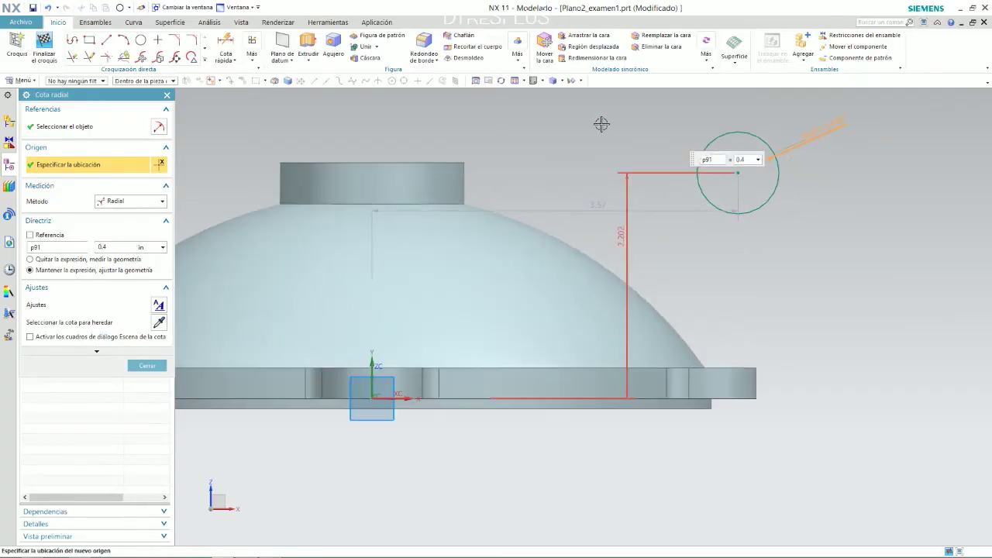
pyautogui.click(225, 44)
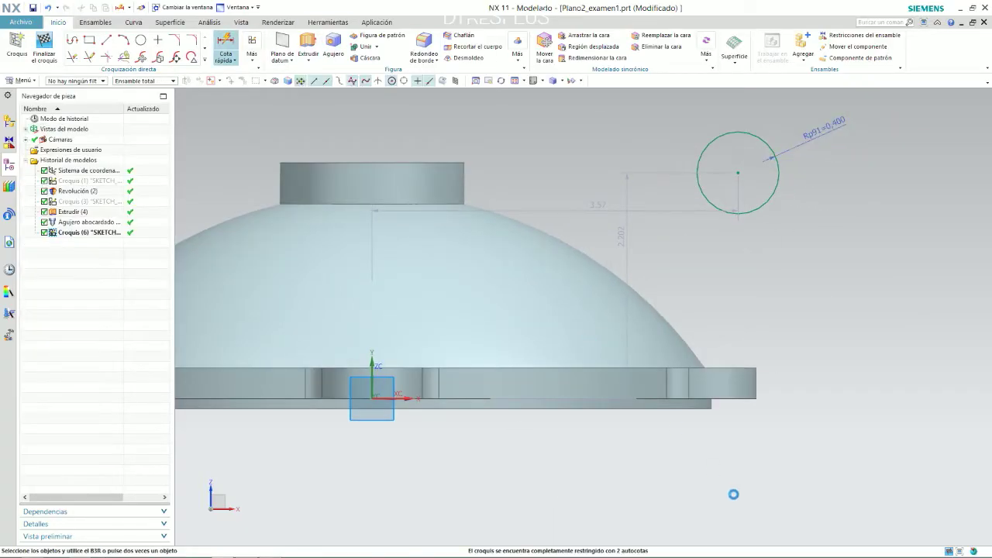
pyautogui.click(738, 398)
pyautogui.click(739, 172)
pyautogui.click(886, 265)
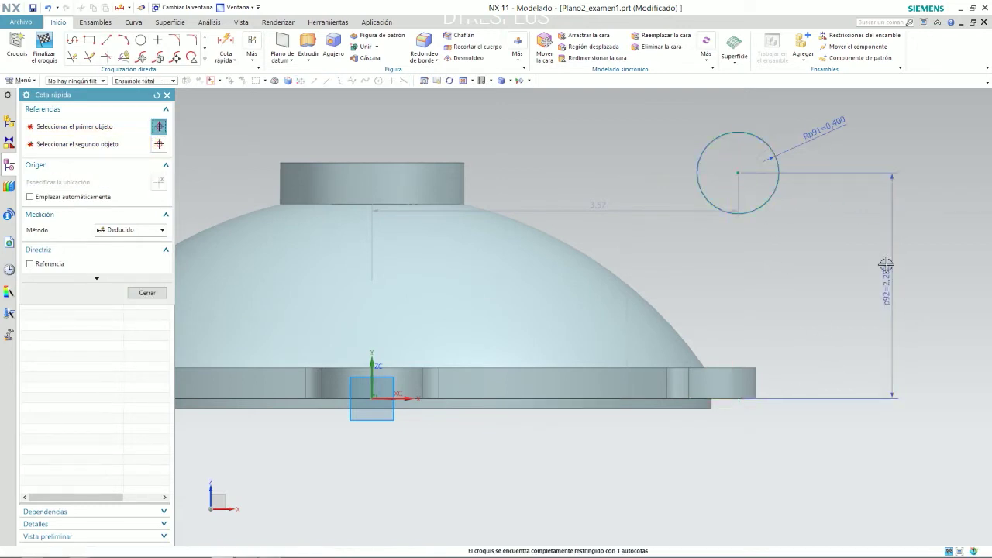
pyautogui.hotkey('alt', 'Tab')
pyautogui.hotkey('alt', 'Tab')
pyautogui.write('1.5')
pyautogui.press('Return')
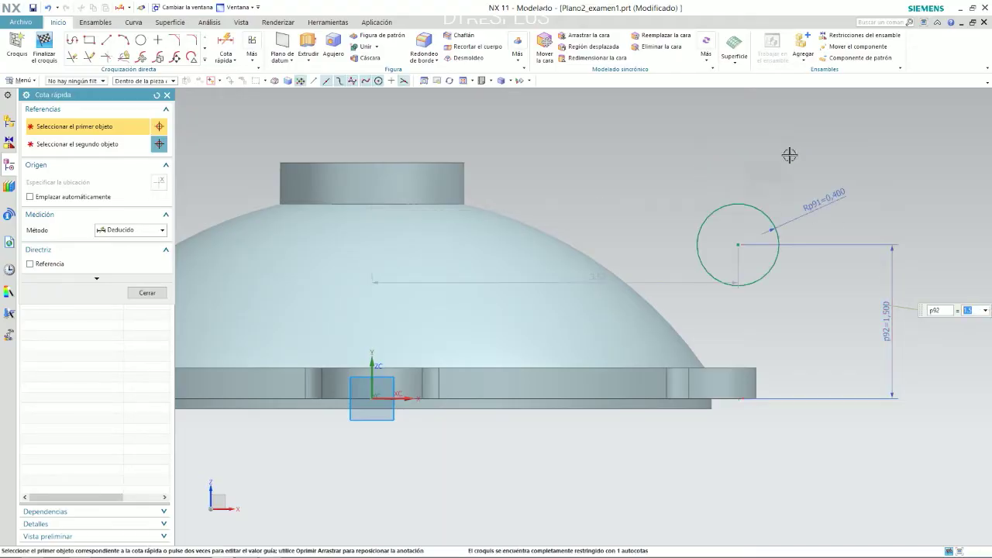
# Check the rib's horizontal offset in the reference drawing and dimension the circle's centre 2.75 in from the sketch's vertical axis
pyautogui.hotkey('alt', 'Tab')
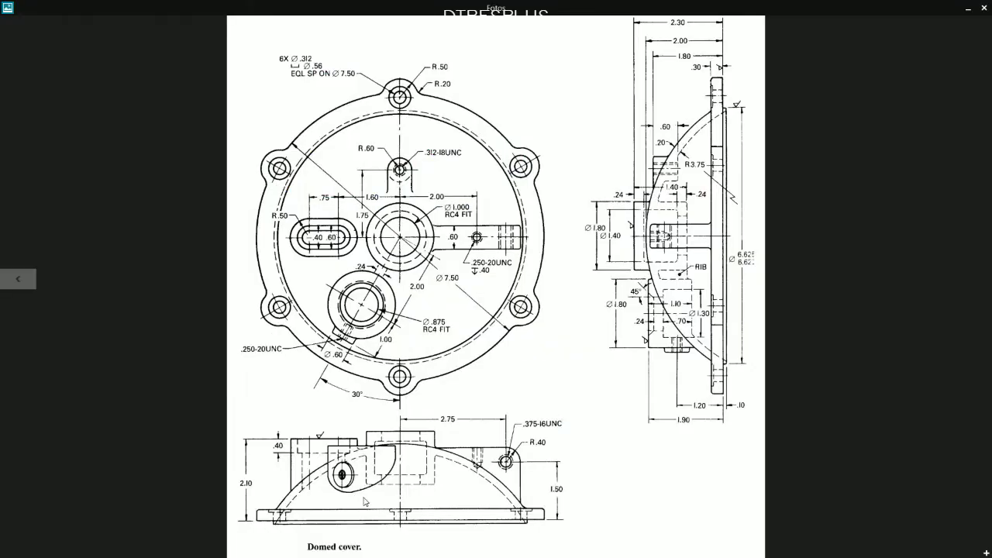
pyautogui.hotkey('alt', 'Tab')
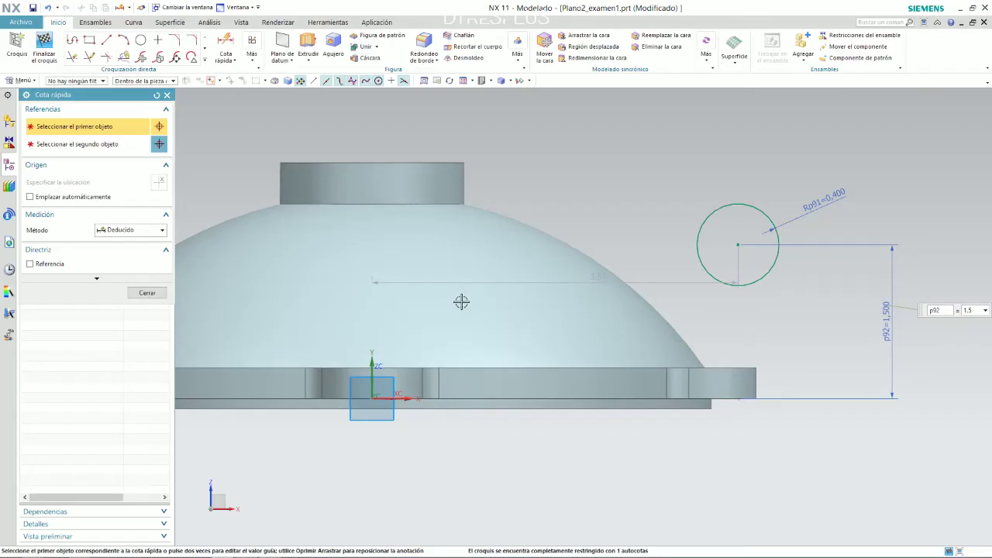
pyautogui.click(372, 361)
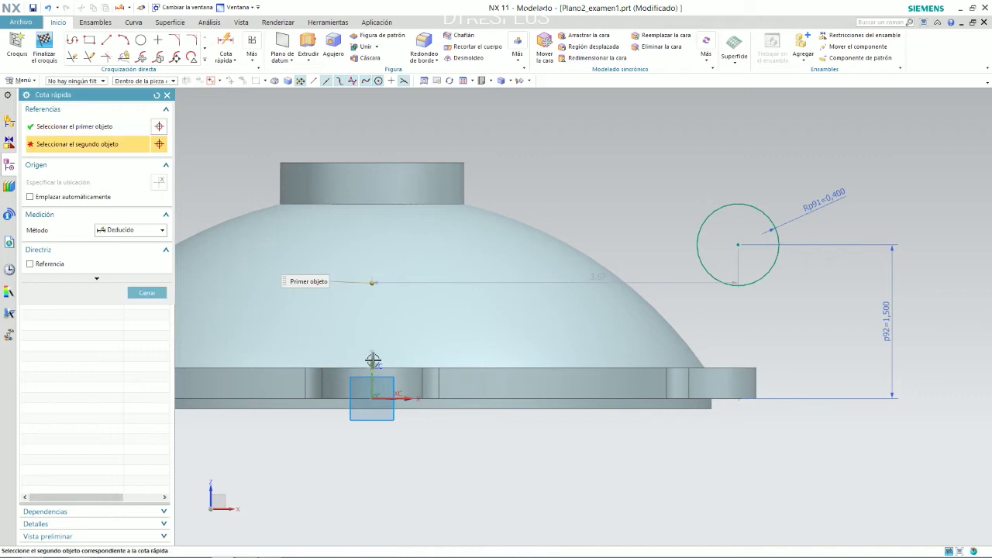
pyautogui.click(735, 245)
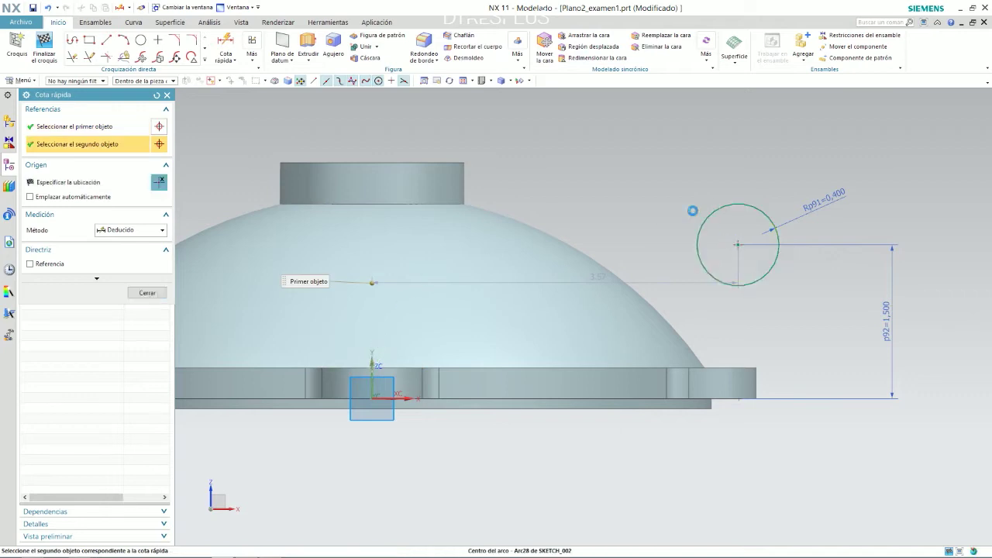
pyautogui.click(584, 136)
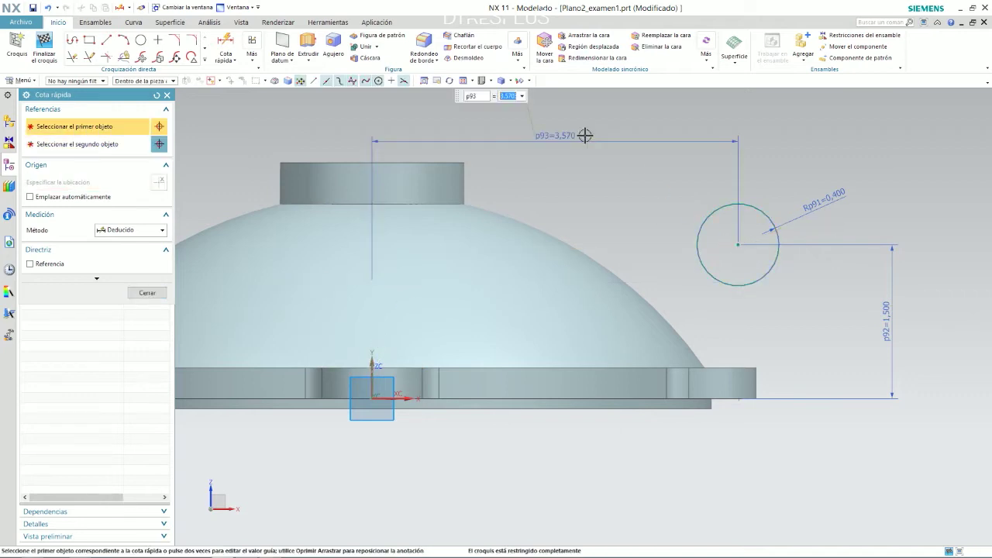
pyautogui.write('2.75')
pyautogui.press('Return')
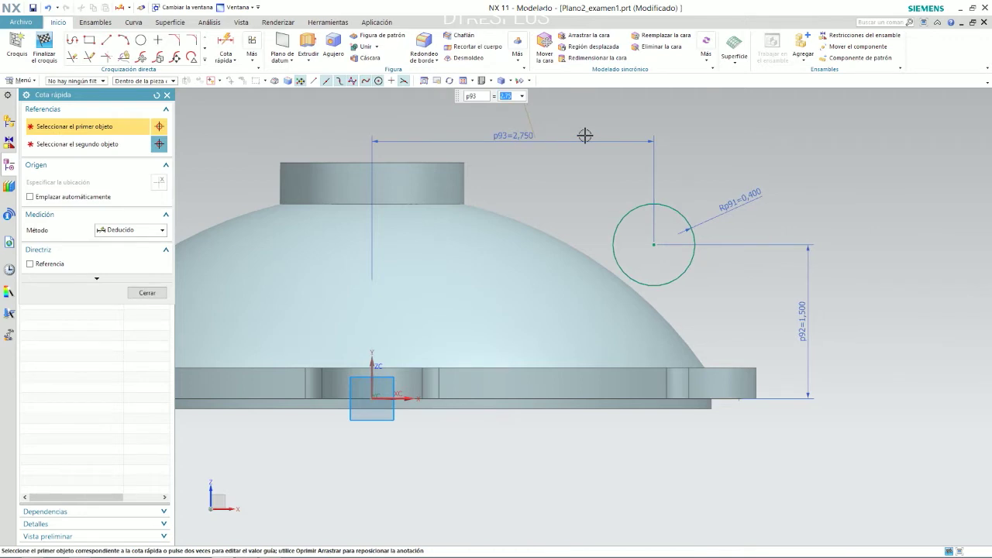
pyautogui.middleClick(535, 187)
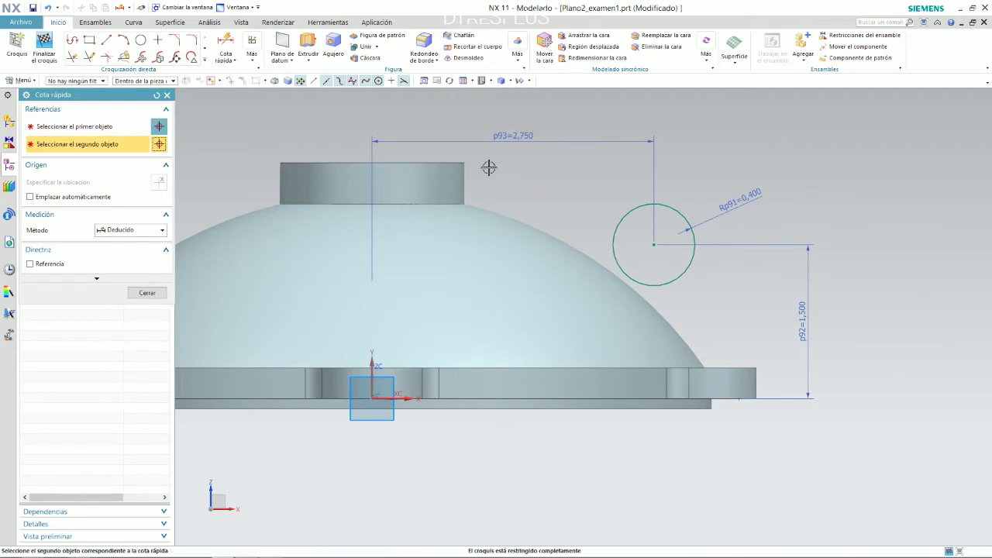
# Sketch a horizontal line about 2.7 in long above the circle and a vertical line about 2.55 in long just outside it
pyautogui.click(106, 40)
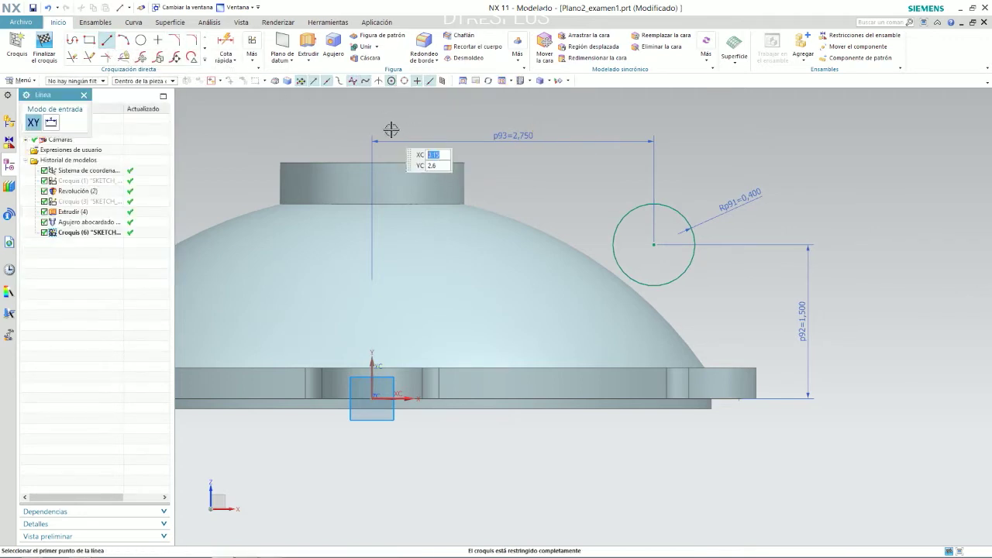
pyautogui.click(433, 132)
pyautogui.click(710, 132)
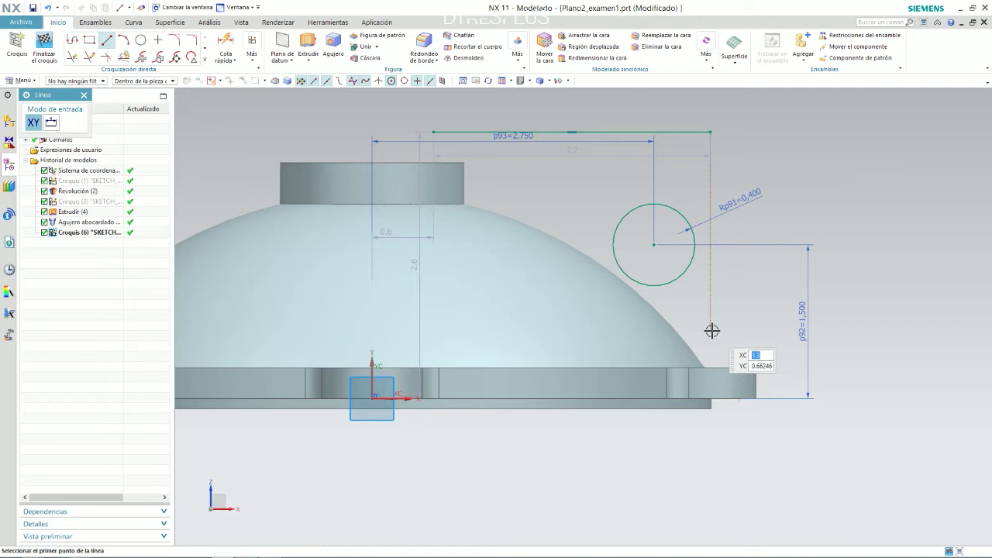
pyautogui.click(712, 189)
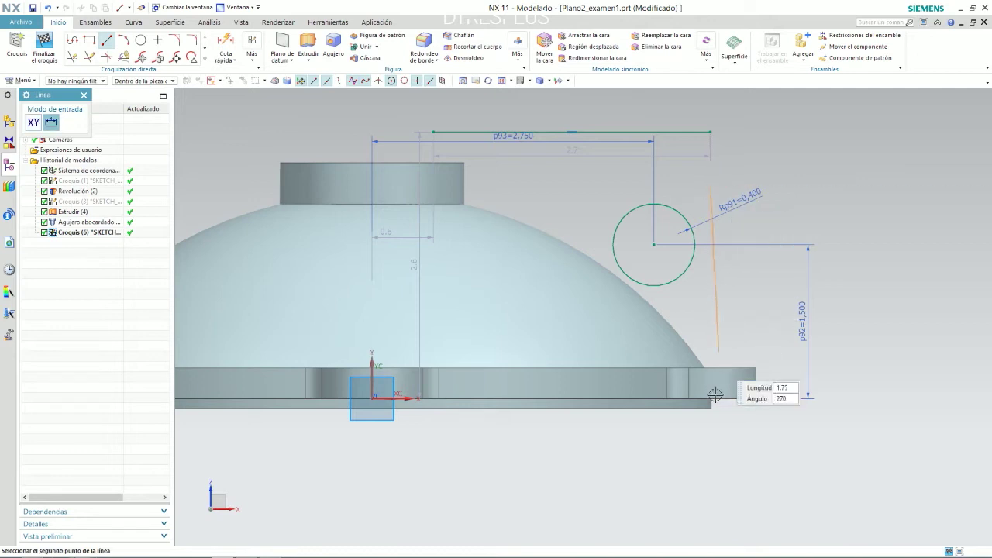
pyautogui.click(709, 449)
pyautogui.press('Escape')
# Constrain the horizontal line tangent to the top of the circle
pyautogui.click(685, 131)
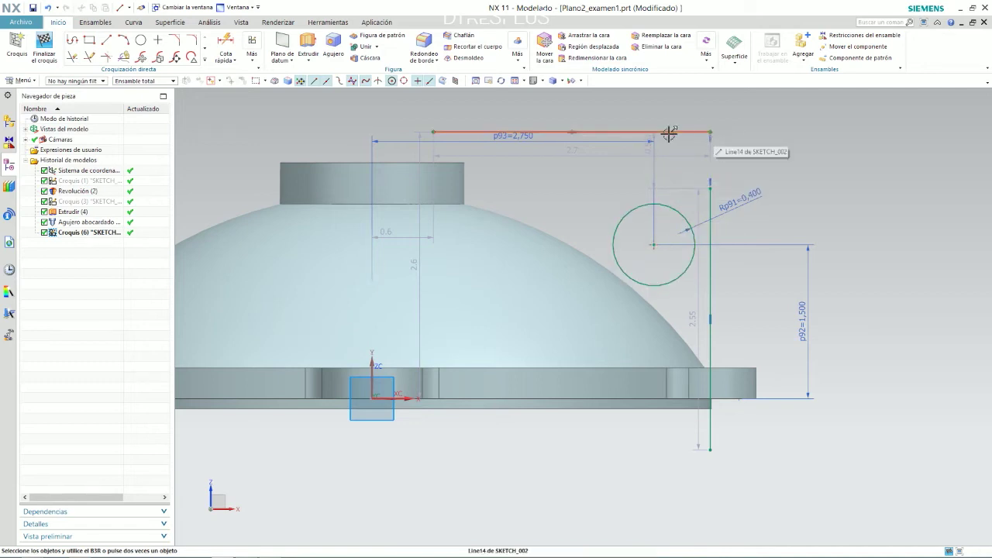
pyautogui.click(653, 245)
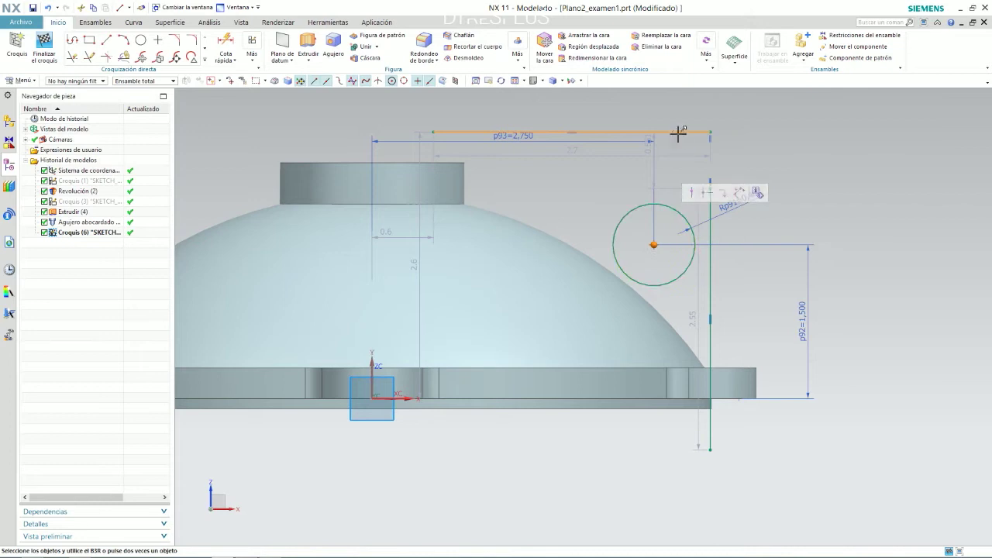
pyautogui.click(681, 219)
pyautogui.click(678, 131)
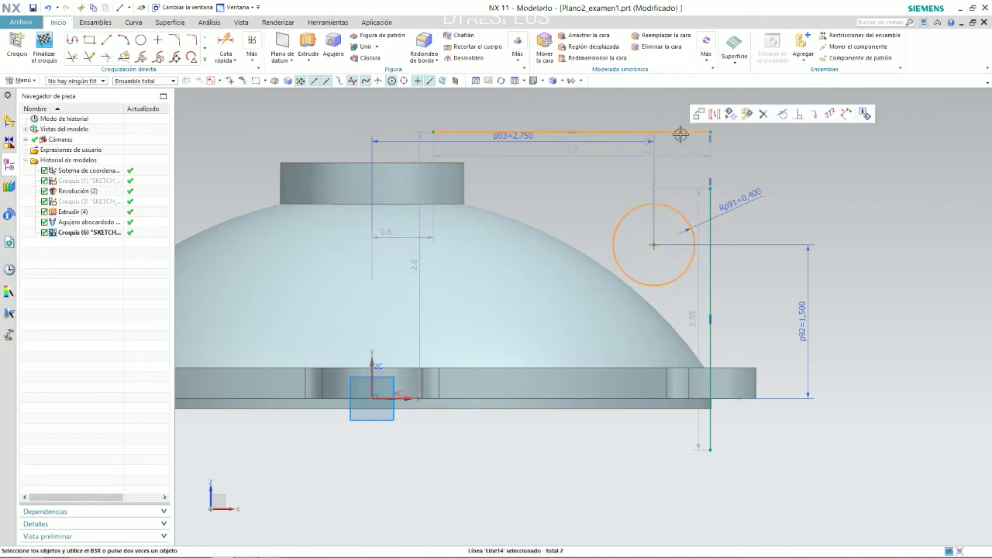
pyautogui.click(782, 116)
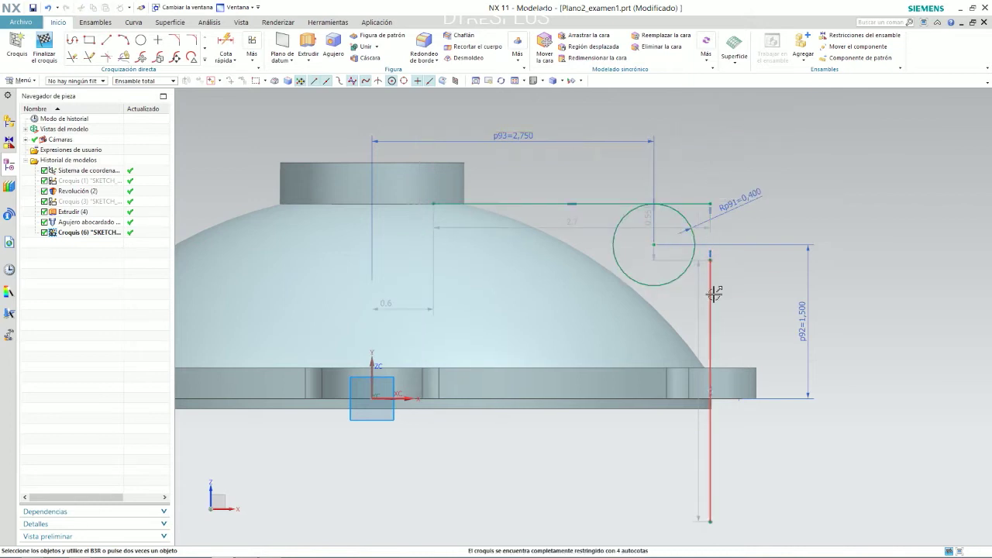
# Extend the vertical line's upper end past the horizontal line and constrain the line tangent to the circle's outer side
pyautogui.moveTo(710, 257); pyautogui.dragTo(712, 165)
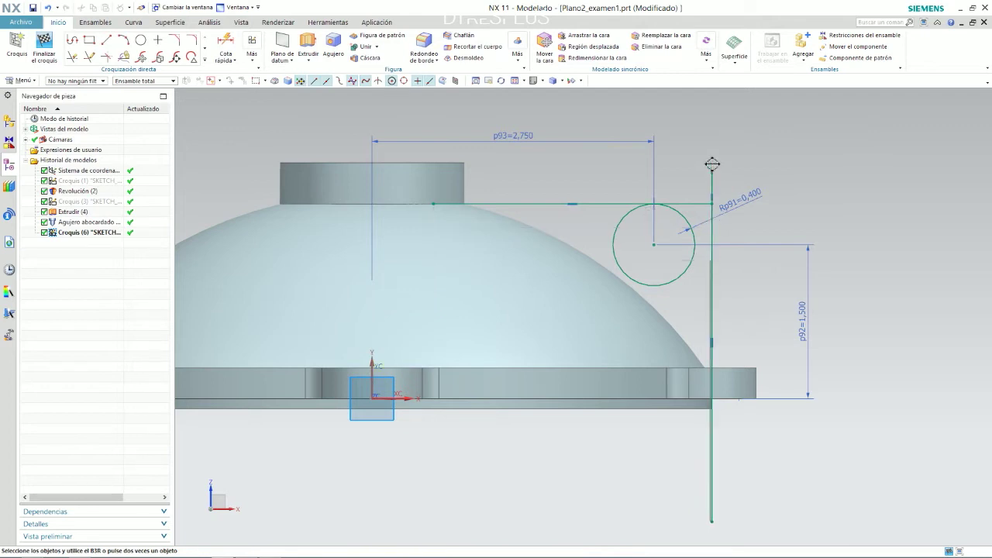
pyautogui.click(687, 241)
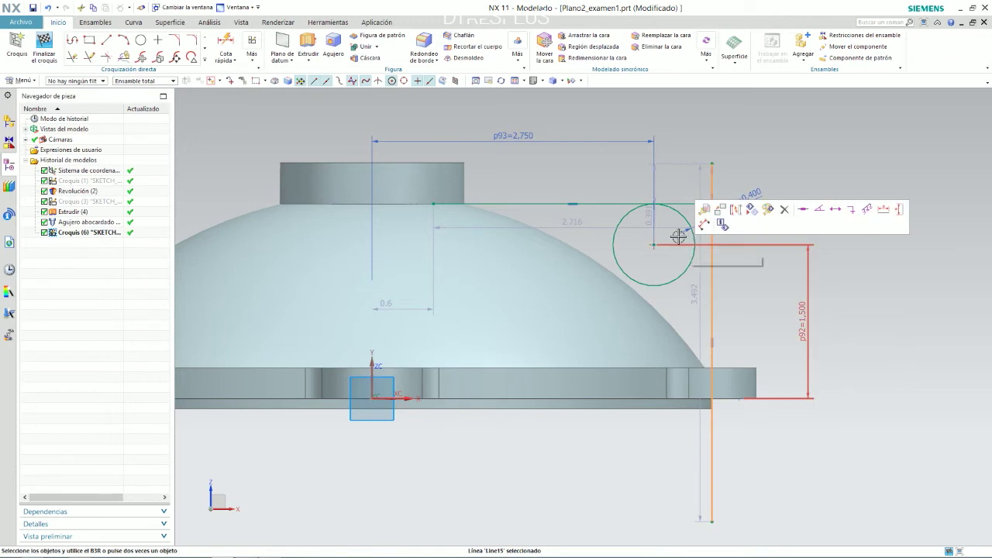
pyautogui.press('Escape')
pyautogui.click(693, 235)
pyautogui.click(711, 236)
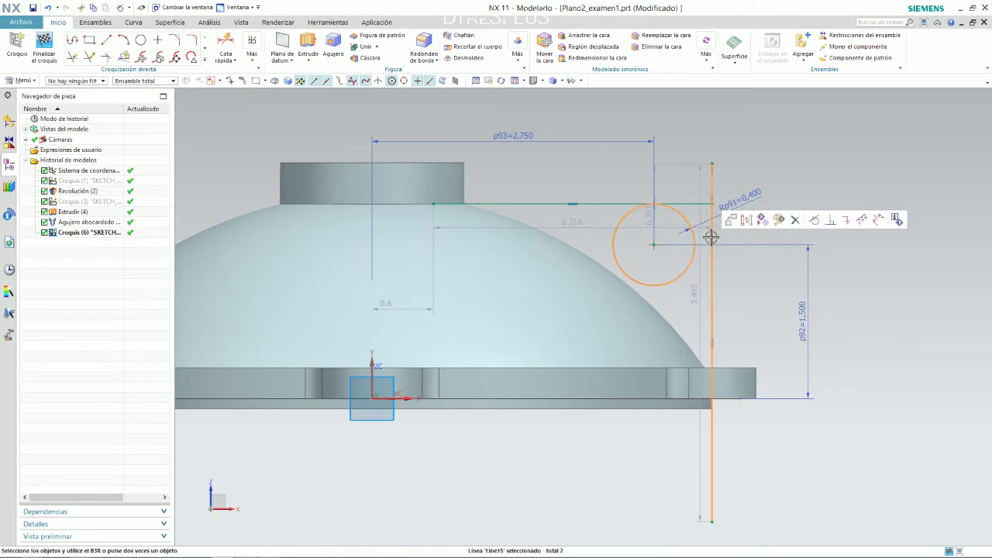
pyautogui.click(814, 220)
# Trim both lines back to their tangent points on the circle and select the leftover vertical alignment constraint above the corner
pyautogui.scroll(3, 716, 182)
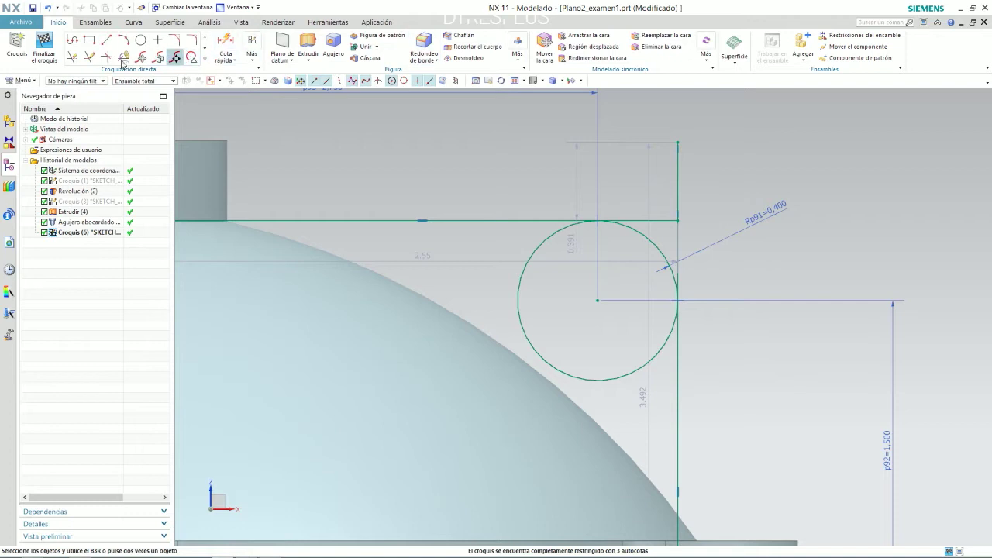
pyautogui.click(72, 57)
pyautogui.click(657, 220)
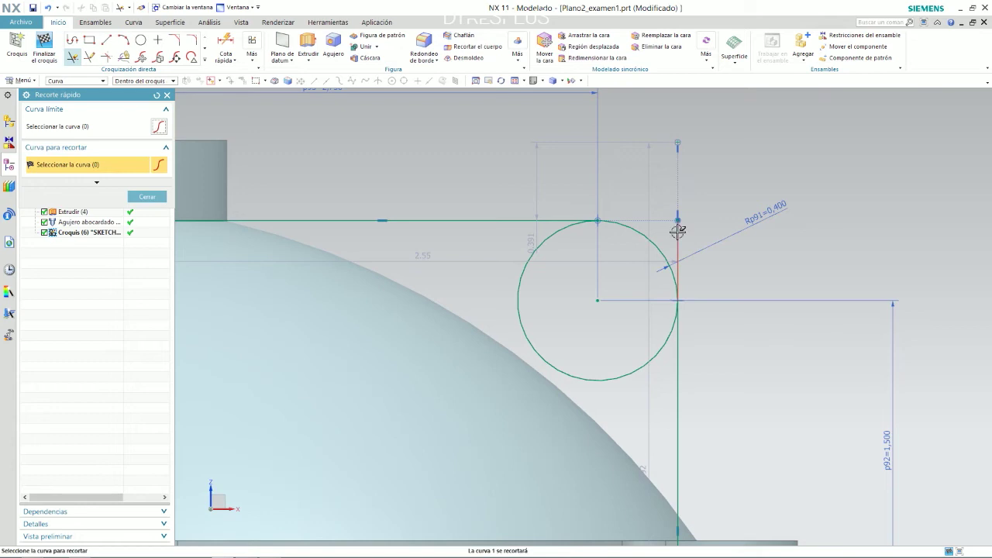
pyautogui.scroll(1, 702, 180)
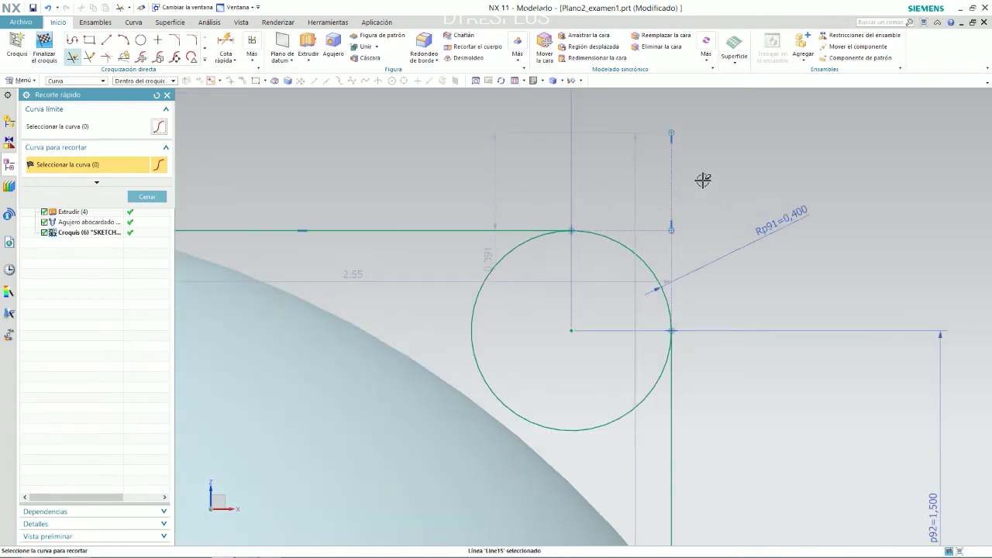
pyautogui.press('Escape')
pyautogui.click(671, 132)
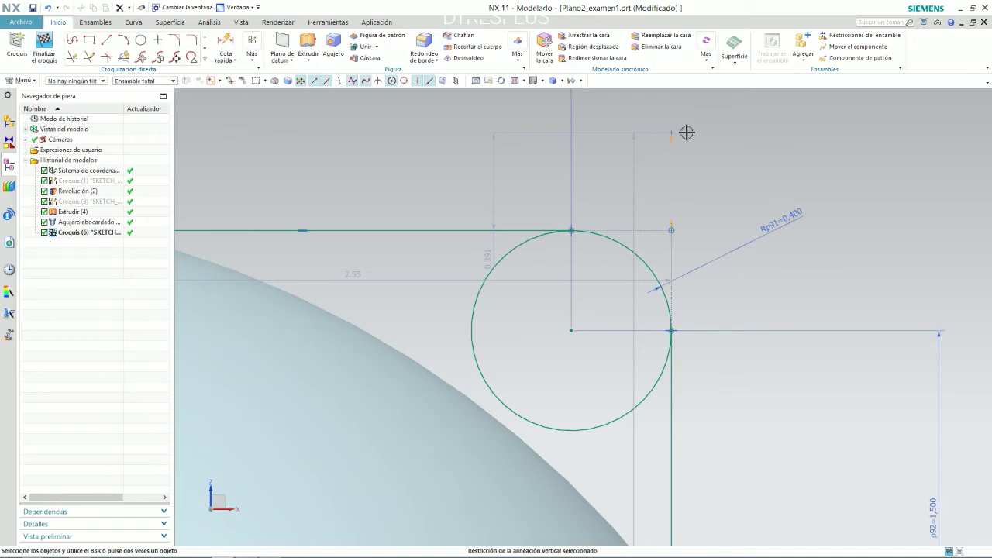
# Delete the two leftover sketch points above the circle and at the corner where the two tangent lines were extended
pyautogui.click(691, 115)
pyautogui.click(688, 130)
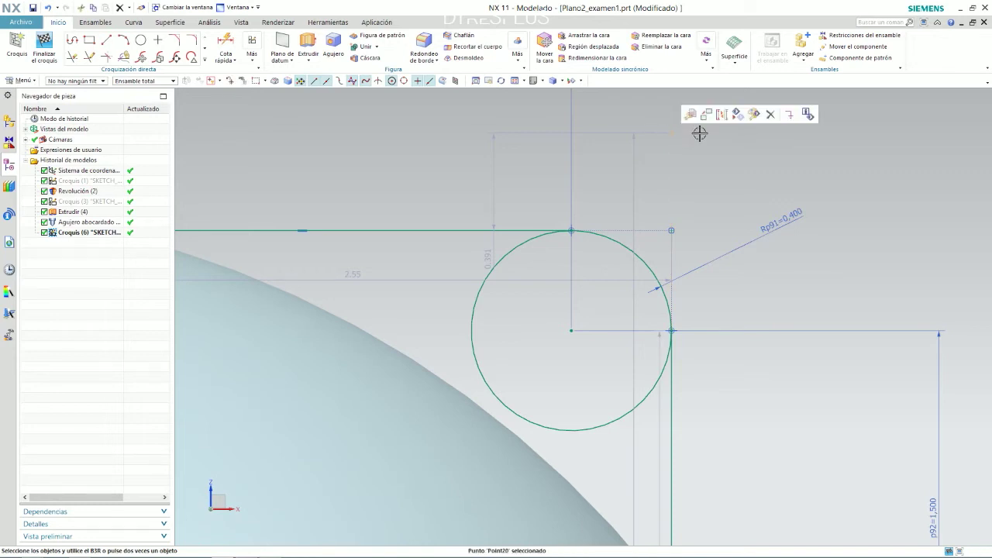
pyautogui.click(769, 115)
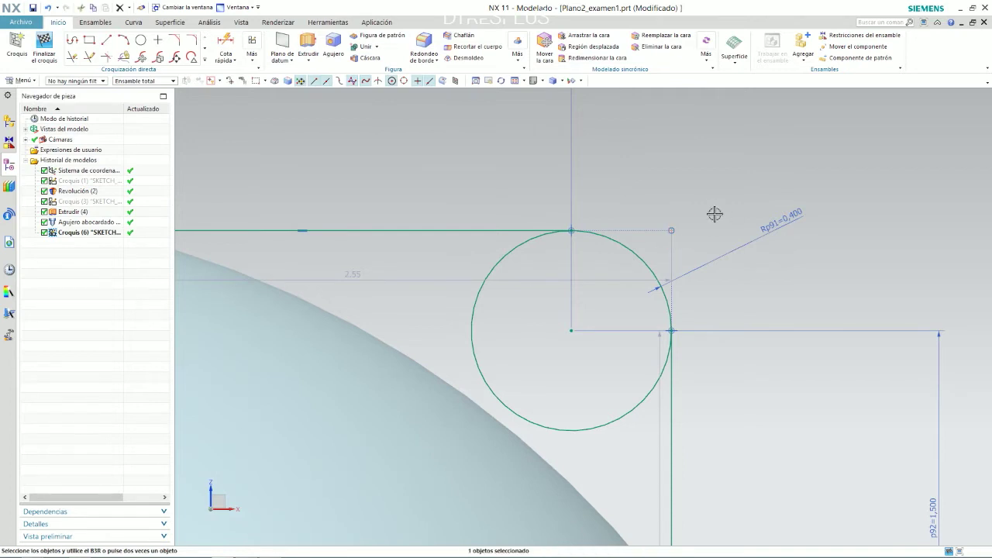
pyautogui.click(863, 495)
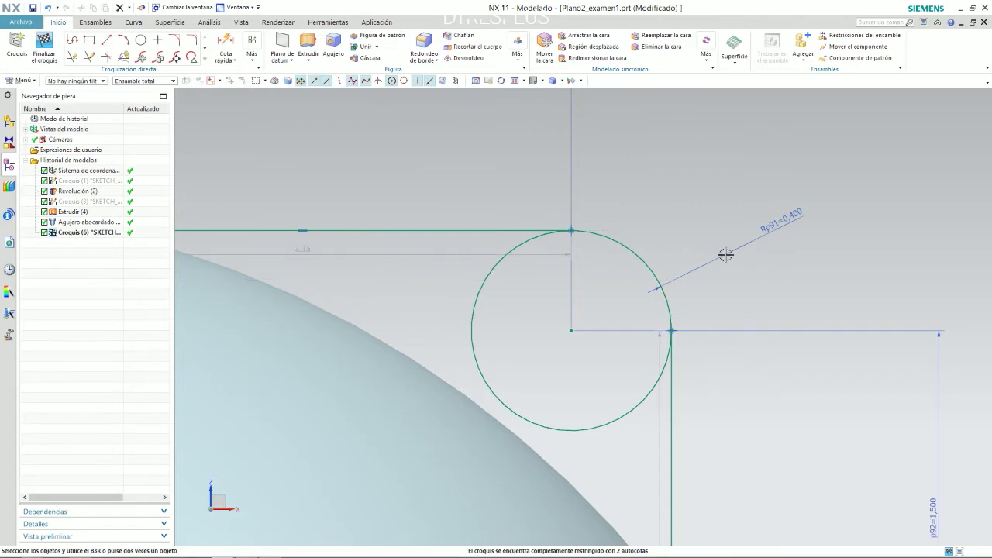
# Display the model in wireframe with hidden edges and shorten the upper horizontal line to about 1.92, ending just inside the central boss
pyautogui.scroll(-5, 688, 195)
pyautogui.scroll(2, 693, 200)
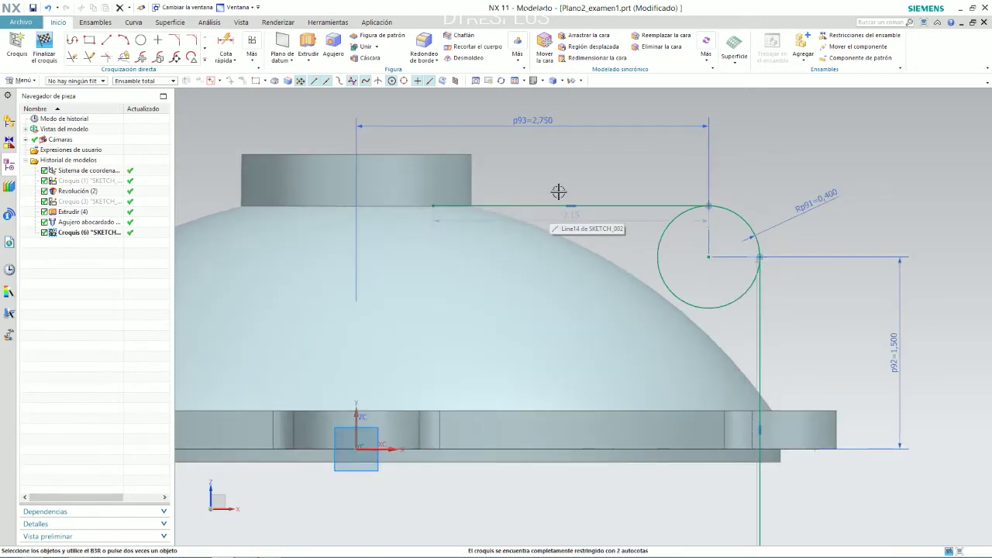
pyautogui.click(561, 80)
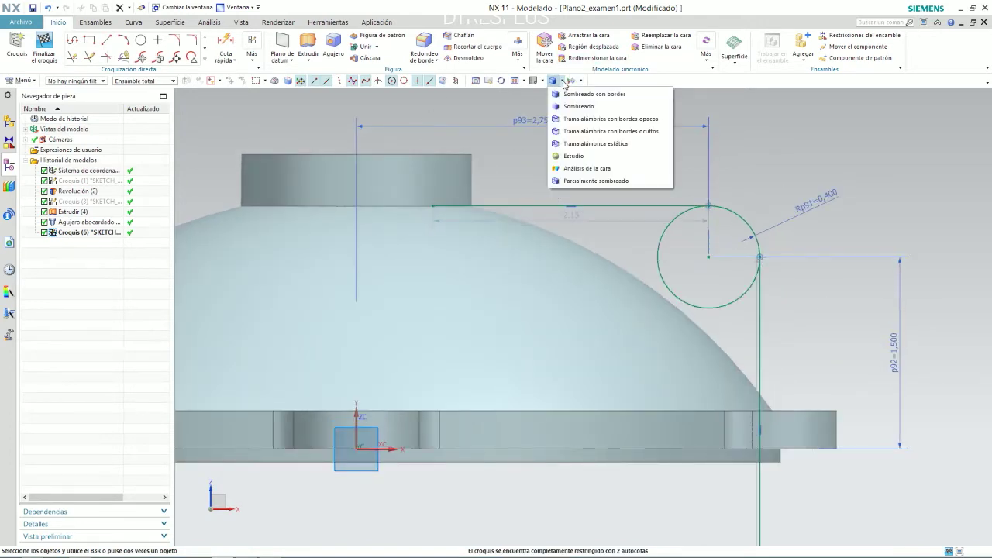
pyautogui.click(571, 131)
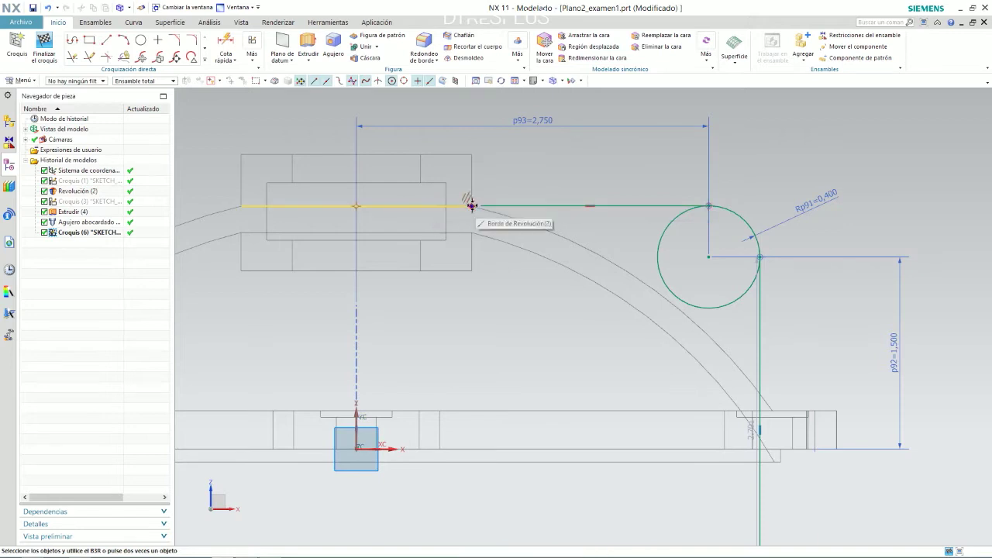
pyautogui.scroll(5, 481, 199)
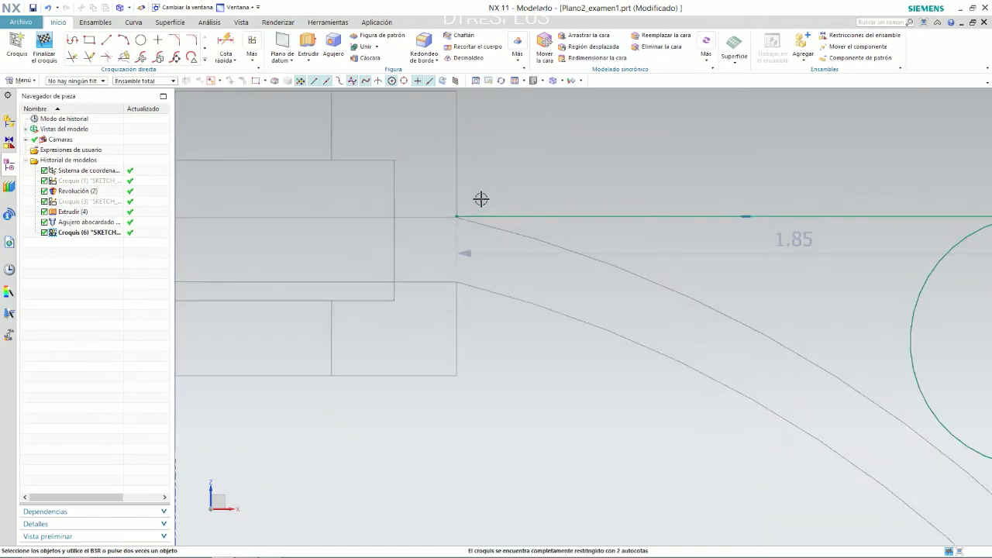
pyautogui.scroll(4, 471, 208)
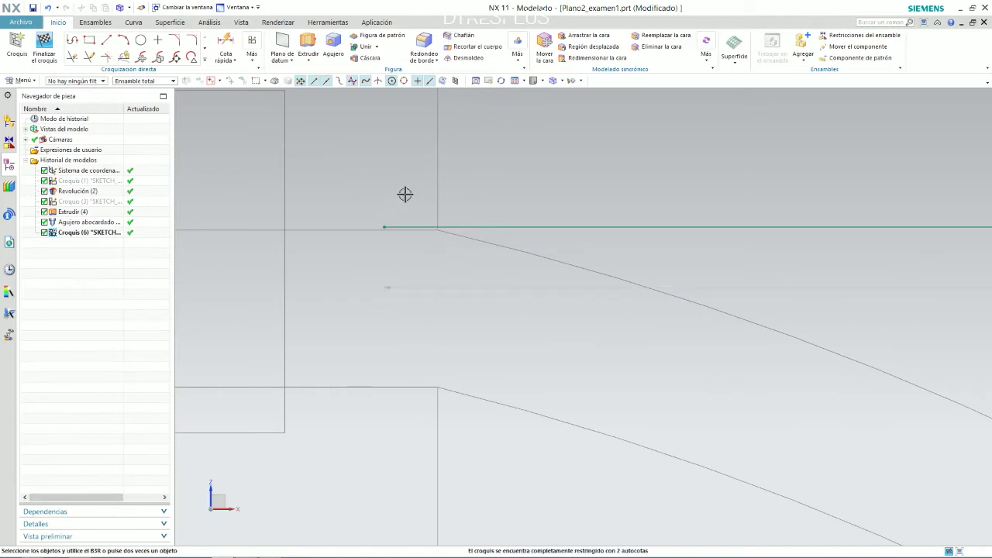
pyautogui.scroll(-5, 401, 194)
pyautogui.scroll(-4, 460, 175)
pyautogui.scroll(3, 444, 148)
pyautogui.scroll(-3, 443, 153)
pyautogui.scroll(2, 447, 155)
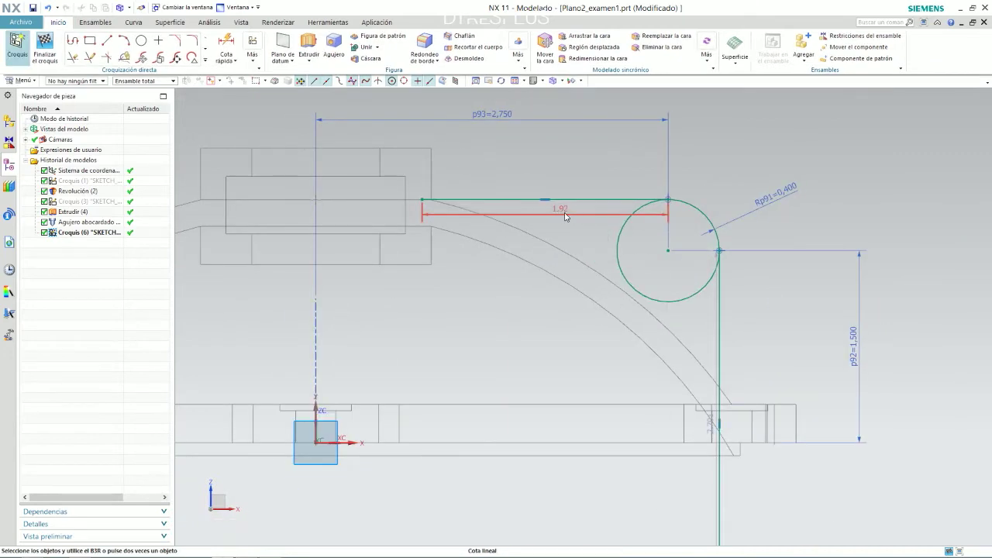
# Switch to the Fotos viewer and check how the side lug meets the central boss in the domed cover drawing
pyautogui.hotkey('alt', 'Tab')
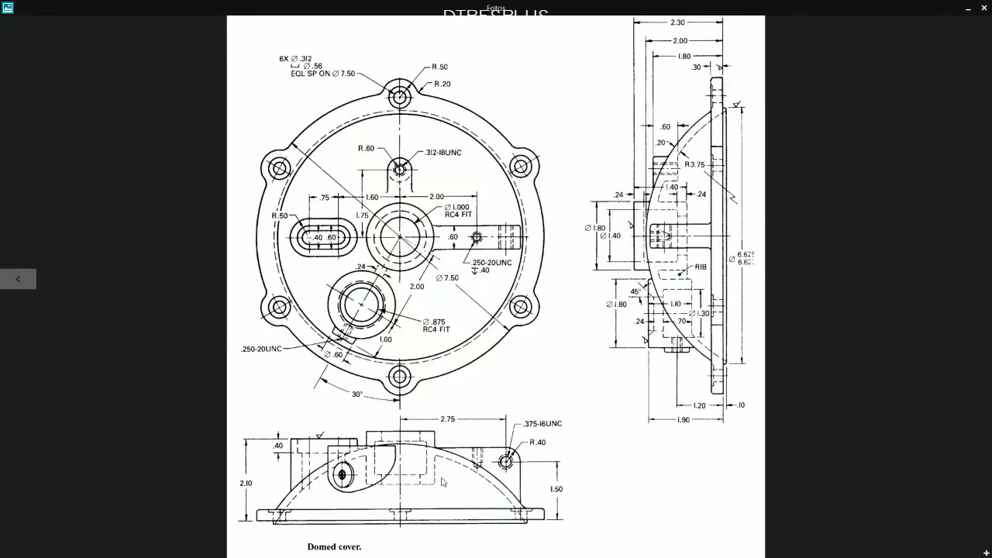
pyautogui.press('Left')
pyautogui.press('Right')
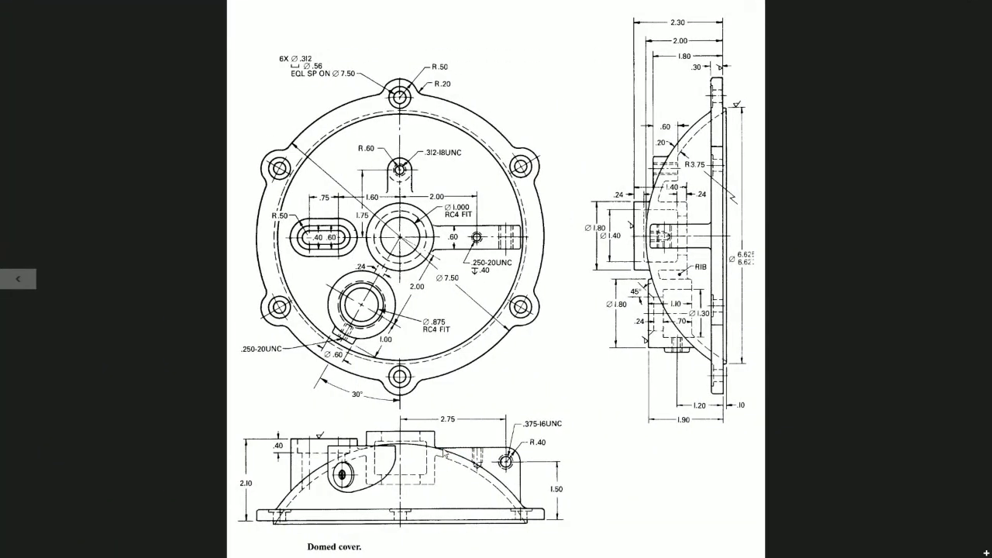
pyautogui.press('Escape')
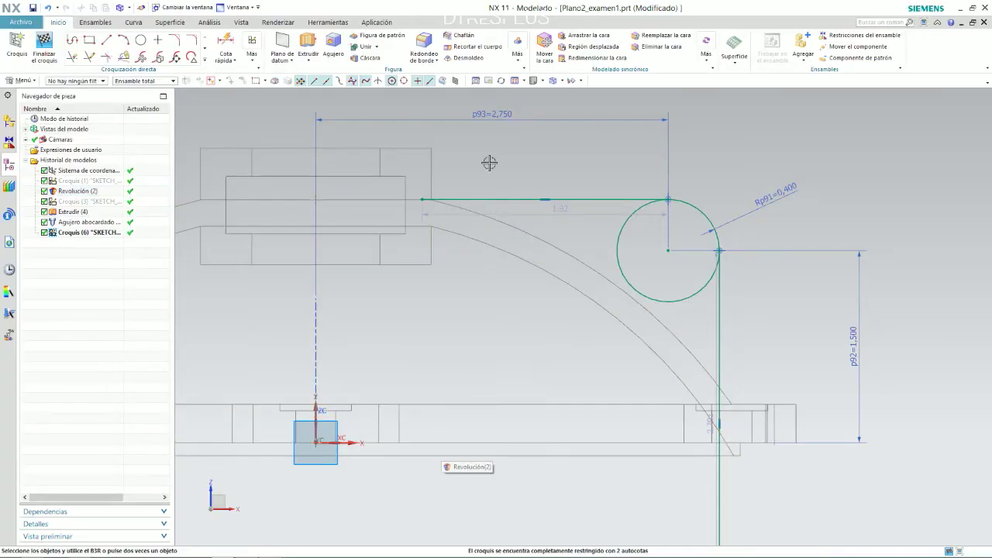
# Try to create an intersection curve between the sketch plane and the dome's outer face
pyautogui.scroll(-6, 489, 159)
pyautogui.scroll(3, 405, 220)
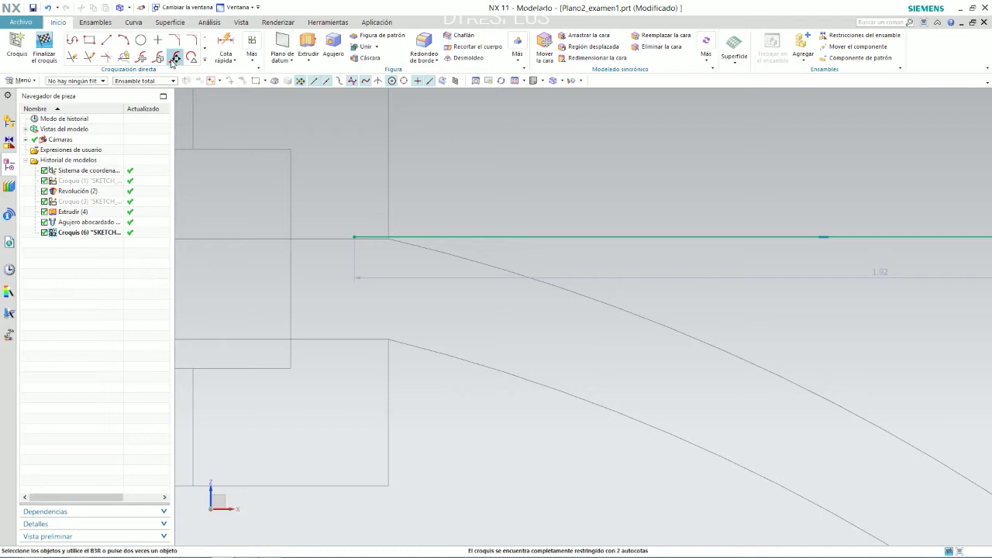
pyautogui.scroll(6, 506, 254)
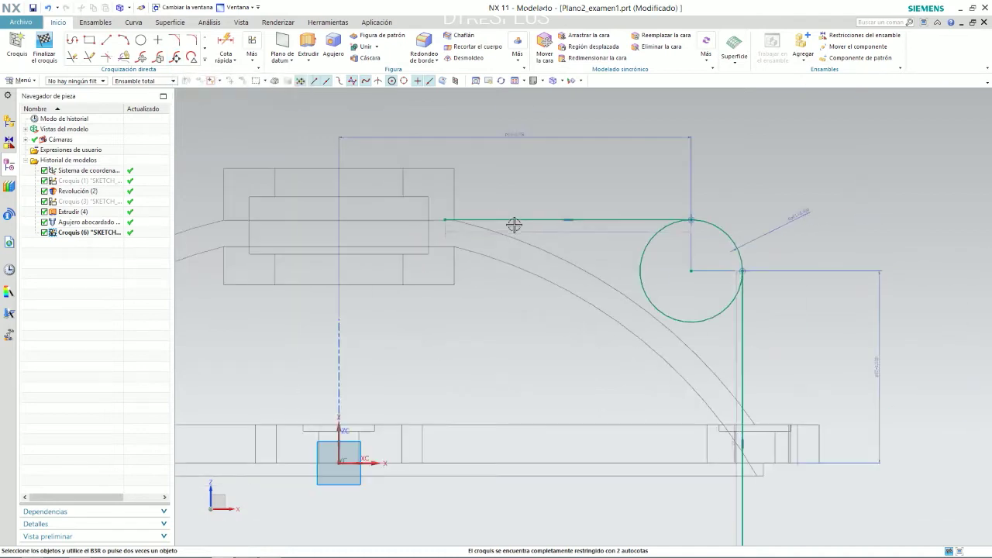
pyautogui.click(205, 61)
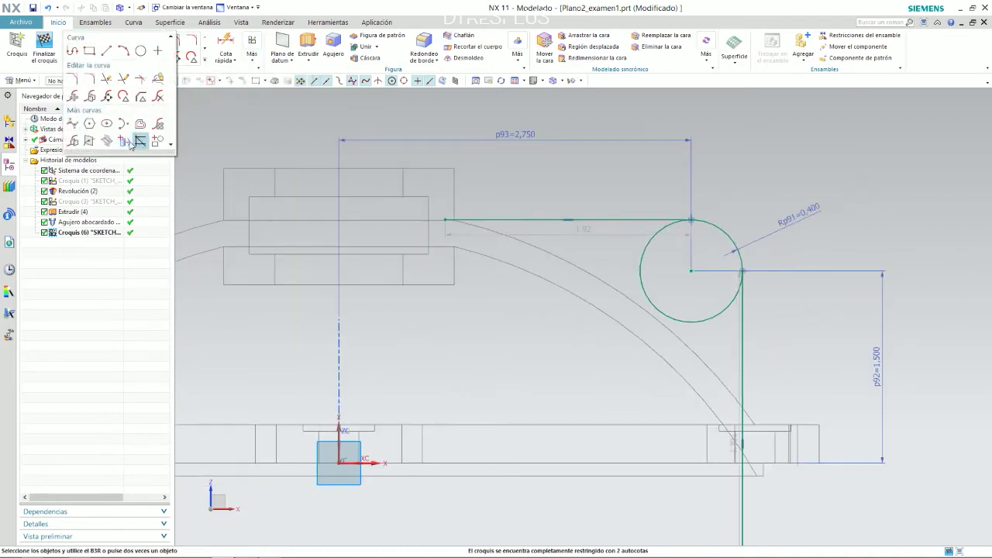
pyautogui.click(106, 146)
pyautogui.moveTo(471, 186)
pyautogui.mouseDown(button='middle')
pyautogui.moveTo(516, 228)
pyautogui.moveTo(522, 388)
pyautogui.moveTo(538, 338)
pyautogui.mouseUp(button='middle')
pyautogui.click(522, 388)
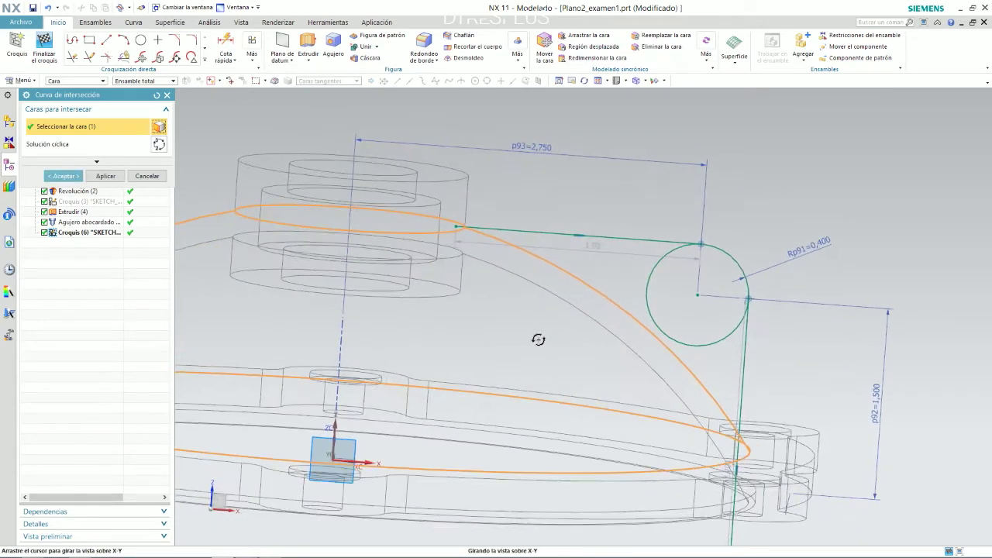
pyautogui.click(67, 177)
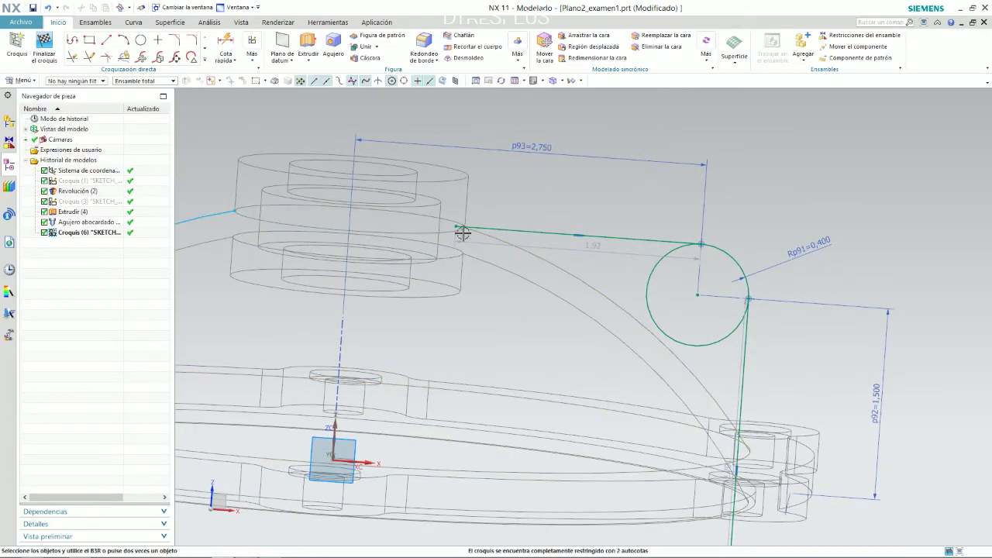
pyautogui.scroll(-3, 582, 201)
pyautogui.press('Home')
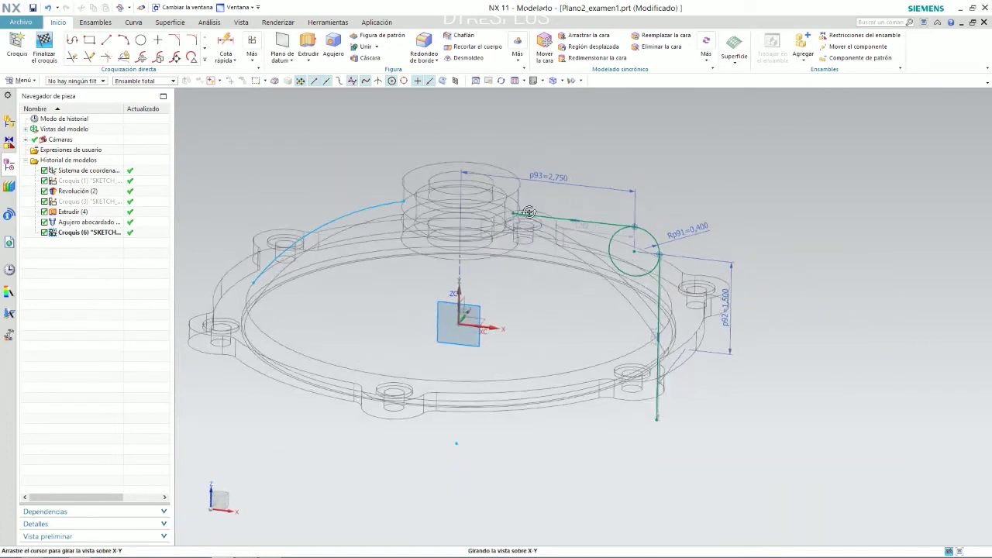
# Restore shaded-with-edges display and create an intersection curve on the dome's outer face, cycling the solution to the side beneath the circle
pyautogui.click(571, 81)
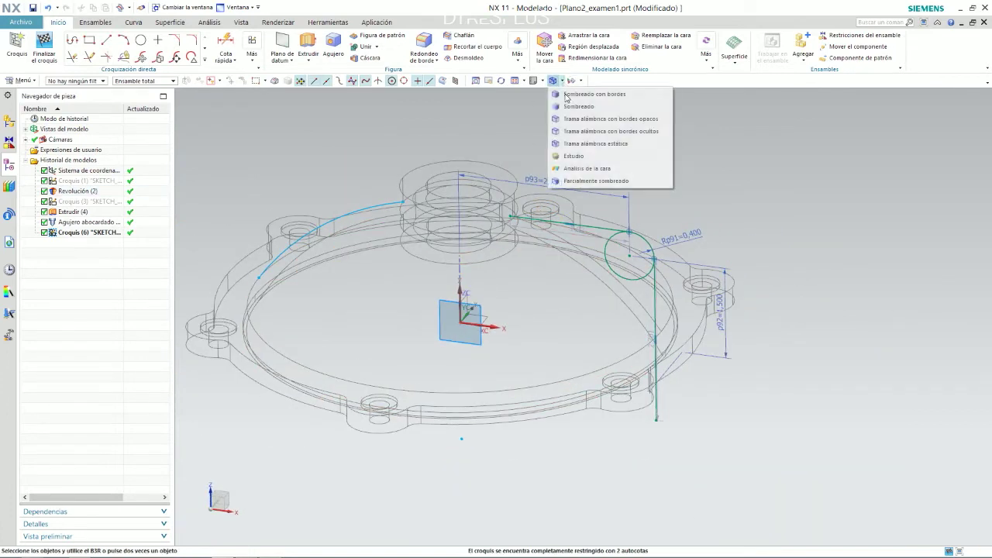
pyautogui.click(568, 95)
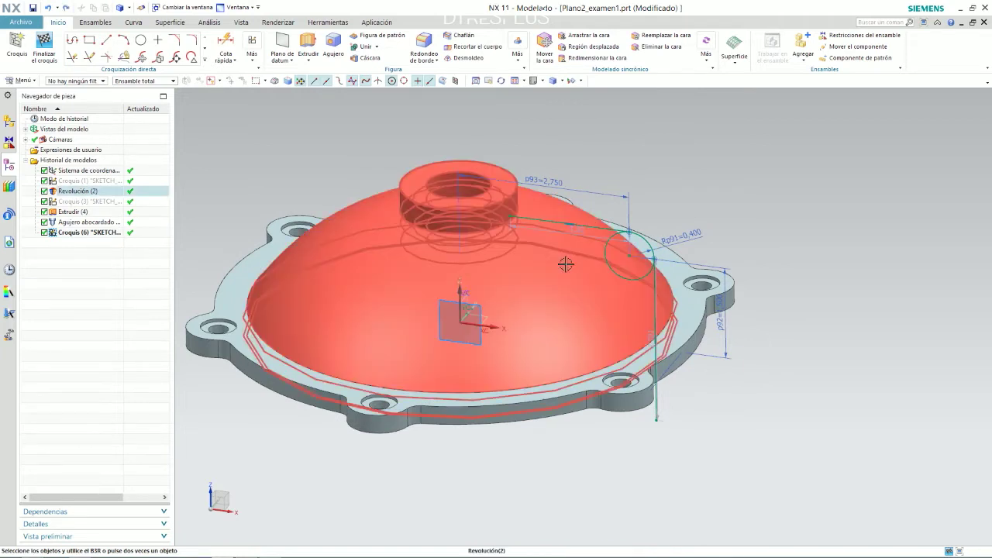
pyautogui.click(205, 62)
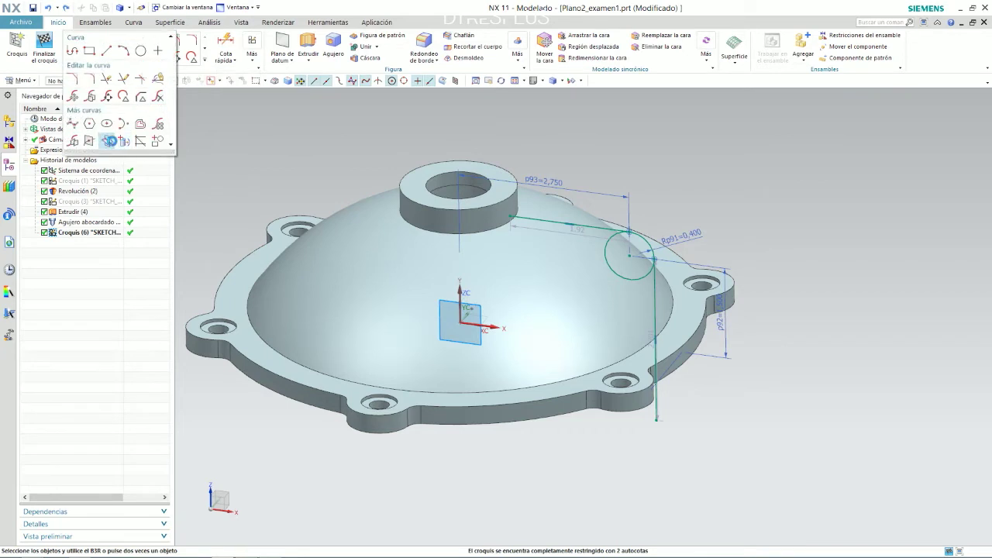
pyautogui.click(110, 141)
pyautogui.click(586, 261)
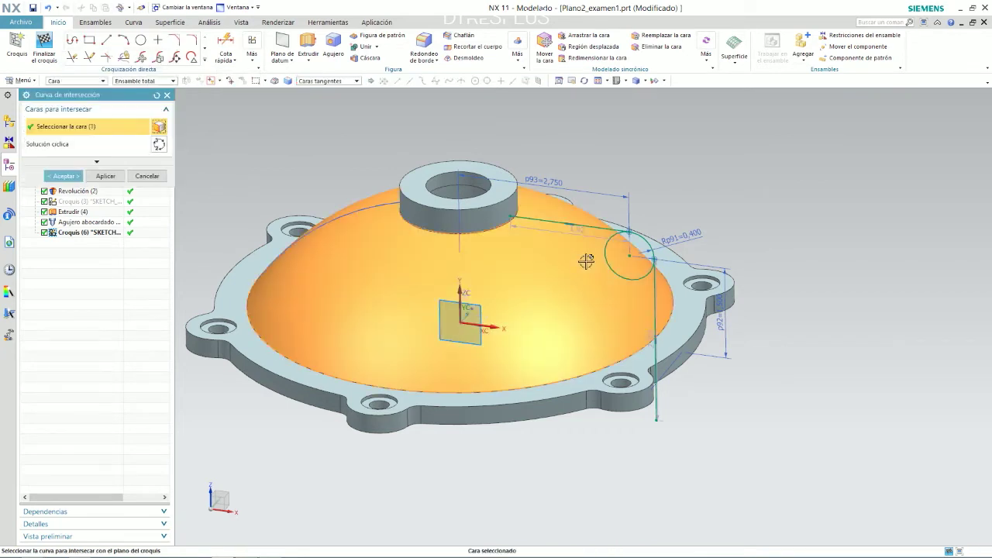
pyautogui.click(97, 161)
pyautogui.click(158, 145)
pyautogui.click(70, 258)
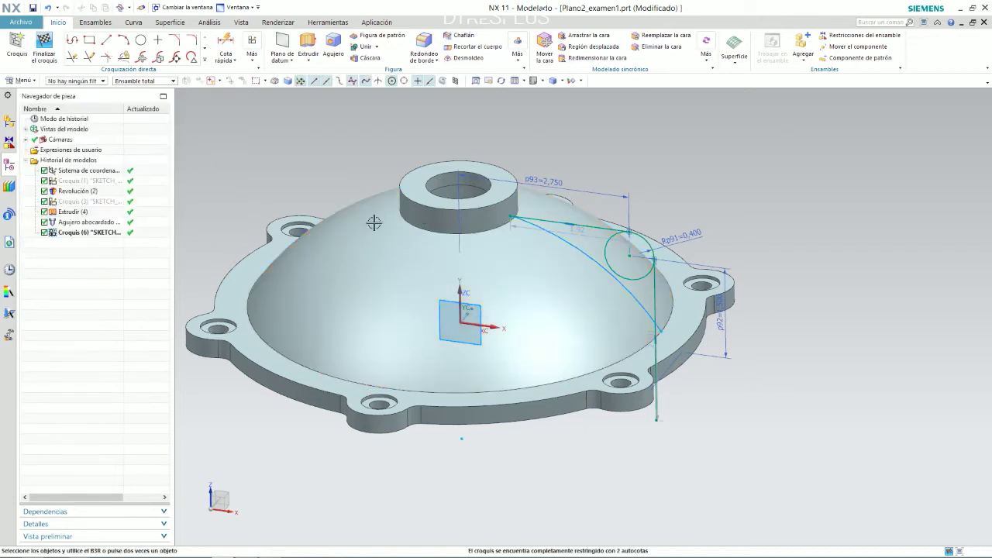
pyautogui.scroll(3, 543, 225)
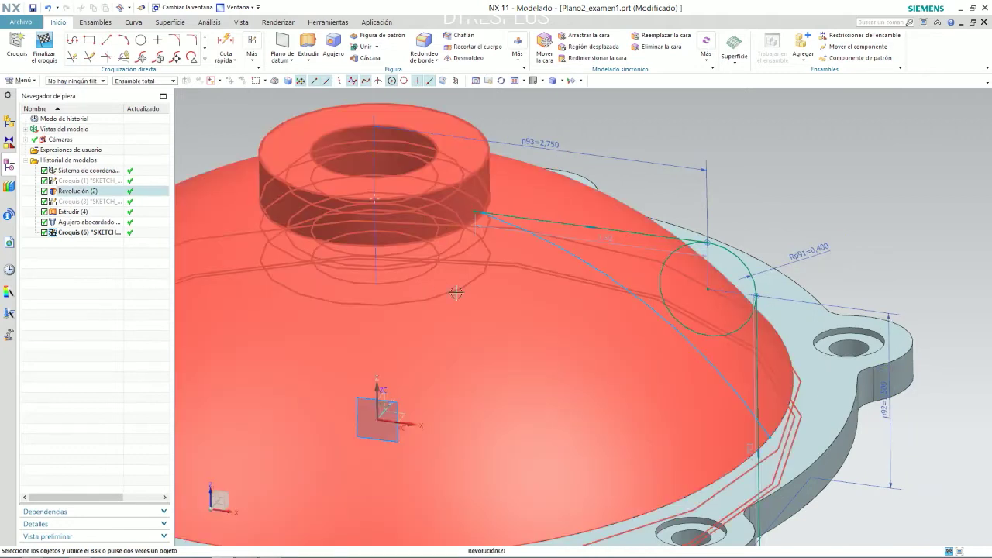
pyautogui.click(488, 289)
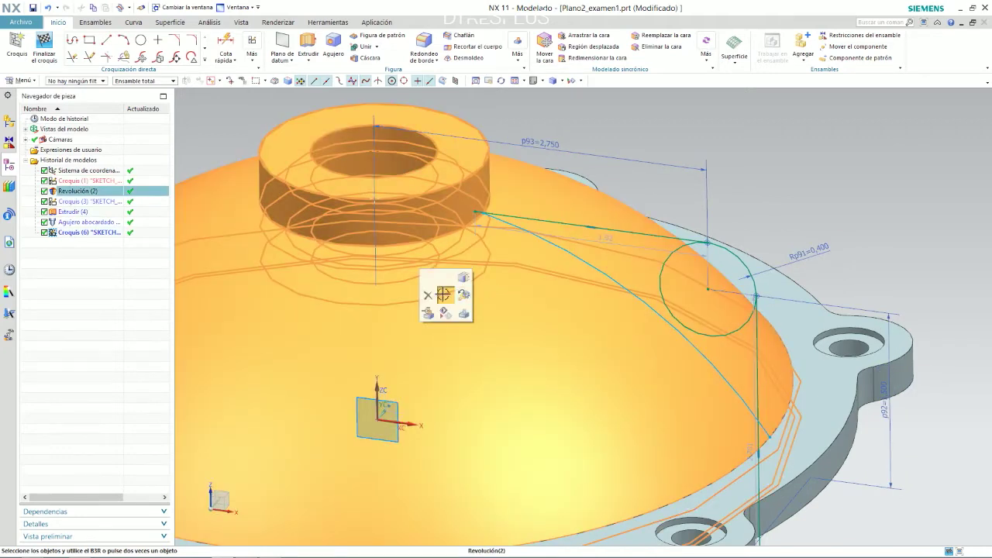
pyautogui.click(801, 131)
pyautogui.click(785, 137)
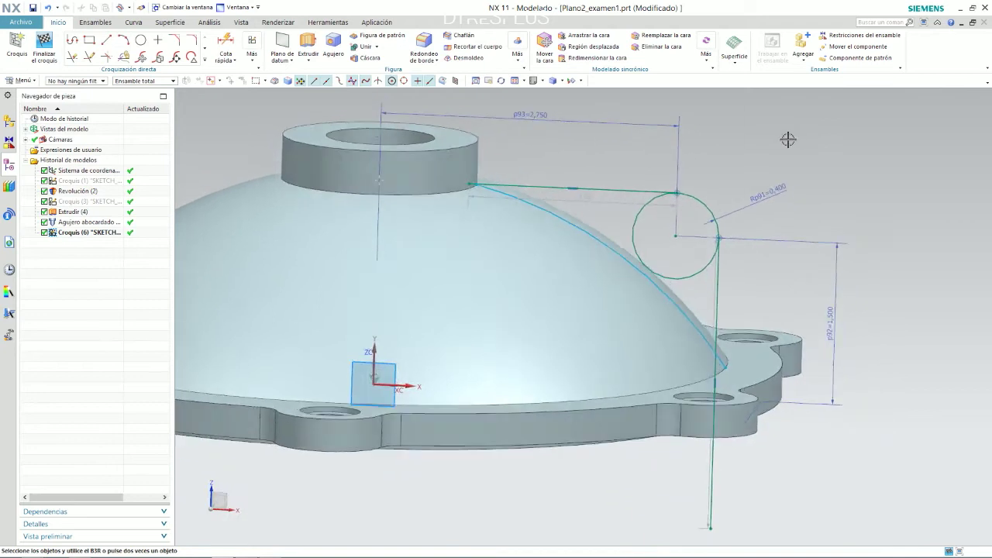
# Try to extend the upper end of the dome's intersection curve at the central boss with Quick Extend
pyautogui.scroll(5, 474, 175)
pyautogui.scroll(3, 474, 175)
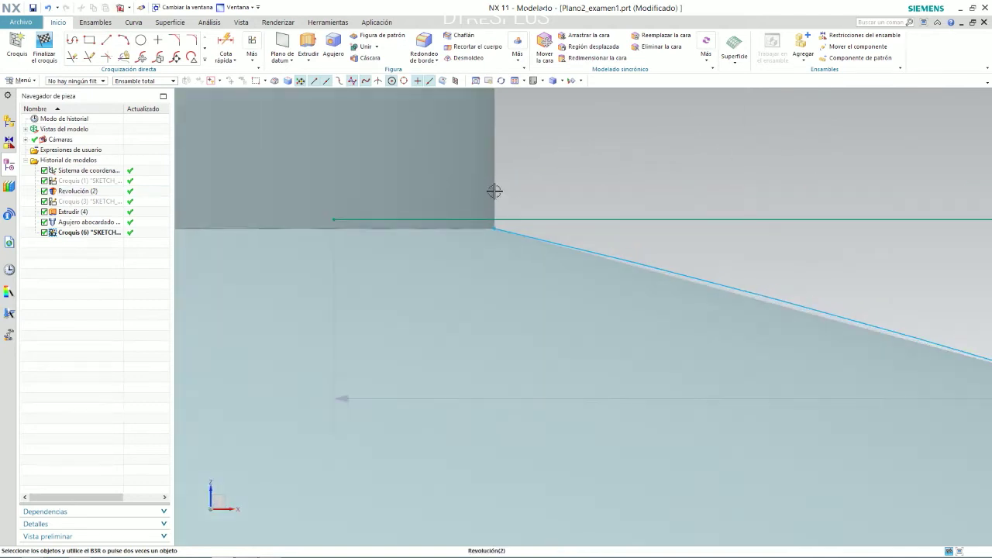
pyautogui.scroll(2, 509, 191)
pyautogui.click(251, 46)
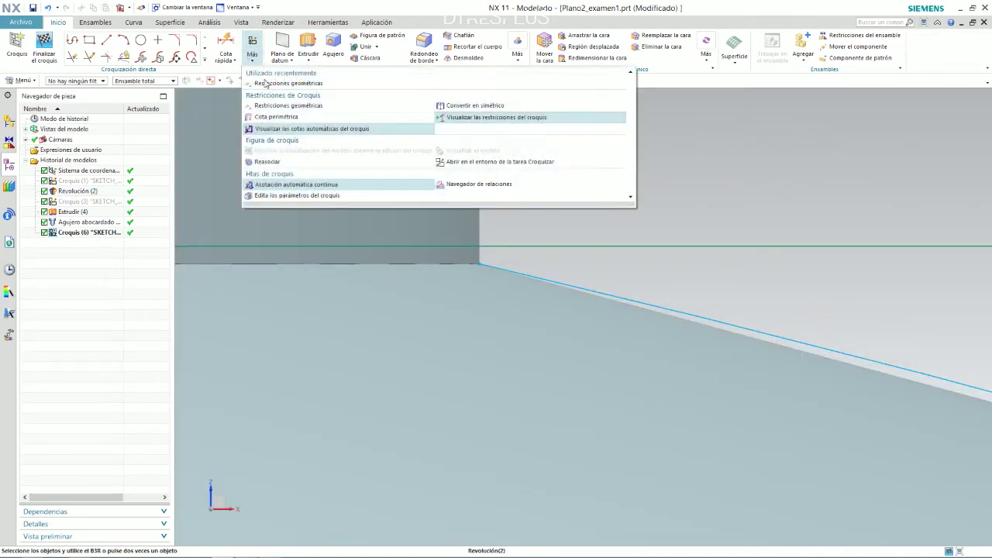
pyautogui.click(89, 57)
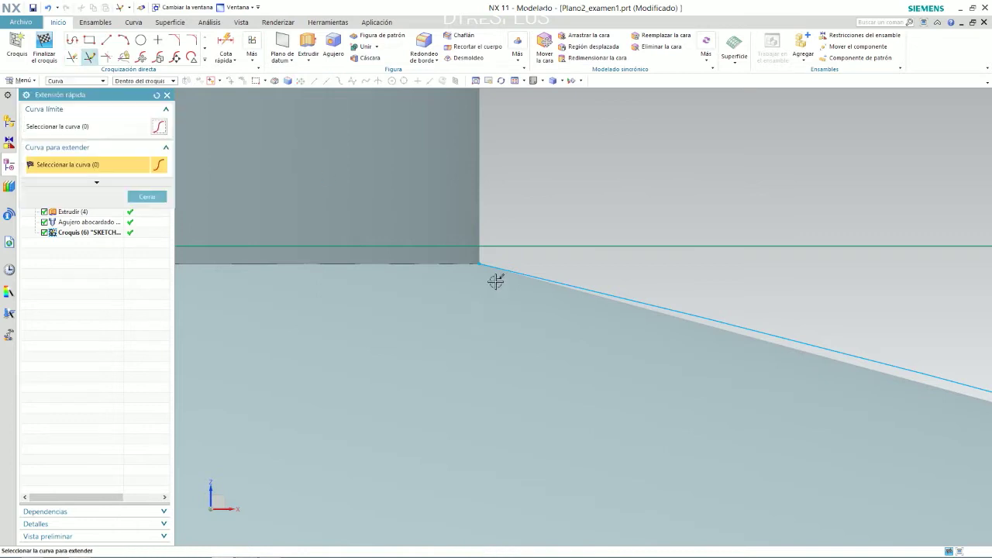
pyautogui.click(496, 266)
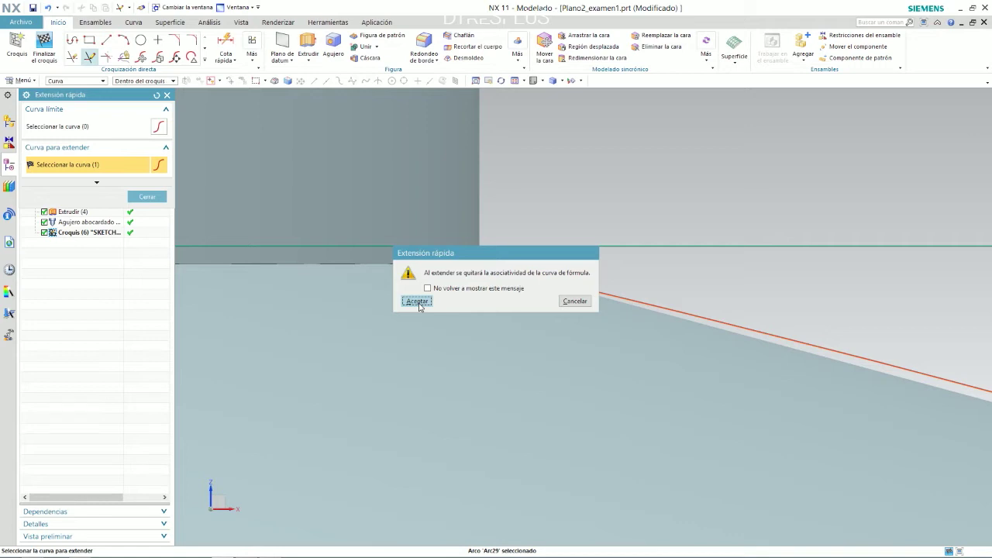
pyautogui.click(574, 301)
pyautogui.scroll(-4, 573, 264)
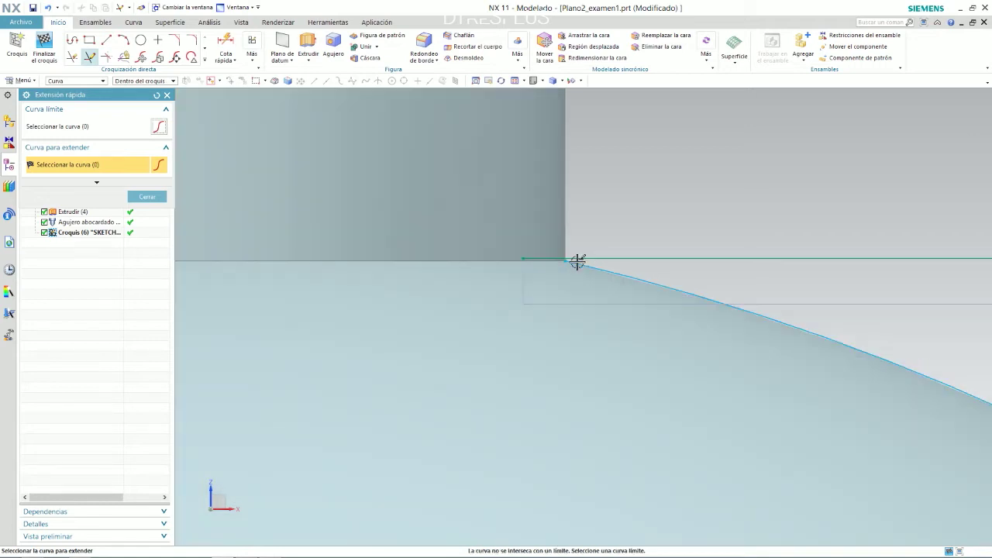
pyautogui.press('Escape')
# Convert the intersection arc along the dome into a reference curve
pyautogui.click(715, 317)
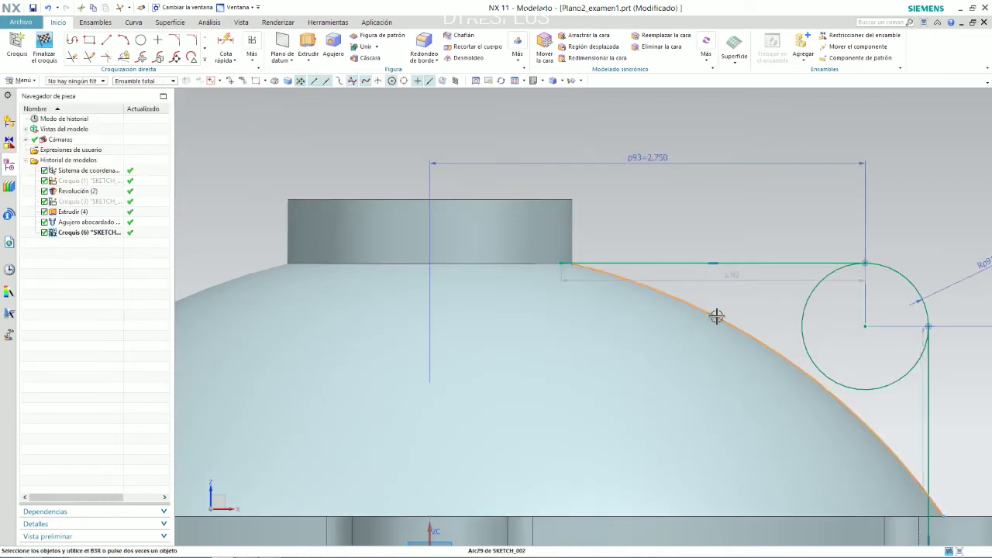
pyautogui.press('Escape')
pyautogui.scroll(5, 660, 286)
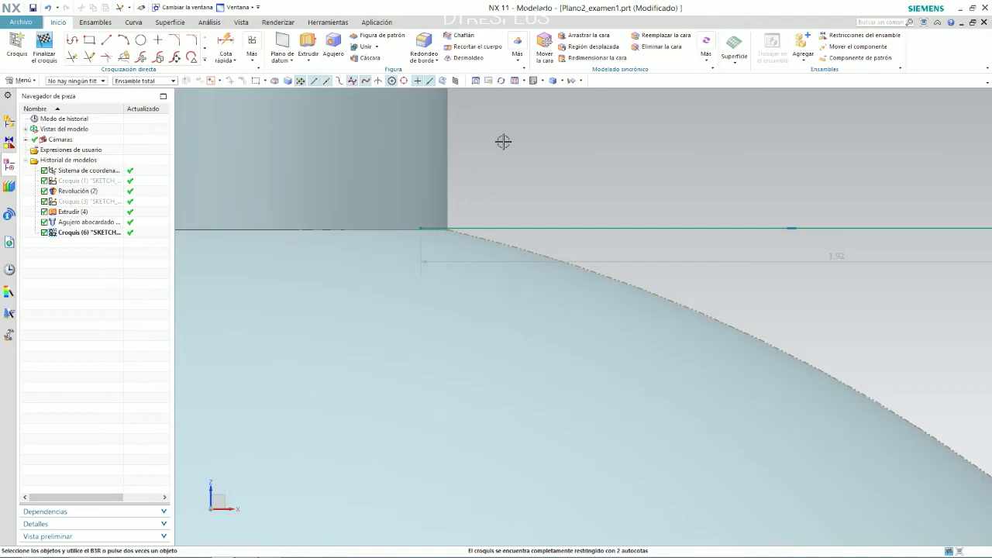
# Switch to the Fotos viewer to recheck the lug profile in the domed cover drawing, and return to NX
pyautogui.hotkey('alt', 'Tab')
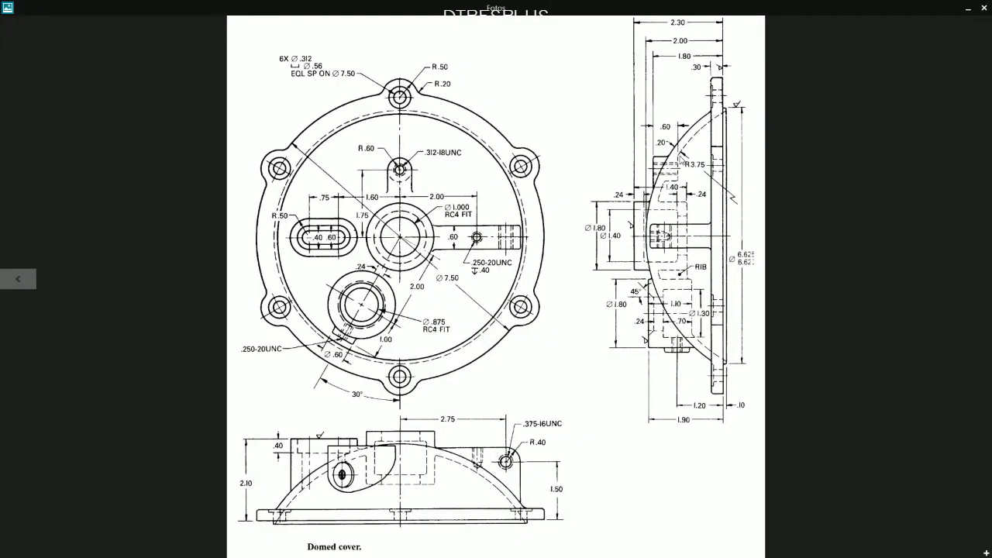
pyautogui.hotkey('alt', 'Tab')
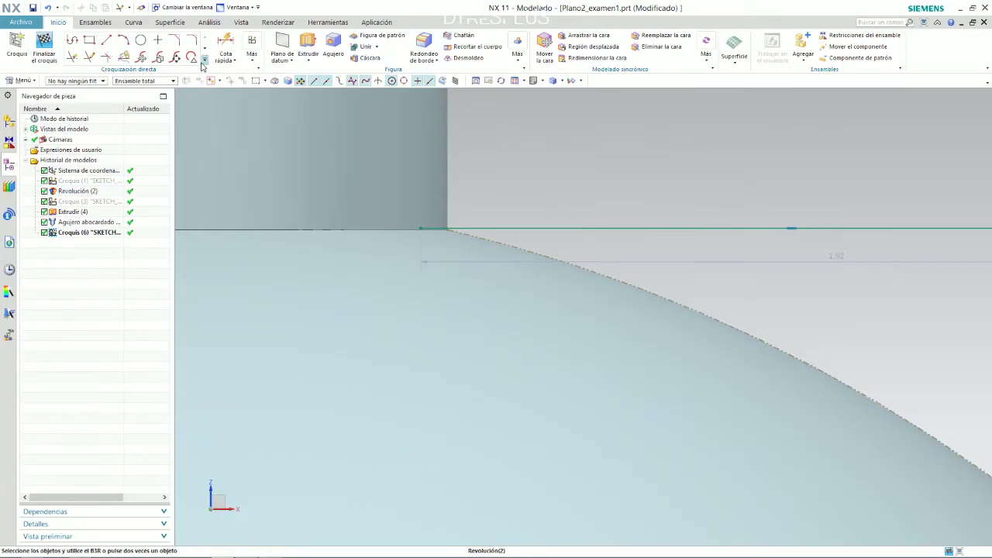
# Offset the dome reference curve 0.1 in inward and lengthen the upper horizontal line's inner end further into the boss
pyautogui.click(204, 68)
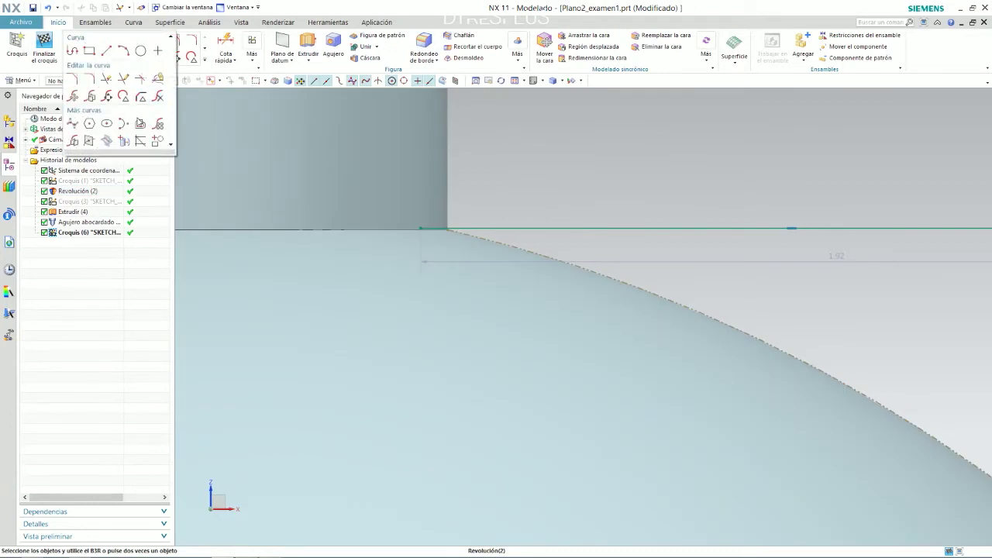
pyautogui.click(140, 123)
pyautogui.click(588, 270)
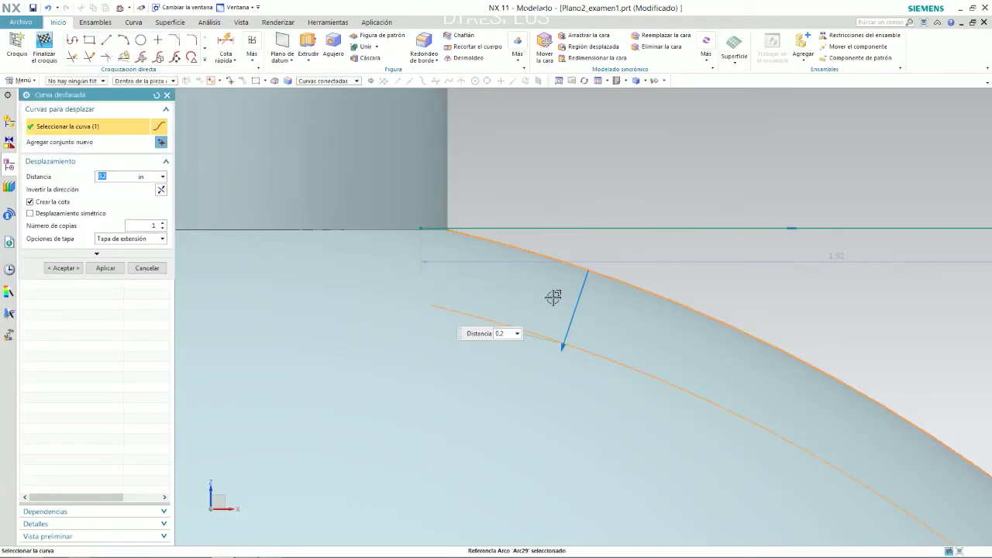
pyautogui.write('0.1')
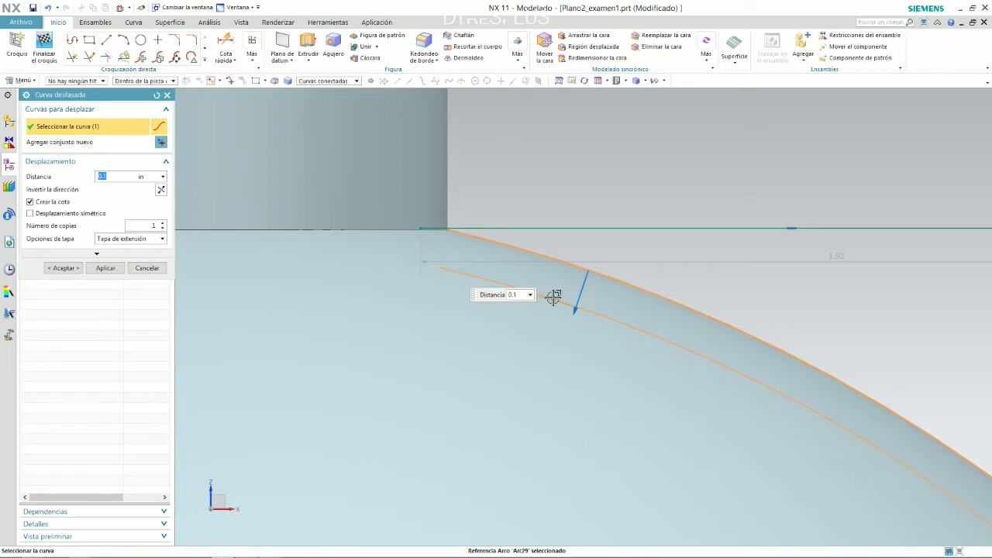
pyautogui.keyDown('shift'); pyautogui.click(953, 451); pyautogui.keyUp('shift')
pyautogui.click(76, 271)
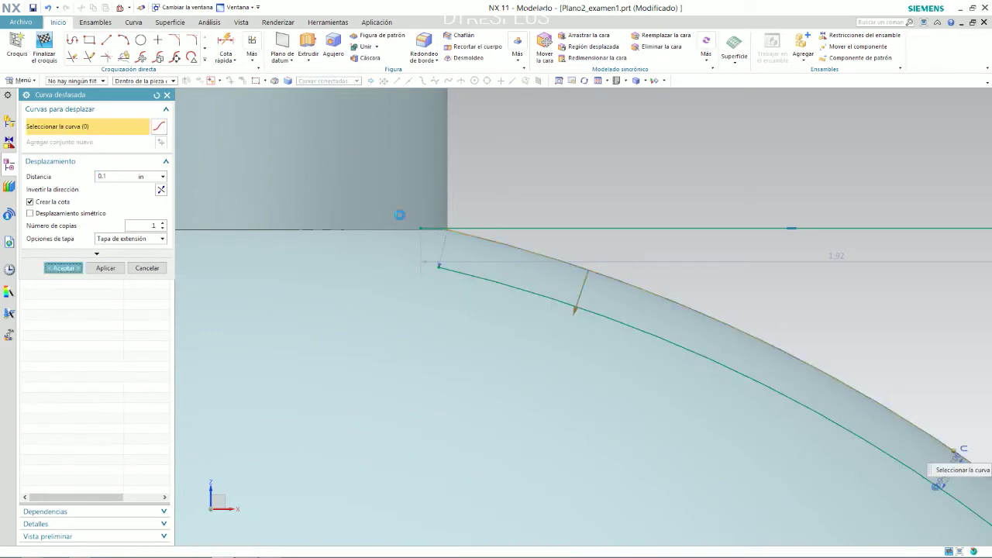
pyautogui.moveTo(177, 224); pyautogui.dragTo(228, 224)
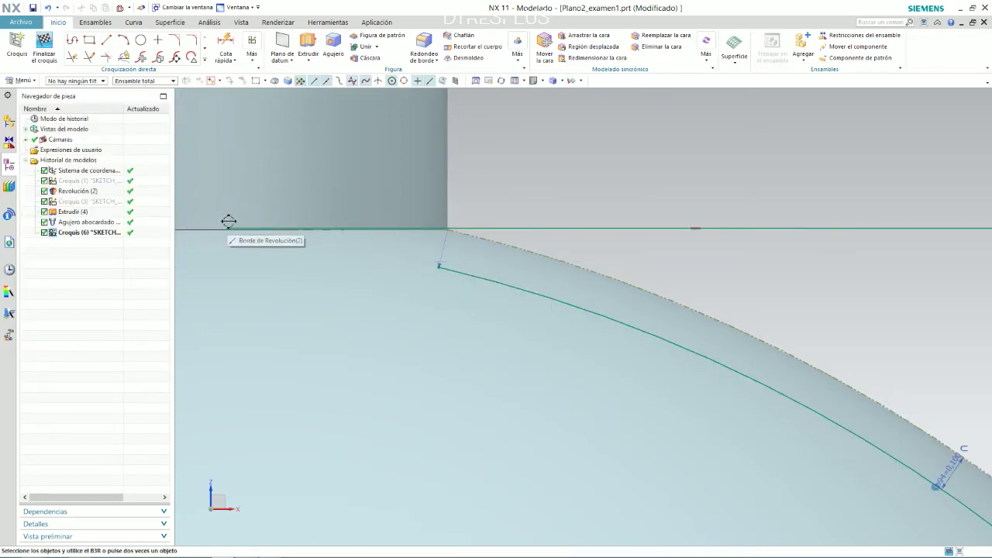
pyautogui.click(205, 60)
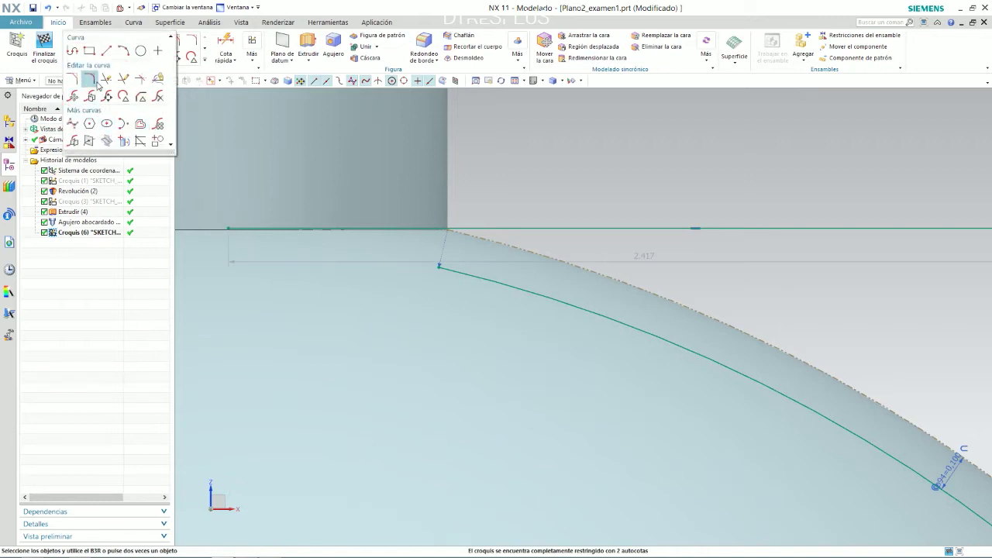
pyautogui.click(121, 79)
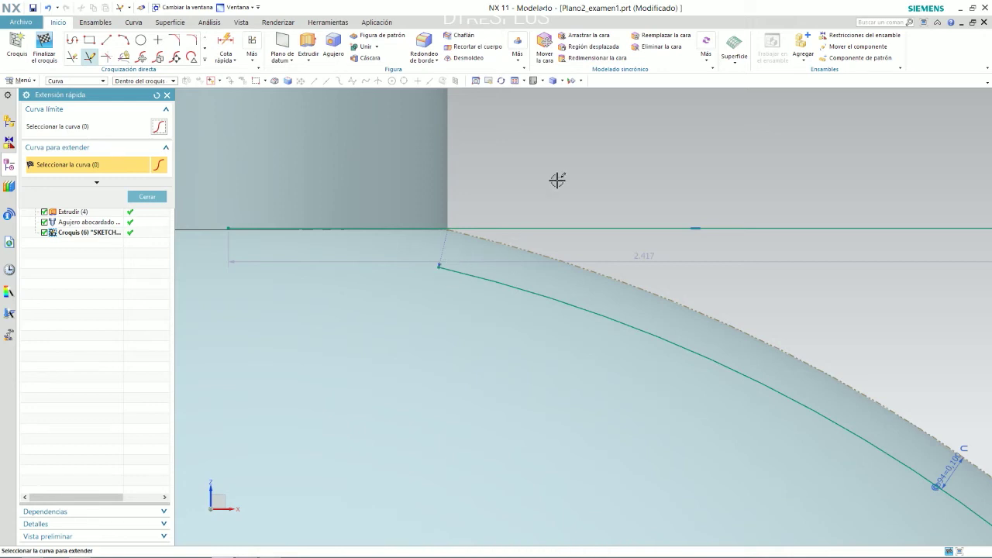
pyautogui.press('Escape')
# Trim the vertical line's excess below the lower end of the offset curve with Quick Trim
pyautogui.scroll(-3, 531, 192)
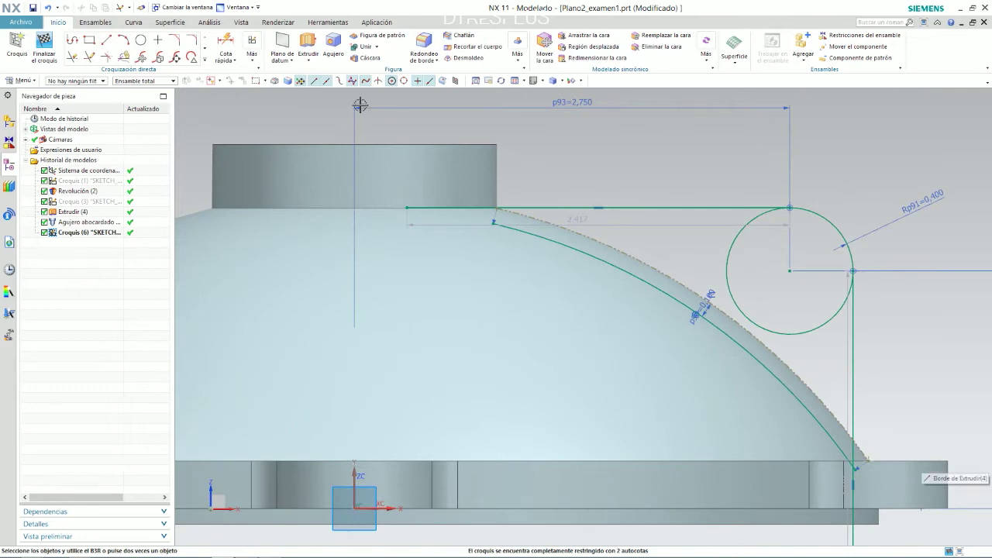
pyautogui.click(72, 57)
pyautogui.scroll(-2, 945, 383)
pyautogui.scroll(3, 901, 484)
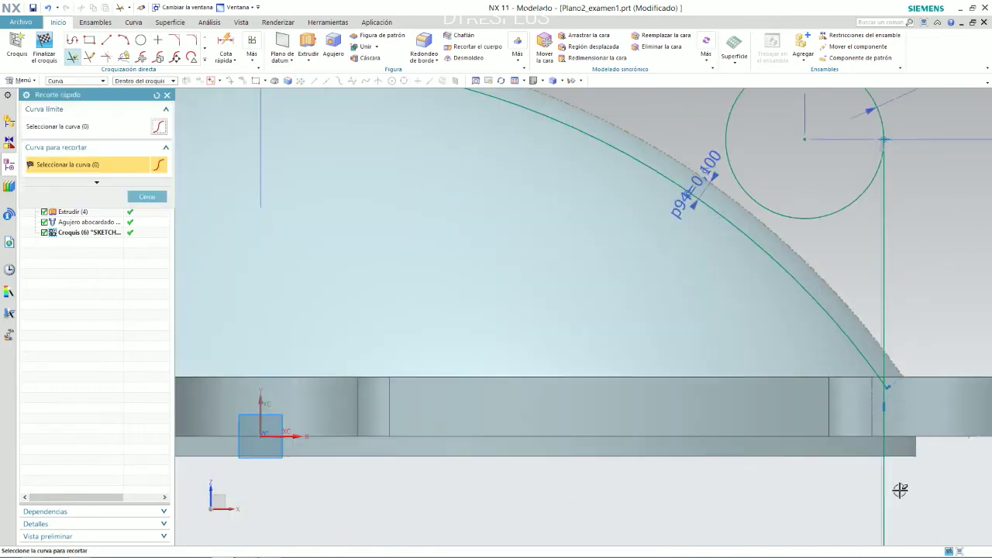
pyautogui.scroll(-4, 891, 474)
pyautogui.scroll(4, 886, 471)
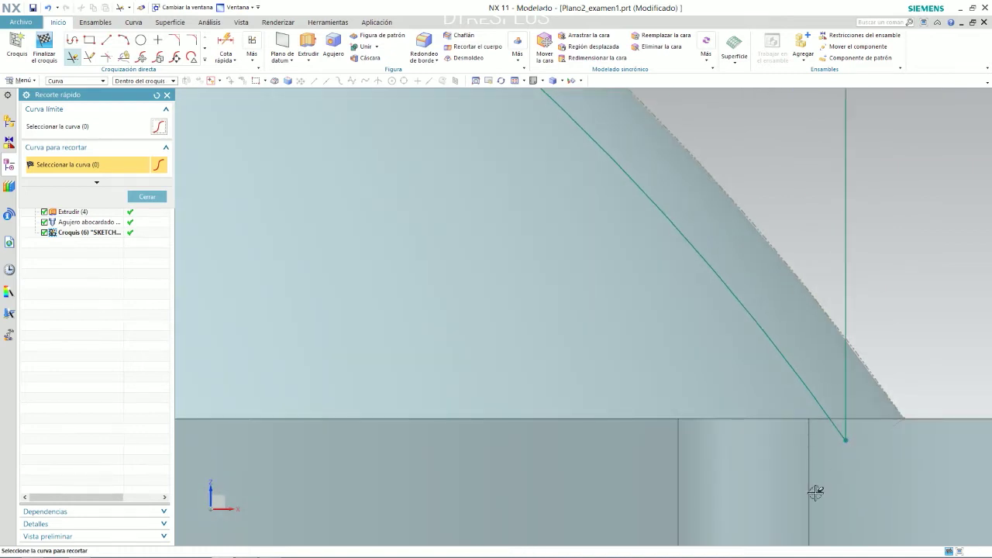
pyautogui.scroll(-5, 837, 473)
pyautogui.scroll(5, 666, 332)
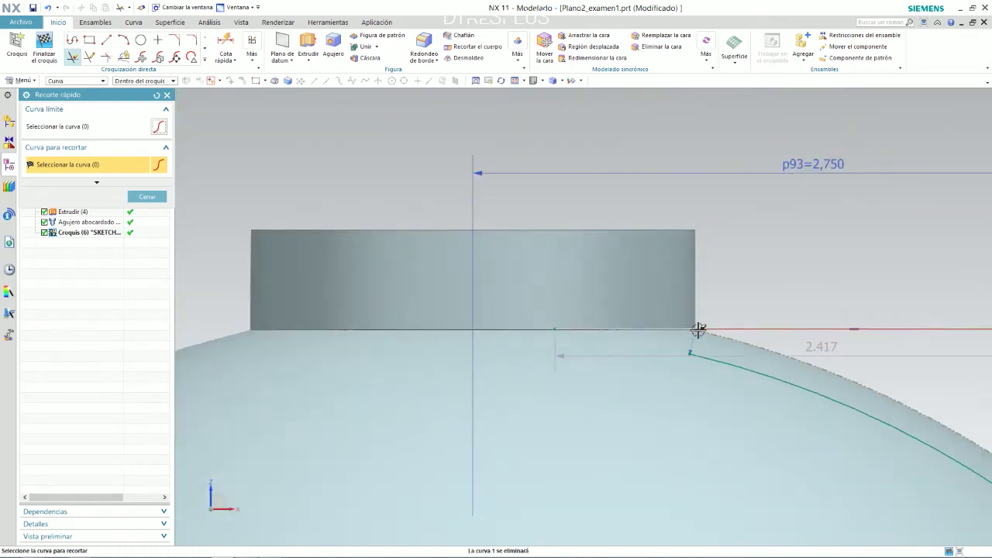
# Close the profile at the boss with a vertical line from the offset curve's upper end to the horizontal line, removing the overhang
pyautogui.scroll(3, 698, 329)
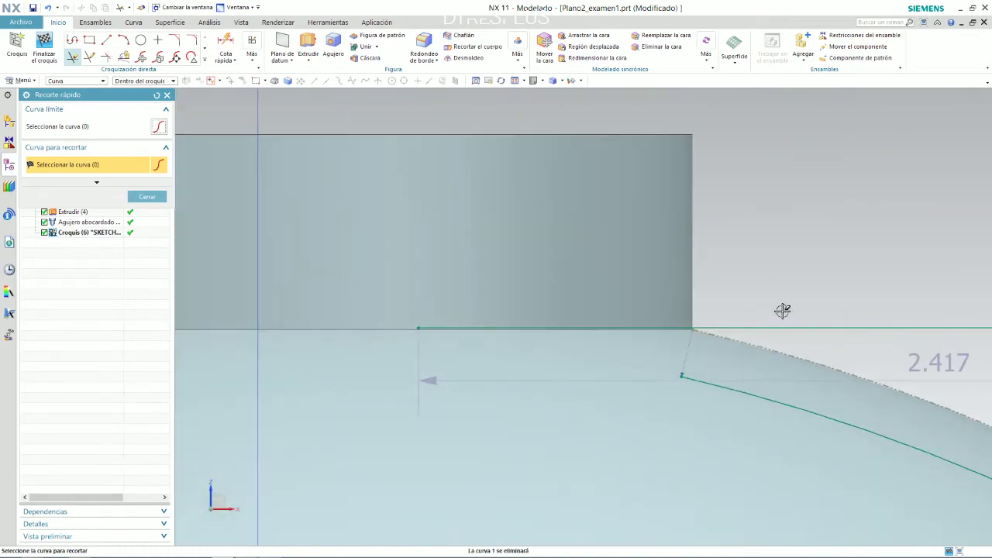
pyautogui.click(108, 40)
pyautogui.click(415, 328)
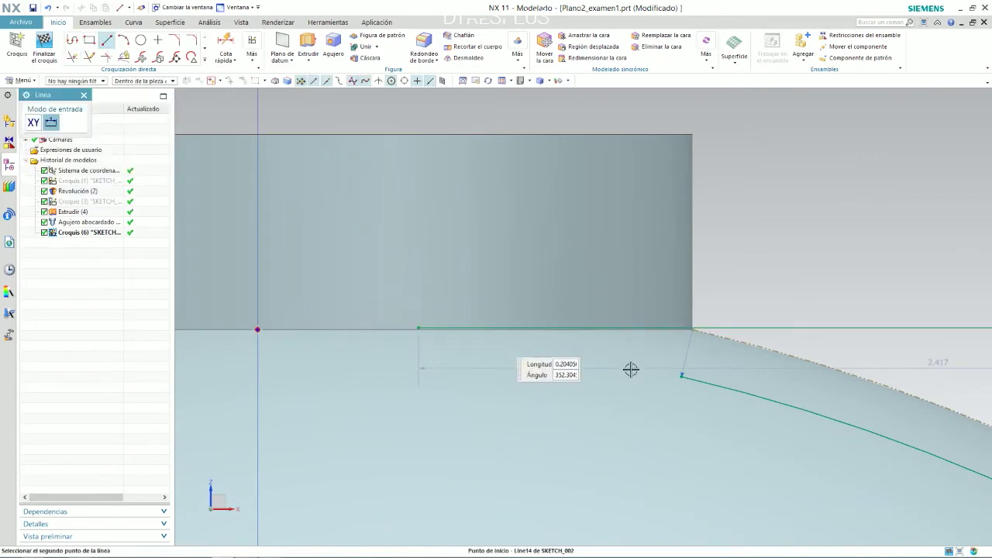
pyautogui.click(682, 376)
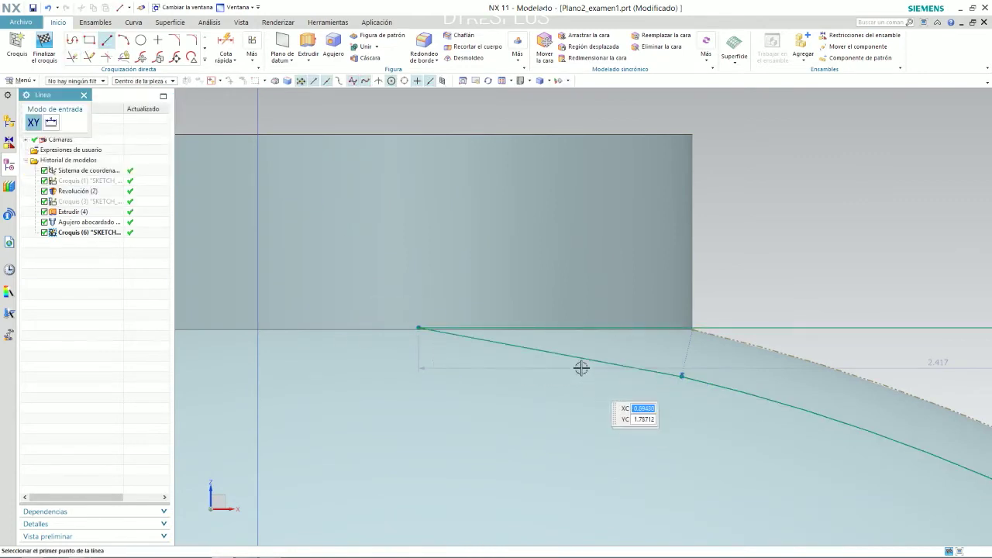
pyautogui.click(532, 349)
pyautogui.click(659, 318)
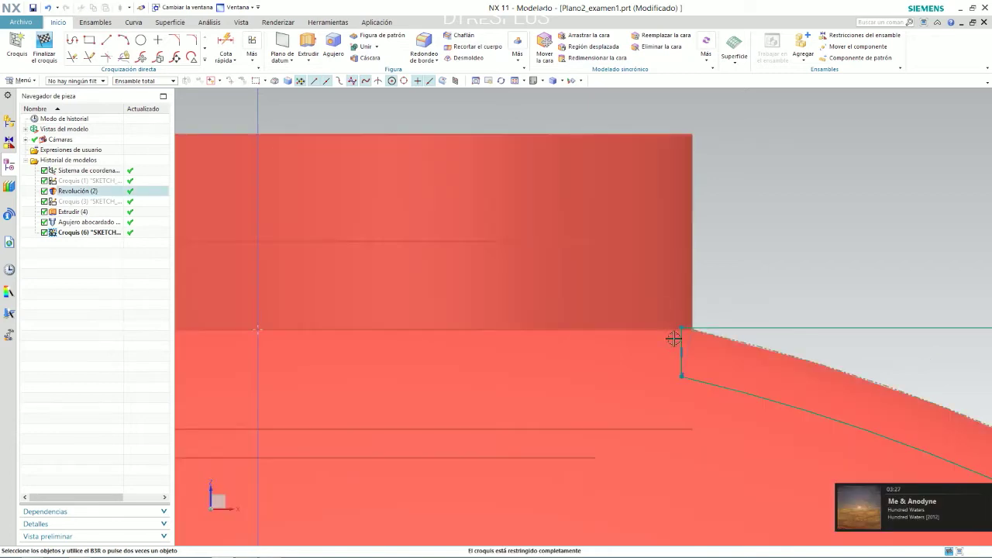
# Trim the R0.400 circle down to the outer corner arc joining the horizontal and vertical lines
pyautogui.scroll(-5, 613, 311)
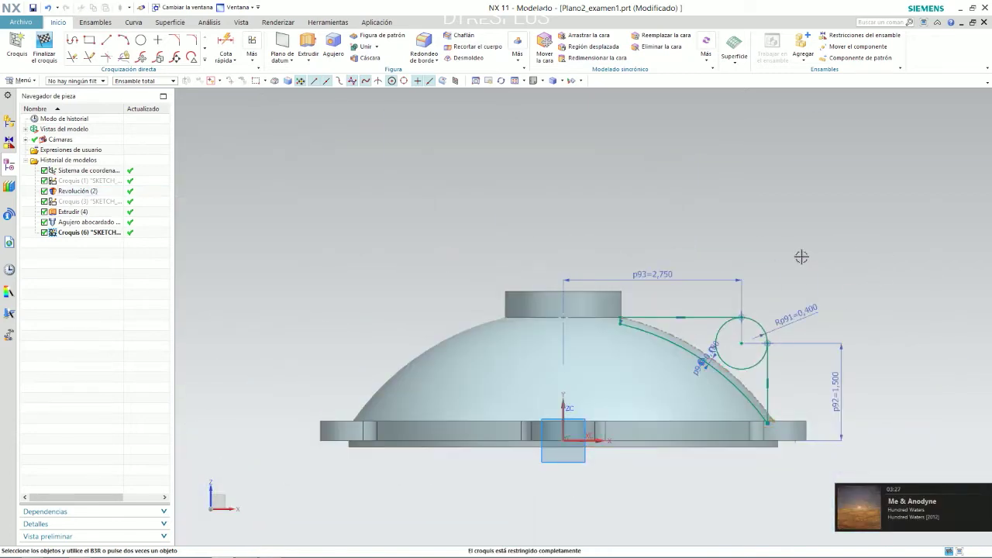
pyautogui.press('Home')
pyautogui.scroll(5, 765, 449)
pyautogui.moveTo(765, 449); pyautogui.dragTo(713, 432, button='middle')
pyautogui.scroll(-4, 719, 372)
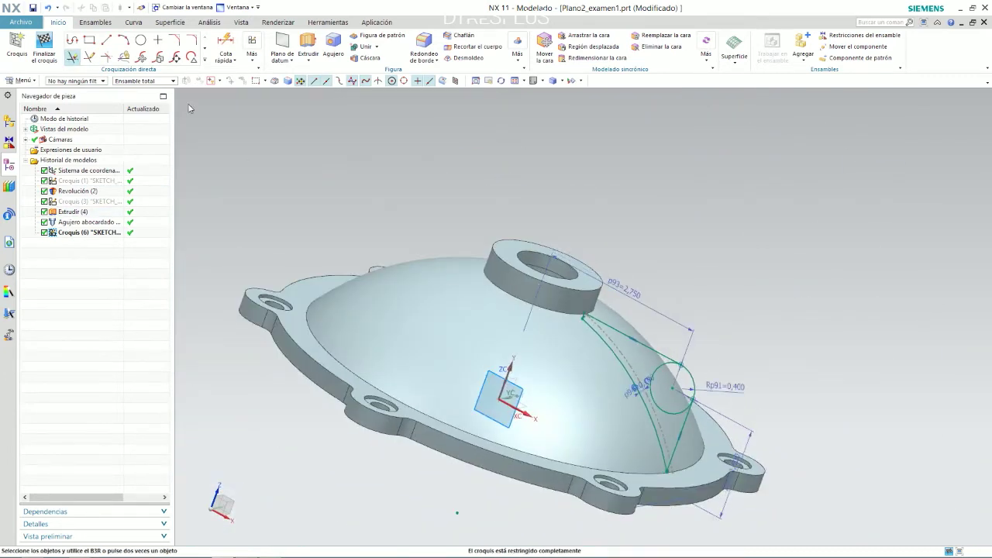
pyautogui.moveTo(598, 376); pyautogui.dragTo(652, 339, button='middle')
pyautogui.scroll(5, 635, 365)
pyautogui.scroll(-3, 652, 339)
# Switch to the Fotos viewer to check the side lug in the domed cover drawing, return to NX and close Quick Trim
pyautogui.hotkey('alt', 'Tab')
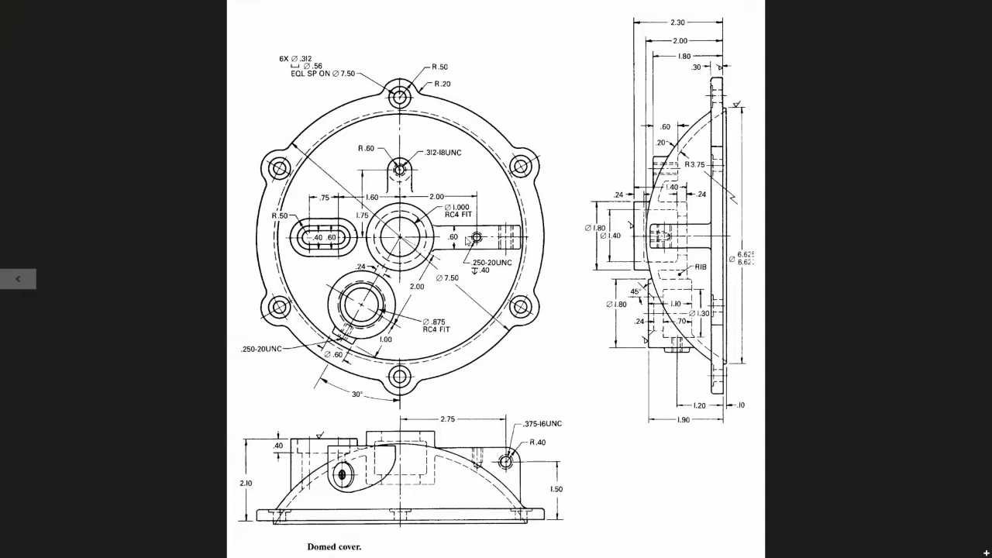
pyautogui.hotkey('alt', 'Tab')
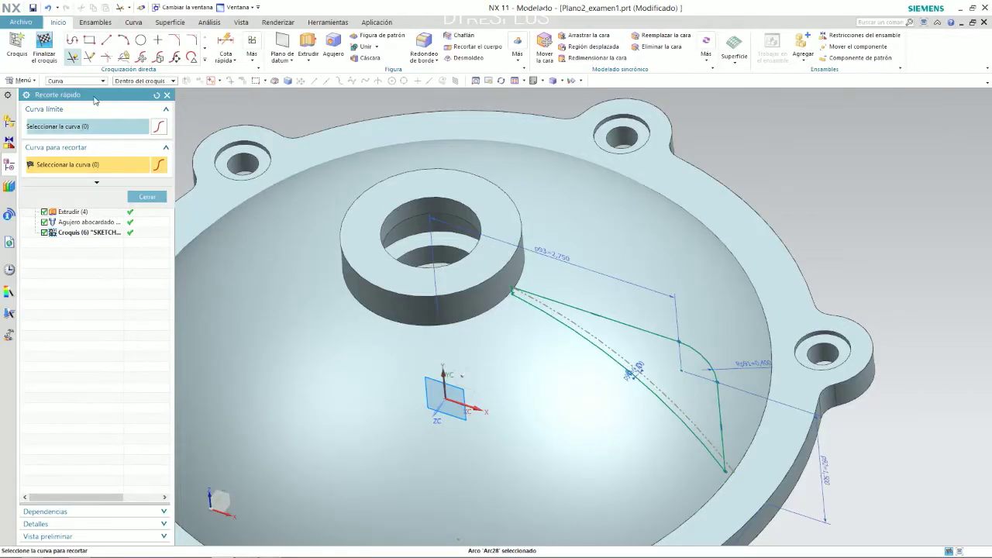
pyautogui.press('Escape')
# Finish the sketch and extrude the closed lug profile with a symmetric value of 0.3 in, united with the dome body
pyautogui.click(140, 47)
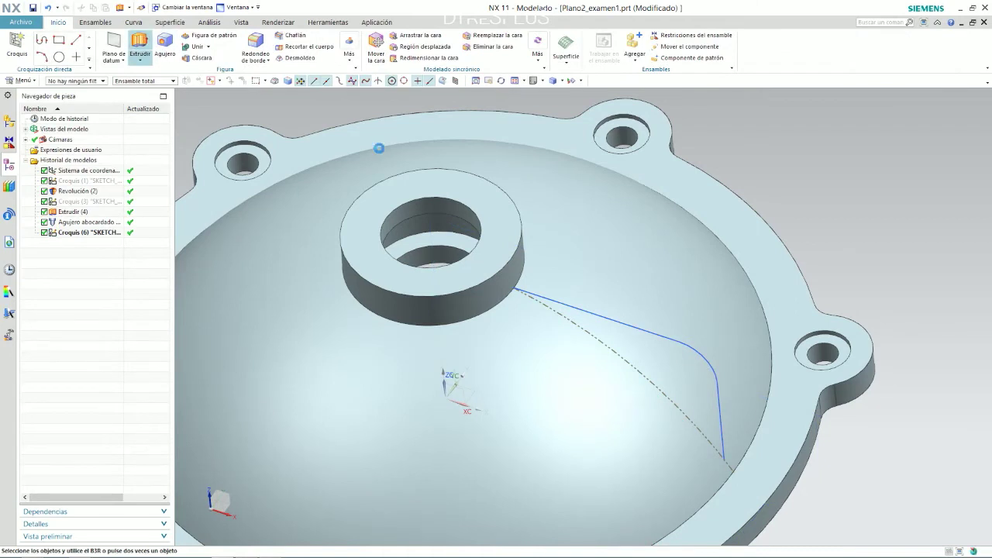
pyautogui.click(646, 333)
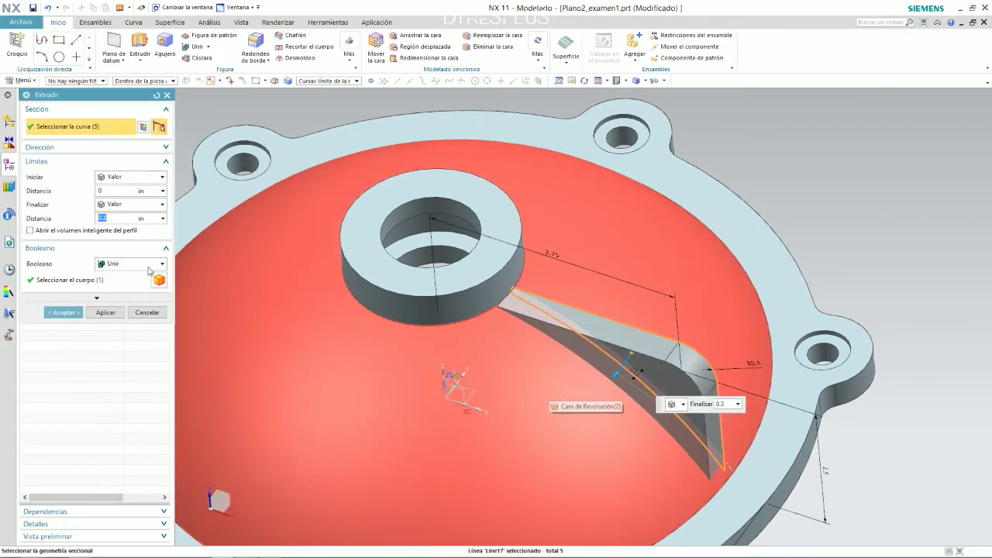
pyautogui.scroll(6, 467, 329)
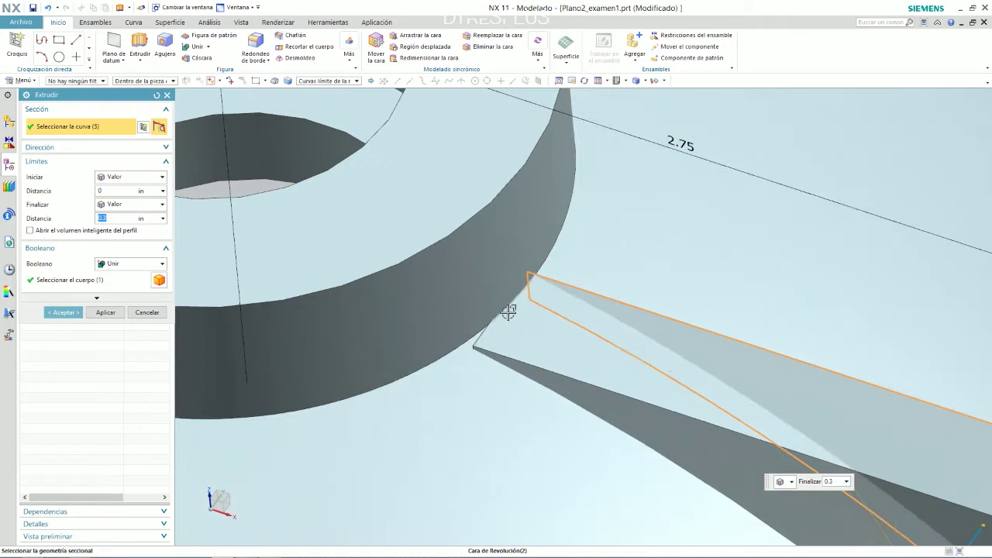
pyautogui.click(127, 178)
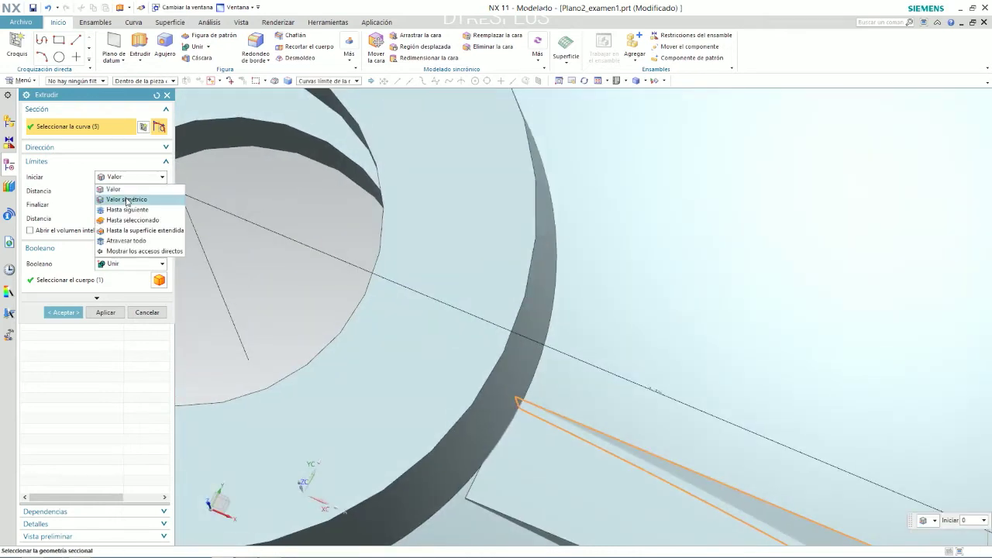
pyautogui.click(129, 195)
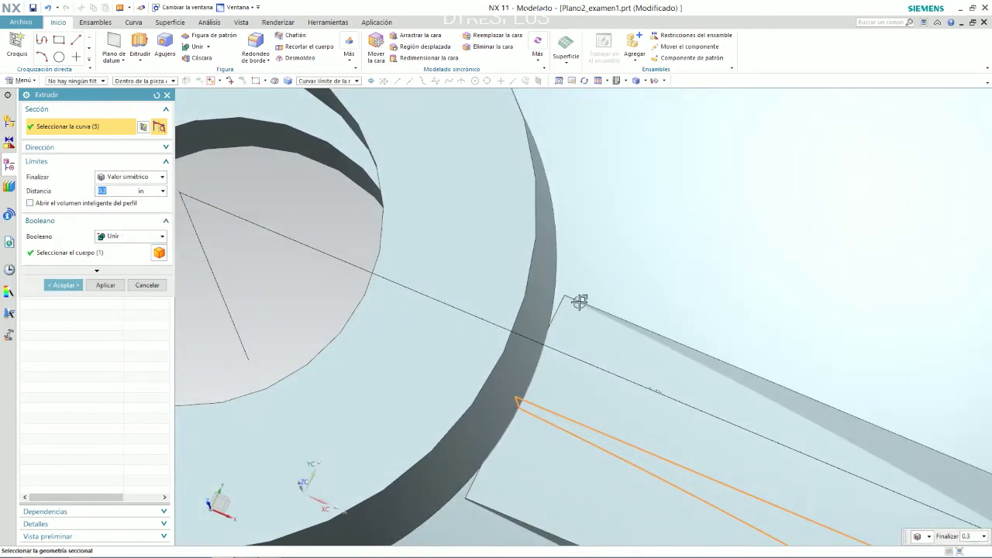
pyautogui.scroll(-6, 580, 301)
pyautogui.moveTo(580, 302)
pyautogui.mouseDown(button='middle')
pyautogui.moveTo(630, 287)
pyautogui.moveTo(591, 294)
pyautogui.mouseUp(button='middle')
pyautogui.scroll(8, 585, 310)
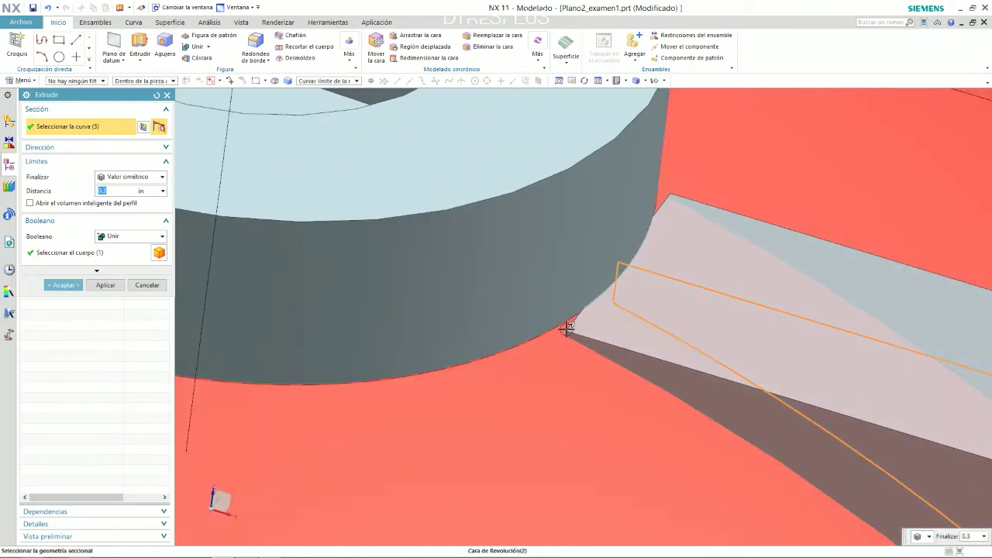
pyautogui.scroll(-5, 572, 325)
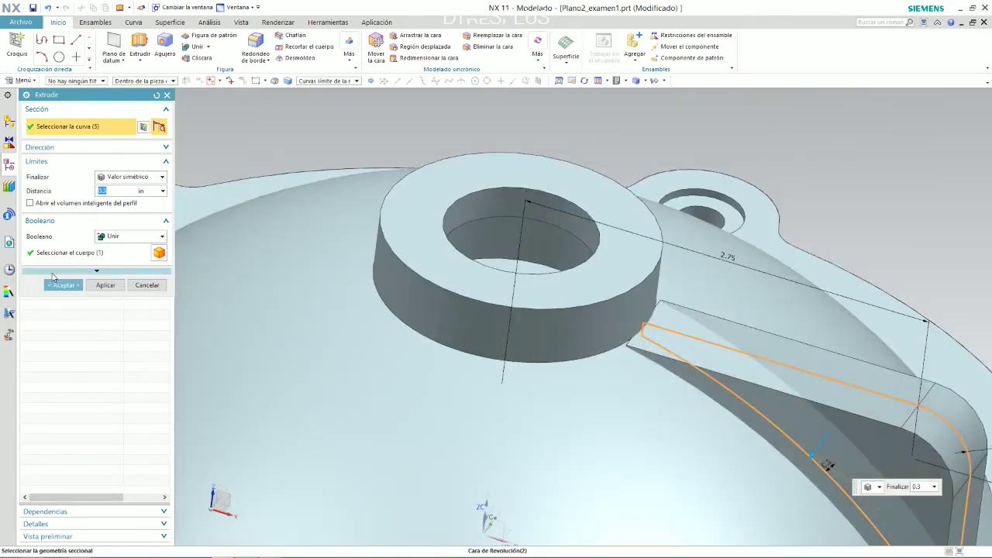
pyautogui.click(62, 286)
# Reopen the lug sketch for editing and draw a vertical line about 0.414 in long inside the boss, beside the profile's inner end
pyautogui.scroll(5, 625, 337)
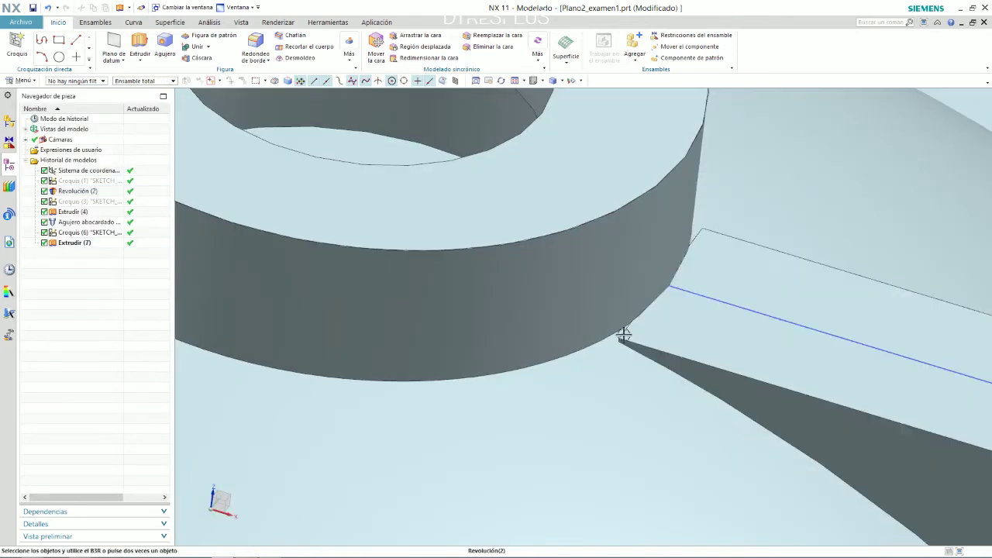
pyautogui.doubleClick(721, 301)
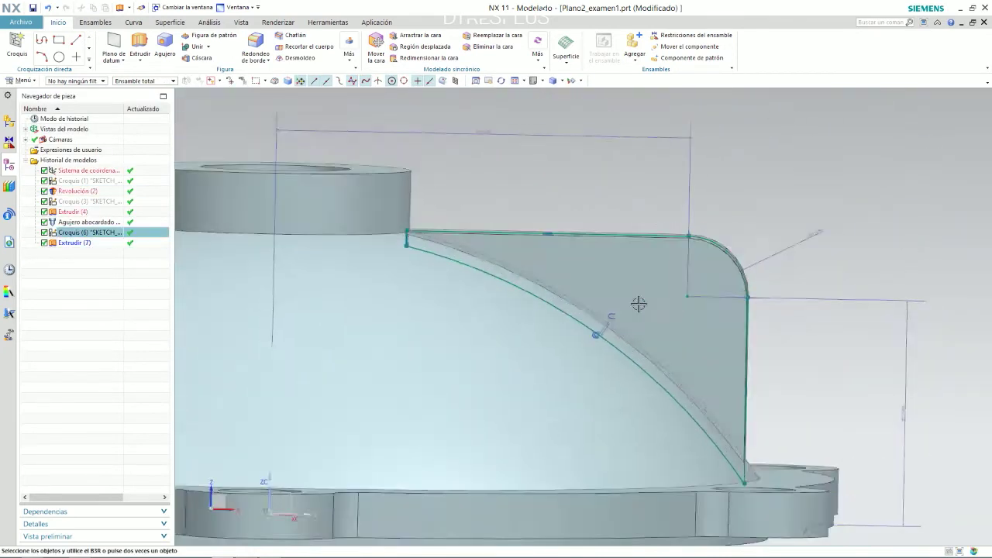
pyautogui.scroll(4, 415, 222)
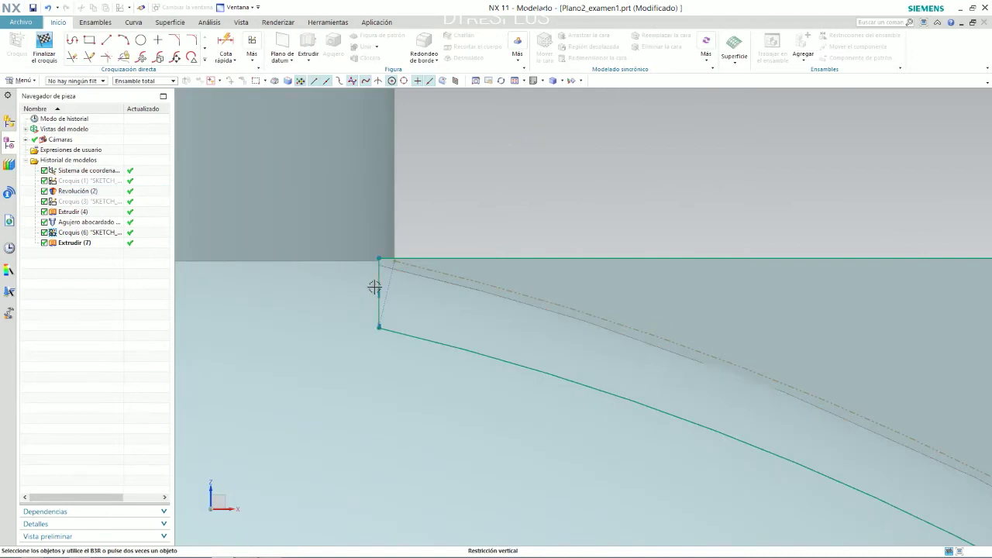
pyautogui.scroll(2, 388, 285)
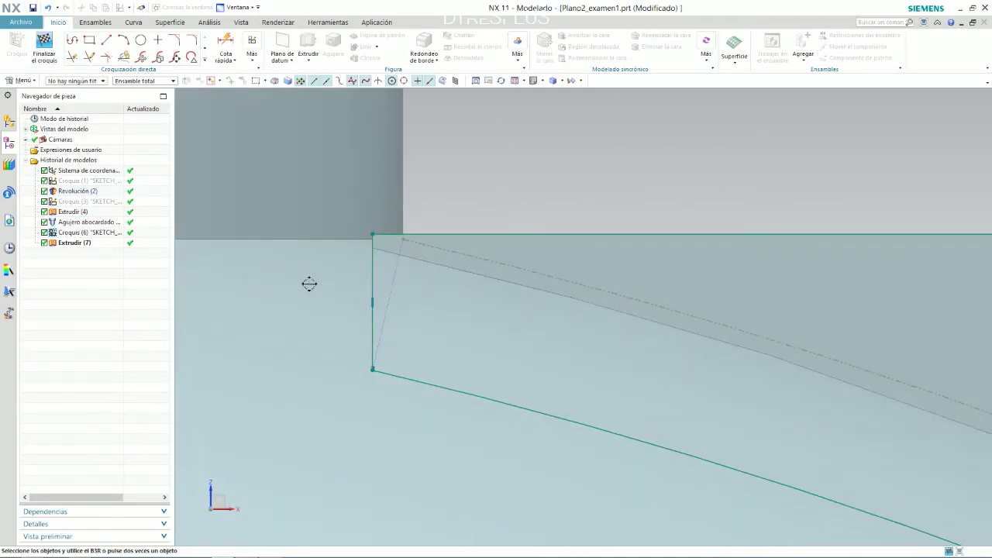
pyautogui.scroll(-3, 460, 281)
pyautogui.scroll(2, 420, 272)
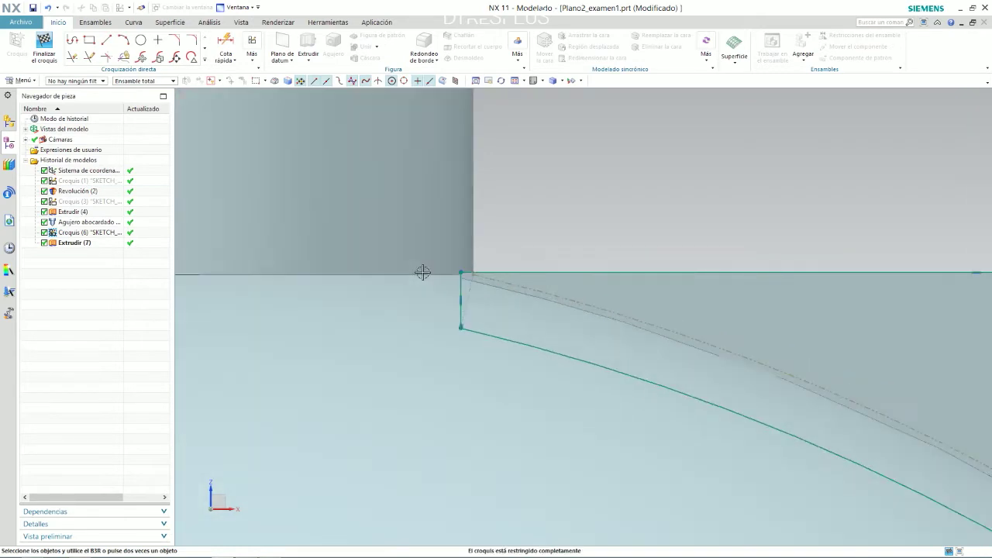
pyautogui.click(106, 39)
pyautogui.click(349, 195)
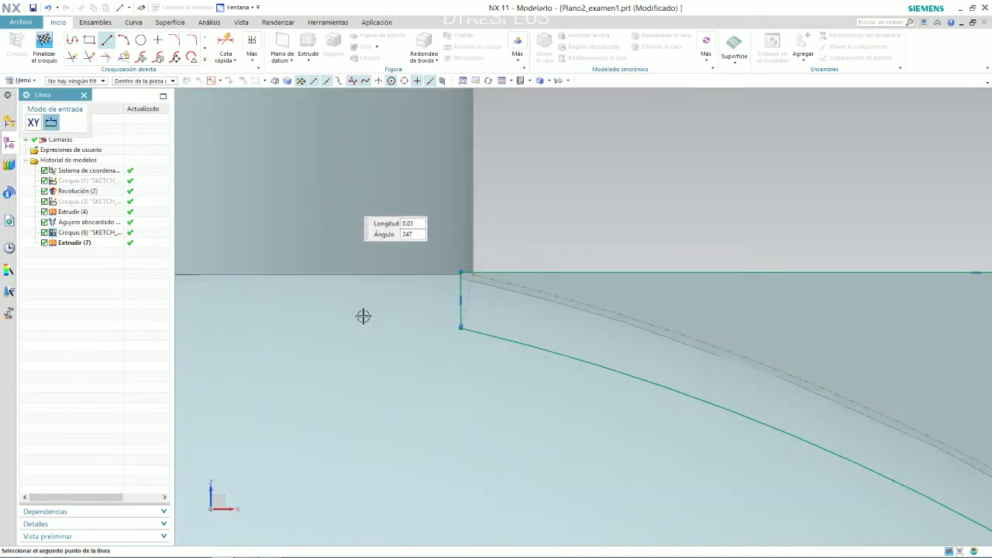
pyautogui.click(349, 420)
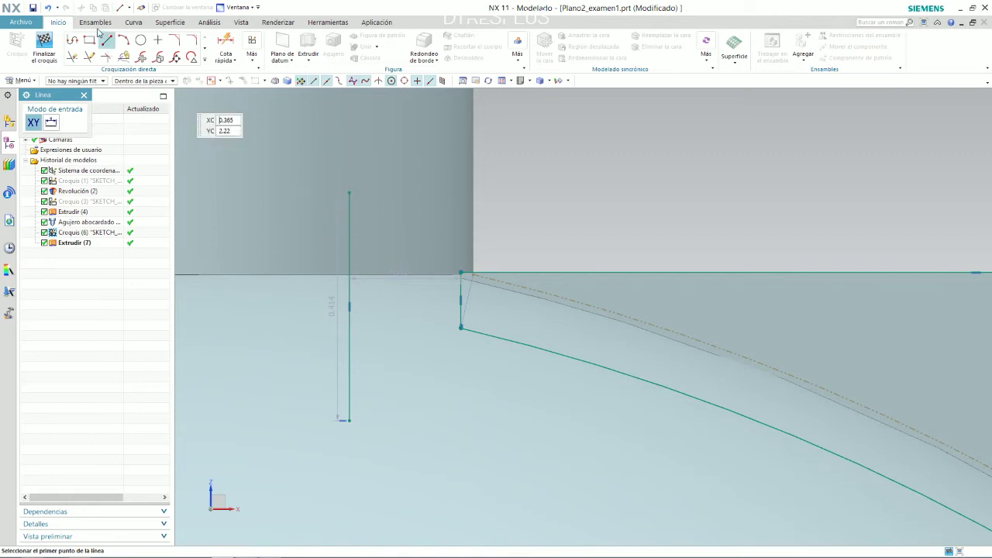
# Switch to wireframe display and move the vertical line closer to the profile's inner end, clear of the boss bore edge
pyautogui.click(549, 80)
pyautogui.click(553, 144)
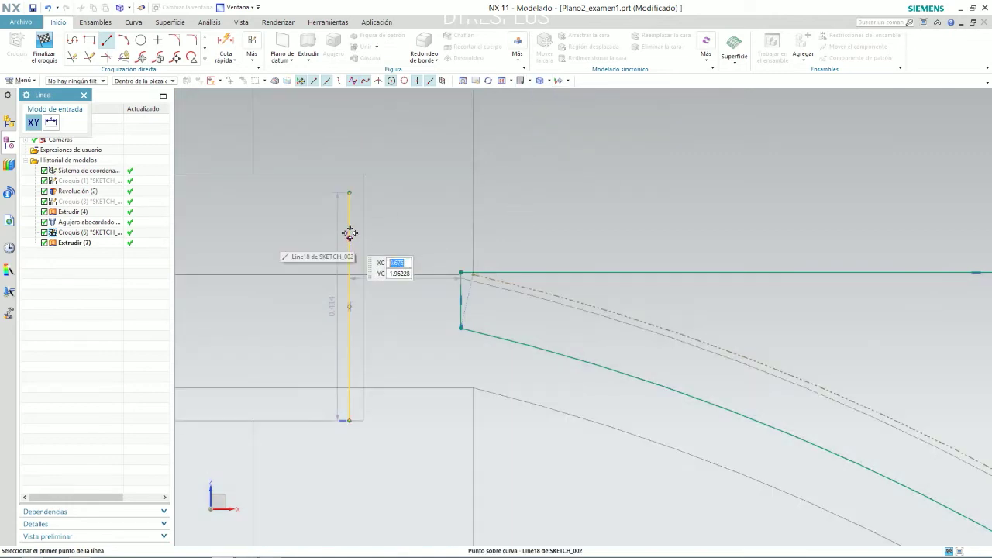
pyautogui.press('Escape')
pyautogui.moveTo(350, 230)
pyautogui.mouseDown()
pyautogui.moveTo(418, 230)
pyautogui.moveTo(401, 230)
pyautogui.mouseUp()
# Extend the lug profile's upper line and lower curve to the new vertical line, and delete the old short inner end line
pyautogui.press('e')
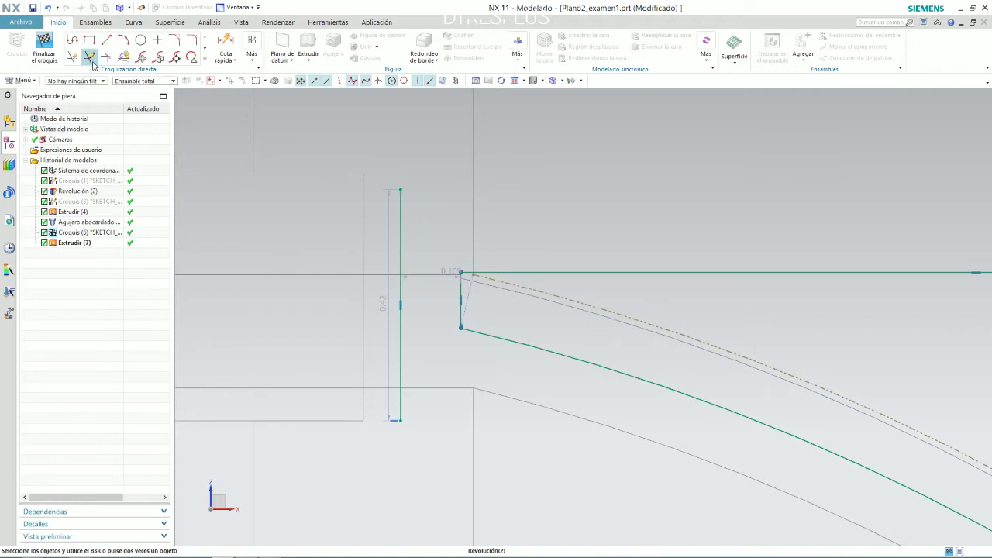
pyautogui.click(480, 331)
pyautogui.click(502, 272)
pyautogui.press('Escape')
pyautogui.click(462, 285)
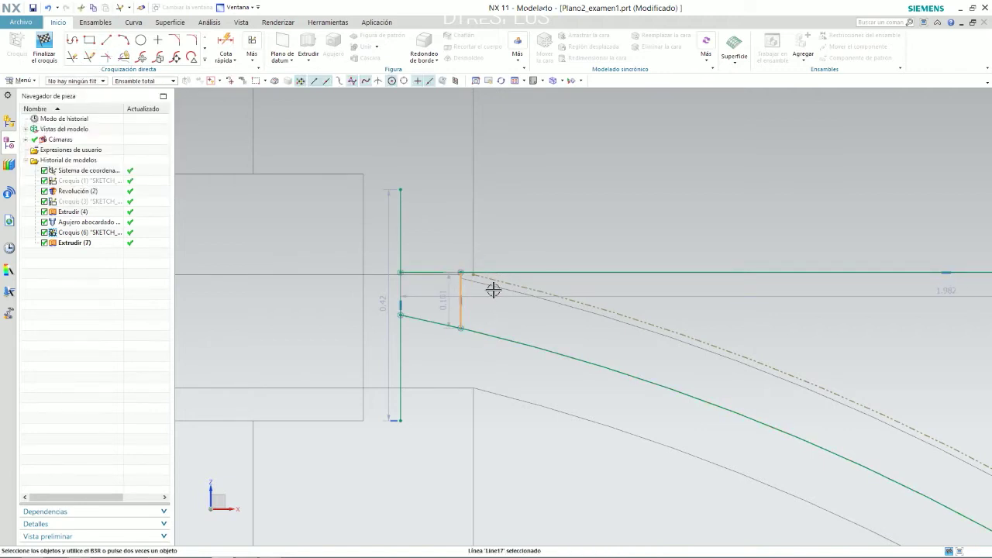
pyautogui.press('Delete')
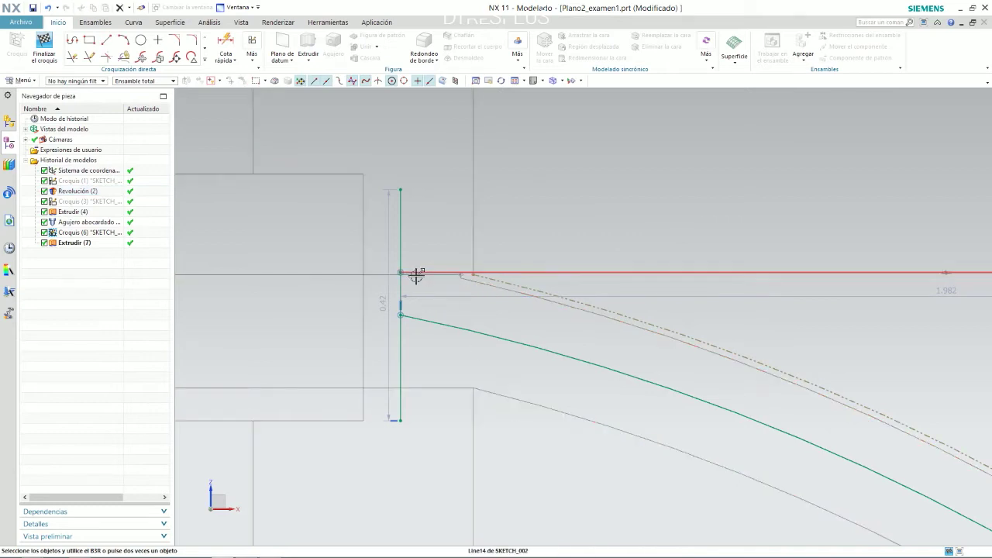
# Trim the vertical line's excess above and below the lug profile and delete the leftover point beneath it
pyautogui.click(72, 57)
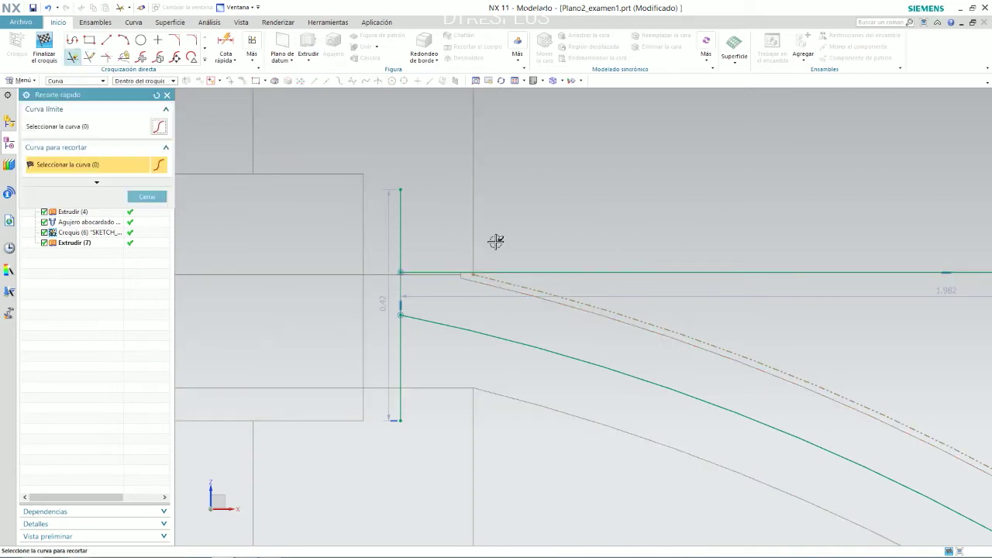
pyautogui.click(402, 227)
pyautogui.scroll(-3, 441, 312)
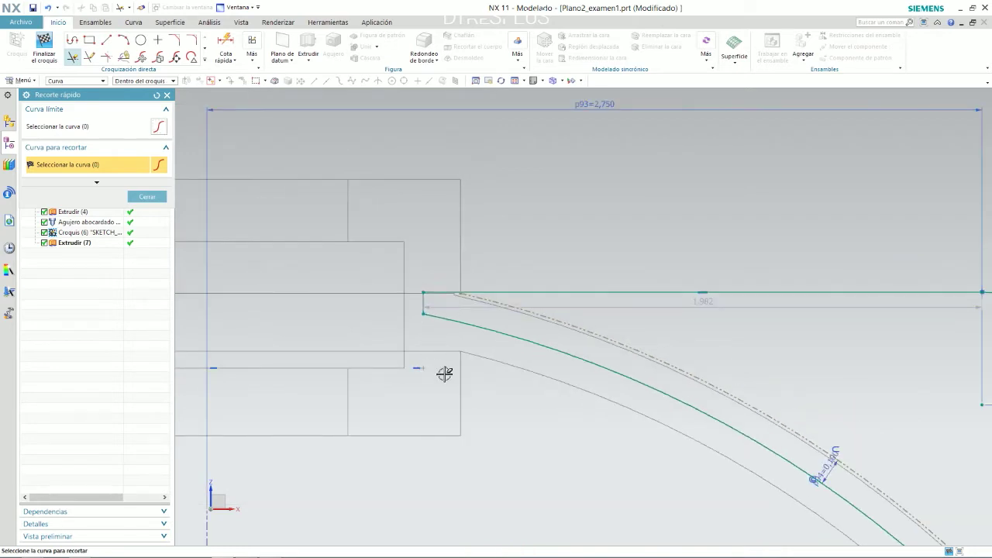
pyautogui.press('Escape')
pyautogui.click(423, 368)
pyautogui.click(448, 352)
pyautogui.click(421, 365)
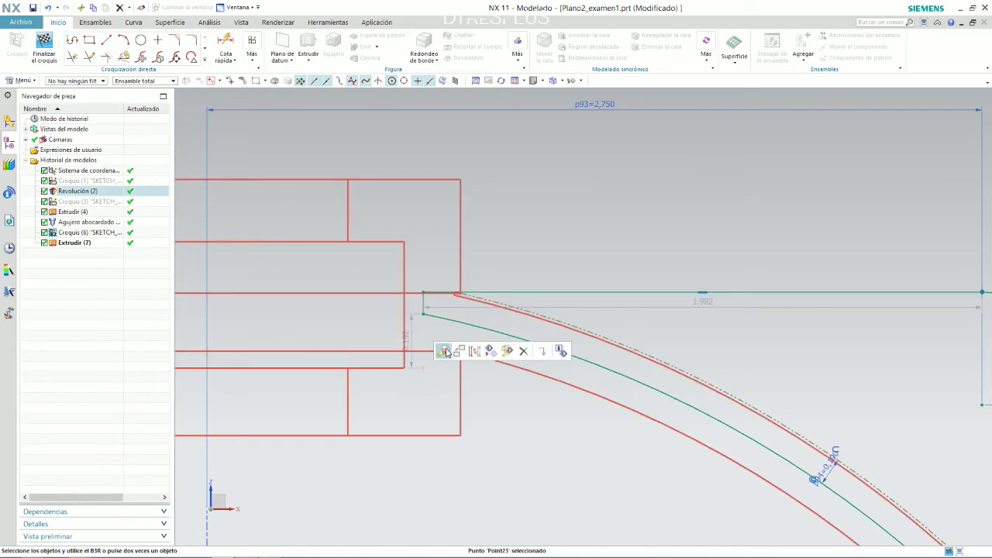
pyautogui.click(523, 351)
# Convert the automatic length dimension of the profile's upper line to a driving one and set it to 1.95 in
pyautogui.scroll(2, 432, 303)
pyautogui.scroll(-1, 435, 305)
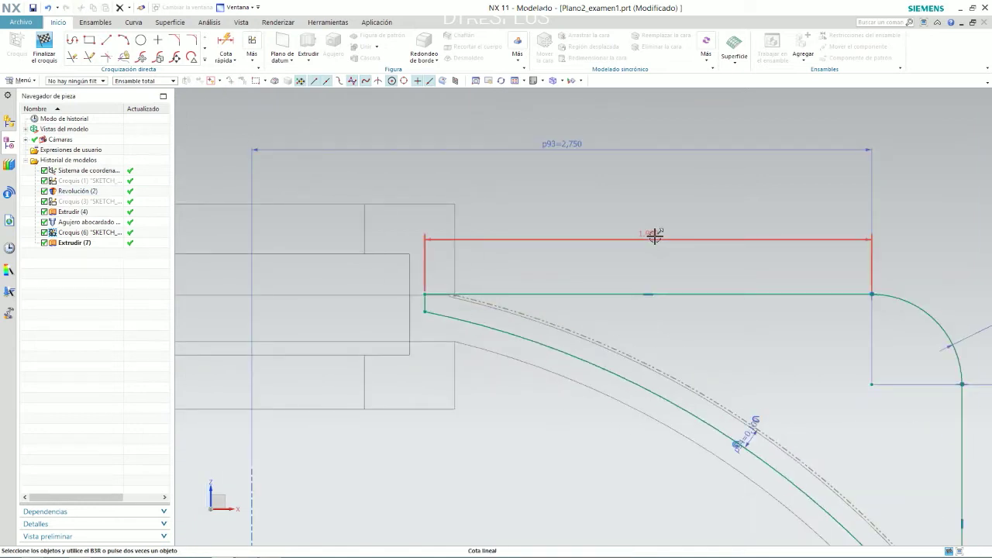
pyautogui.rightClick(657, 238)
pyautogui.click(711, 224)
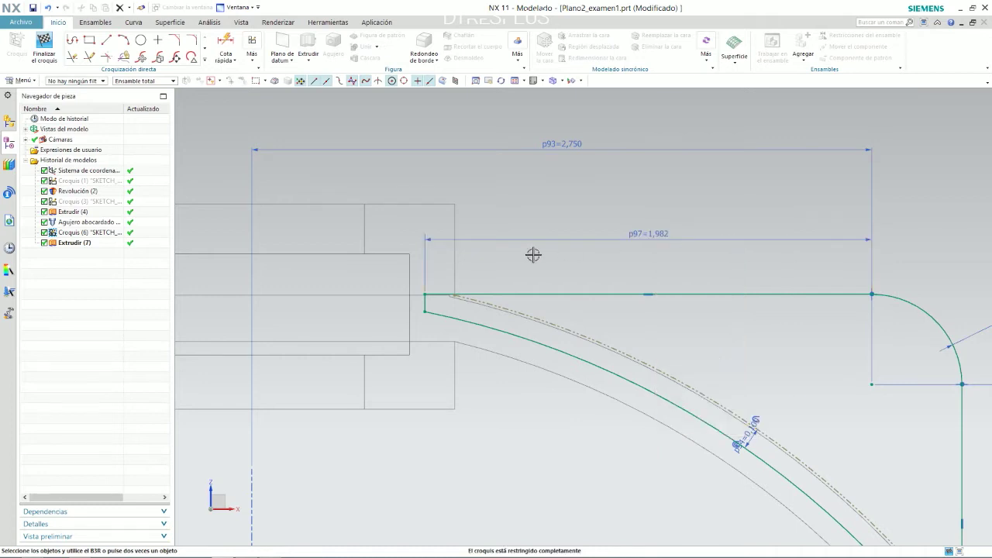
pyautogui.doubleClick(646, 233)
pyautogui.write('1.9')
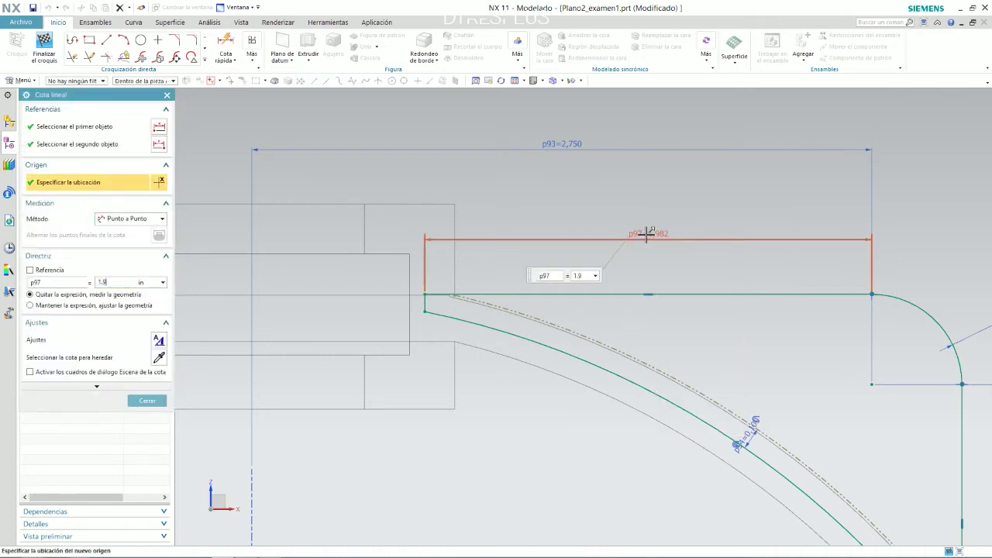
pyautogui.press('Return')
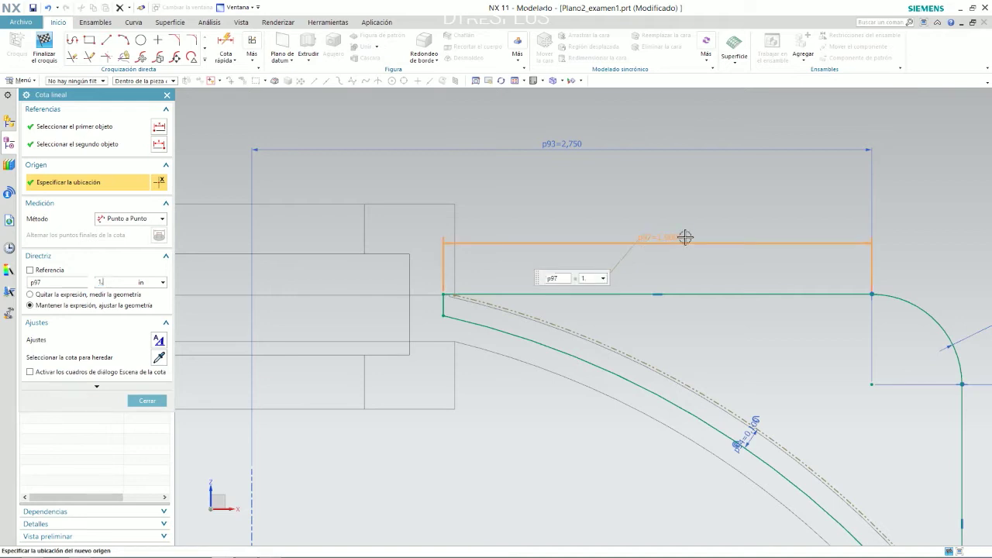
pyautogui.write('1.95')
pyautogui.press('Return')
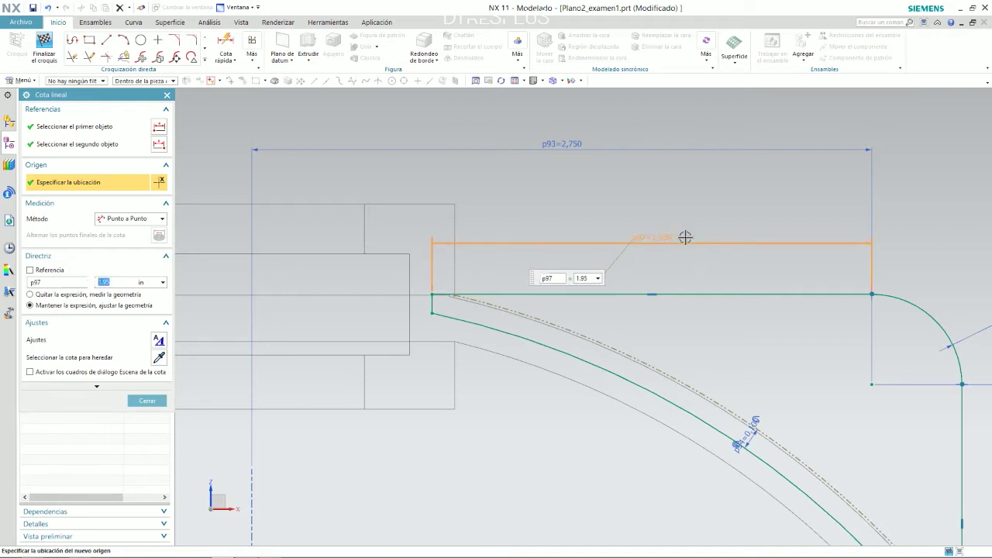
pyautogui.middleClick(685, 237)
# Finish the lug sketch, switch the display to shaded with edges, and inspect the joint between the lug and the boss
pyautogui.moveTo(580, 258)
pyautogui.mouseDown(button='middle')
pyautogui.moveTo(643, 388)
pyautogui.moveTo(660, 457)
pyautogui.mouseUp(button='middle')
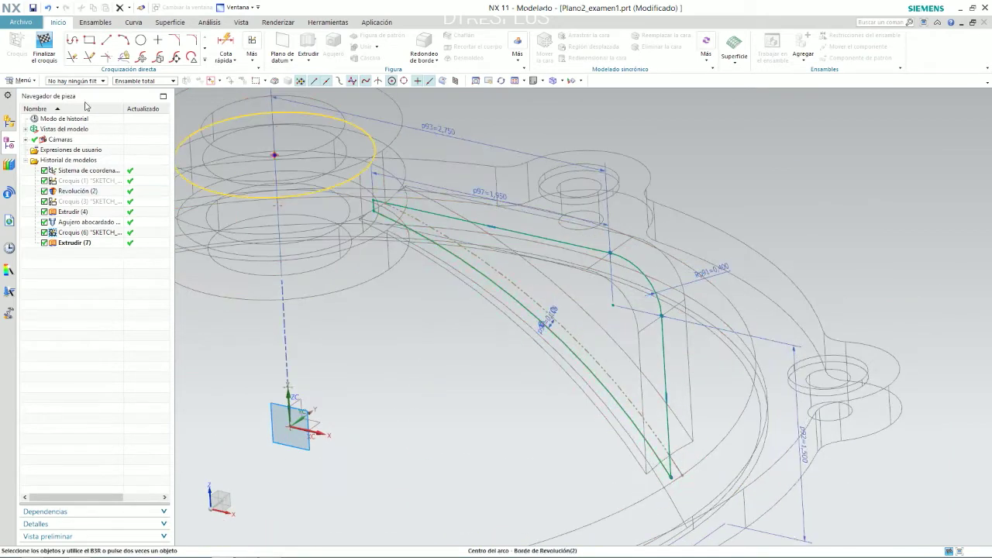
pyautogui.click(44, 46)
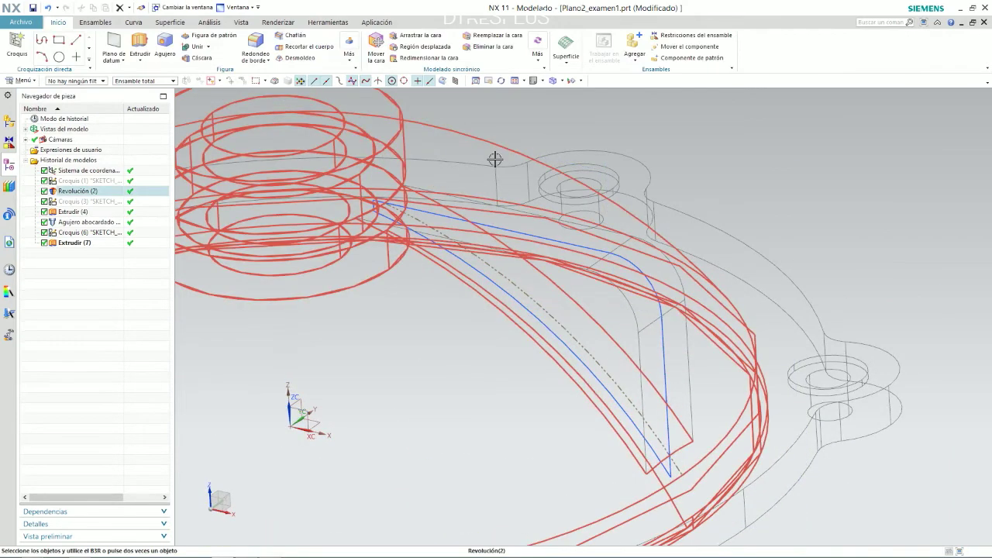
pyautogui.click(562, 82)
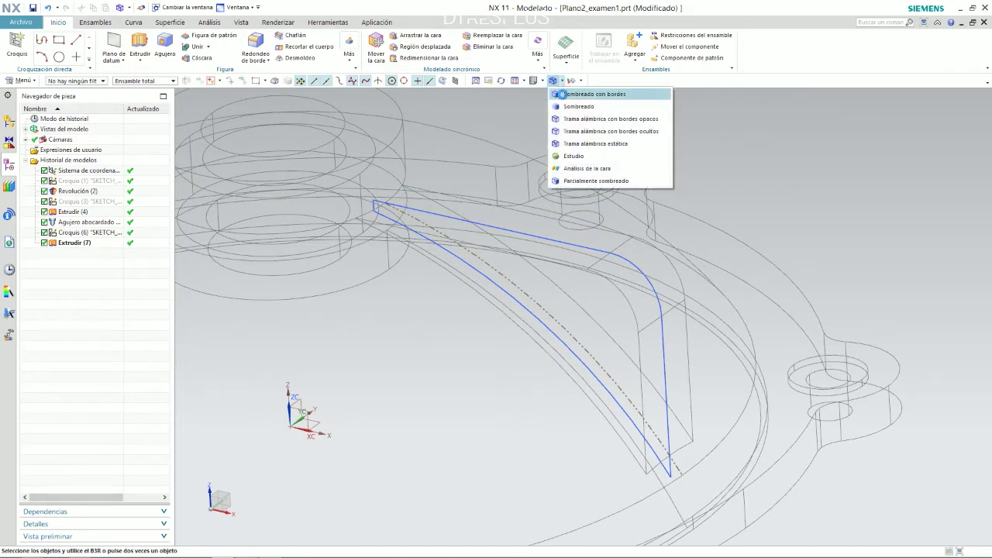
pyautogui.click(577, 94)
pyautogui.moveTo(594, 159); pyautogui.dragTo(509, 182, button='middle')
pyautogui.scroll(3, 495, 220)
pyautogui.scroll(5, 495, 220)
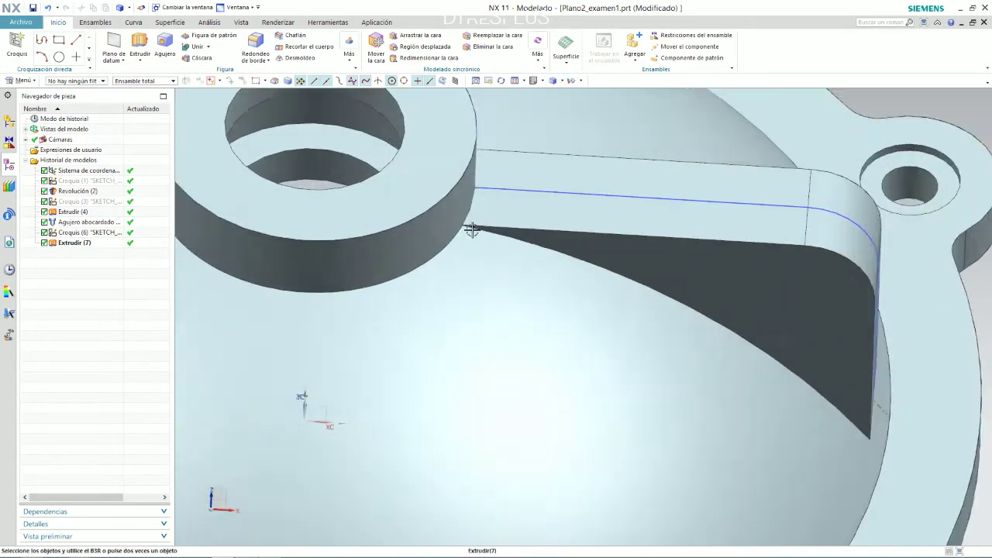
pyautogui.moveTo(458, 219)
pyautogui.mouseDown(button='middle')
pyautogui.moveTo(468, 181)
pyautogui.moveTo(455, 220)
pyautogui.moveTo(286, 243)
pyautogui.moveTo(363, 256)
pyautogui.moveTo(354, 268)
pyautogui.moveTo(436, 250)
pyautogui.mouseUp(button='middle')
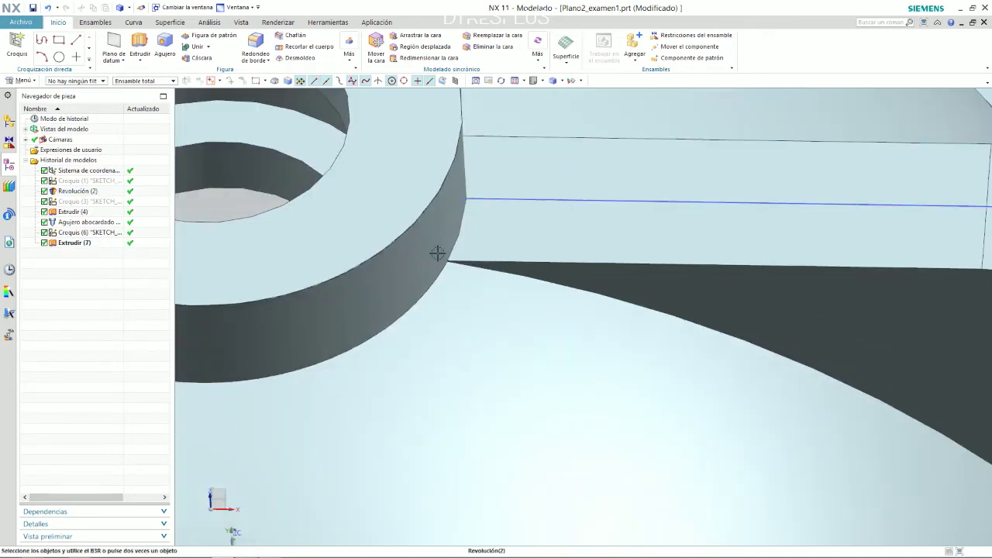
# Reopen the lug sketch, set the upper line's length to 1.96 in, and finish the sketch
pyautogui.click(615, 200)
pyautogui.scroll(3, 615, 199)
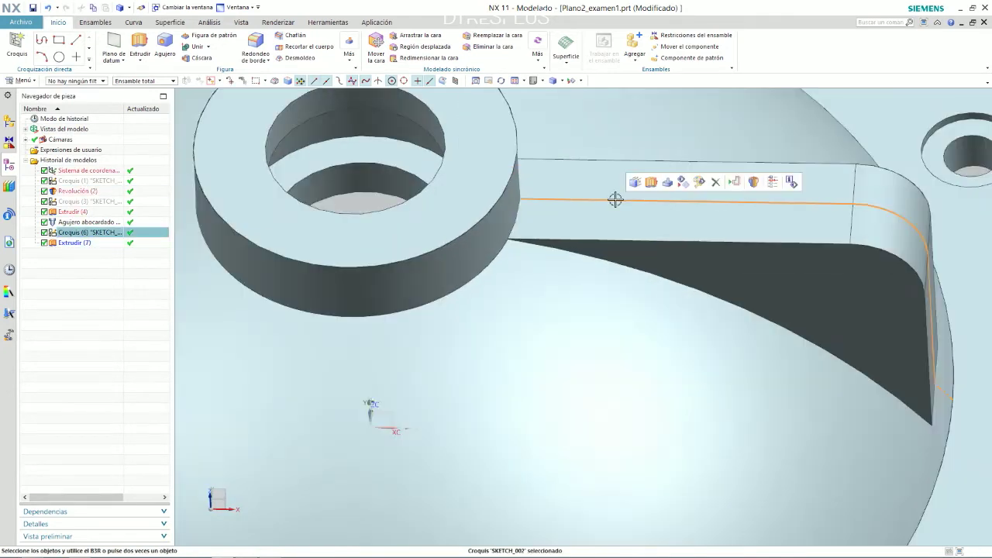
pyautogui.doubleClick(615, 200)
pyautogui.doubleClick(525, 202)
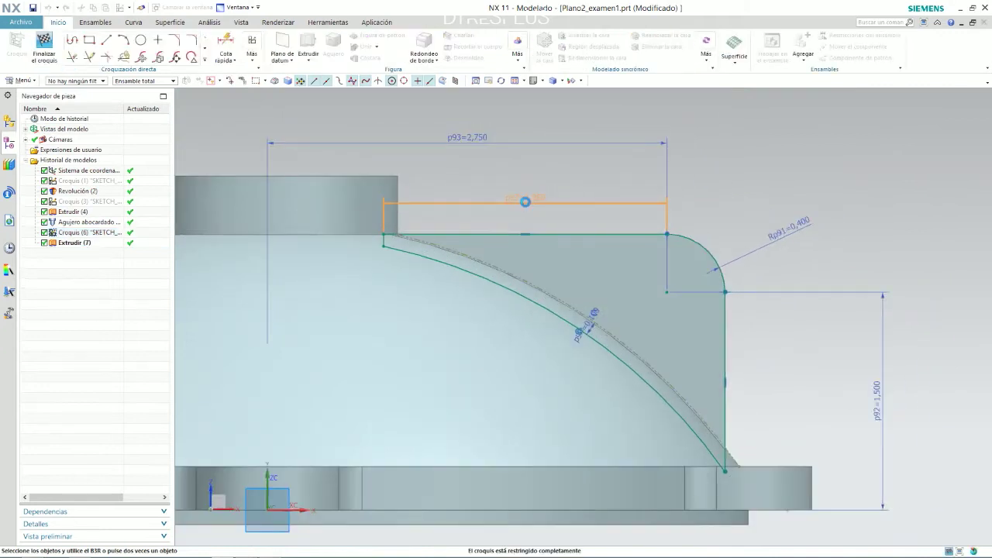
pyautogui.write('1.')
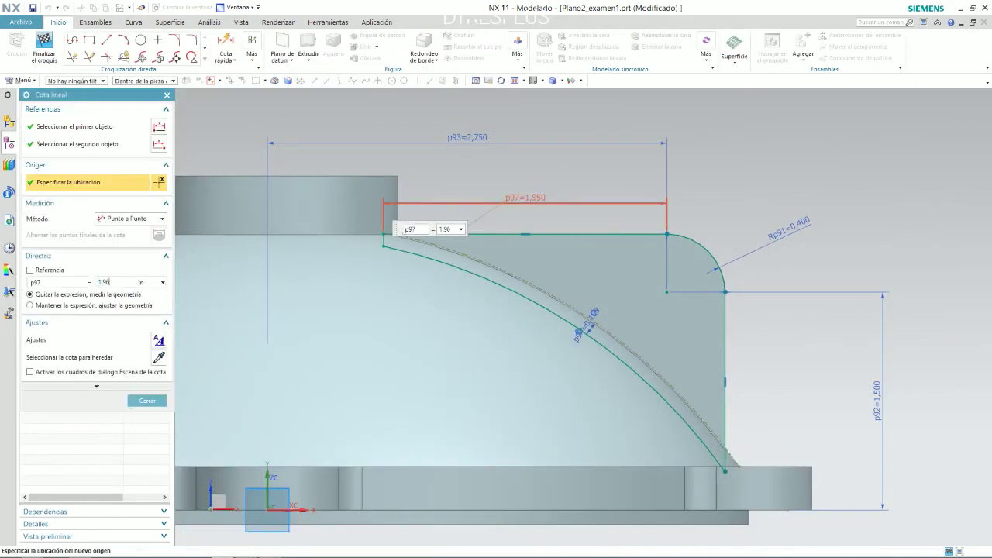
pyautogui.write('96')
pyautogui.press('Return')
pyautogui.middleClick(526, 201)
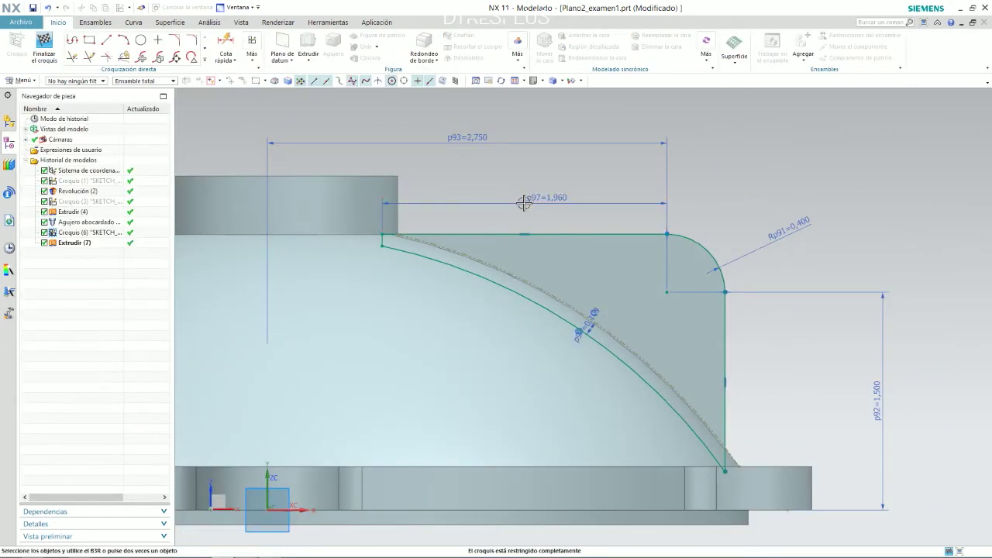
pyautogui.click(44, 46)
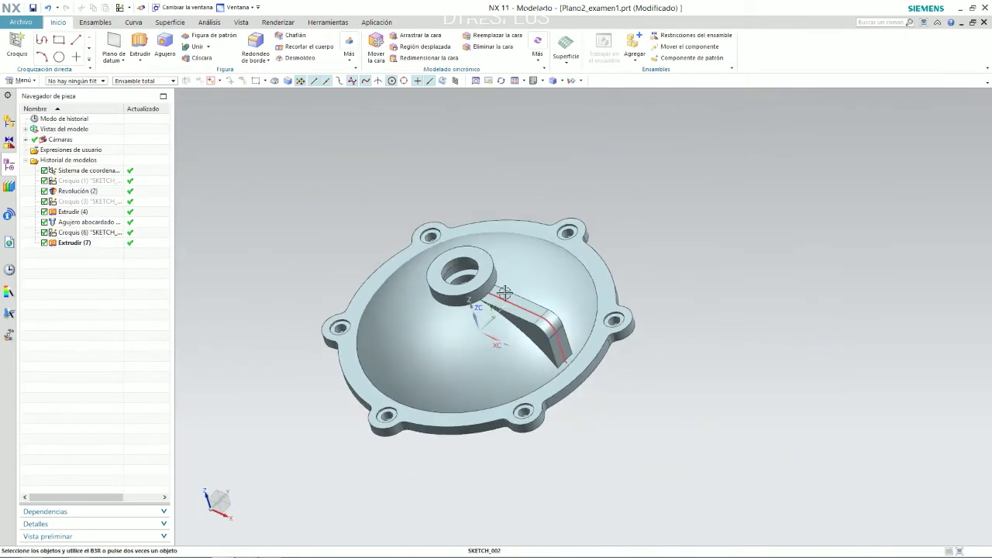
# Review the lug's Extrude settings and accept them unchanged
pyautogui.moveTo(503, 295); pyautogui.dragTo(605, 263, button='middle')
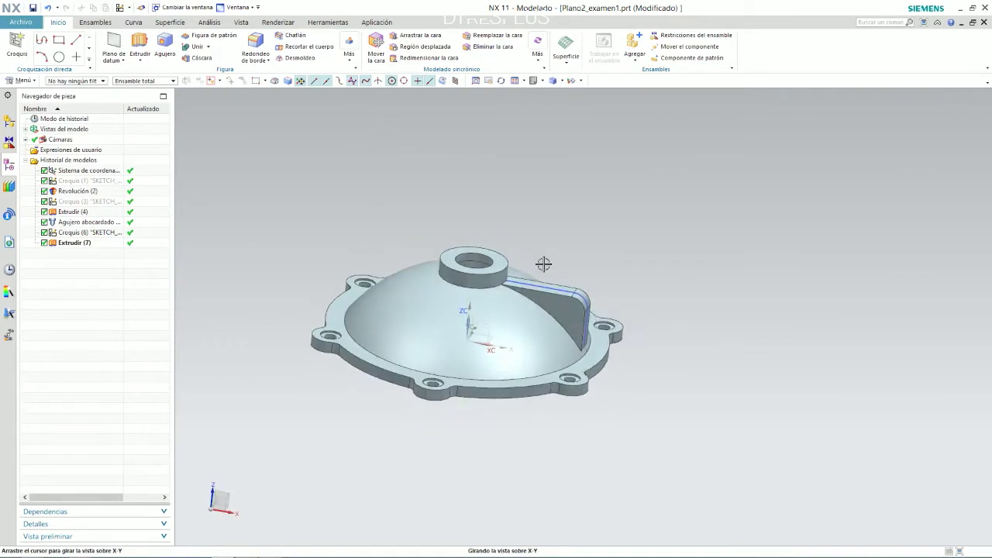
pyautogui.scroll(5, 580, 307)
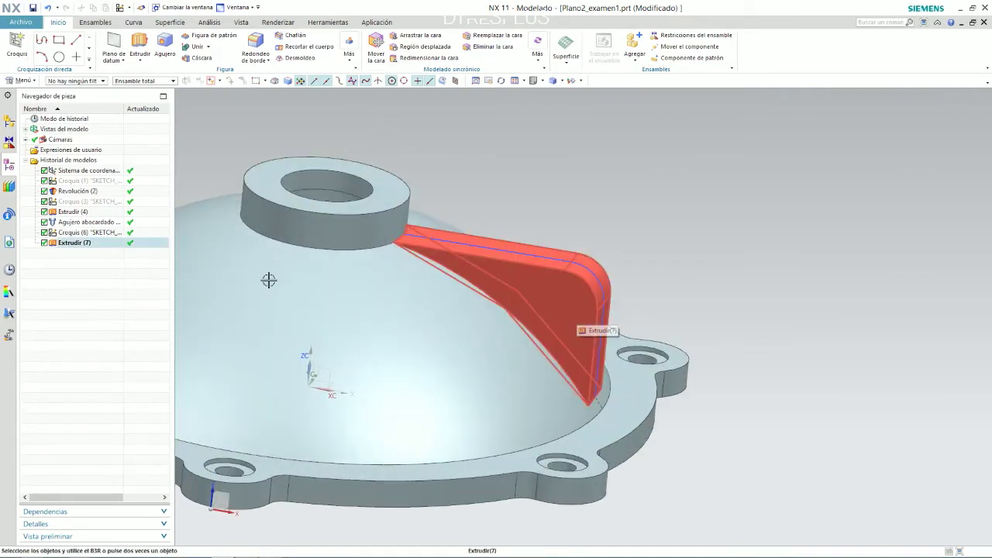
pyautogui.doubleClick(68, 242)
pyautogui.click(70, 253)
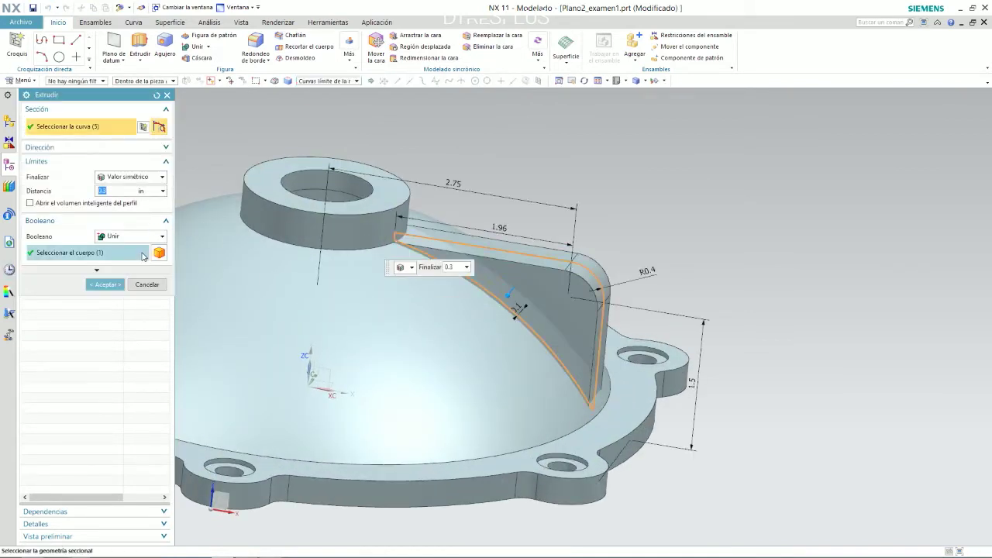
pyautogui.click(105, 284)
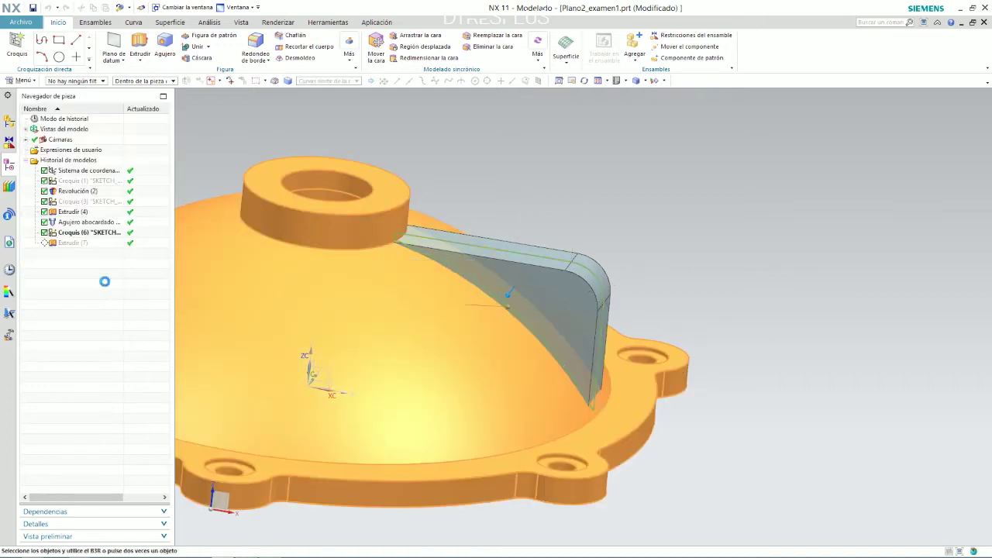
pyautogui.scroll(-2, 611, 233)
pyautogui.hotkey('alt', 'Tab')
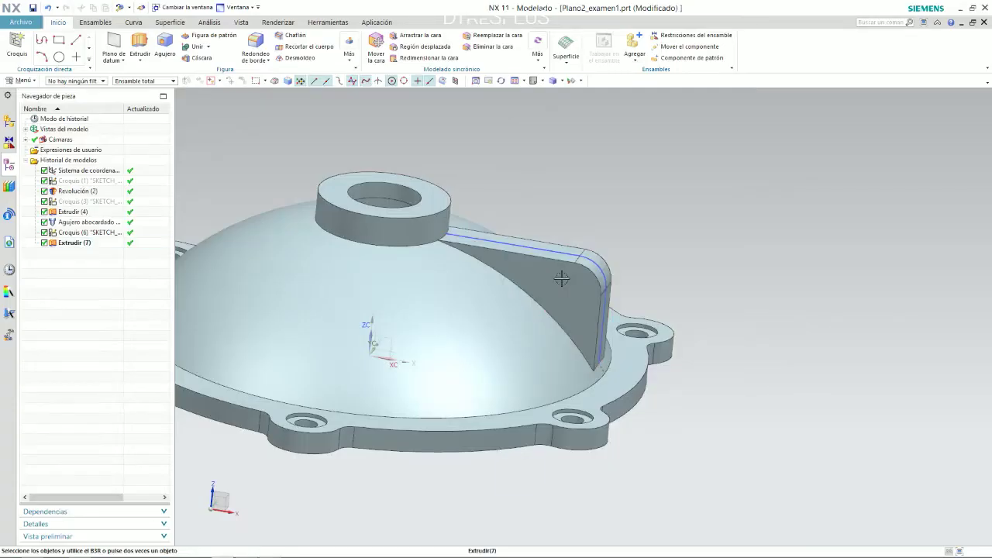
# Open the lug's Extrude for editing and examine its profile dimensions in a front view
pyautogui.click(562, 263)
pyautogui.doubleClick(564, 258)
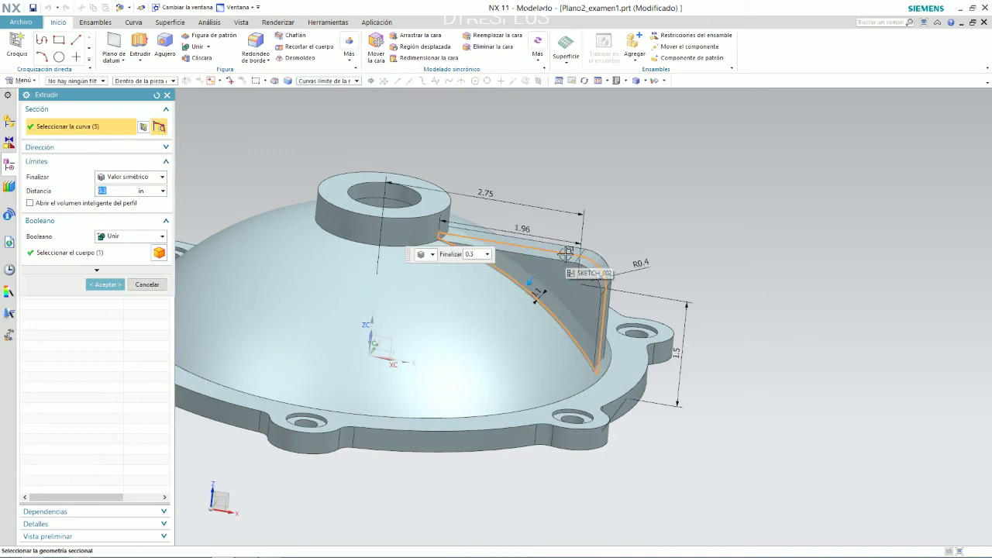
pyautogui.rightClick(600, 248)
pyautogui.click(661, 224)
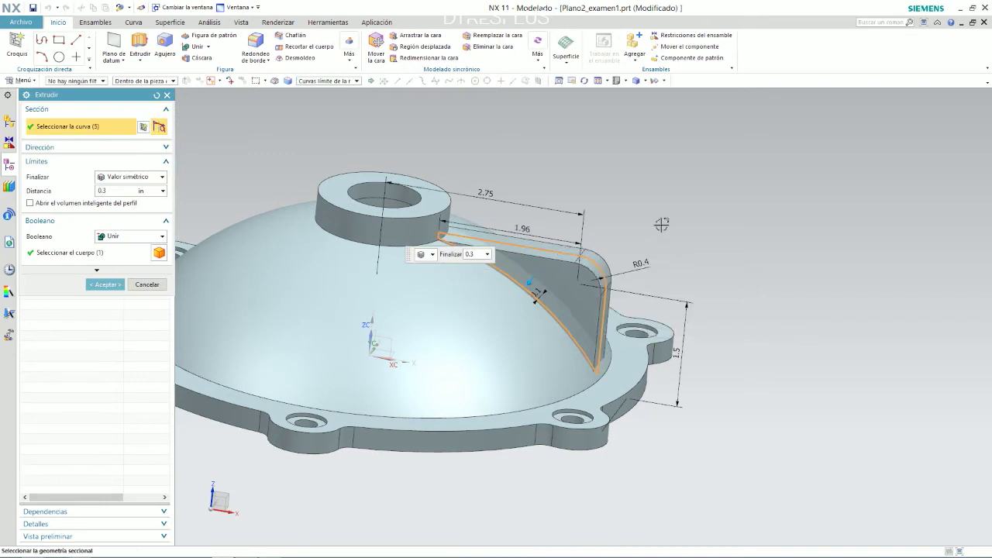
pyautogui.rightClick(762, 222)
pyautogui.click(736, 221)
pyautogui.scroll(3, 362, 169)
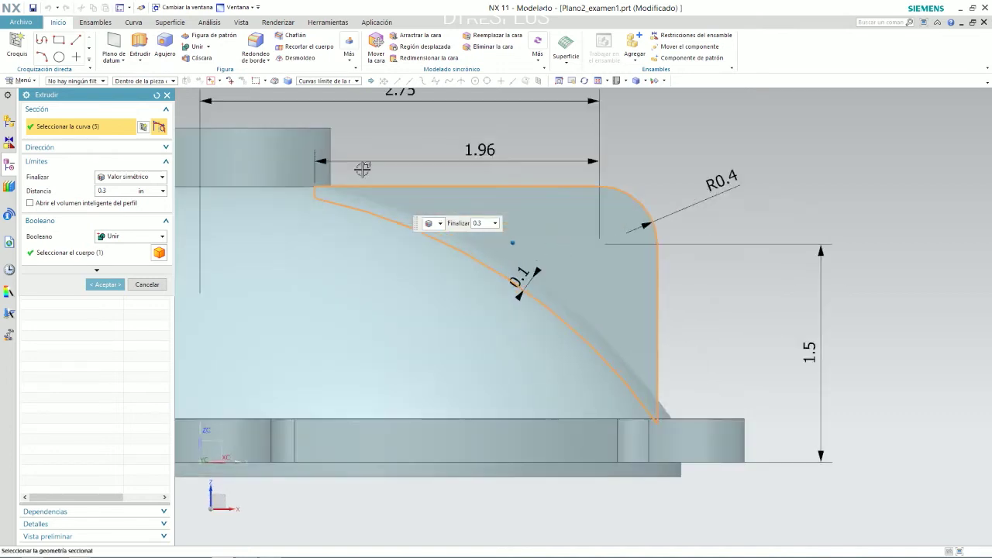
pyautogui.click(75, 39)
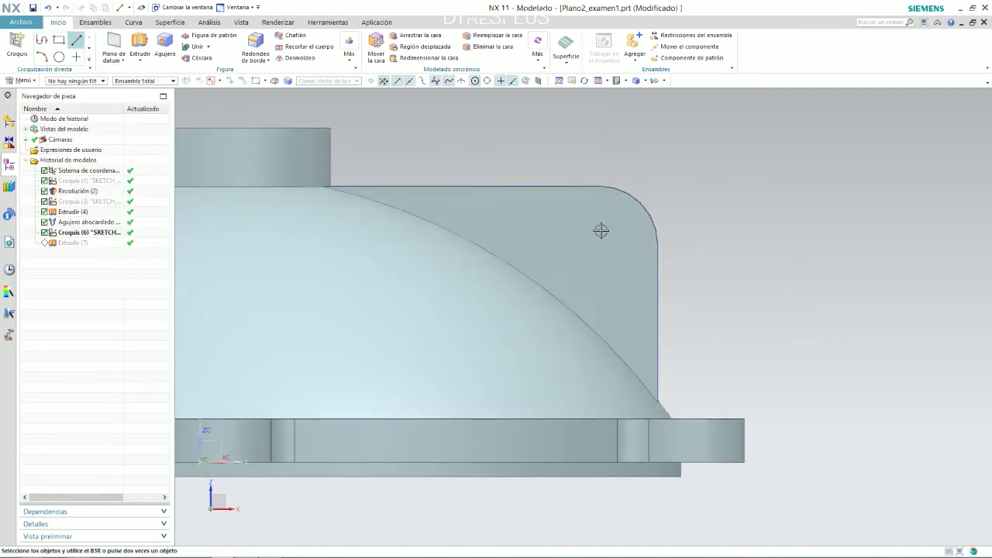
pyautogui.click(560, 186)
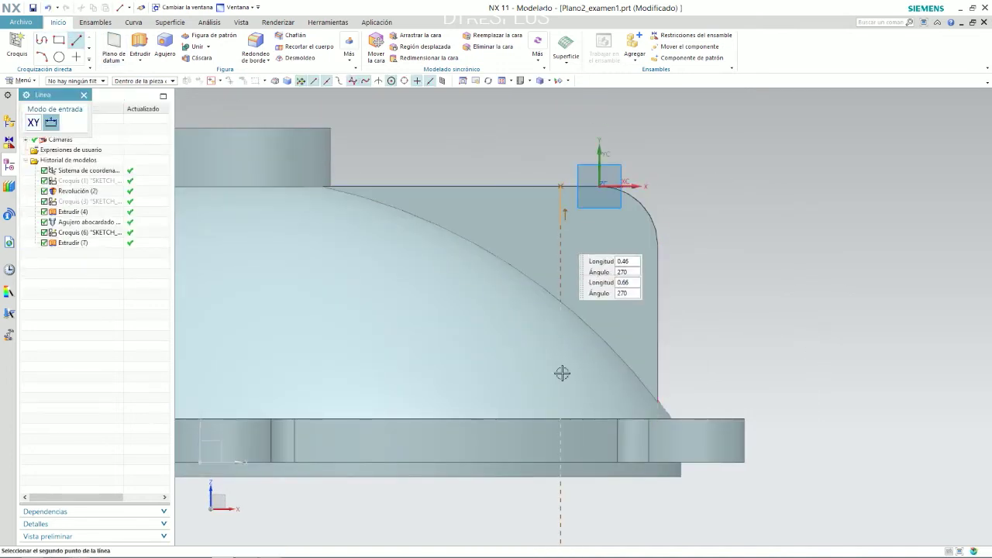
pyautogui.click(564, 451)
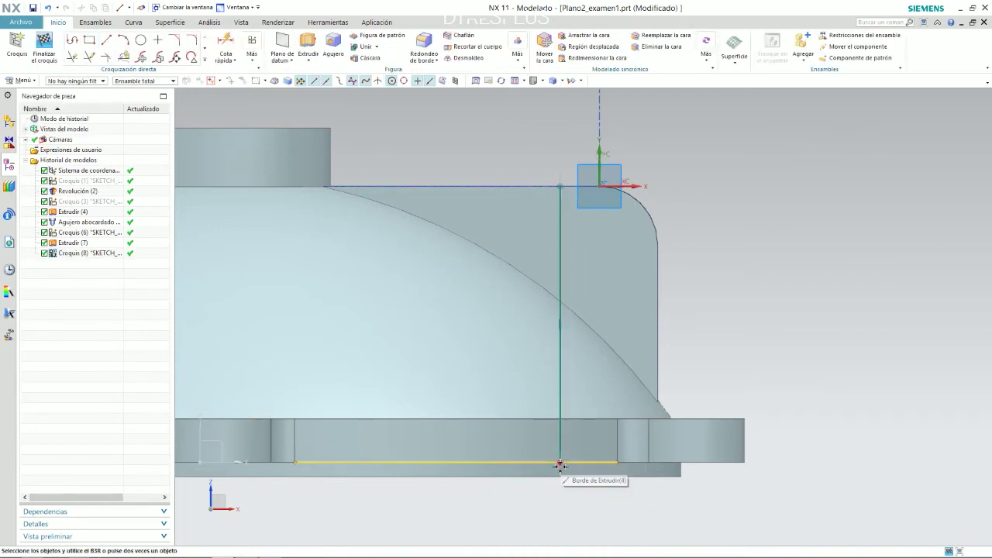
pyautogui.scroll(4, 536, 332)
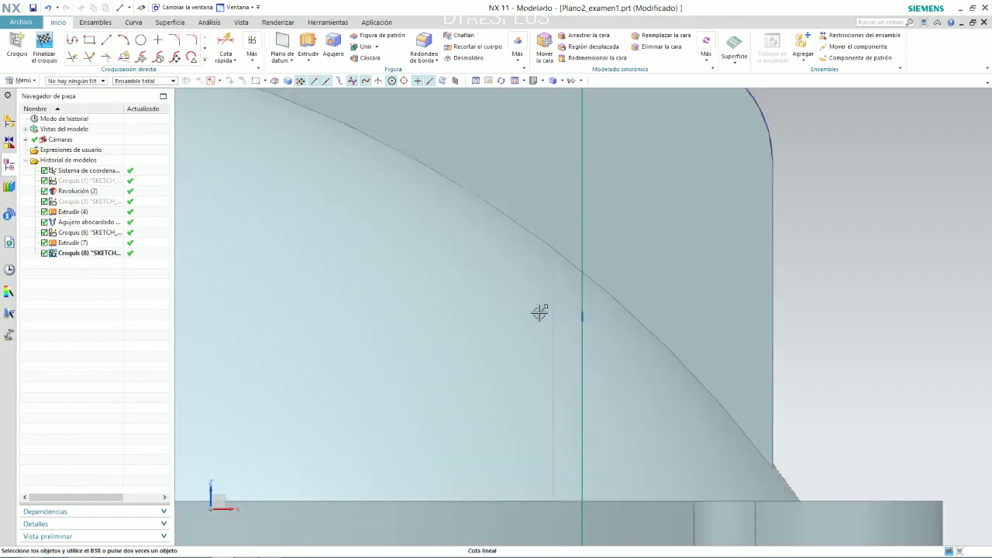
pyautogui.scroll(-6, 562, 318)
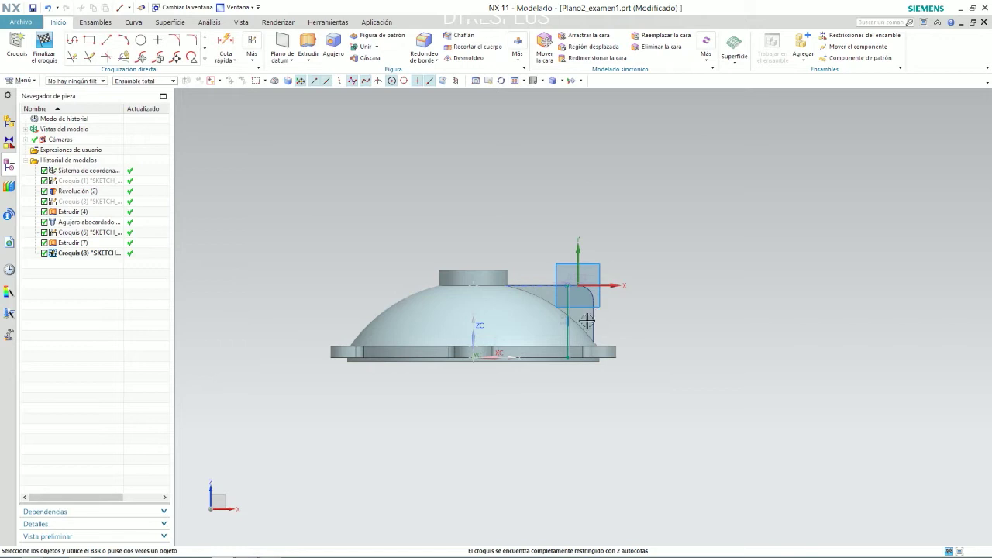
pyautogui.scroll(4, 587, 320)
pyautogui.click(545, 295)
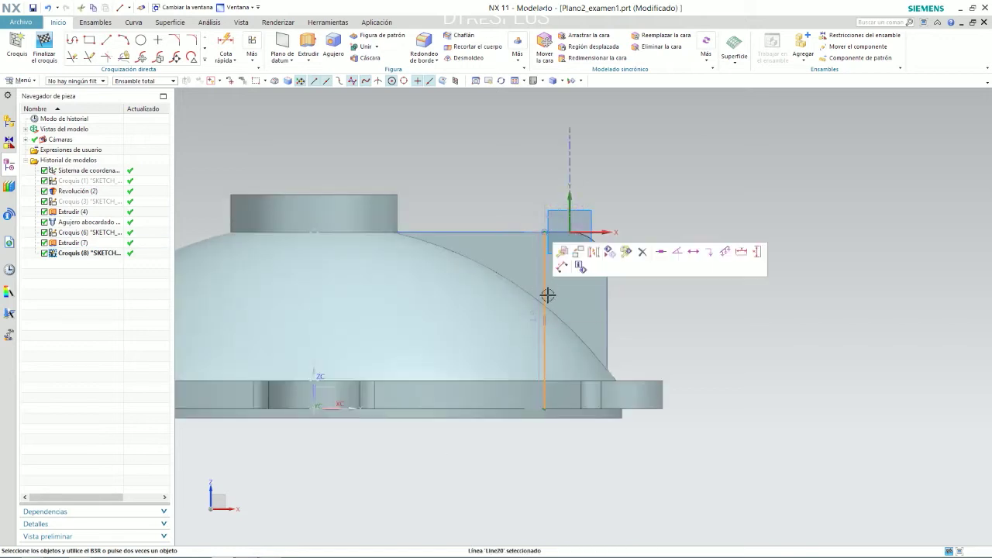
pyautogui.press('Delete')
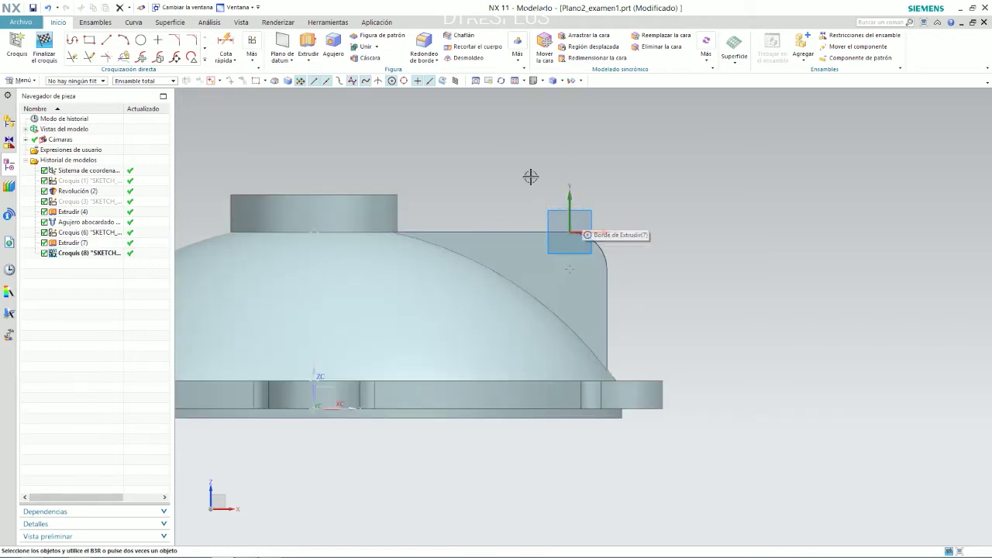
pyautogui.click(44, 47)
# Consult the domed cover drawing in Fotos and create an in-plane sketch in NX on the lug's flat upper face
pyautogui.hotkey('alt', 'Tab')
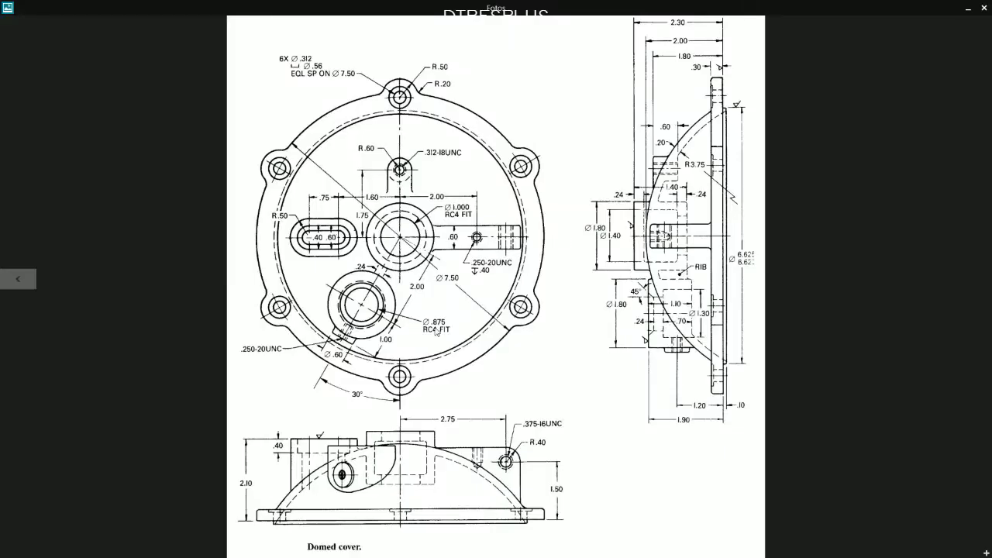
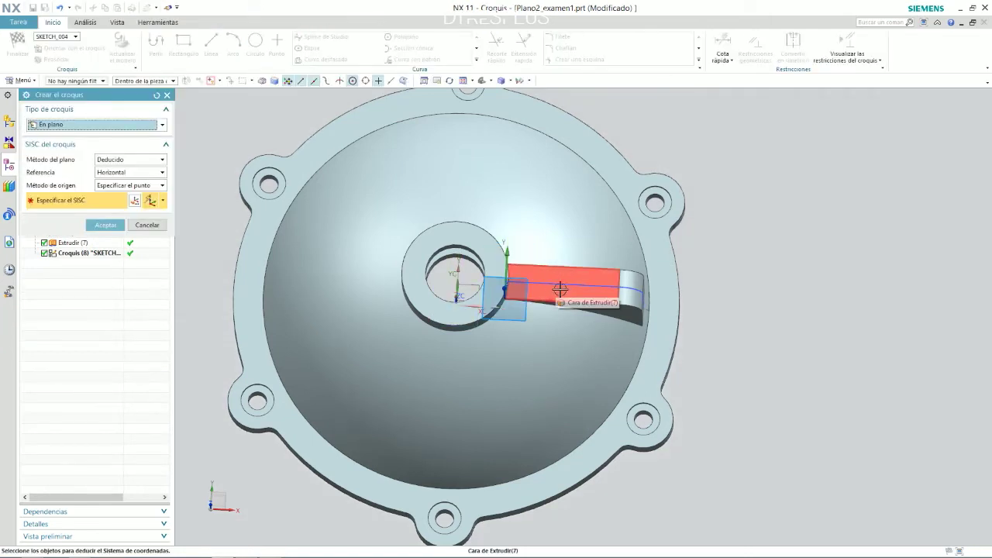
pyautogui.click(556, 290)
pyautogui.scroll(3, 581, 268)
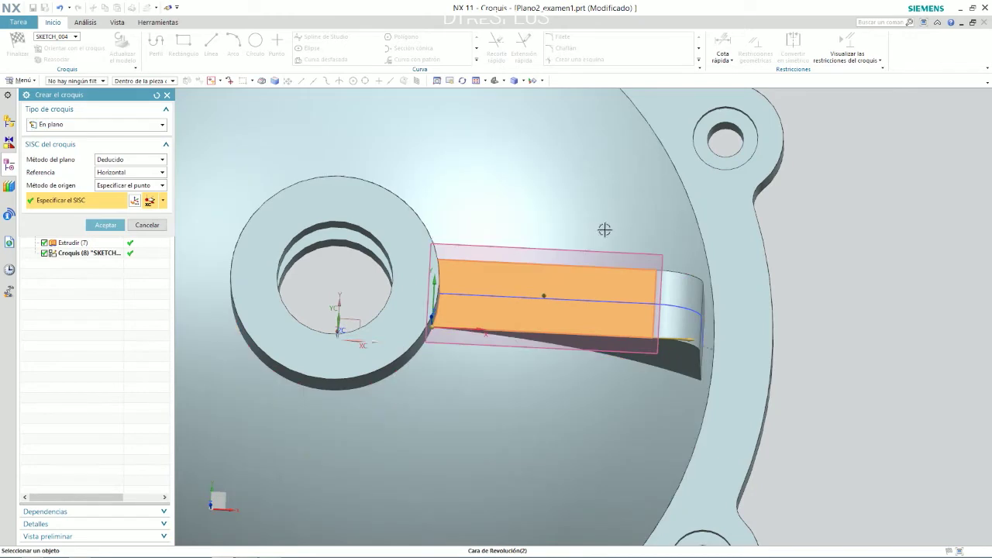
pyautogui.rightClick(612, 227)
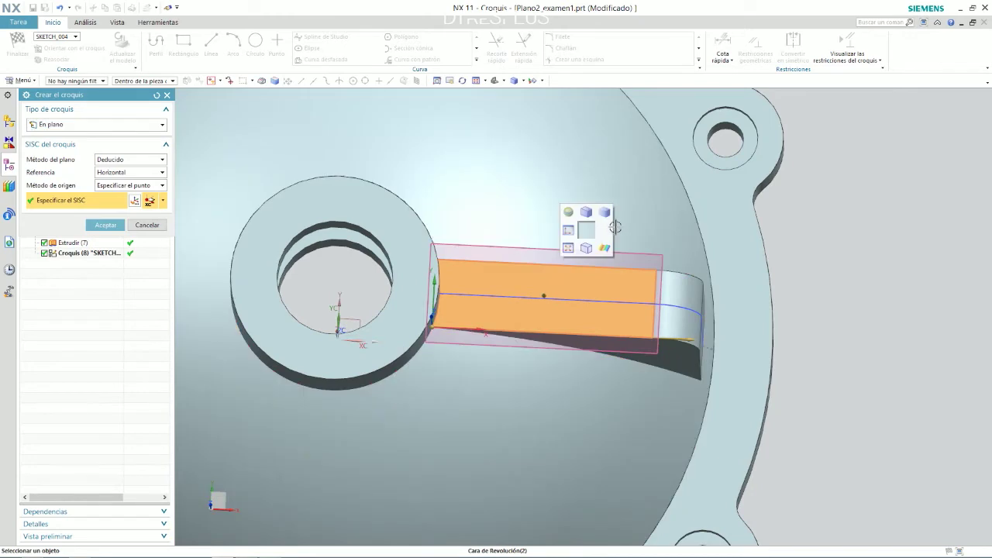
pyautogui.click(568, 230)
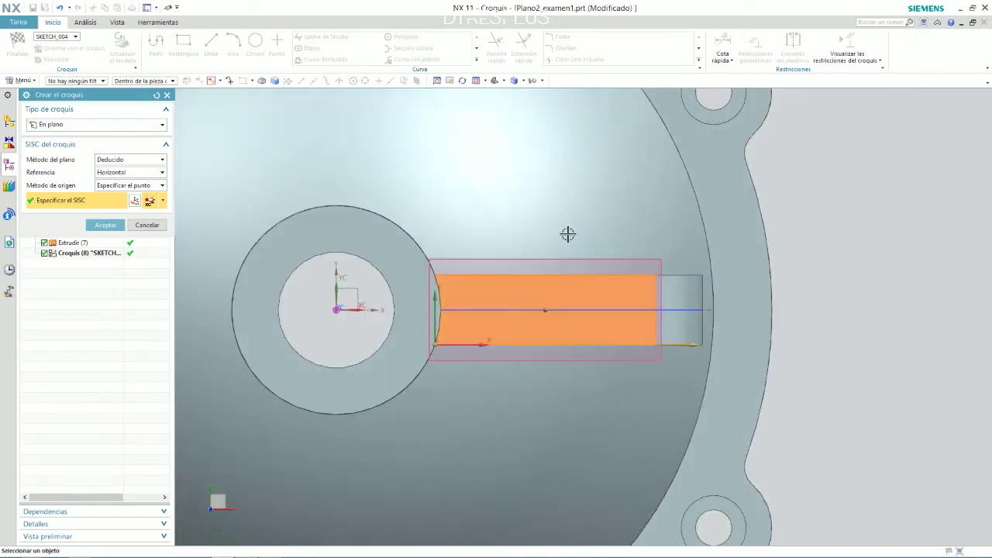
pyautogui.click(532, 309)
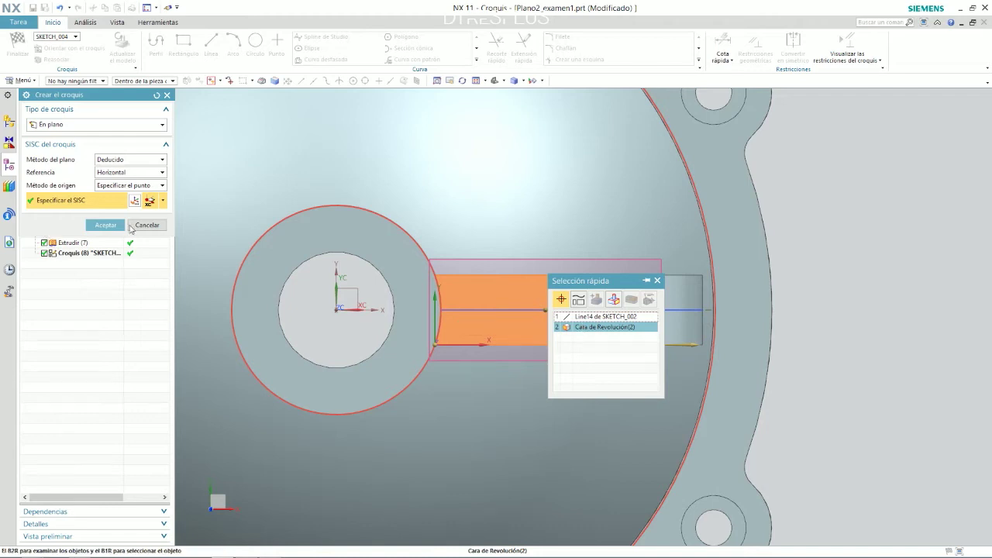
pyautogui.click(657, 280)
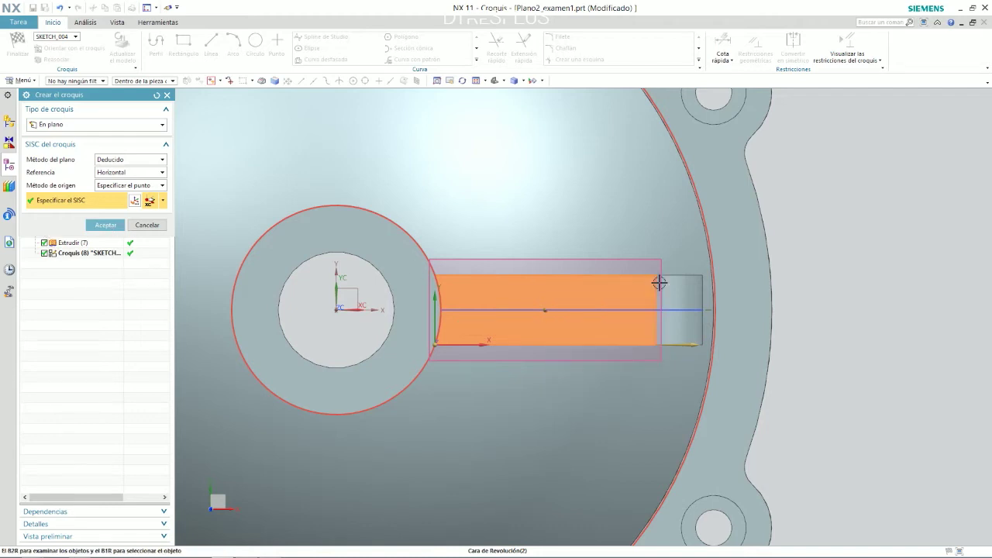
pyautogui.click(105, 225)
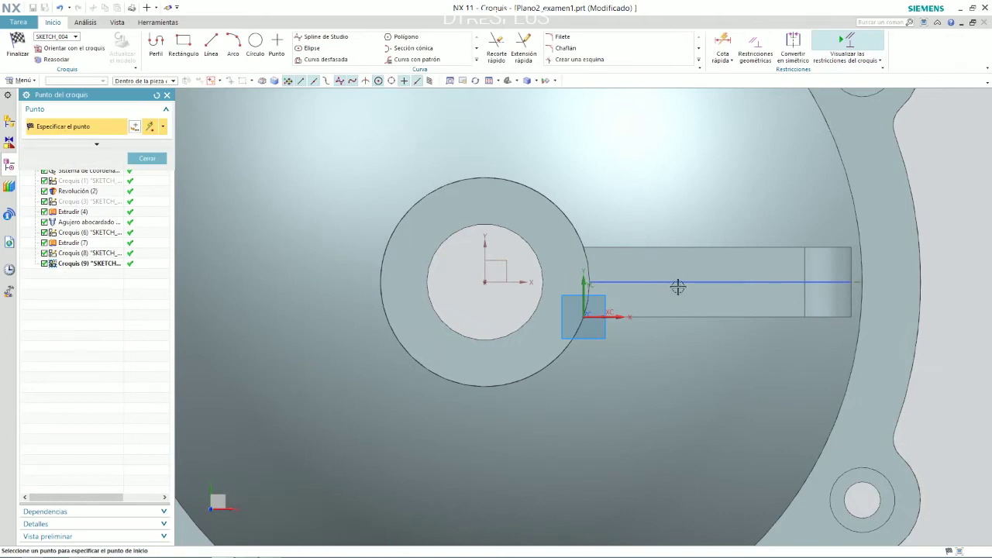
# Place a sketch point on the lug's centreline between the boss and the rounded outer end
pyautogui.click(272, 43)
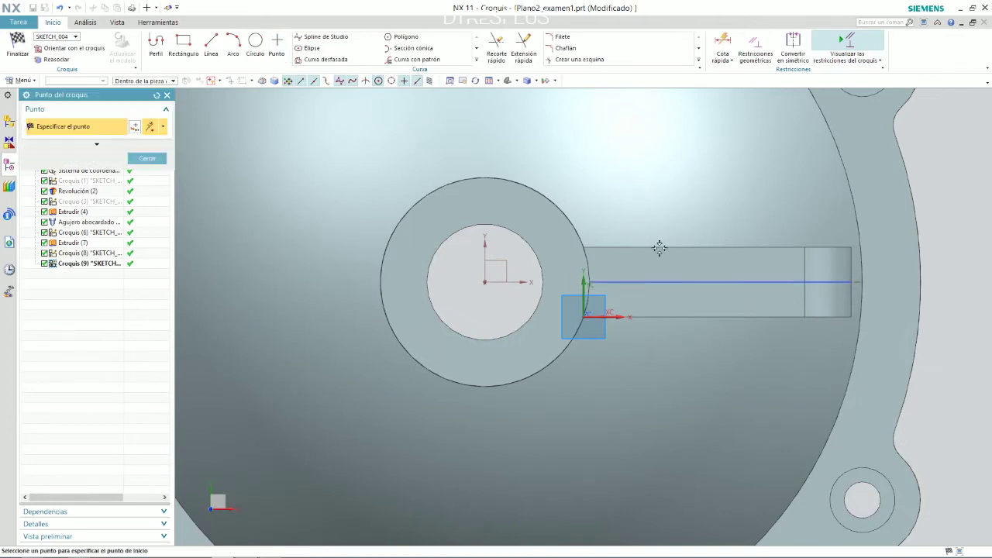
pyautogui.click(679, 281)
pyautogui.press('Escape')
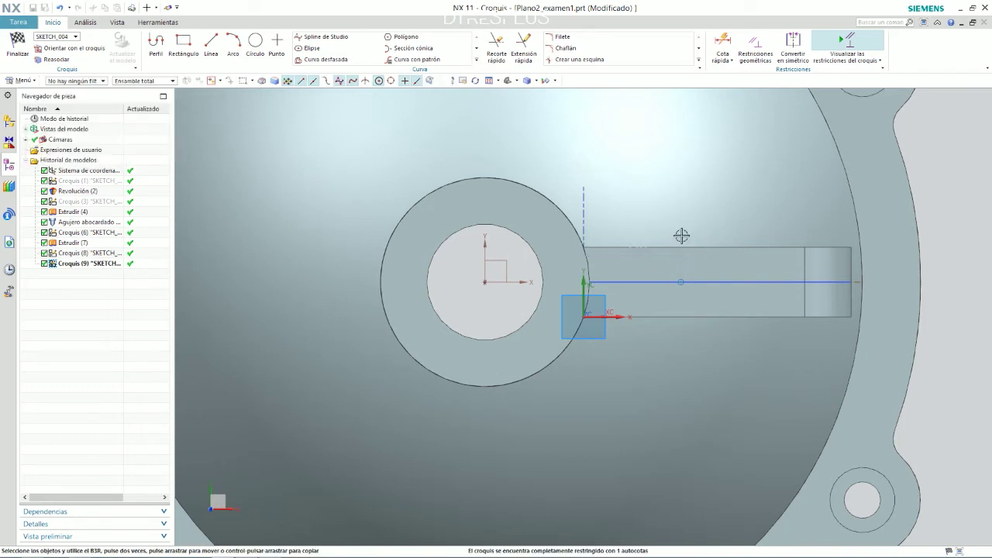
# Dimension the horizontal distance from the boss centre to the lug's sketch point and set it to 2 in
pyautogui.scroll(3, 681, 237)
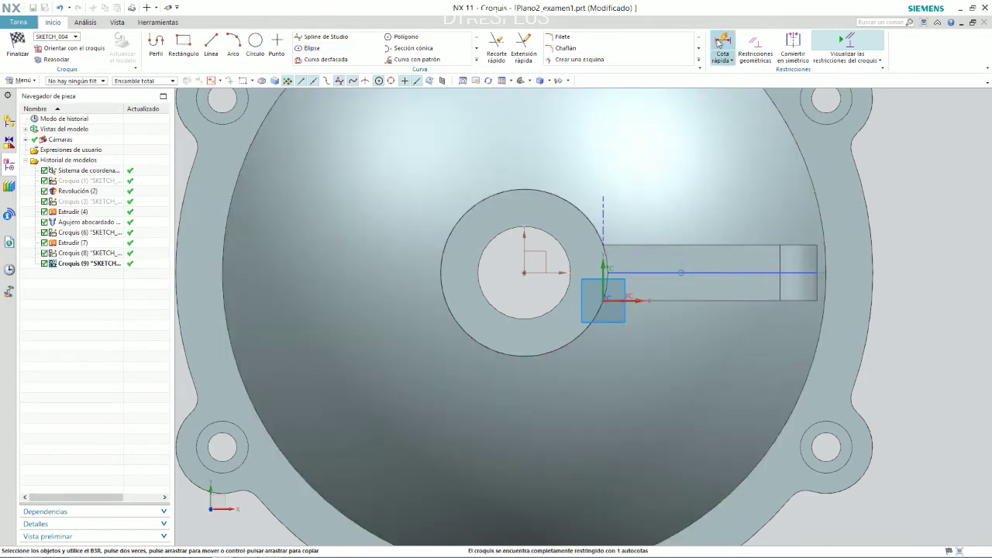
pyautogui.click(722, 45)
pyautogui.scroll(-2, 664, 336)
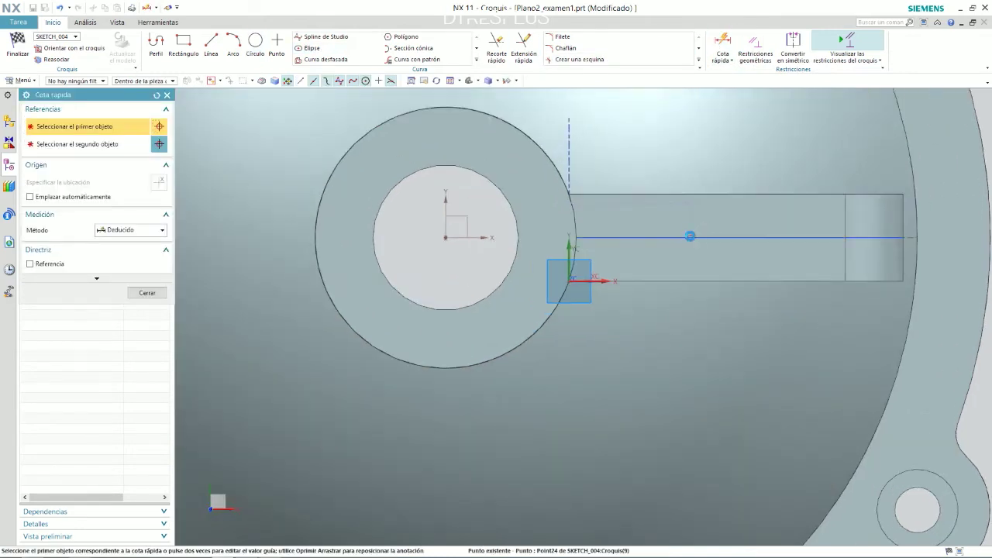
pyautogui.click(691, 236)
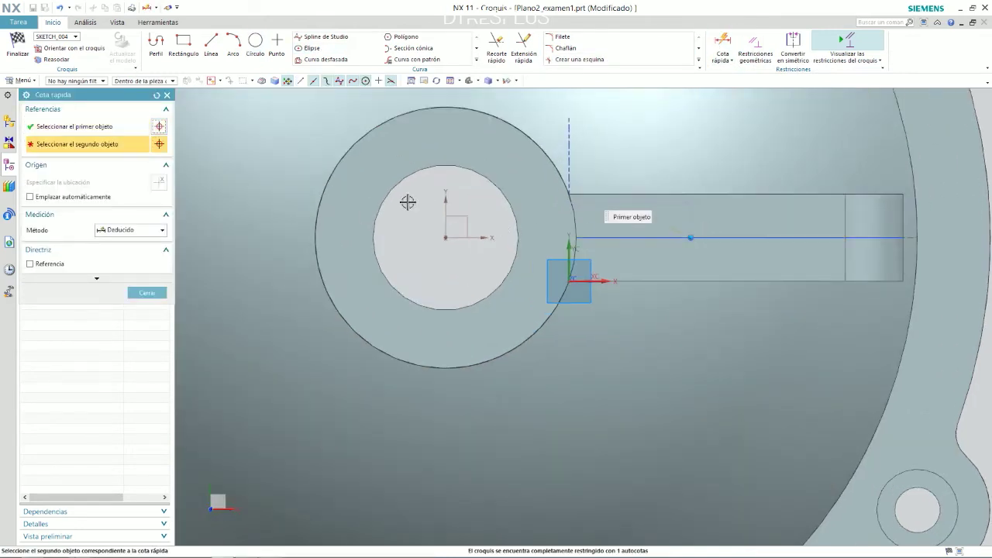
pyautogui.click(465, 194)
pyautogui.click(621, 134)
pyautogui.write('2')
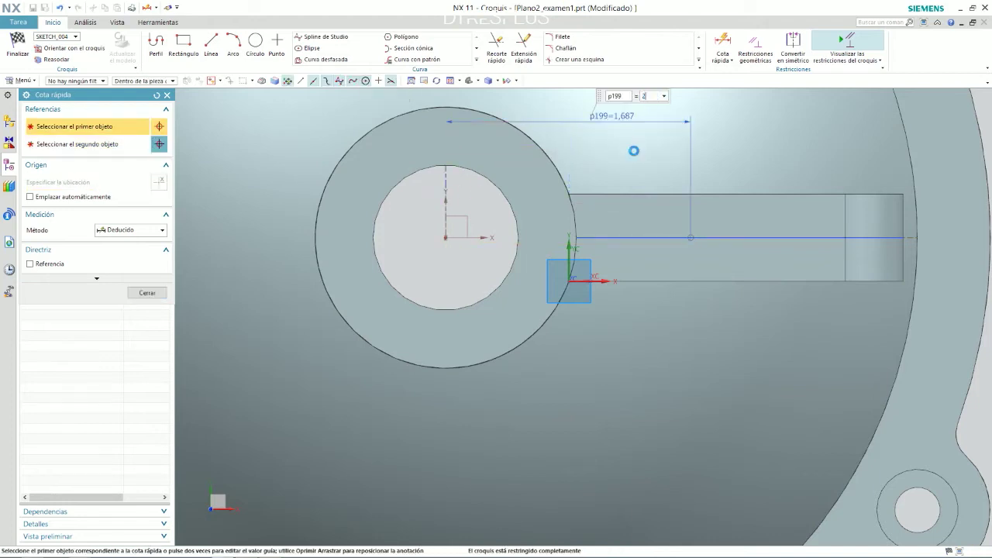
pyautogui.press('Return')
# Check the hole callout in the Fotos drawing, return to NX, and finish the hole position sketch
pyautogui.hotkey('alt', 'Tab')
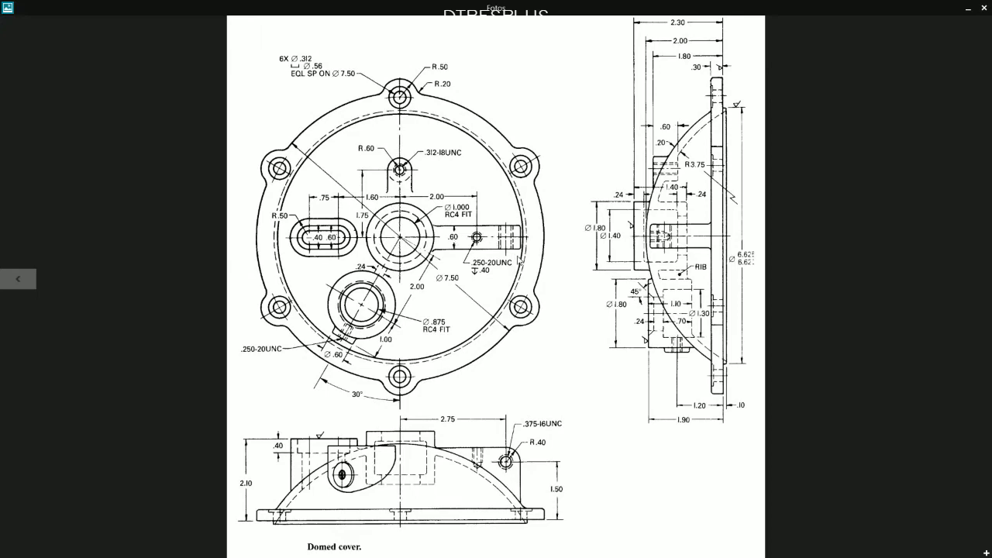
pyautogui.hotkey('alt', 'Tab')
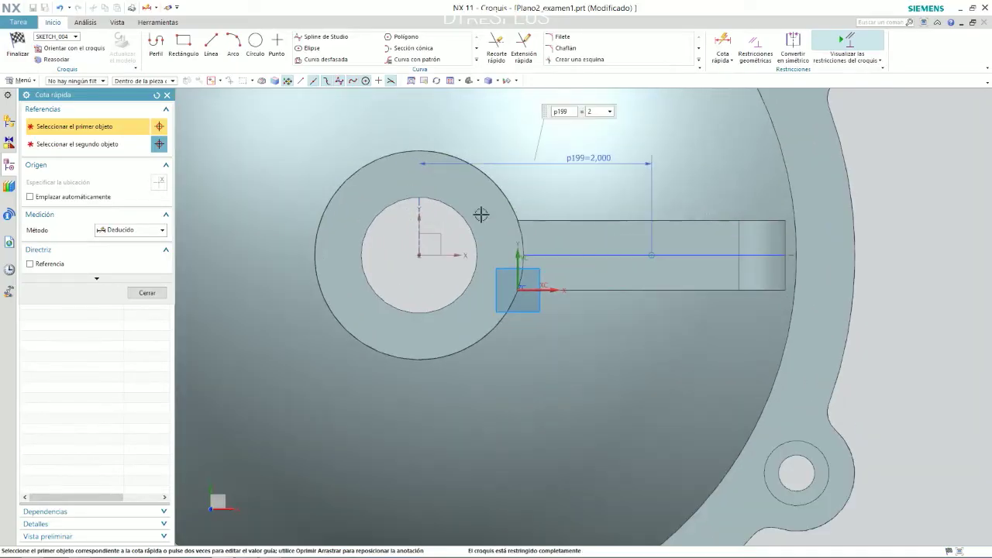
pyautogui.click(167, 94)
pyautogui.hotkey('ctrl', 'q')
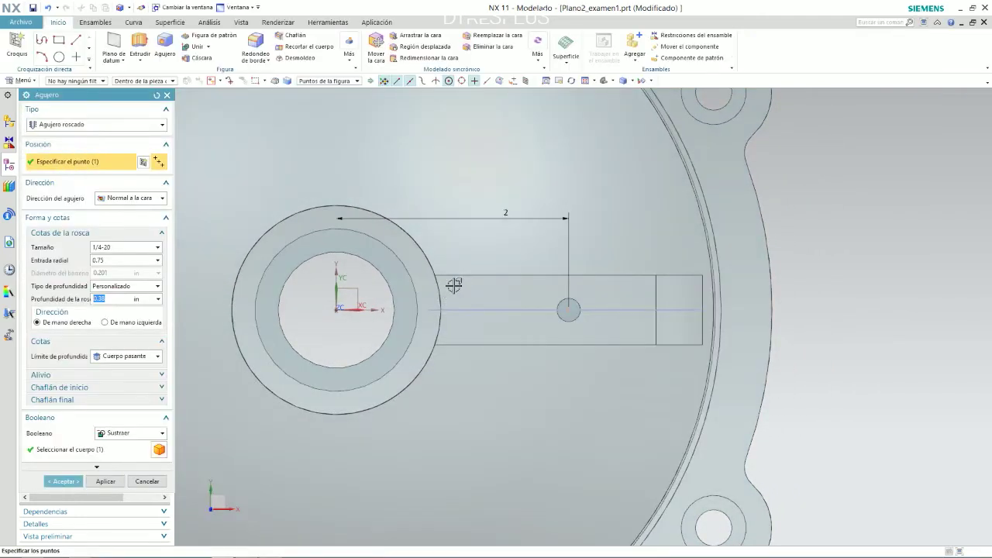
# Check the .250-20UNC depth callout in the drawing and set the lug hole's thread depth to 0.40 in
pyautogui.moveTo(452, 284)
pyautogui.mouseDown(button='middle')
pyautogui.moveTo(496, 259)
pyautogui.moveTo(479, 230)
pyautogui.mouseUp(button='middle')
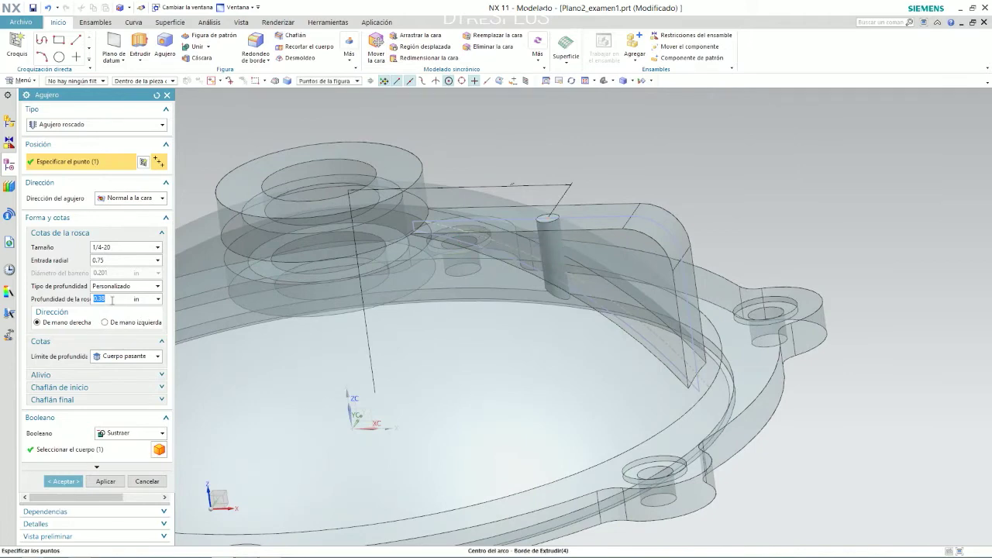
pyautogui.hotkey('alt', 'Tab')
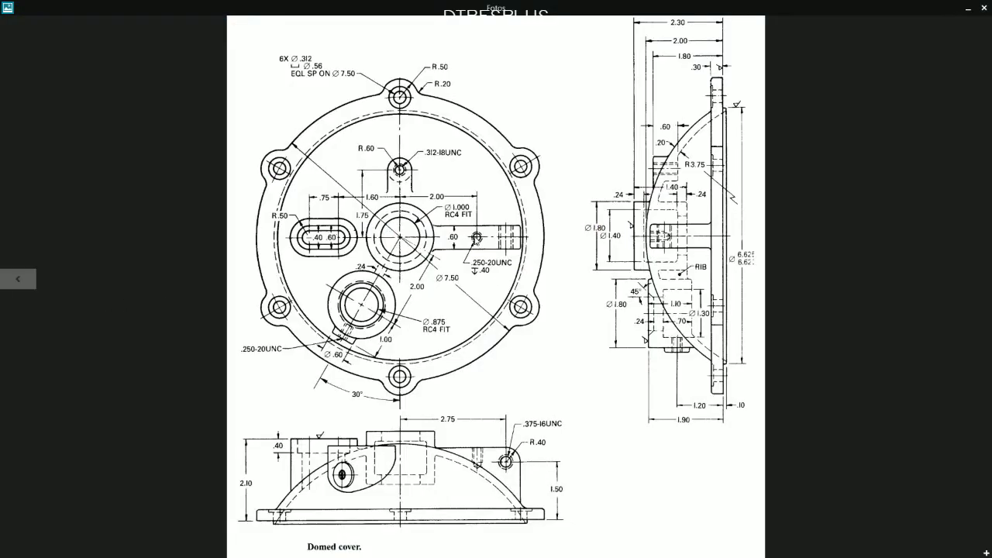
pyautogui.hotkey('alt', 'Tab')
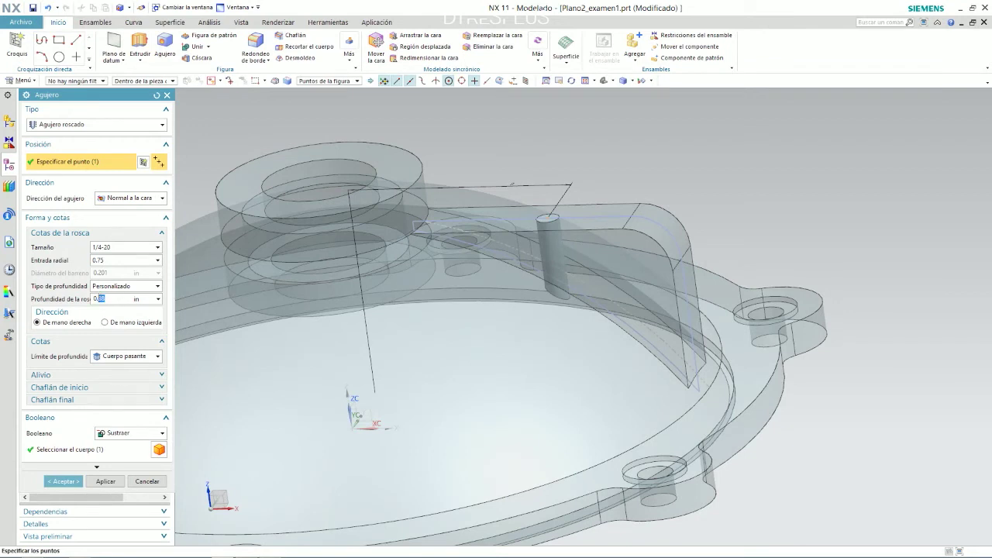
pyautogui.moveTo(644, 268)
pyautogui.mouseDown(button='middle')
pyautogui.moveTo(642, 220)
pyautogui.moveTo(625, 276)
pyautogui.moveTo(636, 281)
pyautogui.mouseUp(button='middle')
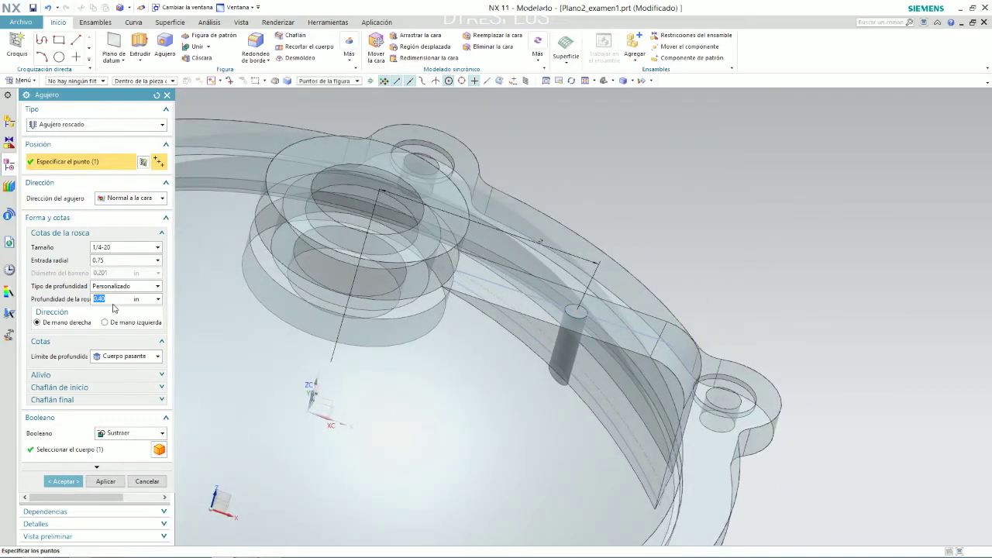
pyautogui.click(122, 357)
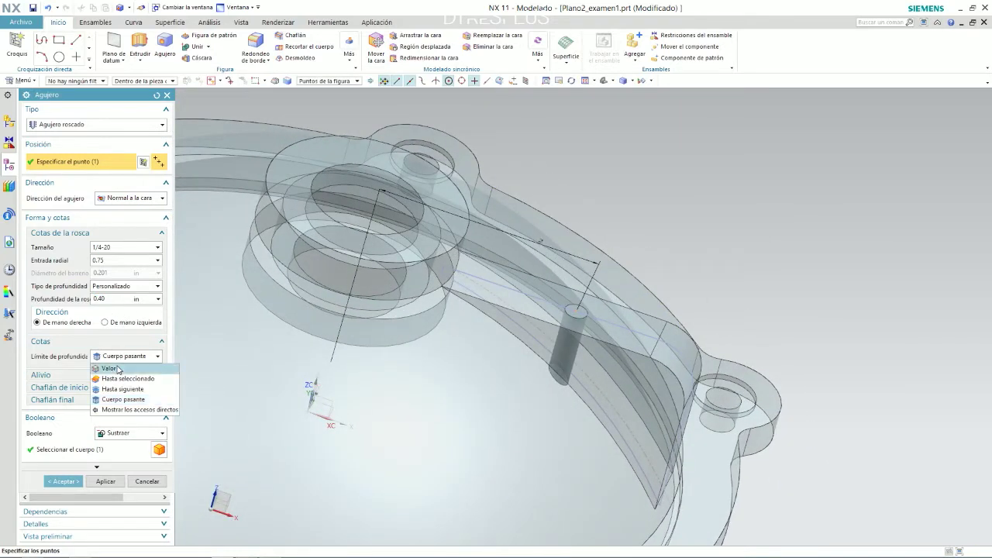
pyautogui.click(117, 369)
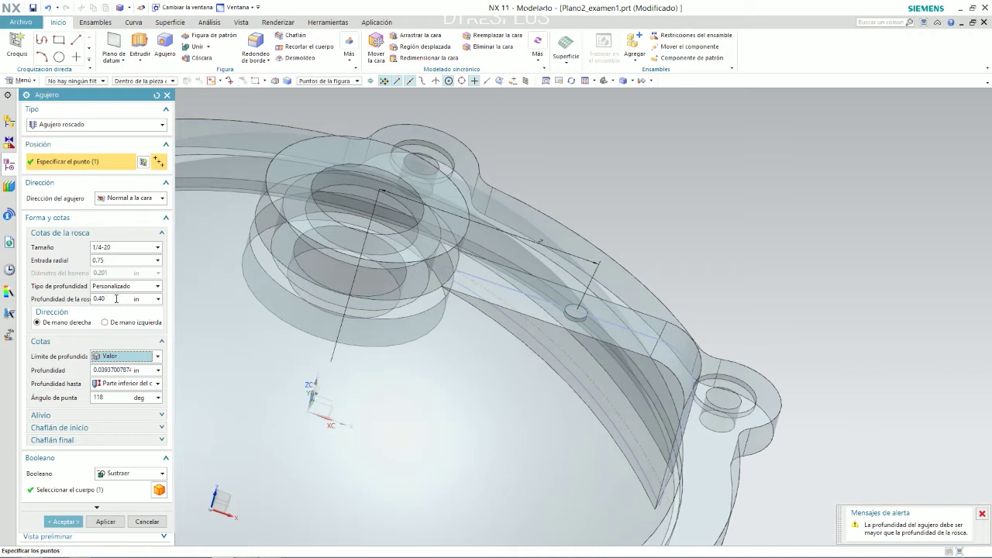
pyautogui.click(115, 358)
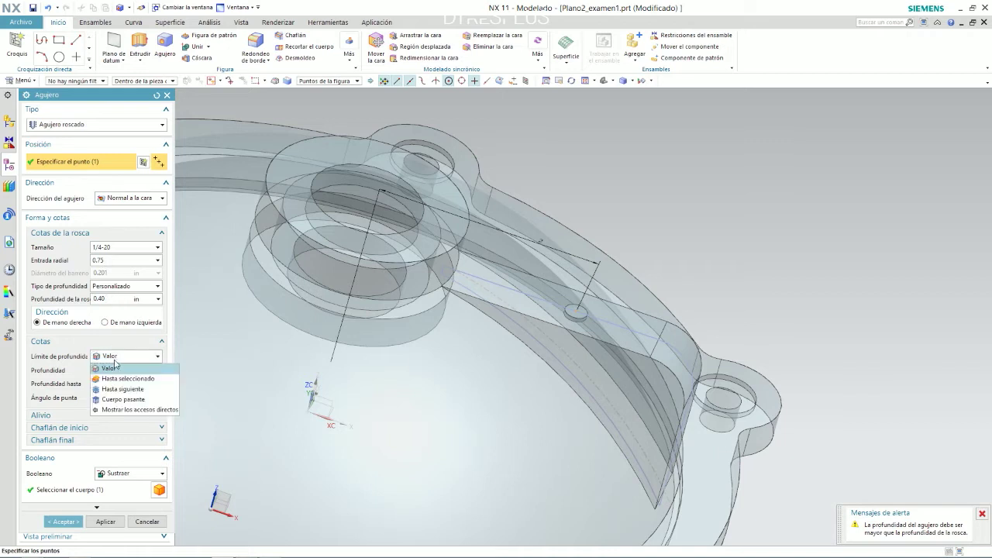
pyautogui.click(117, 399)
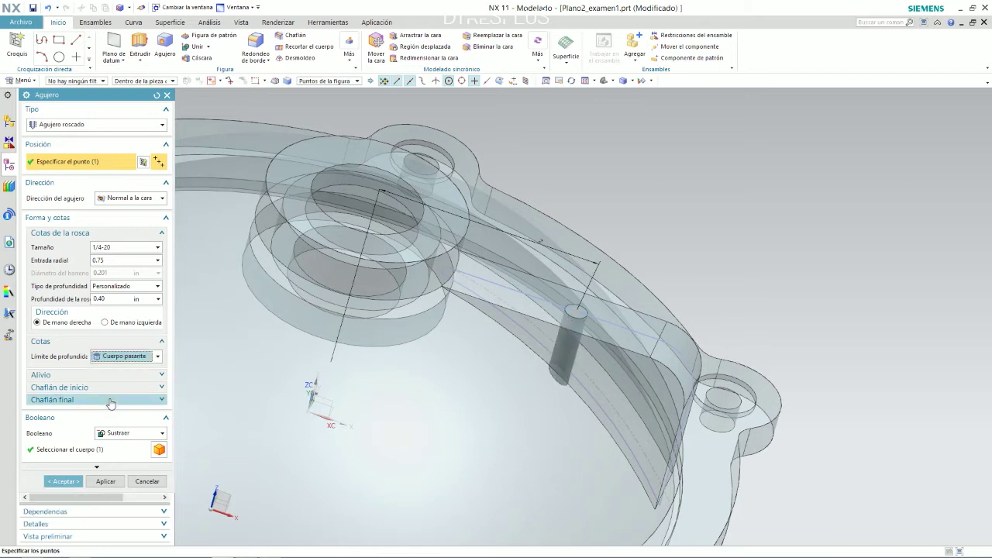
# Limit the lug's threaded hole by value, with 0.38 in thread depth and 0.4 in hole depth, and create it
pyautogui.click(113, 358)
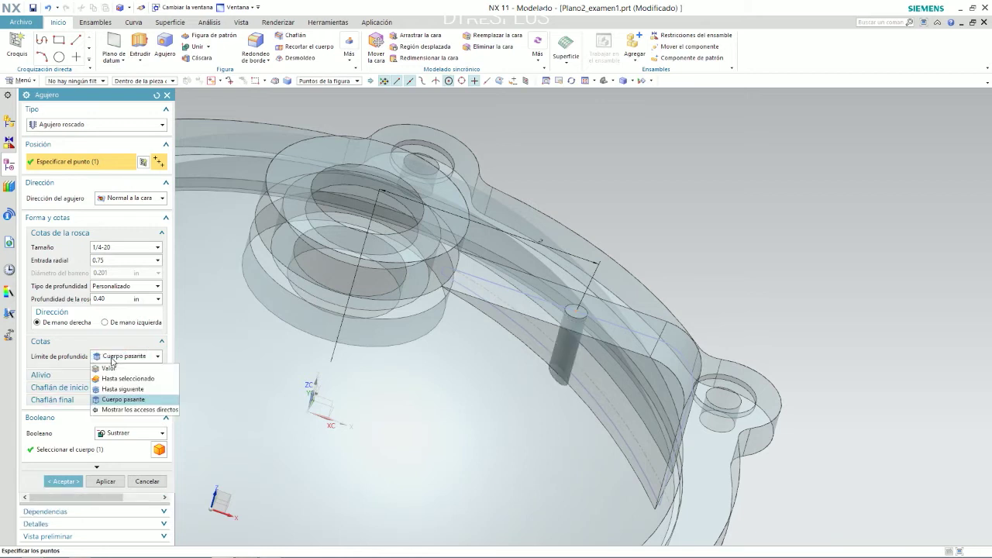
pyautogui.click(109, 368)
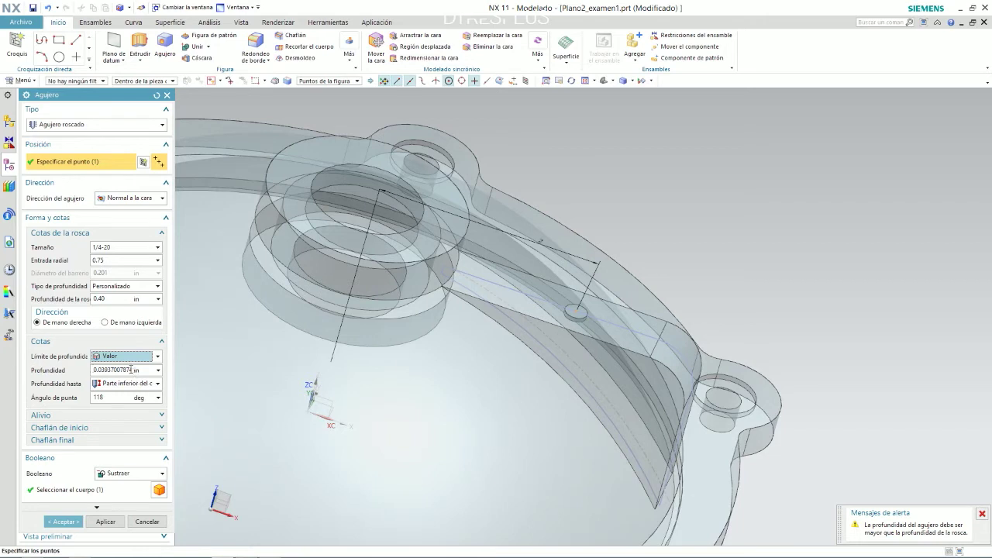
pyautogui.doubleClick(130, 370)
pyautogui.click(116, 299)
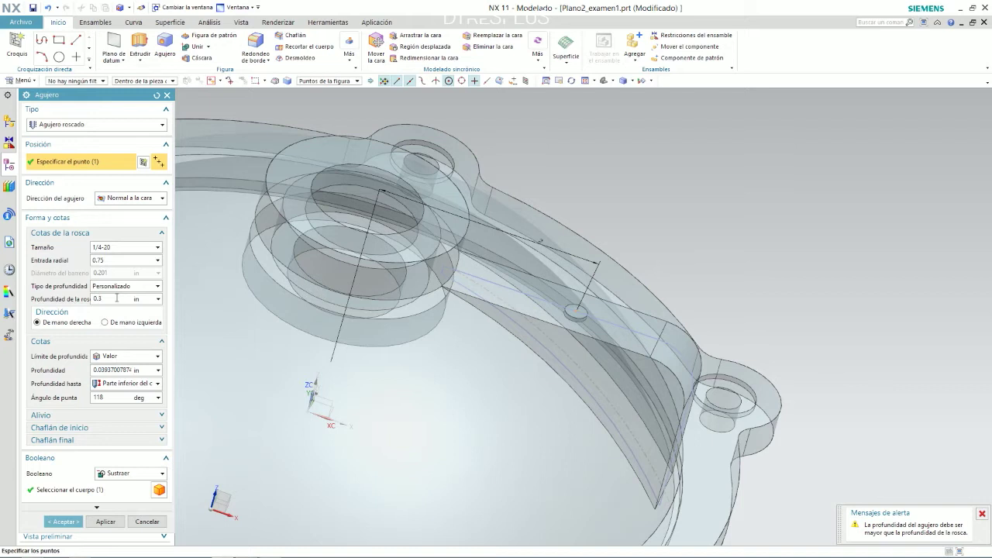
pyautogui.doubleClick(128, 370)
pyautogui.write('0.4')
pyautogui.press('Return')
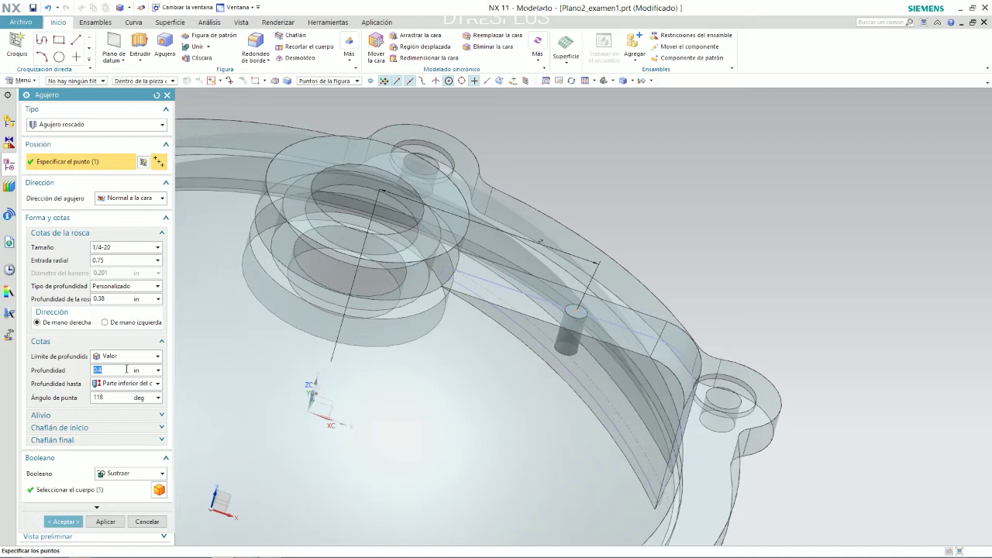
pyautogui.moveTo(545, 309); pyautogui.dragTo(581, 274, button='middle')
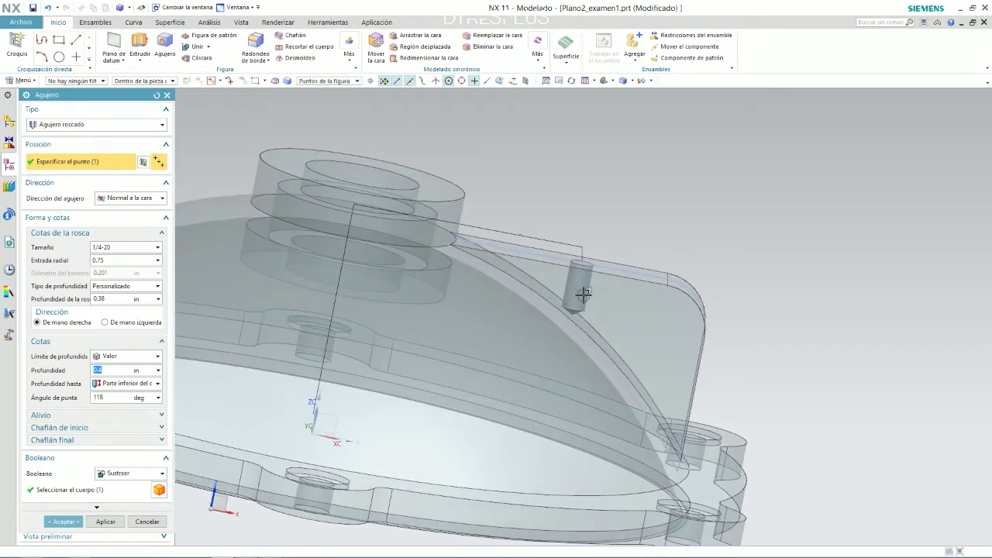
pyautogui.click(66, 523)
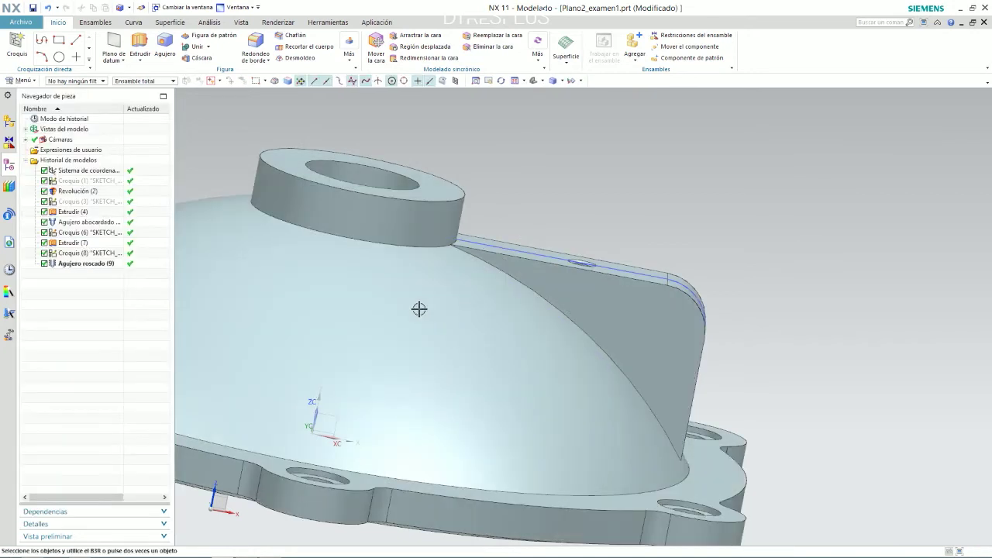
# Compare the lug and its new threaded hole with the views in the Fotos drawing and return to NX
pyautogui.moveTo(419, 307); pyautogui.dragTo(519, 275, button='middle')
pyautogui.hotkey('alt', 'Tab')
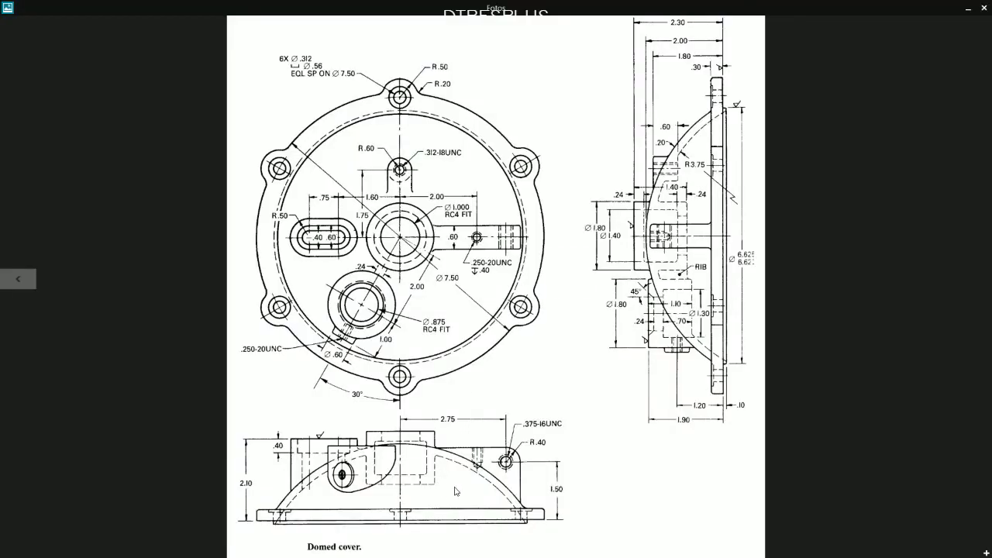
pyautogui.hotkey('alt', 'Tab')
pyautogui.moveTo(589, 256)
pyautogui.mouseDown(button='middle')
pyautogui.moveTo(631, 228)
pyautogui.moveTo(635, 234)
pyautogui.mouseUp(button='middle')
pyautogui.scroll(2, 570, 300)
pyautogui.hotkey('alt', 'Tab')
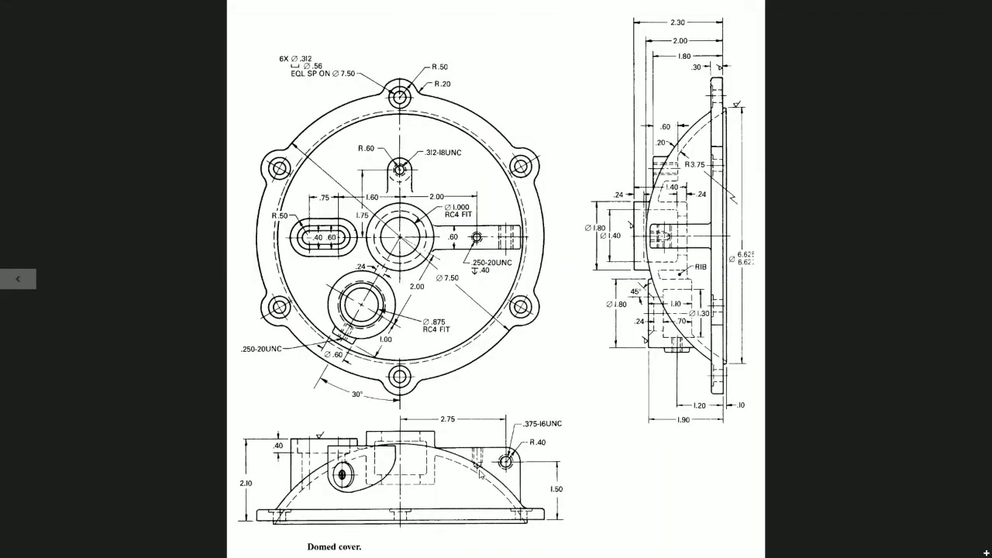
pyautogui.hotkey('alt', 'Tab')
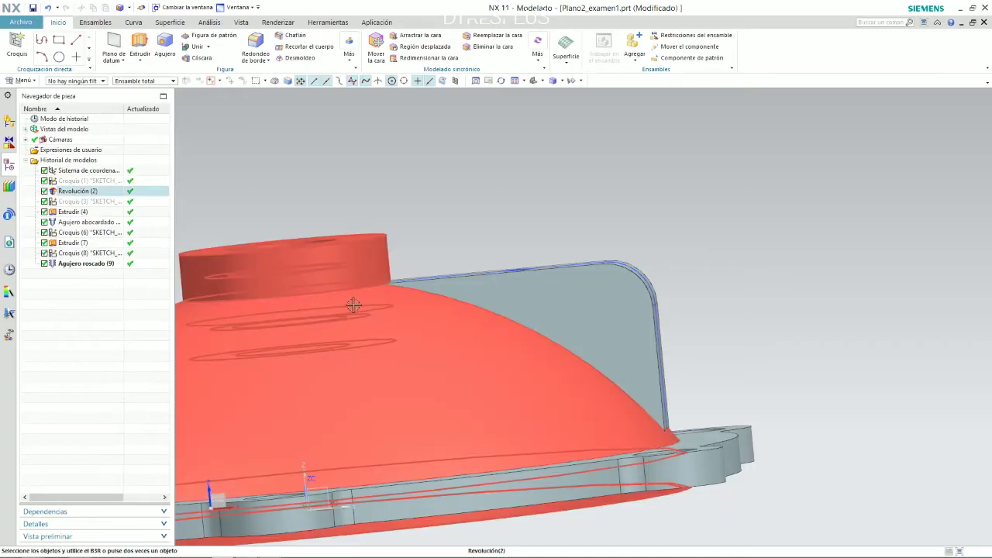
pyautogui.moveTo(452, 212)
pyautogui.mouseDown(button='middle')
pyautogui.moveTo(421, 221)
pyautogui.moveTo(446, 297)
pyautogui.moveTo(445, 206)
pyautogui.moveTo(507, 201)
pyautogui.mouseUp(button='middle')
pyautogui.scroll(-5, 506, 201)
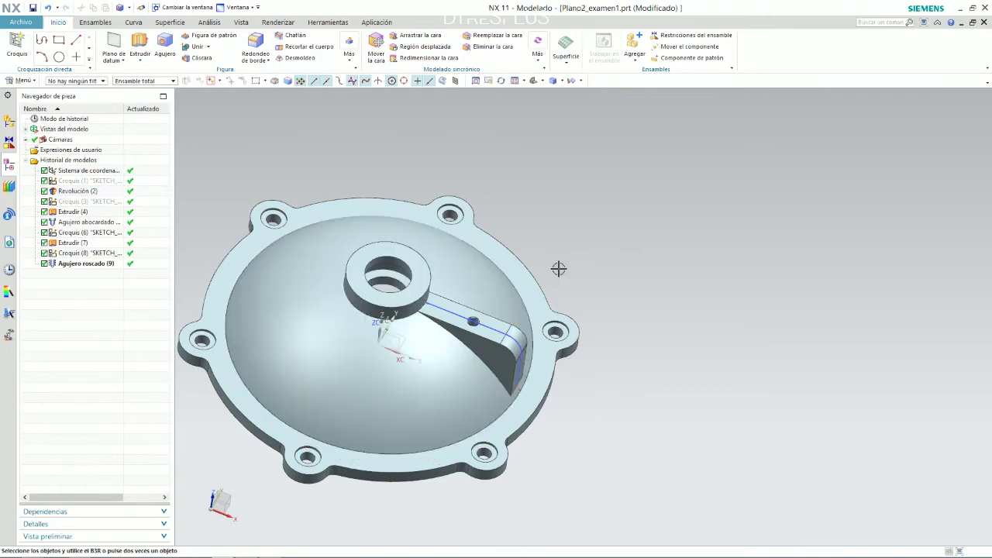
# Check the lug's side hole callout in the Fotos drawing and start a threaded hole of size 3/8-16 in NX
pyautogui.hotkey('alt', 'Tab')
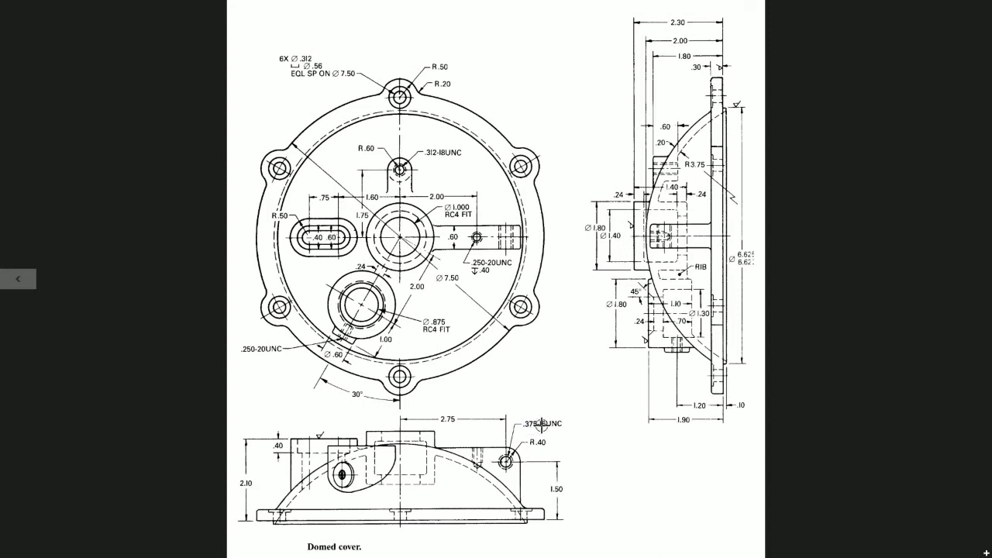
pyautogui.hotkey('alt', 'Tab')
pyautogui.moveTo(507, 325); pyautogui.dragTo(502, 303, button='middle')
pyautogui.scroll(-2, 502, 302)
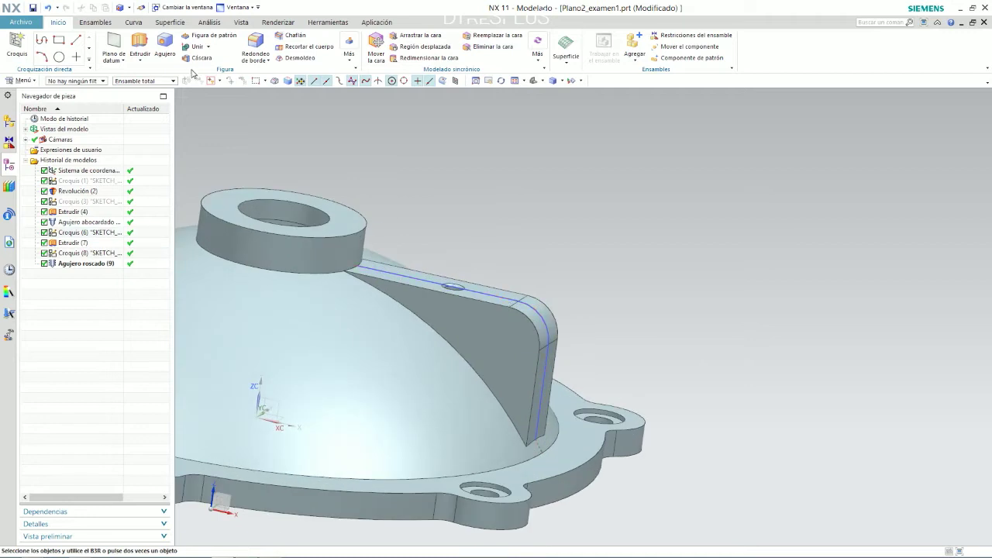
pyautogui.click(170, 64)
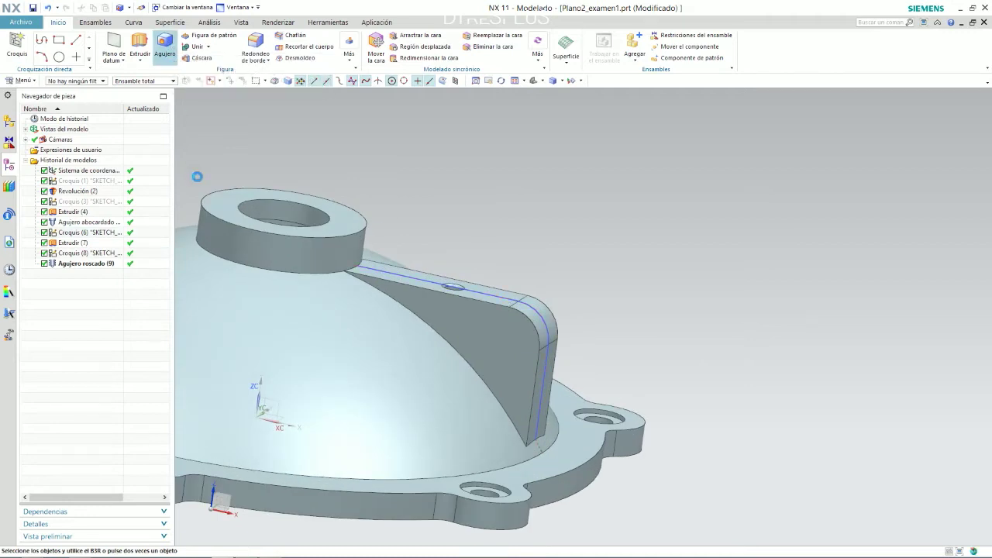
pyautogui.click(102, 126)
pyautogui.click(101, 126)
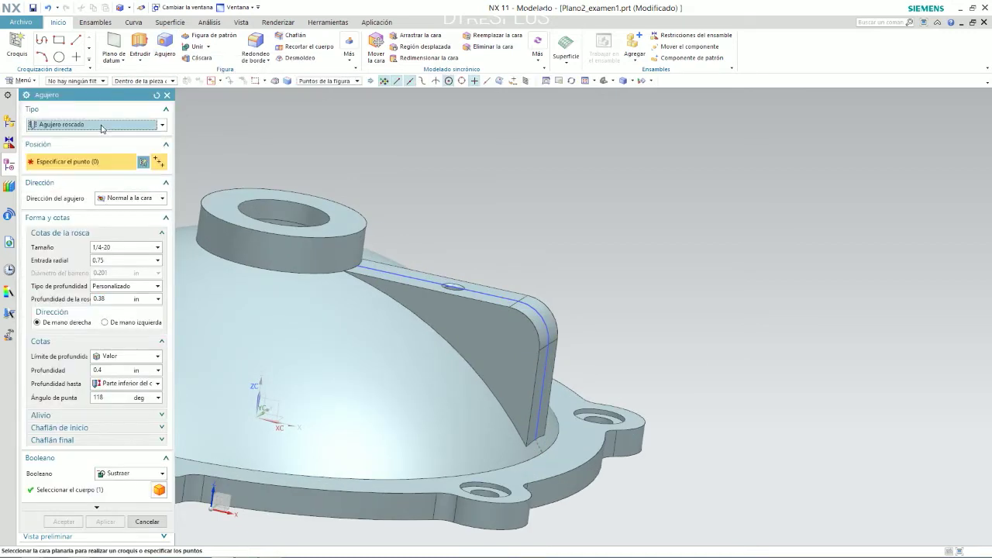
pyautogui.hotkey('alt', 'Tab')
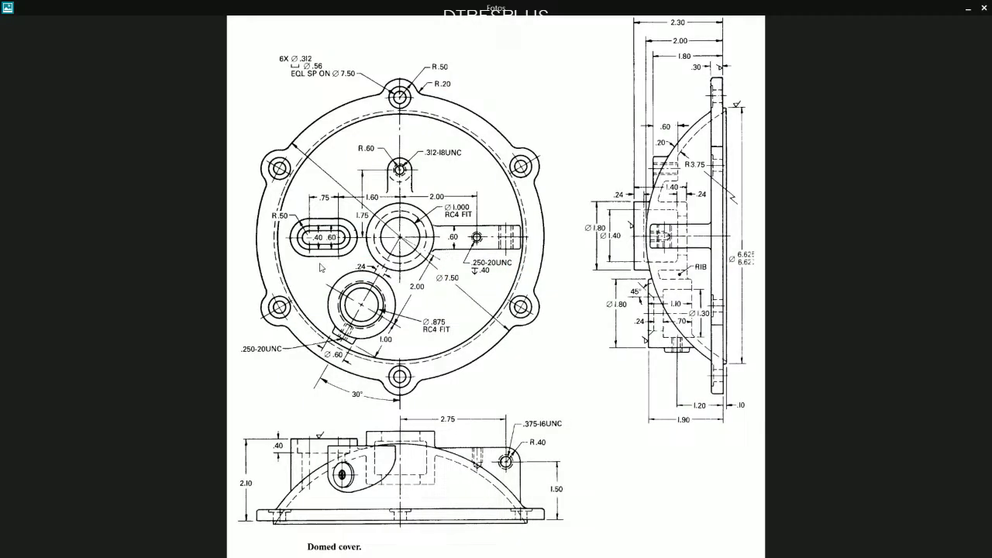
pyautogui.hotkey('alt', 'Tab')
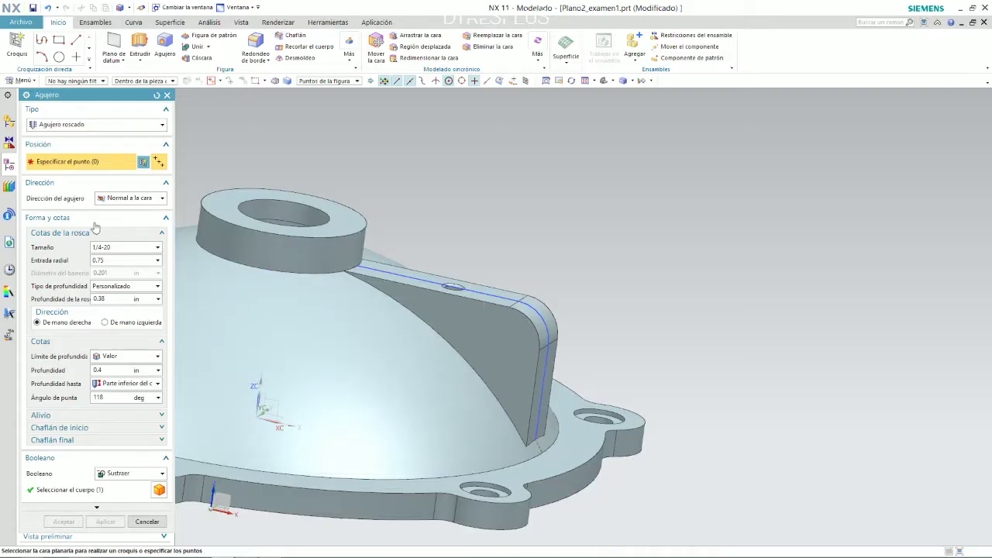
pyautogui.click(130, 249)
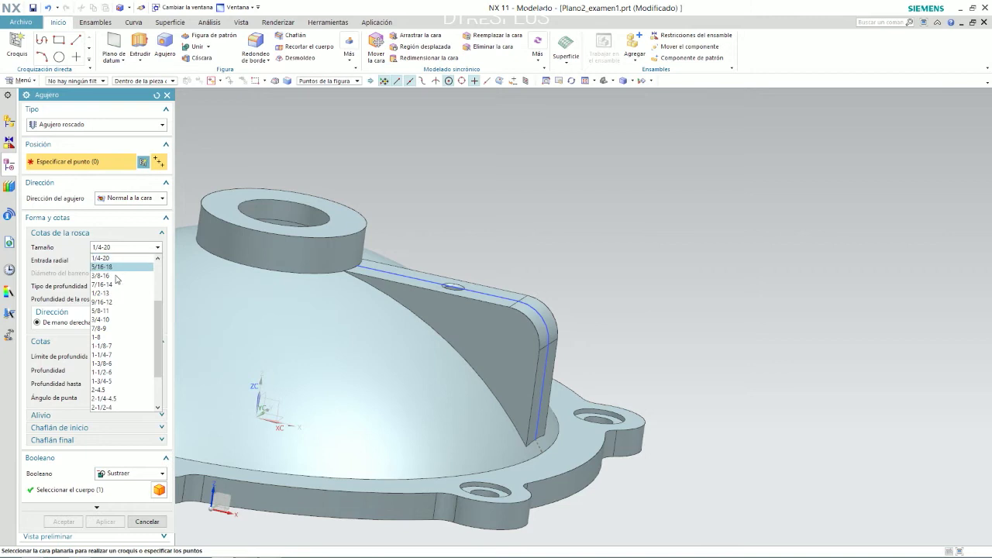
pyautogui.click(125, 286)
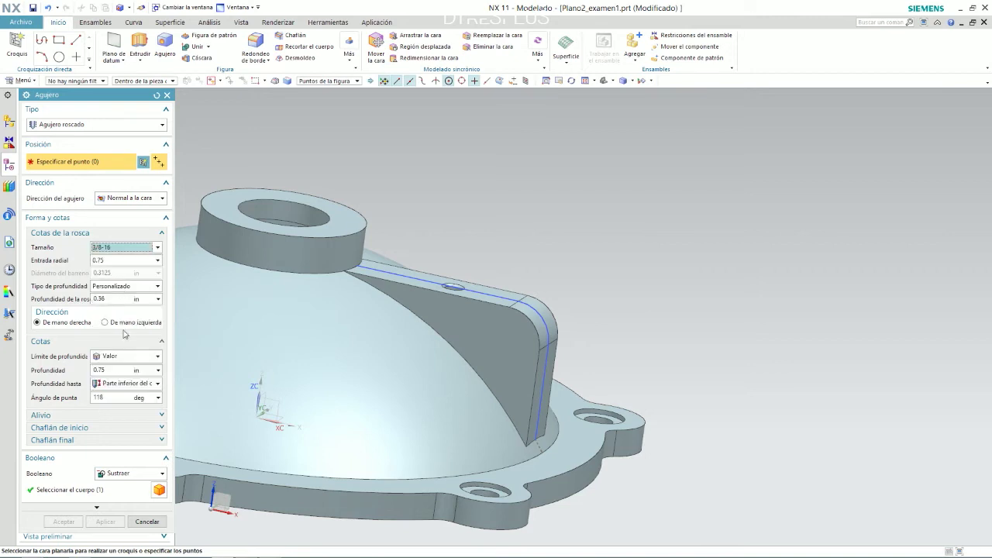
# Recheck the .375-16UNC callout in the Fotos drawing and verify the 3/8-16 choice among the thread sizes in NX
pyautogui.hotkey('alt', 'Tab')
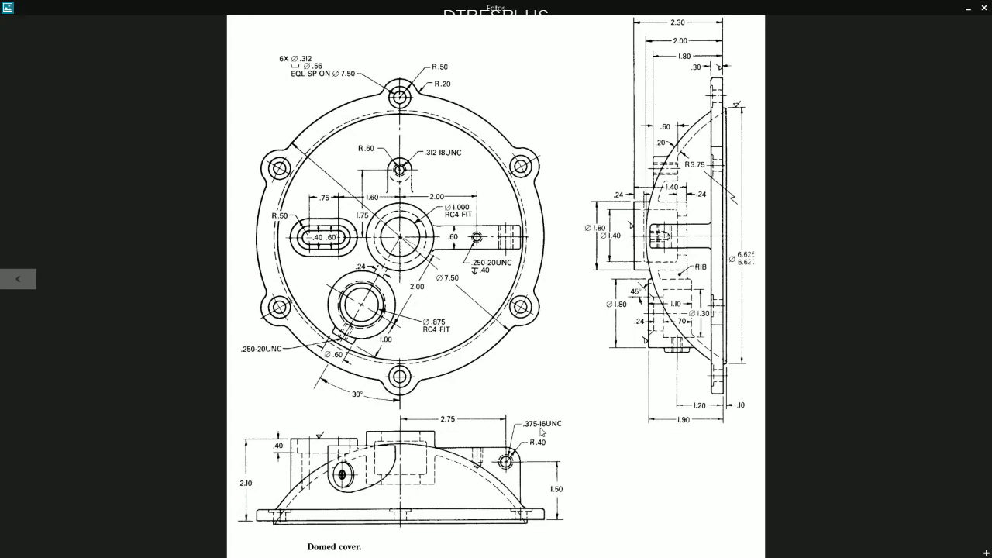
pyautogui.hotkey('alt', 'Tab')
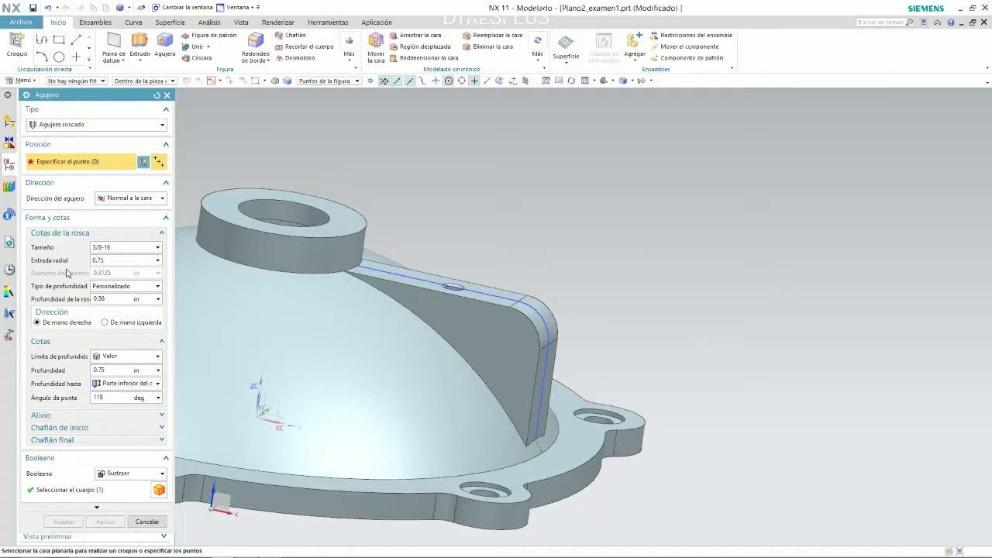
pyautogui.click(140, 249)
pyautogui.click(140, 248)
pyautogui.click(141, 249)
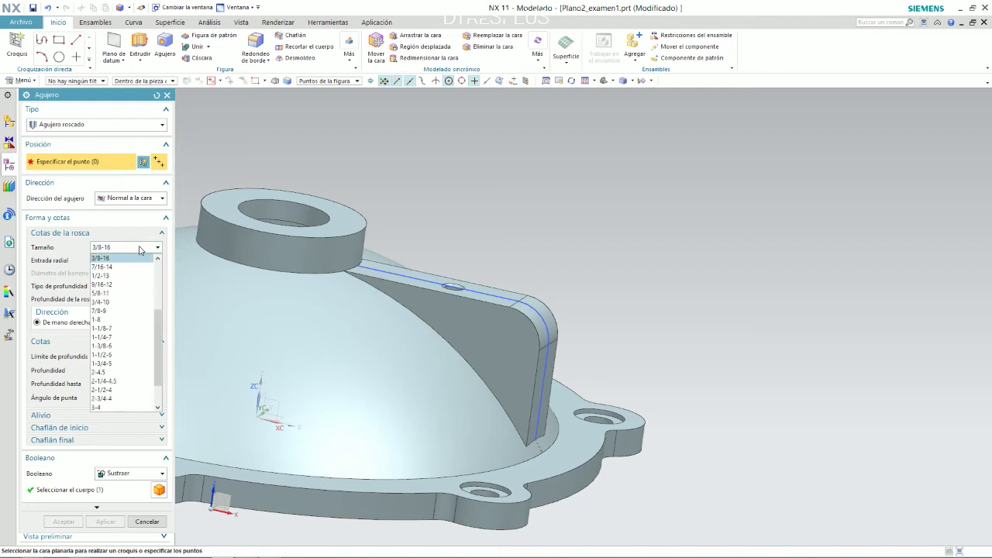
pyautogui.moveTo(157, 333); pyautogui.dragTo(165, 302)
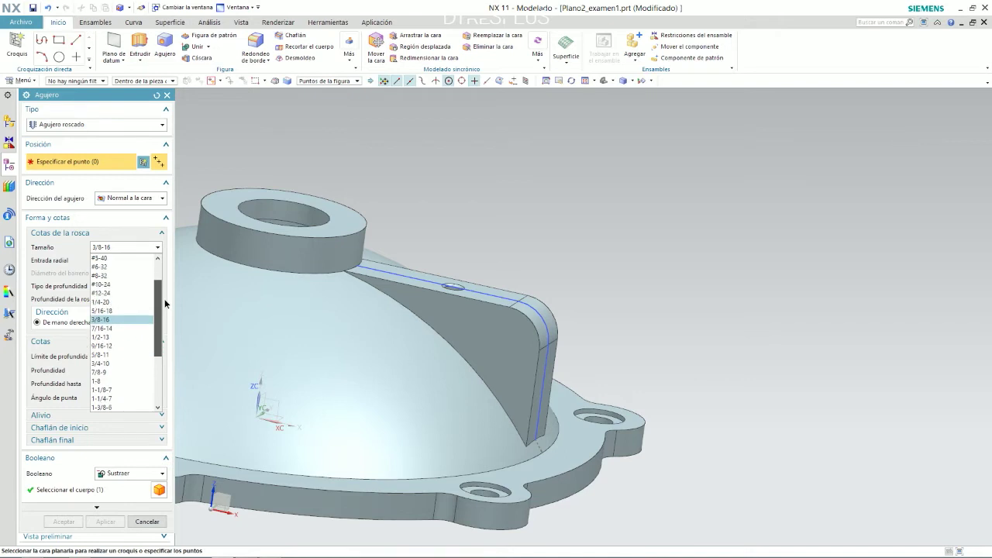
pyautogui.click(124, 320)
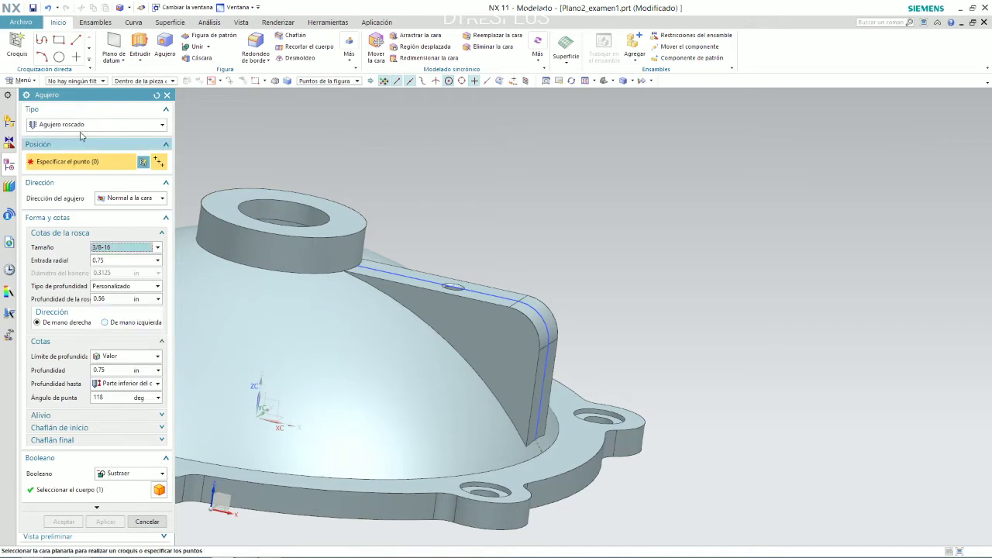
# Create the 3/8-16 hole at the centre of the lug's rounded corner, cutting through the whole body
pyautogui.click(533, 321)
pyautogui.moveTo(633, 276); pyautogui.dragTo(586, 310, button='middle')
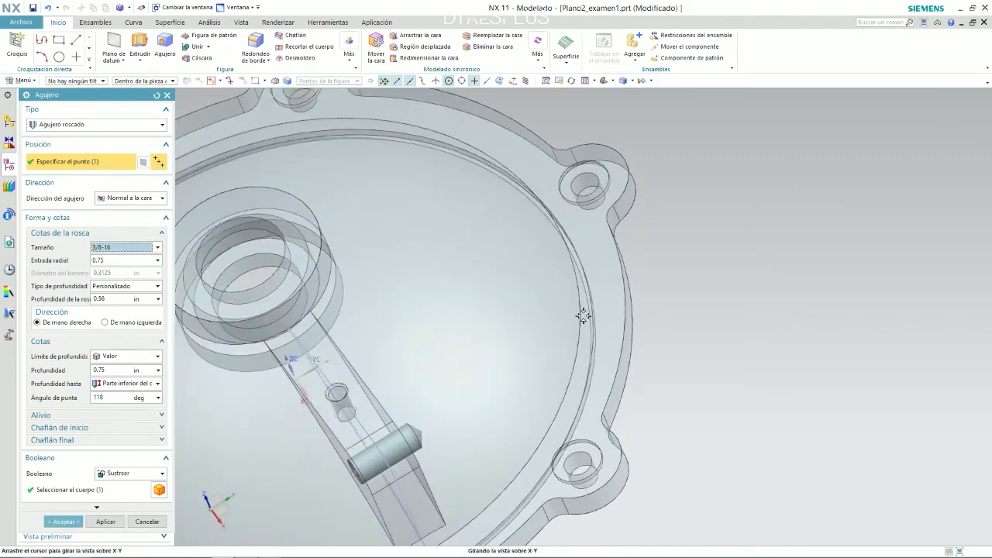
pyautogui.click(117, 356)
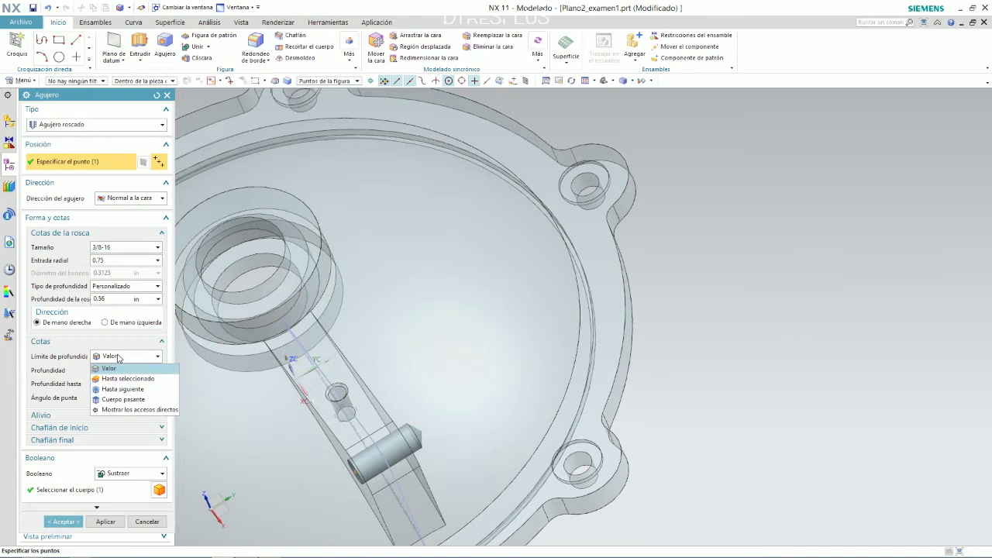
pyautogui.click(123, 399)
pyautogui.moveTo(200, 389); pyautogui.dragTo(287, 384, button='middle')
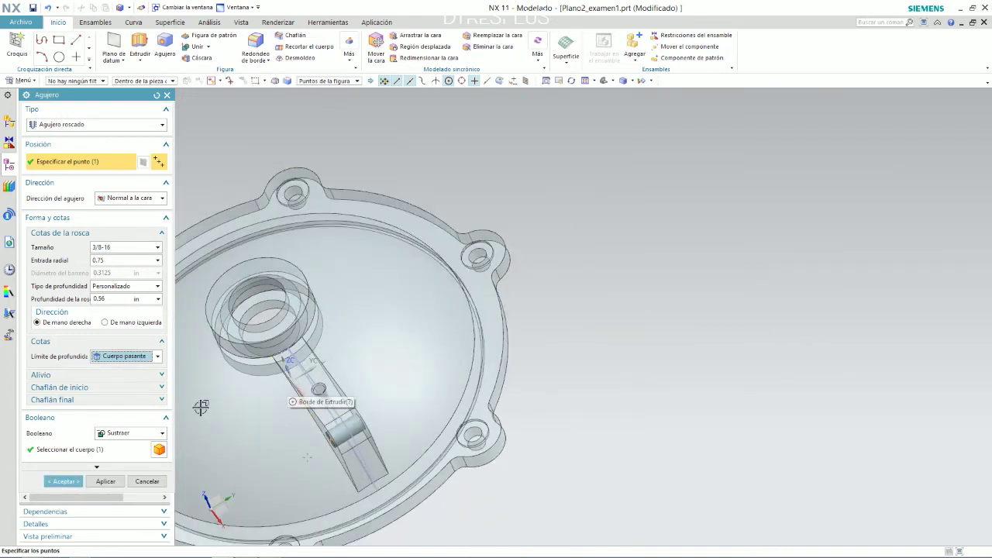
pyautogui.hotkey('alt', 'Tab')
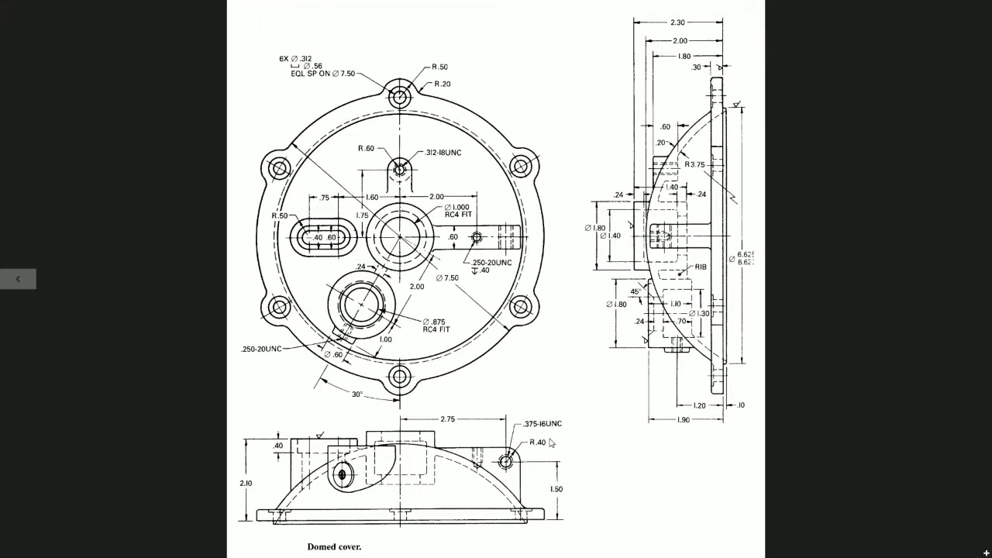
pyautogui.hotkey('alt', 'Tab')
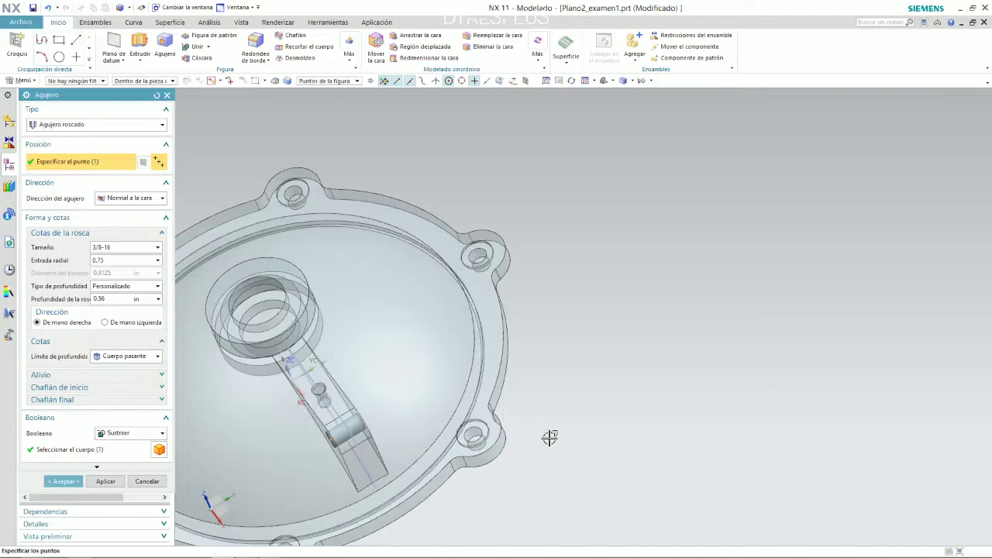
pyautogui.click(60, 482)
pyautogui.moveTo(250, 450)
pyautogui.mouseDown(button='middle')
pyautogui.moveTo(434, 368)
pyautogui.moveTo(443, 336)
pyautogui.moveTo(261, 336)
pyautogui.moveTo(385, 321)
pyautogui.moveTo(329, 319)
pyautogui.mouseUp(button='middle')
pyautogui.scroll(5, 415, 306)
pyautogui.scroll(-5, 336, 339)
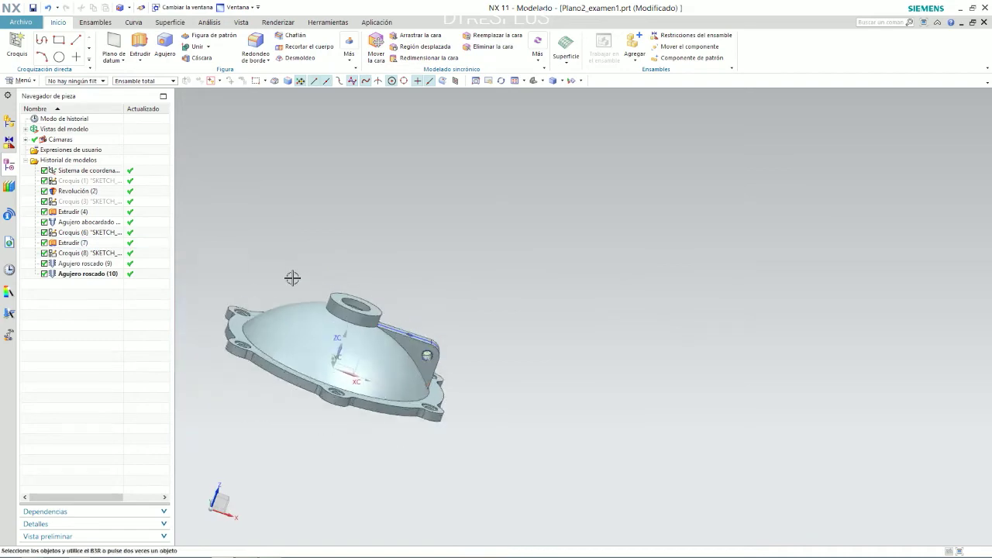
# Orient the model to the Superior view, check the plan view in the Fotos drawing, and return to NX
pyautogui.hotkey('alt', 'Tab')
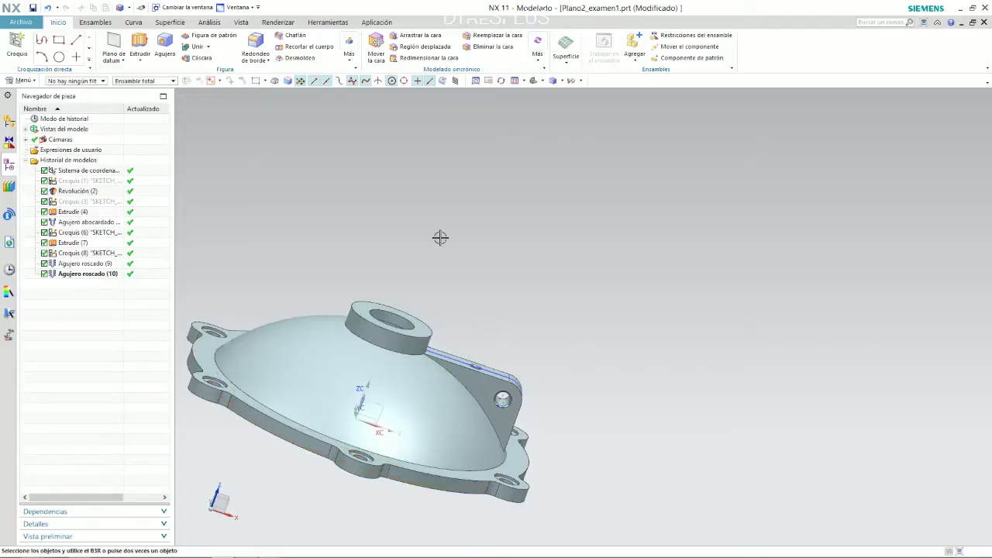
pyautogui.moveTo(441, 237)
pyautogui.mouseDown(button='middle')
pyautogui.moveTo(443, 319)
pyautogui.moveTo(421, 212)
pyautogui.moveTo(394, 295)
pyautogui.mouseUp(button='middle')
pyautogui.scroll(-3, 436, 292)
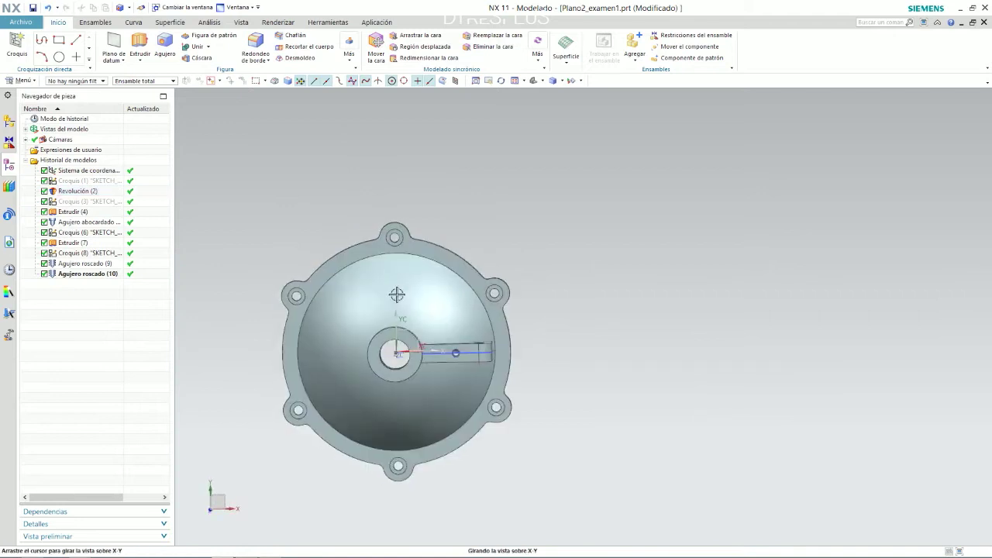
pyautogui.click(25, 129)
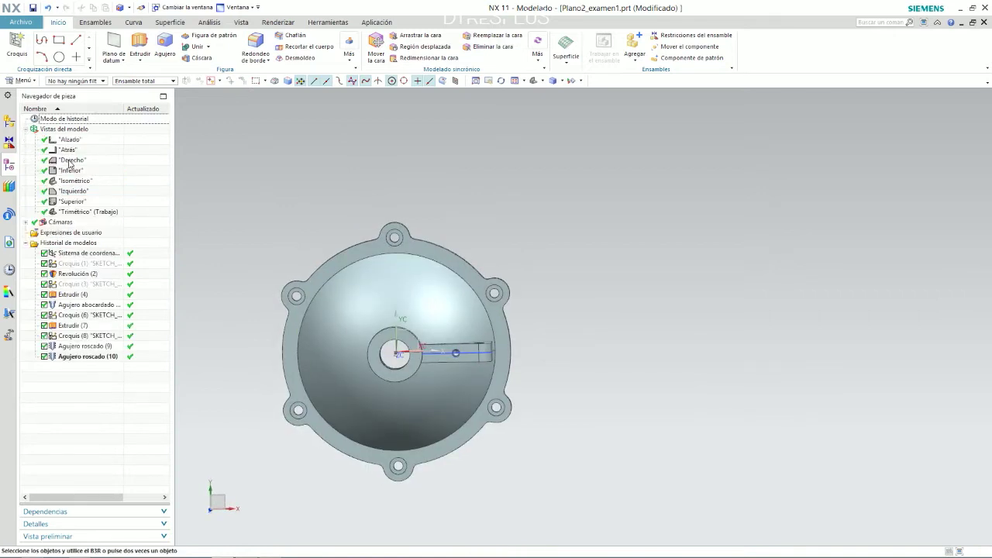
pyautogui.doubleClick(72, 201)
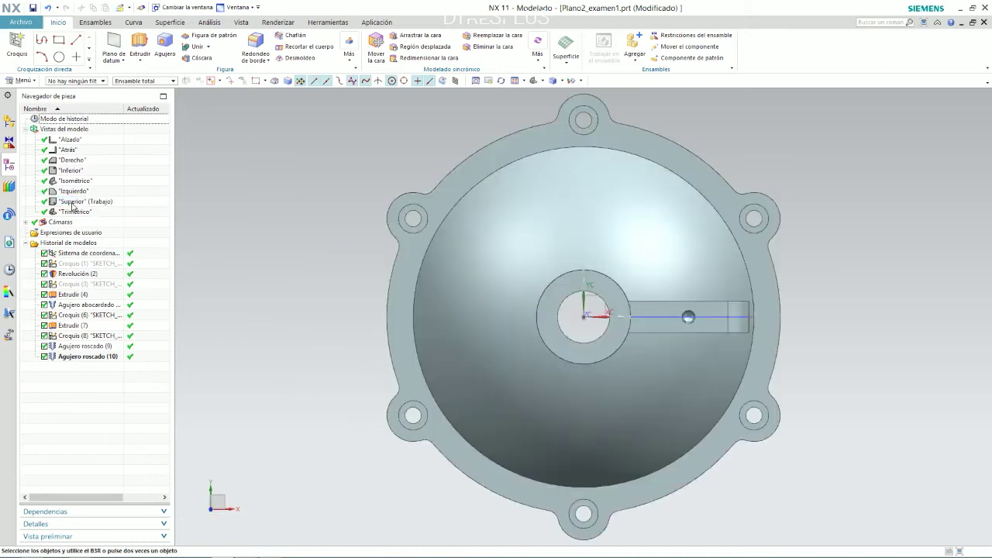
pyautogui.hotkey('alt', 'Tab')
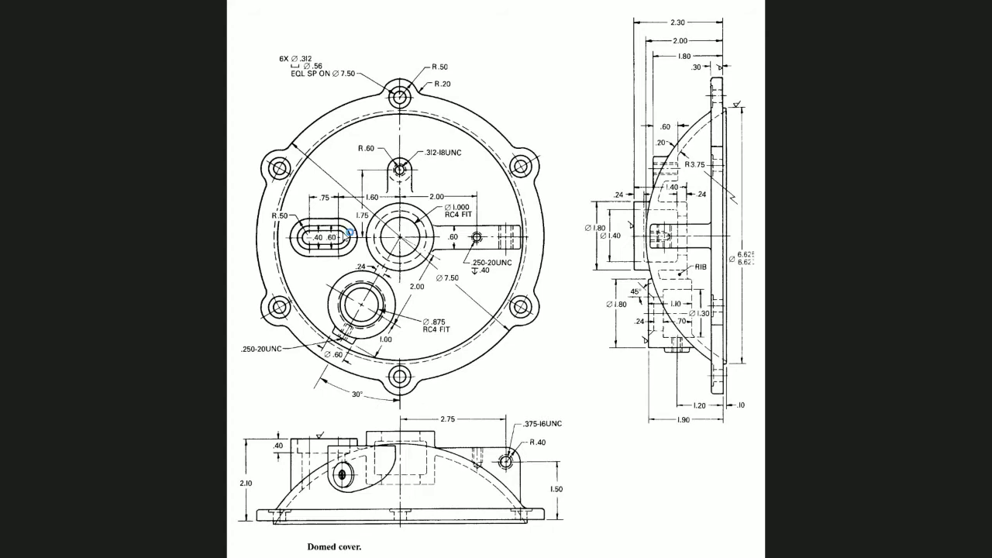
pyautogui.hotkey('alt', 'Tab')
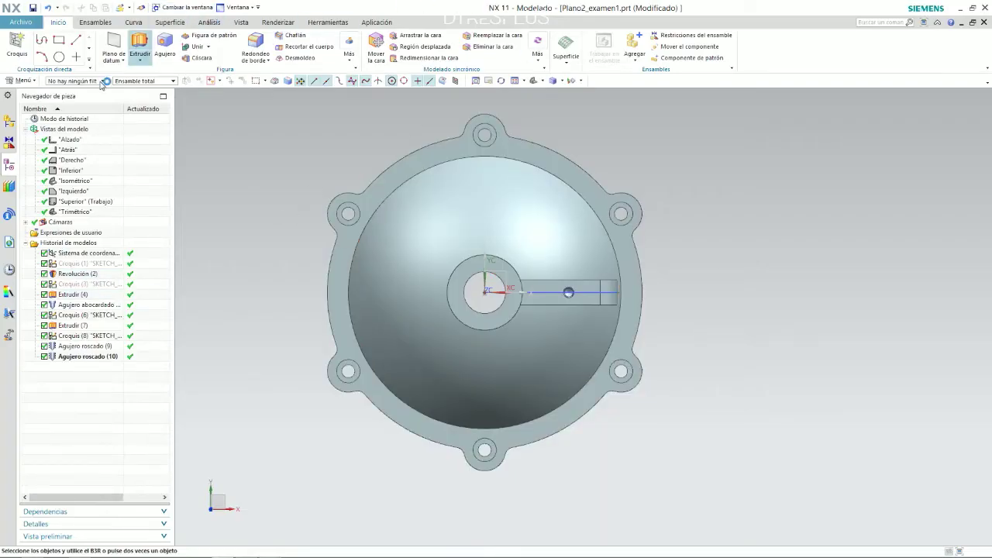
# Create a datum plane offset 2.1 in from the XY plane, checking the 2.10 height in the Fotos drawing
pyautogui.click(114, 45)
pyautogui.moveTo(496, 288); pyautogui.dragTo(542, 235, button='middle')
pyautogui.click(526, 297)
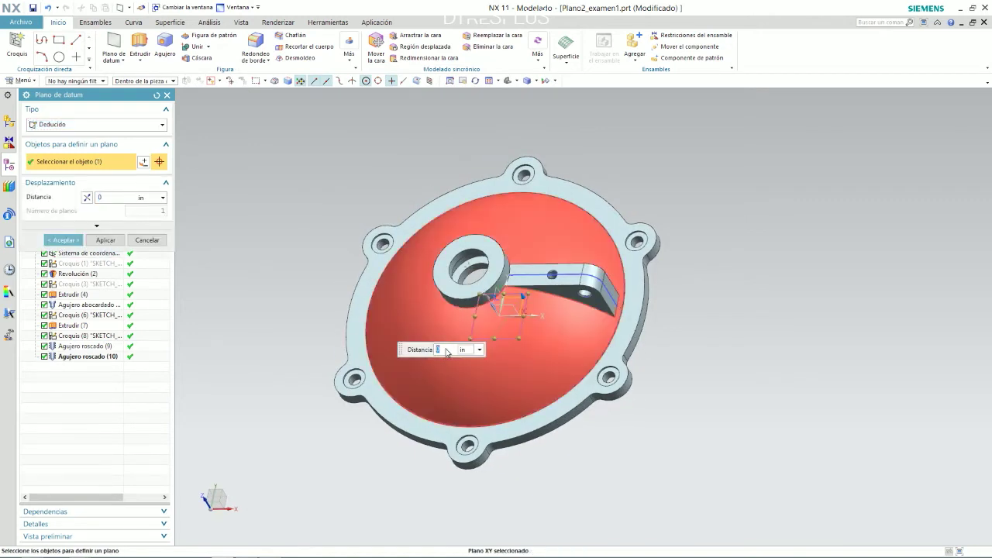
pyautogui.hotkey('alt', 'Tab')
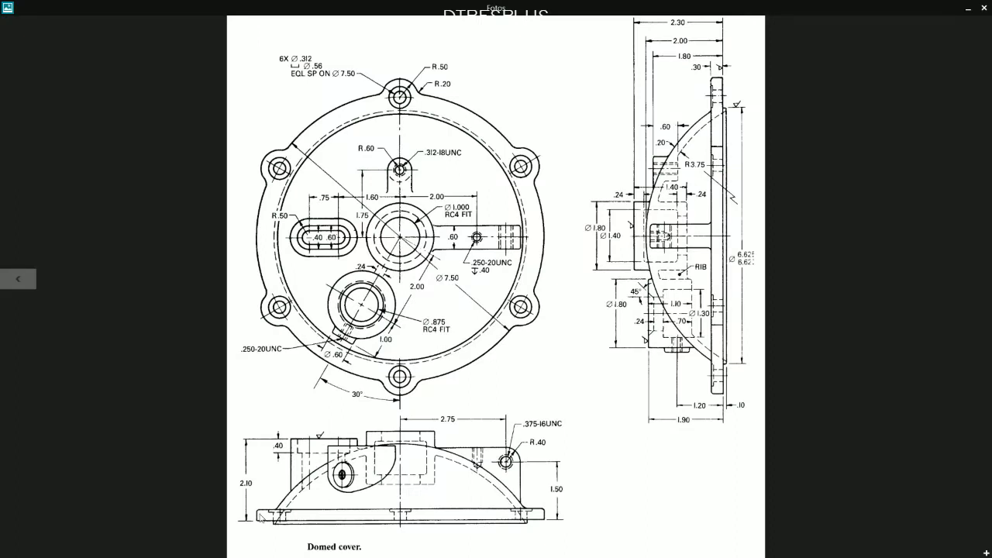
pyautogui.hotkey('alt', 'Tab')
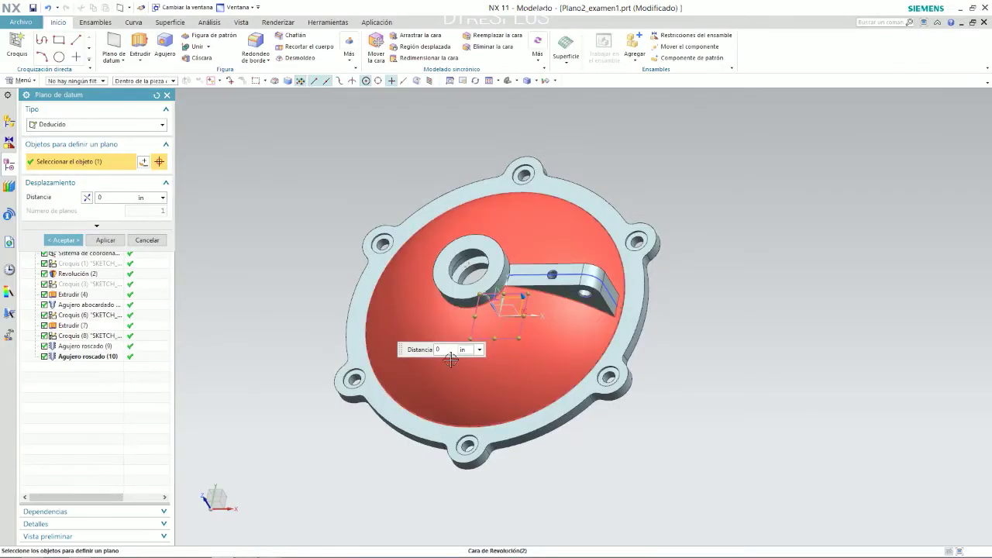
pyautogui.write('.1')
pyautogui.press('Return')
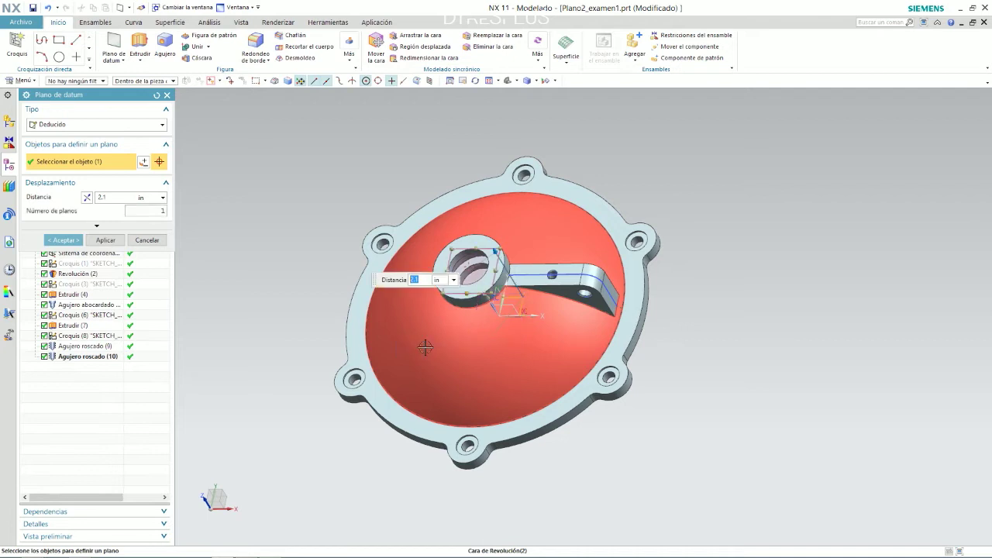
pyautogui.moveTo(525, 201); pyautogui.dragTo(544, 212, button='middle')
pyautogui.middleClick(543, 212)
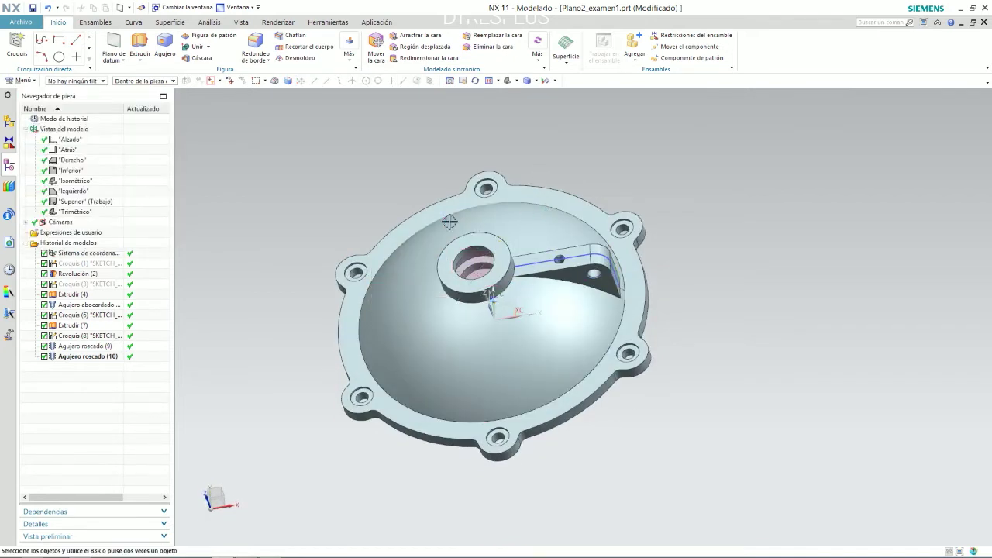
# Start a new sketch on the datum plane offset above the dome
pyautogui.click(28, 54)
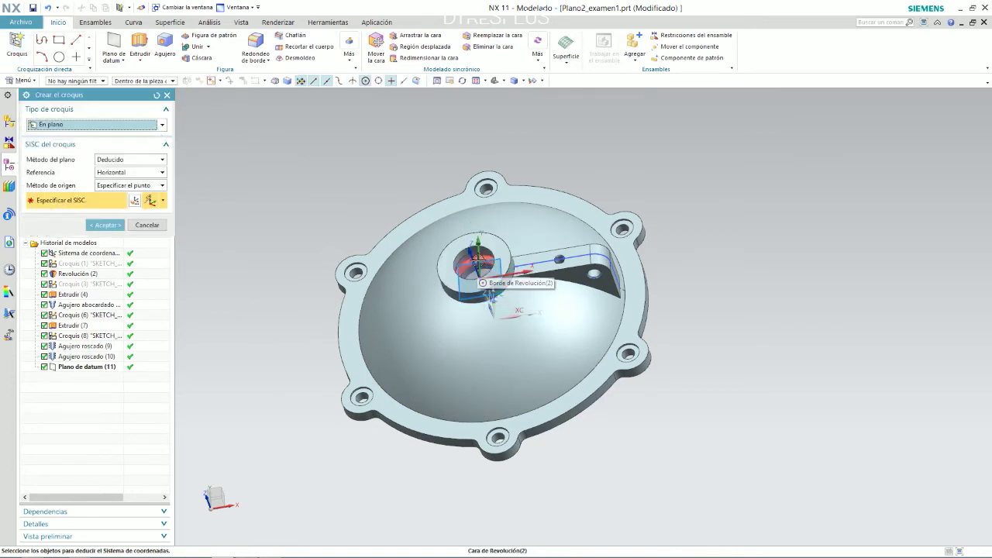
pyautogui.click(76, 368)
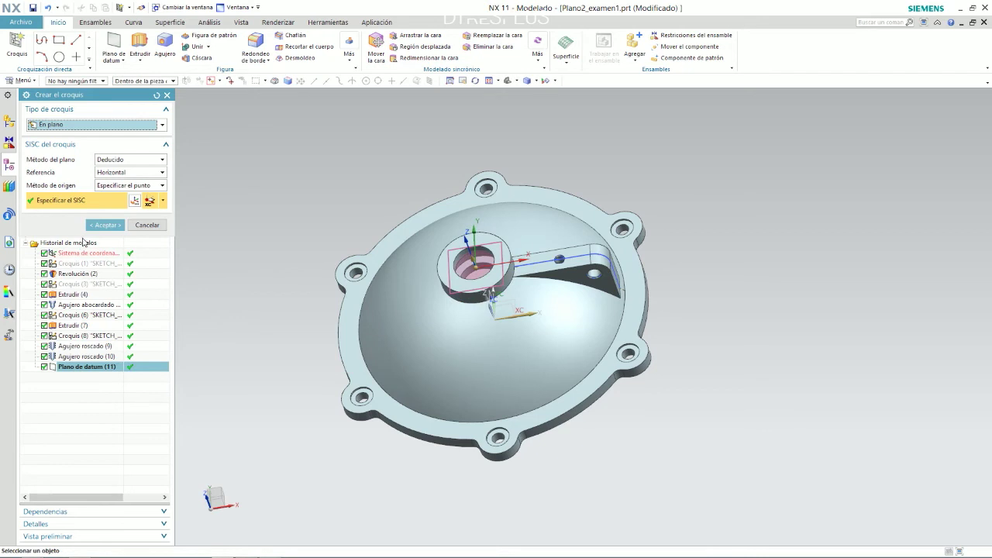
pyautogui.click(105, 225)
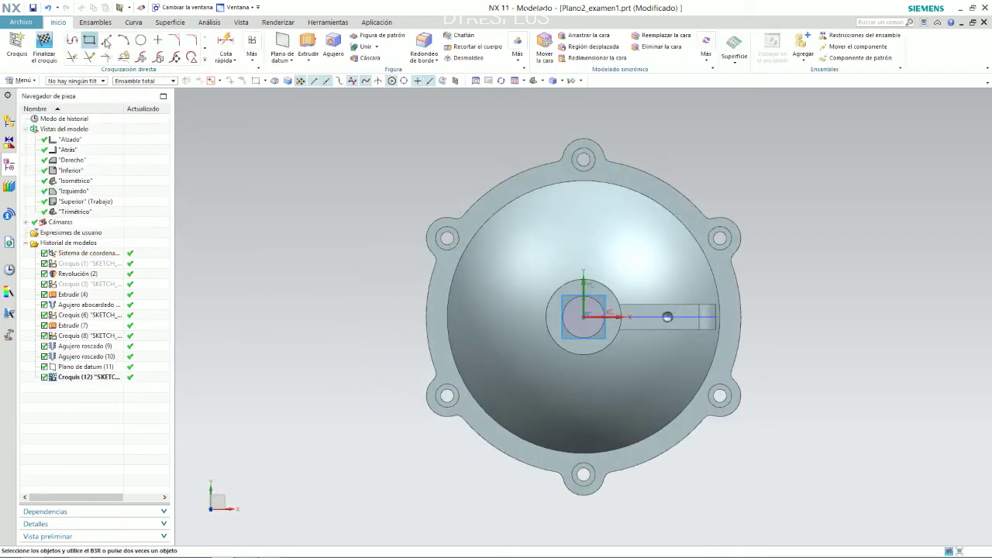
# Check the slot dimensions in the Fotos drawing and sketch two level 0.4 in diameter circles about 1.35 in apart, left of the cover
pyautogui.click(141, 39)
pyautogui.click(305, 309)
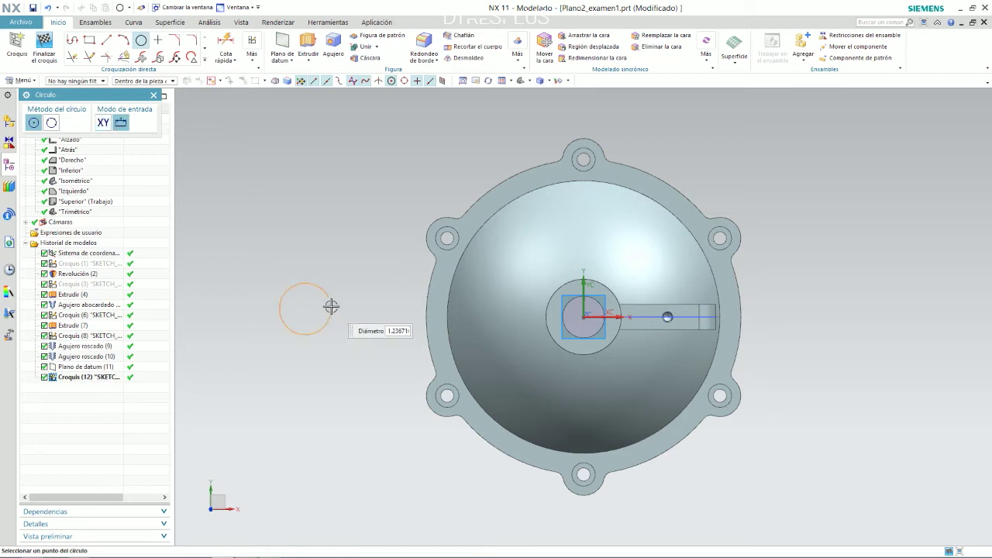
pyautogui.hotkey('alt', 'Tab')
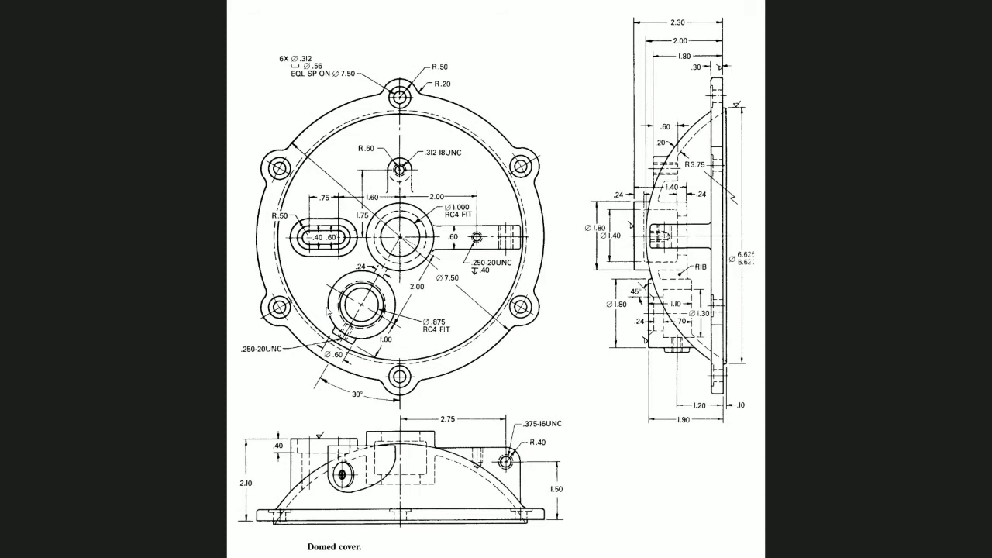
pyautogui.hotkey('alt', 'Tab')
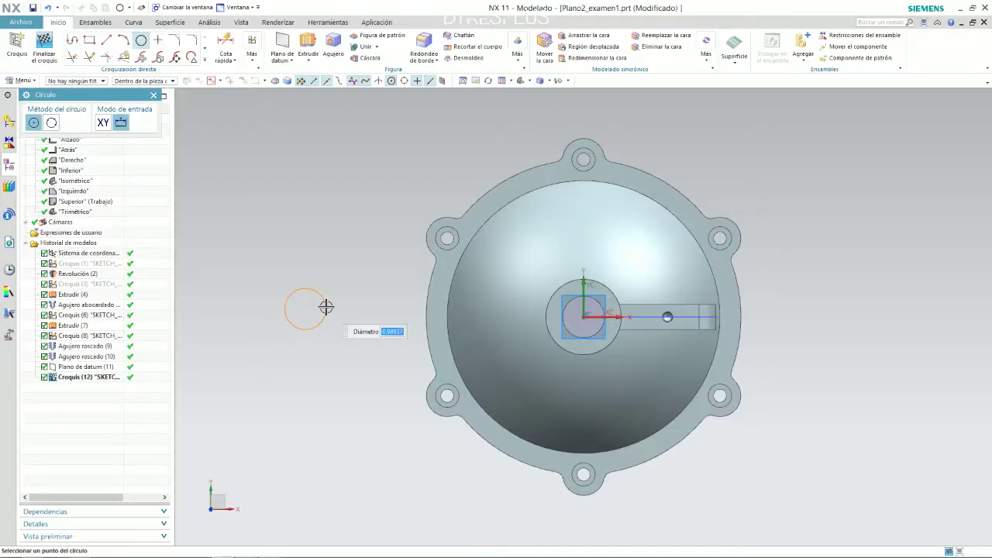
pyautogui.write('0.4')
pyautogui.press('Return')
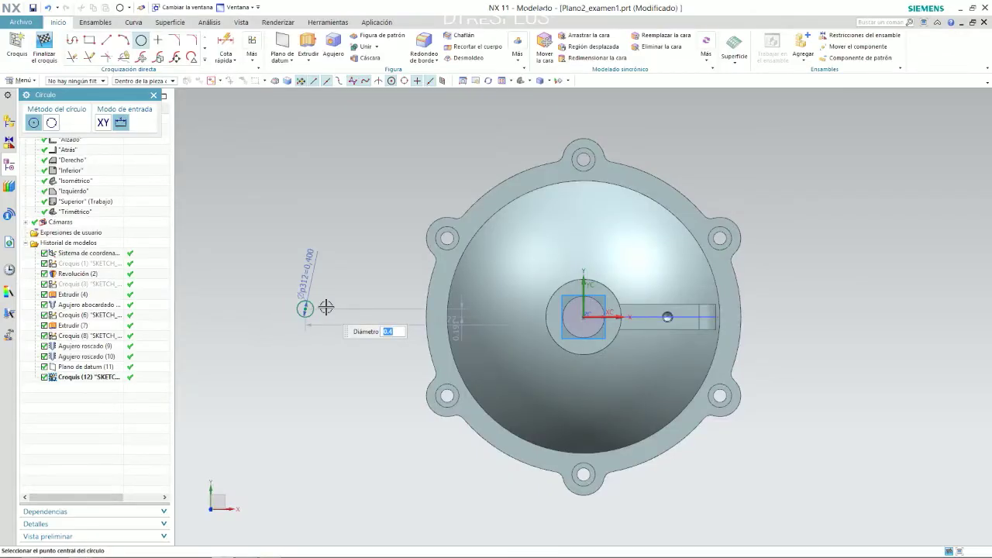
pyautogui.scroll(5, 326, 307)
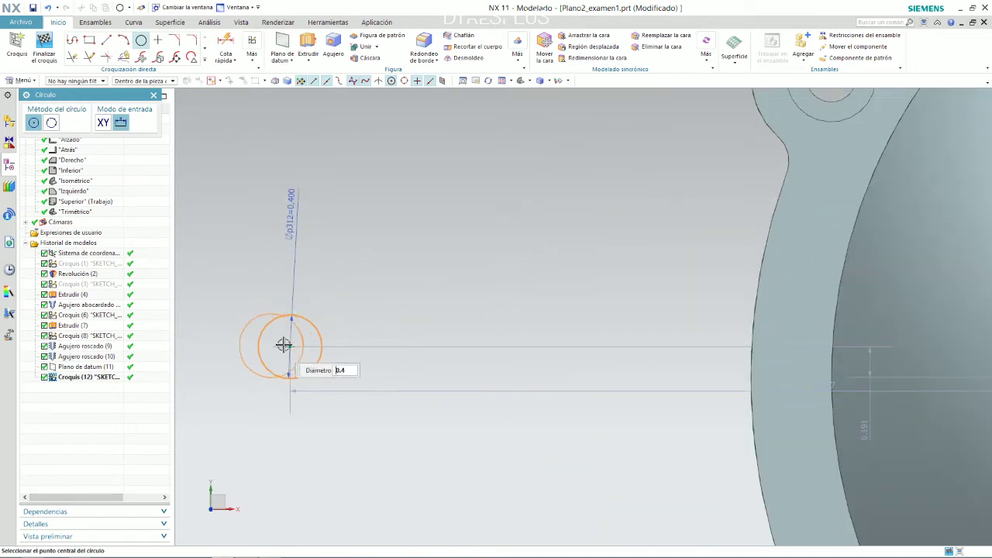
pyautogui.click(504, 347)
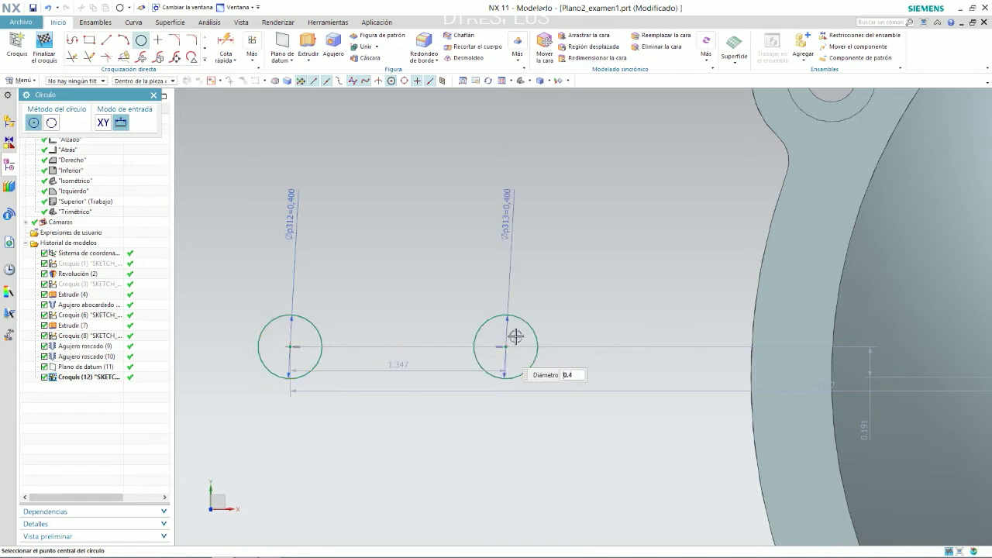
pyautogui.click(504, 347)
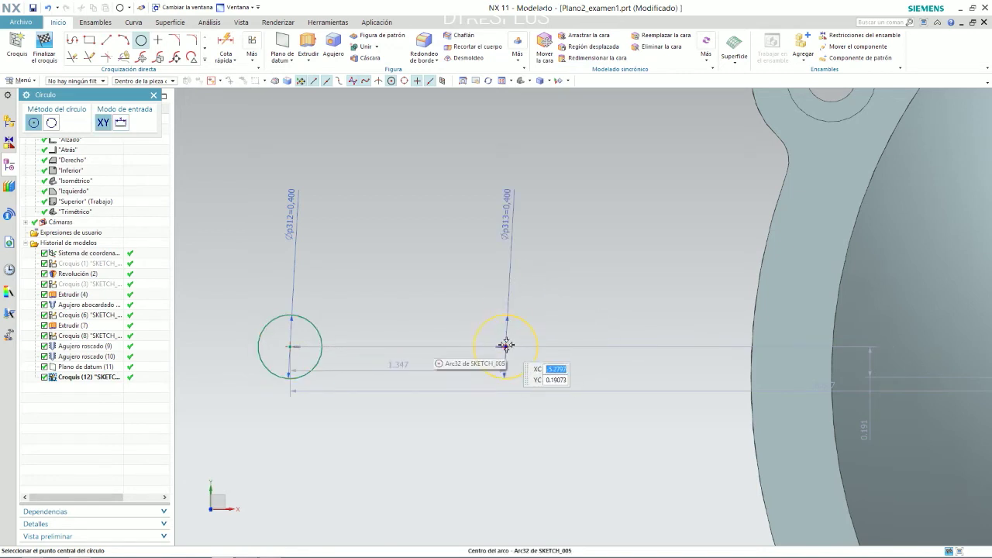
pyautogui.press('Escape')
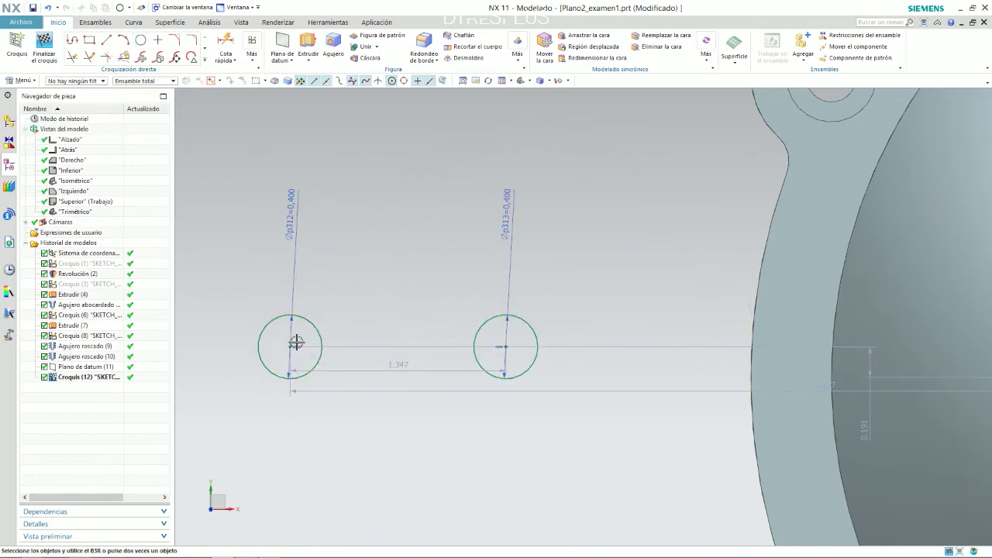
pyautogui.click(290, 346)
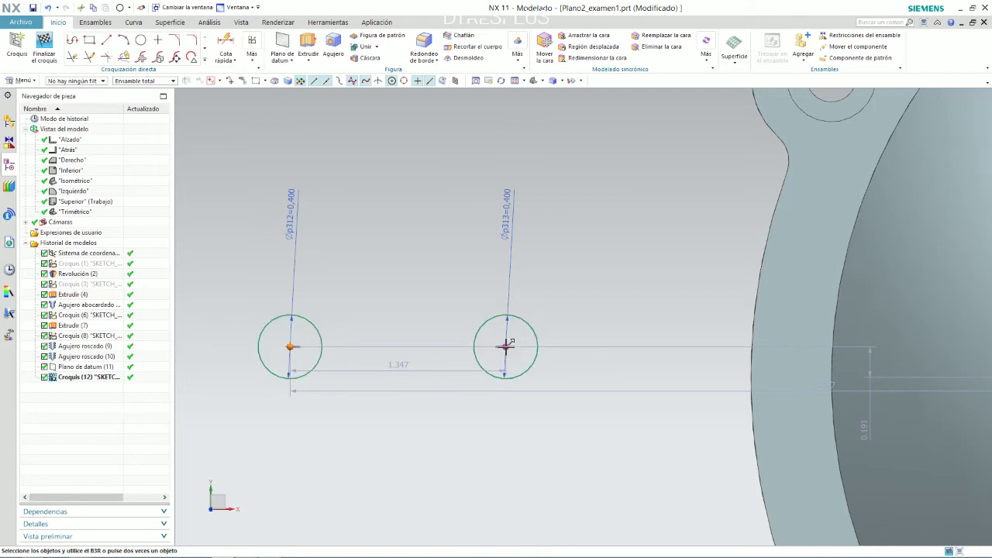
pyautogui.click(505, 345)
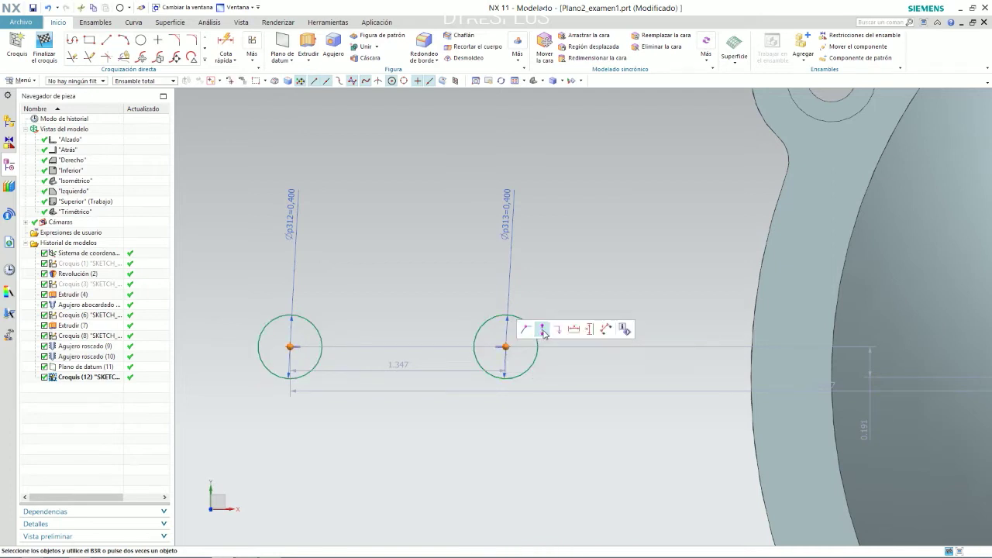
pyautogui.click(525, 329)
pyautogui.hotkey('ctrl', 'z')
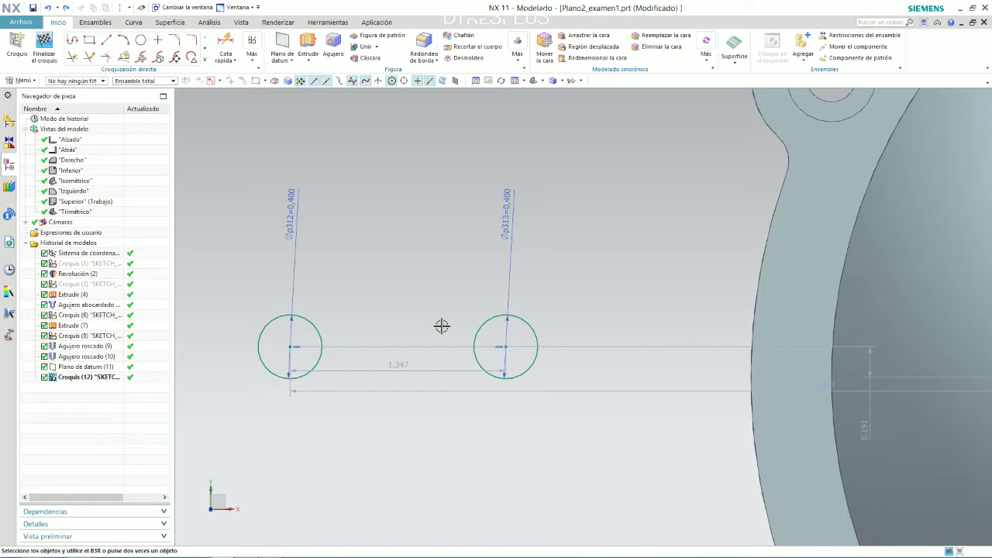
pyautogui.click(506, 346)
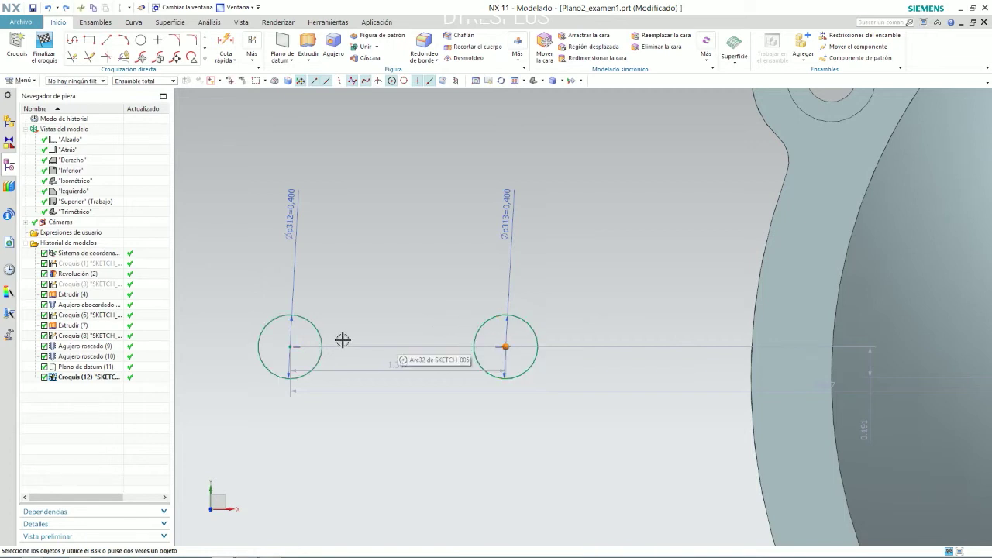
pyautogui.click(290, 346)
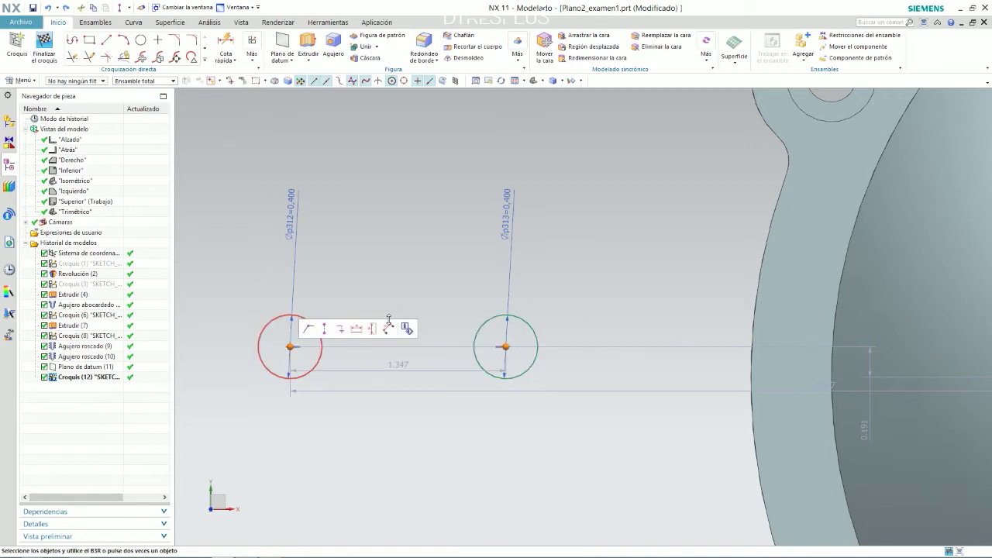
pyautogui.scroll(-5, 438, 270)
pyautogui.scroll(3, 549, 288)
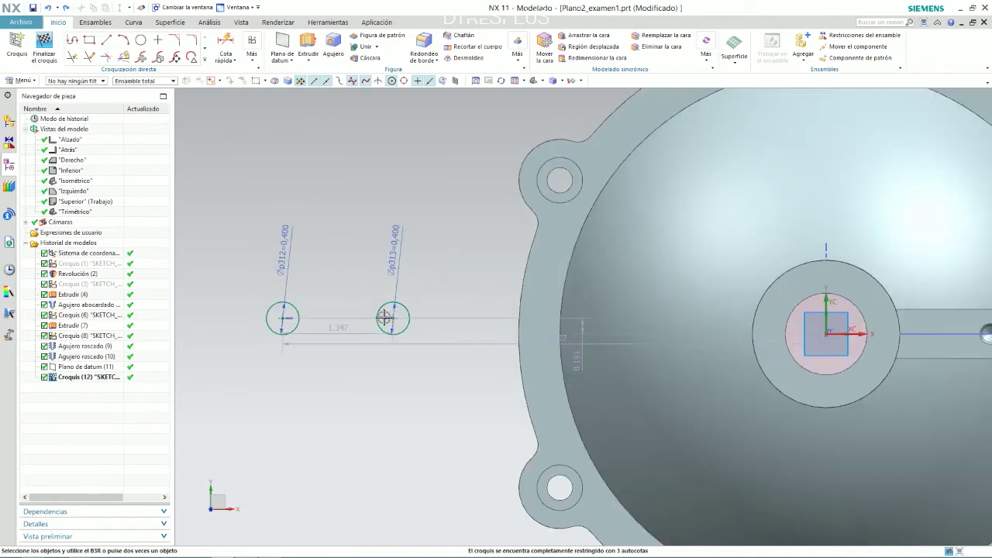
# Align the right circle's centre horizontally with the centre of the dome's central bore
pyautogui.click(392, 318)
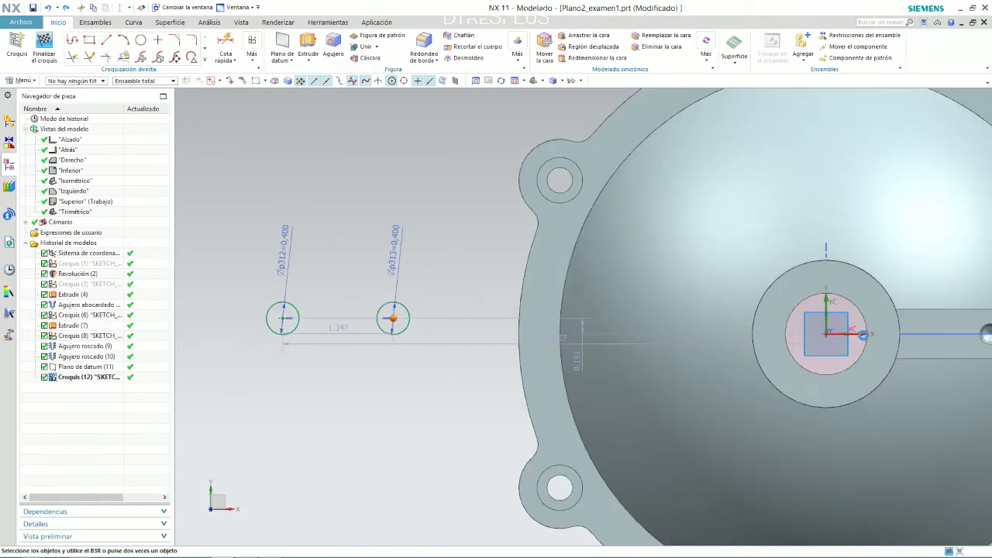
pyautogui.click(863, 334)
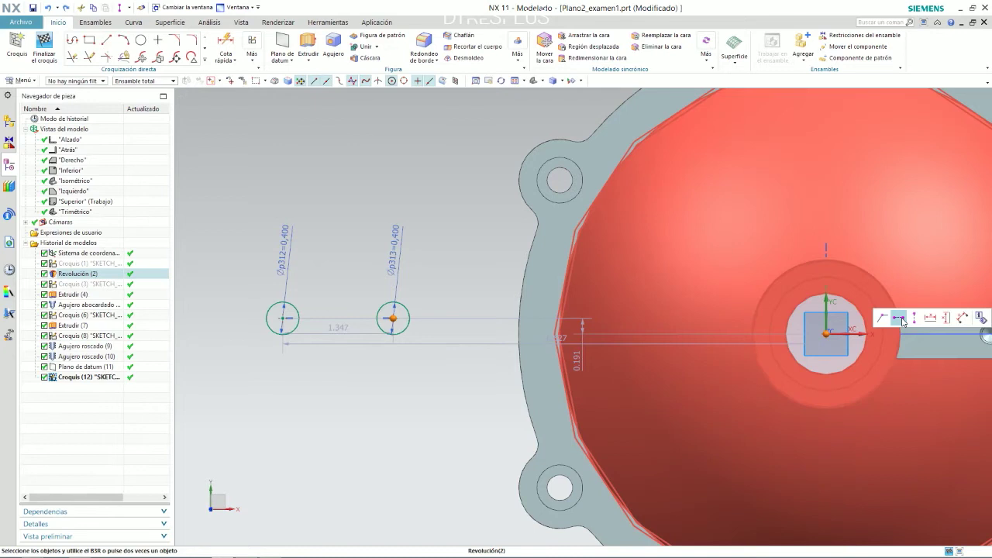
pyautogui.click(899, 318)
pyautogui.scroll(3, 326, 313)
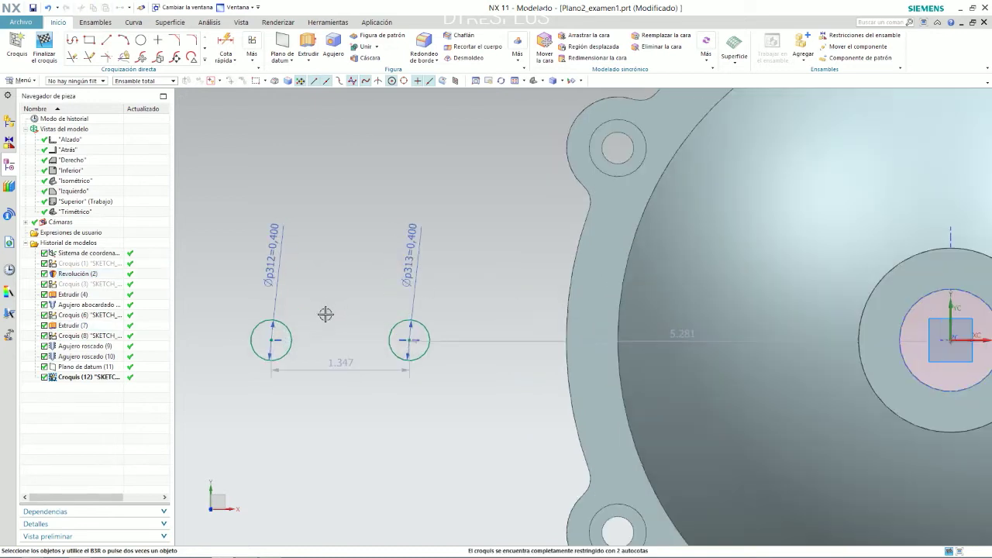
# Move the left circle closer and set the horizontal distance between the two circle centres to 0.75 in
pyautogui.moveTo(257, 322); pyautogui.dragTo(281, 303)
pyautogui.scroll(-3, 306, 299)
pyautogui.scroll(3, 343, 281)
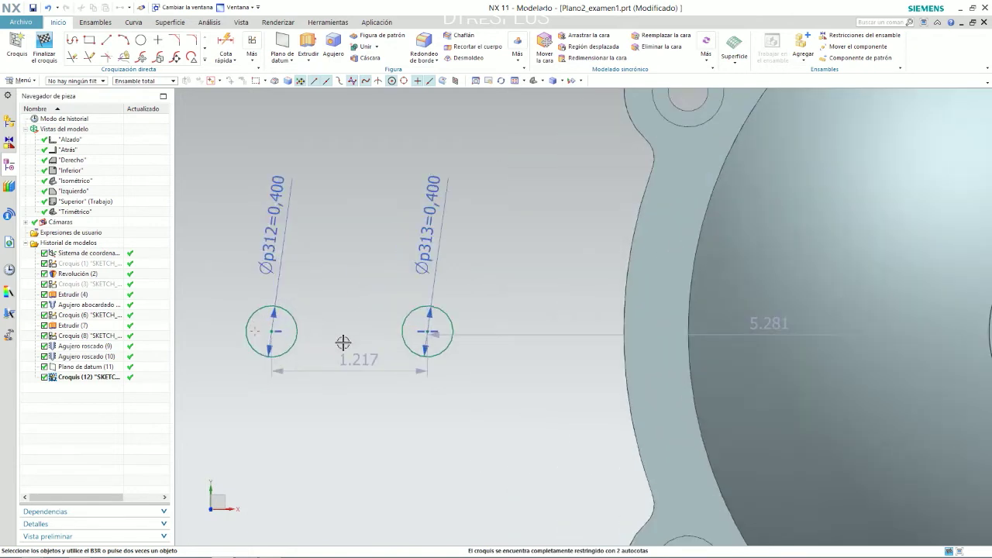
pyautogui.doubleClick(357, 362)
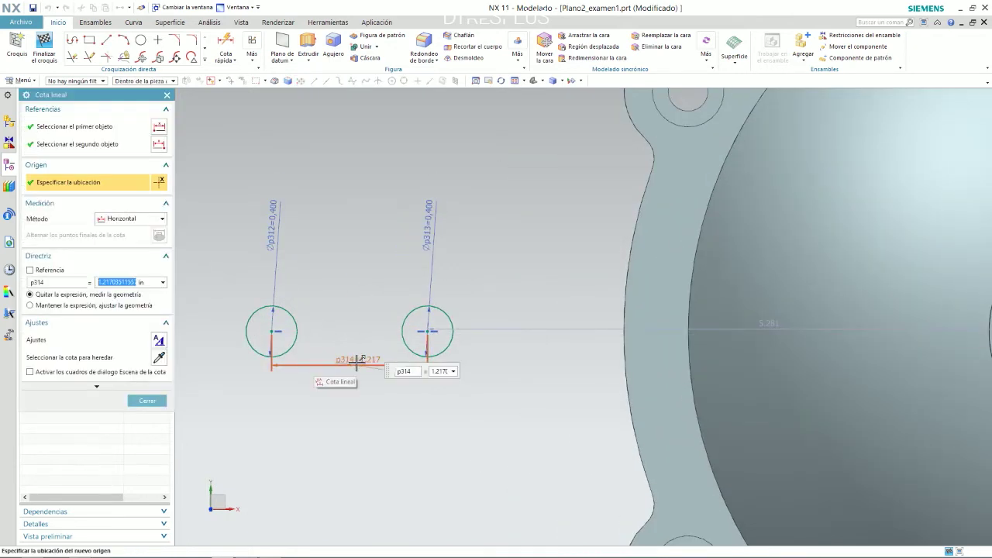
pyautogui.write('0.75')
pyautogui.press('Return')
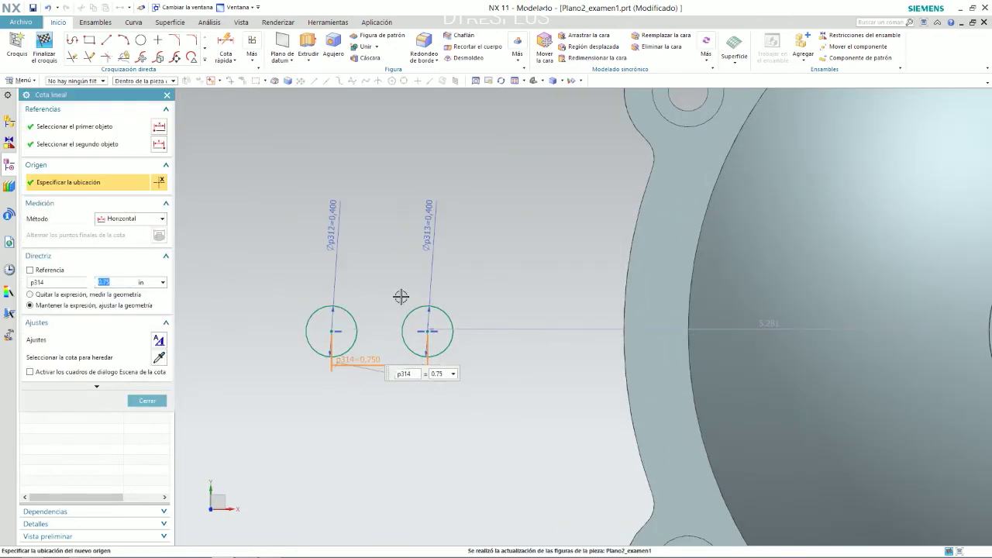
# Sketch two horizontal lines, one about 1.58 in long above the circles and one about 1.75 in long below them
pyautogui.scroll(2, 398, 294)
pyautogui.click(106, 38)
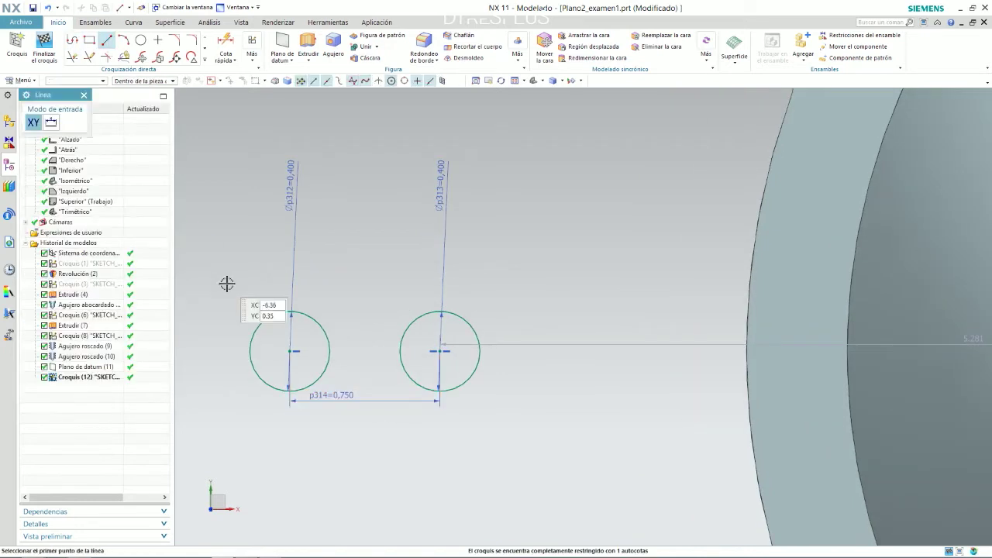
pyautogui.click(222, 275)
pyautogui.click(537, 275)
pyautogui.click(562, 425)
pyautogui.click(212, 426)
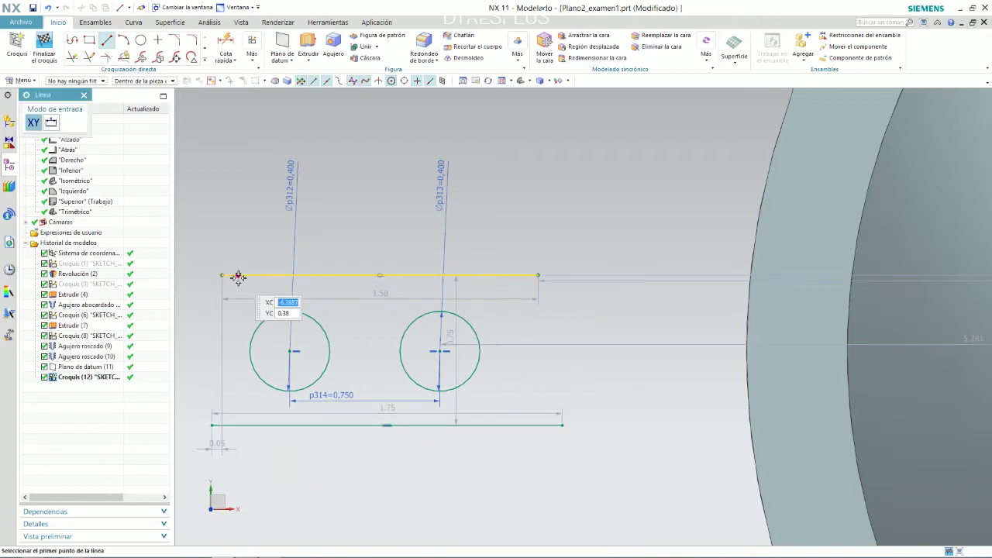
pyautogui.press('Escape')
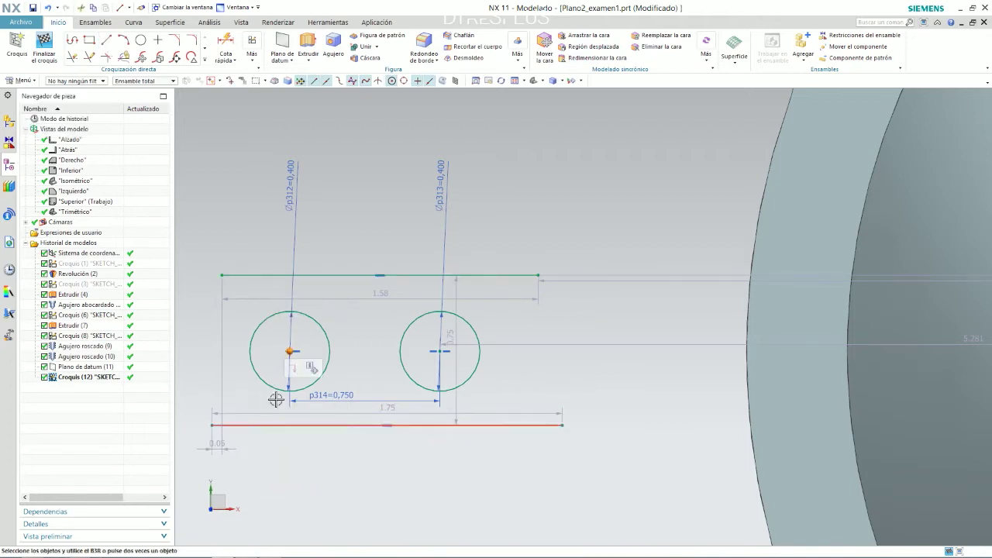
# Constrain the lower line tangent to the underside of both circles and the upper line tangent to the top of the right circle
pyautogui.click(268, 387)
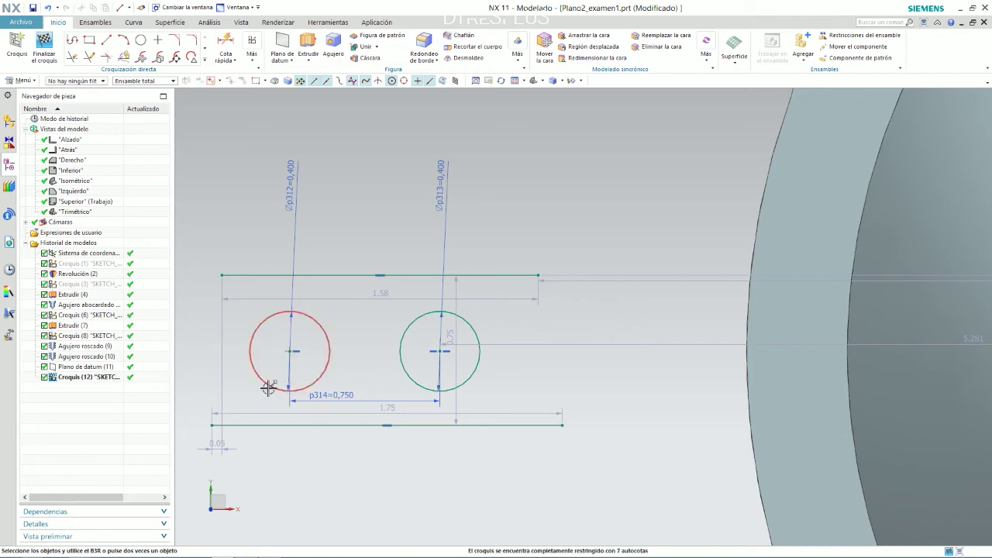
pyautogui.click(271, 425)
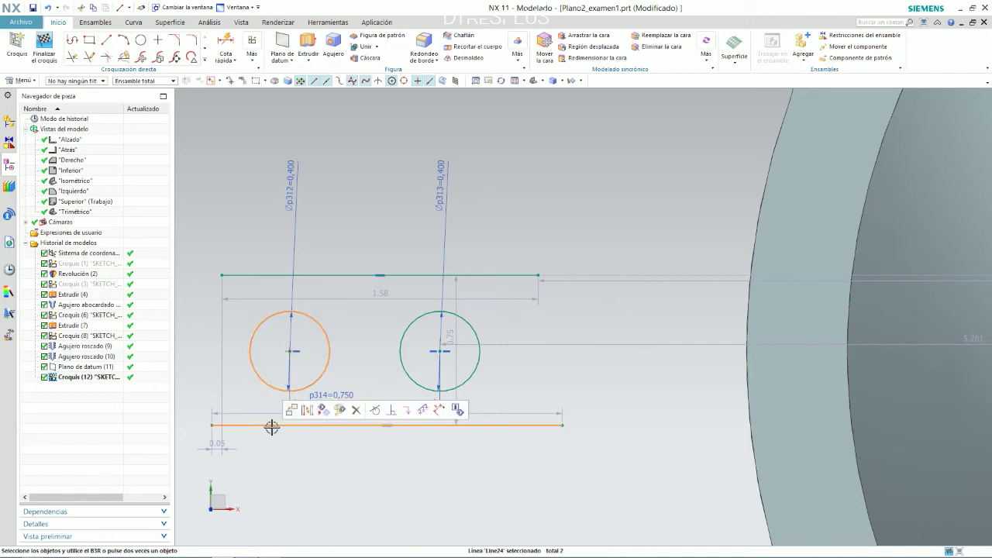
pyautogui.click(392, 413)
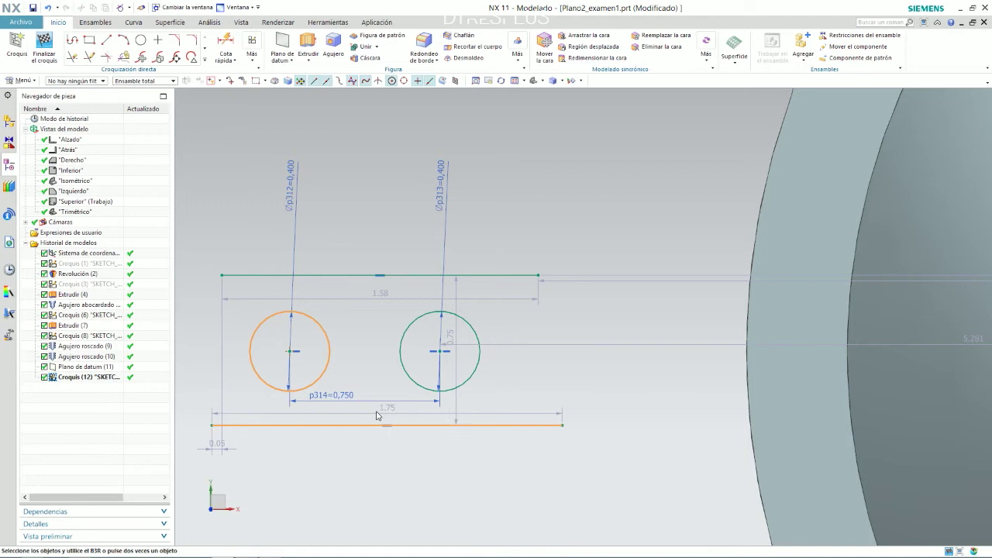
pyautogui.click(479, 369)
pyautogui.click(485, 390)
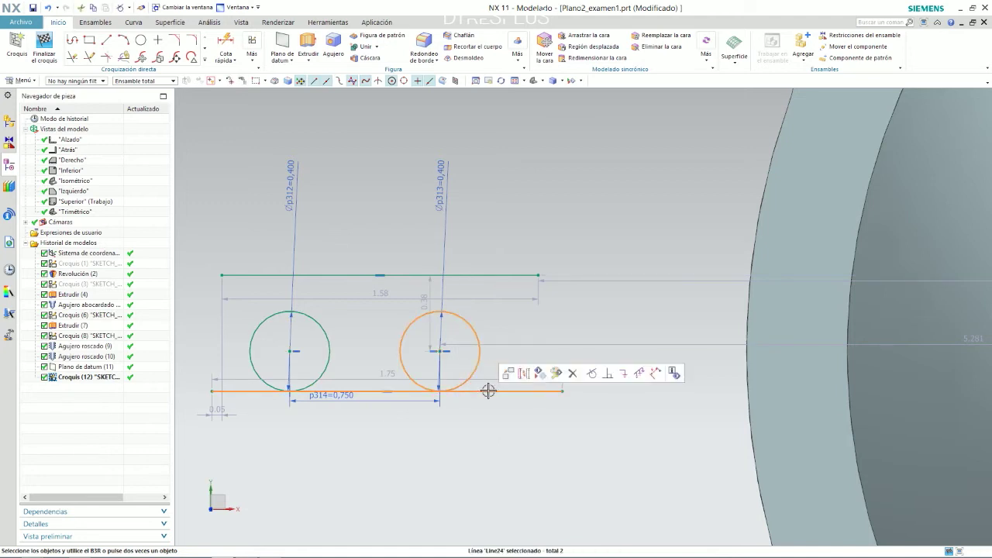
pyautogui.click(494, 307)
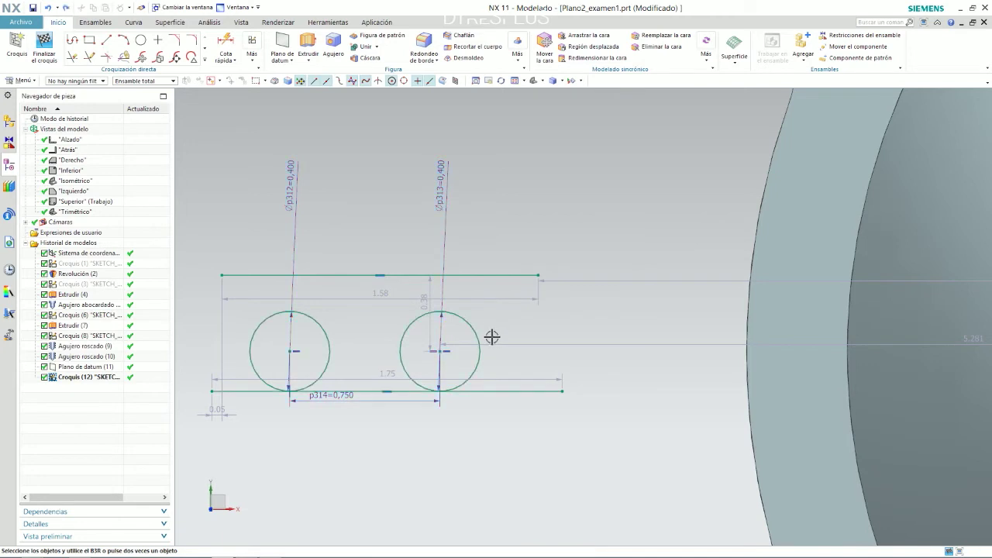
pyautogui.click(489, 276)
pyautogui.click(467, 319)
pyautogui.click(569, 301)
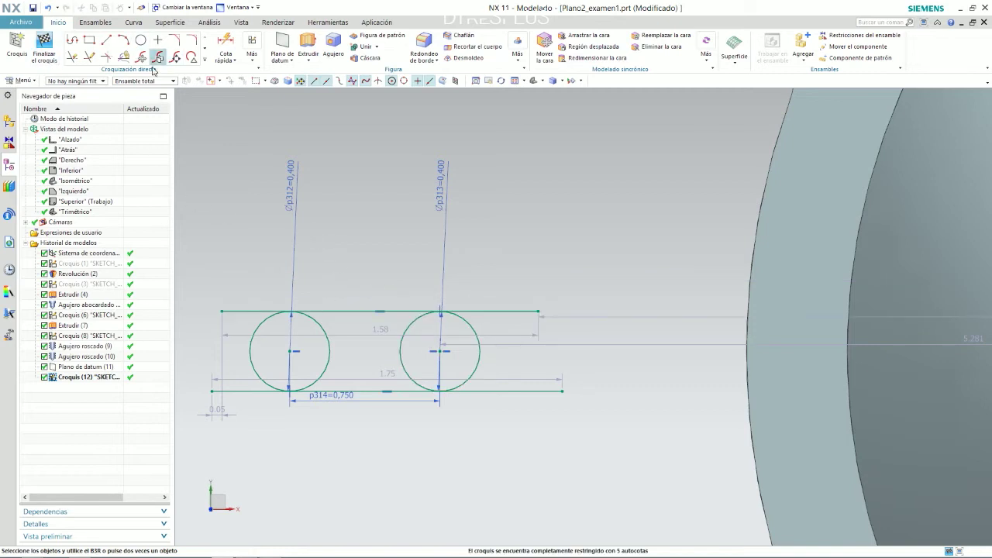
# Trim the overhanging line ends and the inner halves of both circles to leave a closed slot outline
pyautogui.click(72, 57)
pyautogui.click(244, 311)
pyautogui.click(520, 392)
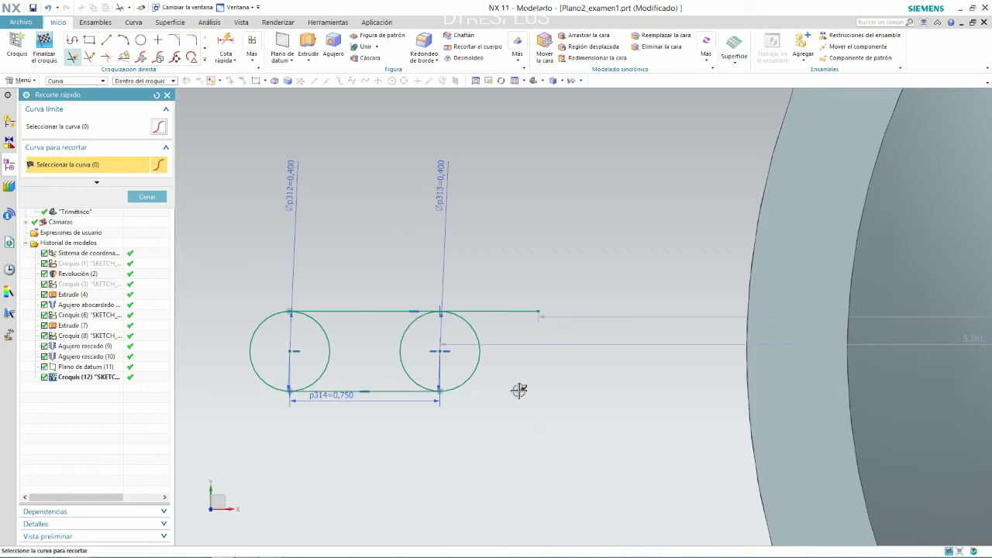
pyautogui.click(480, 312)
pyautogui.click(402, 333)
pyautogui.click(329, 338)
pyautogui.scroll(-1, 370, 339)
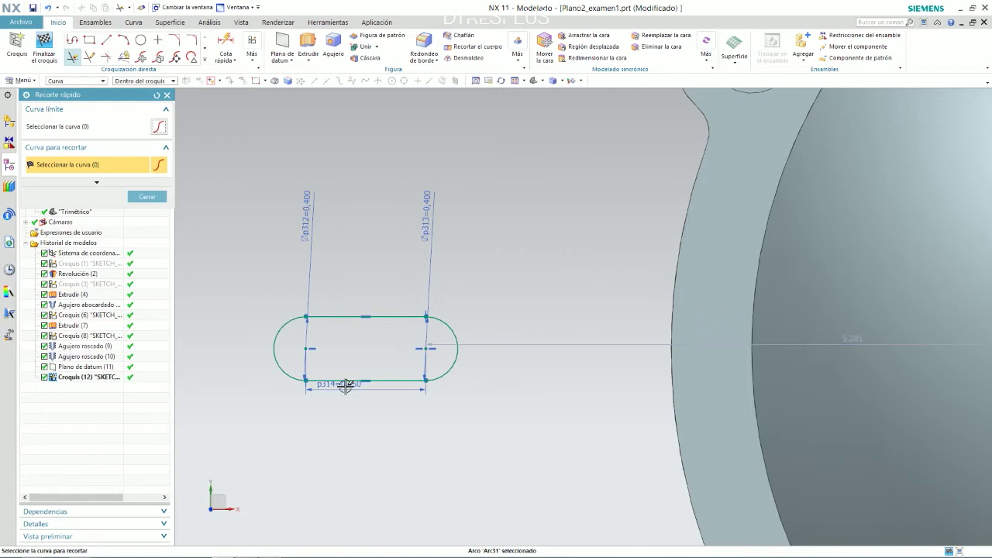
pyautogui.press('Escape')
# Move the 0.75 in centre-distance dimension above the slot and delete the left arc's diameter dimension
pyautogui.moveTo(347, 382); pyautogui.dragTo(358, 285)
pyautogui.moveTo(307, 214); pyautogui.dragTo(259, 222)
pyautogui.click(264, 230)
pyautogui.press('Delete')
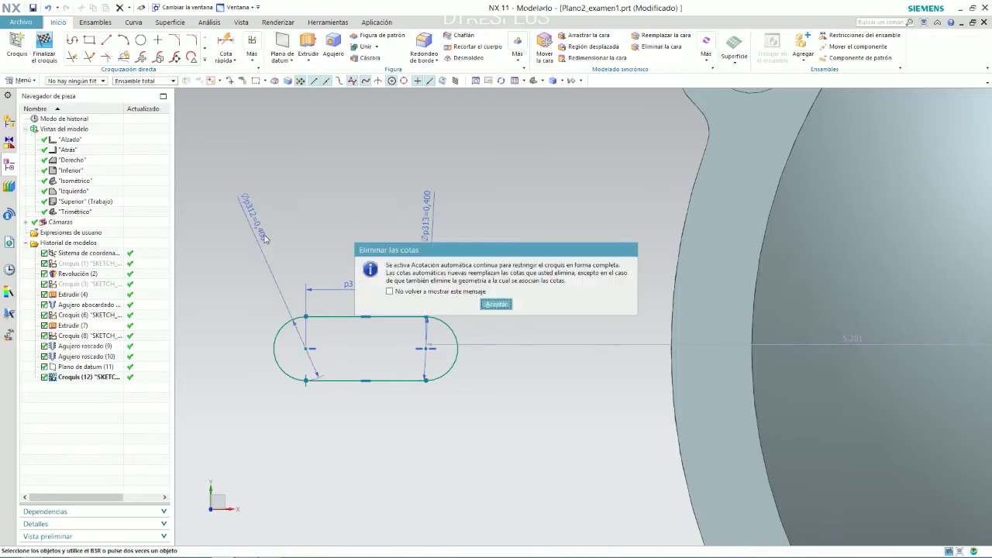
pyautogui.click(495, 304)
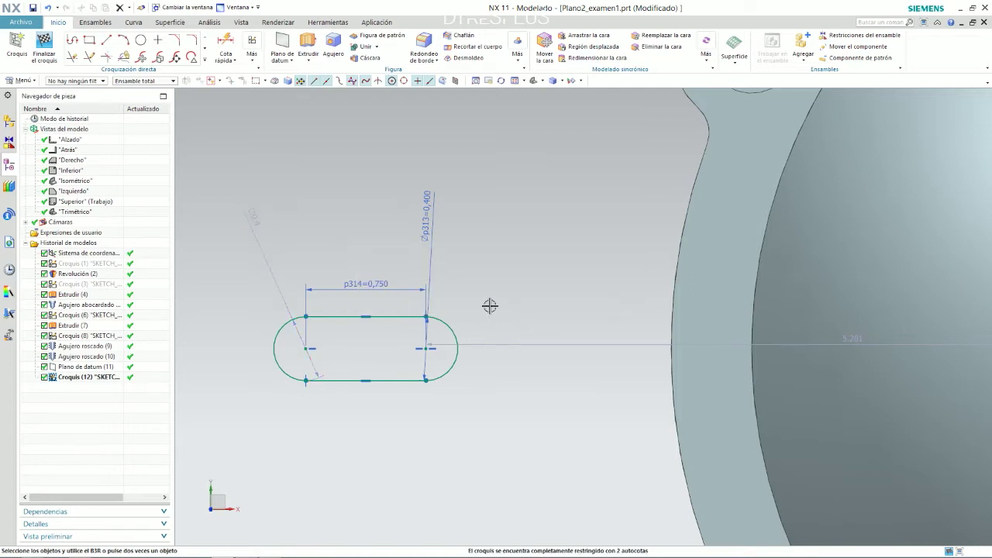
# Constrain the slot's left and right end arcs to equal radius, with automatic selection progression enabled
pyautogui.click(205, 60)
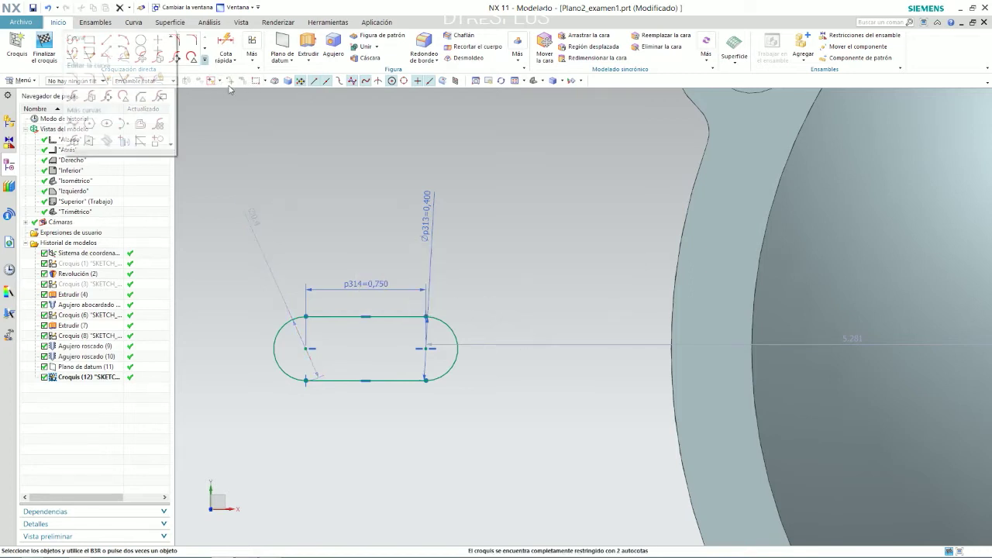
pyautogui.press('c')
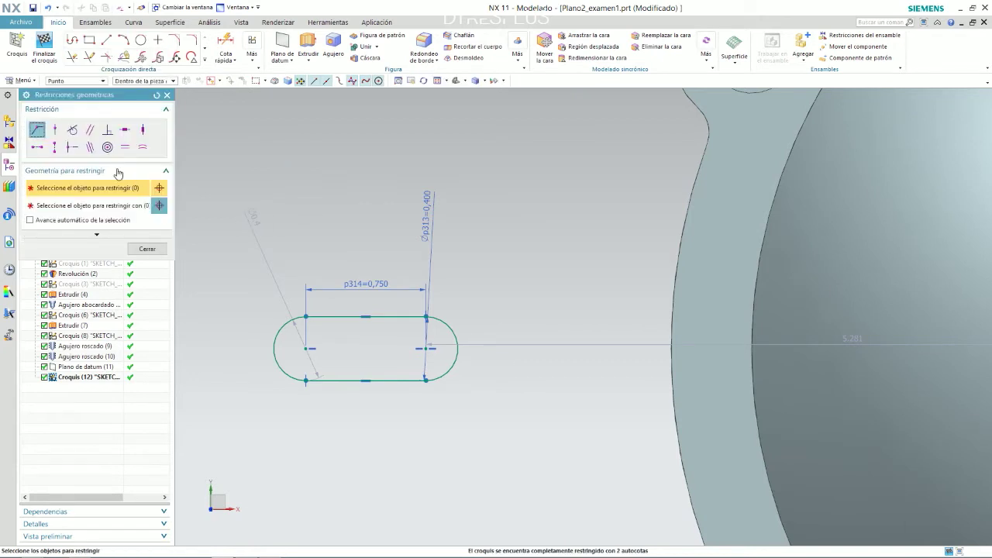
pyautogui.click(142, 147)
pyautogui.click(442, 321)
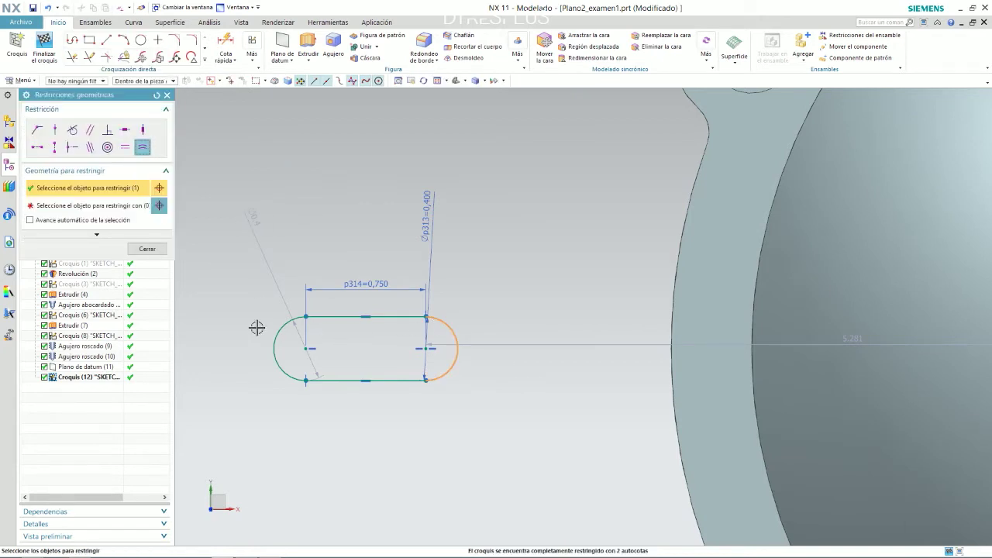
pyautogui.click(282, 328)
pyautogui.keyDown('shift'); pyautogui.click(275, 331); pyautogui.keyUp('shift')
pyautogui.middleClick(281, 341)
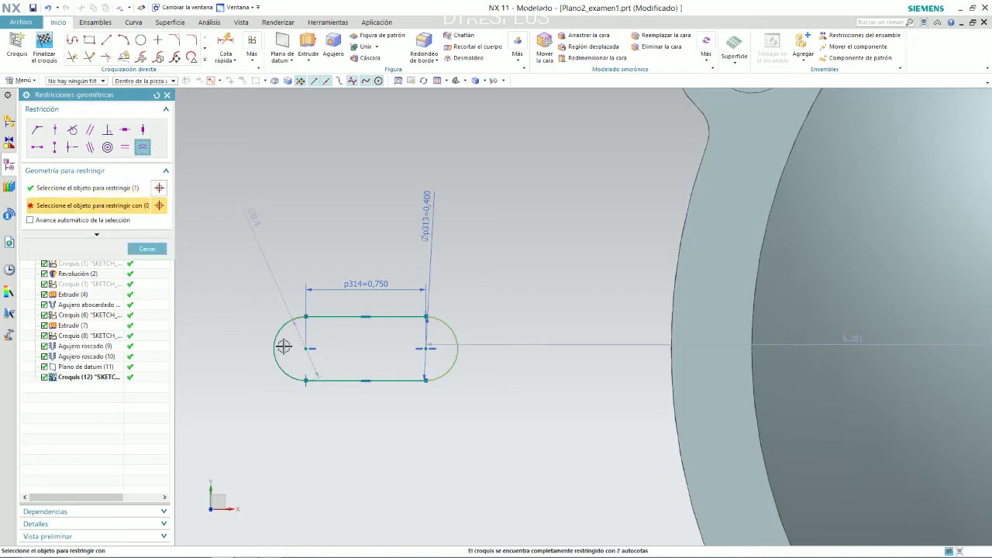
pyautogui.click(56, 218)
pyautogui.click(276, 330)
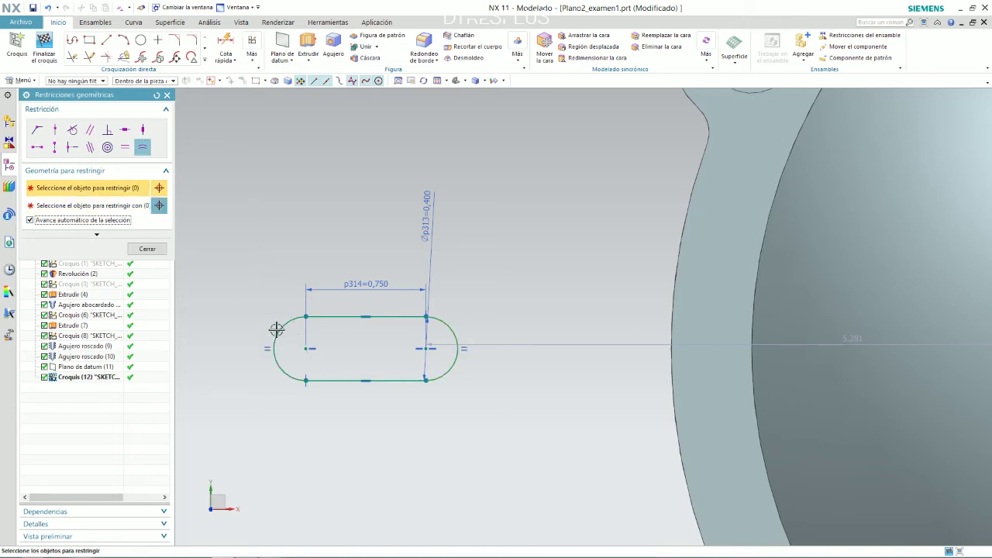
pyautogui.click(147, 248)
# Check the slot widths in the drawing and offset the slot outline outward by 0.1 in
pyautogui.scroll(-3, 310, 277)
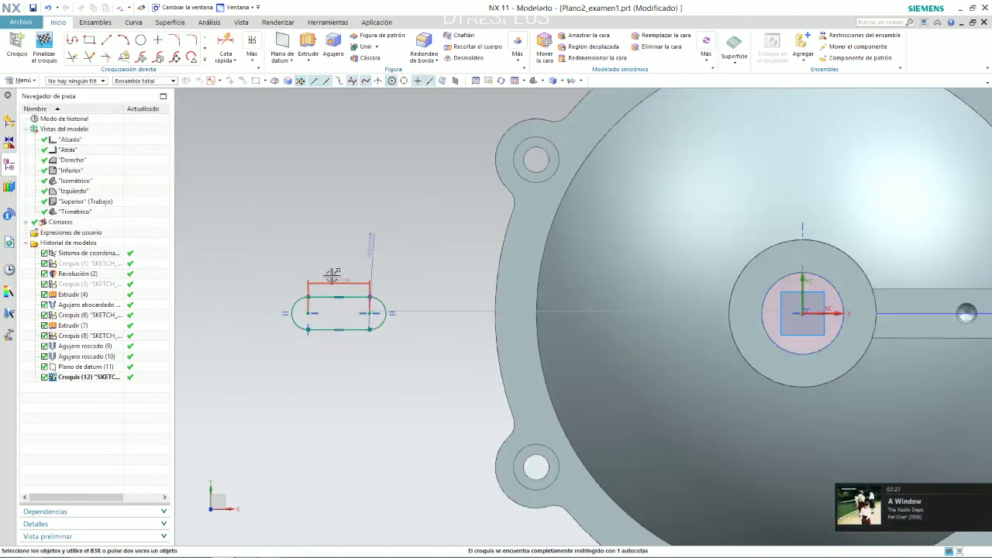
pyautogui.scroll(1, 387, 266)
pyautogui.hotkey('alt', 'Tab')
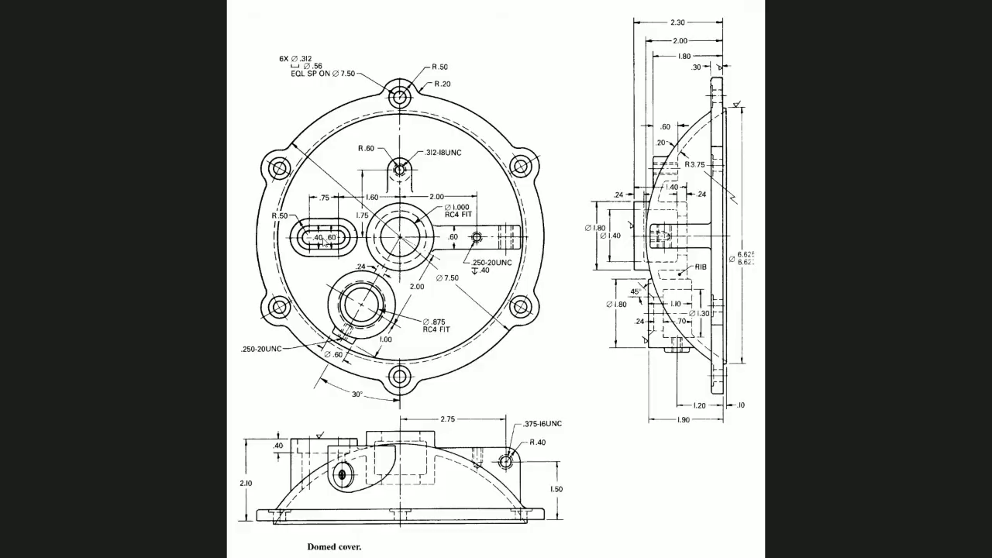
pyautogui.hotkey('alt', 'Tab')
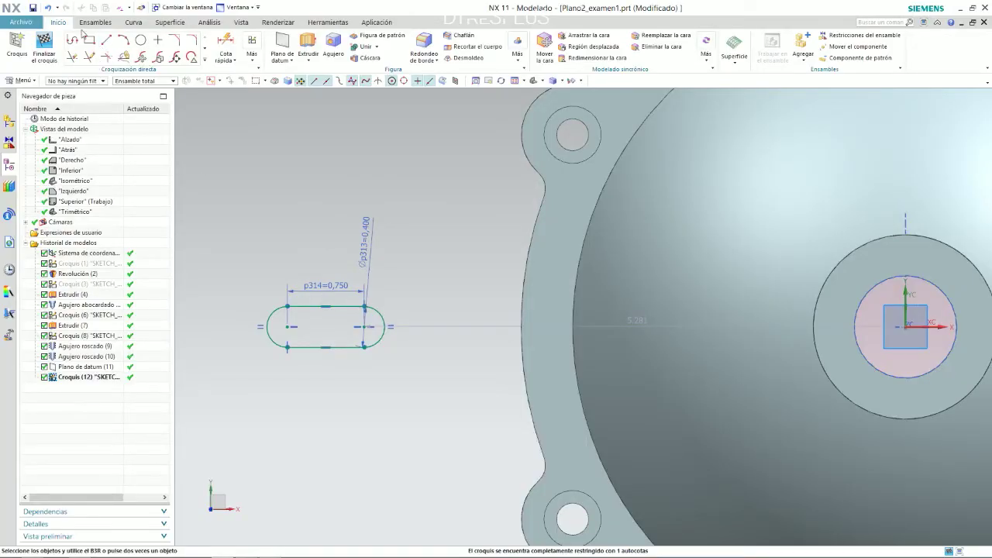
pyautogui.click(206, 59)
pyautogui.click(140, 125)
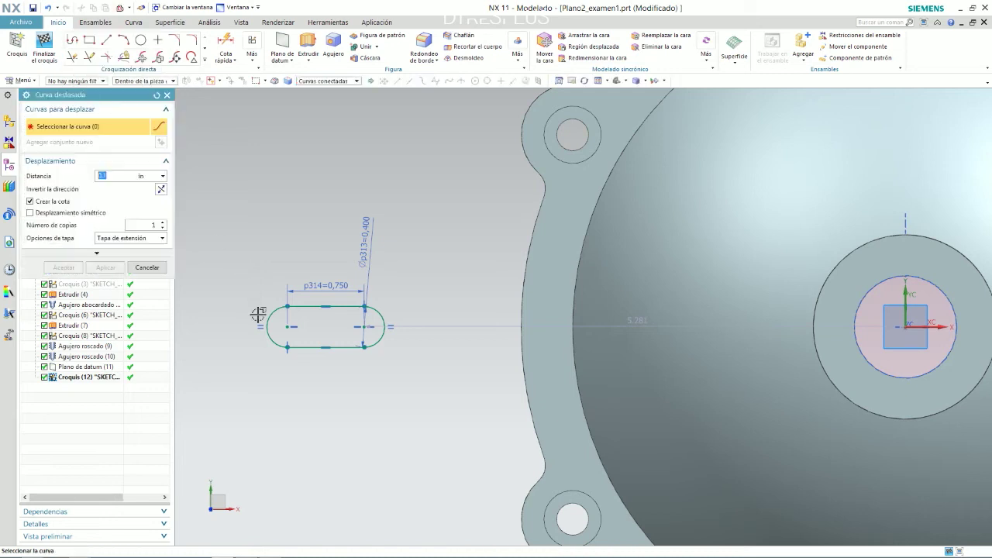
pyautogui.click(265, 314)
pyautogui.write('0.05')
pyautogui.press('Return')
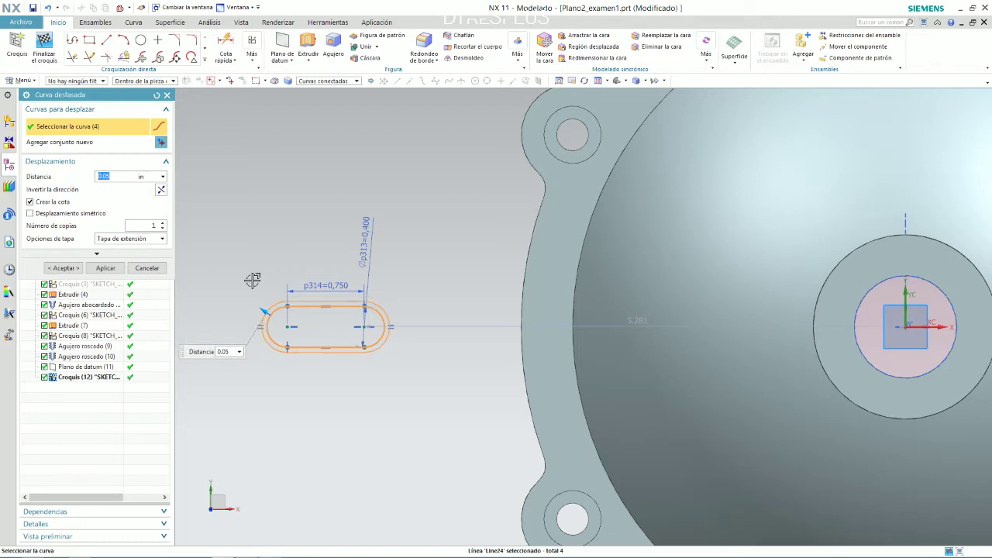
pyautogui.write('0.1')
pyautogui.press('Return')
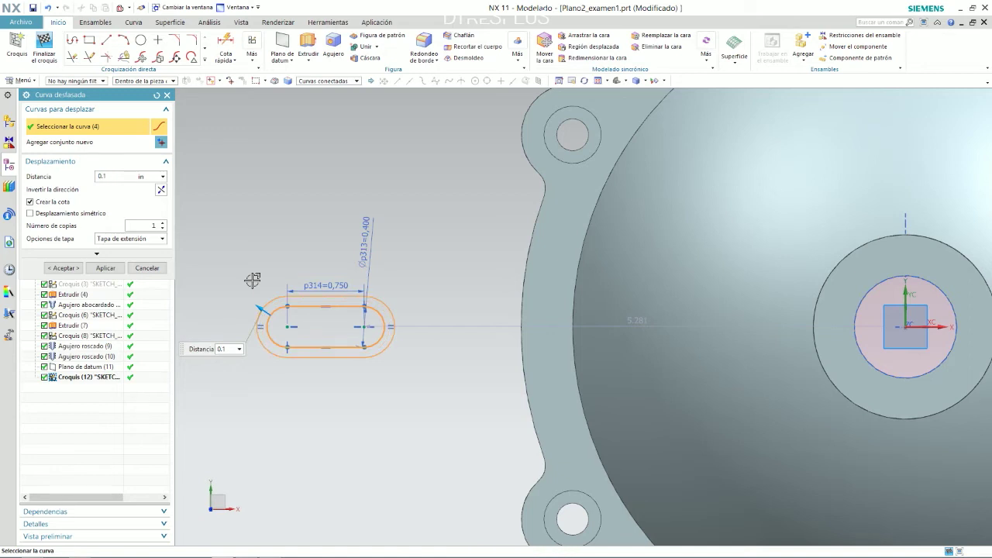
pyautogui.middleClick(241, 278)
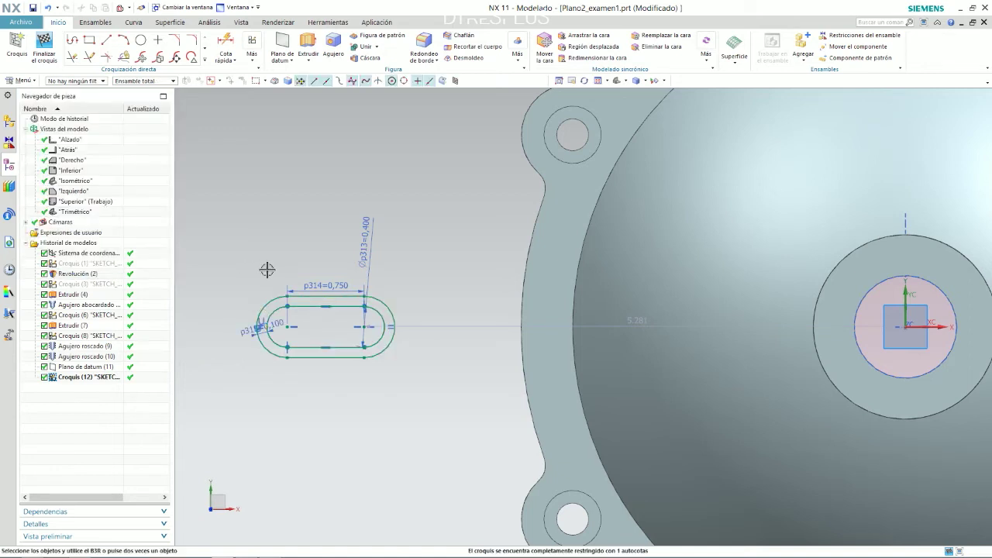
# Check the boss's outer radius in the drawing and offset the innermost slot outline outward by 0.3 in
pyautogui.hotkey('alt', 'Tab')
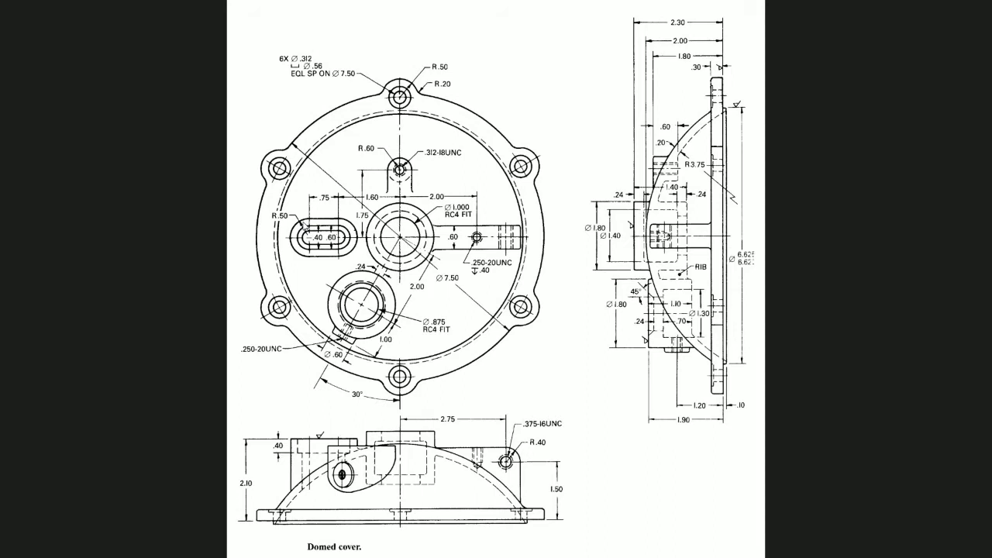
pyautogui.hotkey('alt', 'Tab')
pyautogui.scroll(3, 303, 222)
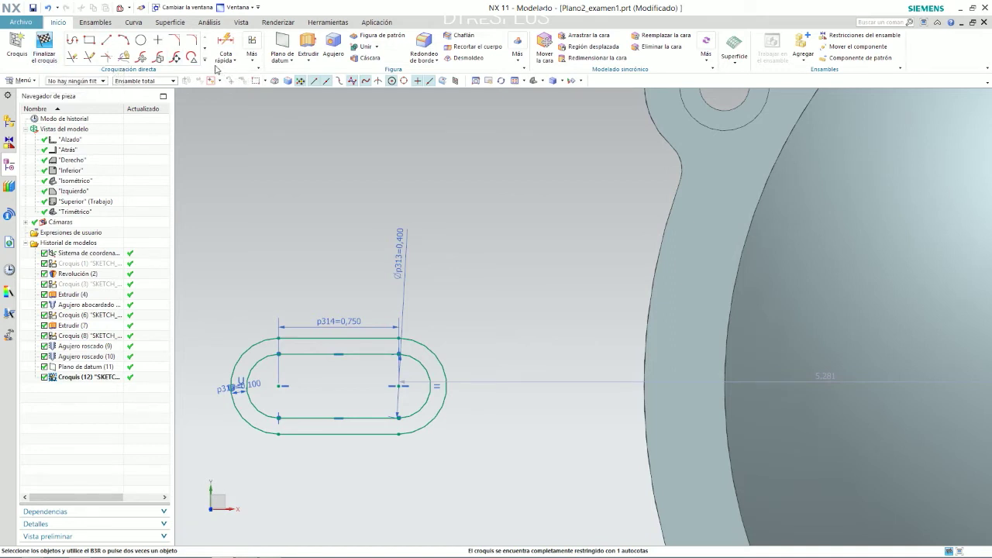
pyautogui.click(202, 61)
pyautogui.click(151, 124)
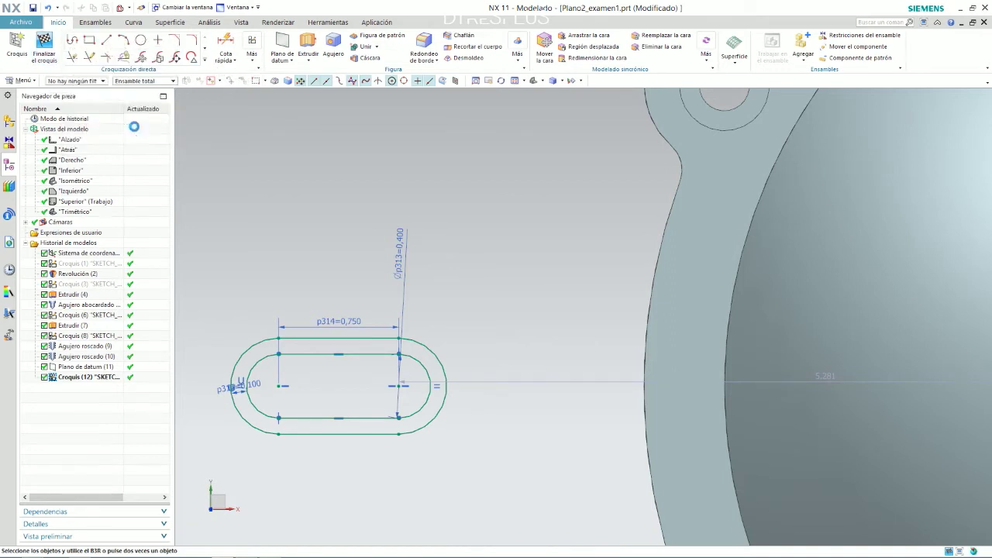
pyautogui.click(263, 370)
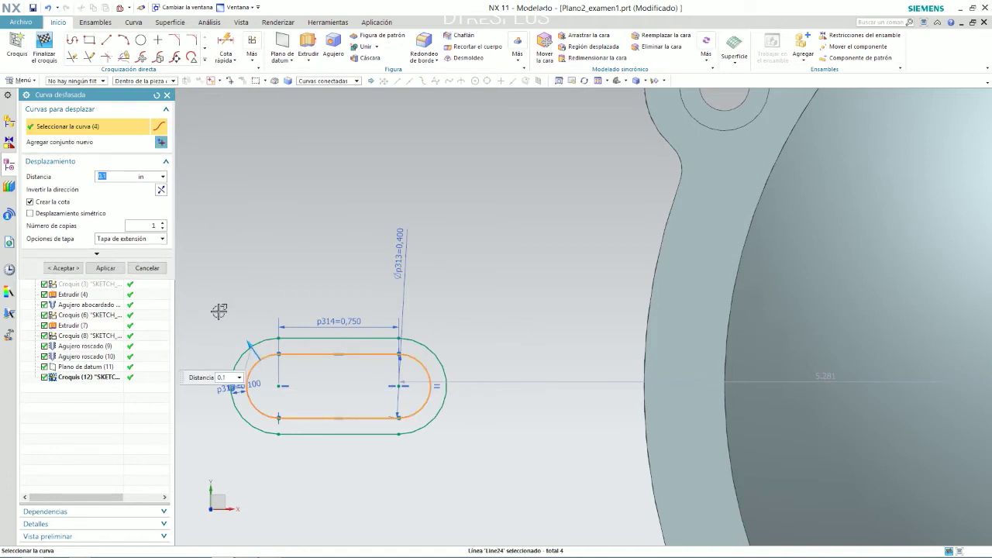
pyautogui.write('0.6')
pyautogui.press('Return')
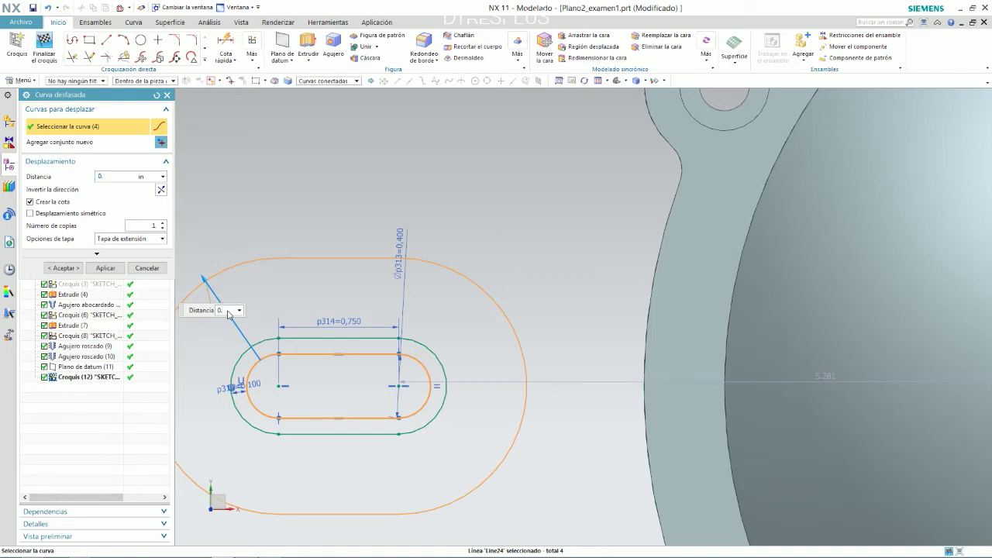
pyautogui.press('Return')
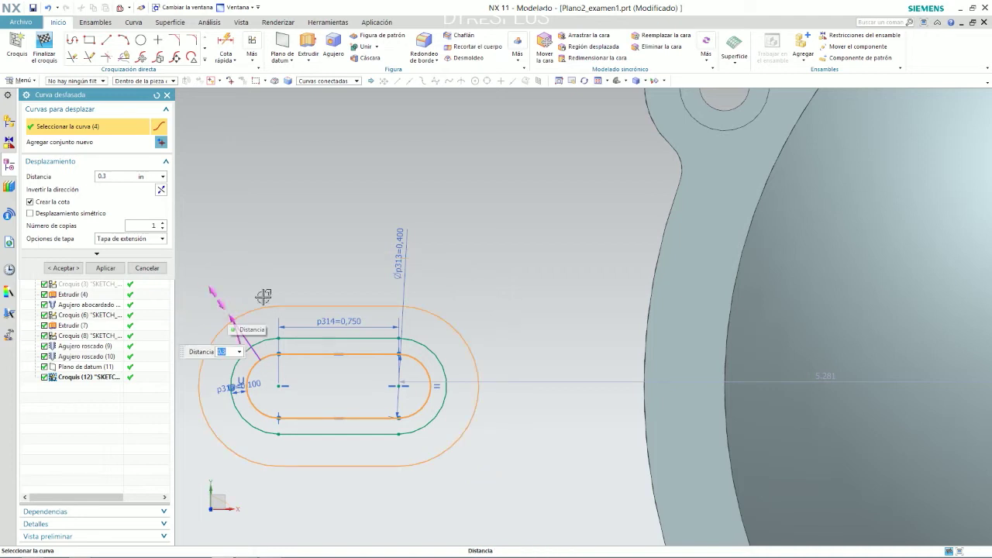
pyautogui.middleClick(263, 297)
pyautogui.middleClick(267, 221)
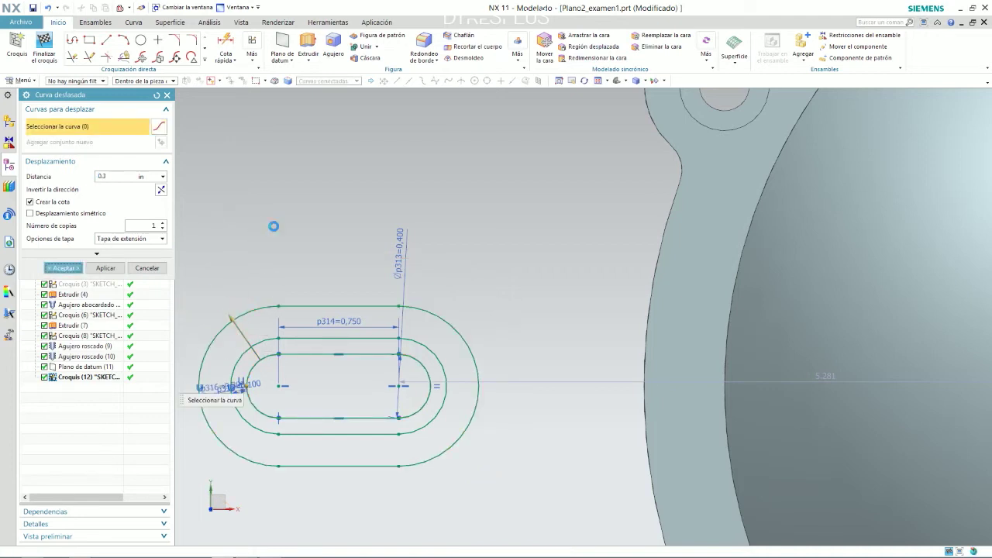
pyautogui.scroll(-3, 344, 213)
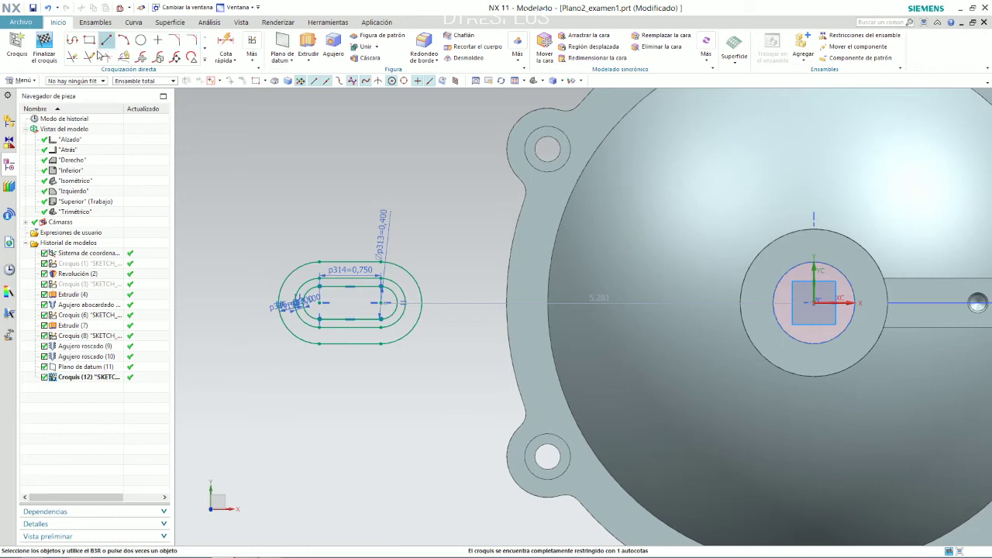
pyautogui.click(225, 45)
pyautogui.click(302, 290)
pyautogui.click(287, 272)
pyautogui.scroll(6, 275, 244)
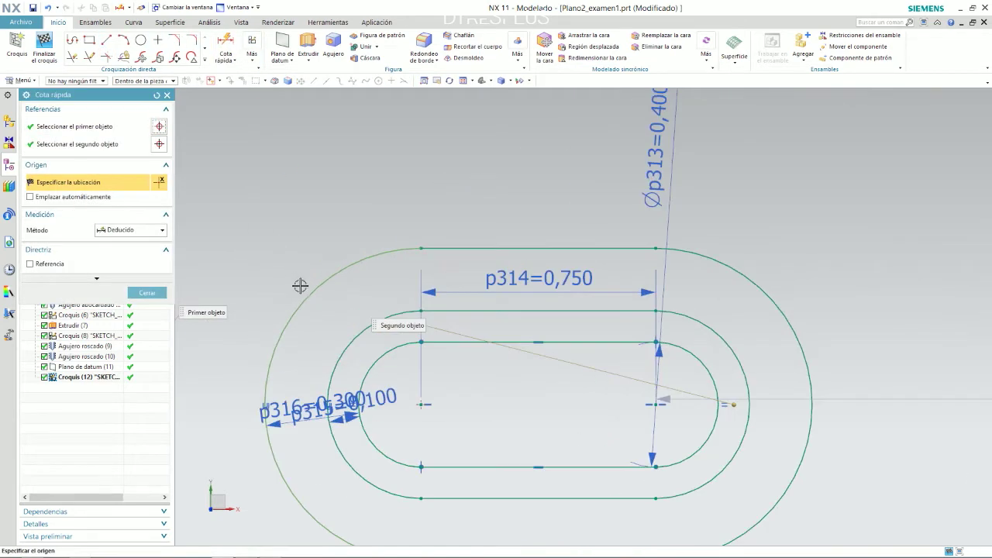
pyautogui.middleClick(301, 267)
pyautogui.scroll(-3, 302, 267)
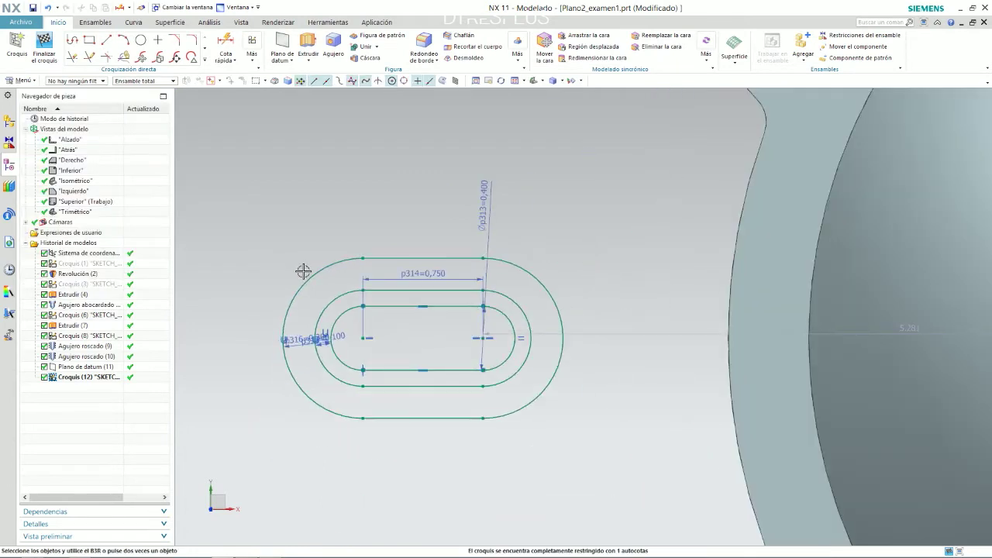
pyautogui.click(224, 61)
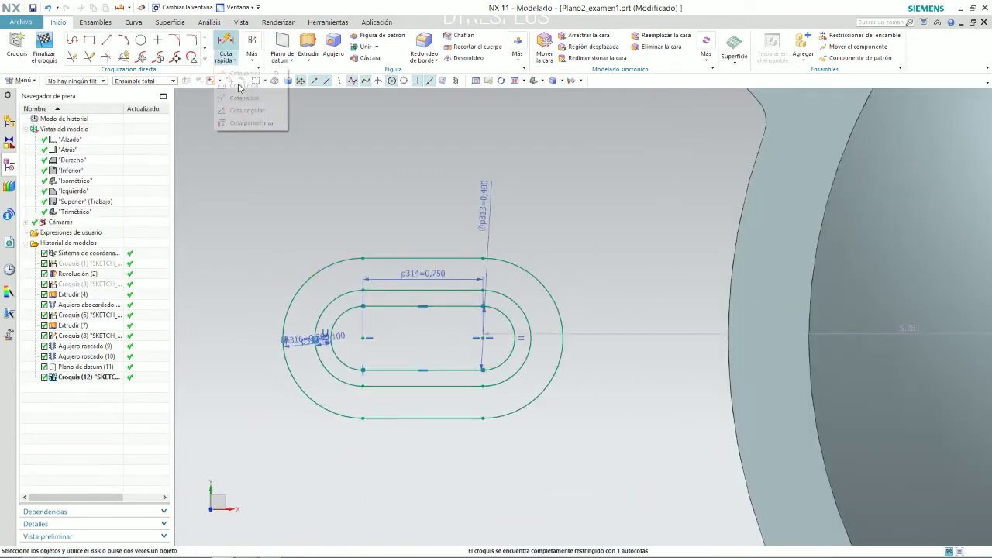
pyautogui.click(244, 97)
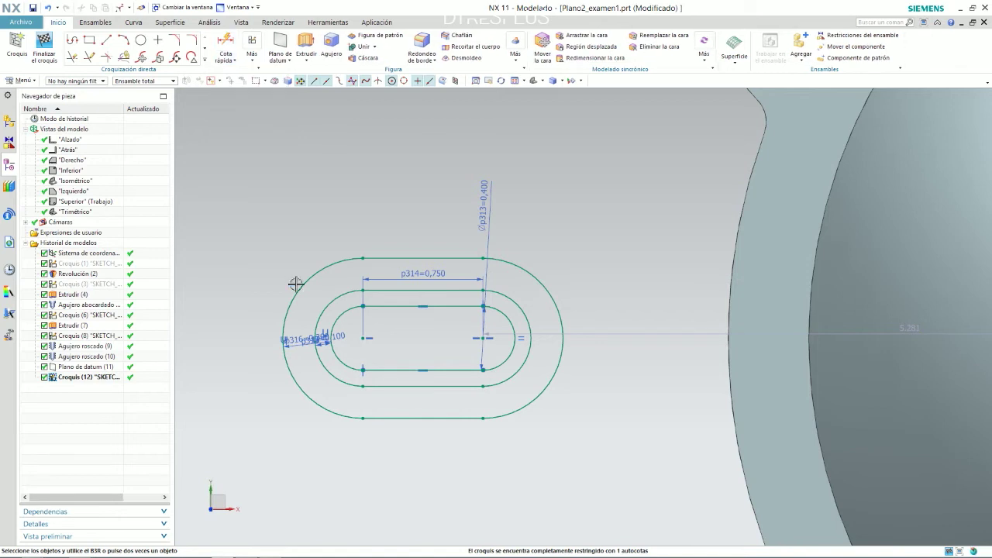
pyautogui.click(296, 284)
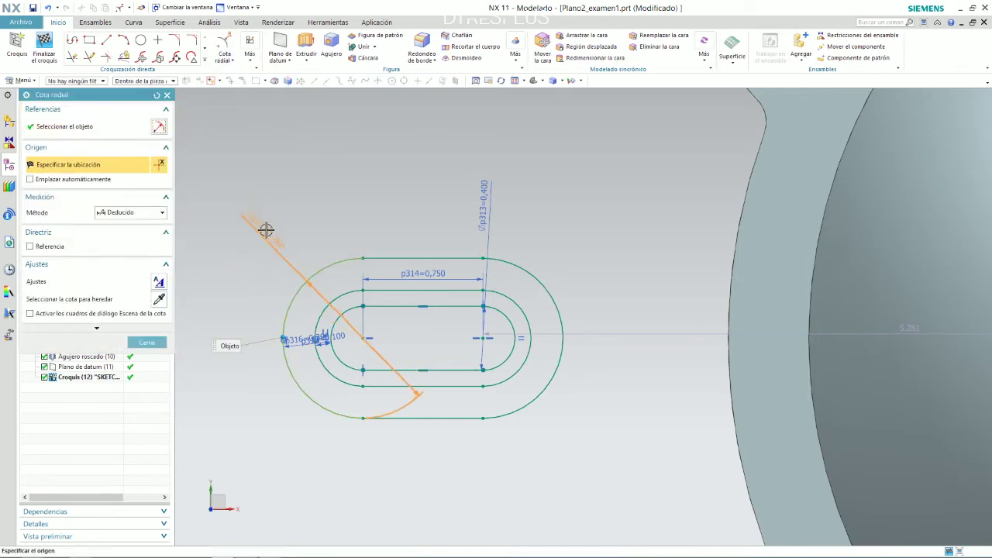
pyautogui.press('Escape')
# Check the slot's location in the drawing and dimension its right arc centre horizontally 1.6 in from the cover's vertical centre axis
pyautogui.scroll(-3, 264, 274)
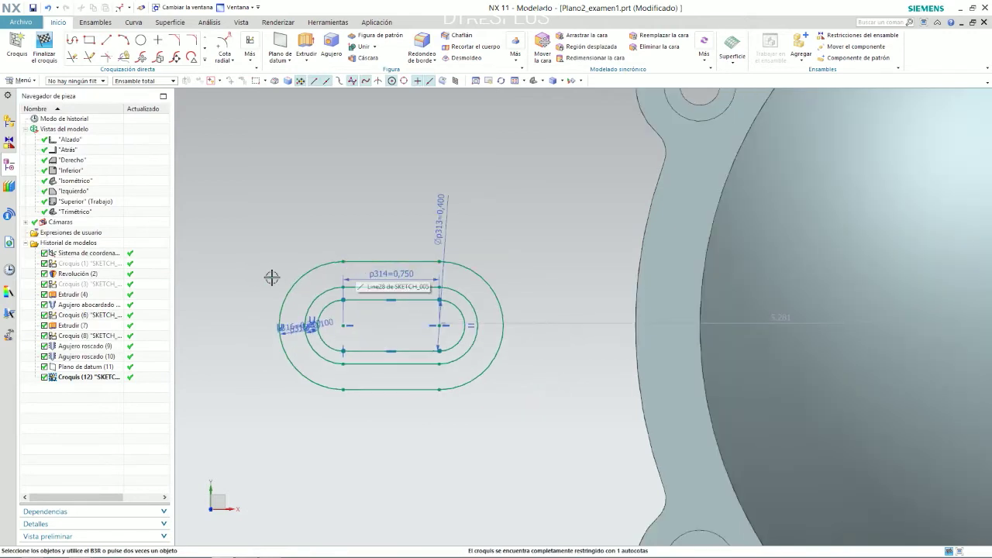
pyautogui.scroll(-3, 272, 276)
pyautogui.hotkey('alt', 'Tab')
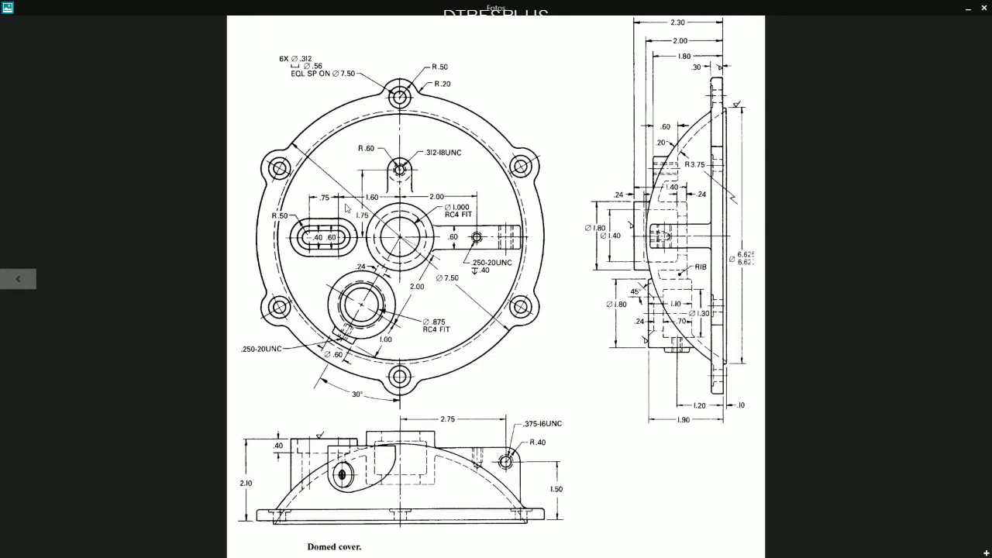
pyautogui.hotkey('alt', 'Tab')
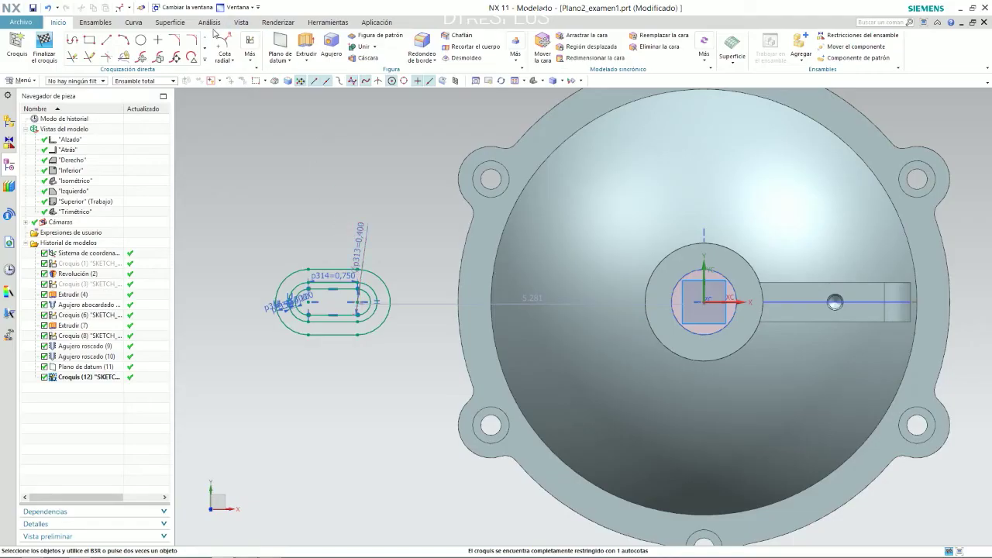
pyautogui.click(225, 58)
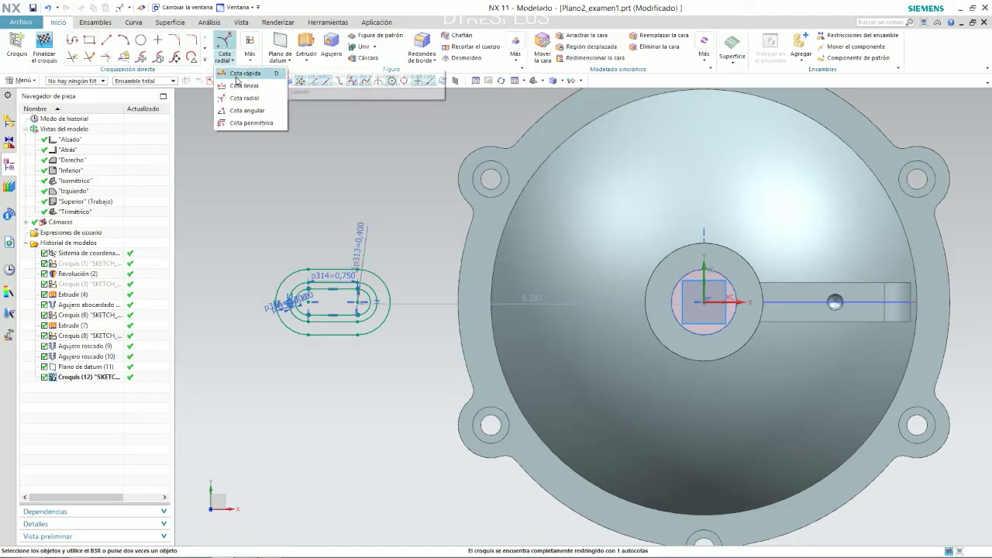
pyautogui.click(238, 84)
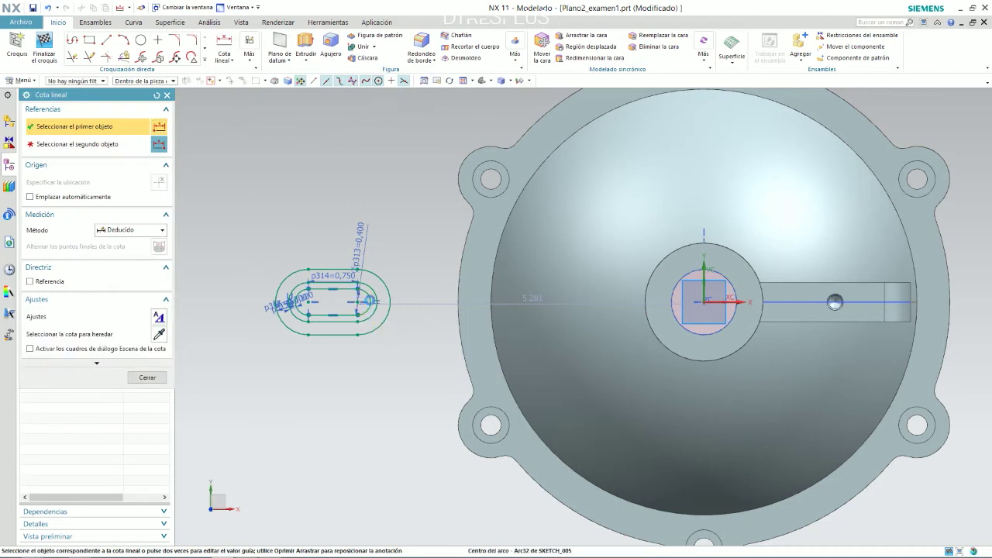
pyautogui.click(369, 300)
pyautogui.scroll(2, 709, 277)
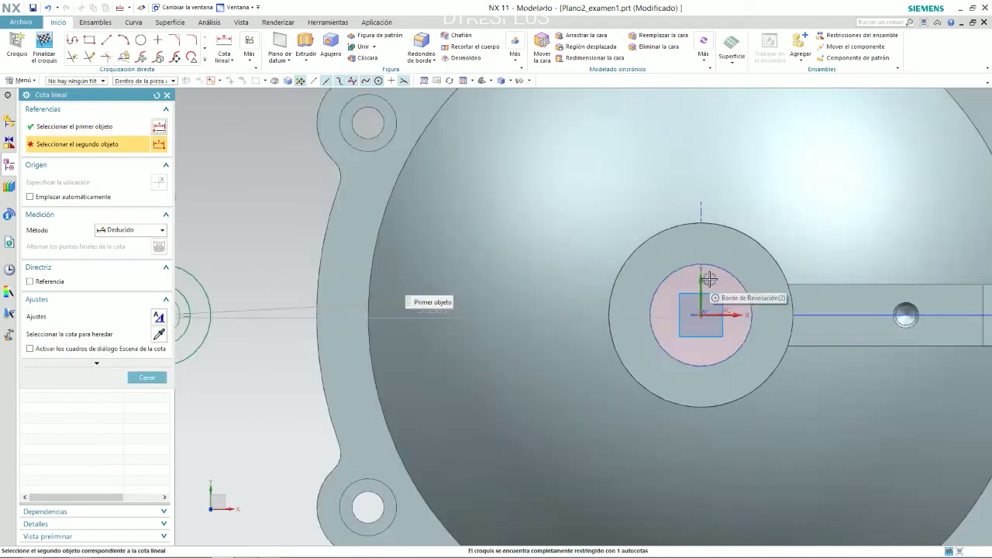
pyautogui.scroll(1, 709, 277)
pyautogui.click(699, 284)
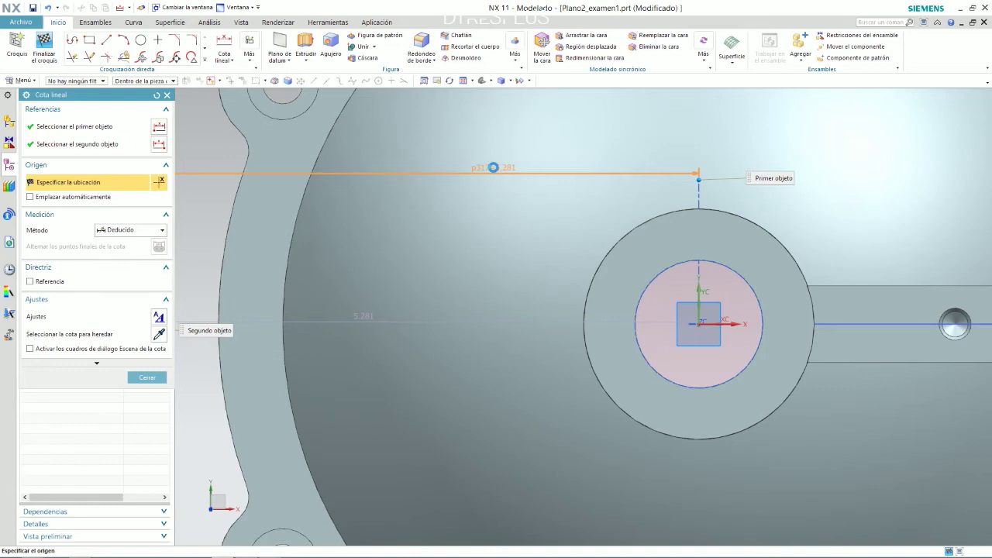
pyautogui.click(493, 167)
pyautogui.write('1.6')
pyautogui.press('Return')
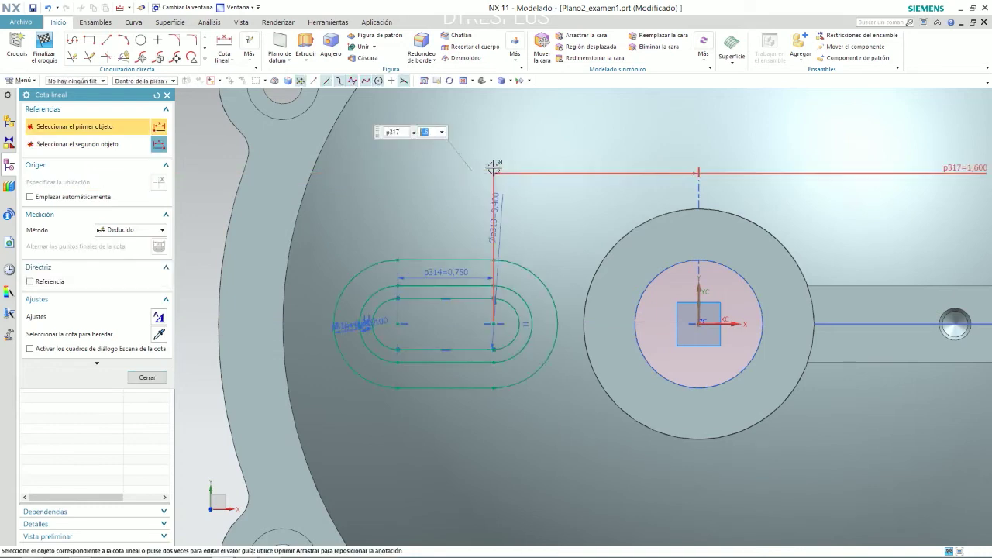
# Compare the positioned slot outlines with the drawing, end the linear dimensioning and finish the sketch
pyautogui.hotkey('alt', 'Tab')
pyautogui.press('Right')
pyautogui.press('Left')
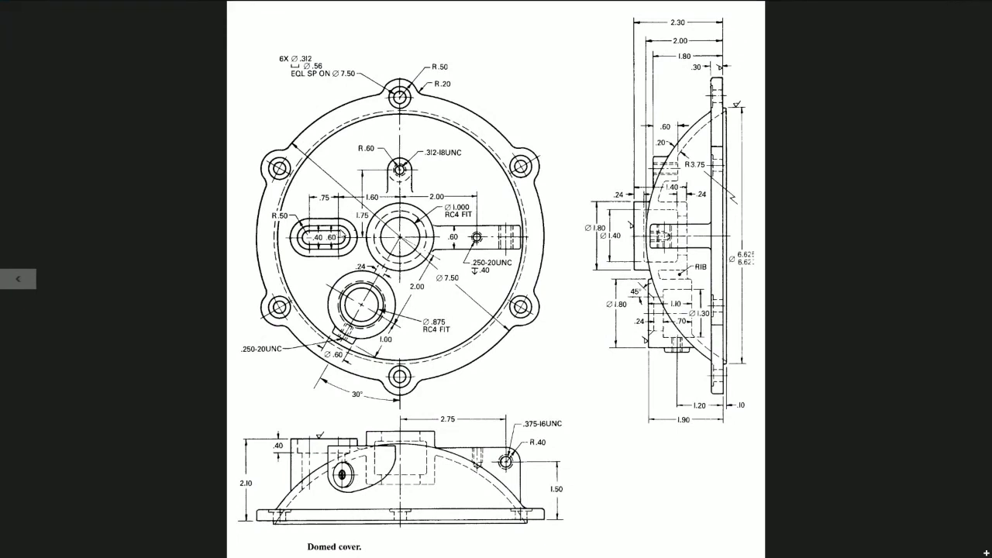
pyautogui.hotkey('alt', 'Tab')
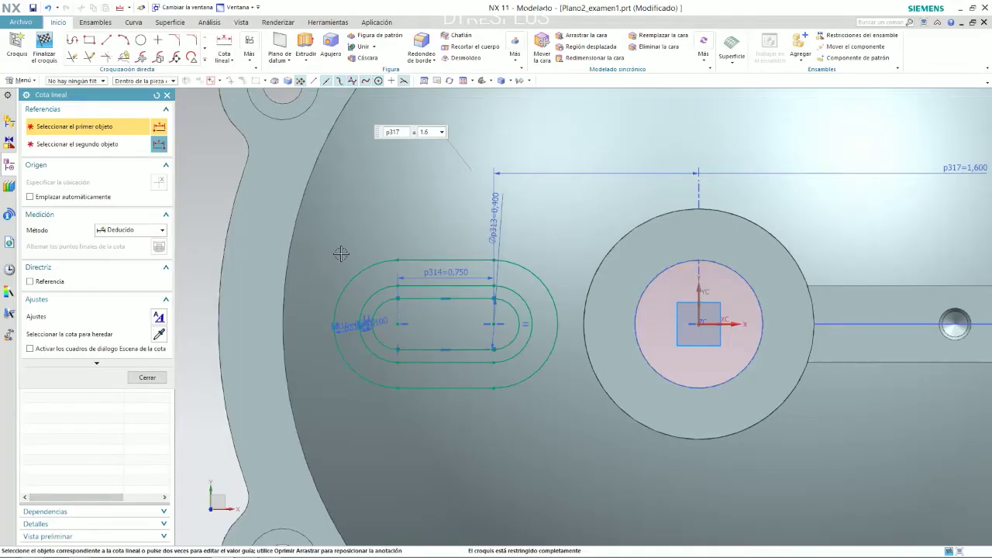
pyautogui.scroll(-2, 341, 253)
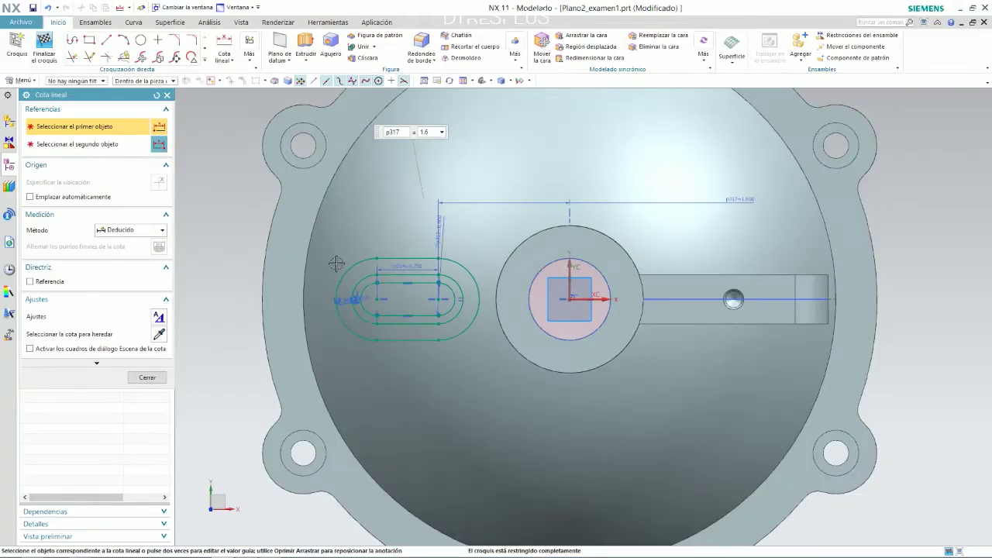
pyautogui.click(168, 95)
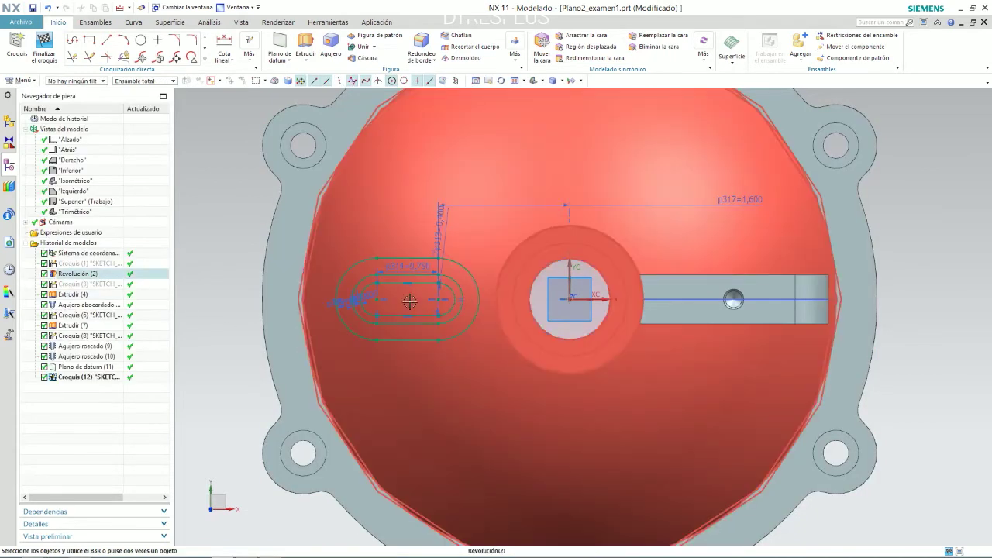
pyautogui.moveTo(409, 301); pyautogui.dragTo(434, 243, button='middle')
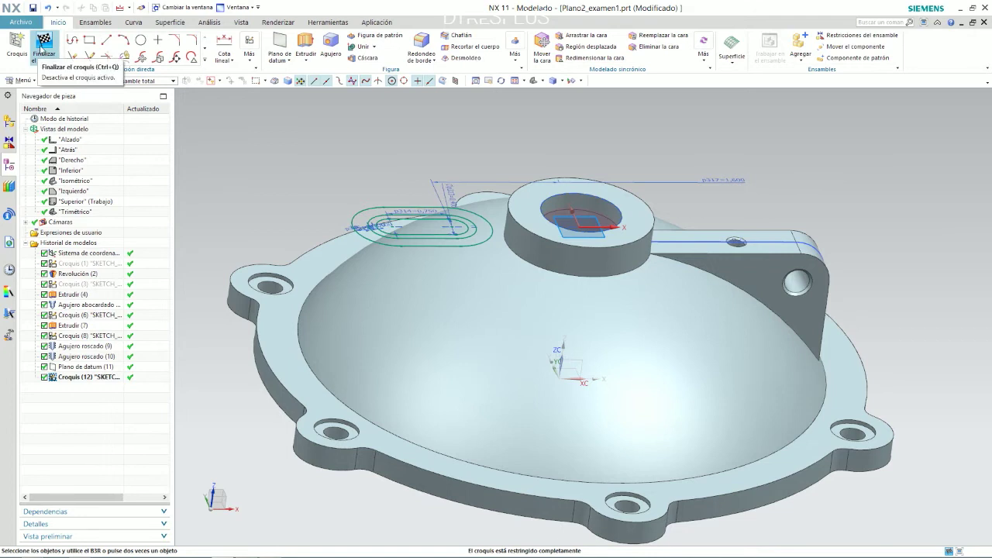
pyautogui.click(45, 47)
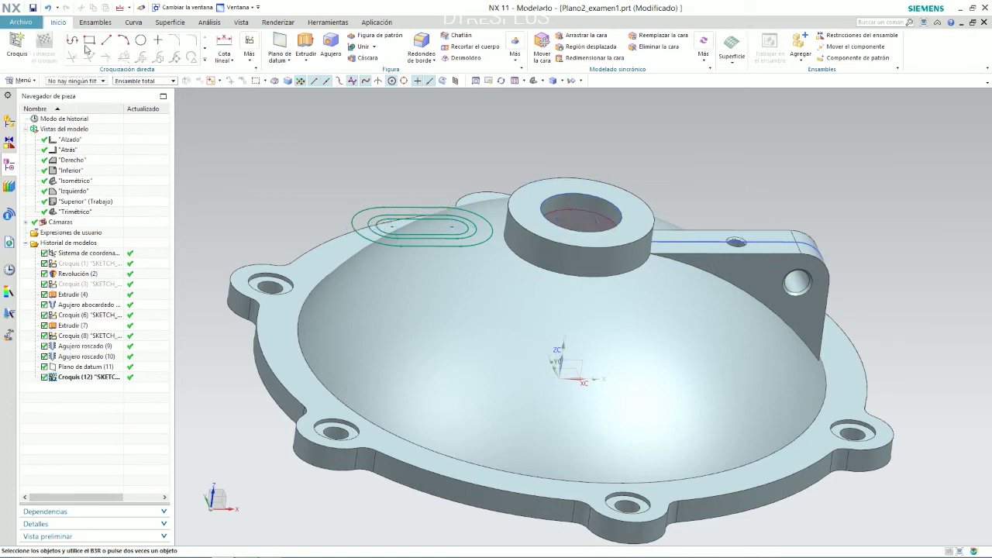
# Check the drawing and extrude the area between the outermost and innermost slot outlines downward up to the next face, united with the cover
pyautogui.click(140, 47)
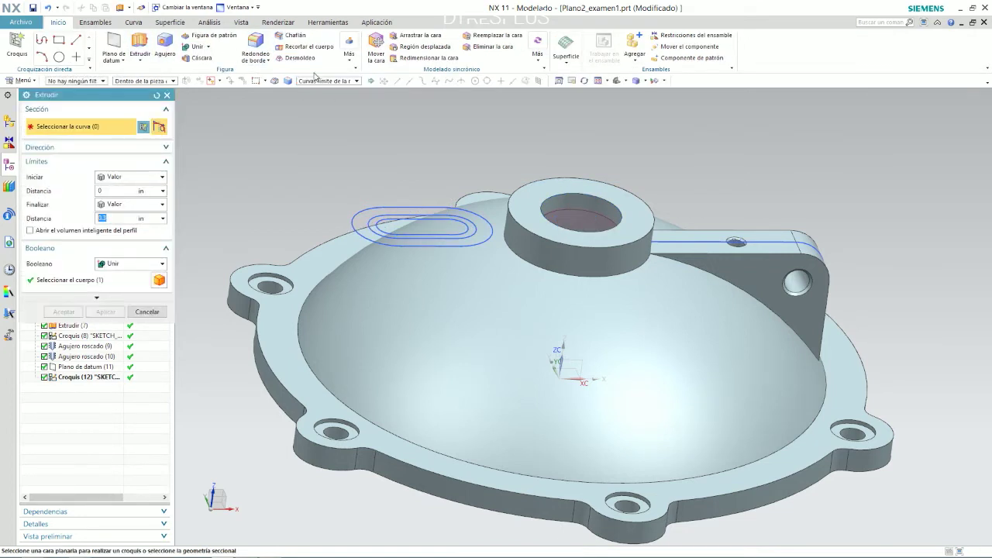
pyautogui.hotkey('alt', 'Tab')
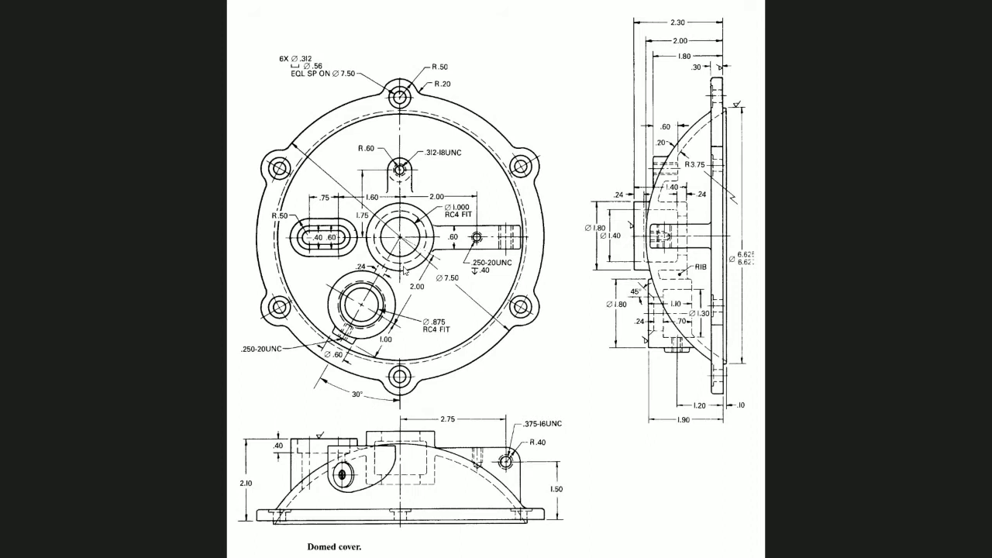
pyautogui.hotkey('alt', 'Tab')
pyautogui.hotkey('alt', 'Tab')
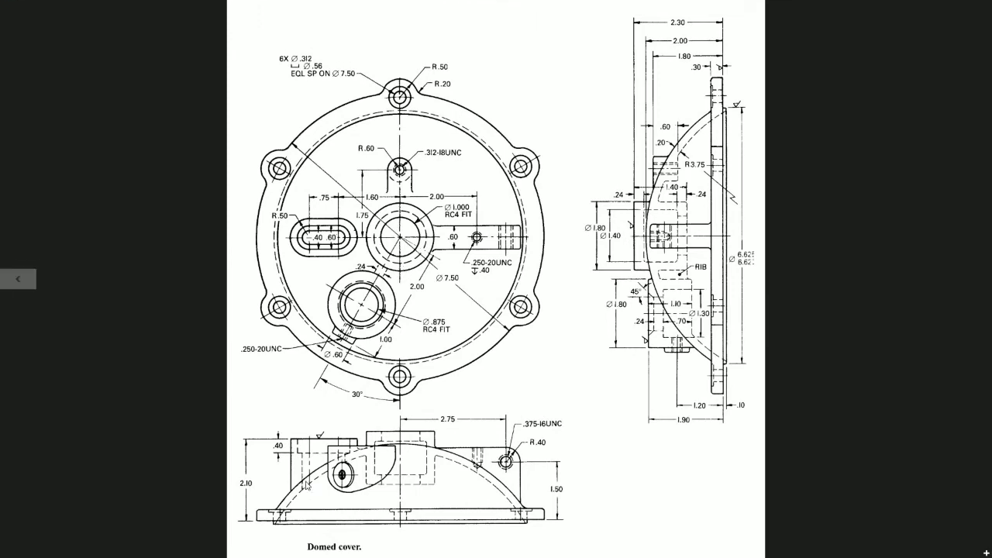
pyautogui.hotkey('alt', 'Tab')
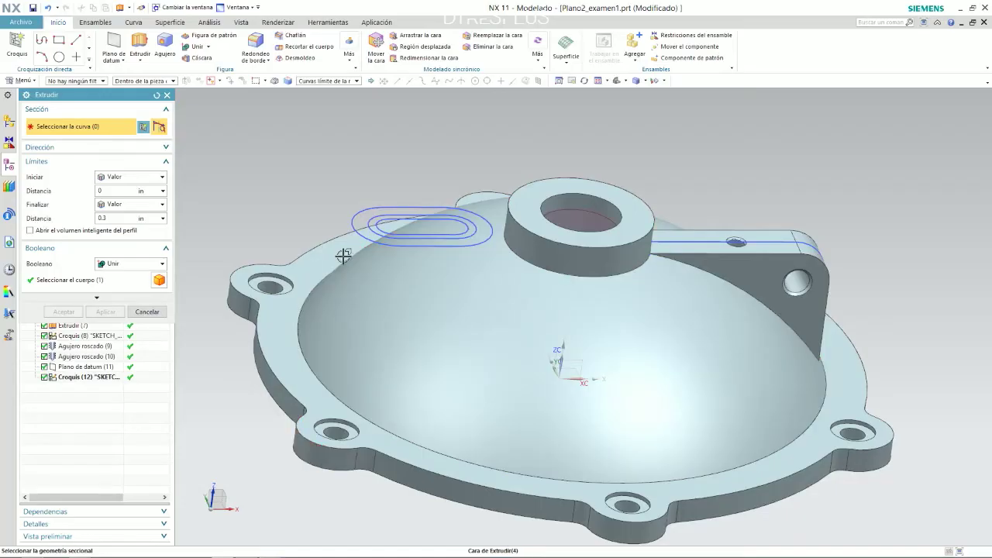
pyautogui.scroll(3, 372, 209)
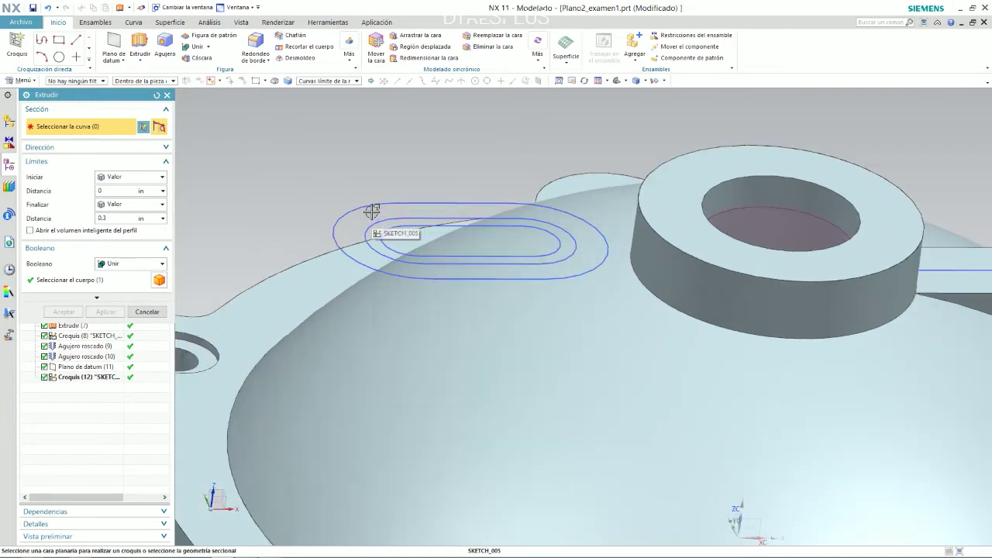
pyautogui.click(362, 219)
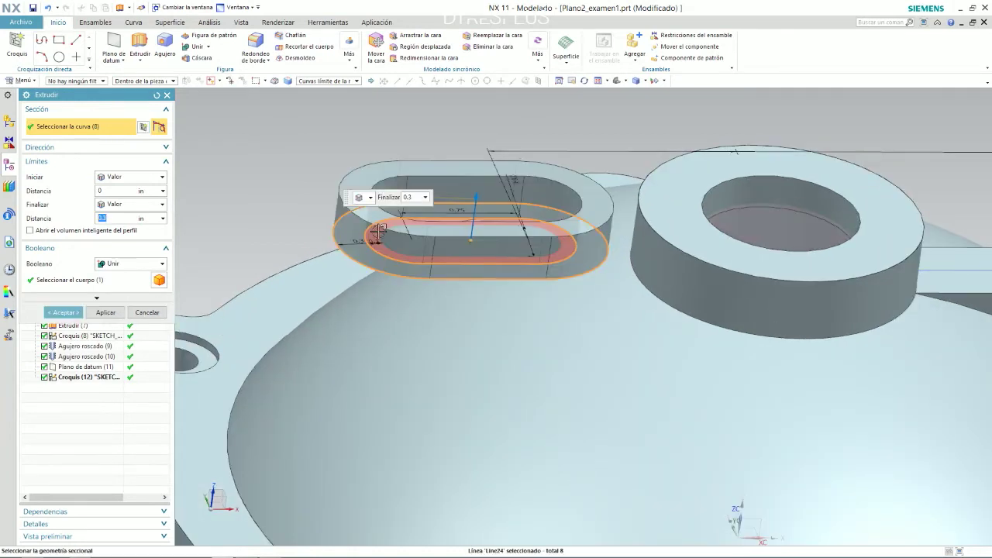
pyautogui.doubleClick(474, 200)
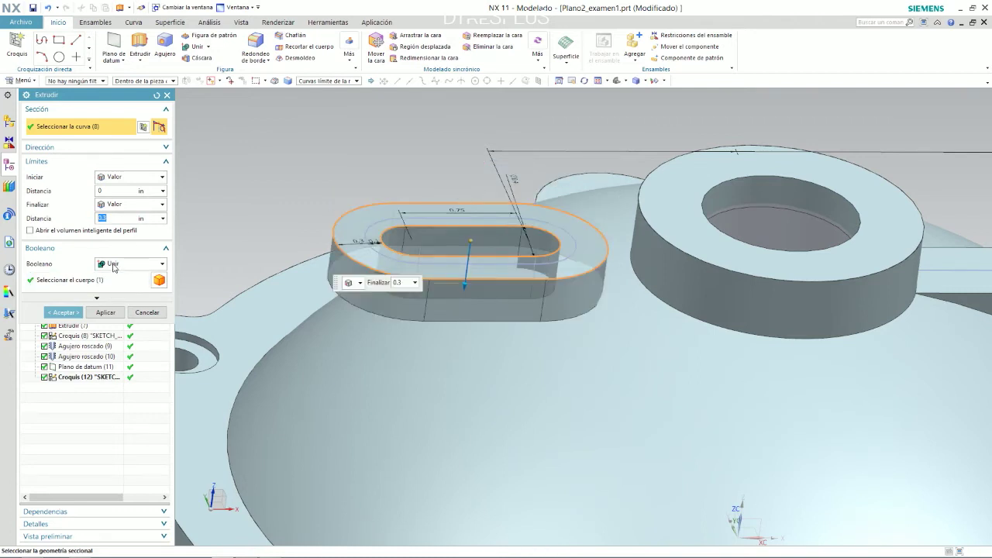
pyautogui.click(155, 205)
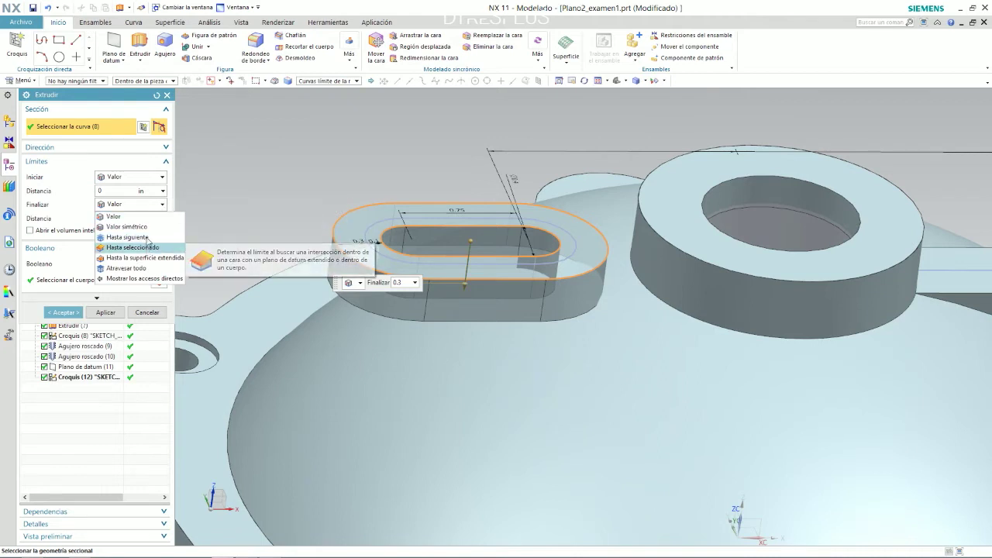
pyautogui.click(128, 236)
pyautogui.moveTo(475, 301); pyautogui.dragTo(457, 287, button='middle')
pyautogui.click(63, 299)
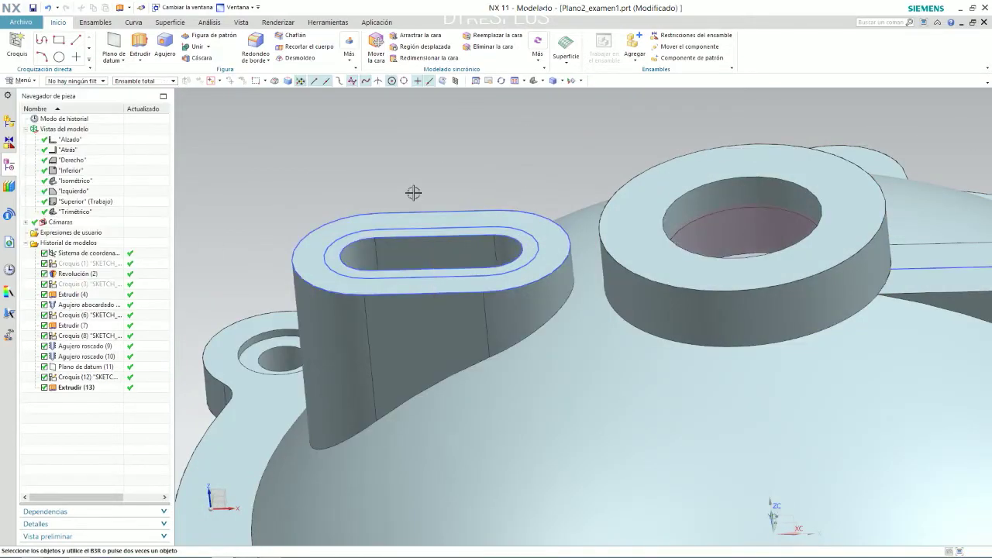
# Cut the ring between the middle and innermost slot outlines 0.4 in down into the boss as a subtracting extrusion, checking the depth in the drawing
pyautogui.click(343, 243)
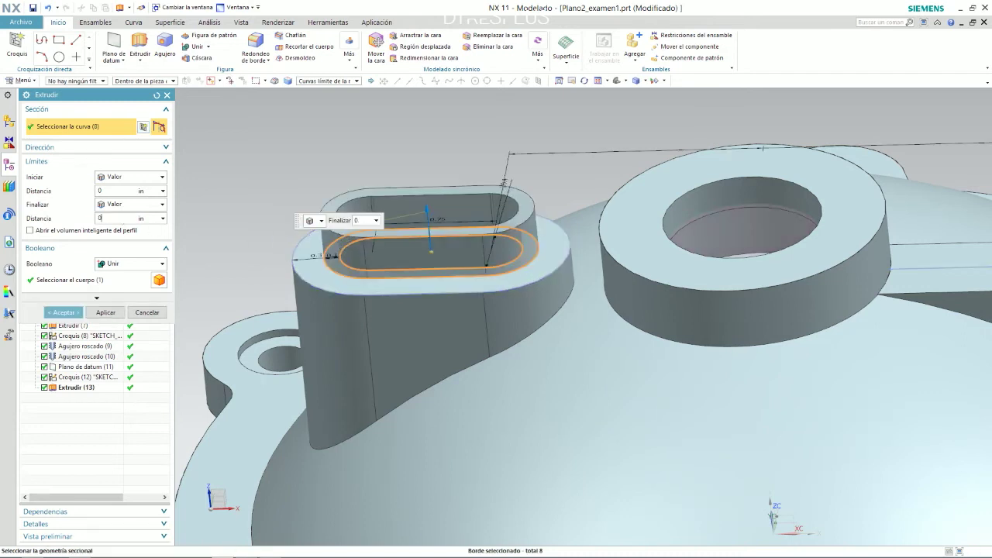
pyautogui.write('4')
pyautogui.press('Return')
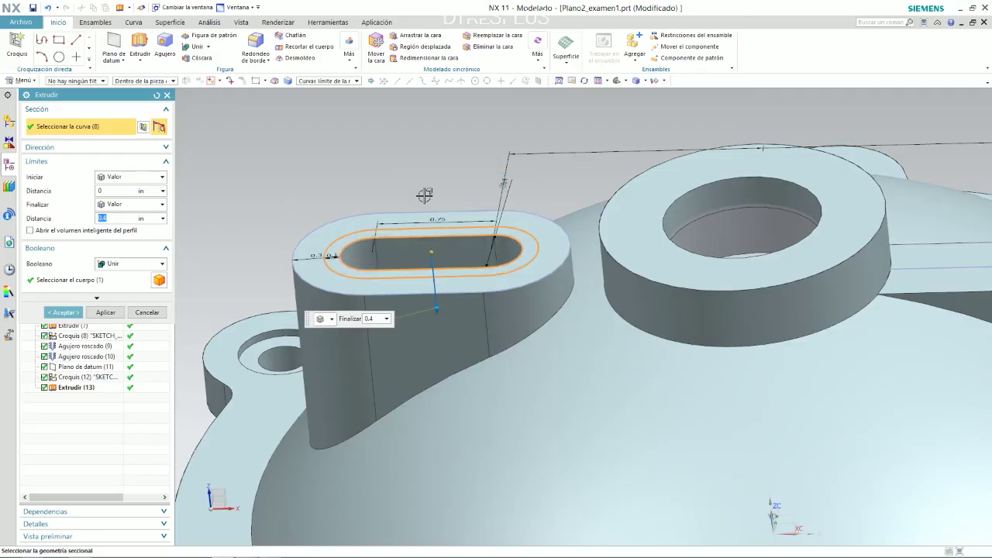
pyautogui.hotkey('alt', 'Tab')
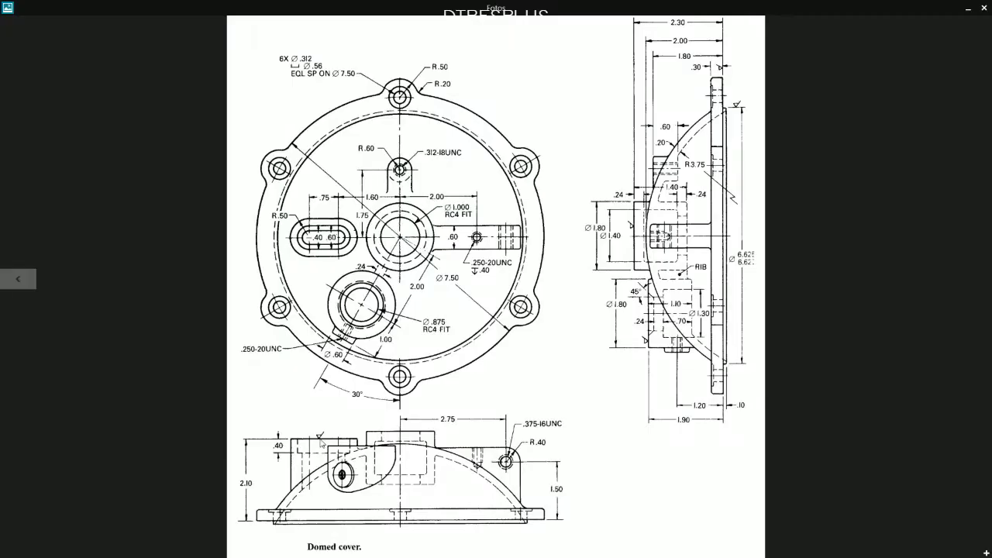
pyautogui.hotkey('alt', 'Tab')
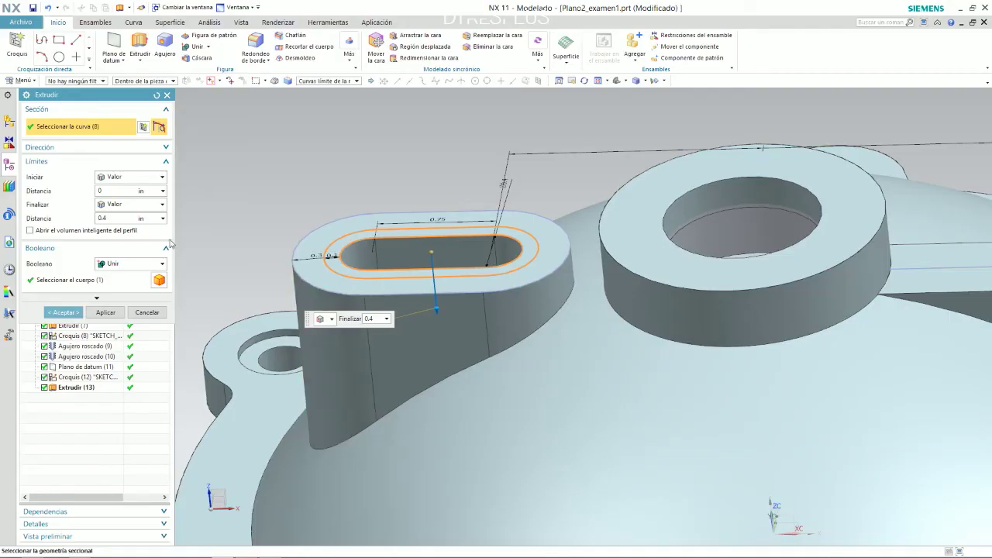
pyautogui.click(121, 264)
pyautogui.click(116, 296)
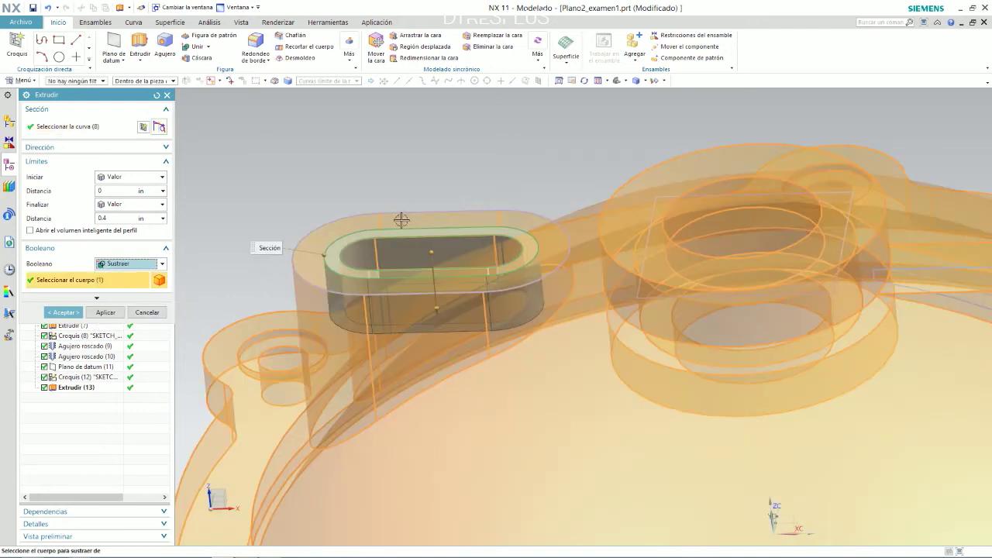
pyautogui.click(66, 312)
# Cut the innermost slot outline through the entire boss and cover as a subtracting Through All extrusion
pyautogui.moveTo(358, 183); pyautogui.dragTo(396, 190, button='middle')
pyautogui.click(140, 42)
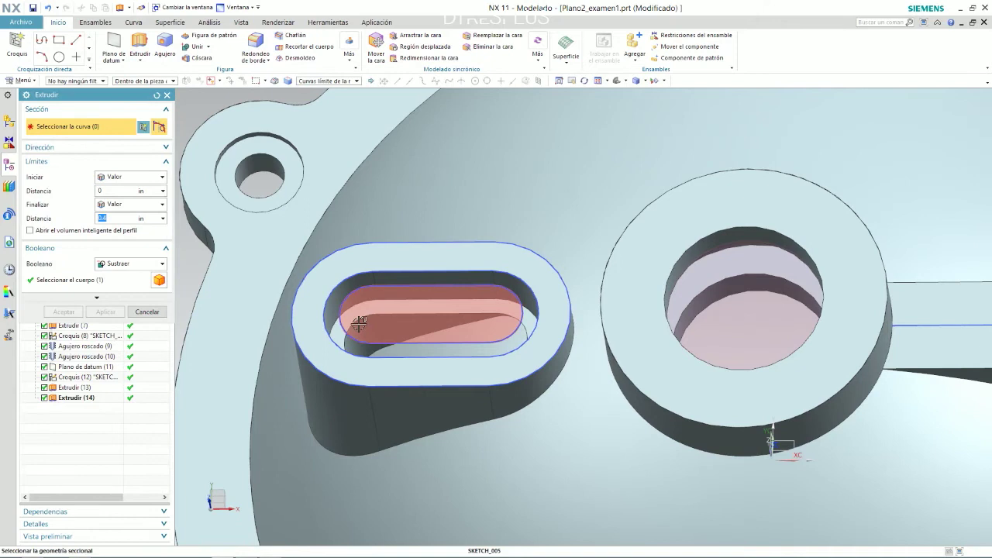
pyautogui.click(387, 310)
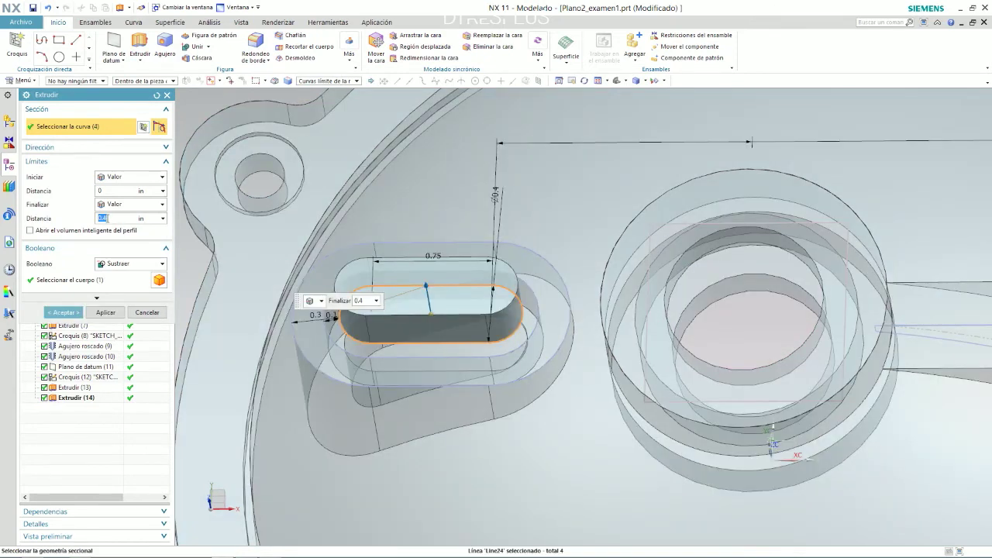
pyautogui.click(124, 204)
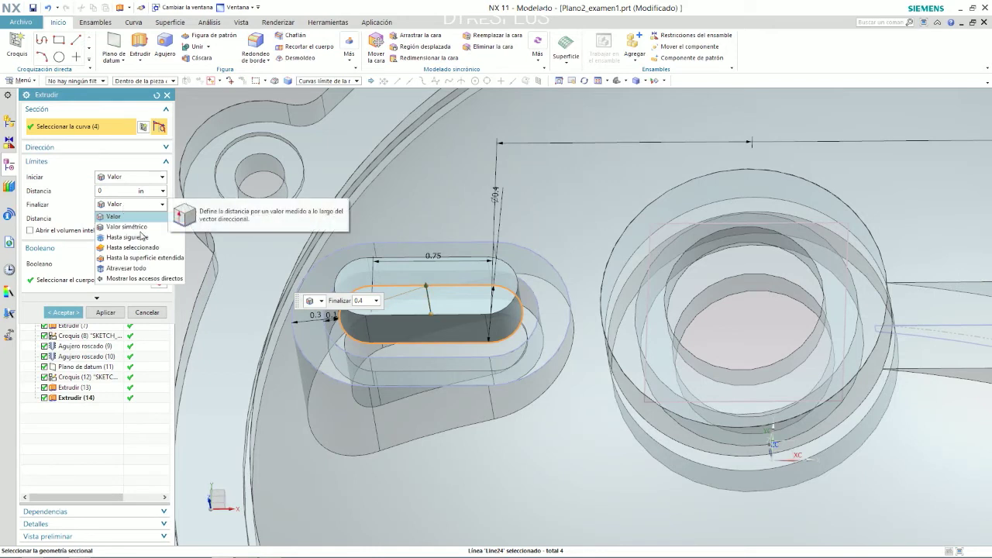
pyautogui.click(128, 273)
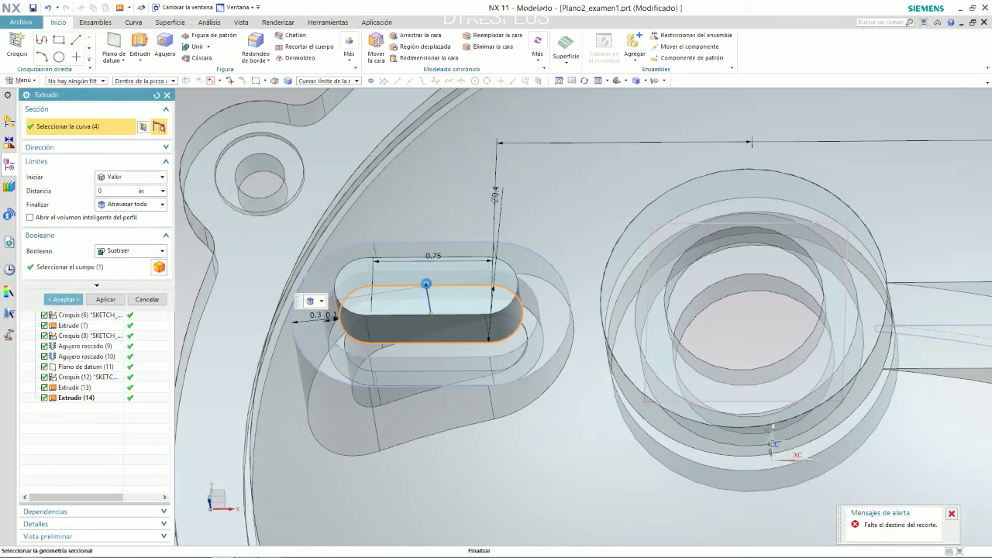
pyautogui.click(63, 299)
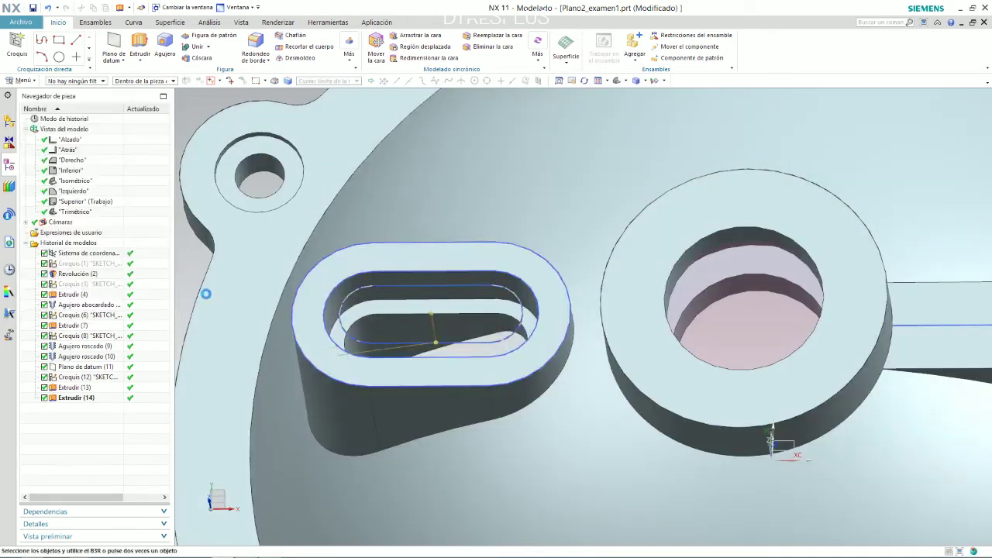
# Inspect the cover with its slotted boss from an oblique view and compare it with the domed cover drawing
pyautogui.scroll(-3, 443, 351)
pyautogui.moveTo(419, 333)
pyautogui.mouseDown(button='middle')
pyautogui.moveTo(443, 351)
pyautogui.moveTo(405, 215)
pyautogui.moveTo(402, 365)
pyautogui.moveTo(359, 182)
pyautogui.moveTo(387, 256)
pyautogui.moveTo(434, 325)
pyautogui.moveTo(454, 287)
pyautogui.moveTo(465, 302)
pyautogui.moveTo(455, 294)
pyautogui.moveTo(449, 304)
pyautogui.mouseUp(button='middle')
pyautogui.scroll(-3, 401, 302)
pyautogui.click(450, 303)
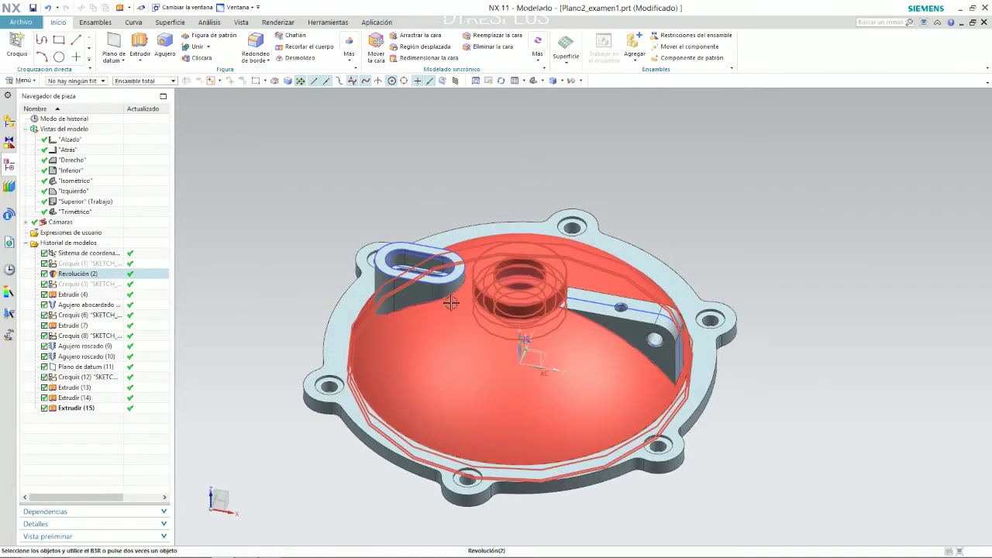
pyautogui.hotkey('alt', 'Tab')
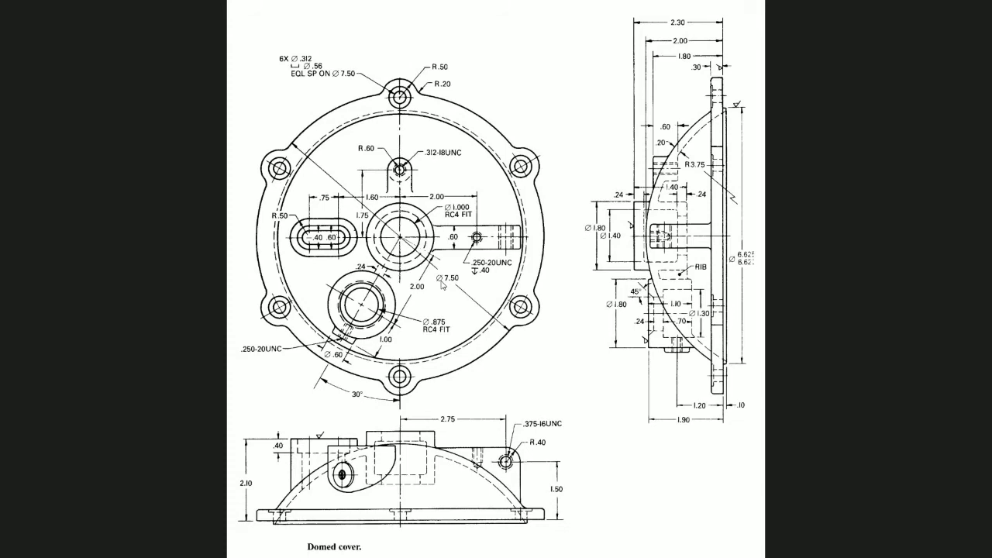
pyautogui.click(18, 279)
pyautogui.press('Right')
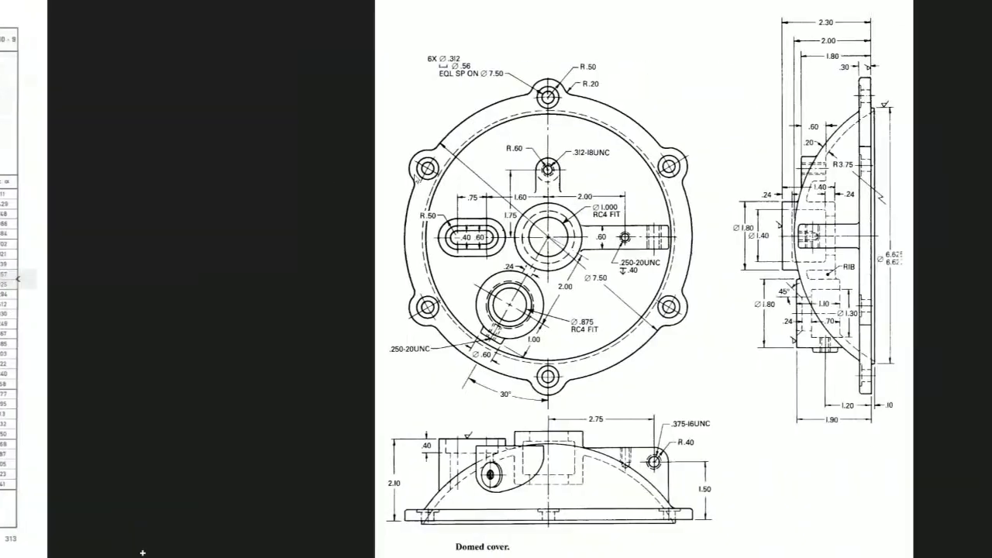
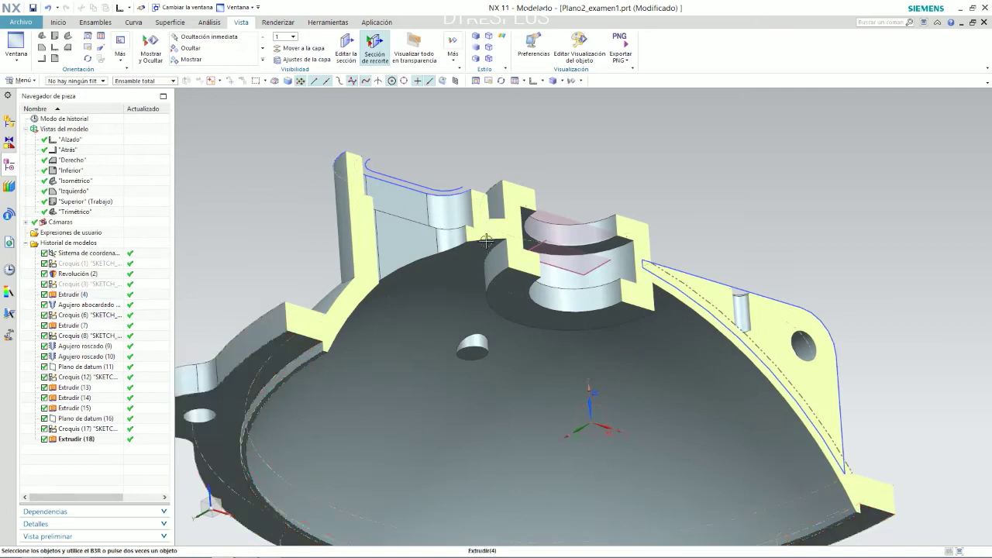
# Extrude the connecting area between the small round boss and the dash-dot reference circle downward up to the next face, united with the cover
pyautogui.scroll(5, 549, 303)
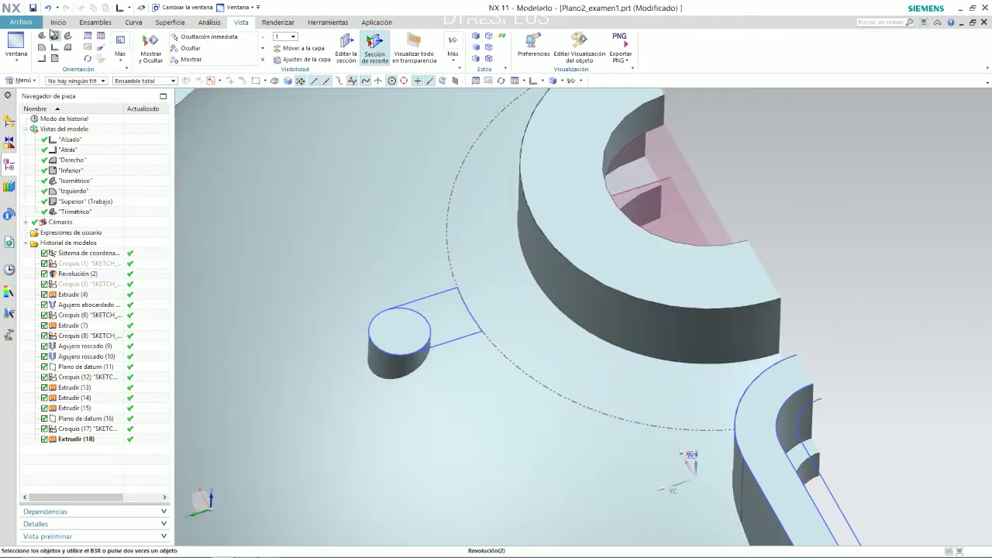
pyautogui.click(58, 22)
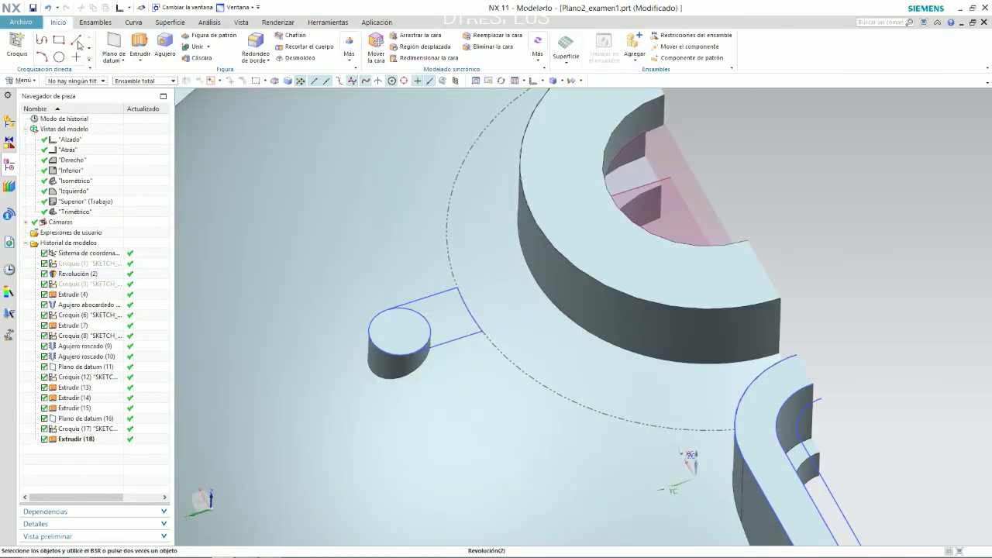
pyautogui.click(140, 44)
pyautogui.click(438, 310)
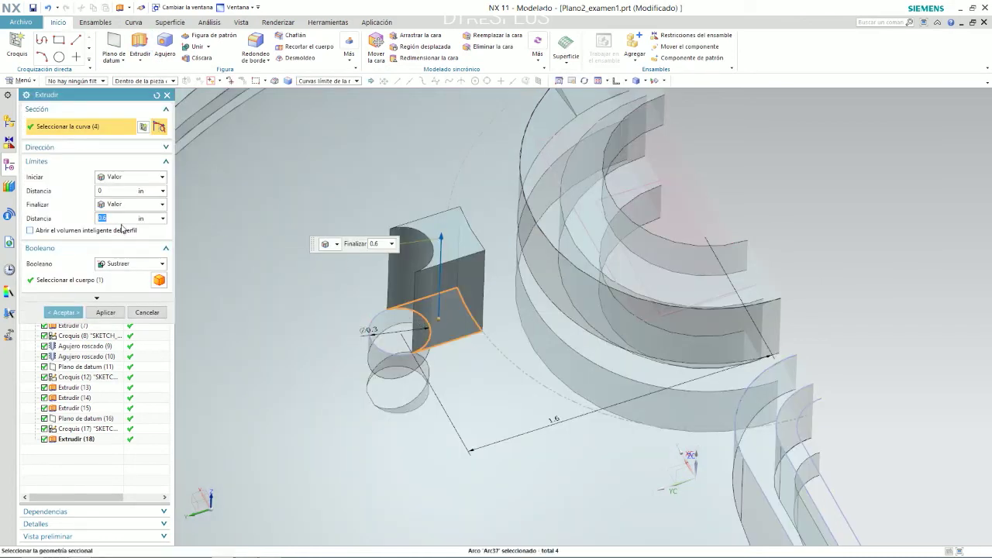
pyautogui.click(131, 206)
pyautogui.click(136, 241)
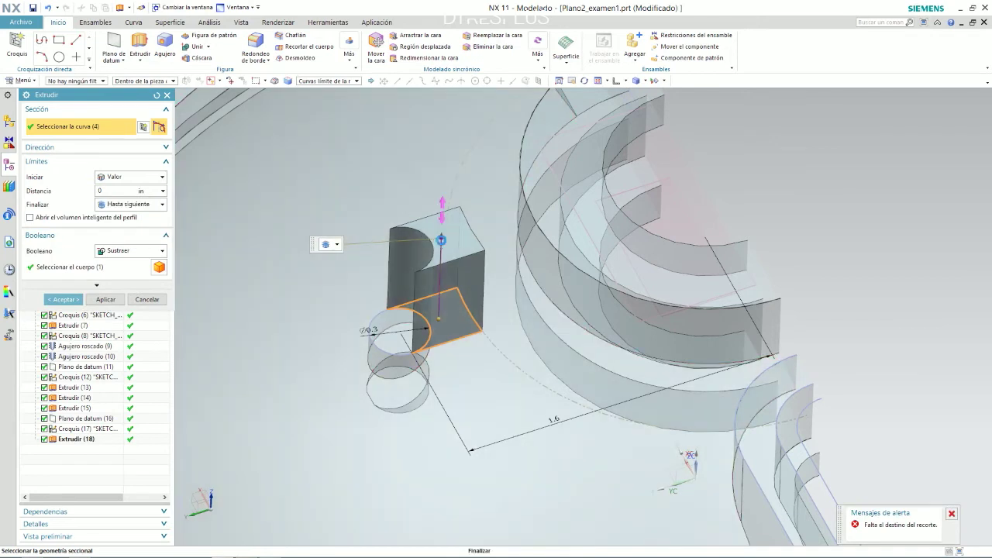
pyautogui.doubleClick(438, 236)
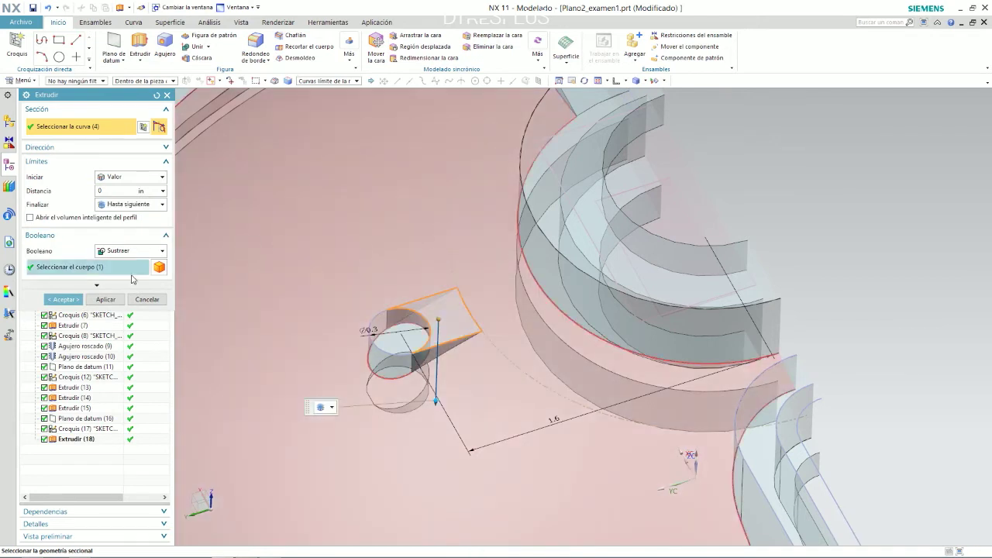
pyautogui.click(68, 303)
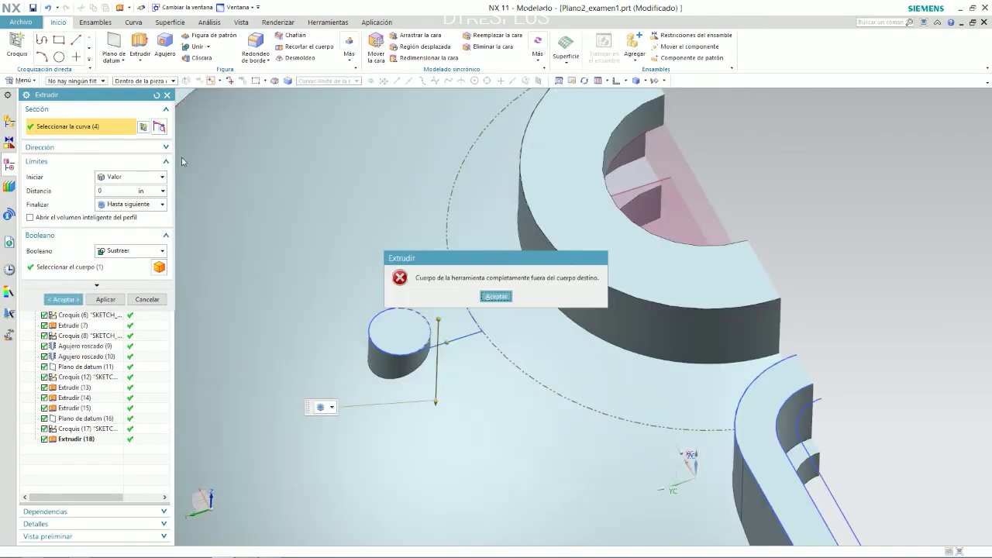
pyautogui.click(496, 296)
pyautogui.click(131, 251)
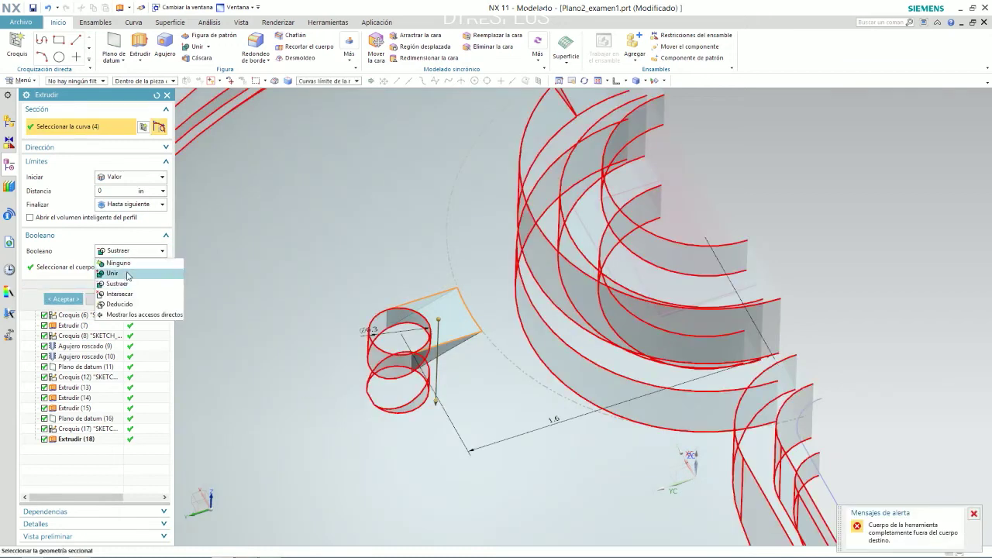
pyautogui.click(116, 272)
pyautogui.click(68, 299)
# Inspect the sectioned cover, then turn off the section clipping to display the whole model
pyautogui.moveTo(426, 293); pyautogui.dragTo(365, 299, button='middle')
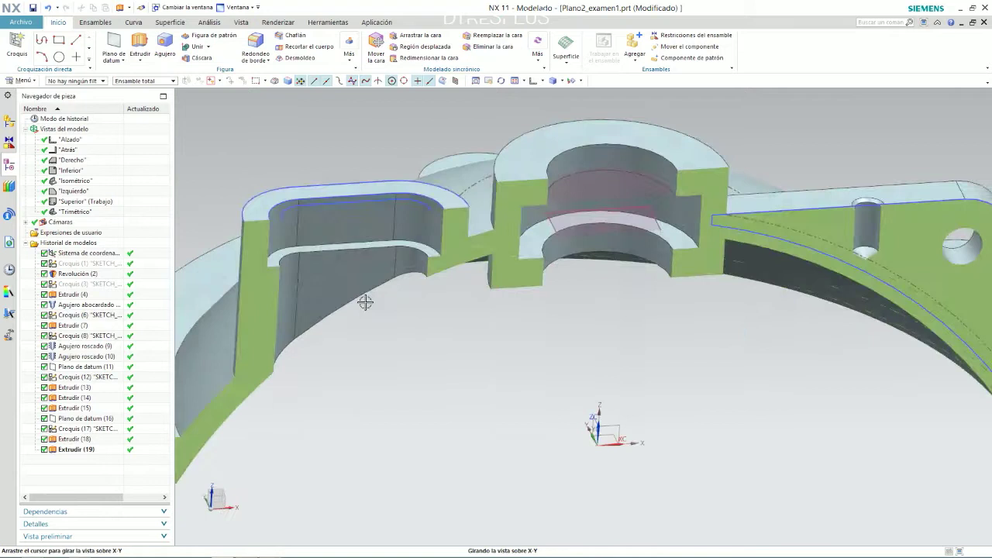
pyautogui.scroll(-5, 365, 299)
pyautogui.click(240, 21)
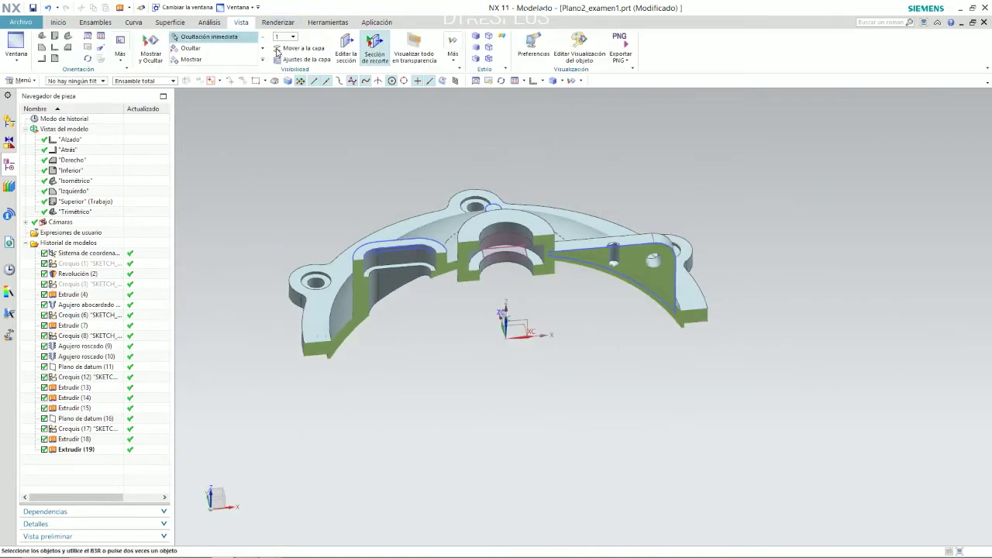
pyautogui.click(374, 44)
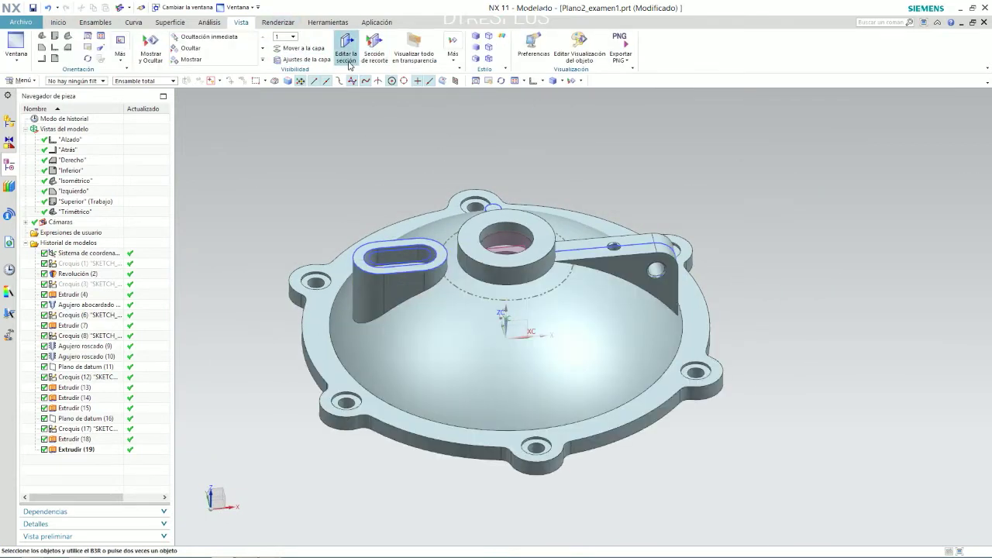
# Check the small boss's thread callout in the drawing and set up a threaded hole with size 5/16-18
pyautogui.click(58, 22)
pyautogui.moveTo(431, 166); pyautogui.dragTo(393, 304, button='middle')
pyautogui.scroll(3, 394, 305)
pyautogui.hotkey('alt', 'Tab')
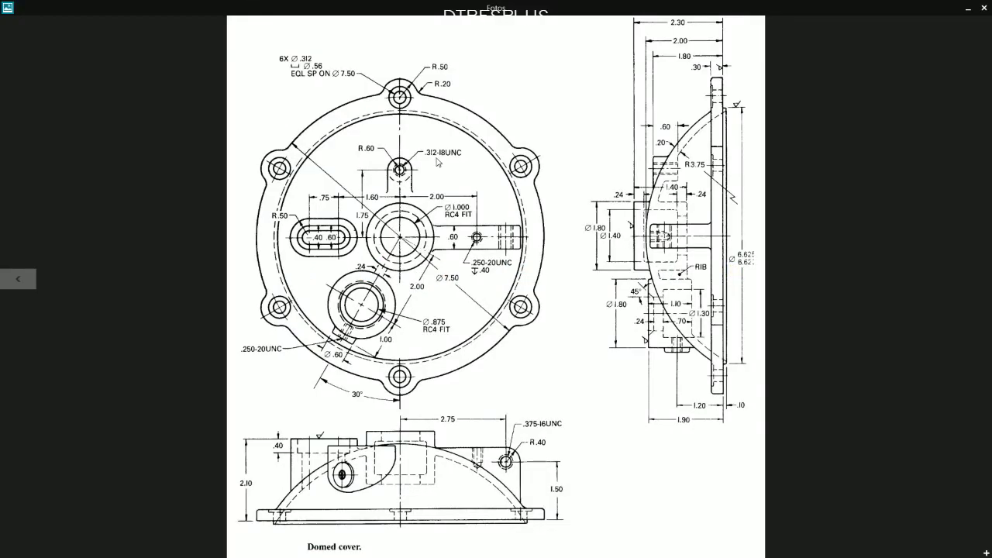
pyautogui.hotkey('alt', 'Tab')
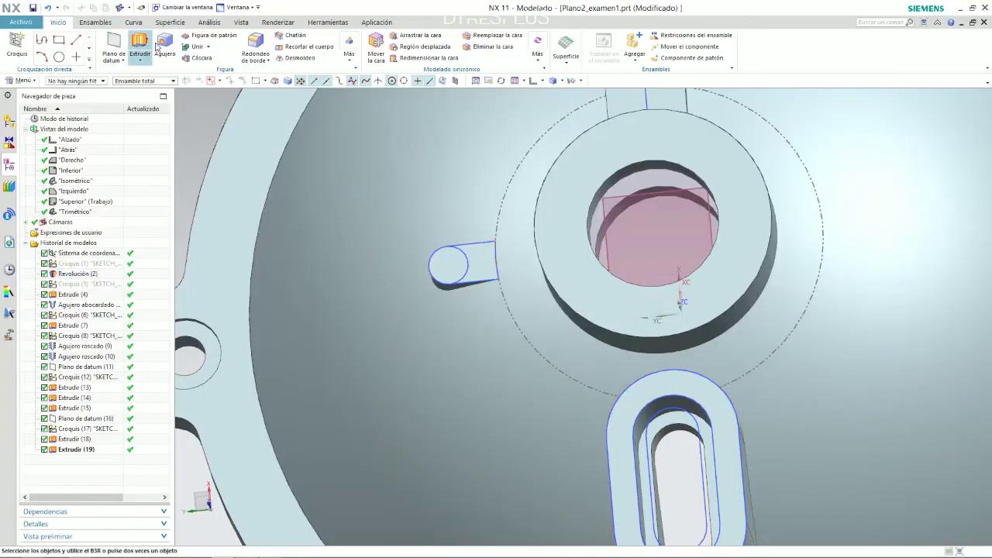
pyautogui.click(164, 46)
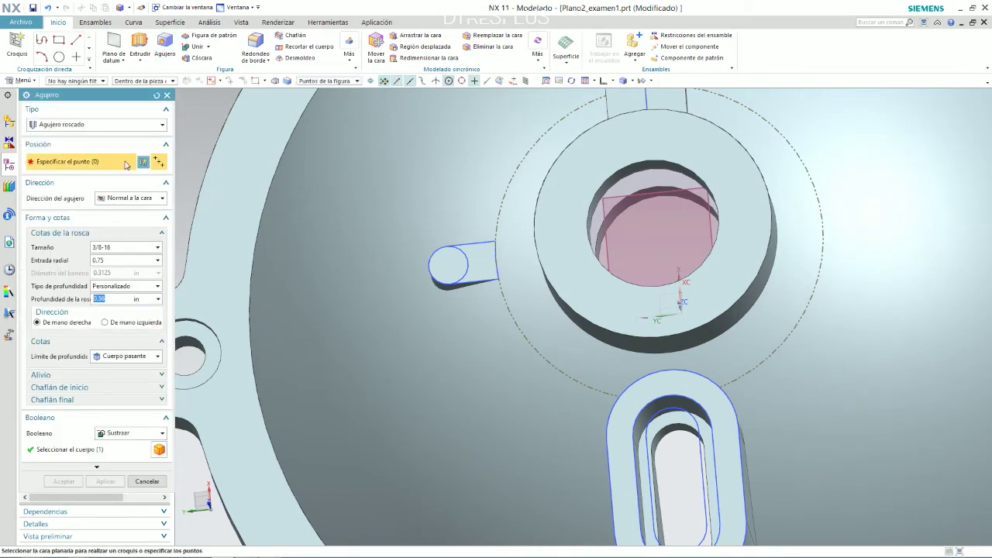
pyautogui.click(129, 248)
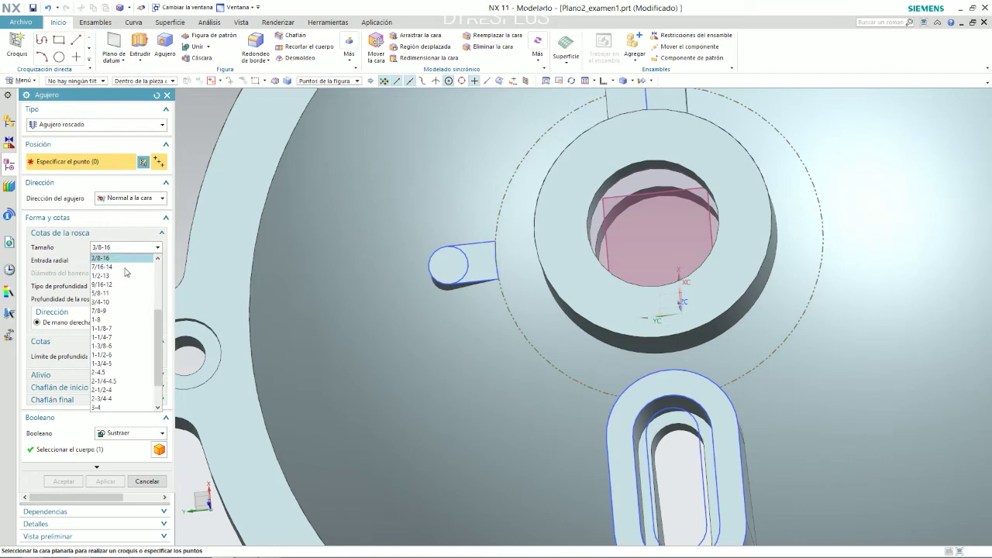
pyautogui.hotkey('alt', 'Tab')
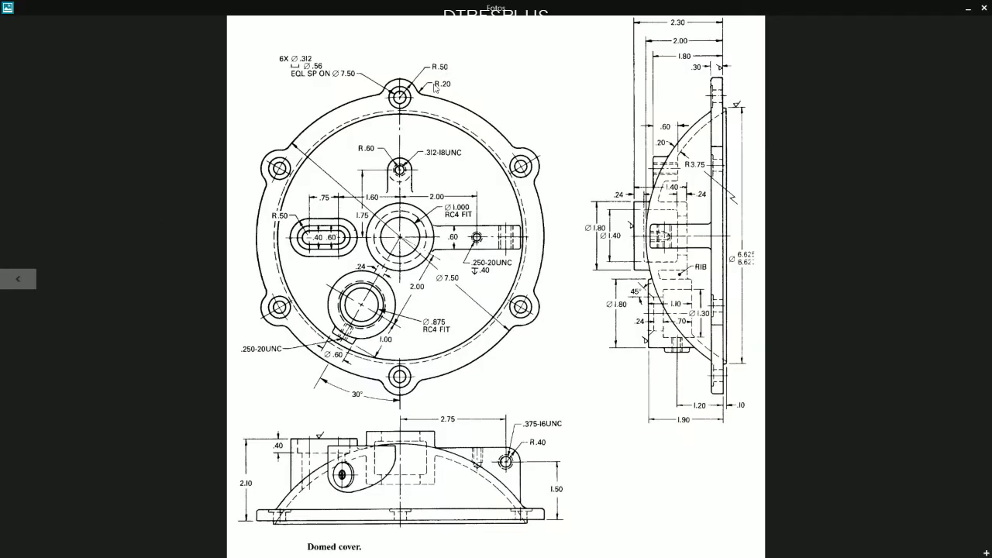
pyautogui.hotkey('alt', 'Tab')
pyautogui.click(138, 248)
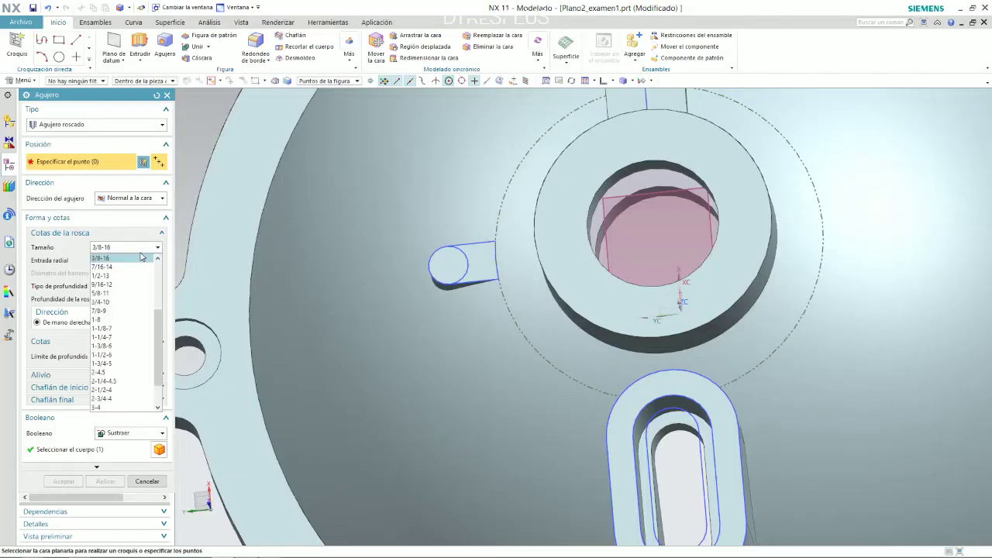
pyautogui.click(108, 260)
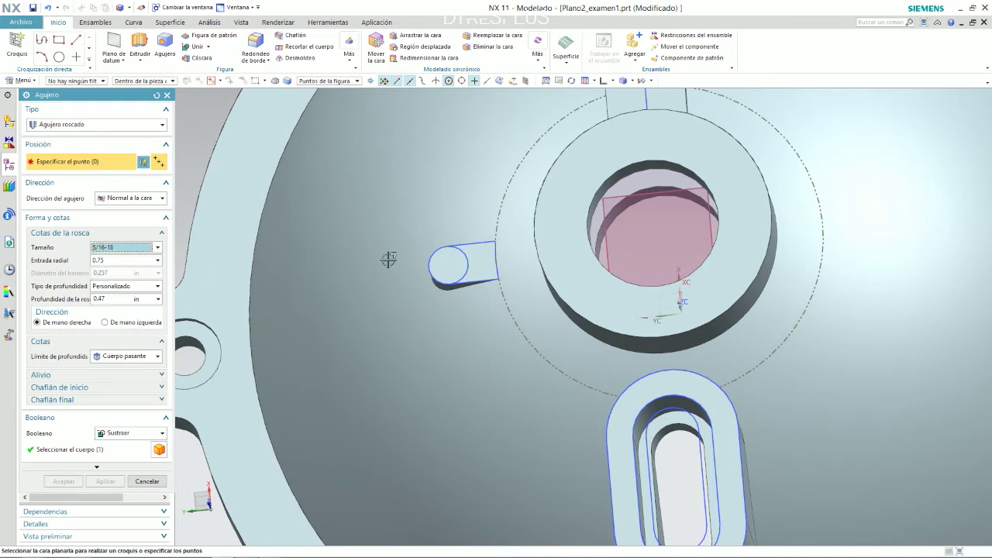
# Position the threaded hole at the arc centre on the small boss's top face and inspect its preview
pyautogui.click(448, 265)
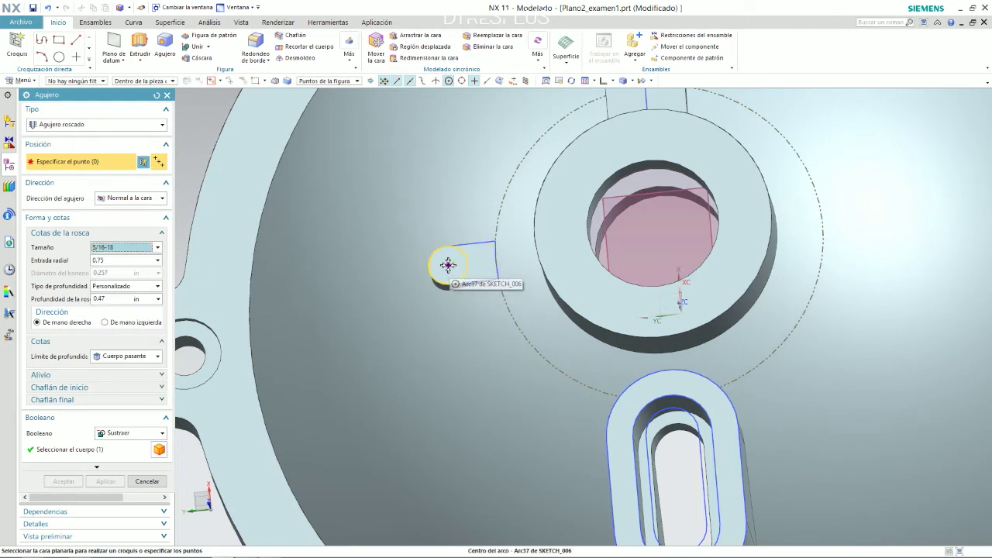
pyautogui.moveTo(486, 290); pyautogui.dragTo(509, 235, button='middle')
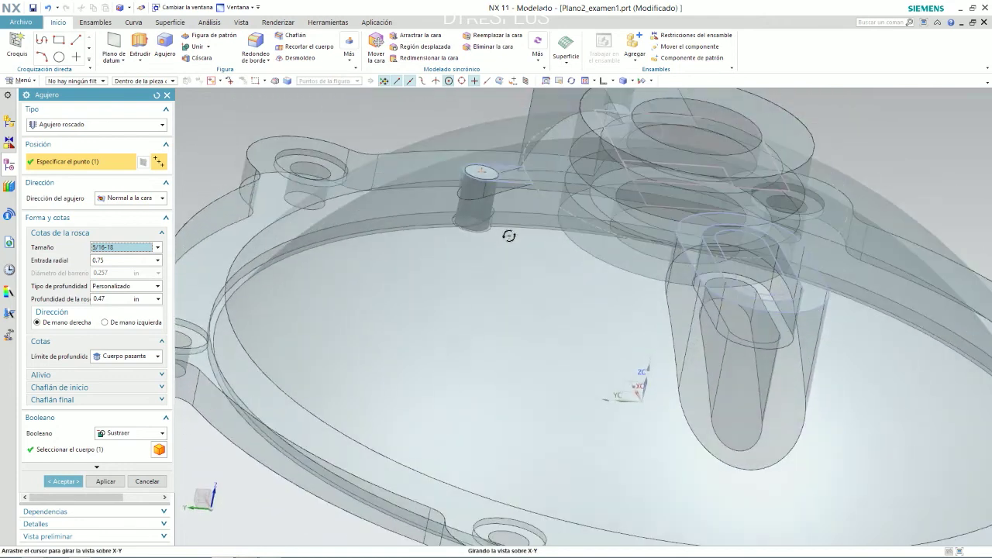
pyautogui.scroll(5, 493, 147)
# Compare the available thread sizes with the small boss's callout in the drawing and try size #1-64 for its hole
pyautogui.click(125, 247)
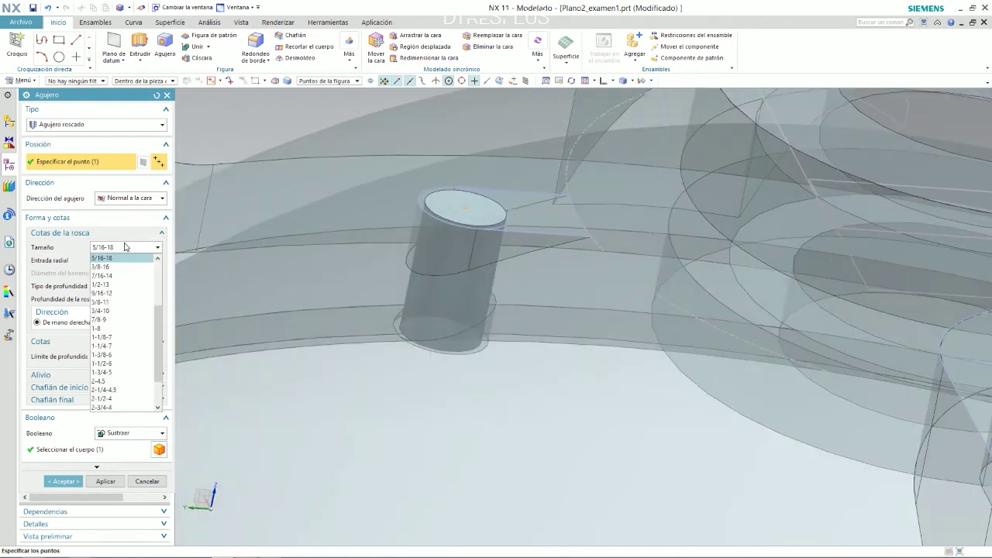
pyautogui.scroll(2, 132, 263)
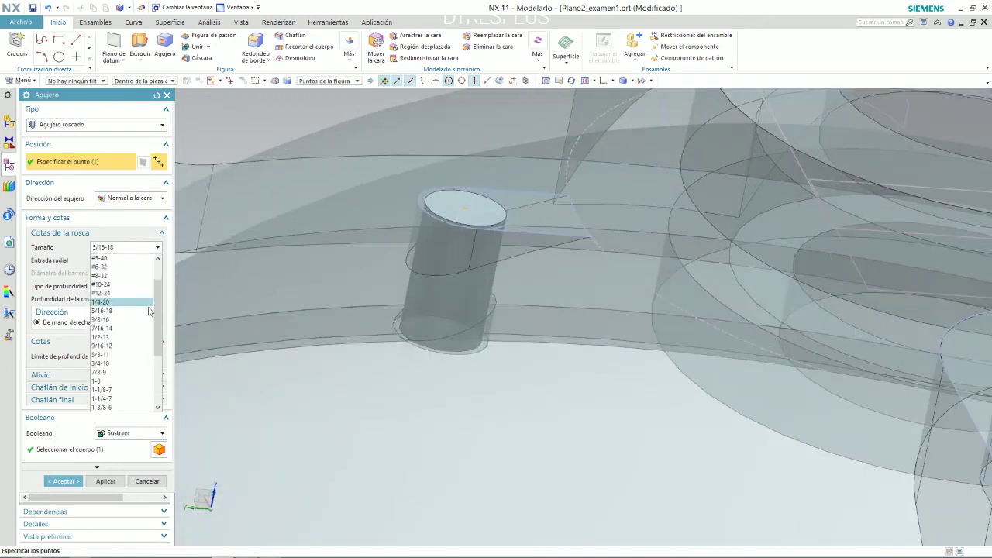
pyautogui.click(133, 311)
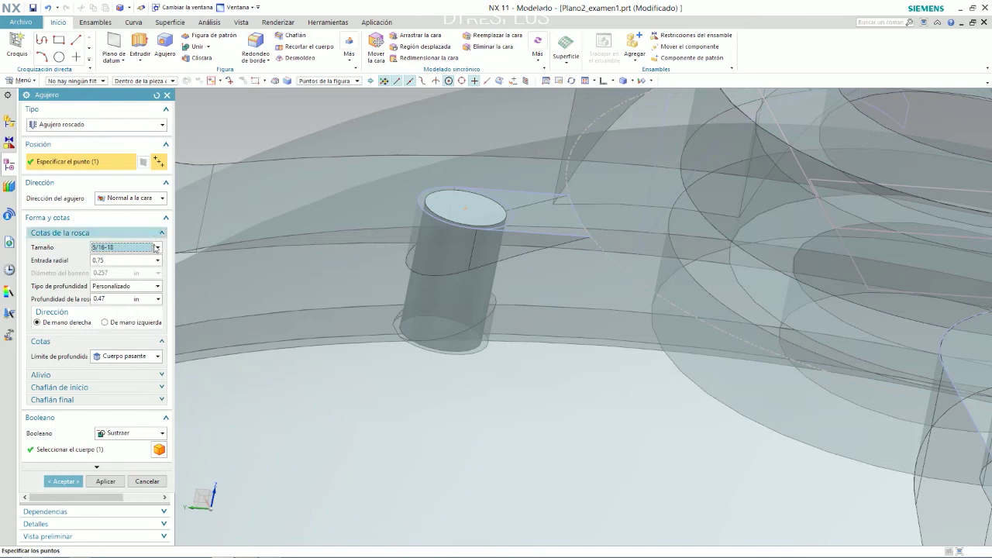
pyautogui.click(160, 249)
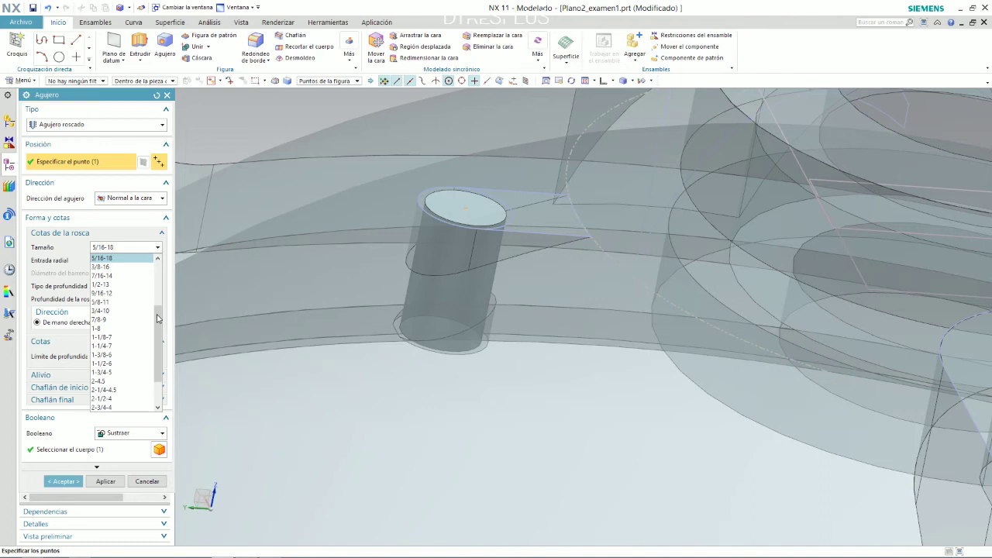
pyautogui.moveTo(161, 327); pyautogui.dragTo(162, 273)
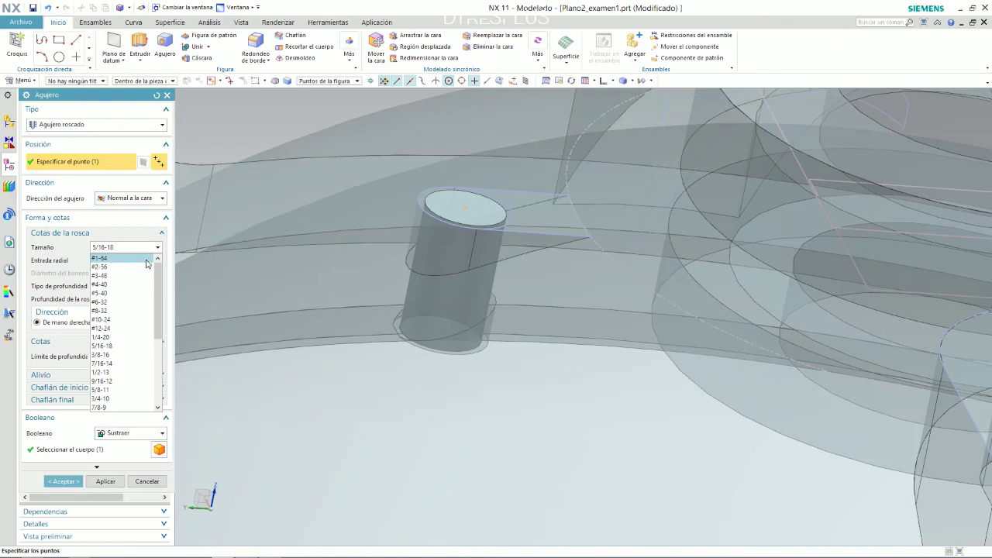
pyautogui.hotkey('alt', 'Tab')
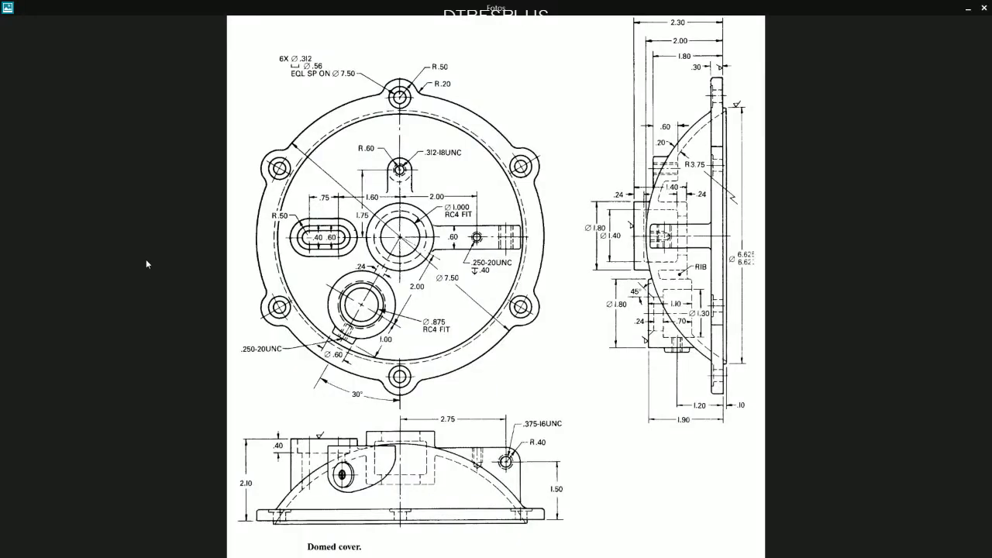
pyautogui.hotkey('alt', 'Tab')
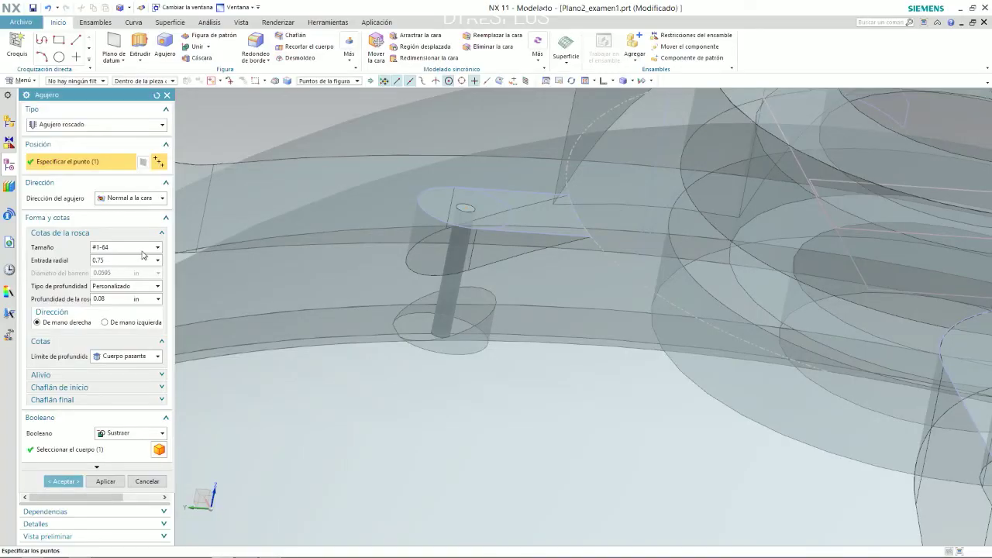
# Try thread sizes #4-40, #12-24 and 1/4-20 on the small boss's threaded hole
pyautogui.click(144, 247)
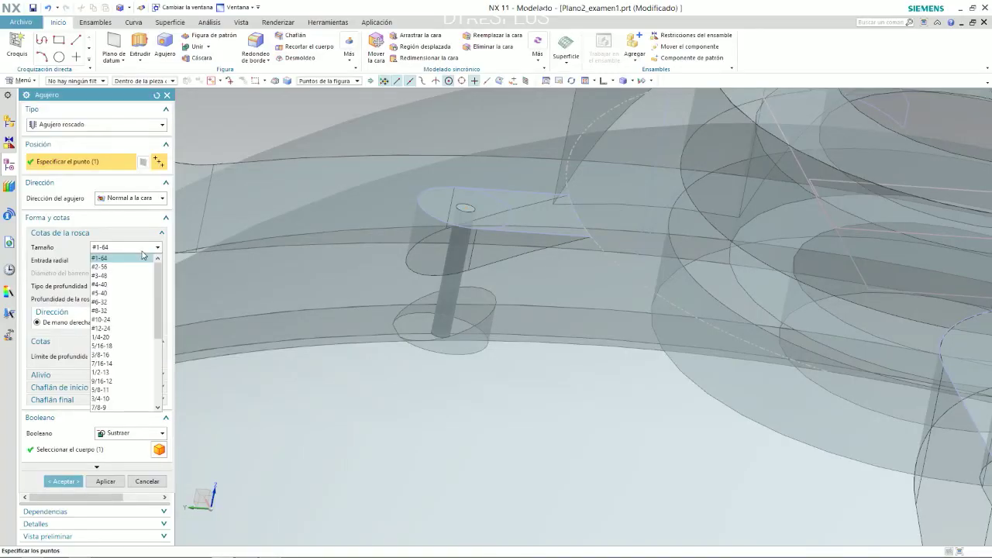
pyautogui.click(117, 285)
pyautogui.click(133, 247)
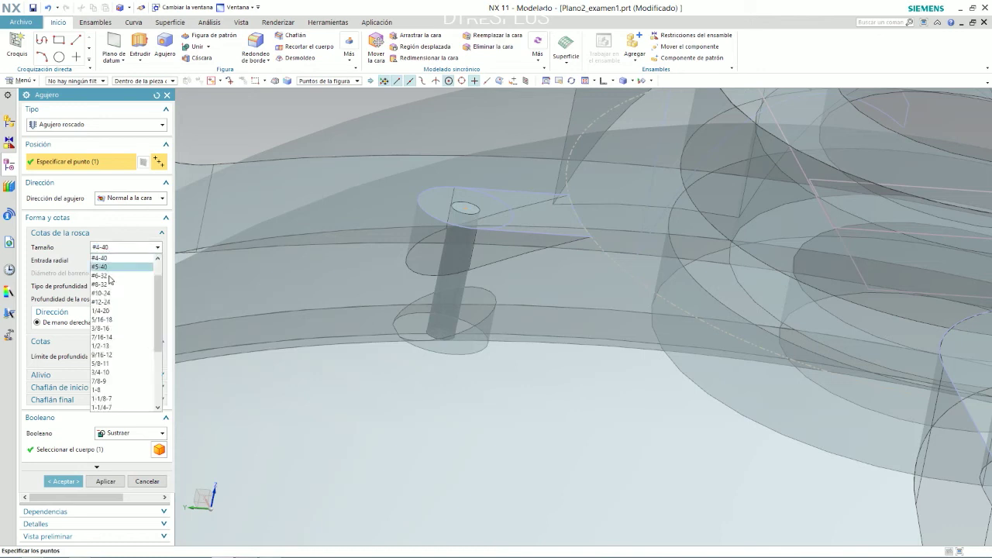
pyautogui.click(114, 301)
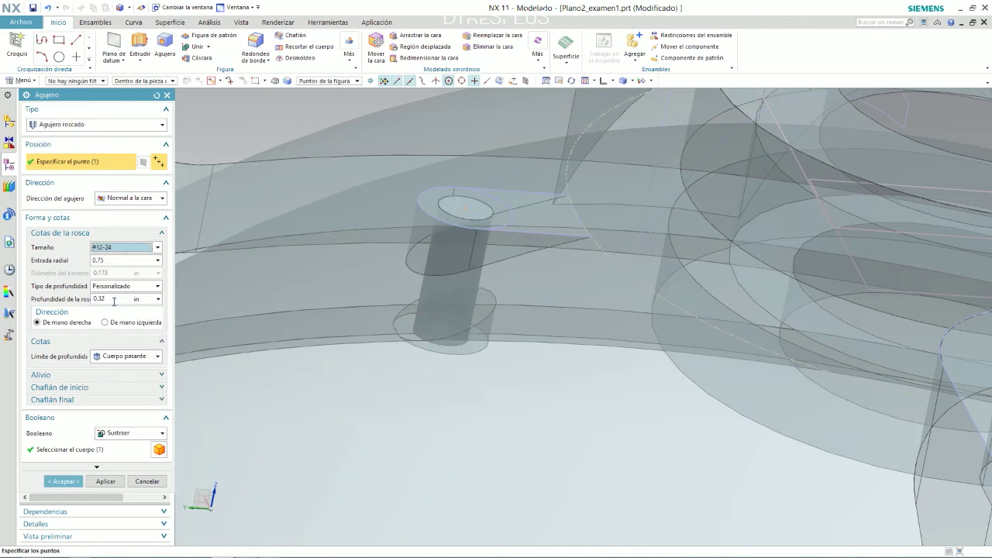
pyautogui.click(129, 250)
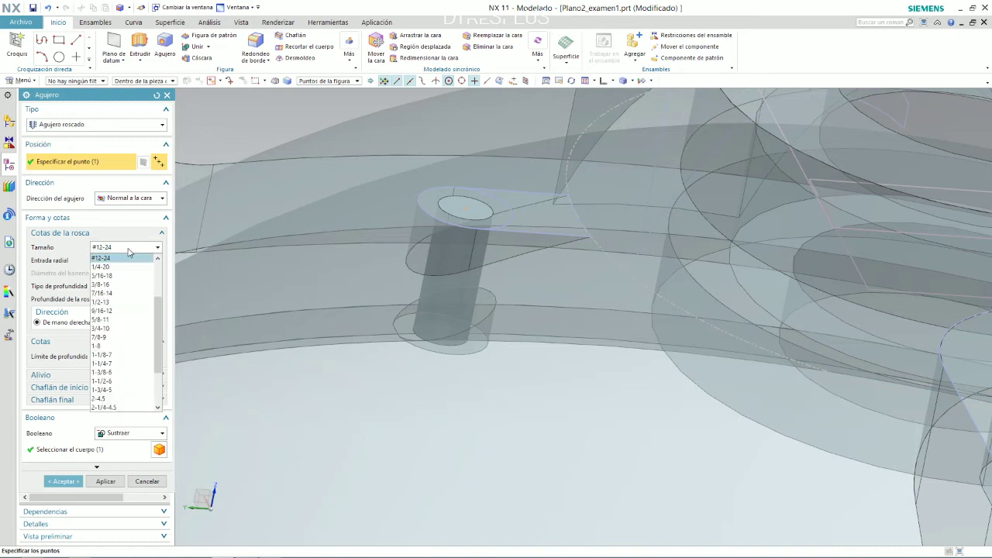
pyautogui.moveTo(159, 310); pyautogui.dragTo(158, 301)
pyautogui.click(124, 284)
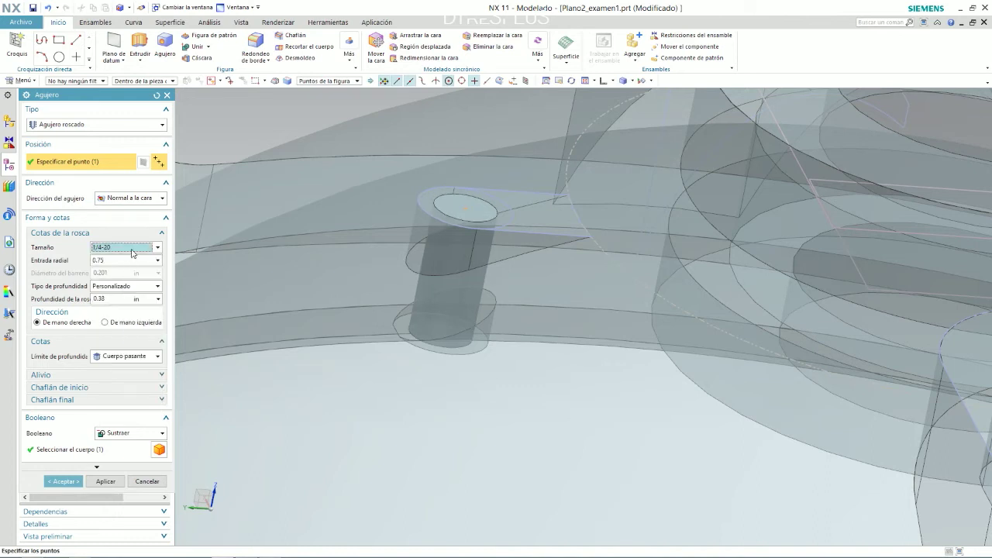
# Recheck the small boss's thread callout in the drawing and try thread size #12-24 again
pyautogui.hotkey('alt', 'Tab')
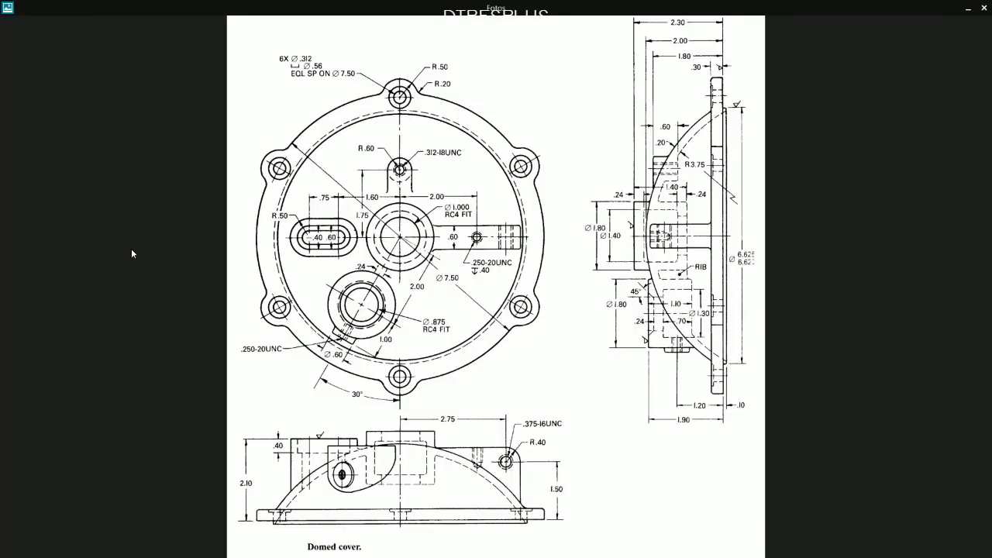
pyautogui.hotkey('alt', 'Tab')
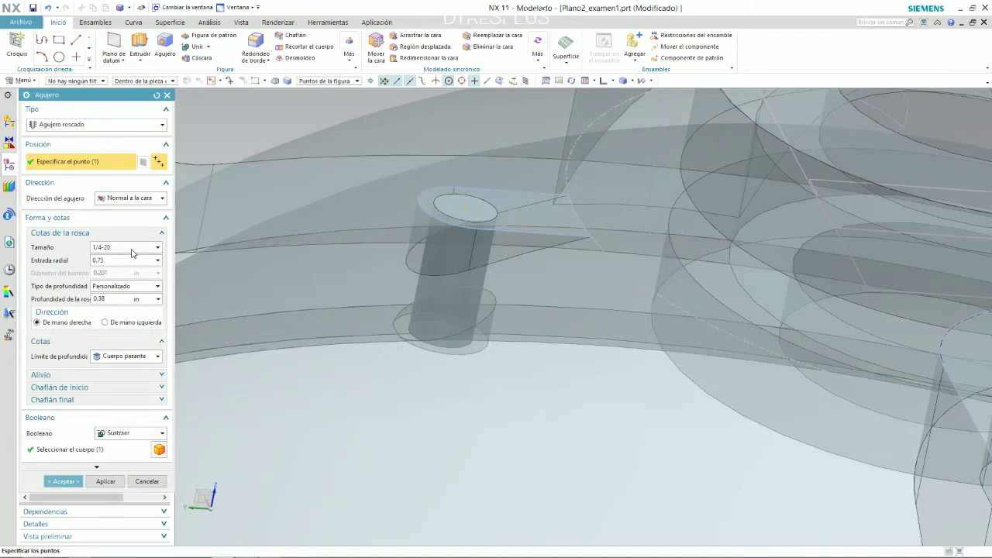
pyautogui.click(133, 248)
pyautogui.moveTo(161, 331); pyautogui.dragTo(160, 311)
pyautogui.click(124, 294)
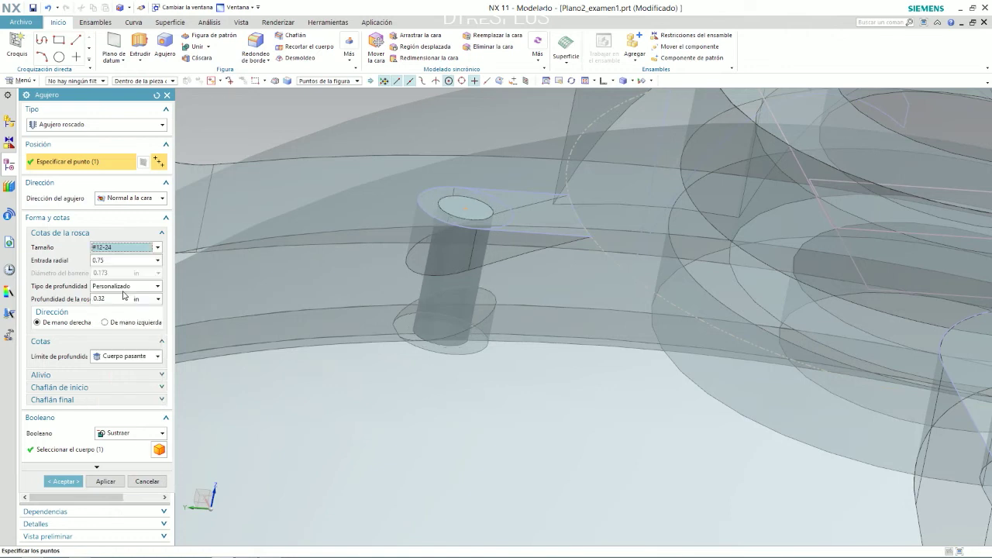
# Try the smaller thread sizes #8-32, #4-40 and #5-40 on the small boss's hole
pyautogui.click(125, 249)
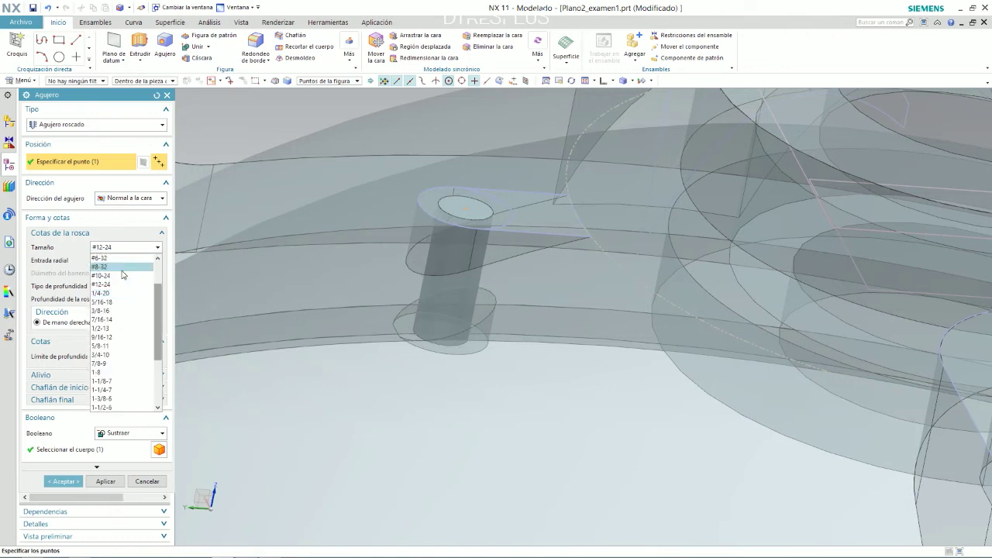
pyautogui.click(122, 273)
pyautogui.click(128, 250)
pyautogui.scroll(2, 121, 267)
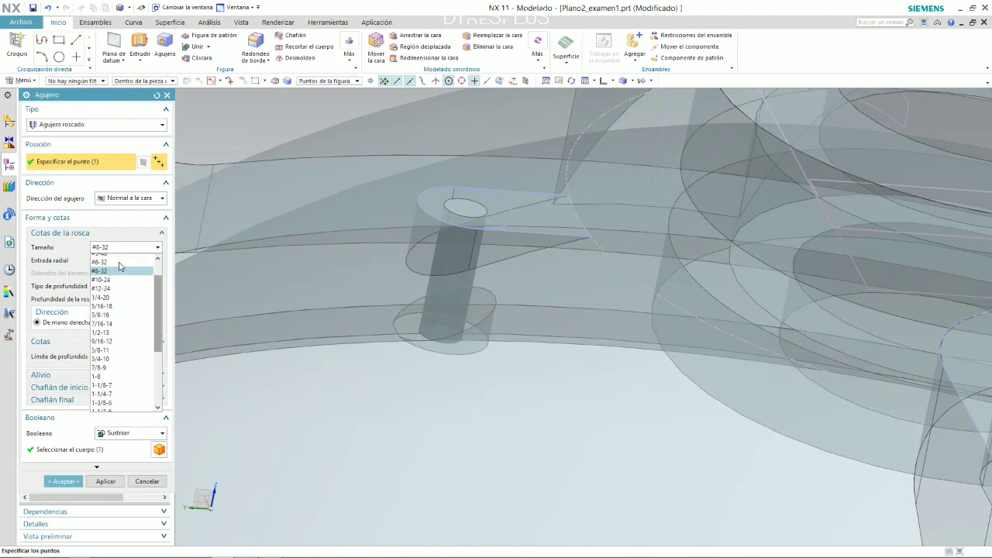
pyautogui.click(121, 268)
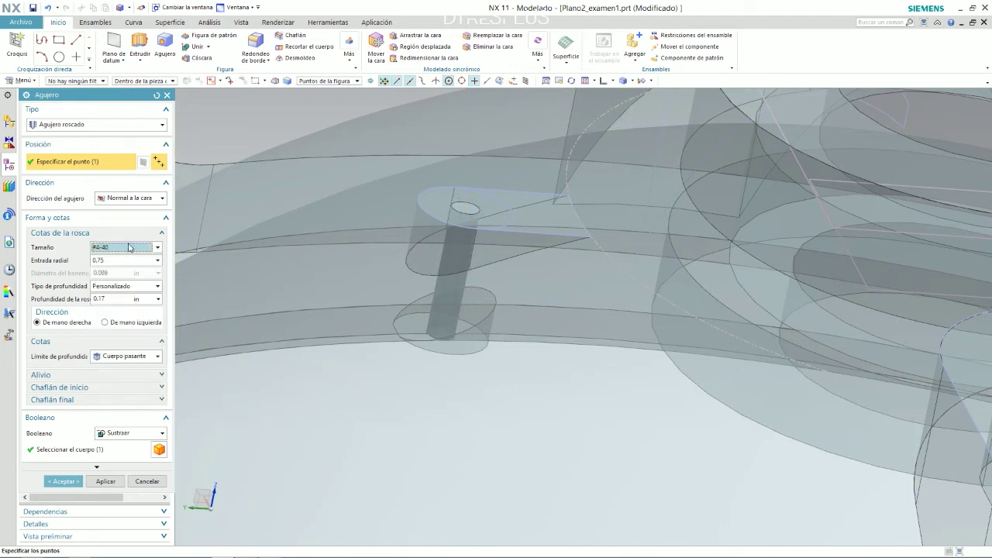
pyautogui.click(129, 248)
pyautogui.click(120, 274)
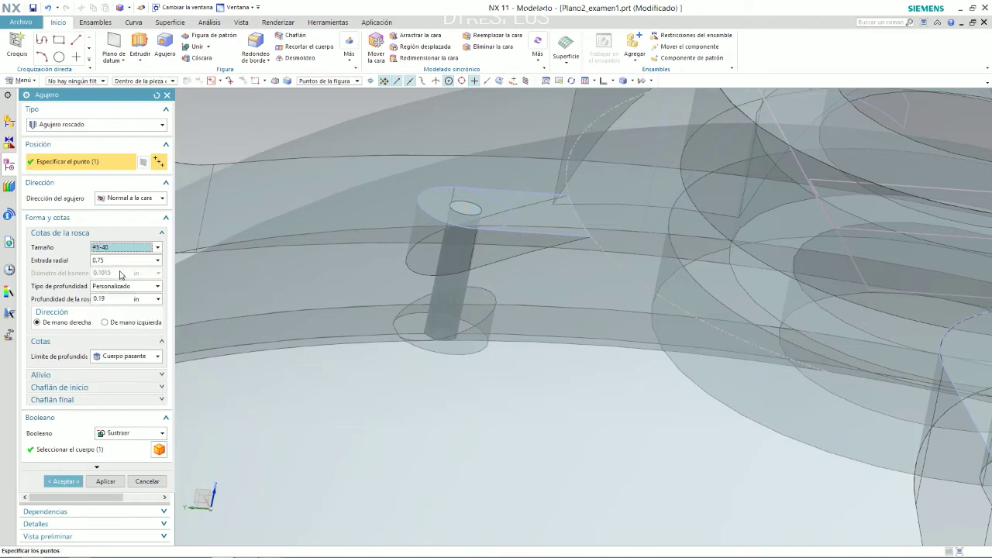
# Set the small boss's thread size to 5/16-18 and create the threaded hole through the body
pyautogui.hotkey('alt', 'Tab')
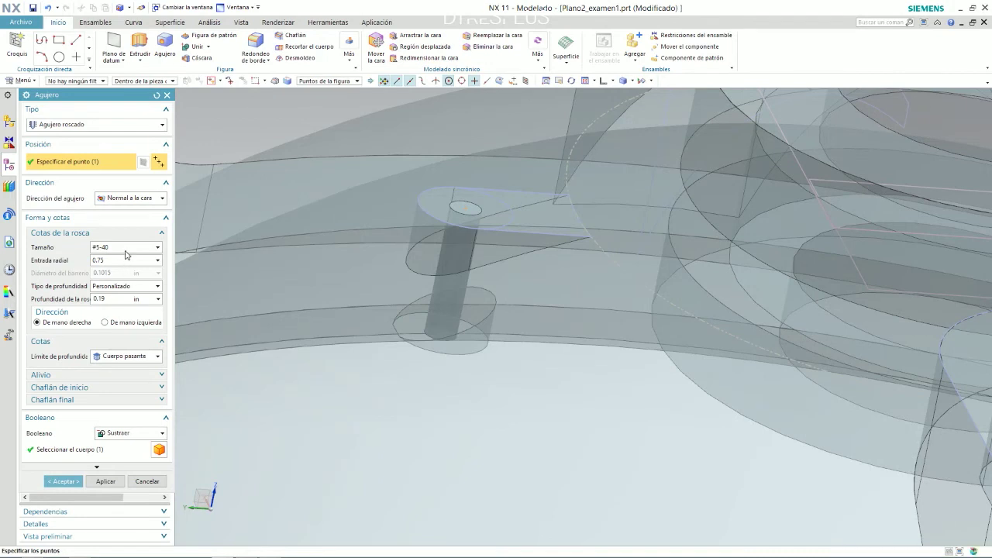
pyautogui.click(125, 251)
pyautogui.click(122, 316)
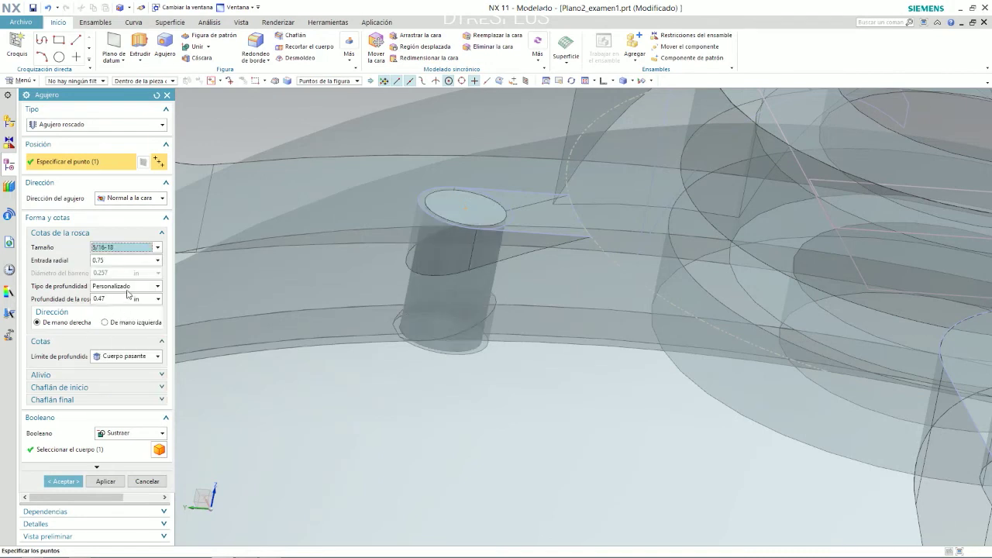
pyautogui.moveTo(499, 266); pyautogui.dragTo(464, 289, button='middle')
pyautogui.click(63, 481)
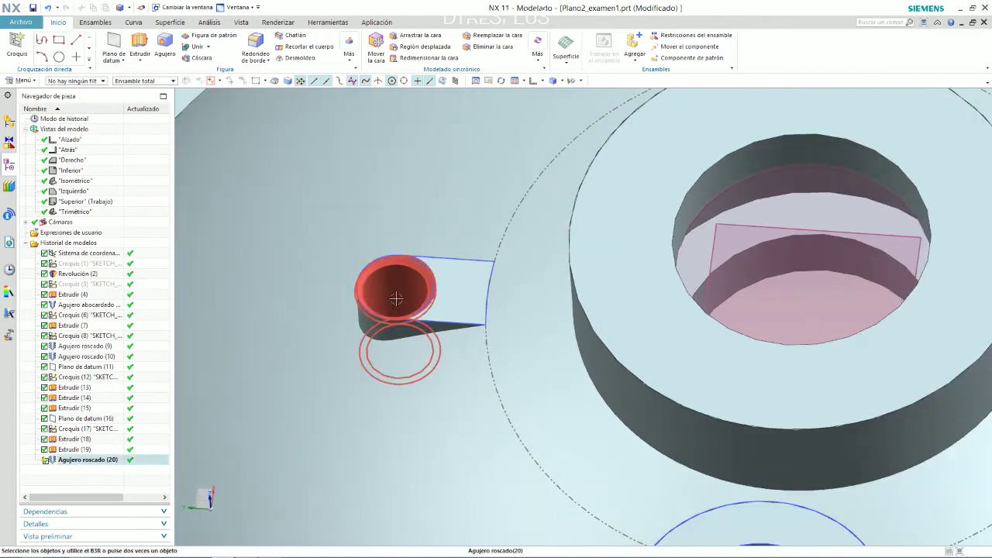
# Edit the small boss's threaded hole with rollback and set its thread size to 1/4-20
pyautogui.rightClick(74, 459)
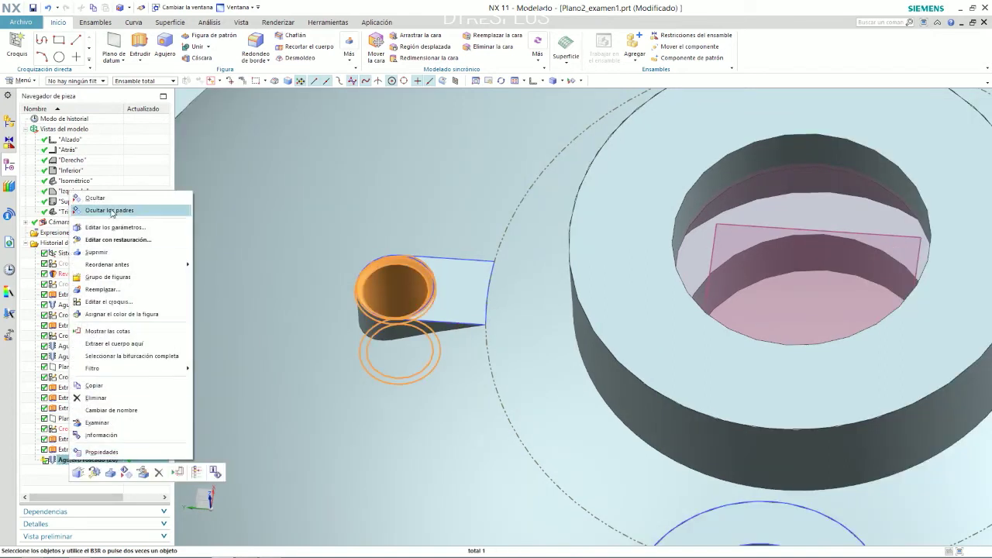
pyautogui.click(114, 240)
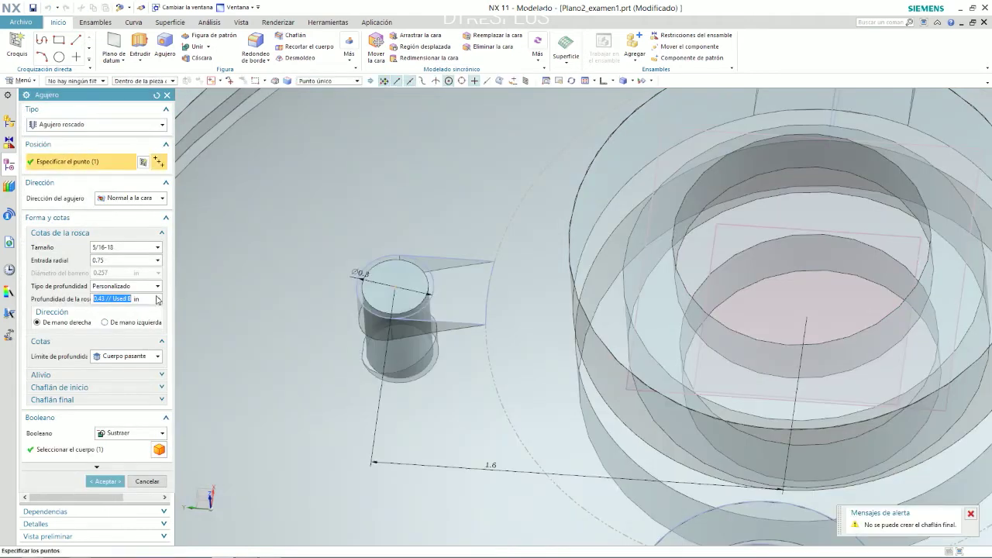
pyautogui.click(157, 247)
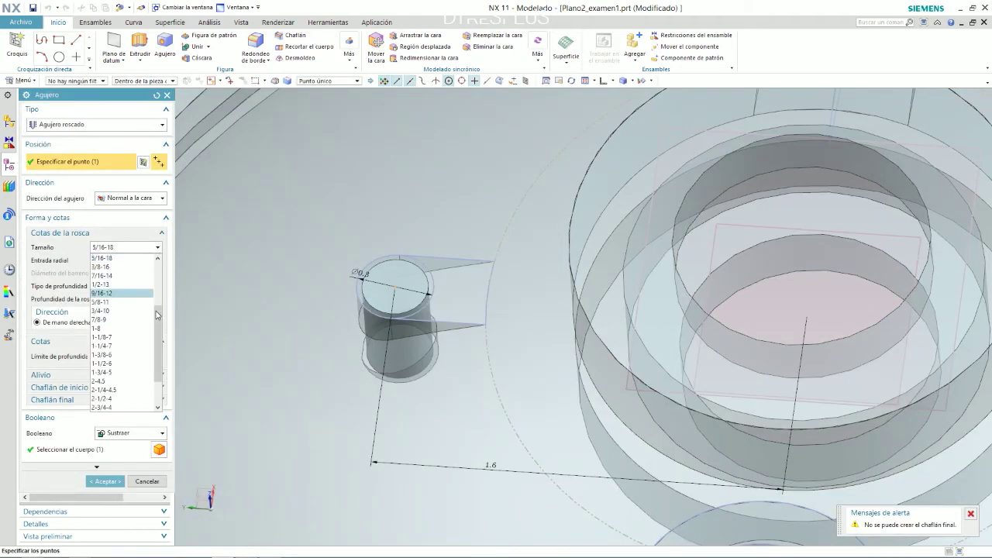
pyautogui.scroll(3, 116, 341)
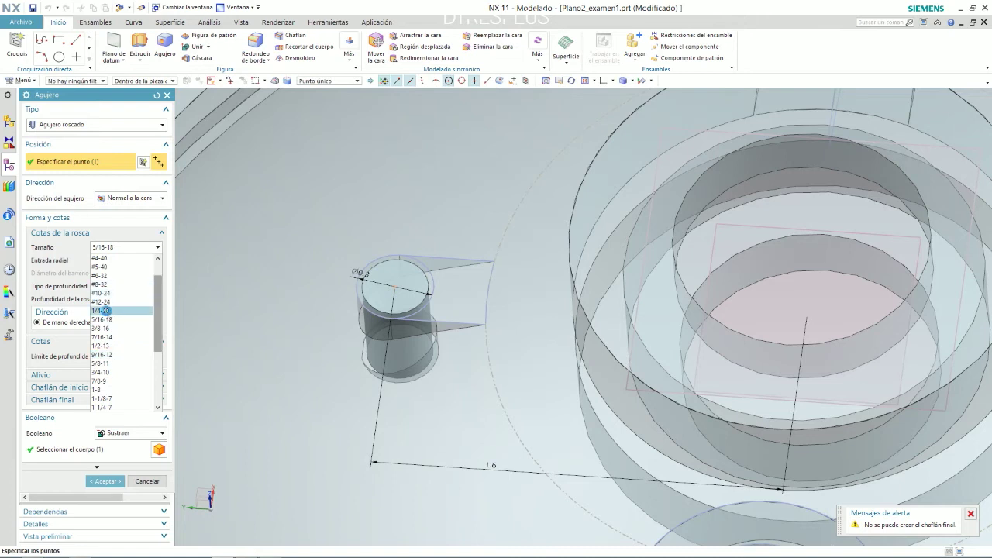
pyautogui.click(105, 310)
pyautogui.click(157, 248)
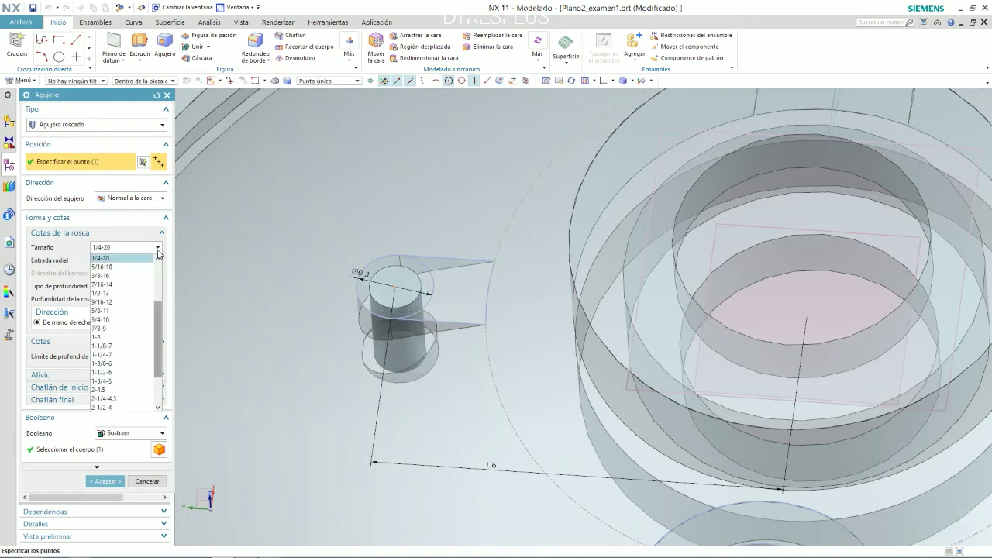
pyautogui.scroll(-1, 153, 306)
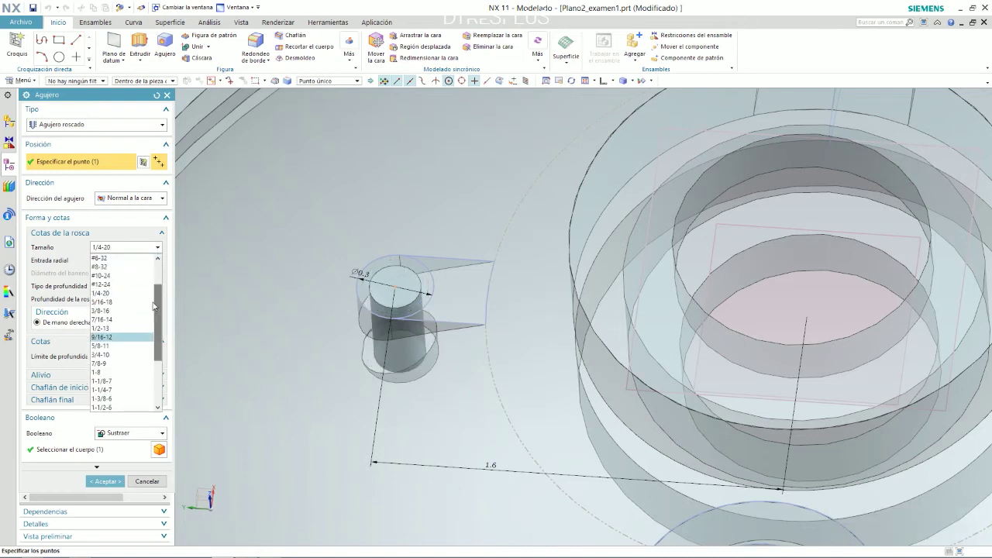
pyautogui.click(122, 293)
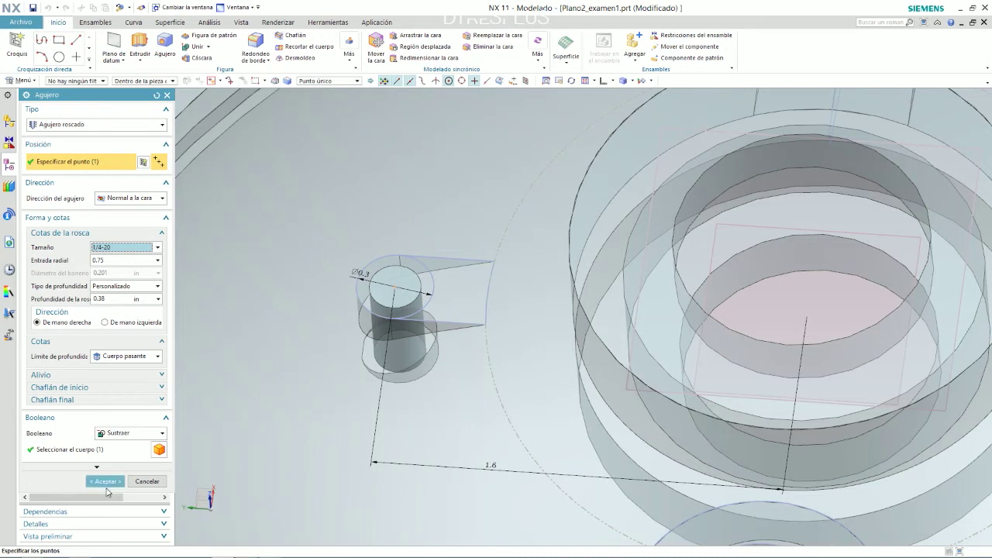
pyautogui.click(157, 248)
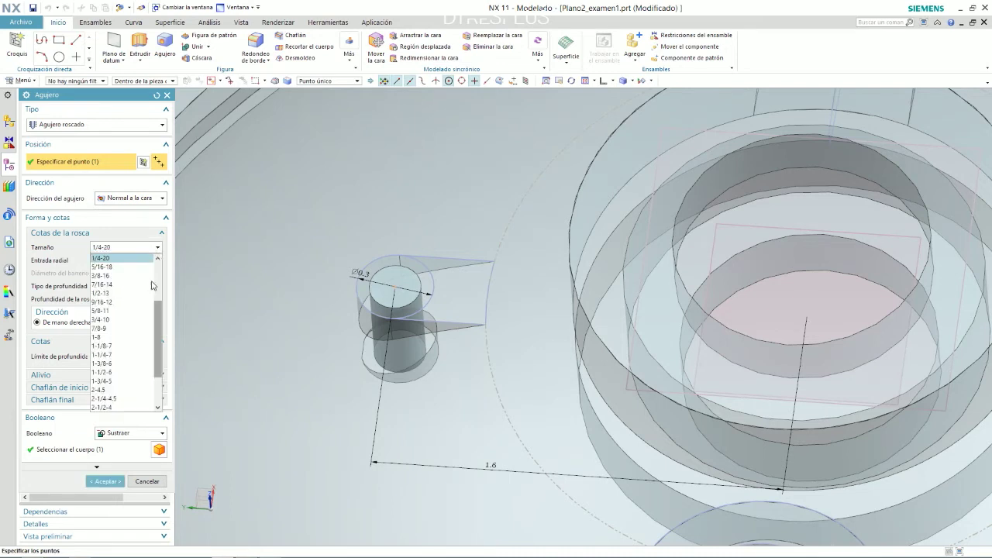
pyautogui.click(123, 211)
pyautogui.click(144, 201)
pyautogui.click(145, 203)
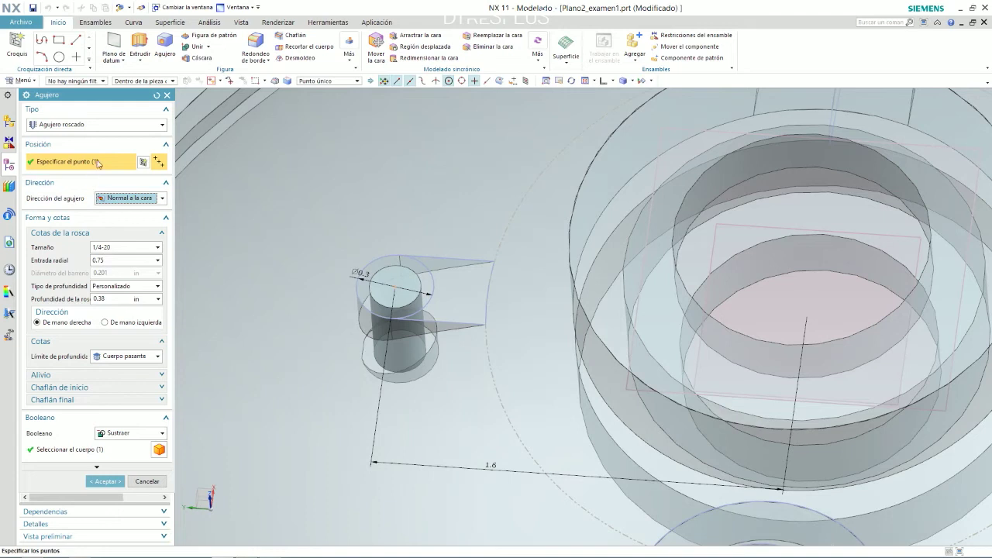
pyautogui.click(111, 125)
pyautogui.click(108, 126)
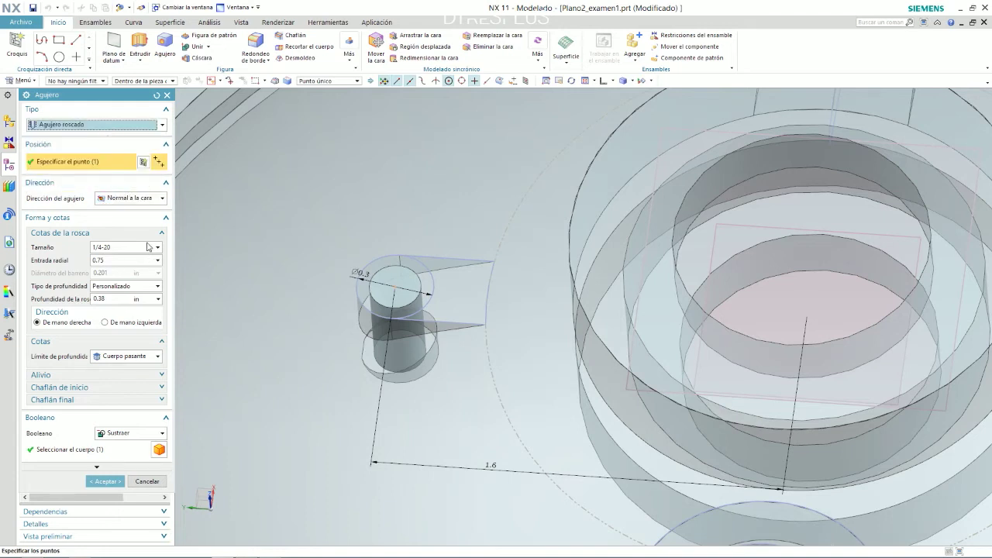
pyautogui.click(164, 220)
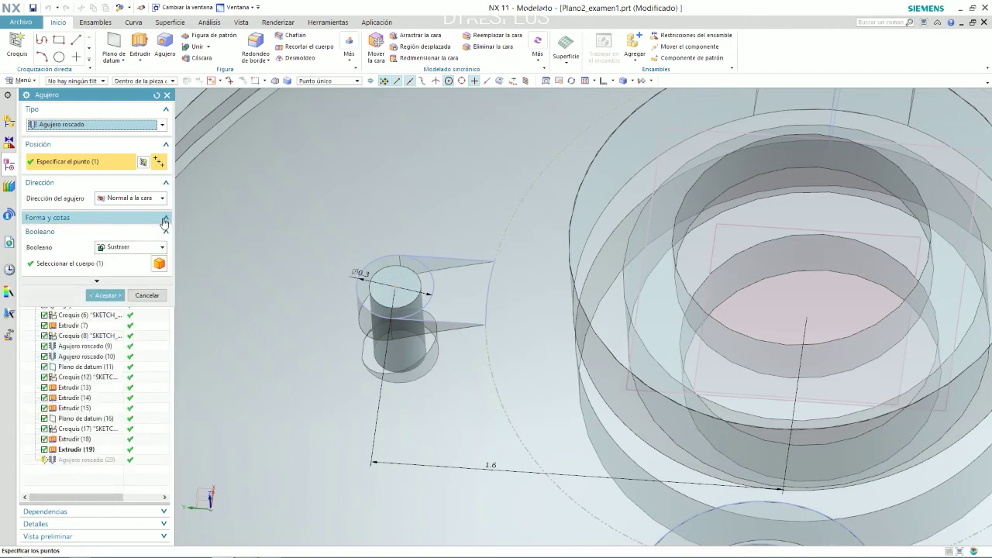
pyautogui.click(164, 221)
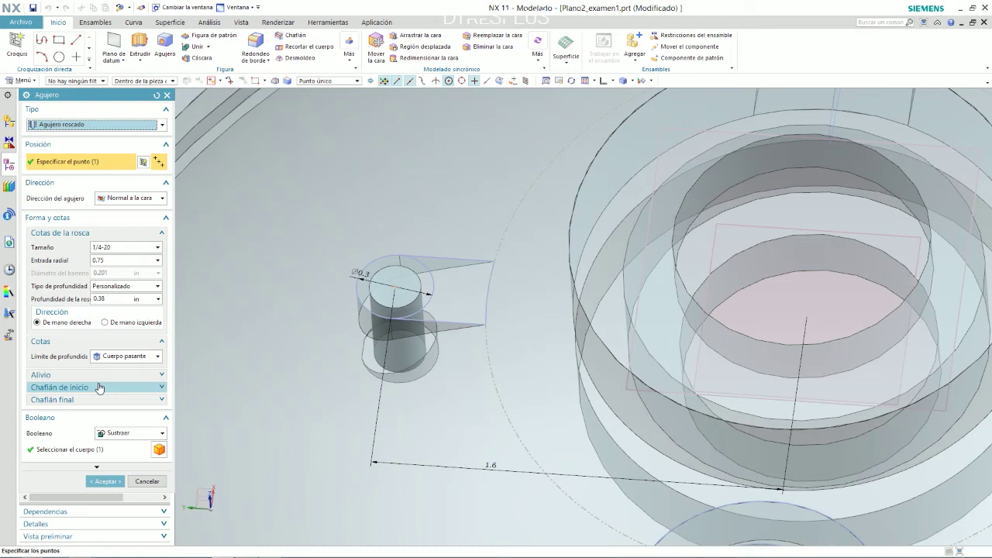
# Try thread size #12-24 on the small boss's hole, apply #10-24 instead, and check the result against the drawing
pyautogui.click(158, 248)
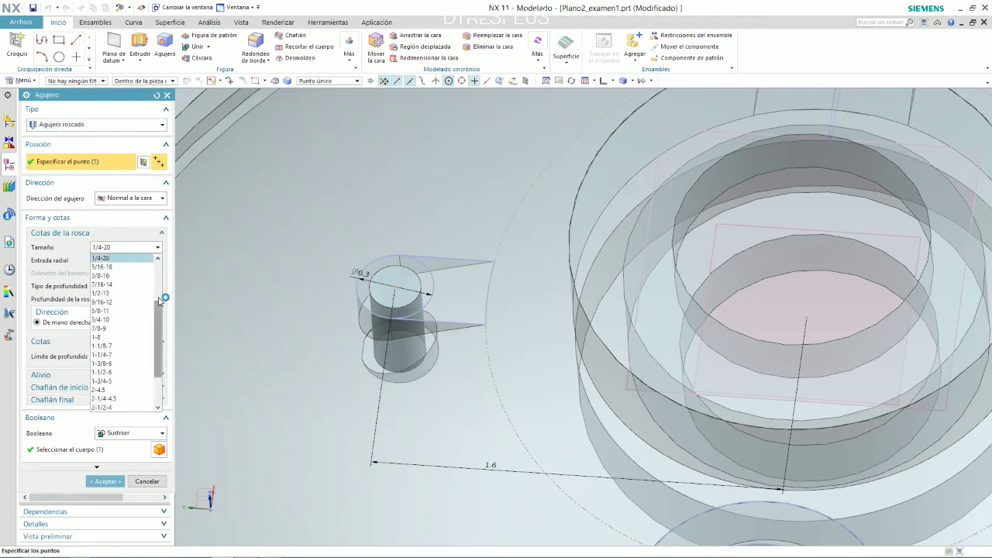
pyautogui.scroll(1, 164, 306)
pyautogui.click(124, 275)
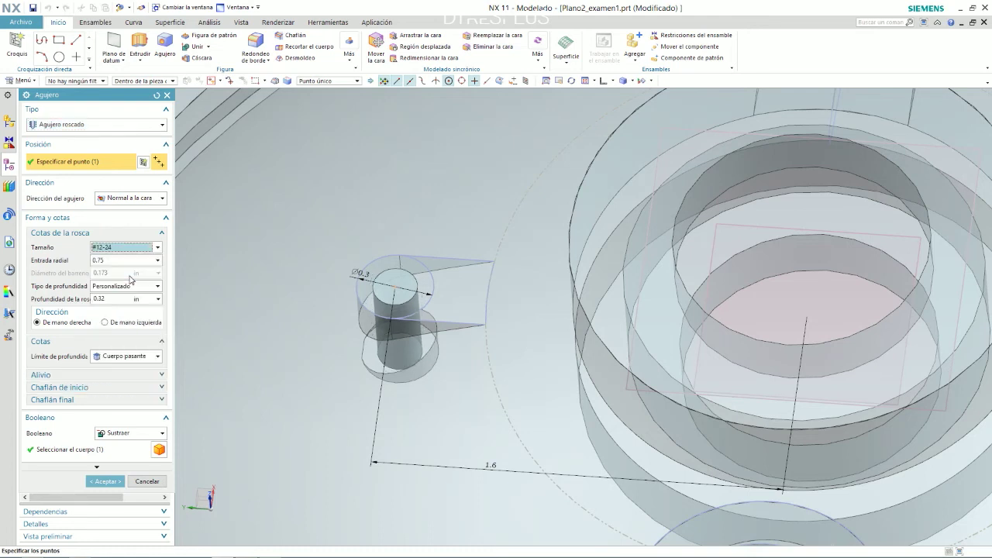
pyautogui.click(158, 247)
pyautogui.scroll(2, 143, 268)
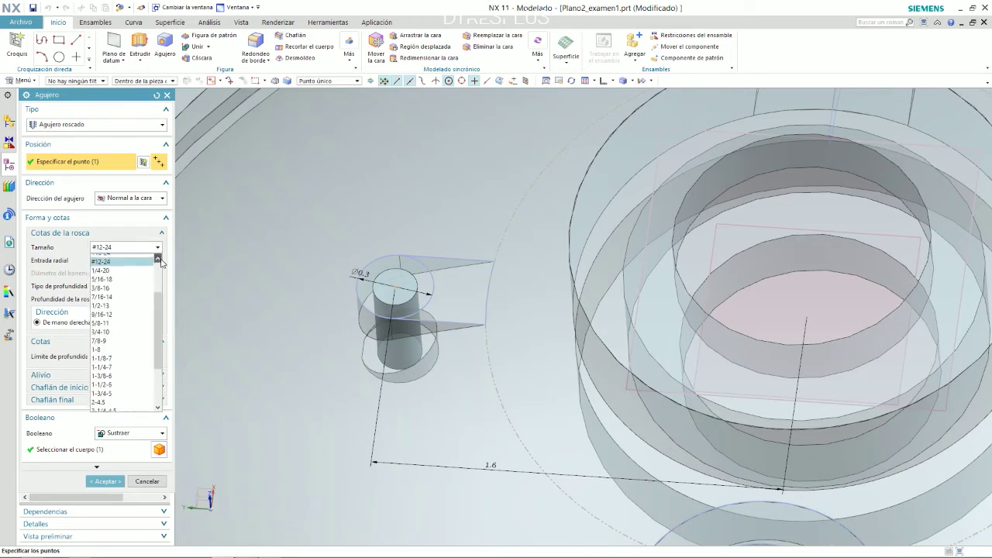
pyautogui.click(145, 258)
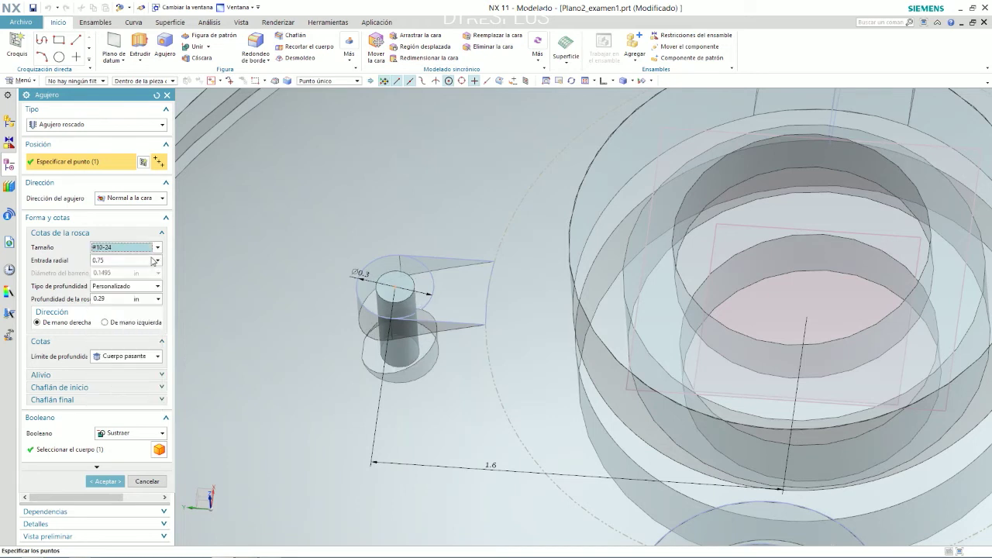
pyautogui.click(106, 480)
pyautogui.hotkey('alt', 'Tab')
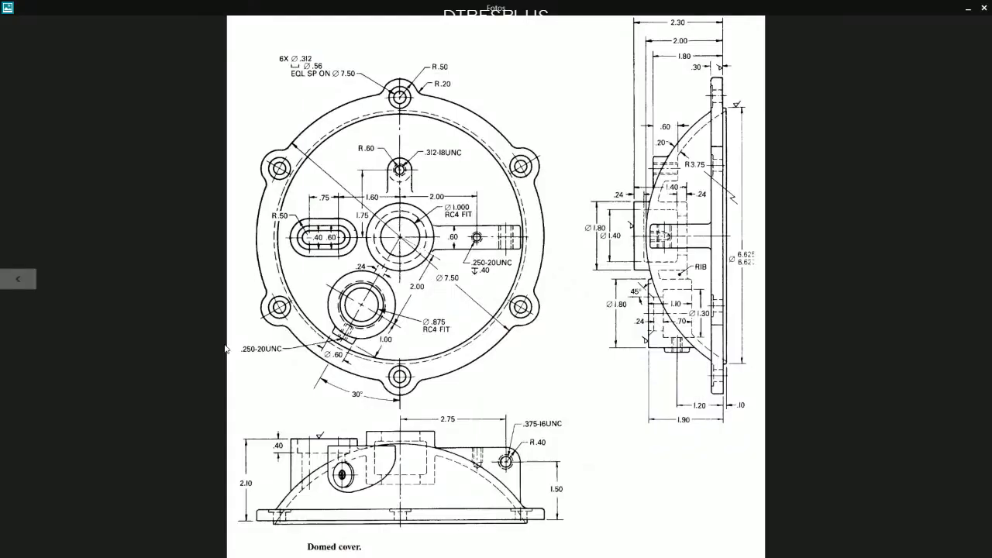
pyautogui.hotkey('alt', 'Tab')
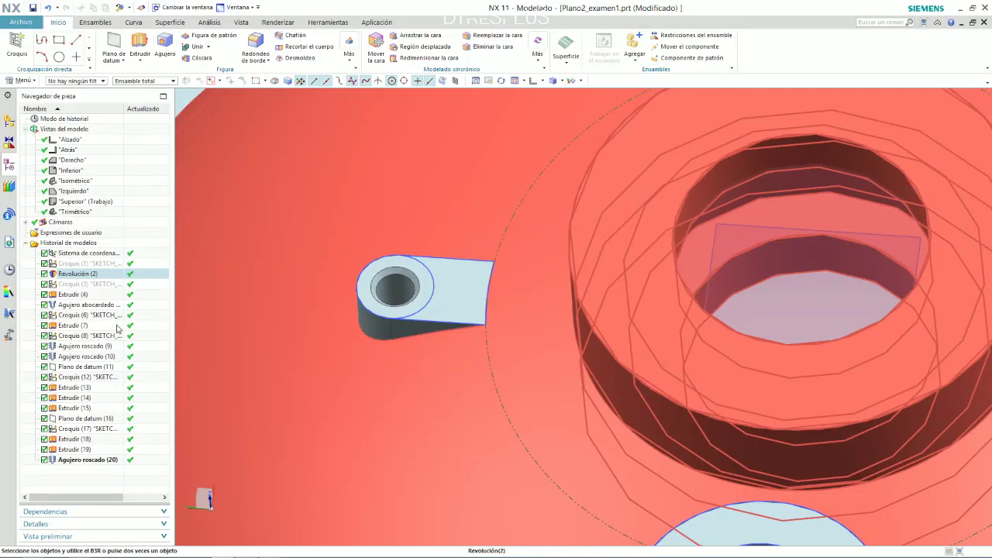
# Edit the small boss's threaded hole and set its thread size to #6-32
pyautogui.doubleClick(61, 460)
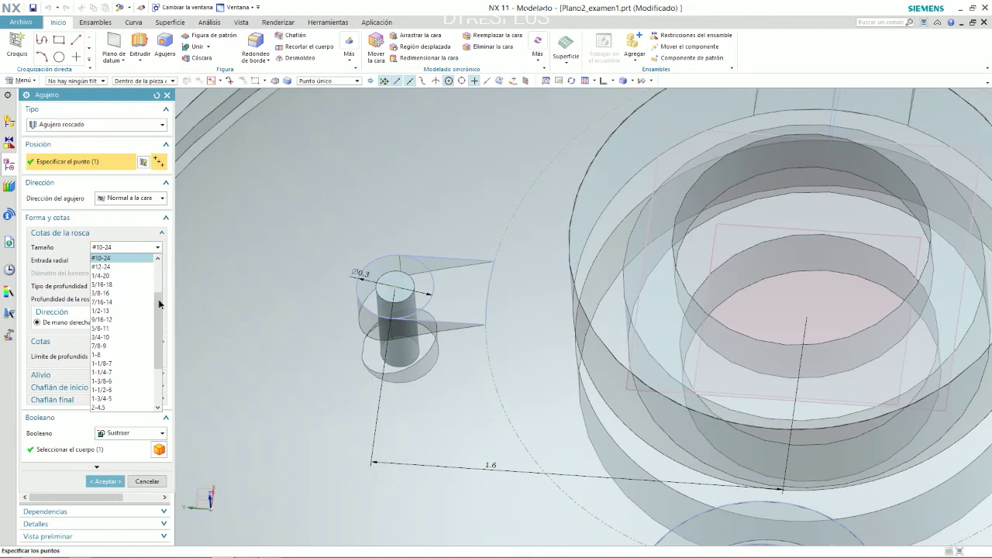
pyautogui.scroll(3, 159, 303)
pyautogui.click(128, 281)
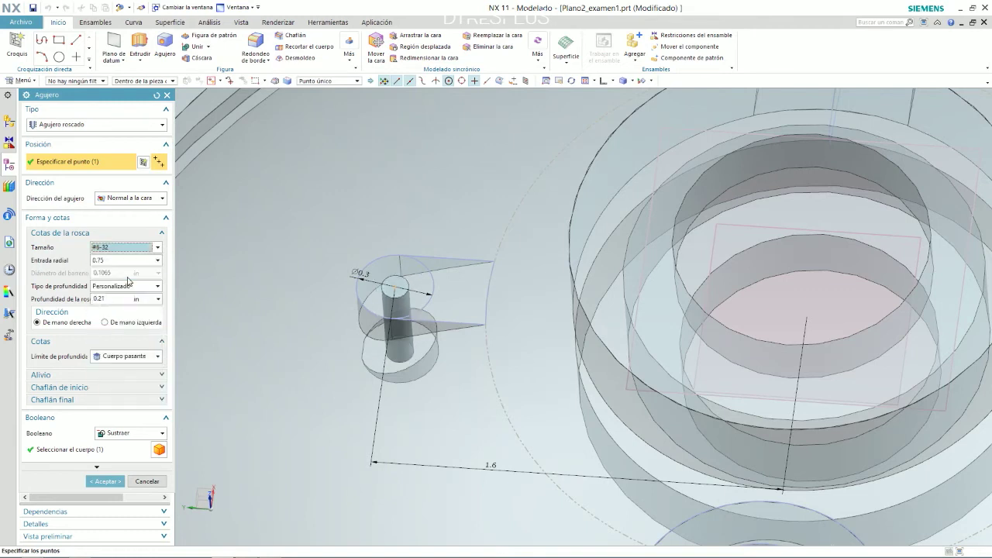
pyautogui.click(99, 481)
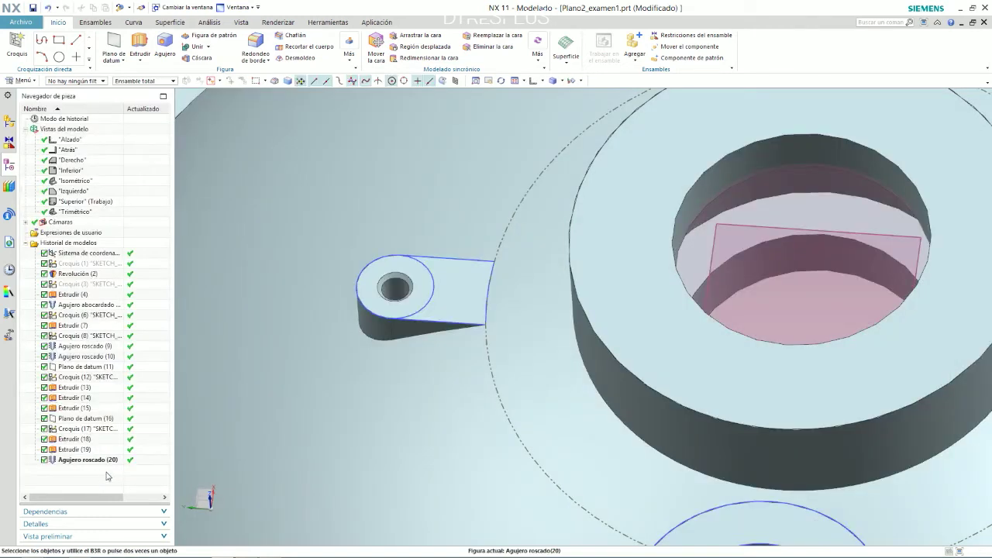
# Compare the small boss and its threaded hole with the domed cover drawing
pyautogui.hotkey('alt', 'Tab')
pyautogui.hotkey('alt', 'Tab')
pyautogui.moveTo(376, 375)
pyautogui.mouseDown(button='middle')
pyautogui.moveTo(478, 336)
pyautogui.moveTo(478, 243)
pyautogui.moveTo(460, 272)
pyautogui.moveTo(467, 324)
pyautogui.mouseUp(button='middle')
pyautogui.hotkey('alt', 'Tab')
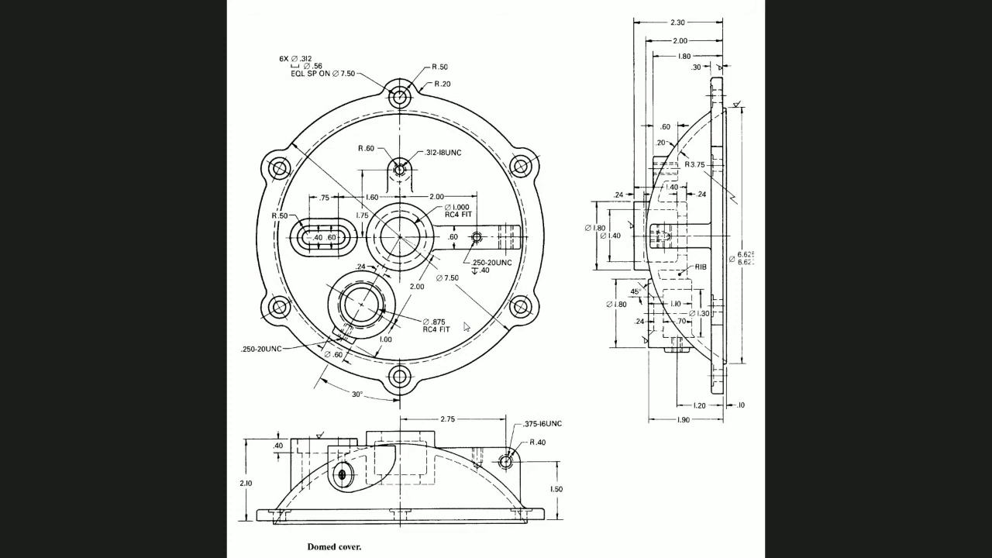
# Switch to NX, set the small lug sketch's circle diameter to 0.6 in and finish the sketch
pyautogui.hotkey('alt', 'Tab')
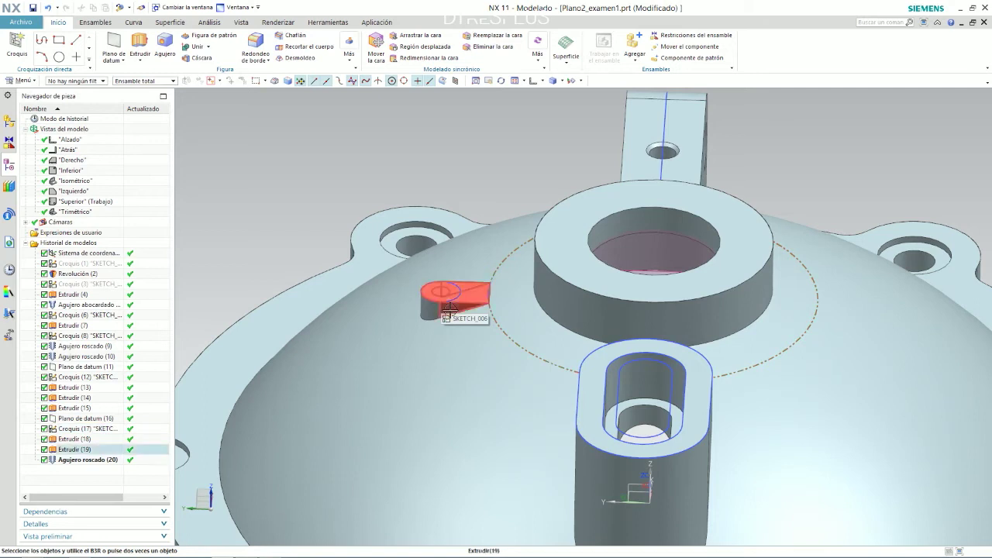
pyautogui.doubleClick(449, 307)
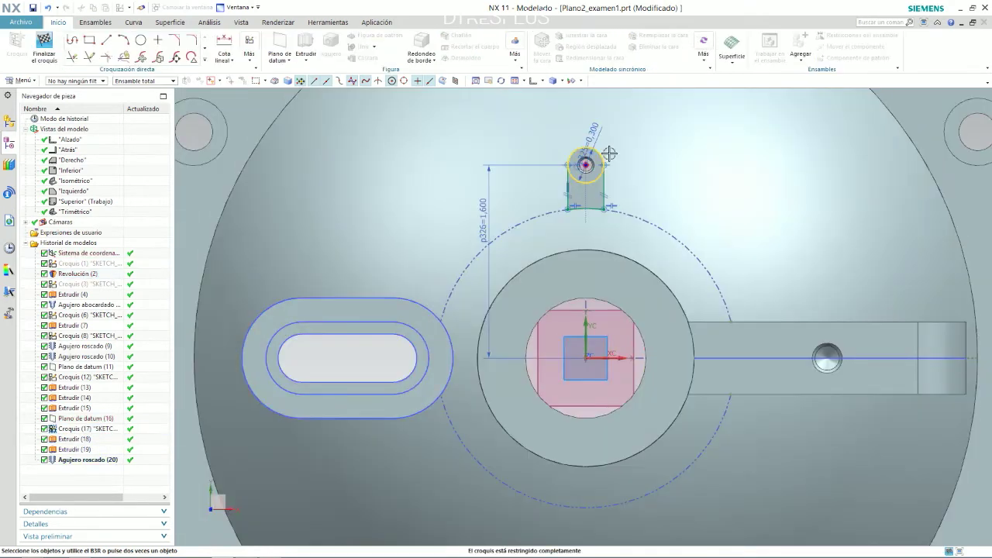
pyautogui.scroll(4, 609, 154)
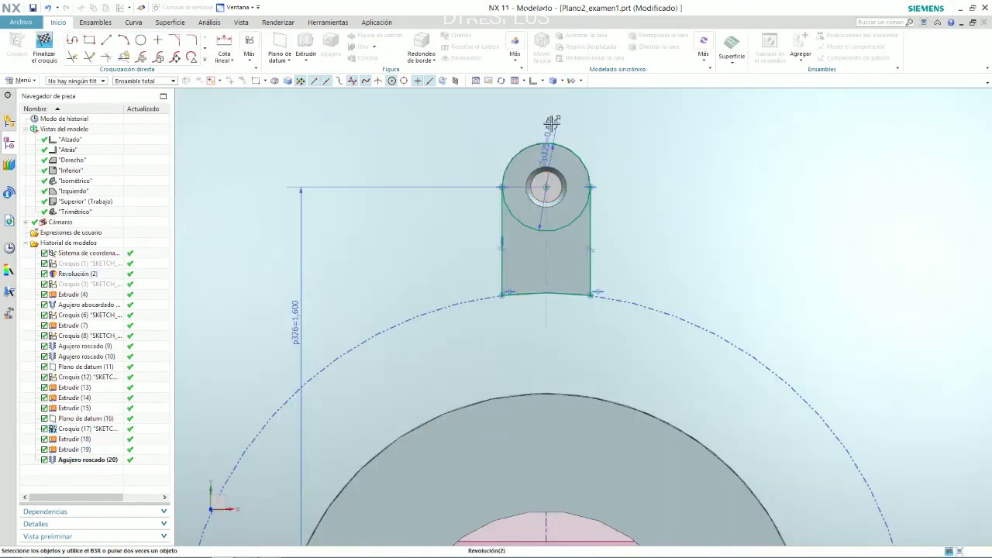
pyautogui.doubleClick(551, 122)
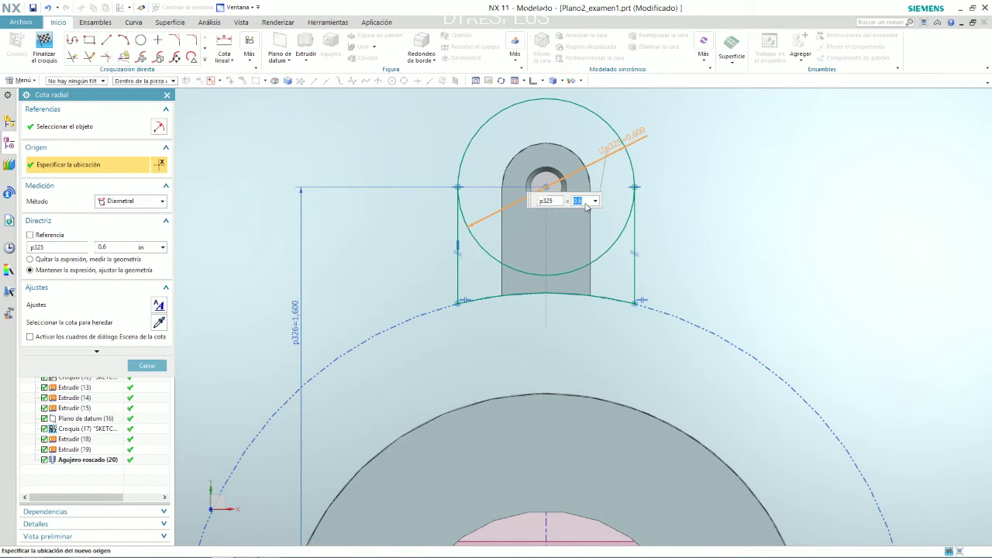
pyautogui.press('Return')
pyautogui.scroll(-4, 571, 232)
pyautogui.moveTo(571, 240); pyautogui.dragTo(436, 281, button='middle')
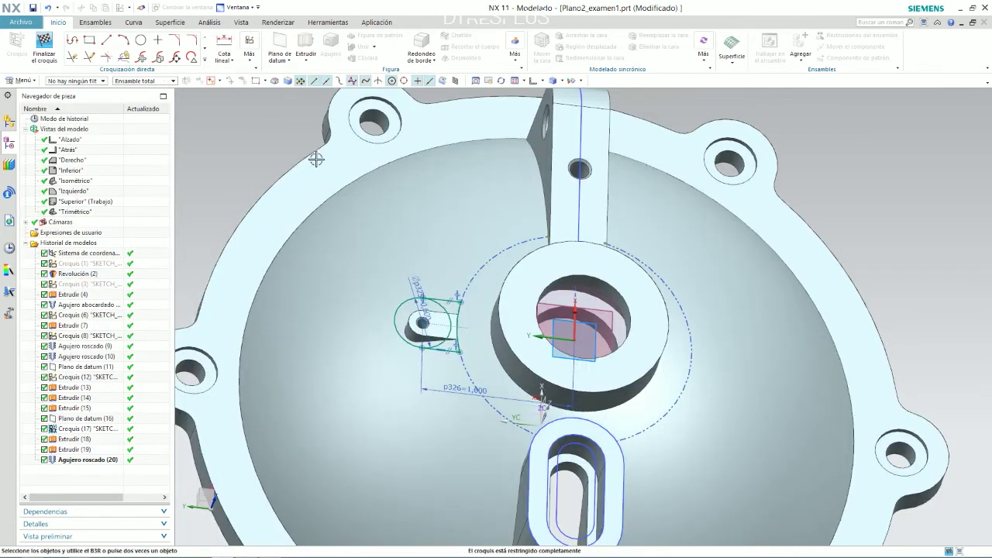
pyautogui.click(44, 48)
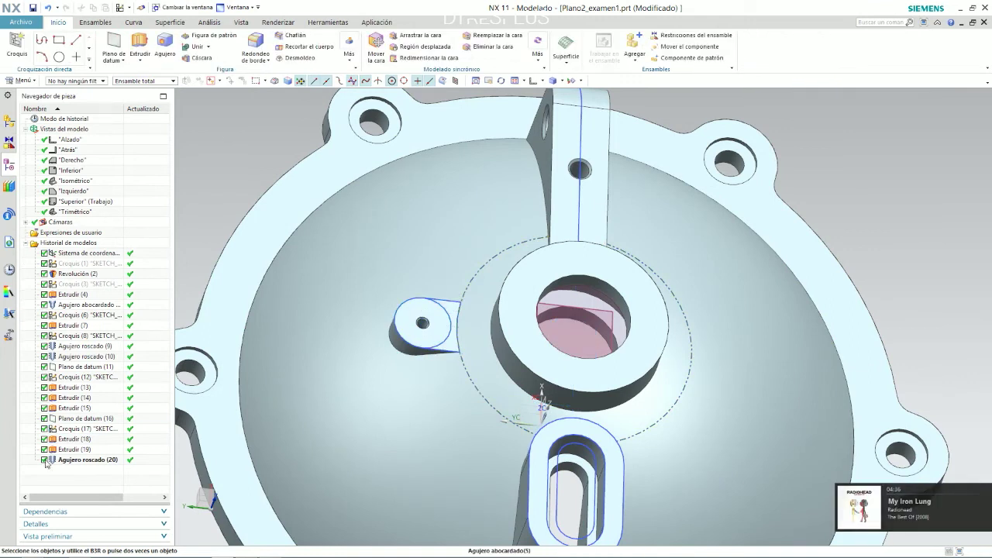
# Change the thread size of the small lug's threaded hole to 5/16-18
pyautogui.doubleClick(82, 459)
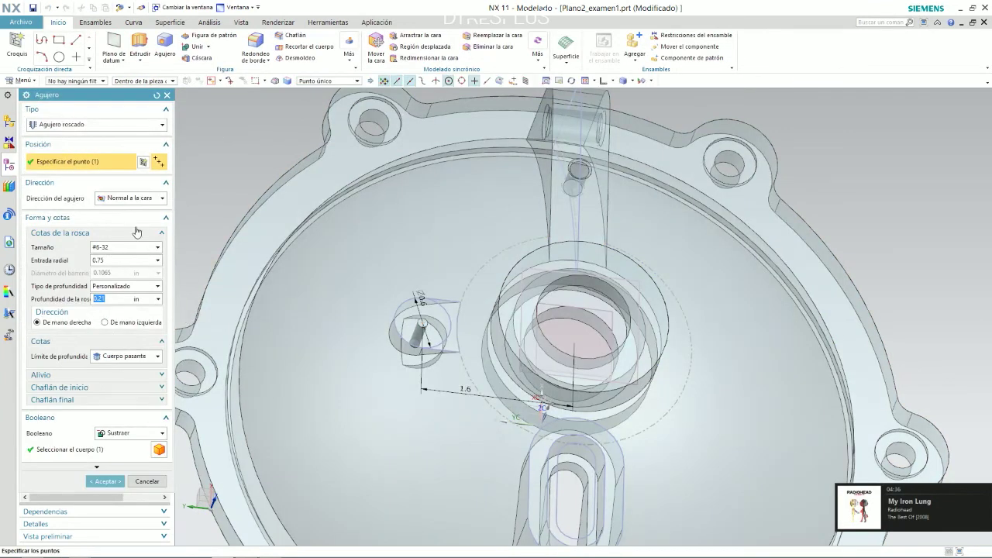
pyautogui.click(123, 247)
pyautogui.click(120, 287)
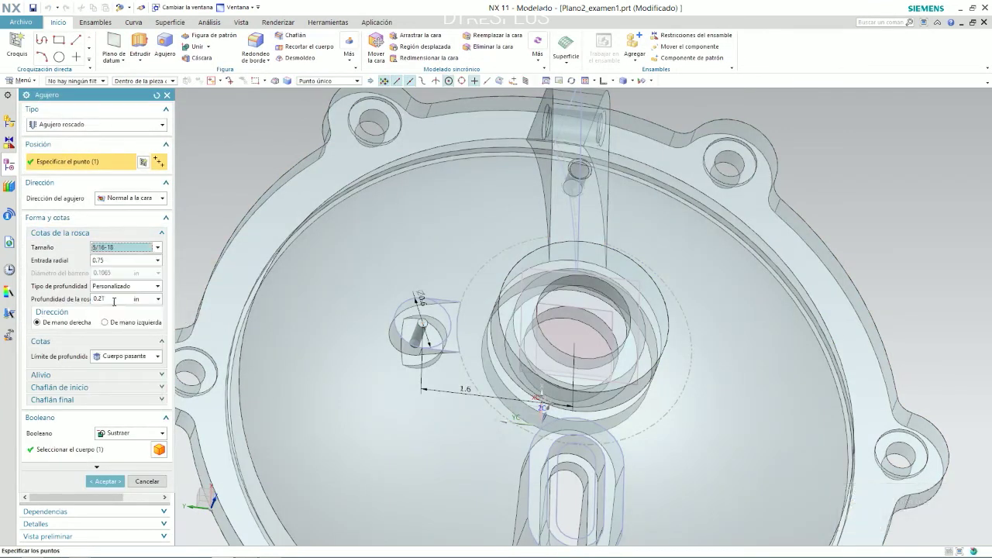
pyautogui.click(105, 481)
# Examine the small lug's extrusion limits and compare the model with the domed cover drawing
pyautogui.moveTo(315, 297); pyautogui.dragTo(396, 298, button='middle')
pyautogui.click(396, 298)
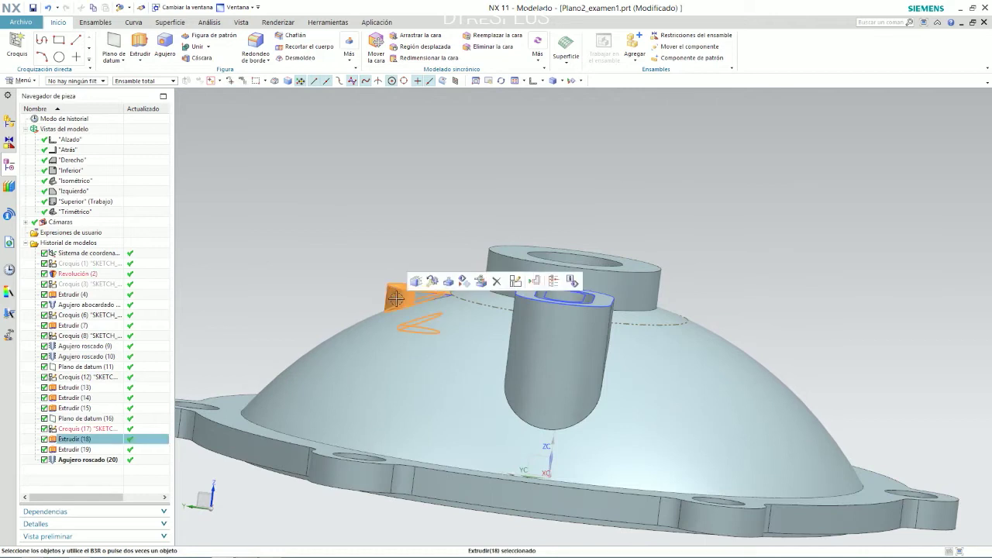
pyautogui.doubleClick(81, 443)
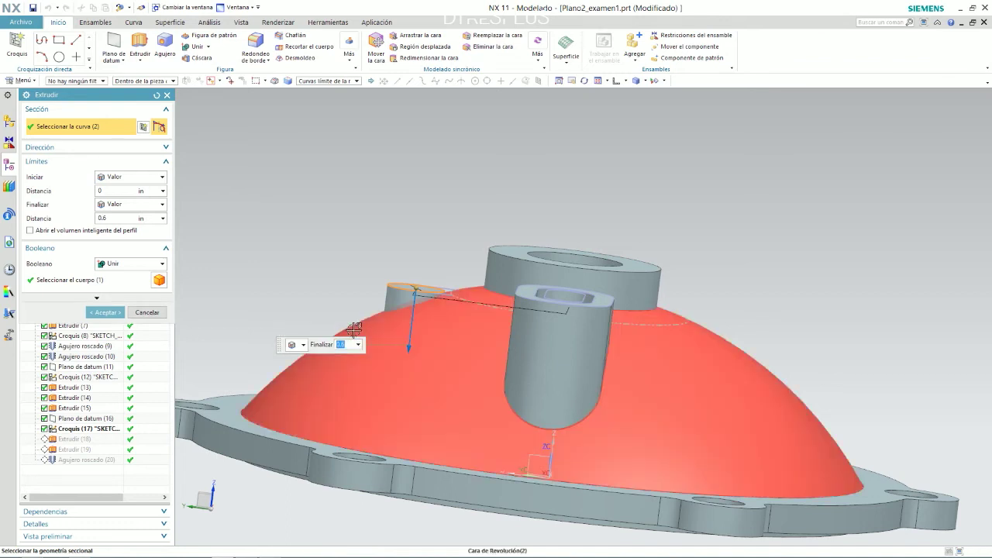
pyautogui.middleClick(360, 298)
pyautogui.moveTo(370, 282); pyautogui.dragTo(443, 255, button='middle')
pyautogui.moveTo(409, 299)
pyautogui.mouseDown(button='middle')
pyautogui.moveTo(438, 463)
pyautogui.moveTo(450, 425)
pyautogui.mouseUp(button='middle')
pyautogui.scroll(-3, 450, 425)
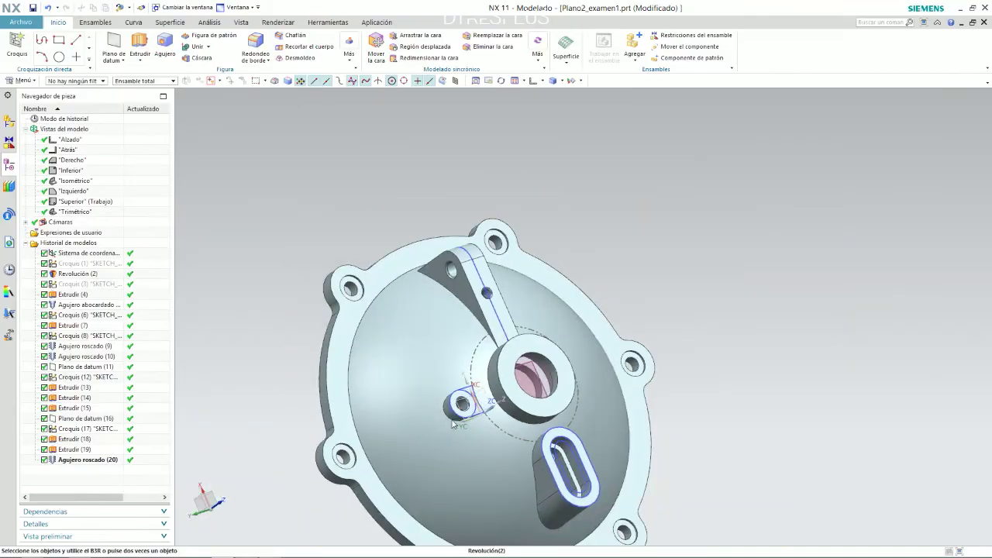
pyautogui.hotkey('alt', 'Tab')
pyautogui.hotkey('alt', 'Tab')
pyautogui.moveTo(450, 369)
pyautogui.mouseDown(button='middle')
pyautogui.moveTo(395, 365)
pyautogui.moveTo(416, 388)
pyautogui.moveTo(439, 379)
pyautogui.moveTo(436, 355)
pyautogui.moveTo(427, 372)
pyautogui.mouseUp(button='middle')
pyautogui.scroll(2, 431, 410)
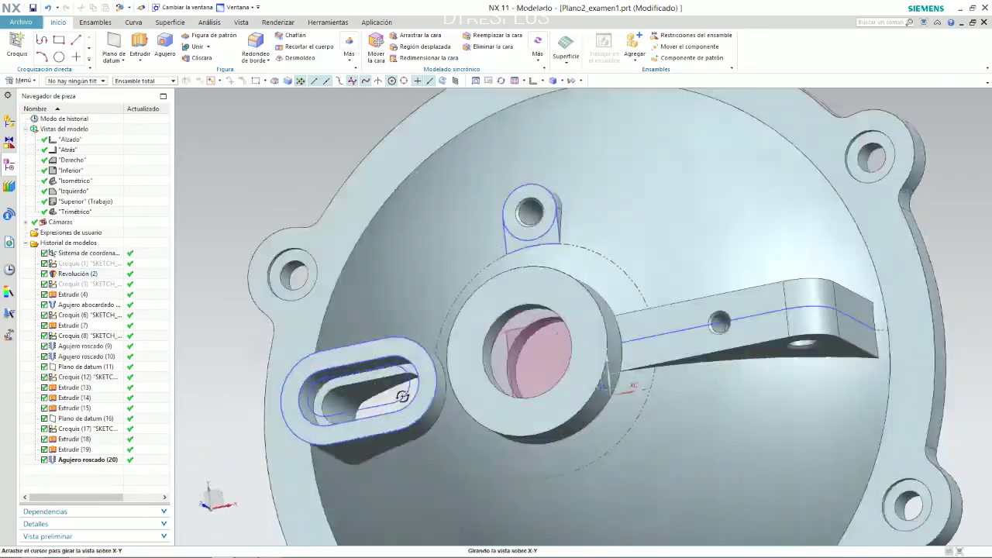
pyautogui.hotkey('alt', 'Tab')
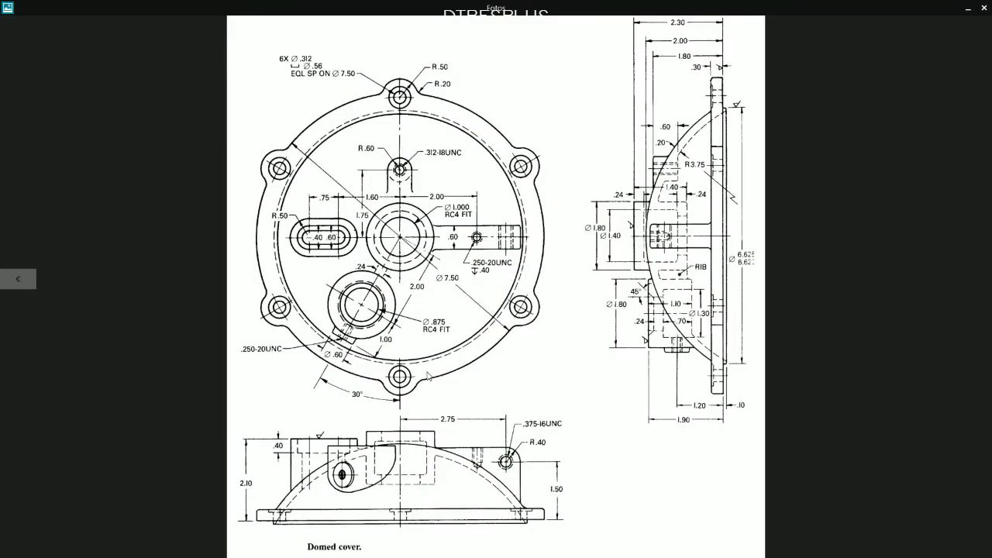
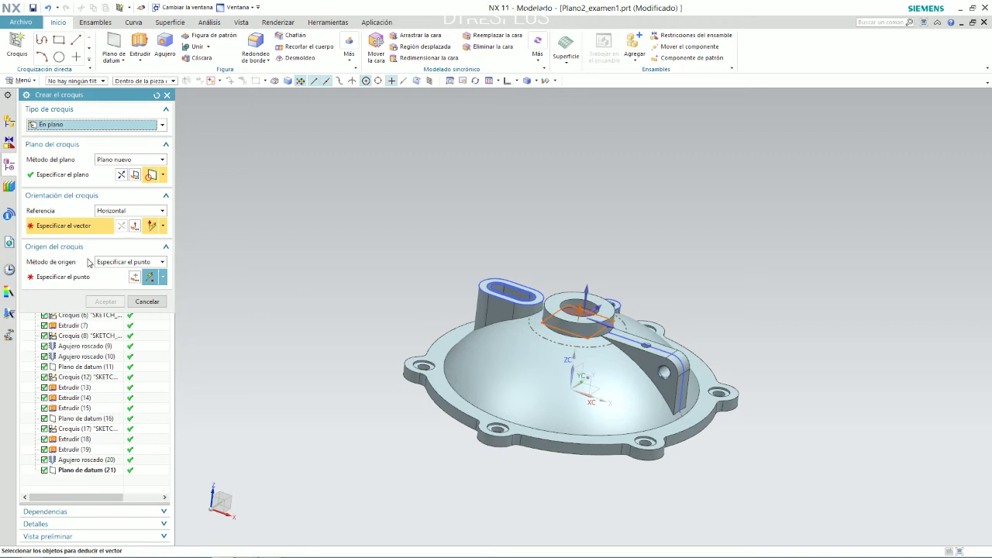
# Cancel the new sketch and delete the last datum plane from the model history
pyautogui.click(147, 301)
pyautogui.click(87, 470)
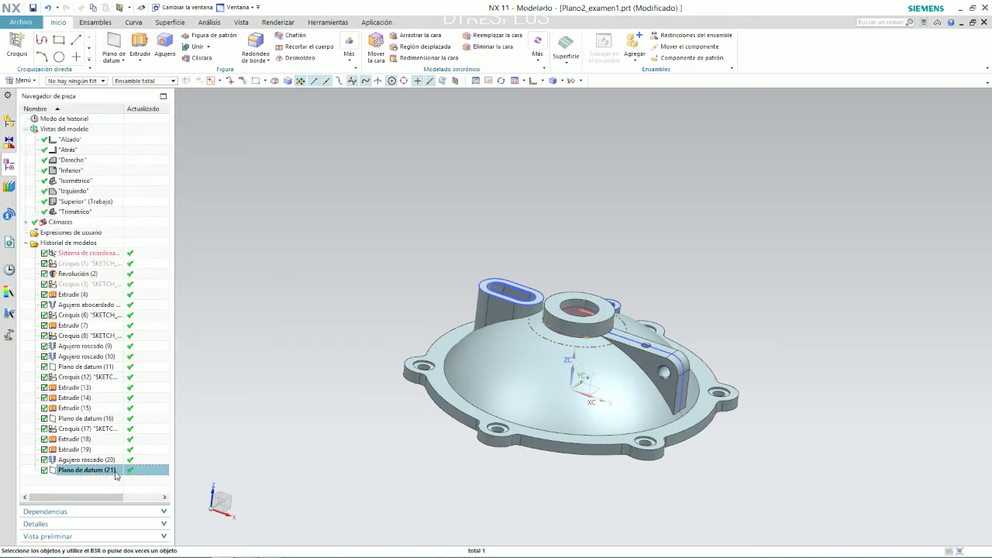
pyautogui.press('Escape')
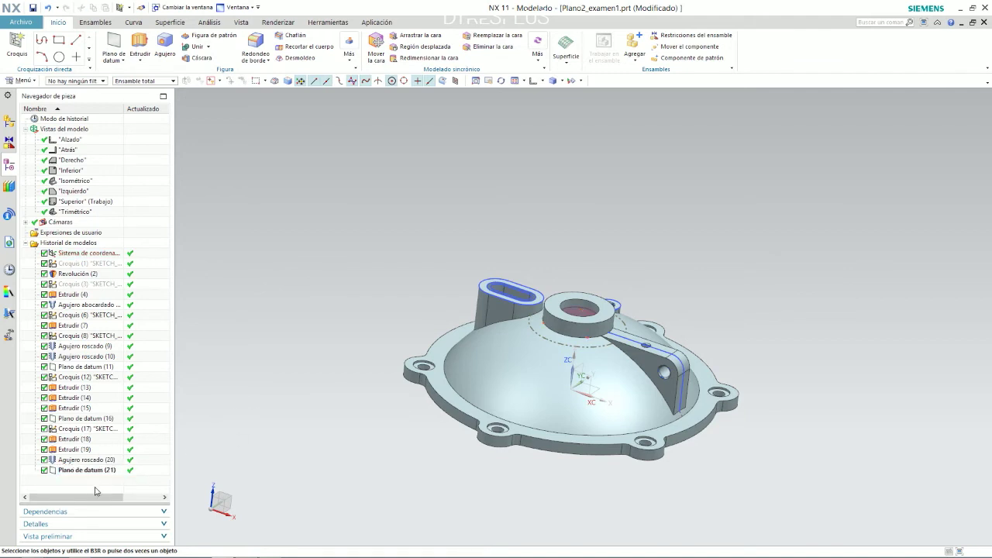
pyautogui.click(88, 470)
pyautogui.press('Delete')
# Create a datum plane offset 1.9 in from the XY plane
pyautogui.moveTo(399, 234); pyautogui.dragTo(399, 271, button='middle')
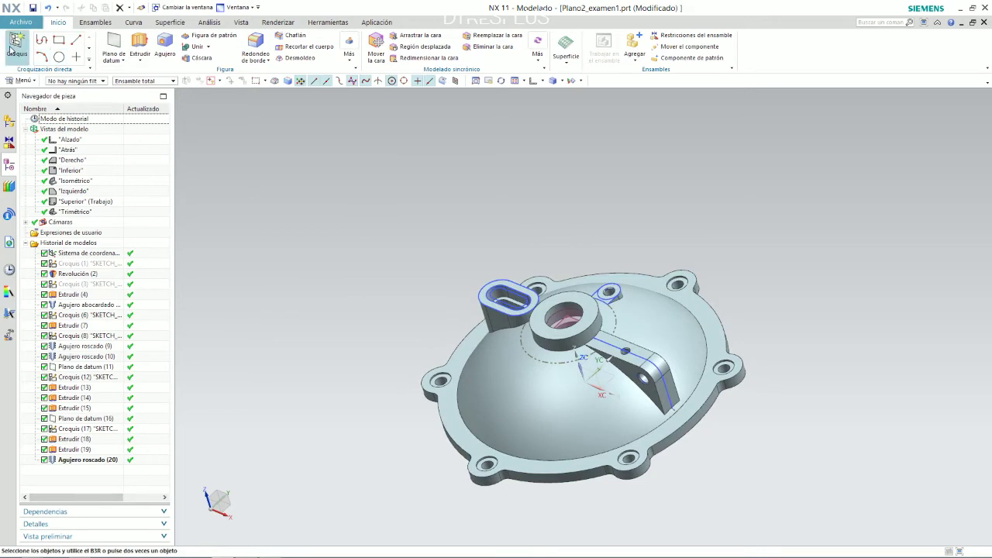
pyautogui.click(113, 47)
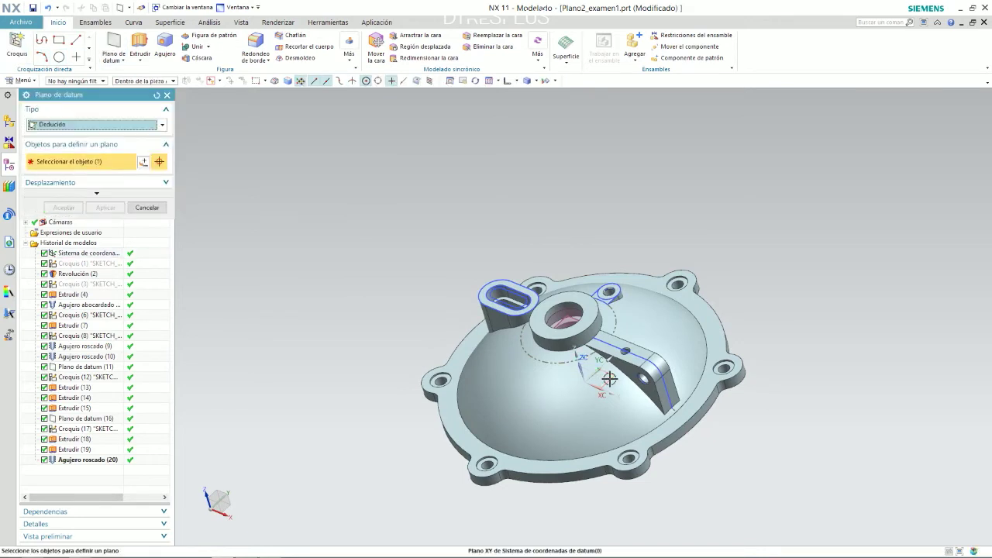
pyautogui.click(609, 378)
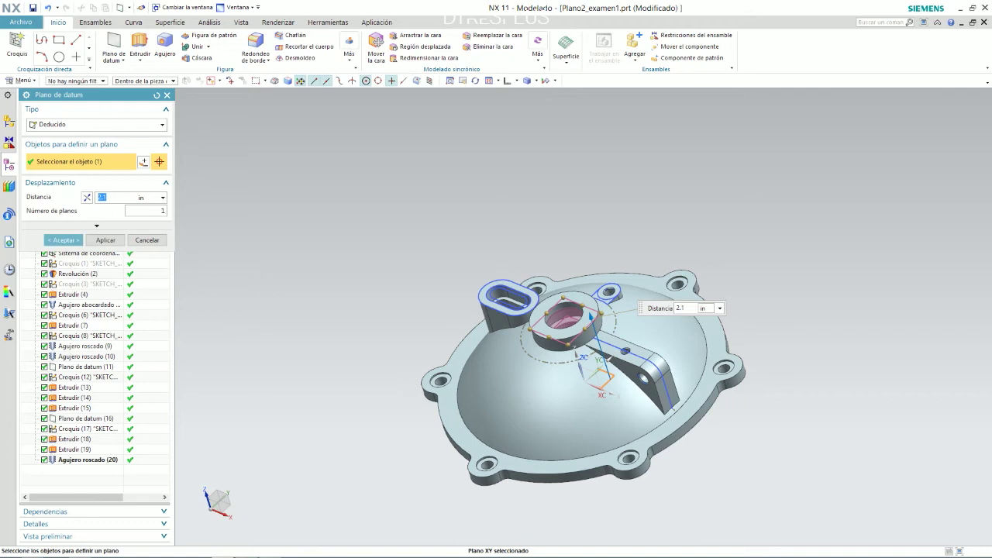
pyautogui.press('Return')
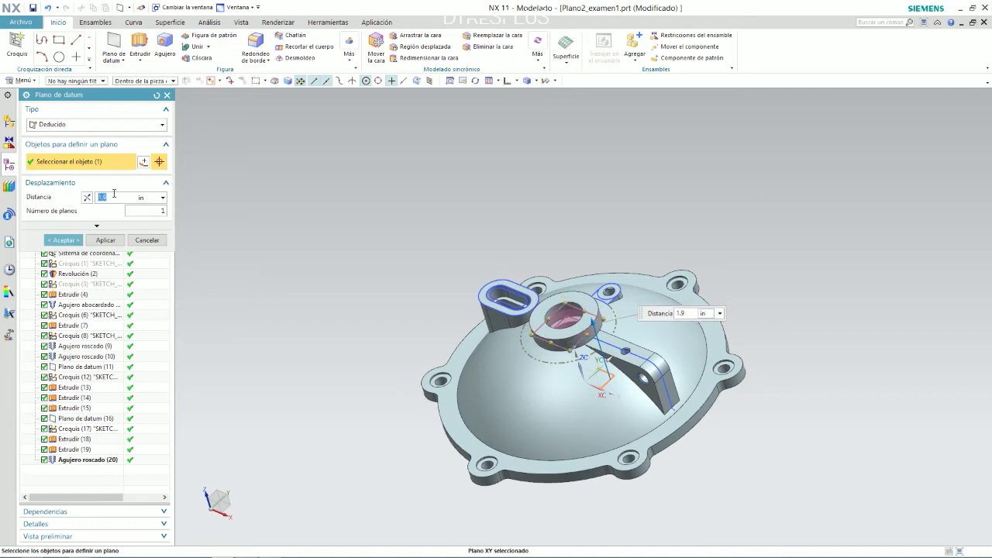
pyautogui.click(52, 241)
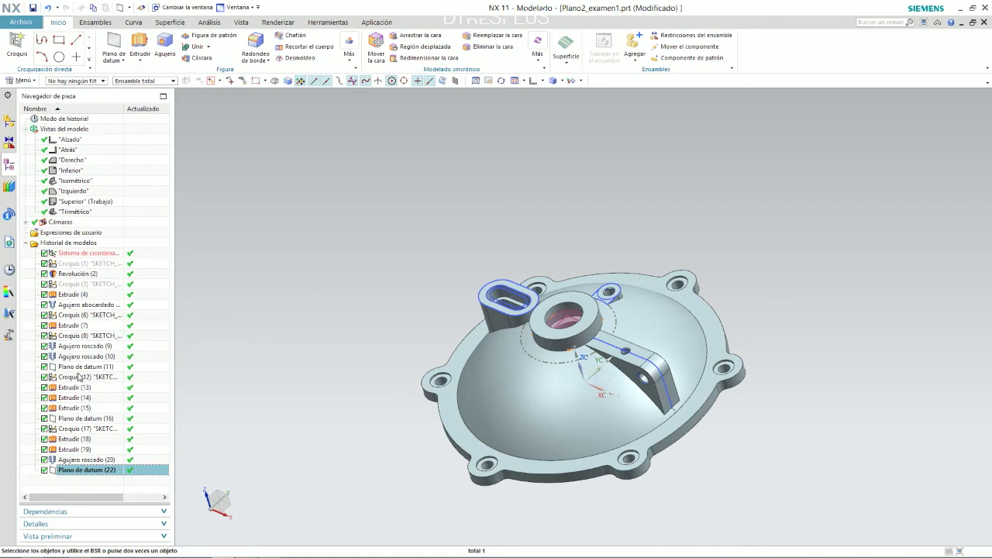
# Create a sketch on the new datum plane with a horizontal reference vector, using the work part origin
pyautogui.click(17, 47)
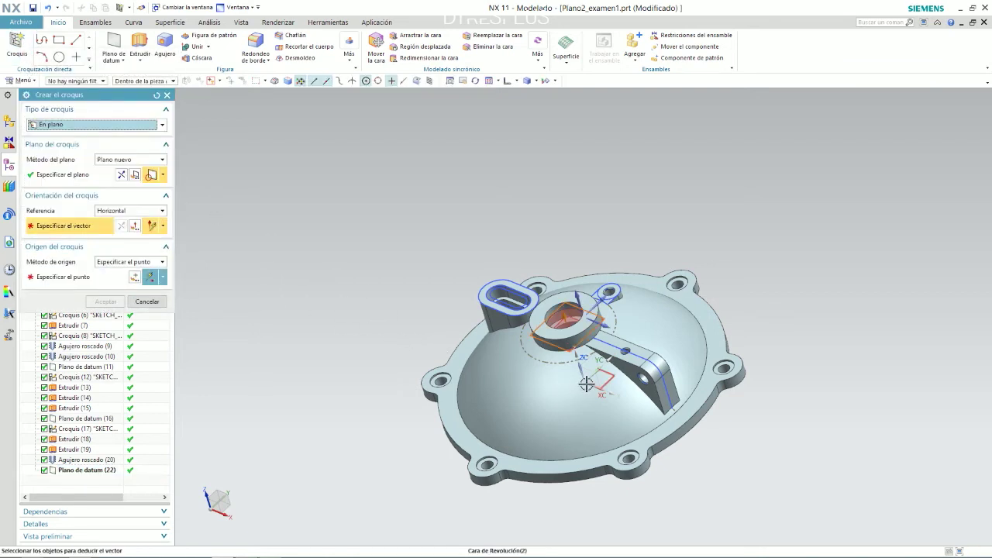
pyautogui.click(603, 295)
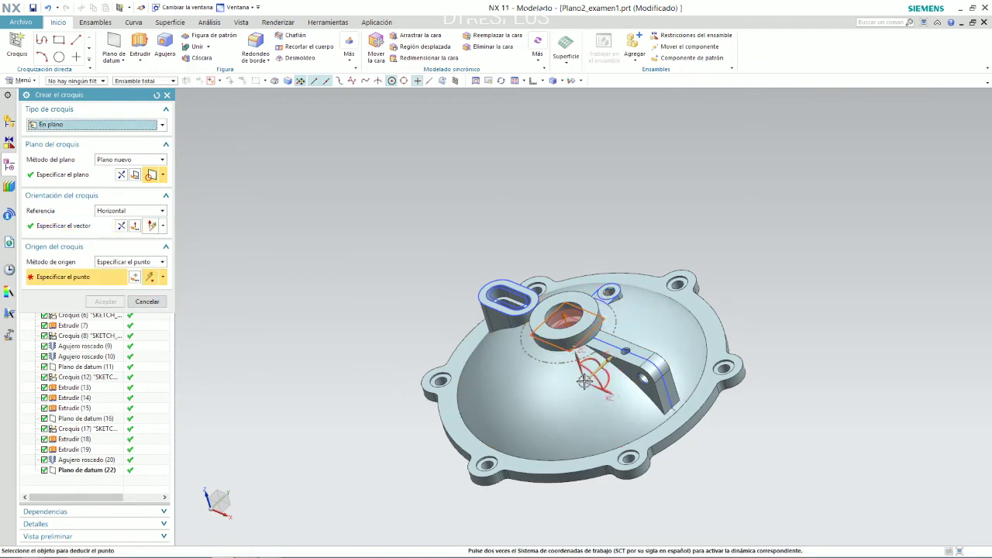
pyautogui.moveTo(594, 356); pyautogui.dragTo(375, 341, button='middle')
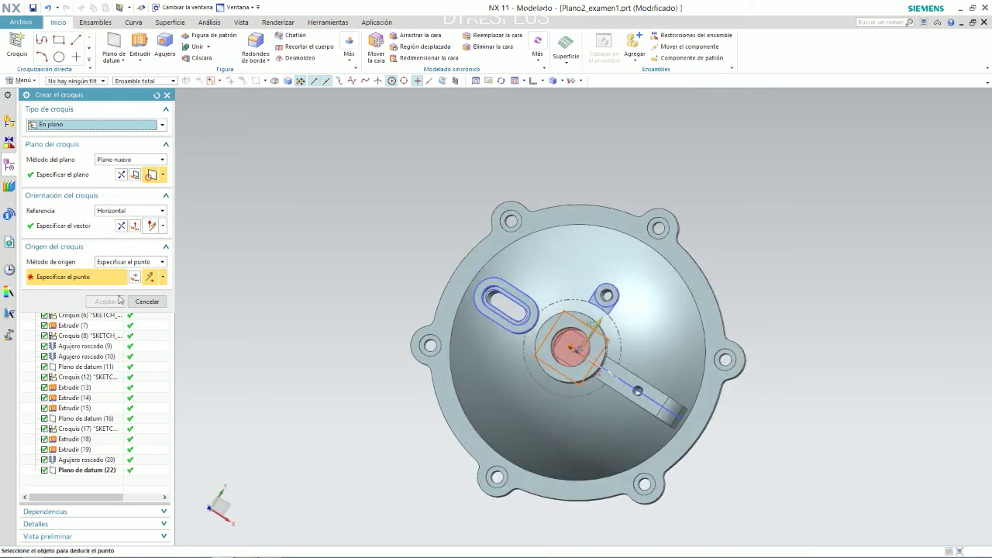
pyautogui.click(128, 264)
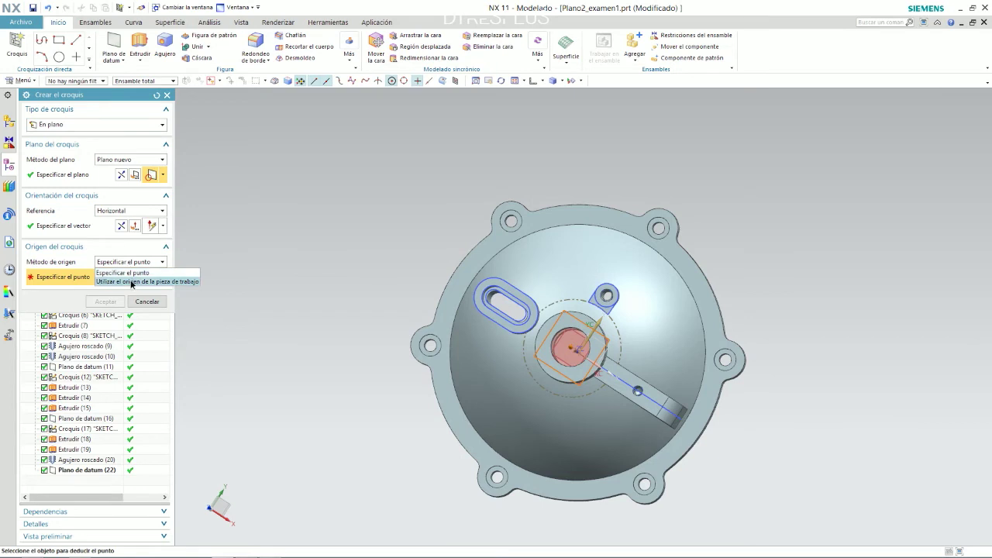
pyautogui.click(132, 281)
pyautogui.click(105, 284)
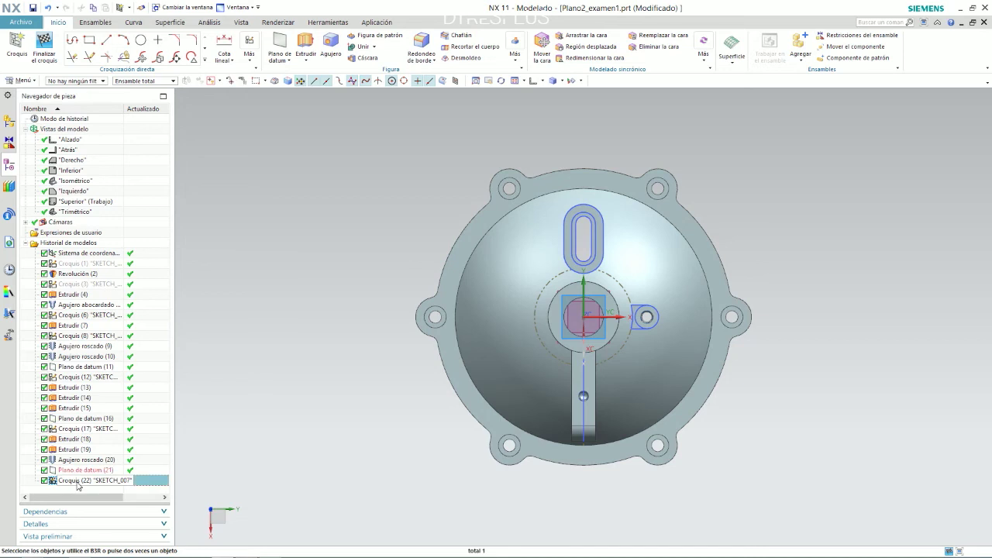
pyautogui.click(77, 480)
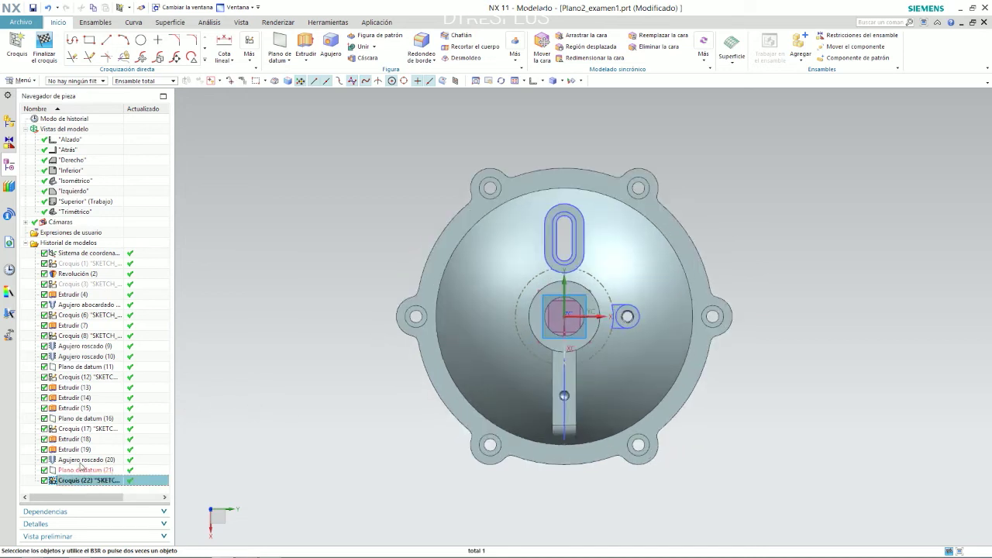
pyautogui.rightClick(78, 480)
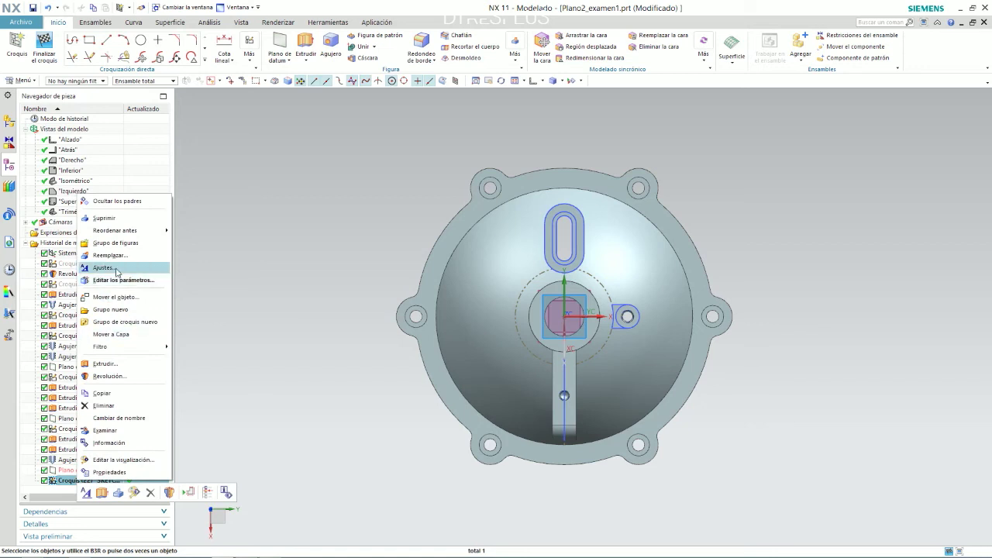
pyautogui.click(123, 280)
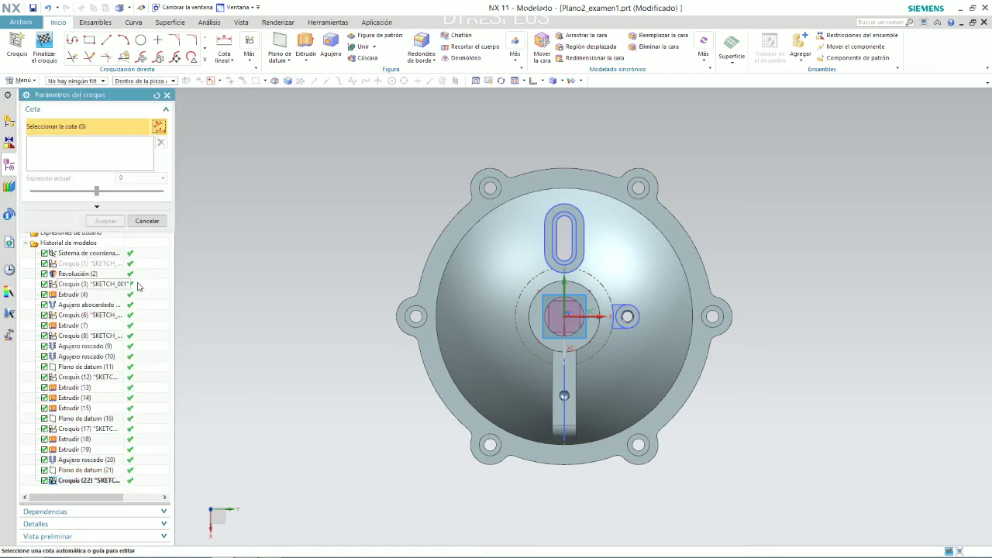
pyautogui.click(147, 220)
pyautogui.rightClick(81, 480)
pyautogui.click(56, 470)
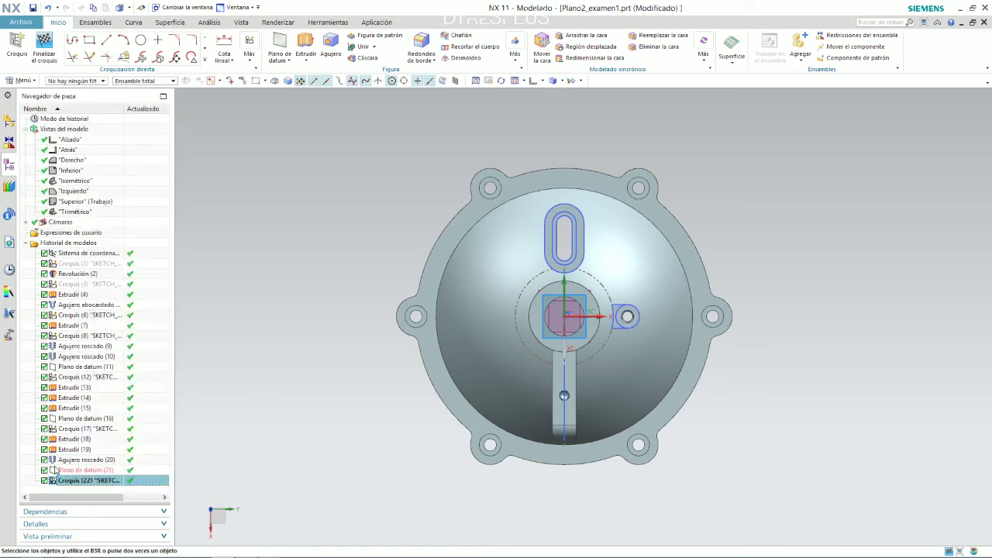
pyautogui.rightClick(56, 470)
pyautogui.press('Escape')
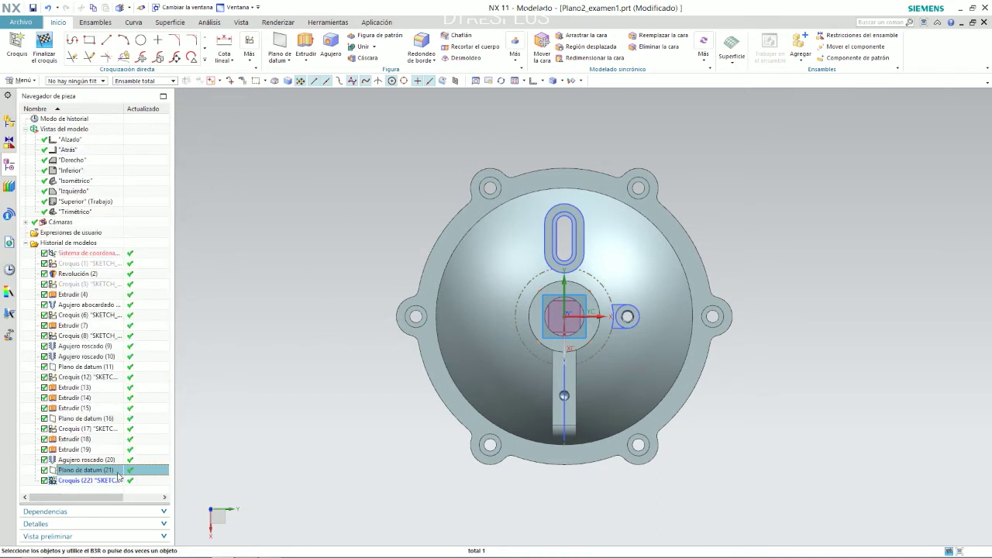
pyautogui.rightClick(84, 483)
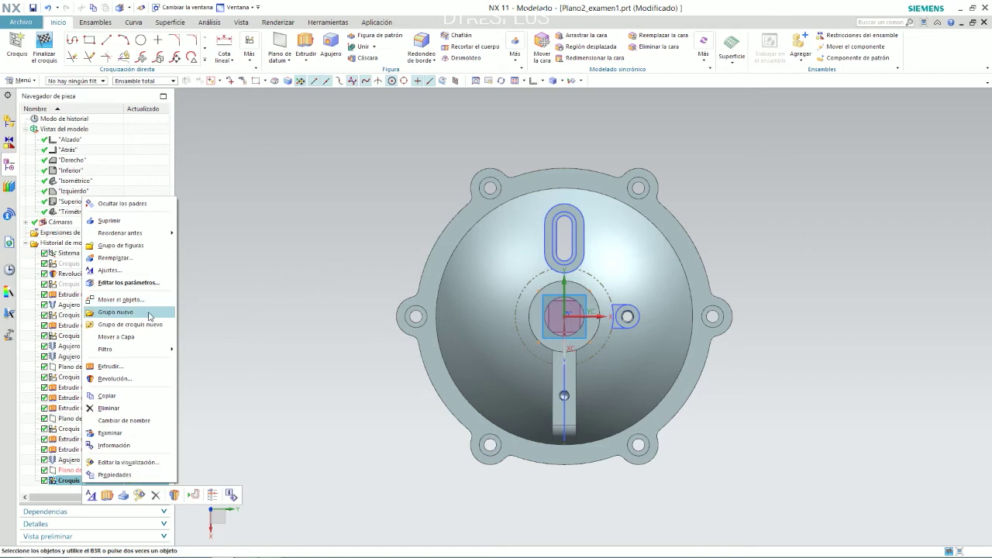
pyautogui.press('Escape')
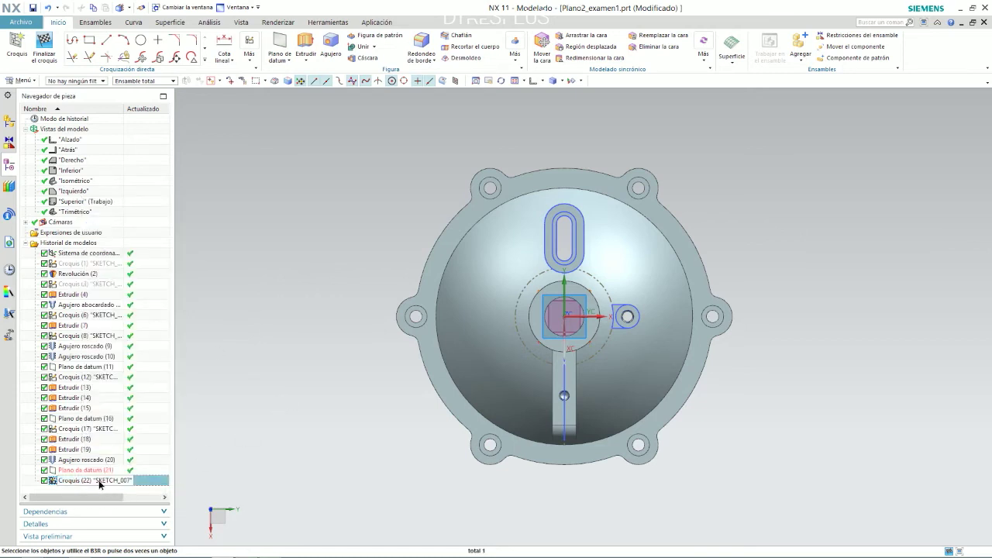
pyautogui.doubleClick(98, 480)
pyautogui.click(136, 220)
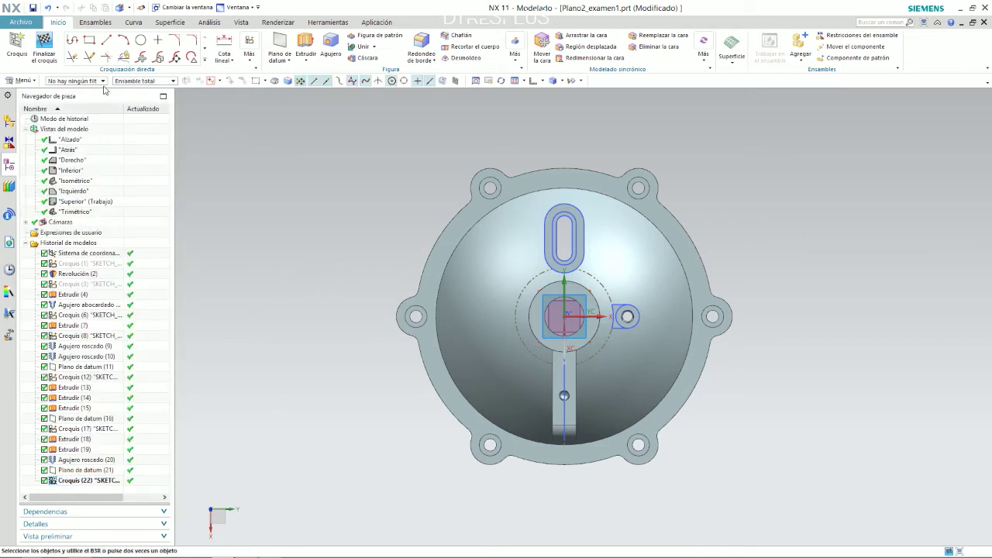
# Exit the newly created sketch and delete it from the model history
pyautogui.click(44, 48)
pyautogui.doubleClick(72, 481)
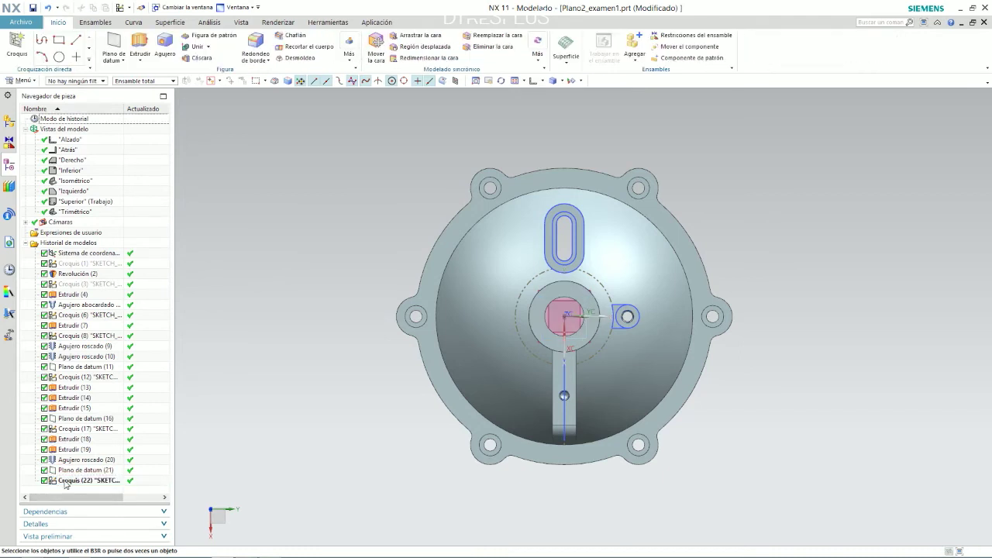
pyautogui.rightClick(67, 481)
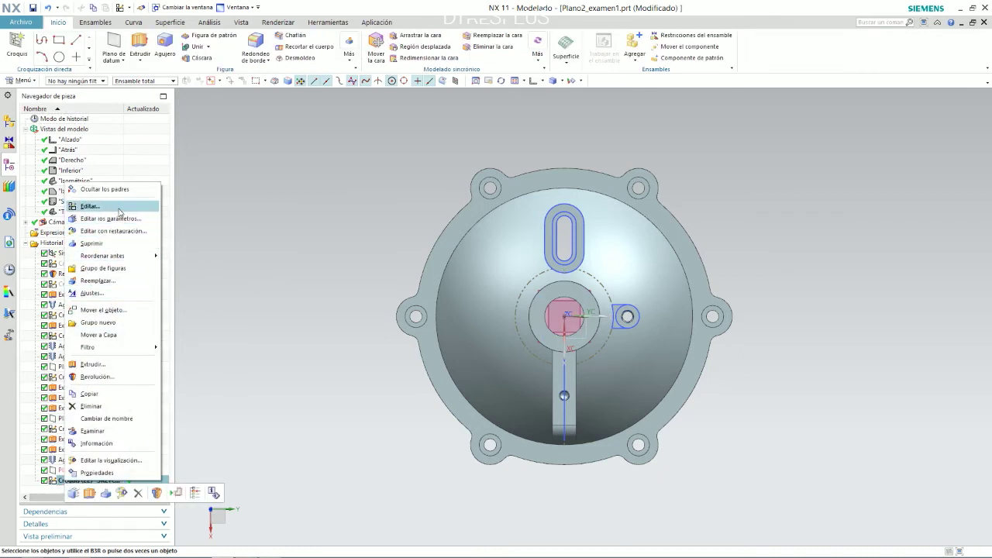
pyautogui.click(115, 220)
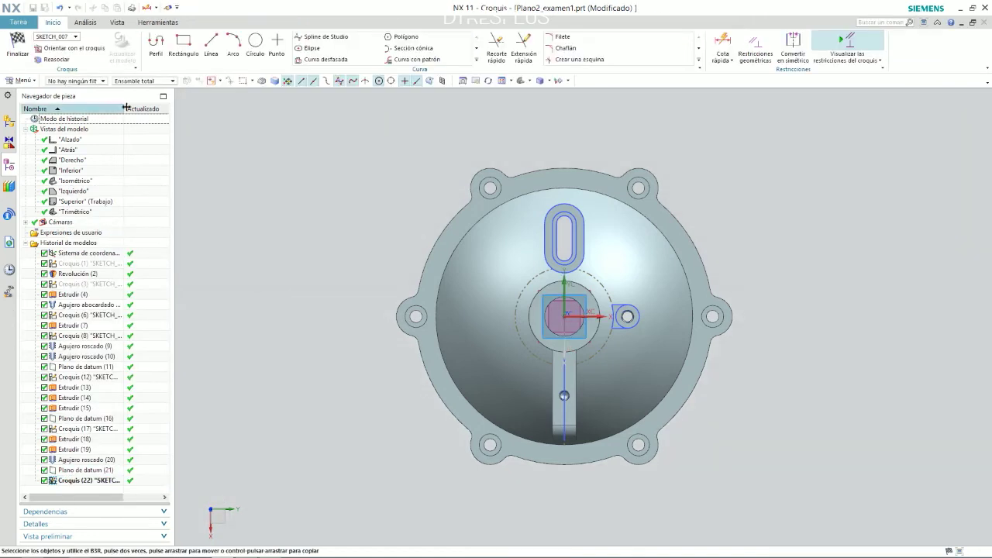
pyautogui.scroll(-5, 288, 266)
pyautogui.moveTo(312, 274)
pyautogui.mouseDown(button='middle')
pyautogui.moveTo(334, 230)
pyautogui.moveTo(335, 273)
pyautogui.moveTo(314, 259)
pyautogui.moveTo(324, 235)
pyautogui.moveTo(343, 237)
pyautogui.moveTo(333, 188)
pyautogui.moveTo(324, 262)
pyautogui.mouseUp(button='middle')
pyautogui.click(17, 45)
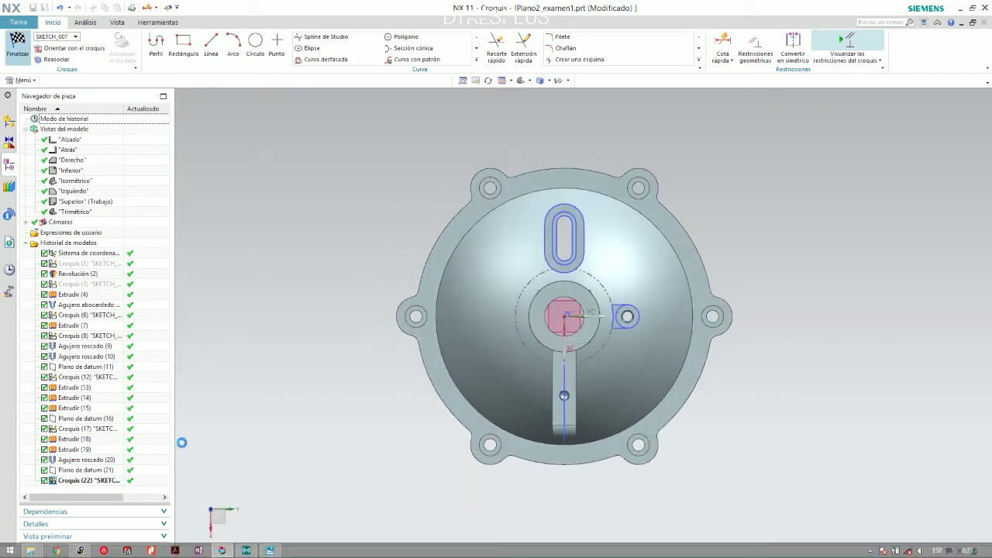
pyautogui.click(78, 484)
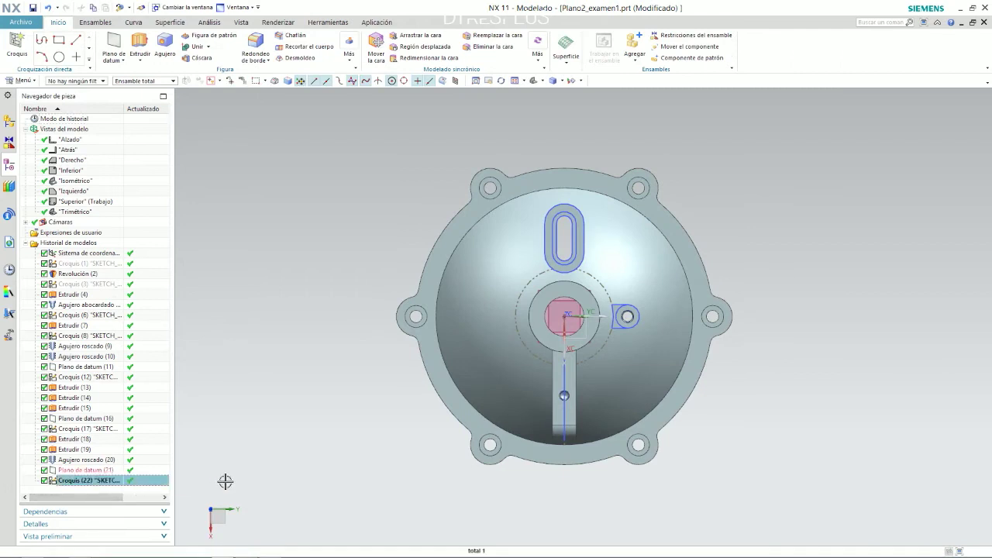
pyautogui.press('Delete')
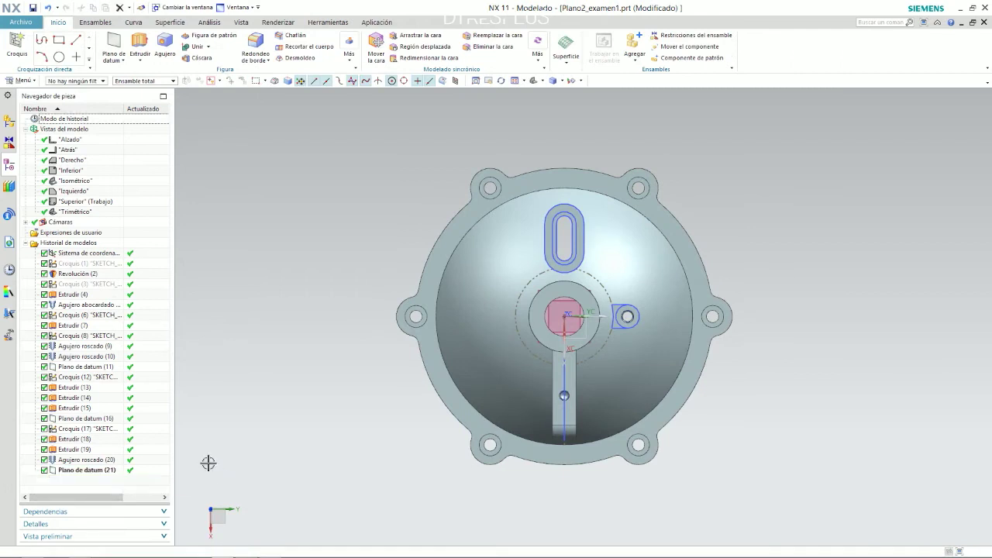
# Create a sketch on the last datum plane with the X axis as horizontal reference, using the work part origin
pyautogui.click(79, 470)
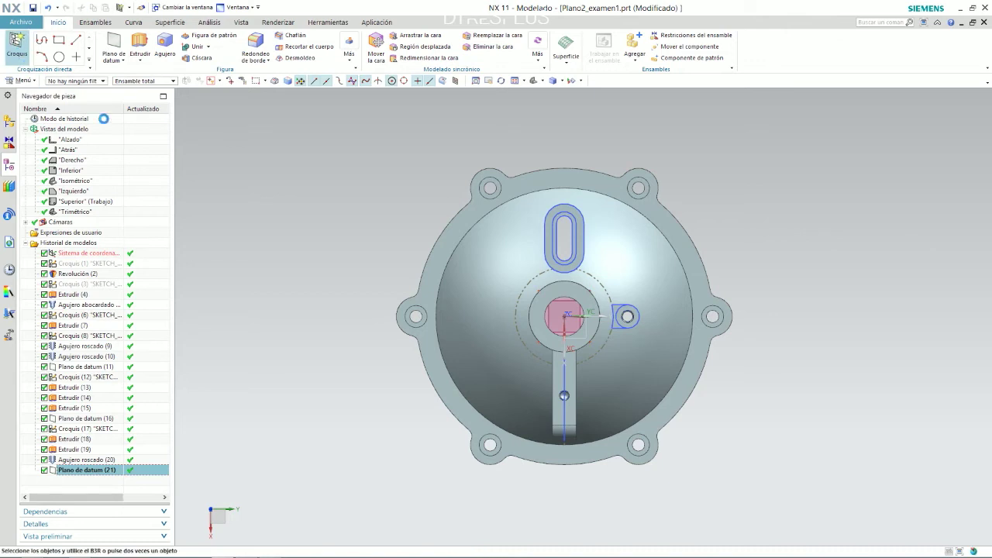
pyautogui.click(17, 45)
pyautogui.moveTo(321, 287); pyautogui.dragTo(334, 271, button='middle')
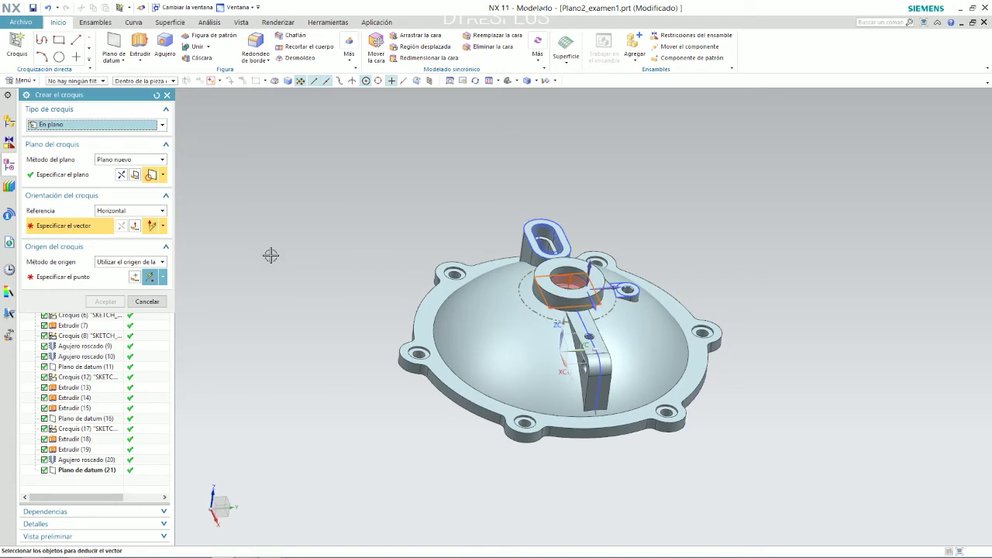
pyautogui.click(595, 306)
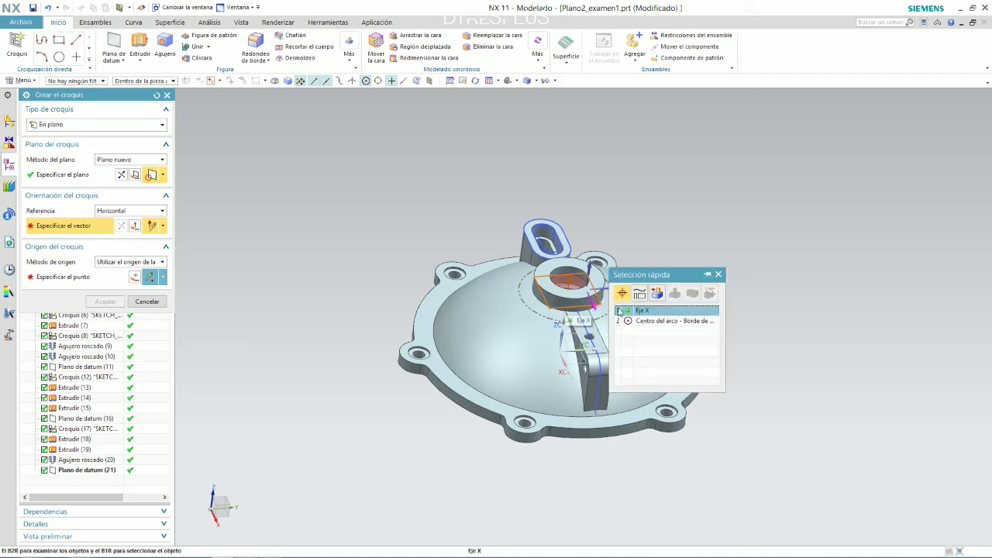
pyautogui.click(654, 311)
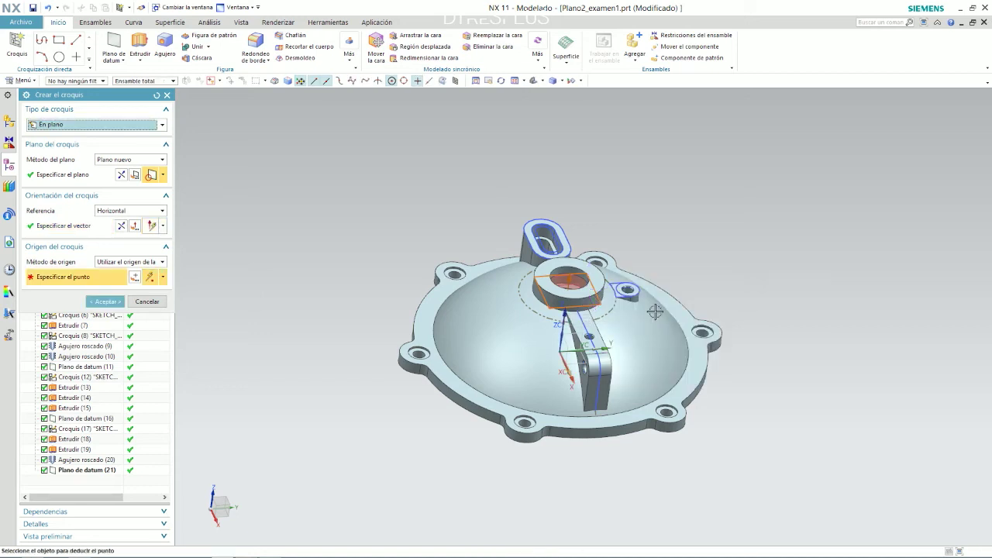
pyautogui.click(142, 264)
pyautogui.click(165, 281)
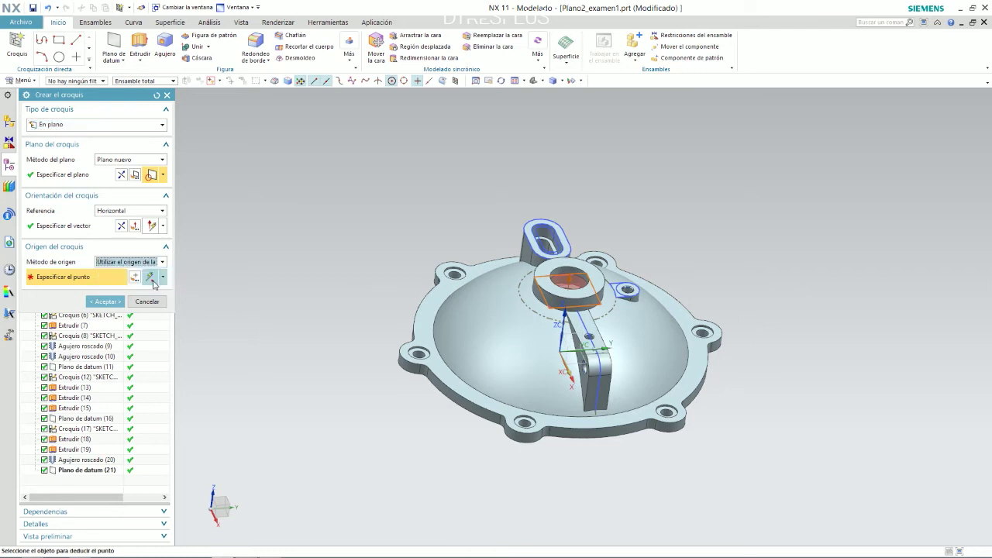
pyautogui.click(106, 302)
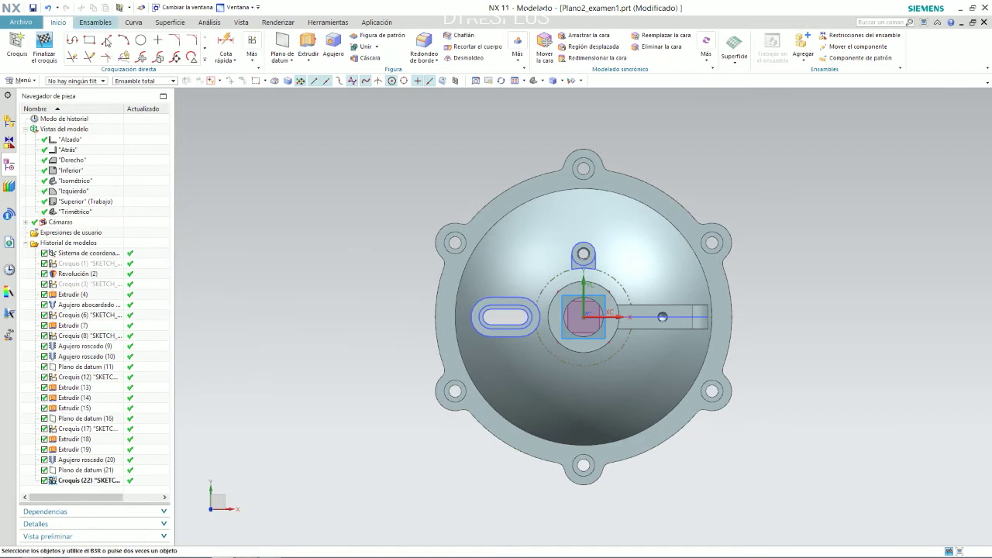
# Draw a circle outside the cover, below and left of the slotted boss, and set its diameter to 1.8 in
pyautogui.click(141, 40)
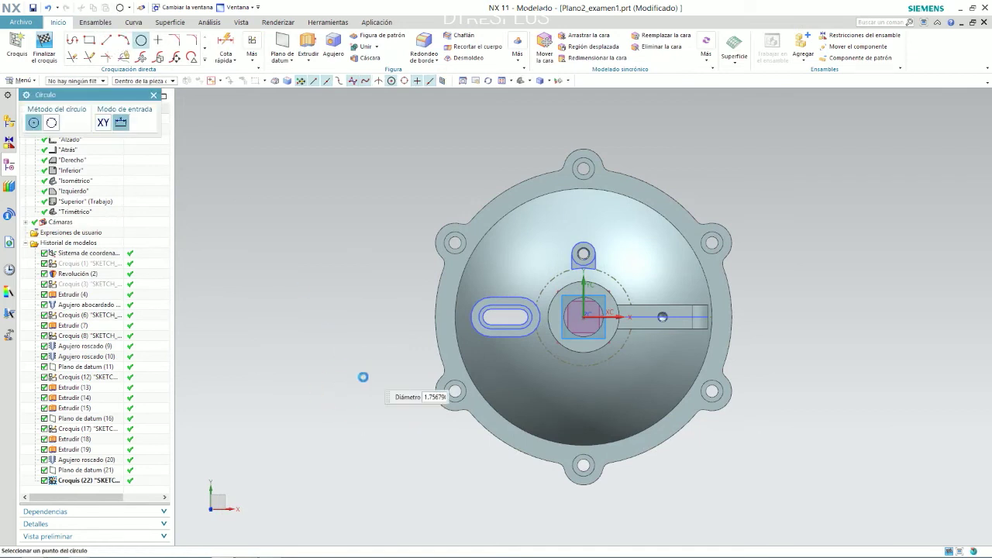
pyautogui.hotkey('alt', 'Tab')
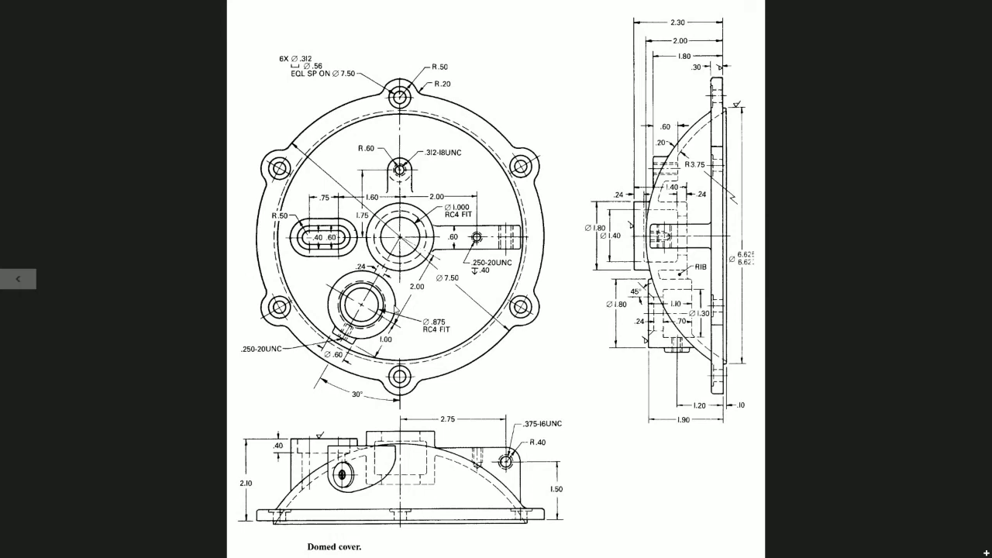
pyautogui.hotkey('alt', 'Tab')
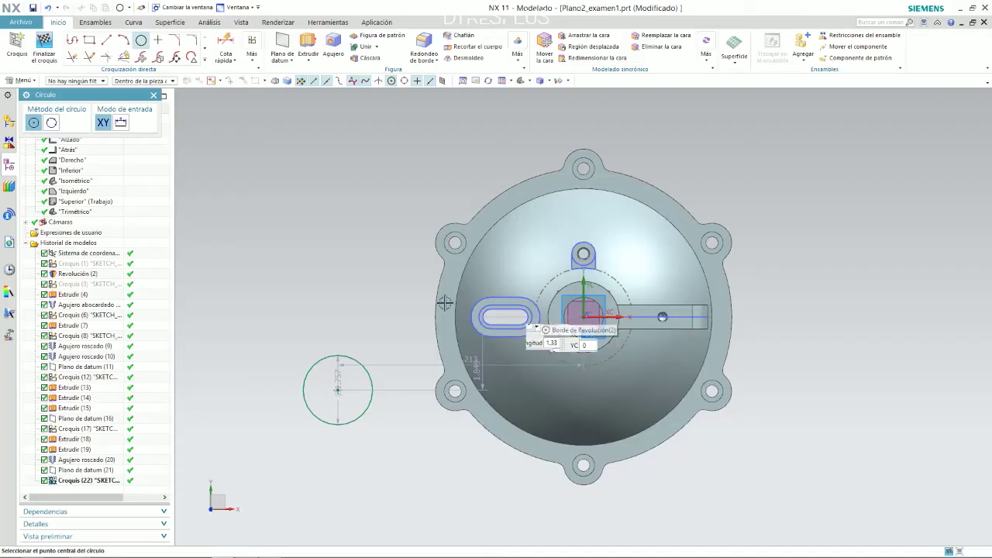
pyautogui.press('Escape')
pyautogui.moveTo(333, 380); pyautogui.dragTo(293, 338)
pyautogui.doubleClick(293, 338)
pyautogui.write('1.8')
pyautogui.press('Return')
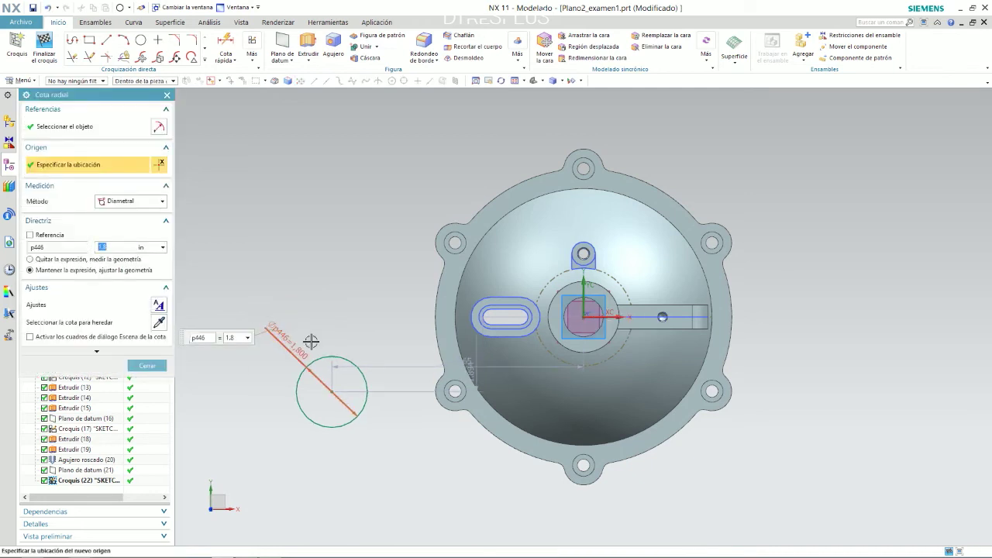
pyautogui.middleClick(306, 341)
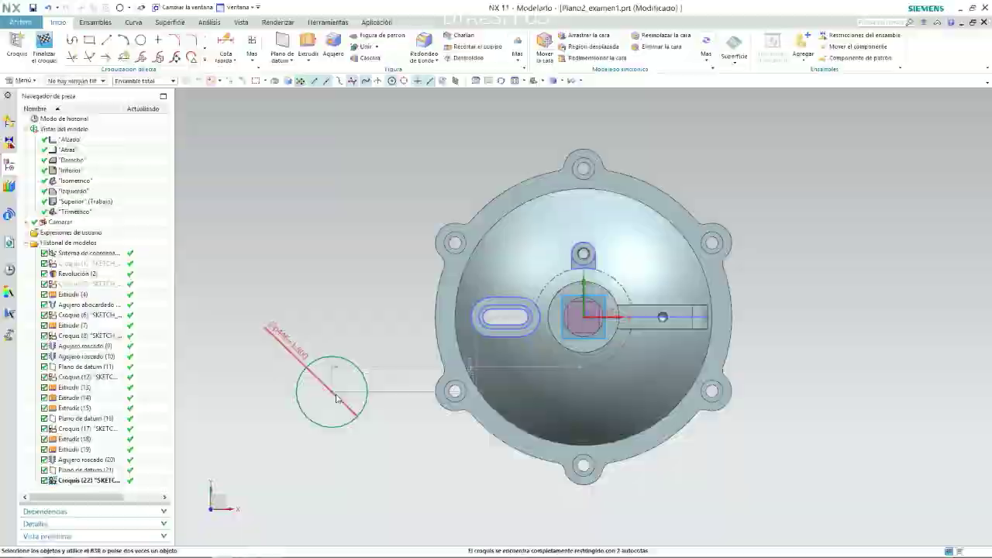
# Sketch a slanted line about 4.8 in long from the sketch origin down to the left, past the cover's edge
pyautogui.hotkey('alt', 'Tab')
pyautogui.hotkey('alt', 'Tab')
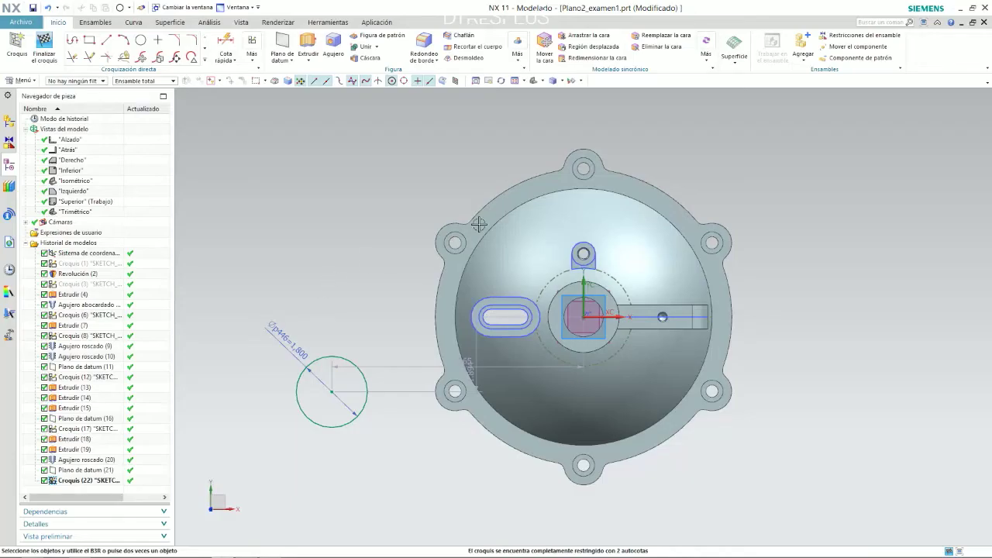
pyautogui.click(106, 39)
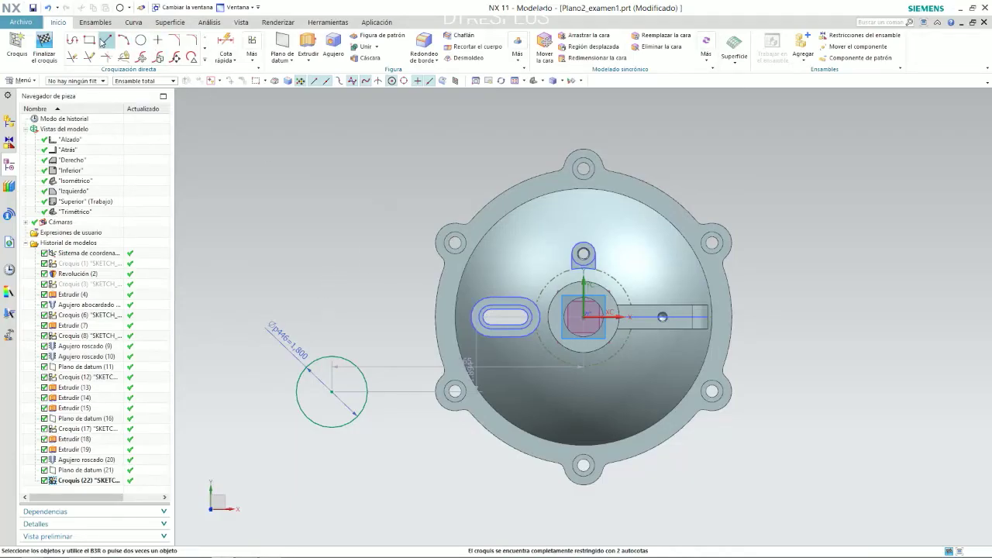
pyautogui.click(581, 316)
pyautogui.click(461, 462)
pyautogui.press('Escape')
pyautogui.click(471, 451)
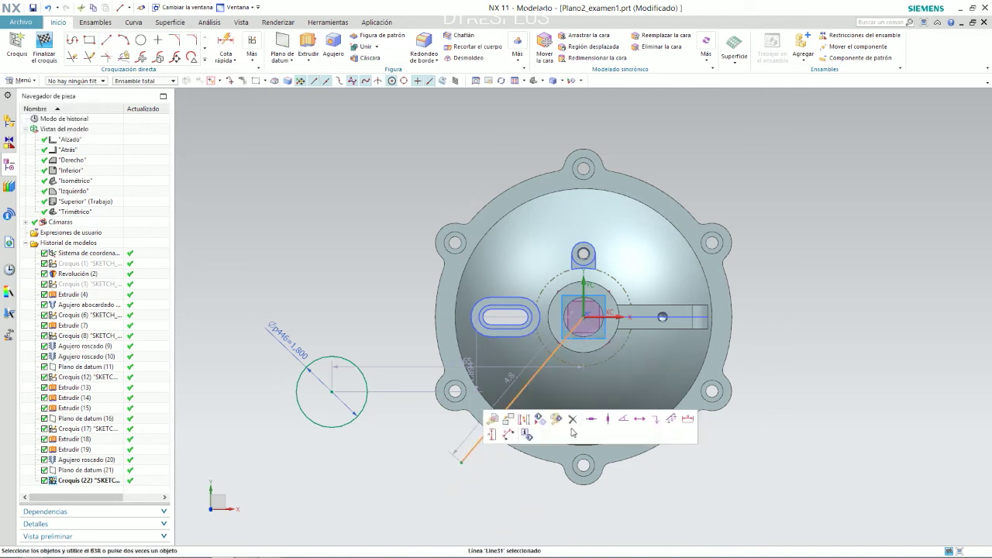
pyautogui.click(510, 418)
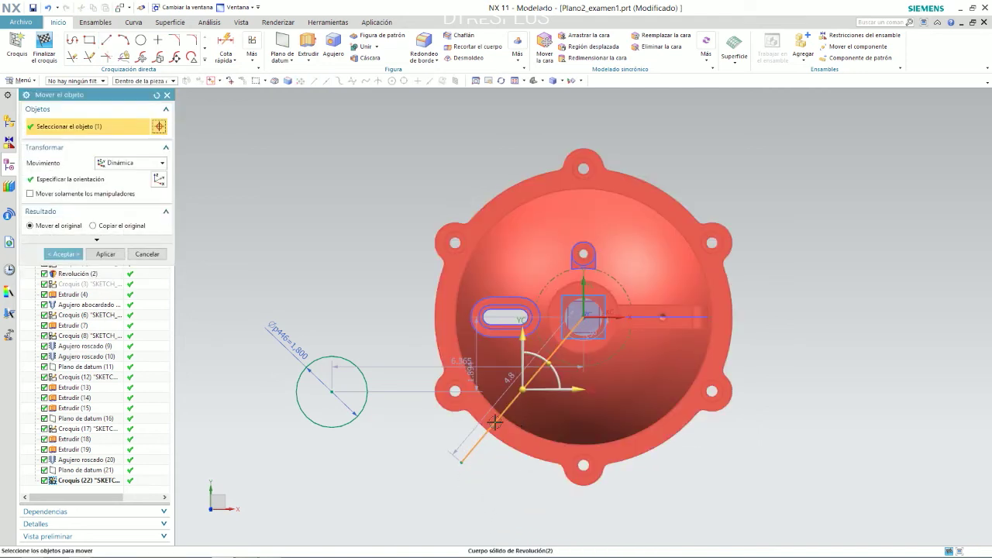
pyautogui.click(146, 253)
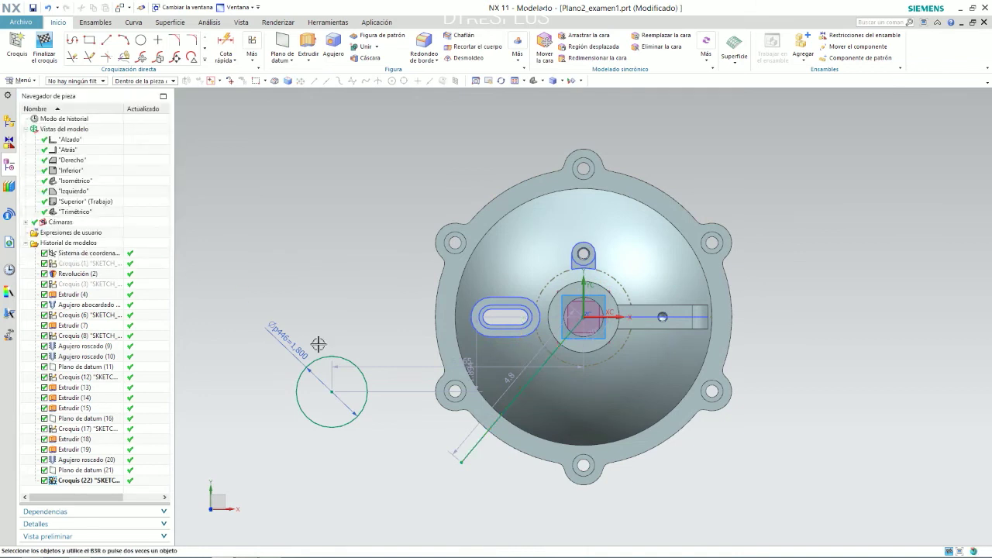
# Convert the slanted line to a reference line and attach its free end to the circle's centre
pyautogui.click(474, 448)
pyautogui.press('Escape')
pyautogui.moveTo(463, 463); pyautogui.dragTo(333, 391)
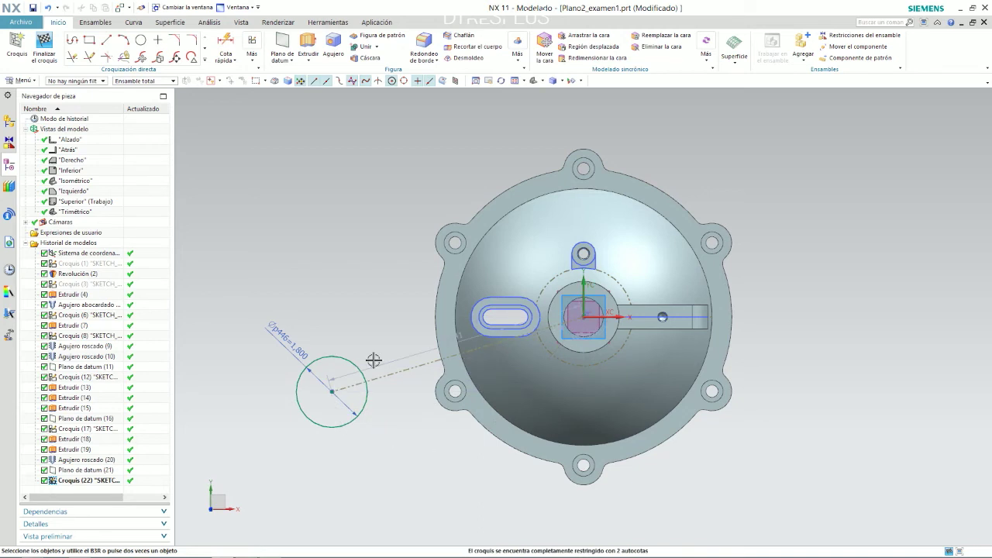
# Dimension the angle between the reference line and the Y axis of the datum coordinate system and set it to 30°
pyautogui.click(224, 45)
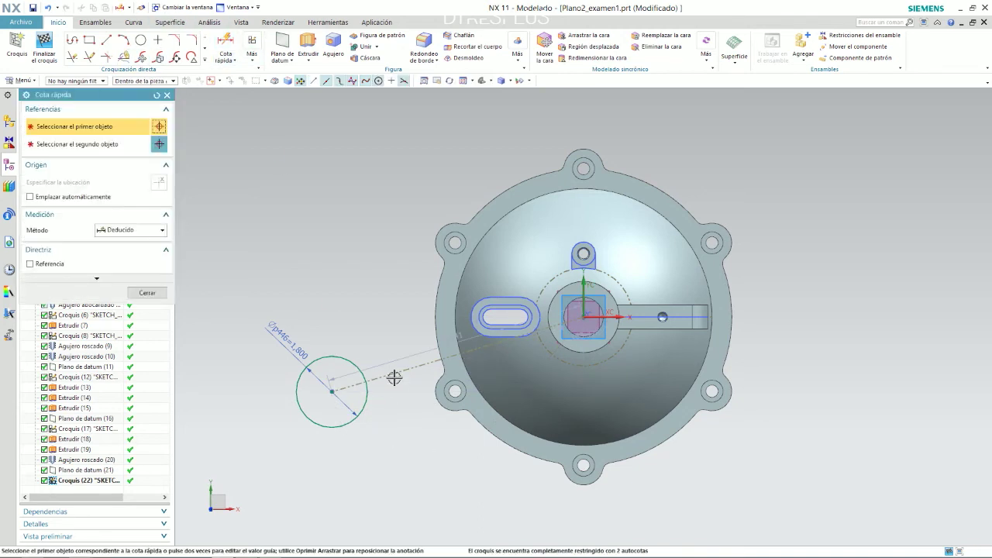
pyautogui.click(331, 392)
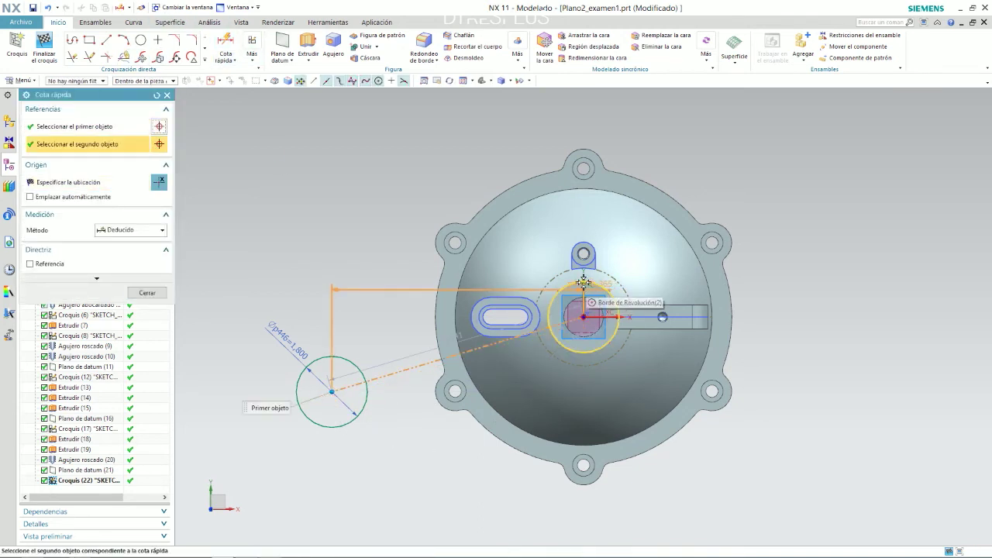
pyautogui.scroll(3, 582, 281)
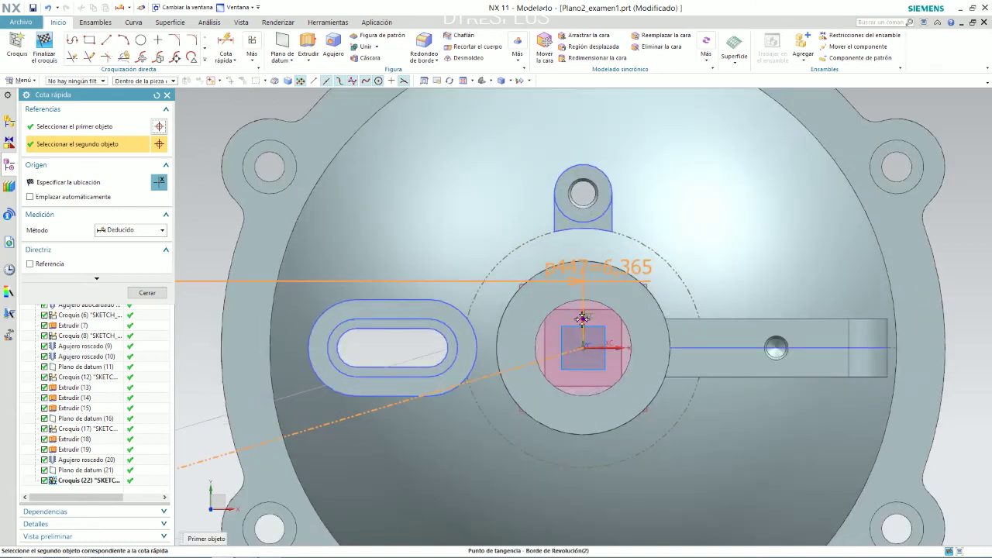
pyautogui.scroll(2, 583, 317)
pyautogui.rightClick(583, 320)
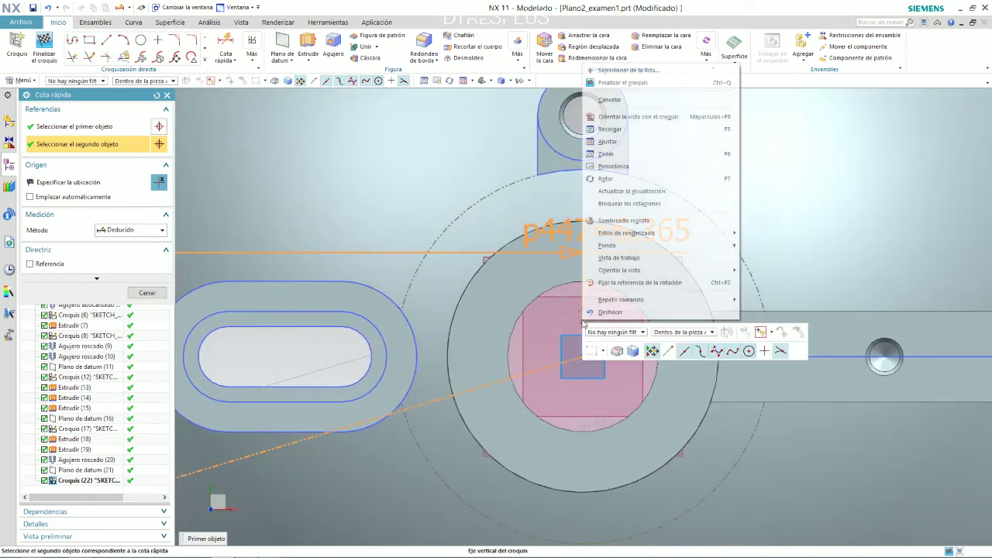
pyautogui.click(628, 70)
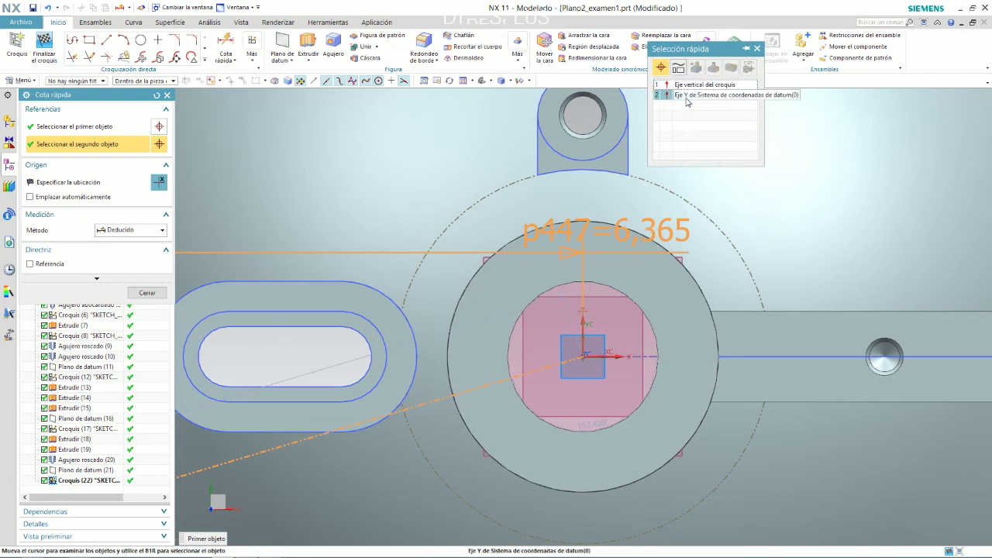
pyautogui.click(686, 95)
pyautogui.scroll(-5, 496, 496)
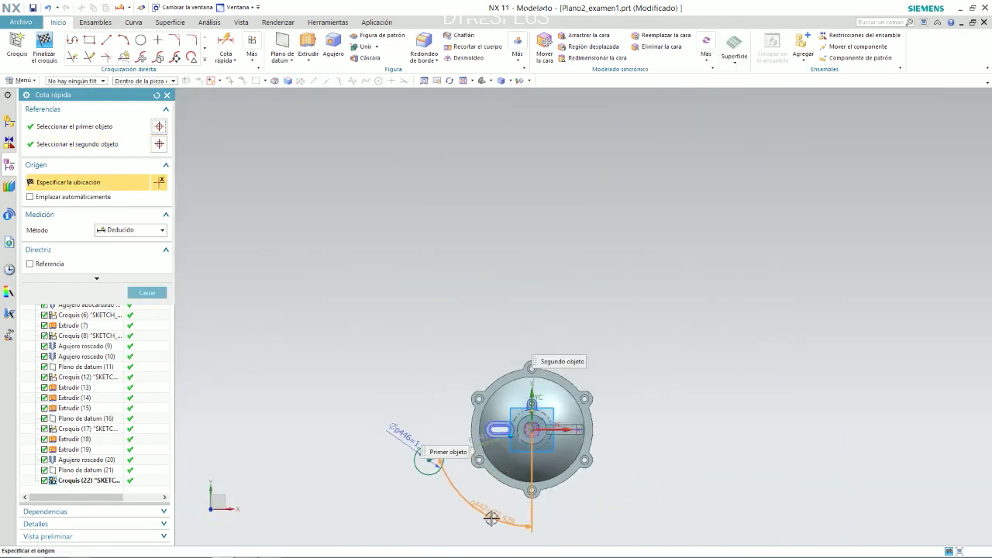
pyautogui.click(491, 517)
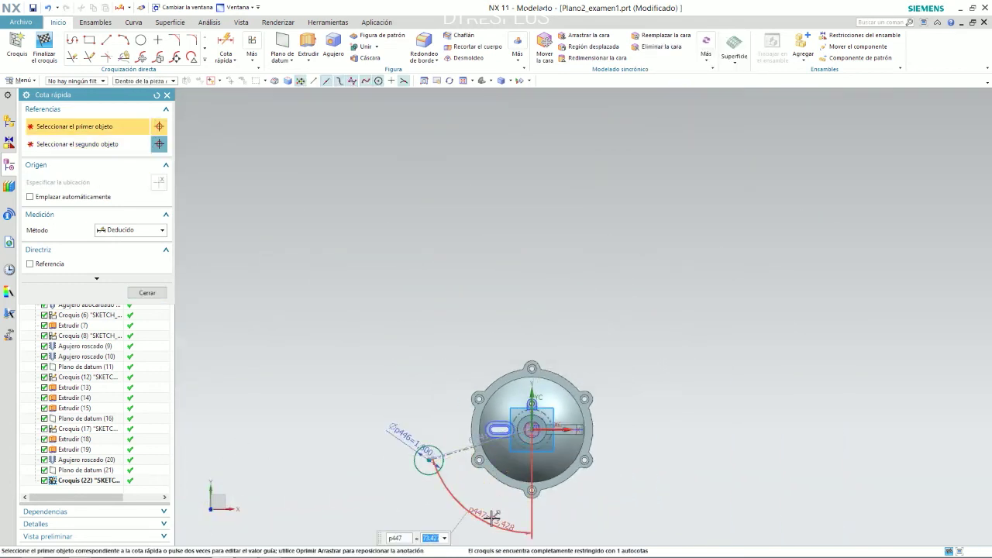
pyautogui.write('30')
pyautogui.press('Return')
pyautogui.scroll(2, 545, 480)
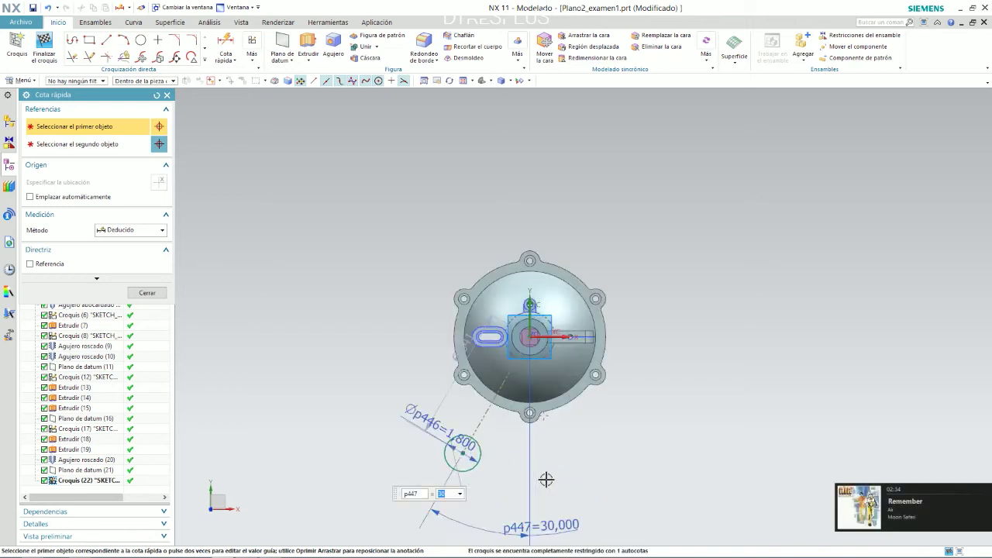
pyautogui.press('Escape')
pyautogui.scroll(3, 483, 387)
pyautogui.scroll(-2, 514, 359)
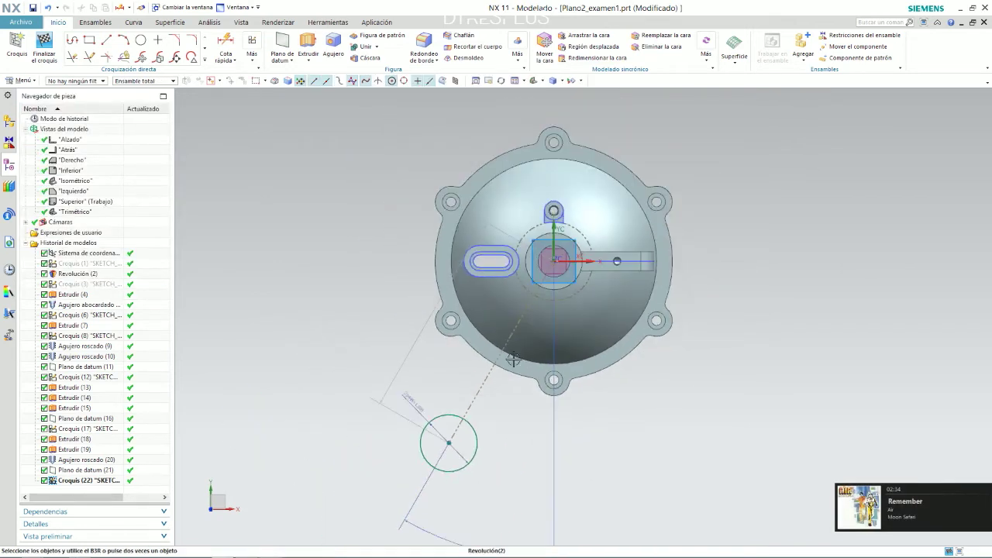
# Set the distance between the sketch origin and the 1.8 in circle's centre to 2 in, as given in the cover drawing
pyautogui.click(468, 323)
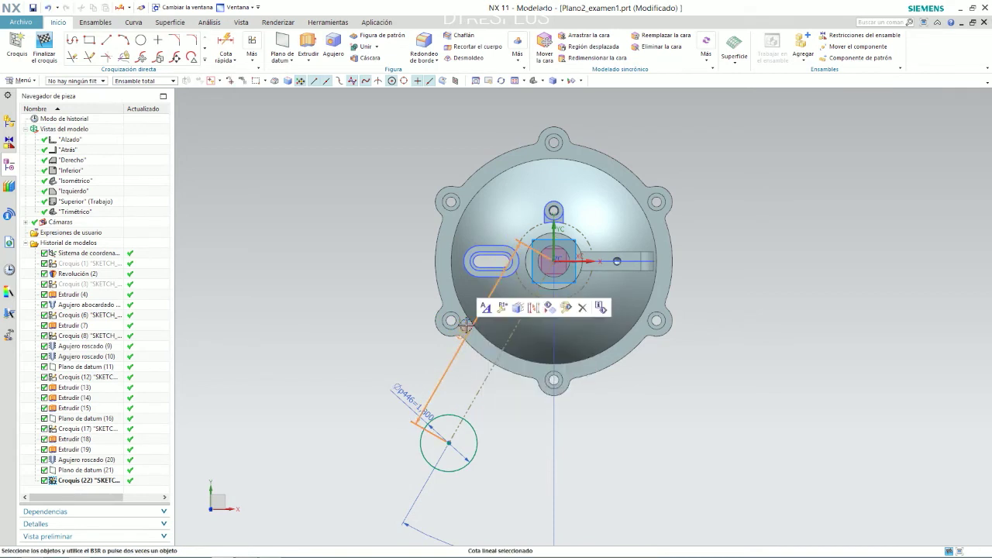
pyautogui.hotkey('alt', 'Tab')
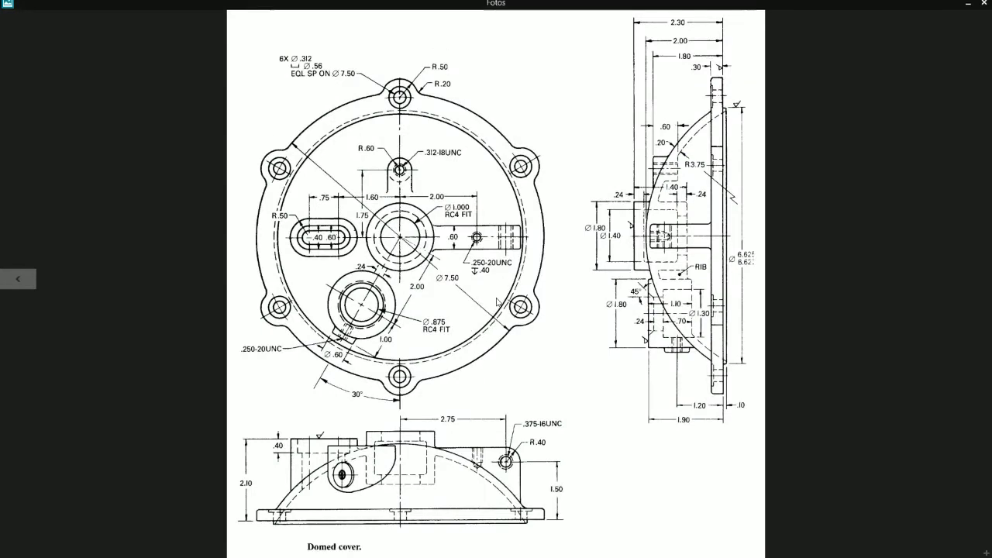
pyautogui.hotkey('alt', 'Tab')
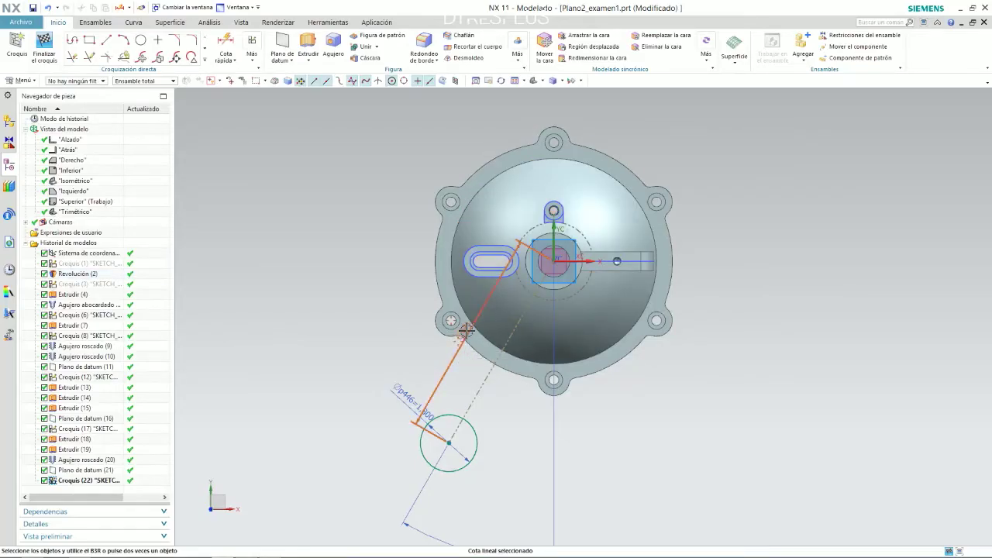
pyautogui.doubleClick(467, 330)
pyautogui.write('2')
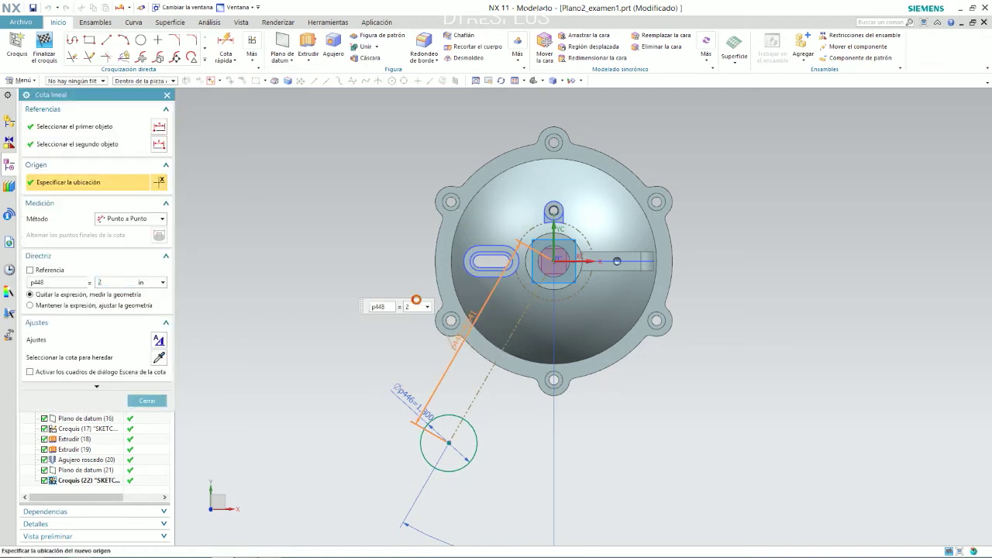
pyautogui.middleClick(416, 300)
# Draw a 0.875 in diameter circle concentric with the 1.8 in circle and finish the sketch
pyautogui.hotkey('alt', 'Tab')
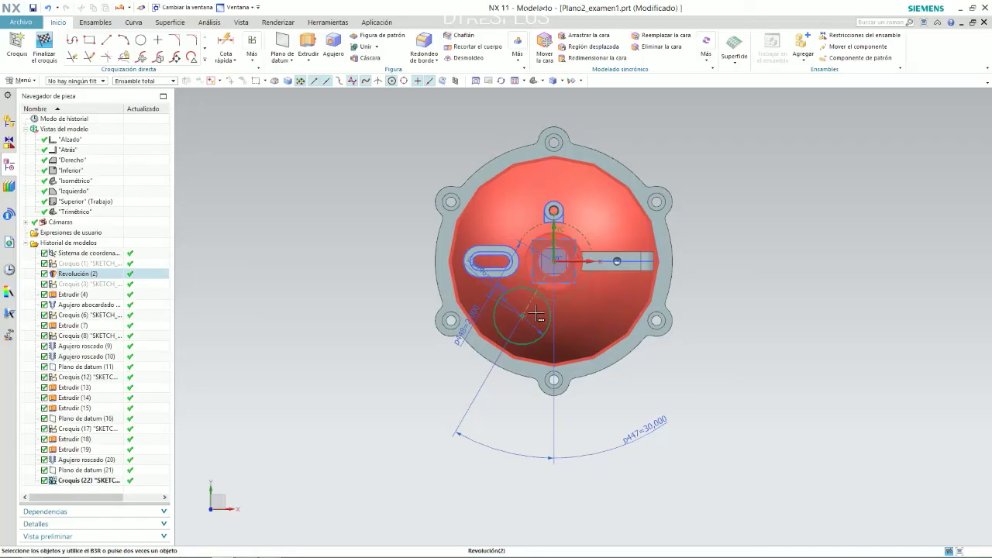
pyautogui.scroll(3, 547, 307)
pyautogui.moveTo(522, 306)
pyautogui.mouseDown(button='middle')
pyautogui.moveTo(535, 243)
pyautogui.moveTo(524, 277)
pyautogui.mouseUp(button='middle')
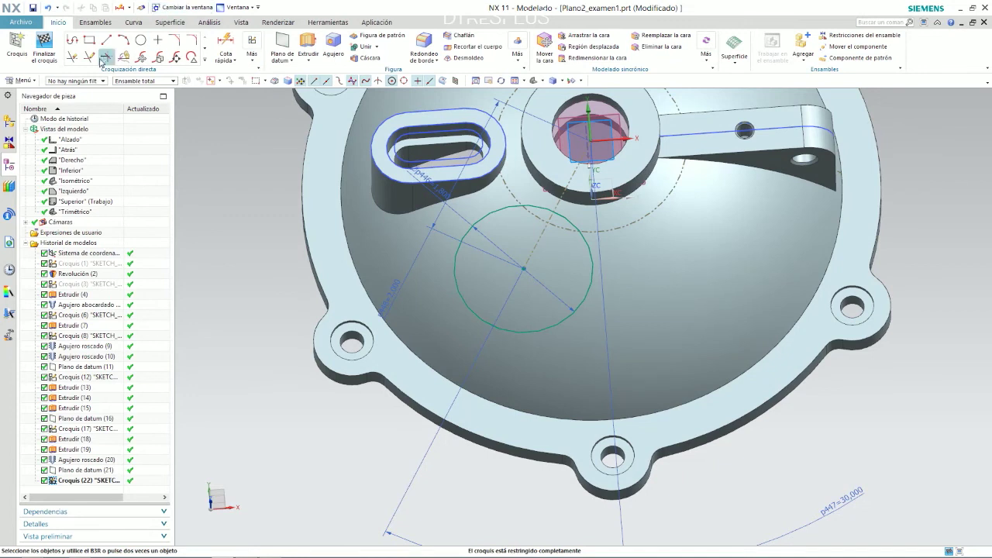
pyautogui.click(140, 39)
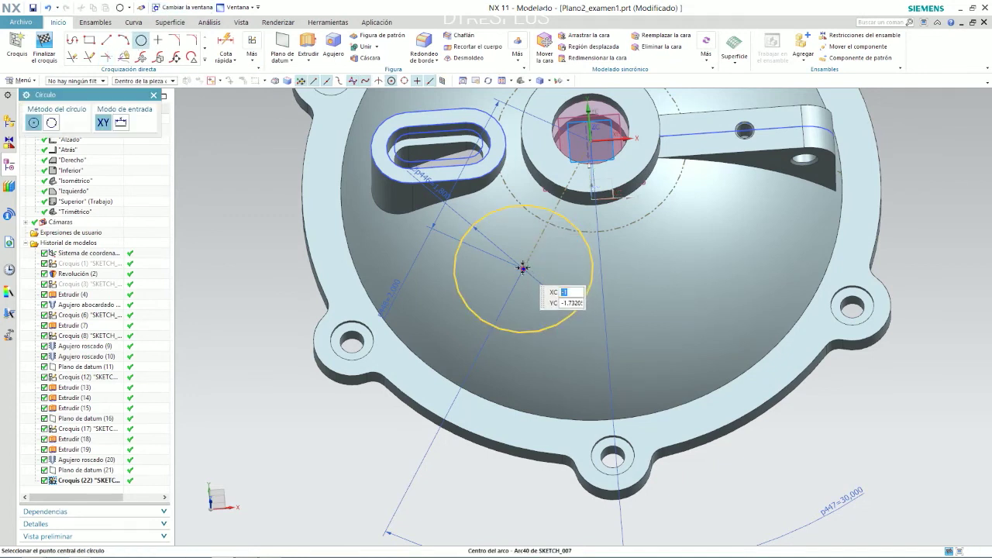
pyautogui.click(523, 269)
pyautogui.write('0.875')
pyautogui.press('Return')
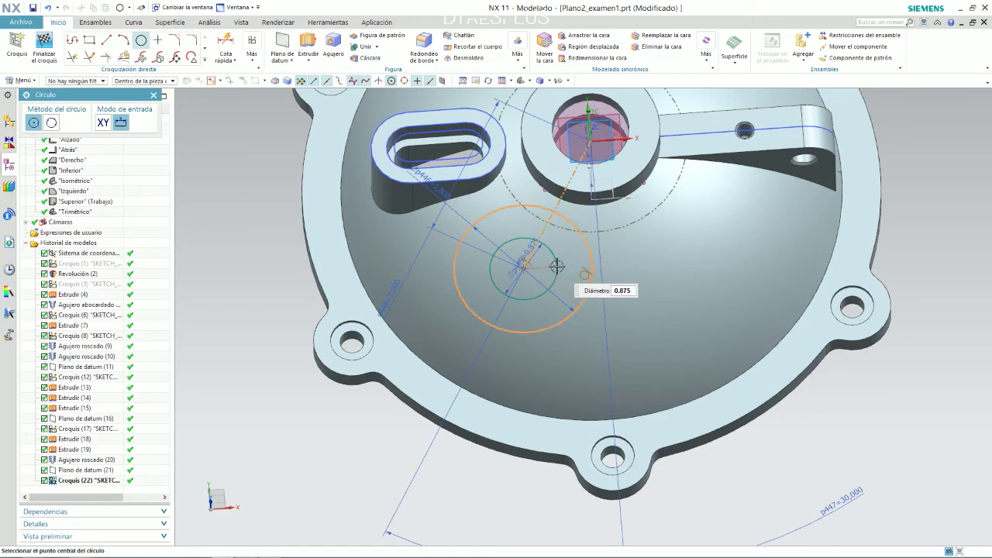
pyautogui.press('Escape')
pyautogui.scroll(2, 537, 245)
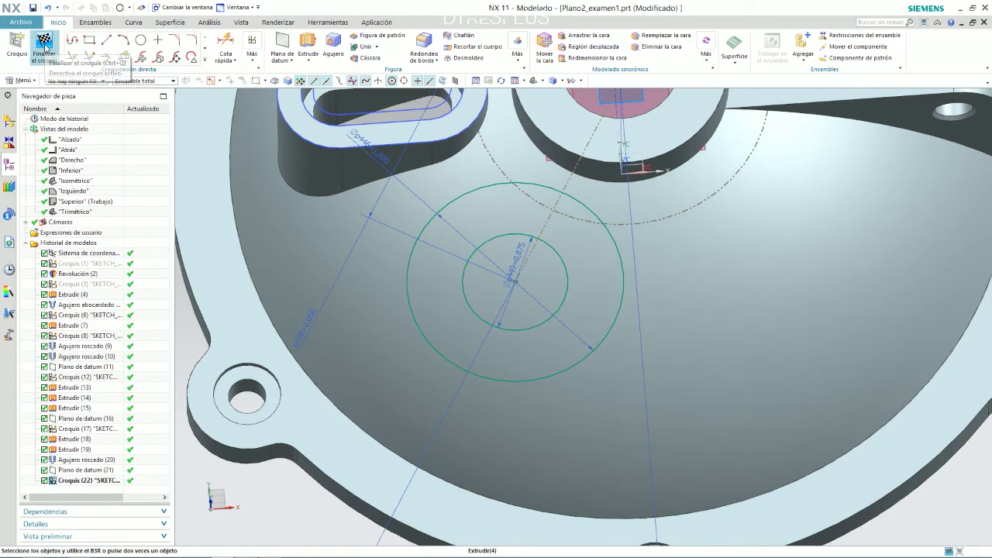
pyautogui.click(45, 45)
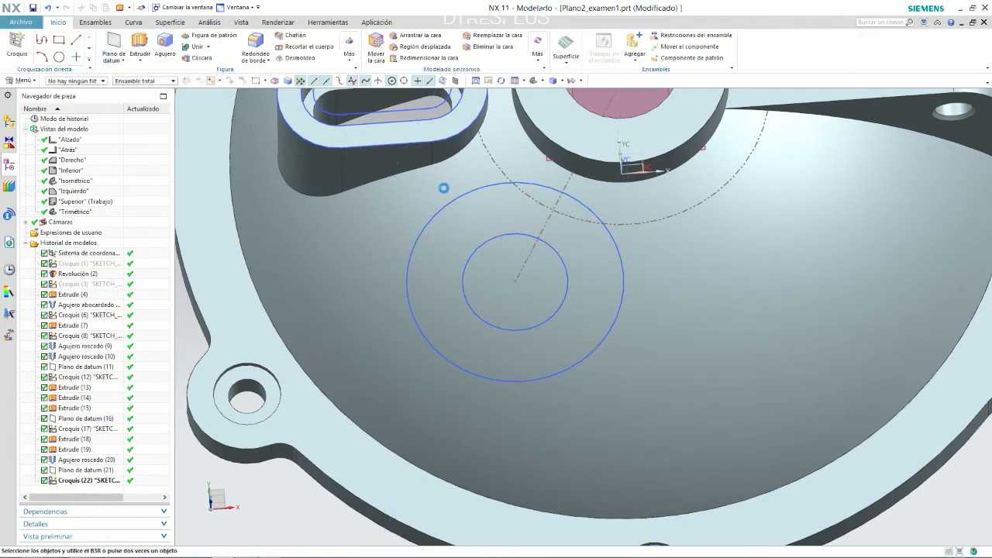
# Start extruding the two concentric circles toward the dome, pulling the depth to about 1.75 in, and check the drawing
pyautogui.press('x')
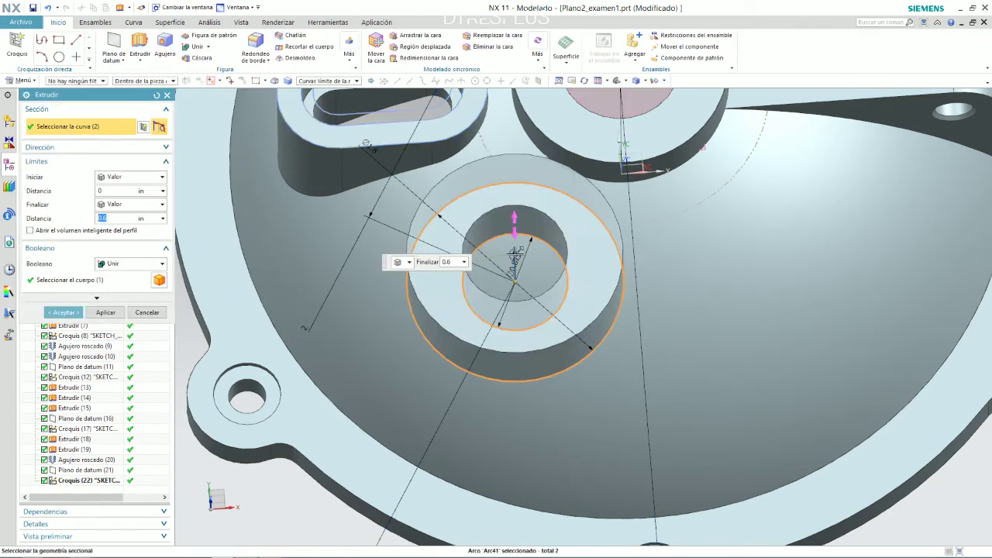
pyautogui.moveTo(516, 254); pyautogui.dragTo(562, 300)
pyautogui.moveTo(562, 300); pyautogui.dragTo(539, 267, button='middle')
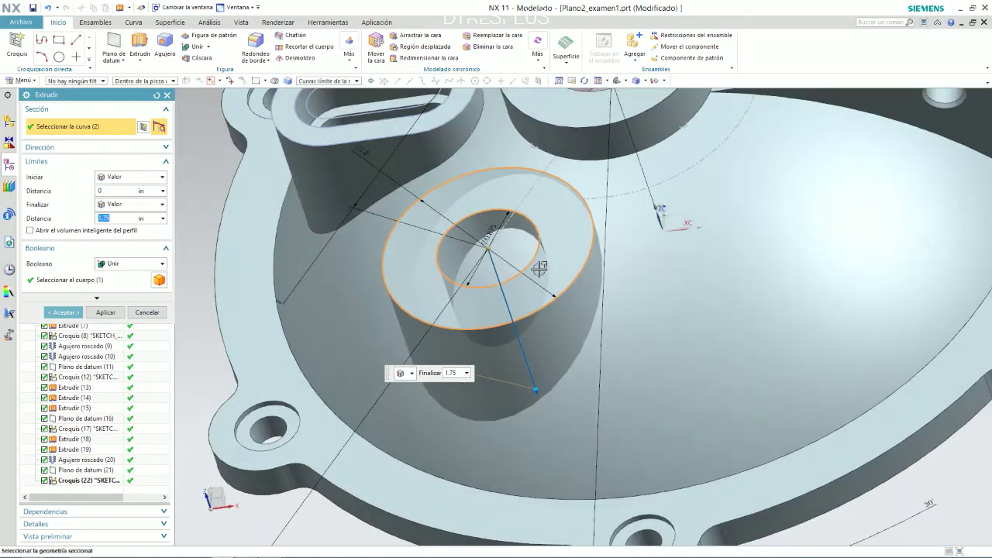
pyautogui.hotkey('alt', 'Tab')
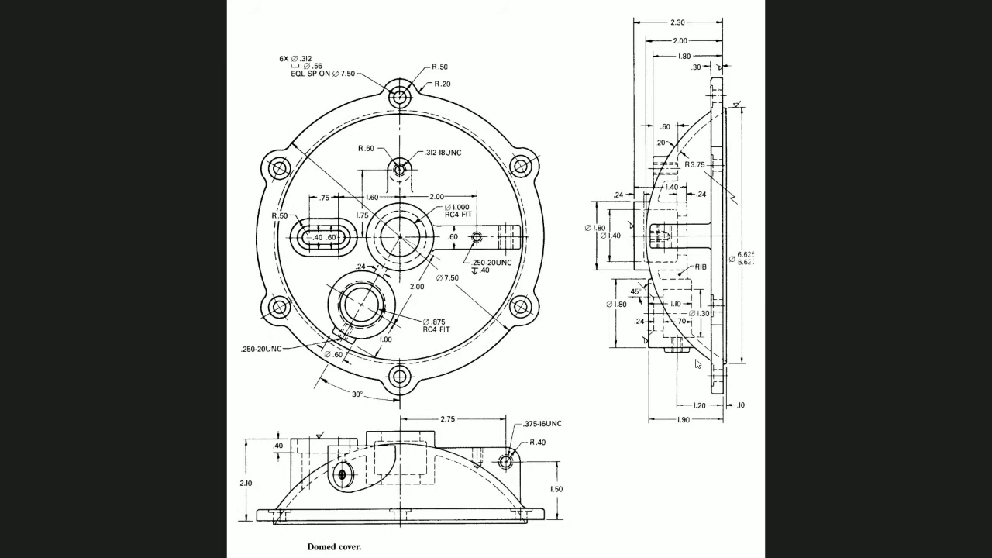
pyautogui.hotkey('alt', 'Tab')
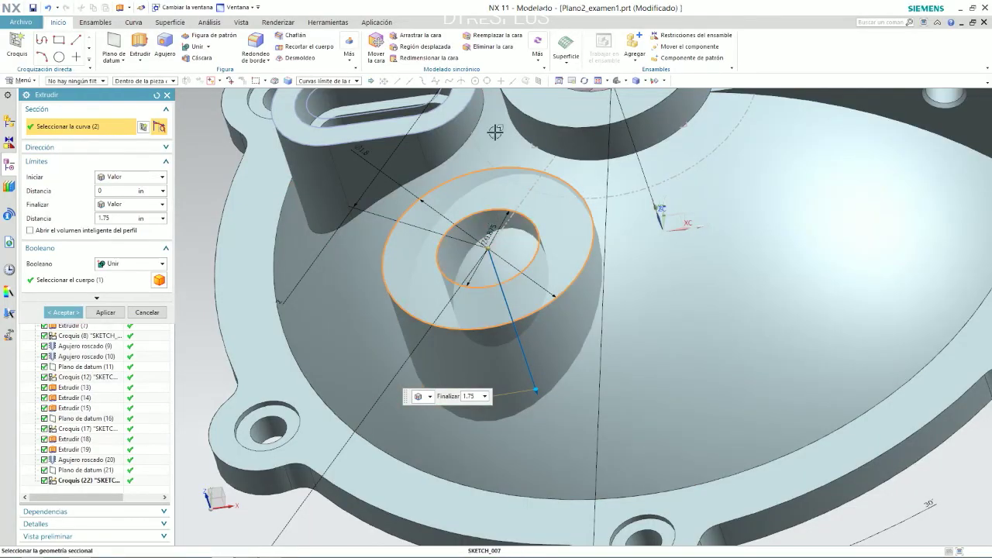
# Reduce the ring extrusion's end distance to 0.44 in and create it united with the cover
pyautogui.scroll(-5, 495, 133)
pyautogui.moveTo(496, 132); pyautogui.dragTo(561, 150, button='middle')
pyautogui.scroll(5, 558, 279)
pyautogui.moveTo(540, 272); pyautogui.dragTo(548, 193)
pyautogui.scroll(-4, 577, 206)
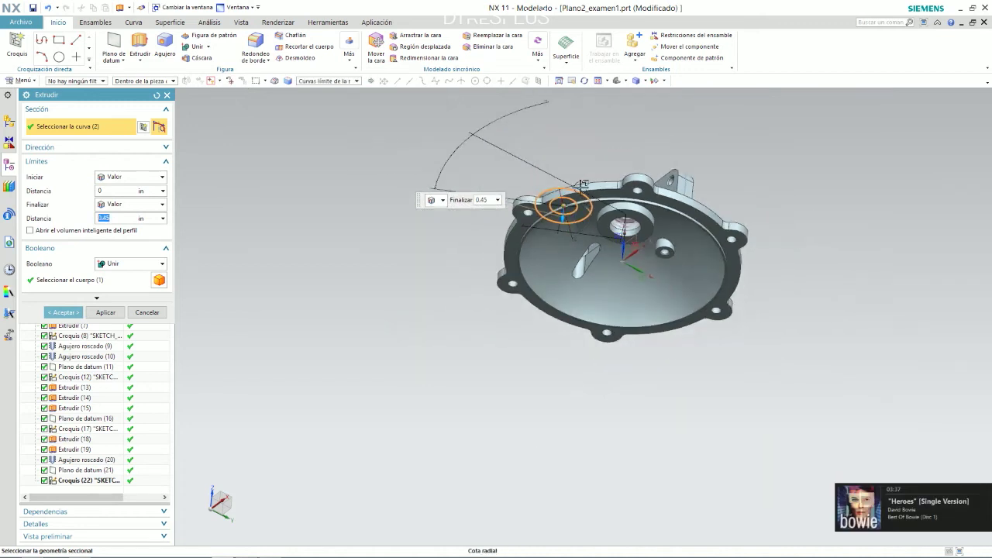
pyautogui.scroll(8, 582, 184)
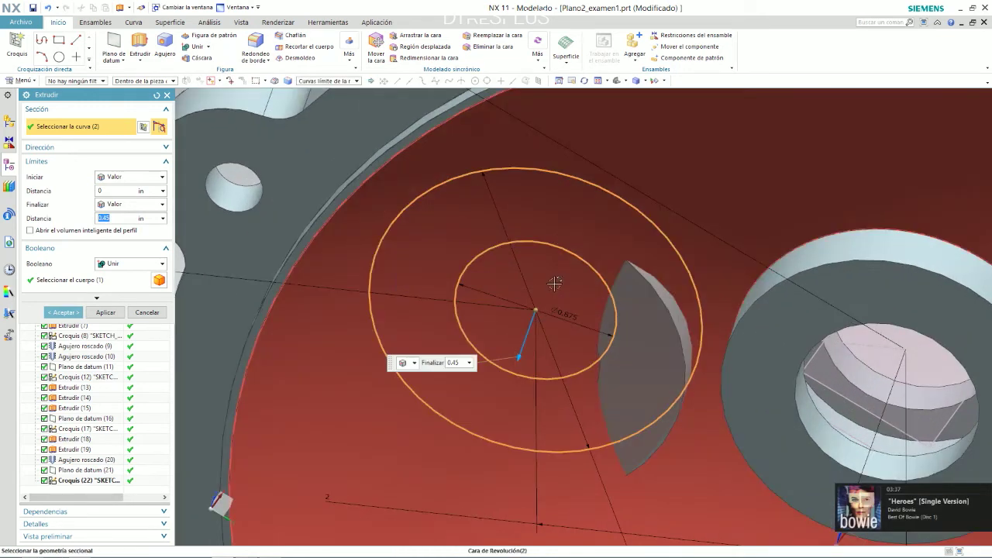
pyautogui.moveTo(518, 356); pyautogui.dragTo(518, 356)
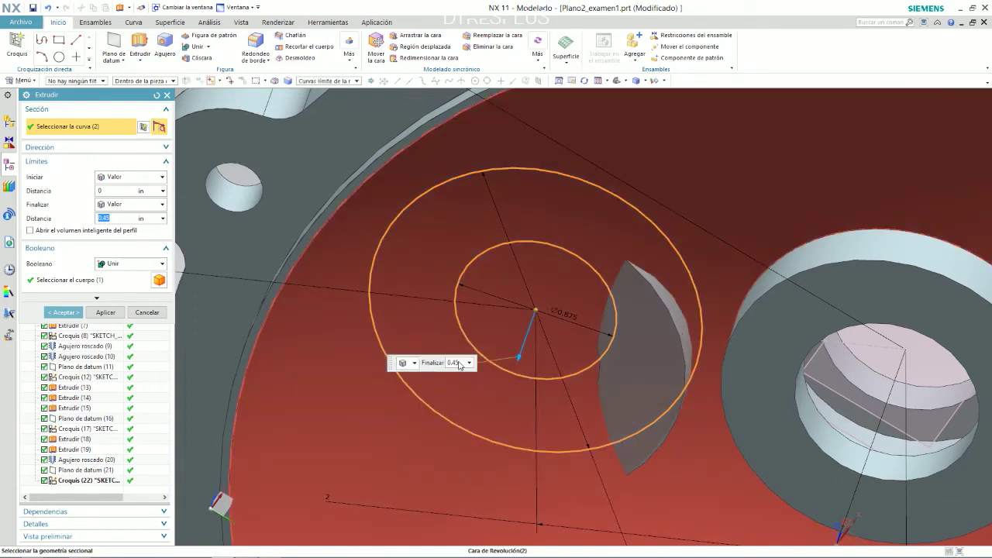
pyautogui.write('0.44')
pyautogui.press('Return')
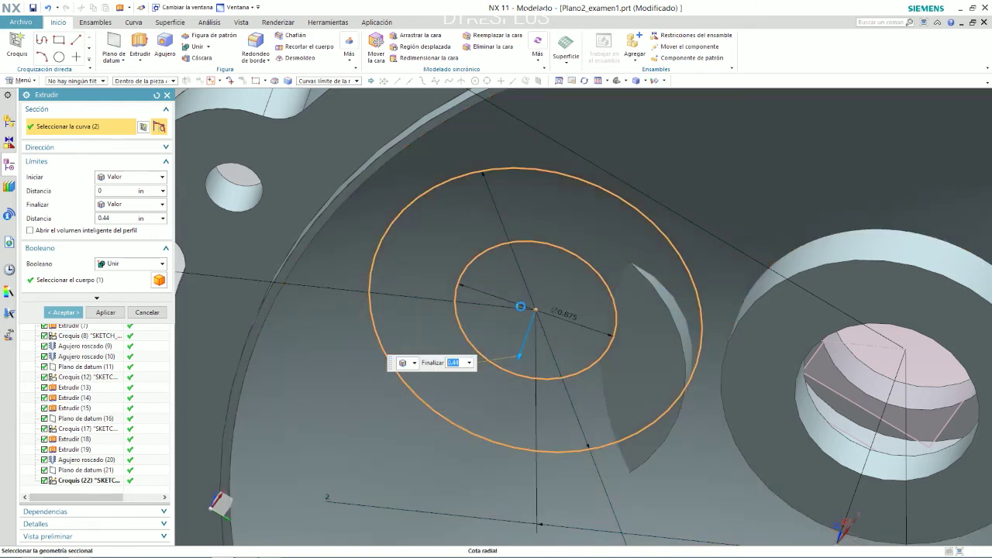
pyautogui.middleClick(494, 324)
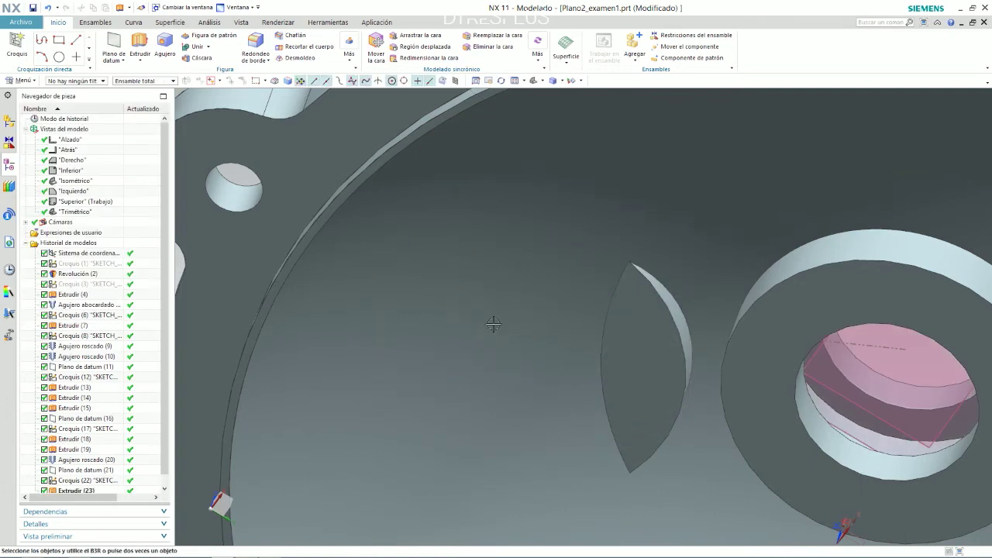
# Compare the boss with the drawing, reopen its extrusion for editing and lengthen it to about 0.85 in
pyautogui.scroll(-5, 494, 324)
pyautogui.moveTo(516, 282)
pyautogui.mouseDown(button='middle')
pyautogui.moveTo(539, 361)
pyautogui.moveTo(573, 361)
pyautogui.moveTo(532, 335)
pyautogui.mouseUp(button='middle')
pyautogui.hotkey('alt', 'Tab')
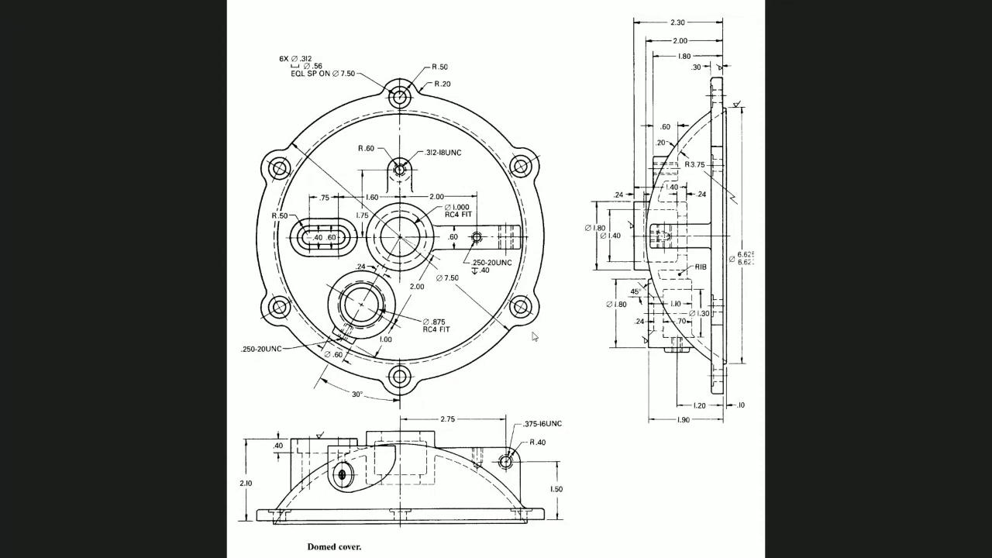
pyautogui.hotkey('alt', 'Tab')
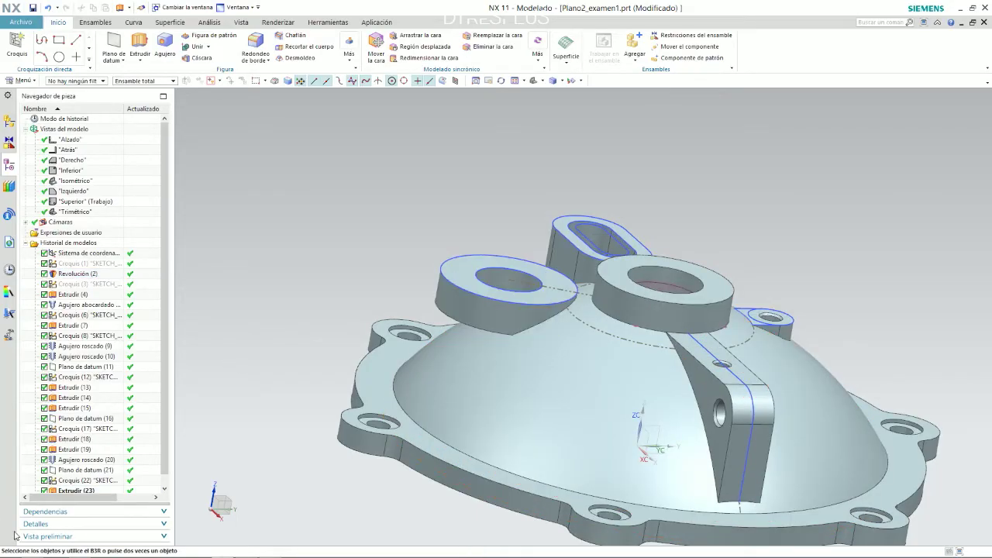
pyautogui.click(78, 491)
pyautogui.doubleClick(77, 480)
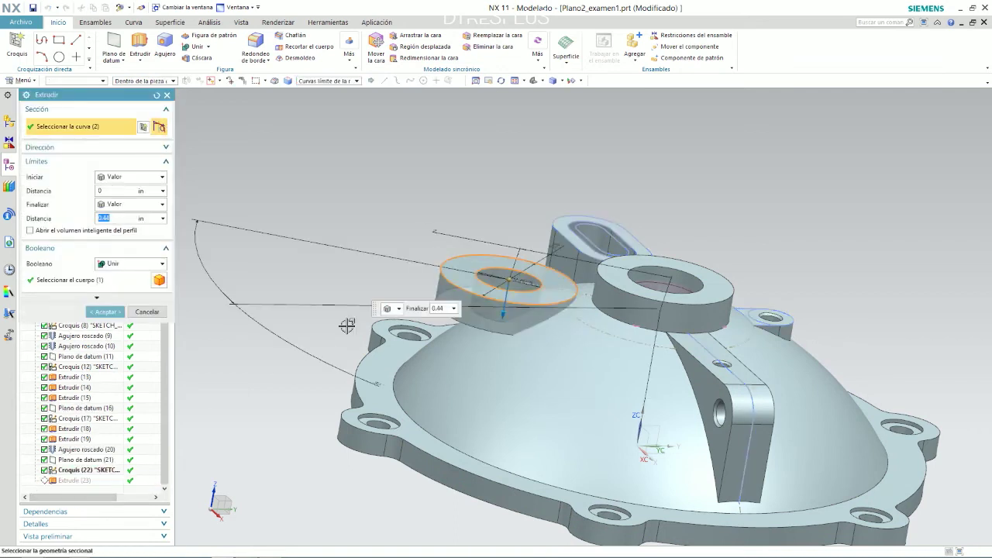
pyautogui.moveTo(343, 261); pyautogui.dragTo(515, 341, button='middle')
pyautogui.moveTo(515, 341); pyautogui.dragTo(497, 385)
pyautogui.moveTo(498, 385); pyautogui.dragTo(506, 418, button='middle')
# Consult the cover drawing again and try a boss extrusion depth of about 1.18 in
pyautogui.hotkey('alt', 'Tab')
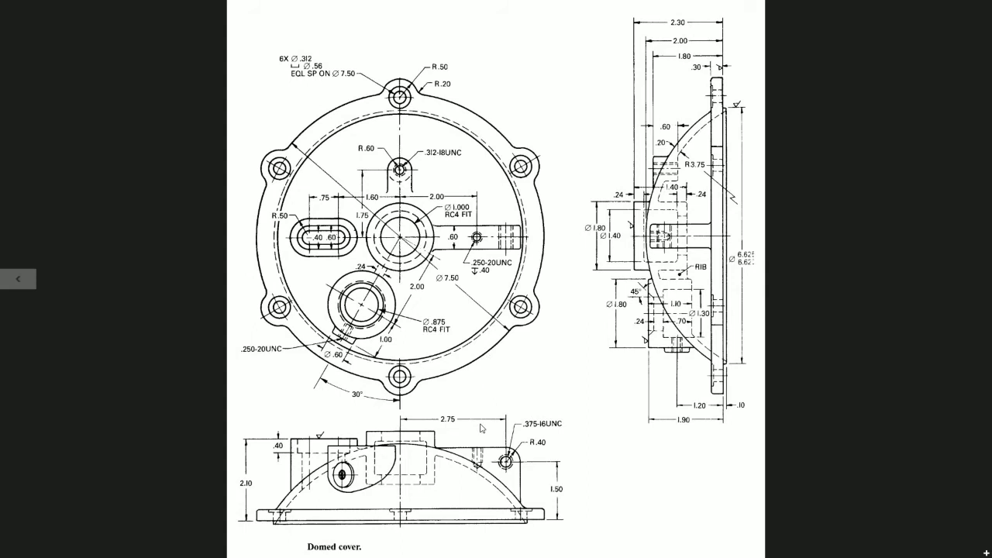
pyautogui.press('Right')
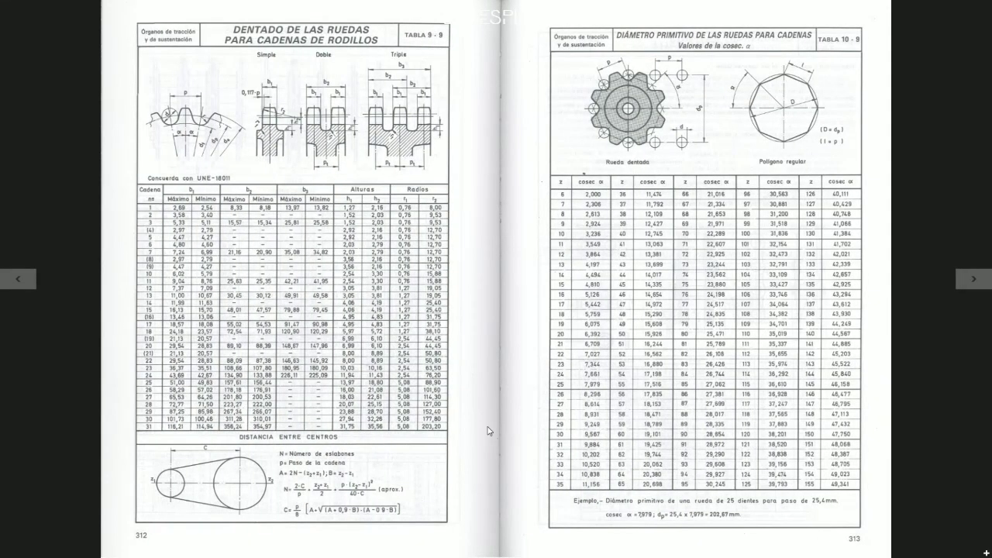
pyautogui.press('Right')
pyautogui.press('Left')
pyautogui.press('Left')
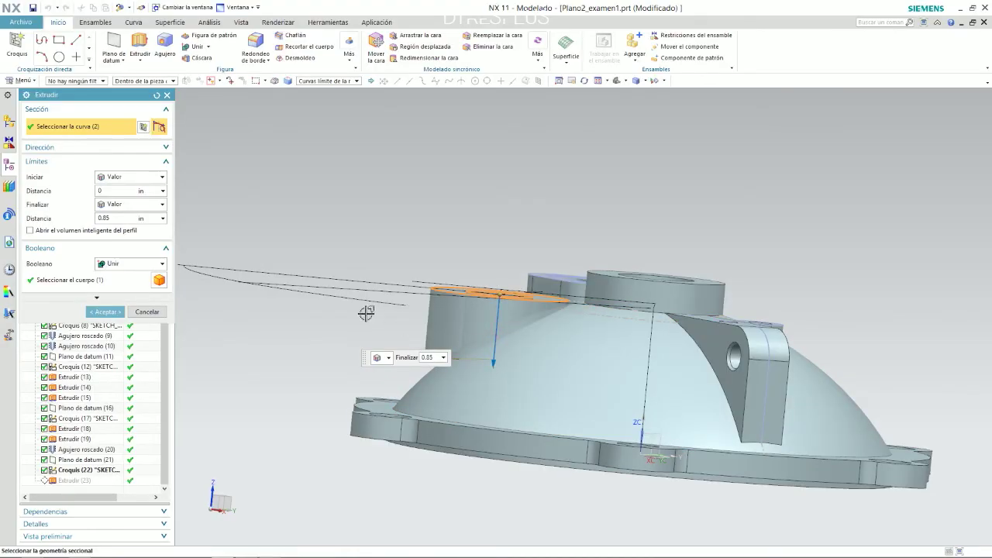
pyautogui.scroll(2, 477, 353)
pyautogui.moveTo(508, 356); pyautogui.dragTo(506, 404)
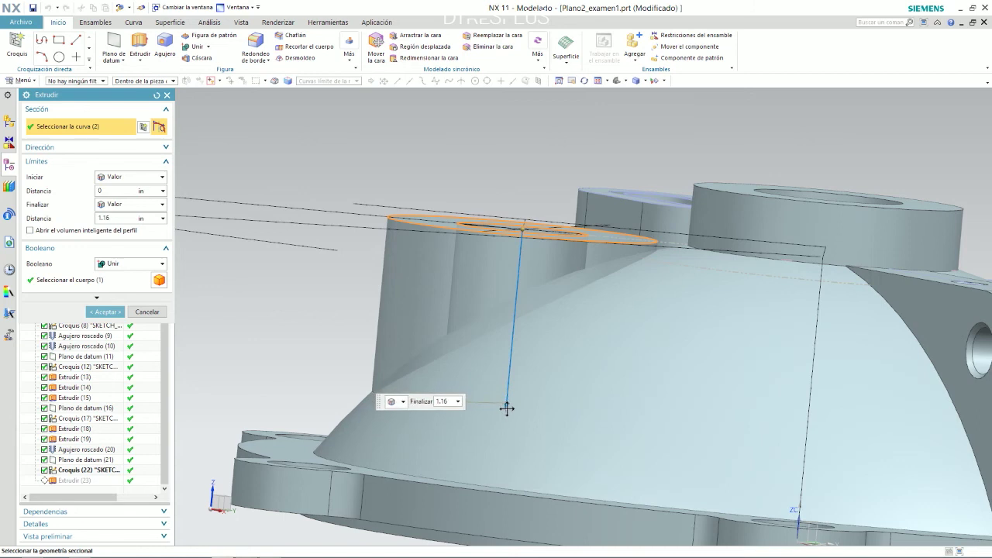
pyautogui.moveTo(448, 403); pyautogui.dragTo(555, 399, button='middle')
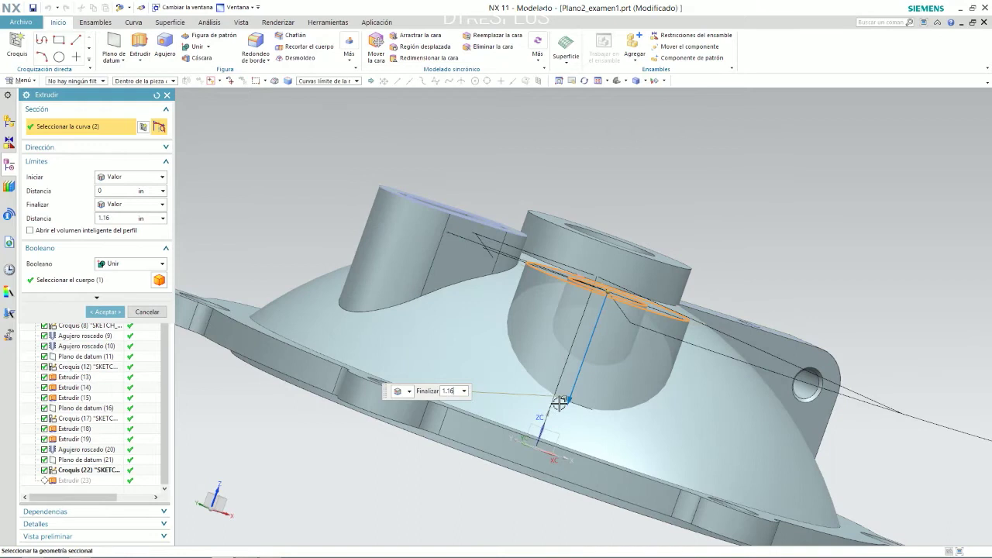
pyautogui.scroll(5, 568, 399)
pyautogui.moveTo(571, 394); pyautogui.dragTo(572, 398)
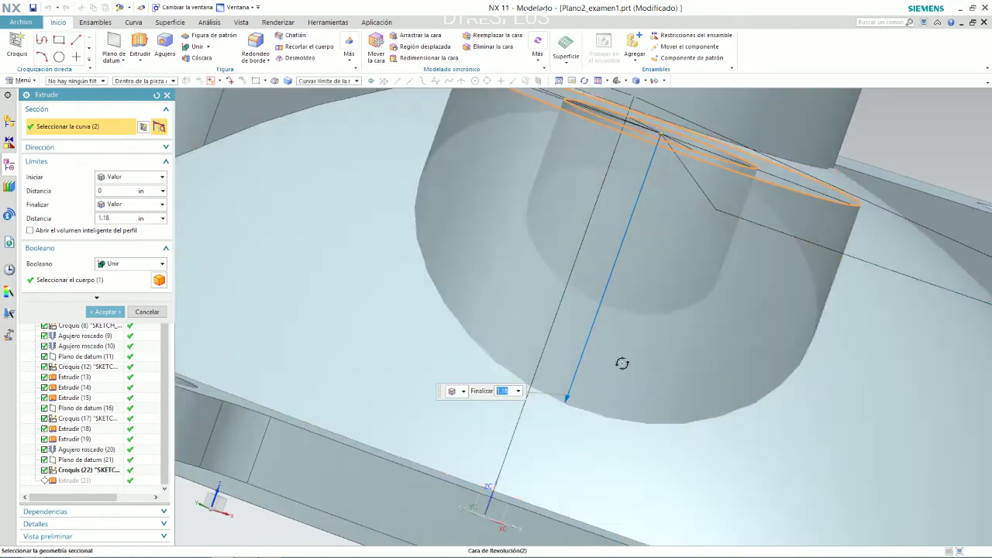
# Inspect the boss from inside the dome against the drawing, shorten its extrusion to about 0.95 in and accept the edit
pyautogui.moveTo(622, 361); pyautogui.dragTo(853, 378, button='middle')
pyautogui.scroll(-5, 668, 271)
pyautogui.scroll(3, 852, 378)
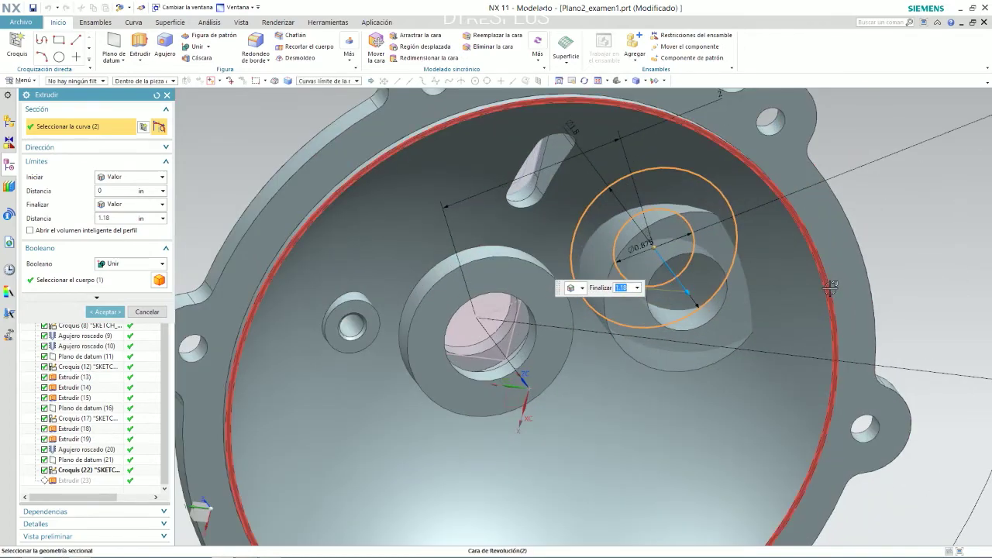
pyautogui.hotkey('alt', 'Tab')
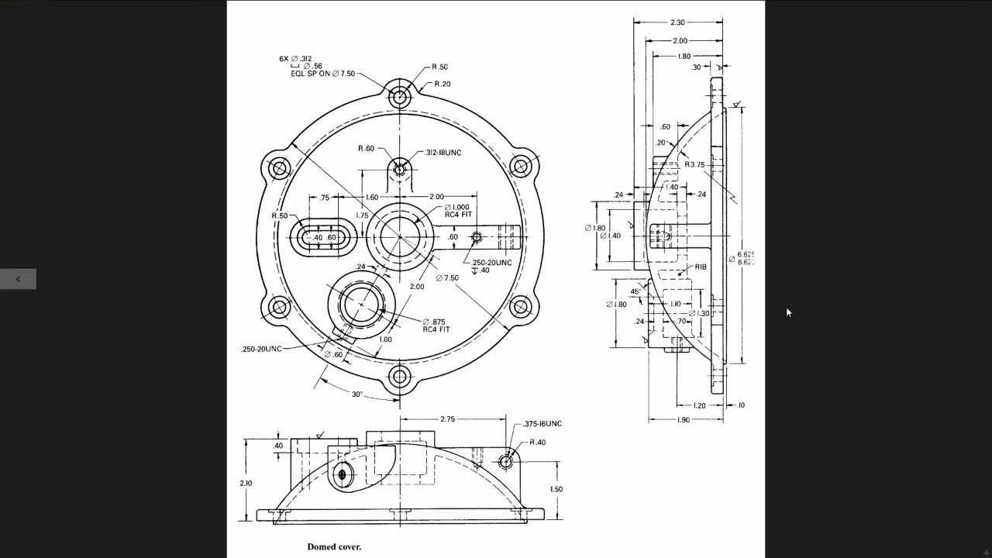
pyautogui.hotkey('alt', 'Tab')
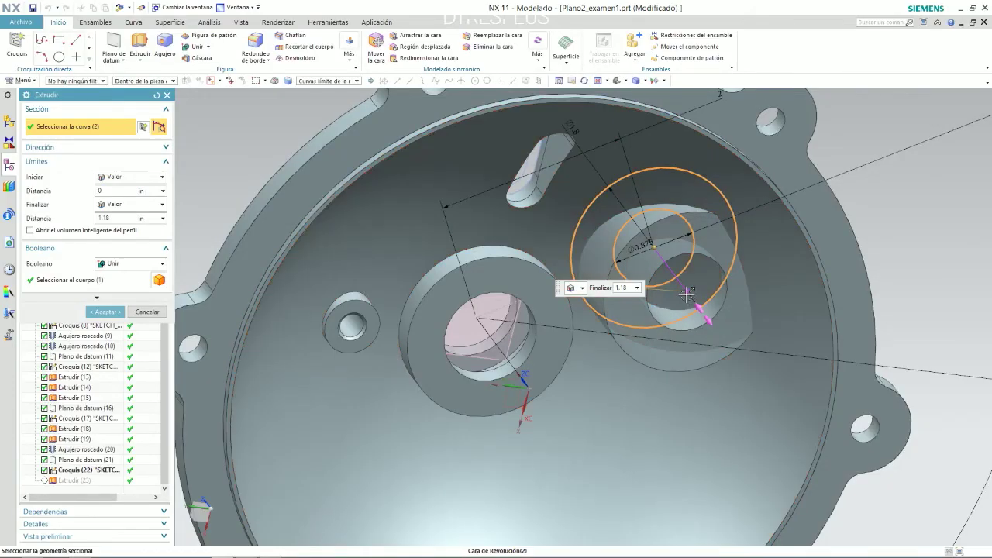
pyautogui.moveTo(685, 302); pyautogui.dragTo(679, 286)
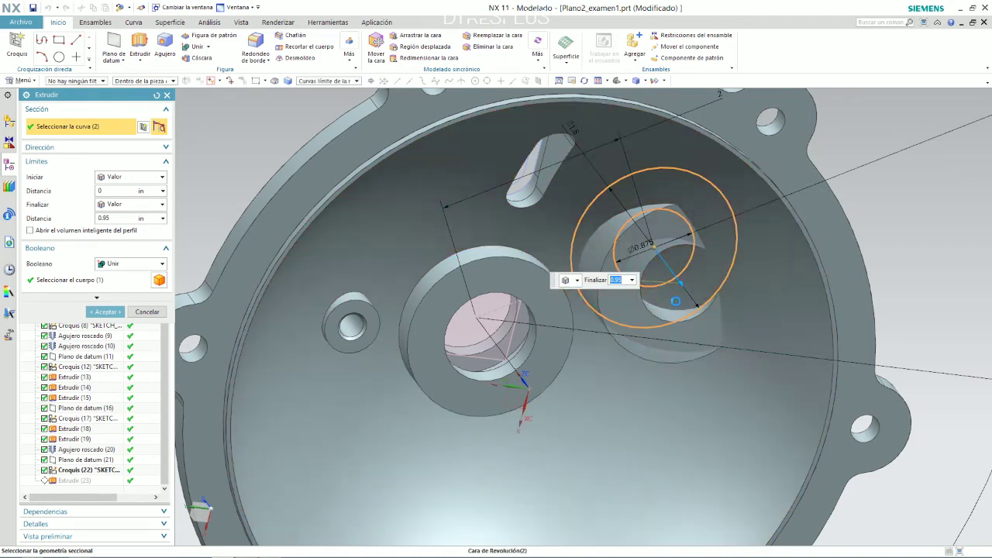
pyautogui.middleClick(671, 275)
# Extrude the overhanging sliver face at the angled boss's base down to the next surface, united with the cover
pyautogui.scroll(-2, 666, 256)
pyautogui.moveTo(666, 254); pyautogui.dragTo(664, 287, button='middle')
pyautogui.scroll(3, 238, 172)
pyautogui.click(139, 47)
pyautogui.click(742, 368)
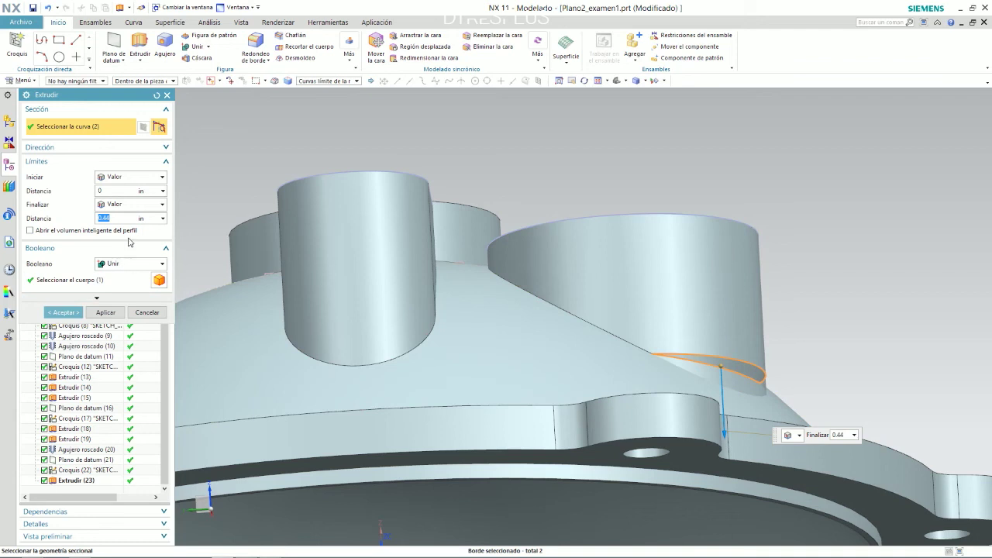
pyautogui.click(147, 204)
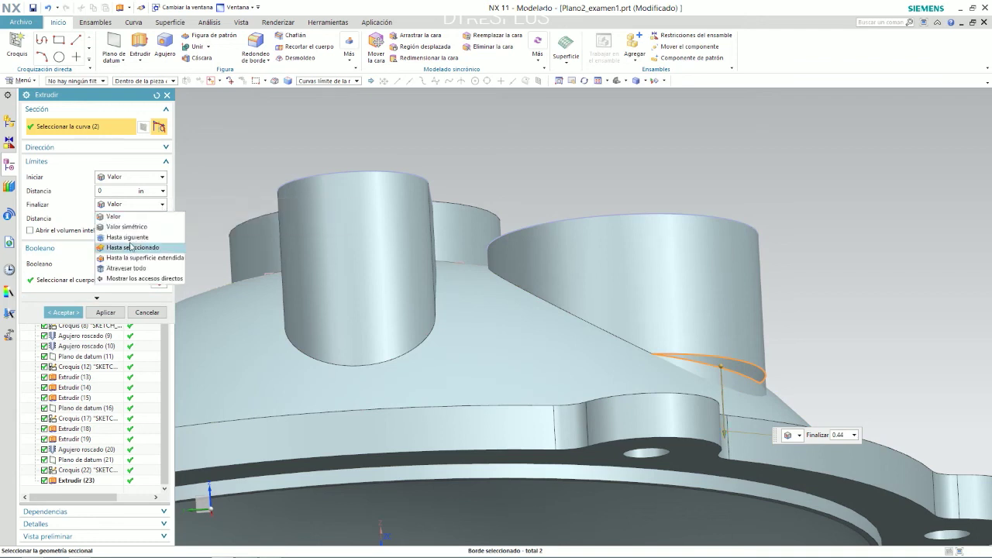
pyautogui.click(142, 231)
pyautogui.click(63, 299)
pyautogui.moveTo(630, 332); pyautogui.dragTo(680, 338, button='middle')
pyautogui.scroll(4, 680, 399)
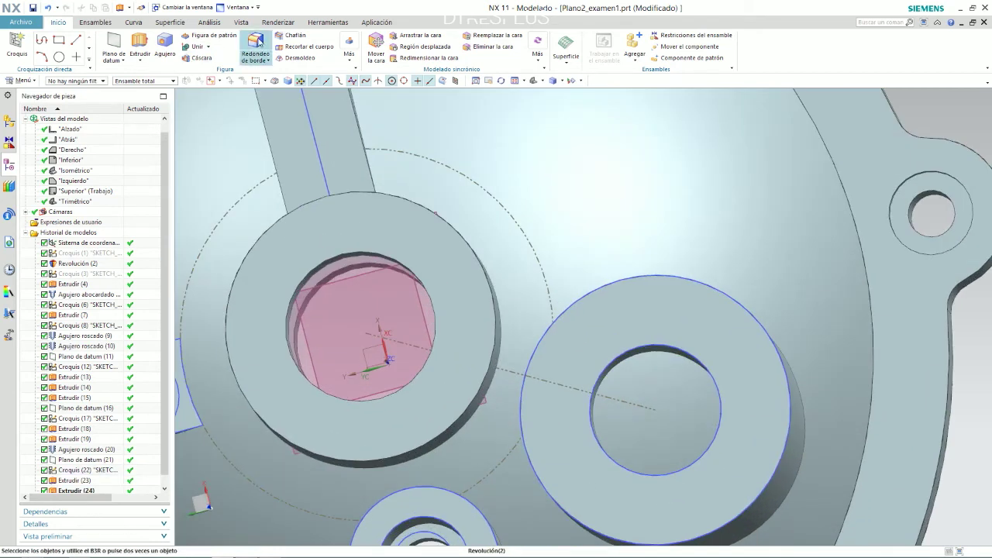
# Extrude the angled boss's inner circle as a single curve and subtract it down through the boss and dome
pyautogui.click(141, 47)
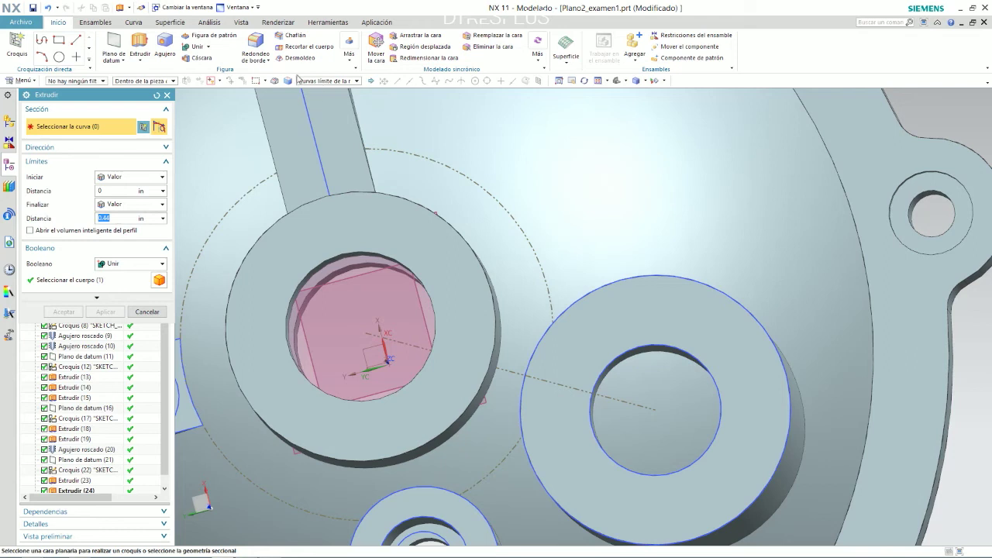
pyautogui.click(327, 81)
pyautogui.click(313, 91)
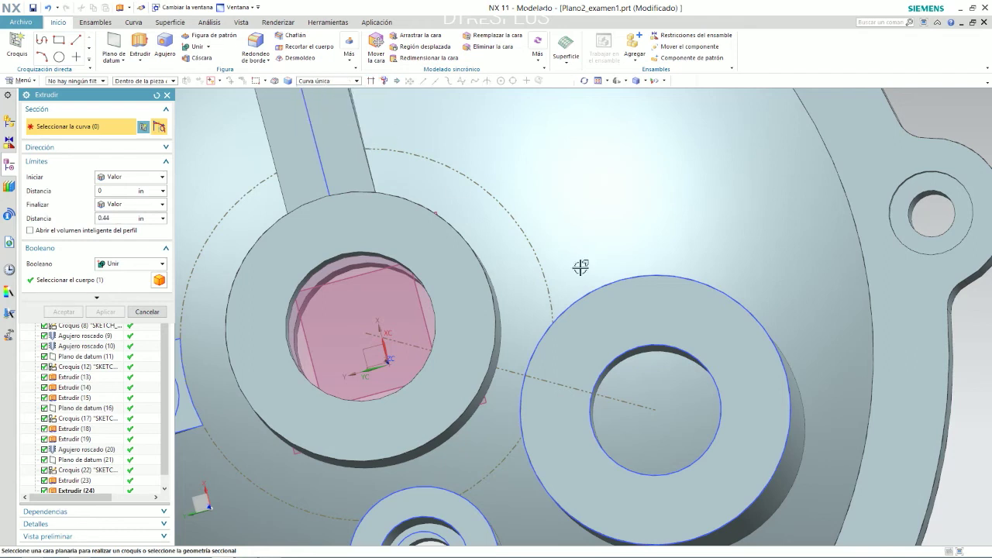
pyautogui.click(667, 344)
pyautogui.moveTo(667, 344); pyautogui.dragTo(439, 253, button='middle')
pyautogui.click(129, 266)
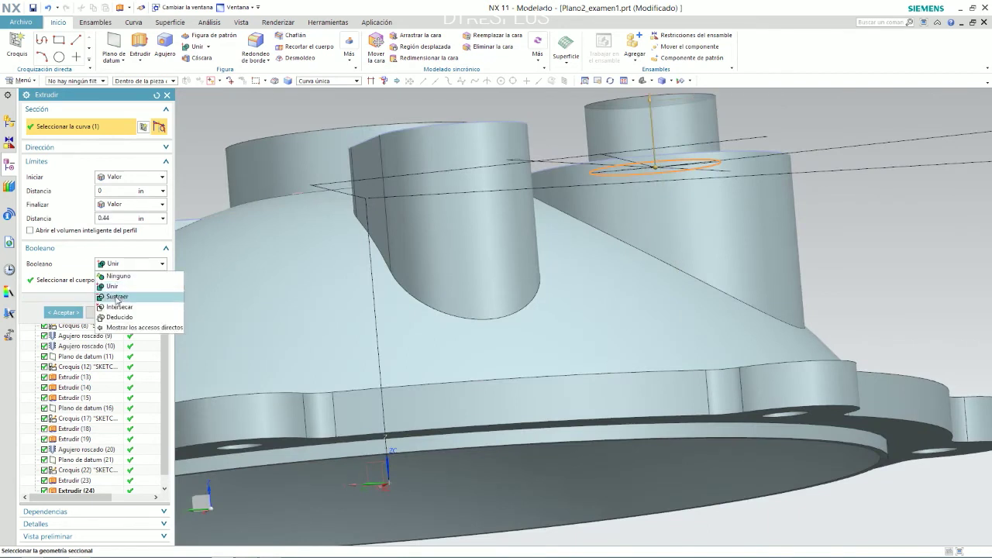
pyautogui.click(117, 296)
pyautogui.moveTo(660, 156); pyautogui.dragTo(686, 420)
pyautogui.click(49, 312)
# Examine the angled boss and its bore from inside and outside the dome and compare them with the cover drawing
pyautogui.moveTo(682, 279)
pyautogui.mouseDown(button='middle')
pyautogui.moveTo(686, 194)
pyautogui.moveTo(749, 198)
pyautogui.moveTo(717, 186)
pyautogui.moveTo(702, 225)
pyautogui.mouseUp(button='middle')
pyautogui.scroll(-5, 697, 256)
pyautogui.hotkey('alt', 'Tab')
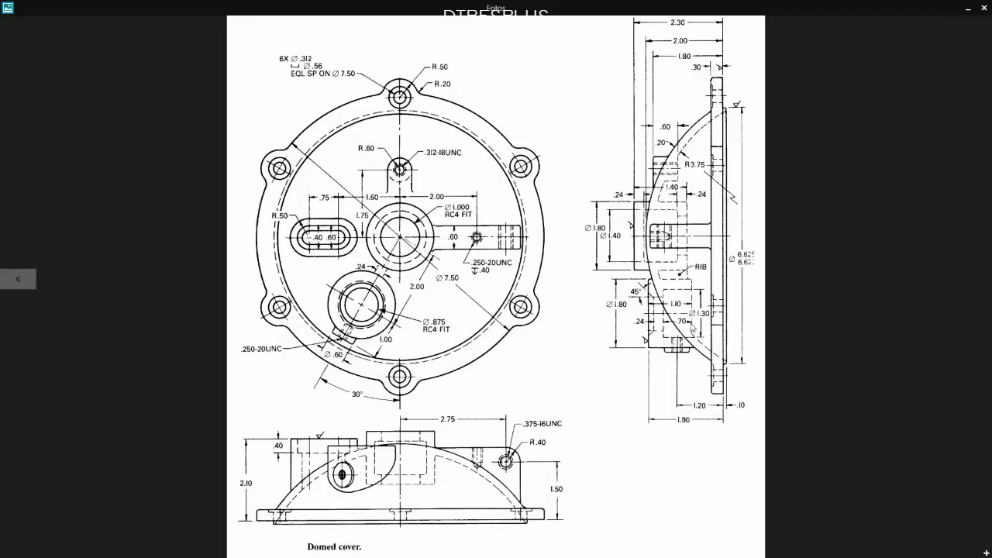
pyautogui.hotkey('alt', 'Tab')
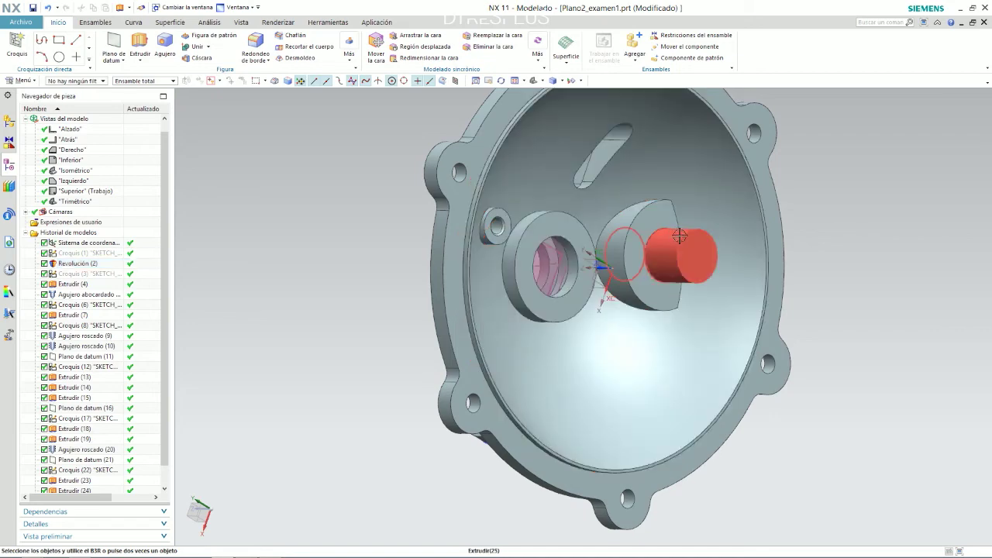
pyautogui.hotkey('alt', 'Tab')
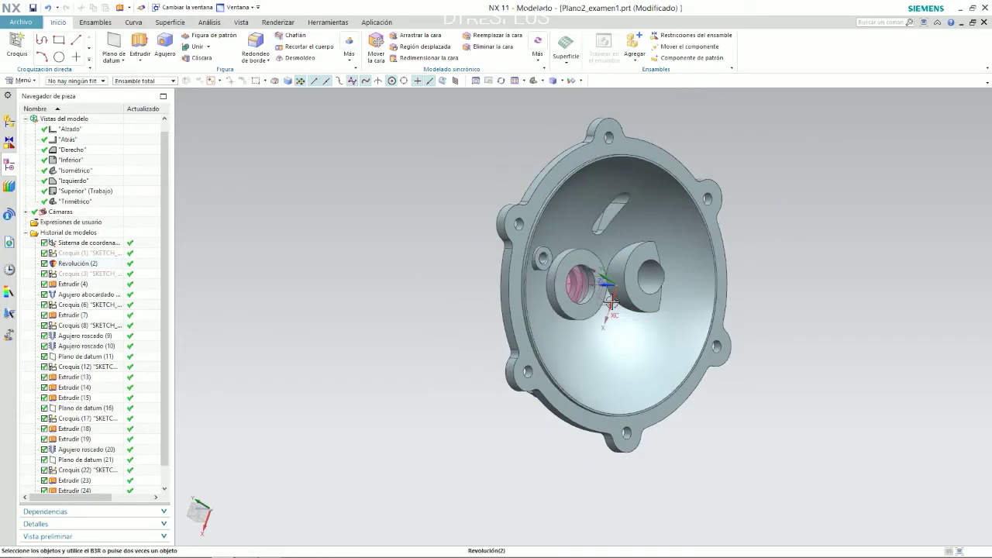
pyautogui.moveTo(597, 326)
pyautogui.mouseDown(button='middle')
pyautogui.moveTo(616, 353)
pyautogui.moveTo(667, 360)
pyautogui.mouseUp(button='middle')
pyautogui.scroll(-4, 667, 360)
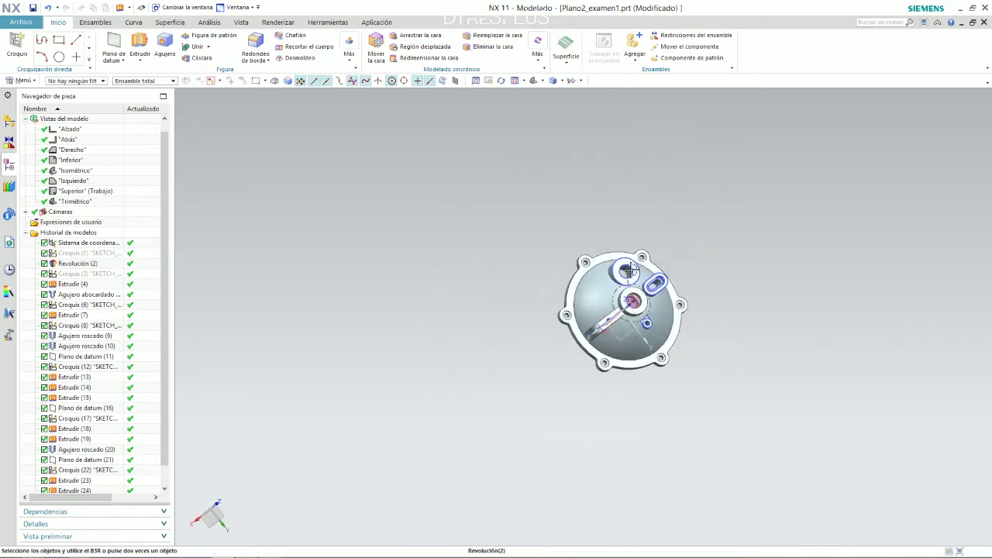
pyautogui.scroll(10, 641, 288)
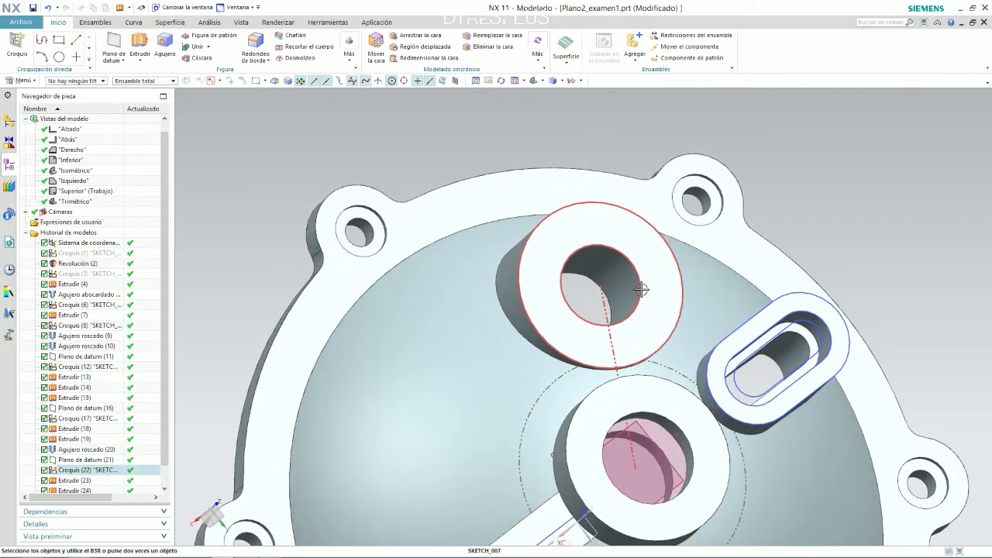
pyautogui.hotkey('alt', 'Tab')
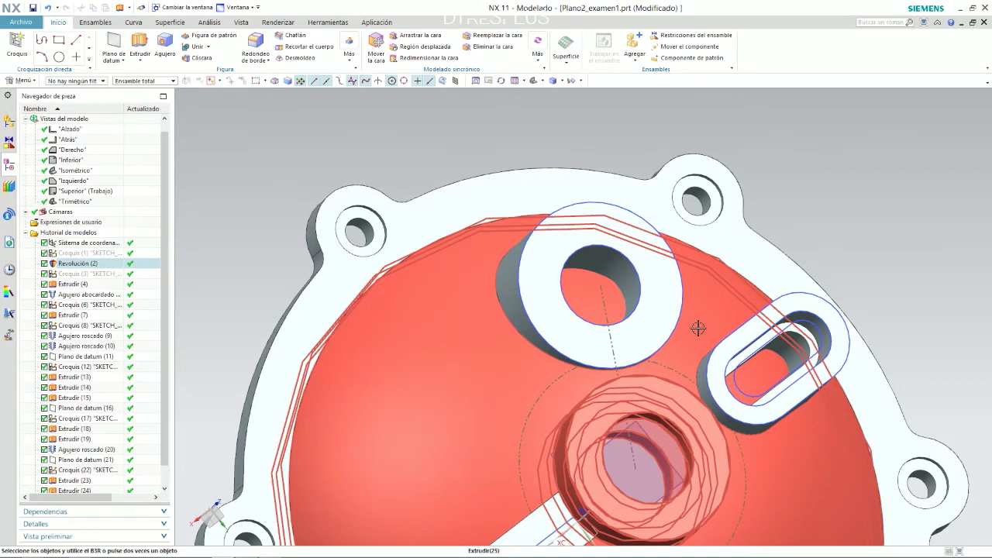
pyautogui.scroll(-5, 697, 327)
pyautogui.moveTo(693, 322)
pyautogui.mouseDown(button='middle')
pyautogui.moveTo(686, 250)
pyautogui.moveTo(719, 219)
pyautogui.moveTo(697, 233)
pyautogui.mouseUp(button='middle')
pyautogui.scroll(5, 432, 219)
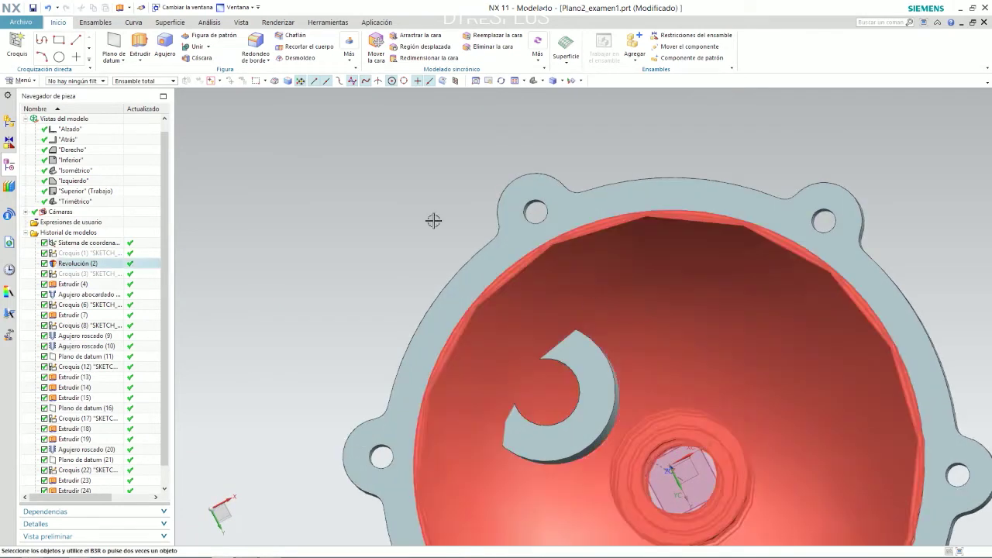
pyautogui.click(169, 45)
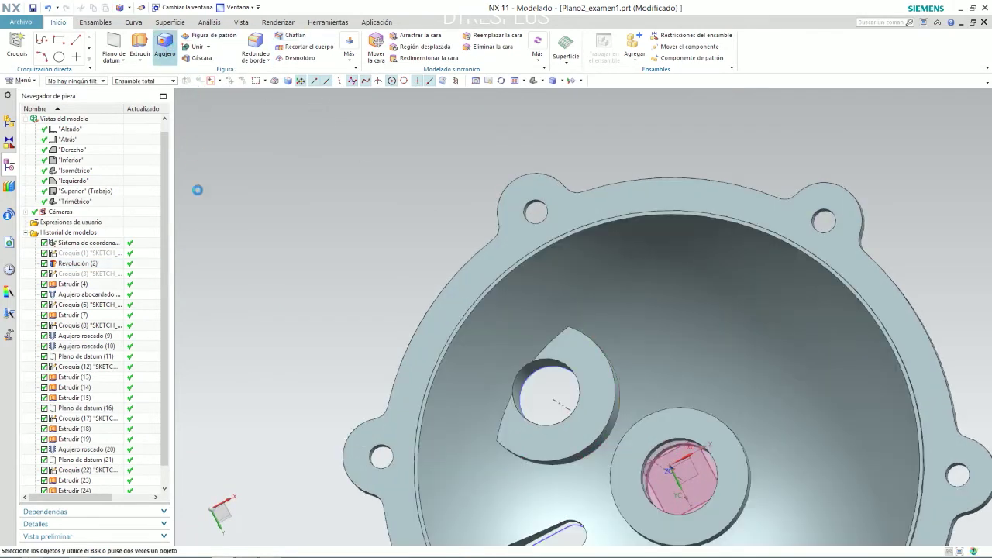
pyautogui.click(97, 123)
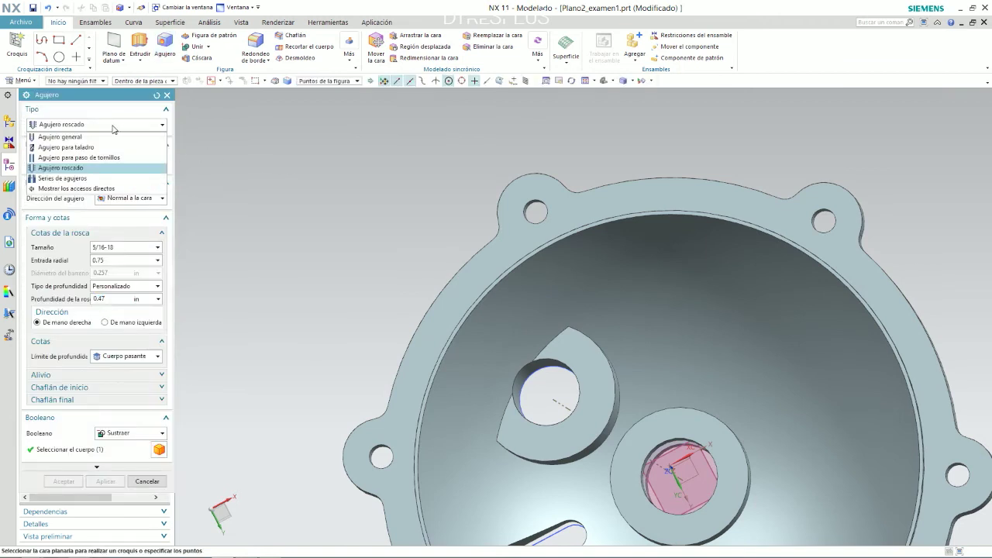
pyautogui.click(99, 136)
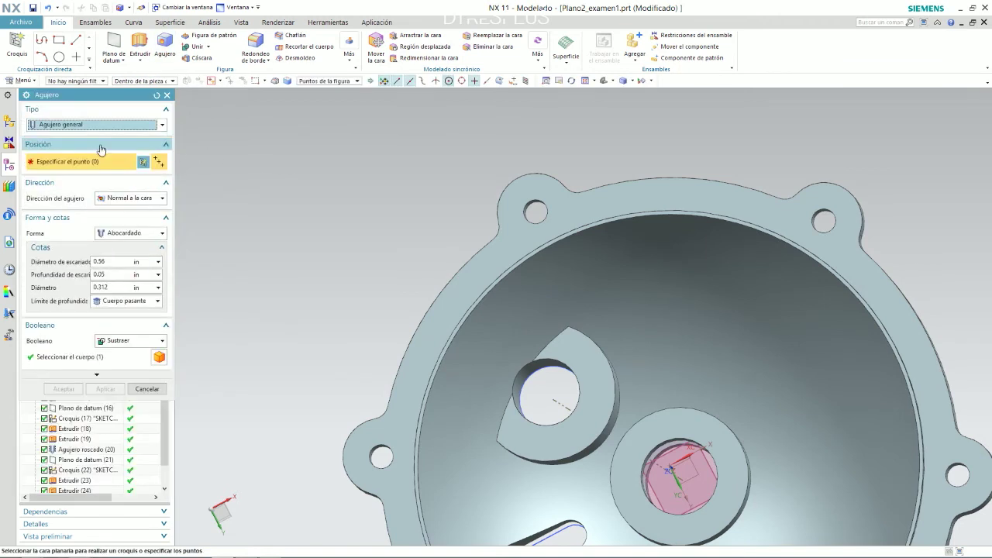
pyautogui.click(135, 234)
pyautogui.click(124, 241)
pyautogui.hotkey('alt', 'Tab')
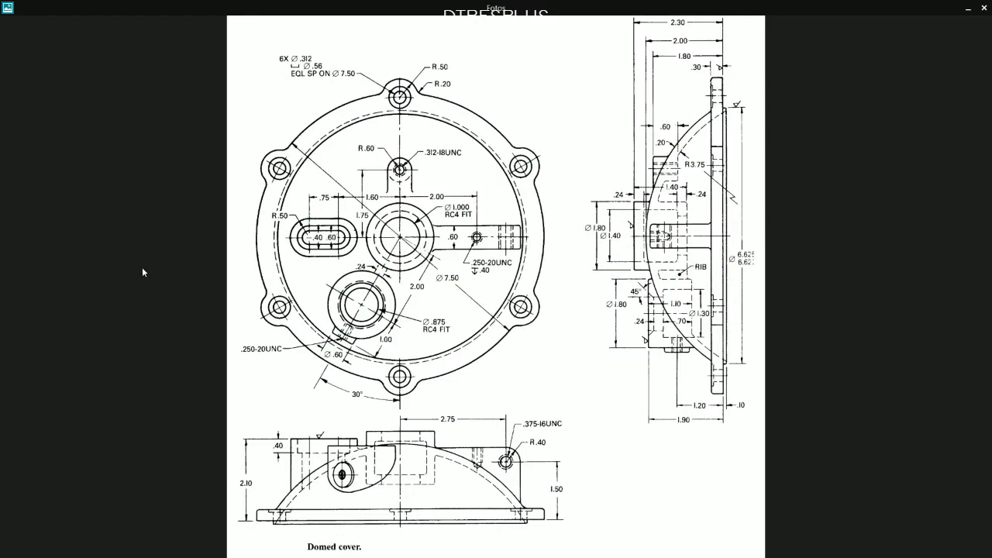
pyautogui.hotkey('alt', 'Tab')
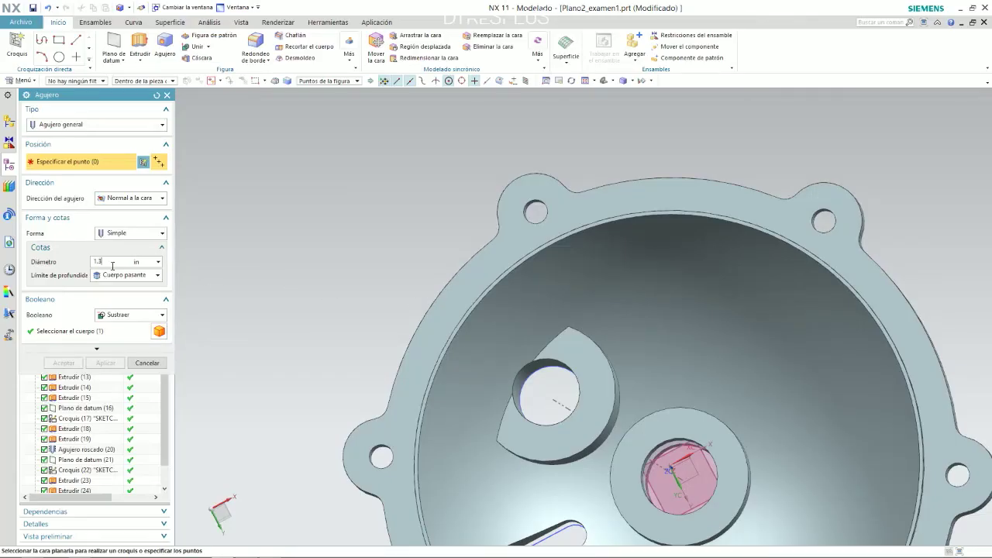
pyautogui.click(545, 392)
pyautogui.moveTo(555, 326); pyautogui.dragTo(512, 339, button='middle')
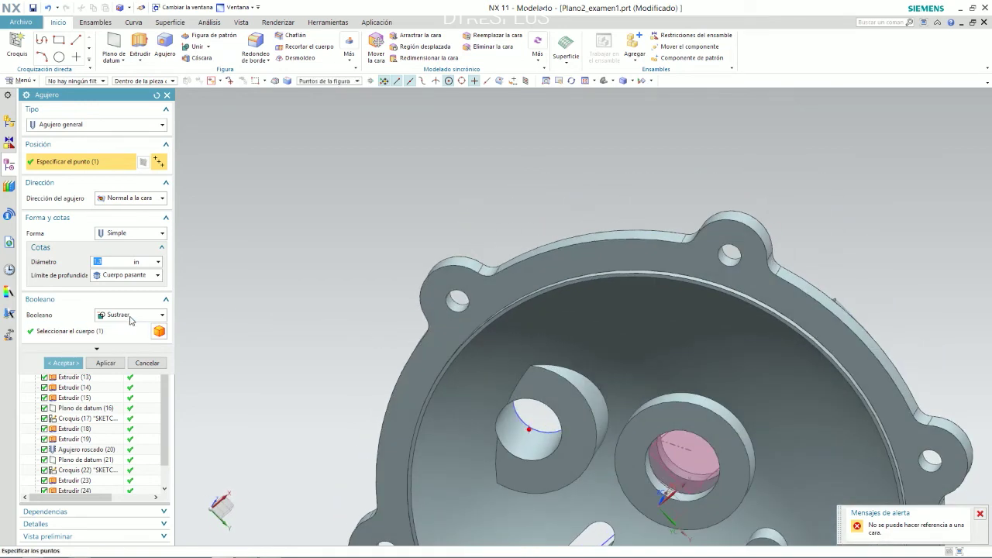
pyautogui.click(135, 276)
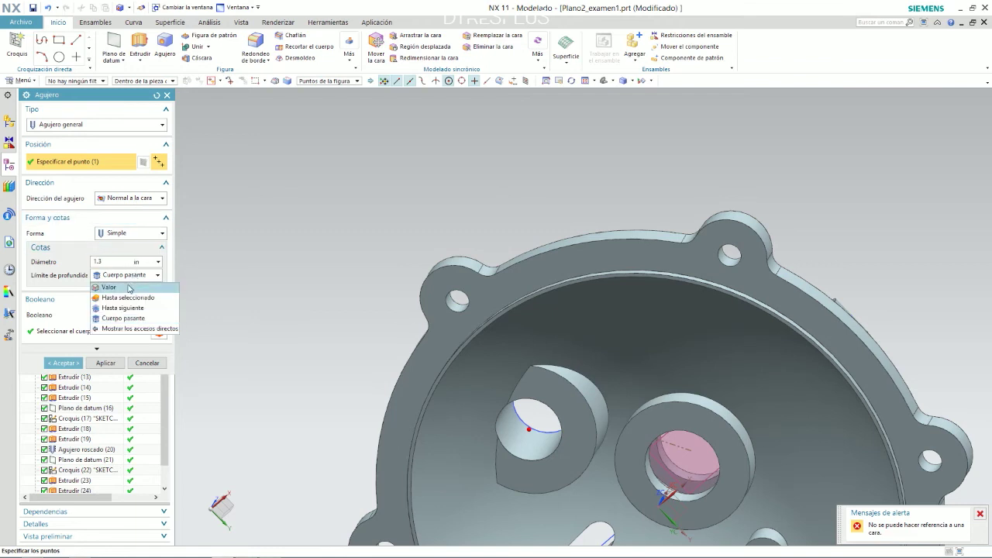
pyautogui.click(124, 285)
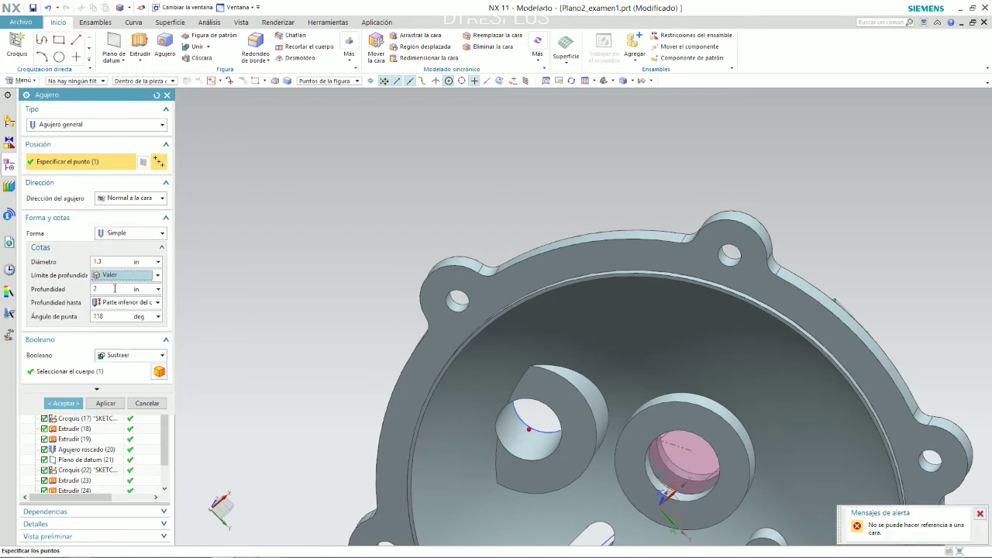
pyautogui.click(86, 125)
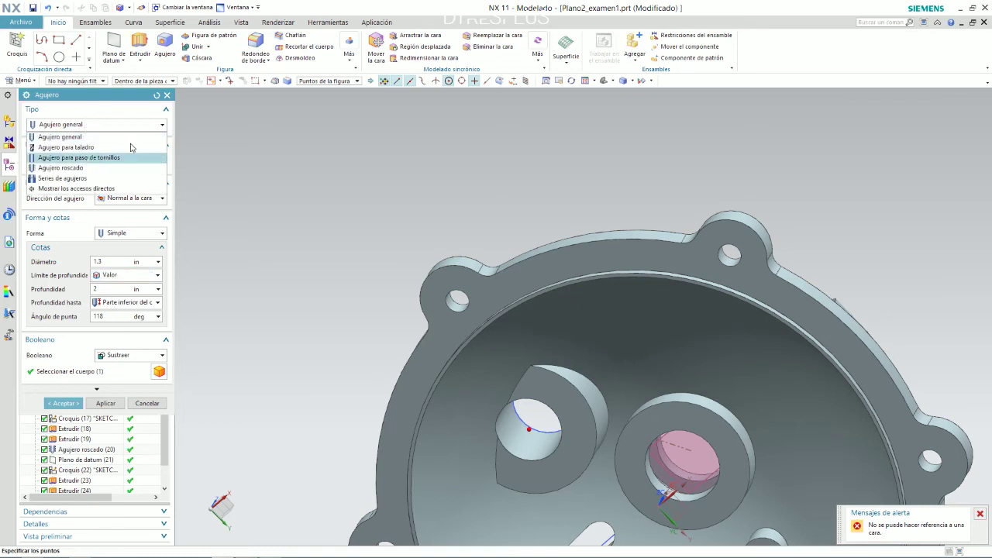
pyautogui.click(109, 305)
pyautogui.click(120, 302)
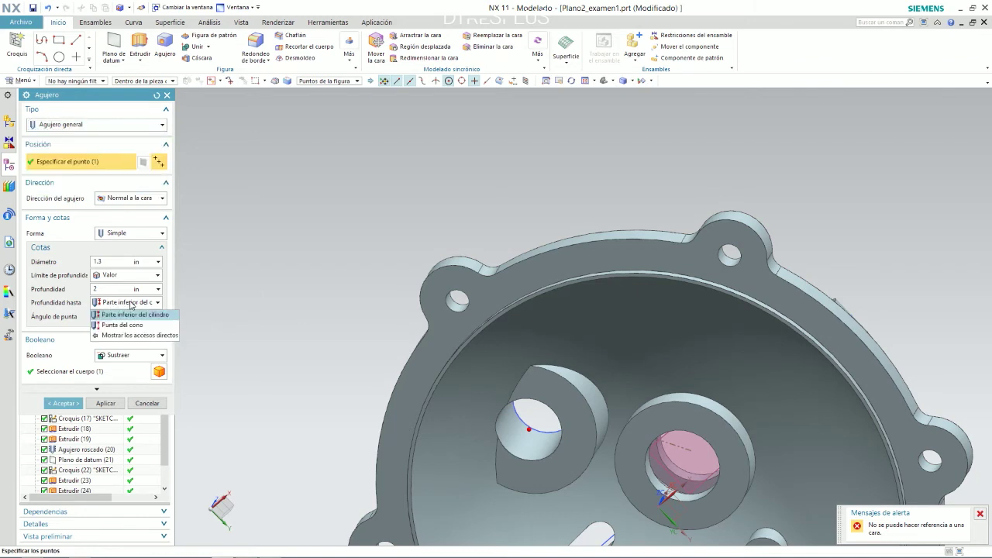
pyautogui.click(137, 402)
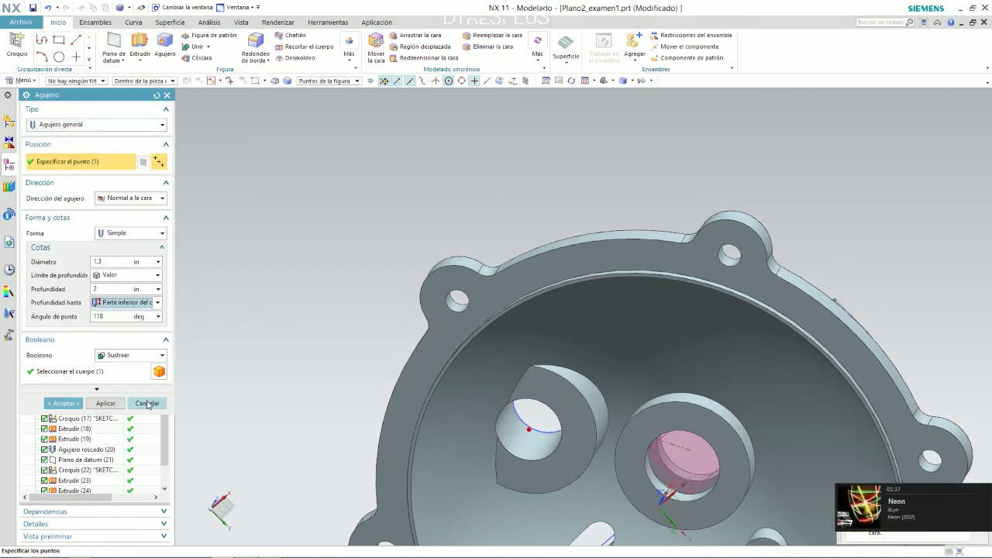
pyautogui.click(147, 402)
# Open the angled boss's sketch for editing and check the boss and bore diameters in the cover drawing
pyautogui.moveTo(457, 179); pyautogui.dragTo(508, 255, button='middle')
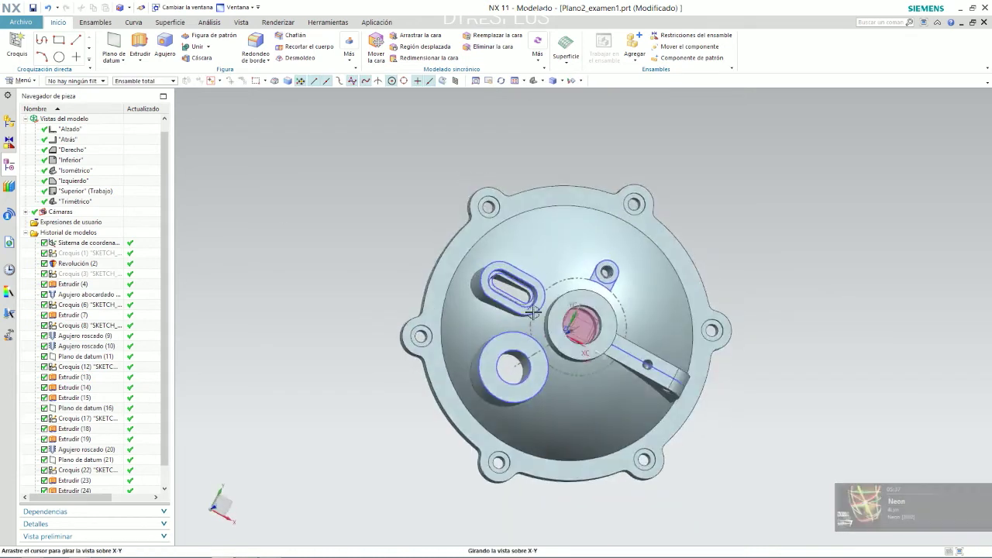
pyautogui.scroll(5, 508, 367)
pyautogui.doubleClick(509, 366)
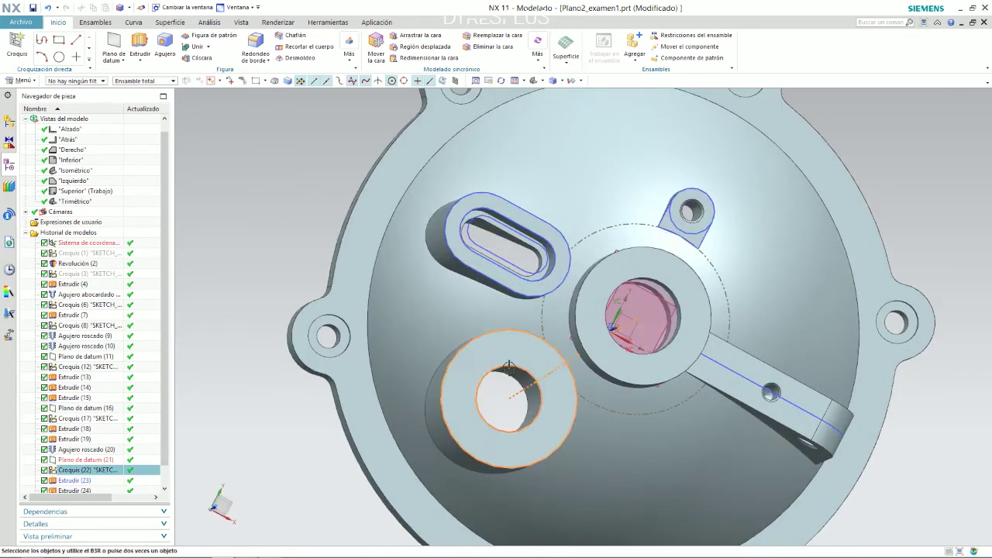
pyautogui.scroll(5, 530, 262)
pyautogui.hotkey('alt', 'Tab')
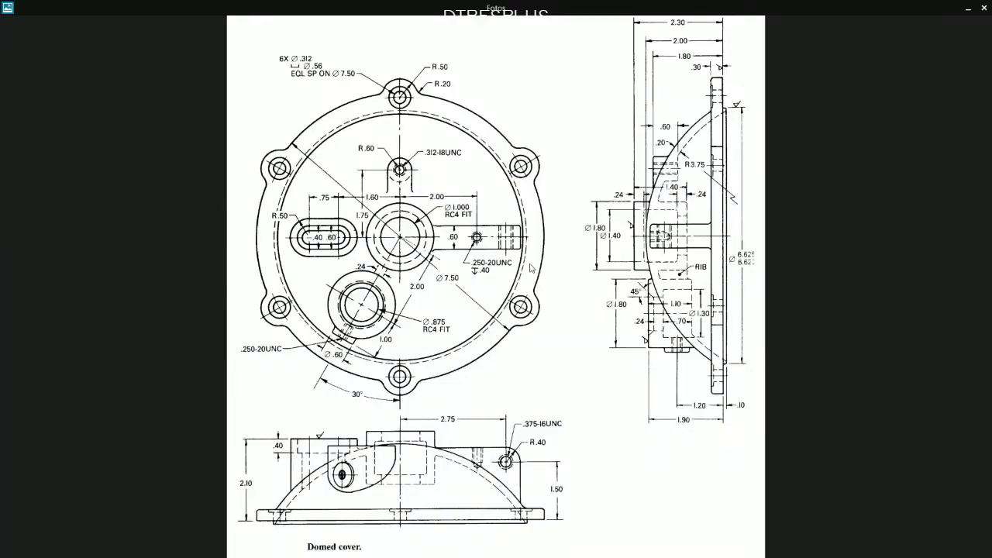
pyautogui.hotkey('alt', 'Tab')
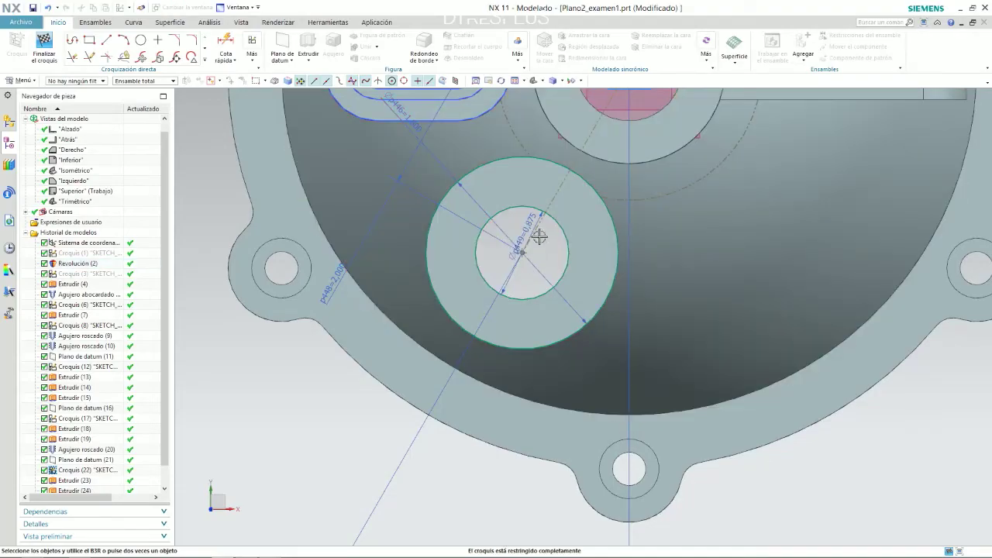
# Try a diameter of 1.3 in for the bore circle in the angled boss's sketch
pyautogui.click(532, 218)
pyautogui.write('13')
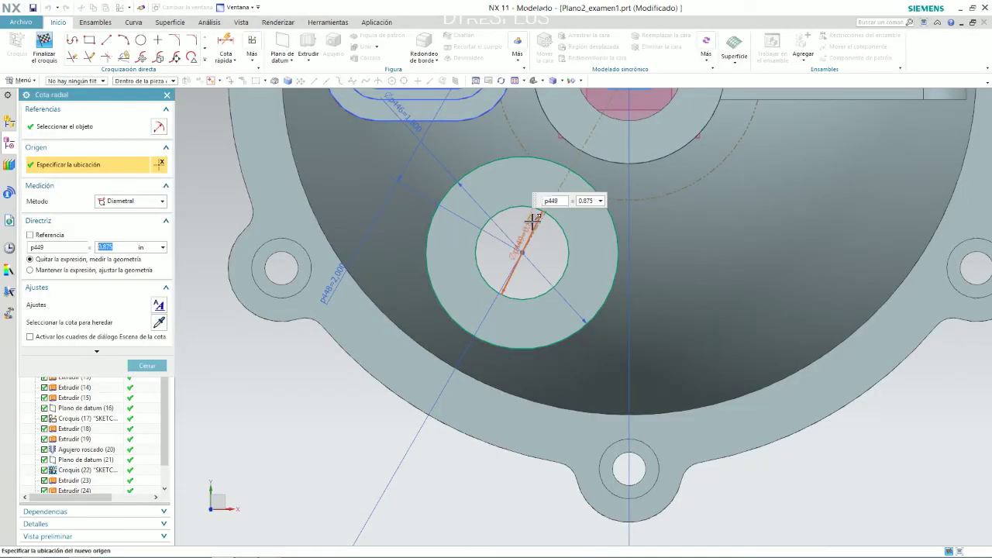
pyautogui.write('0')
pyautogui.press('Return')
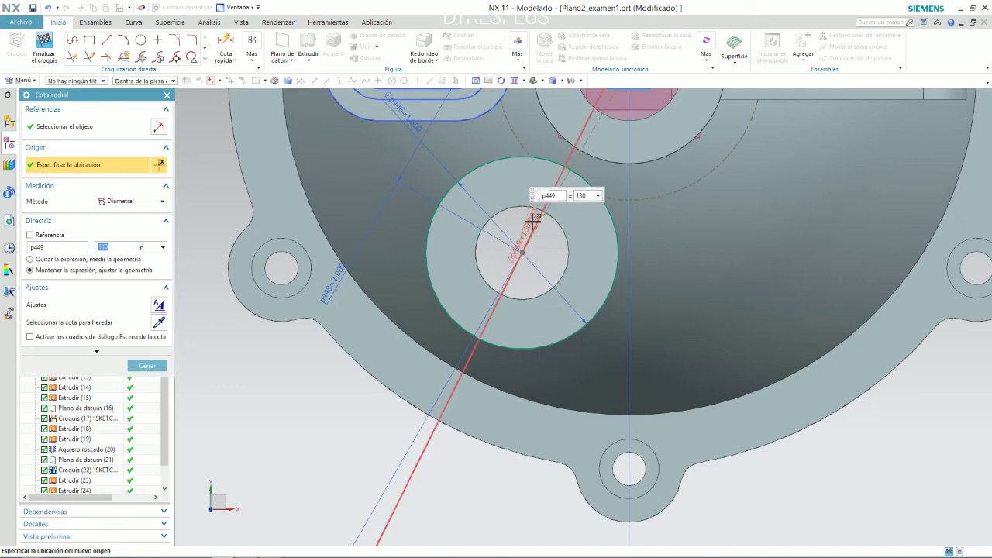
pyautogui.write('1.3')
pyautogui.press('Return')
pyautogui.press('Escape')
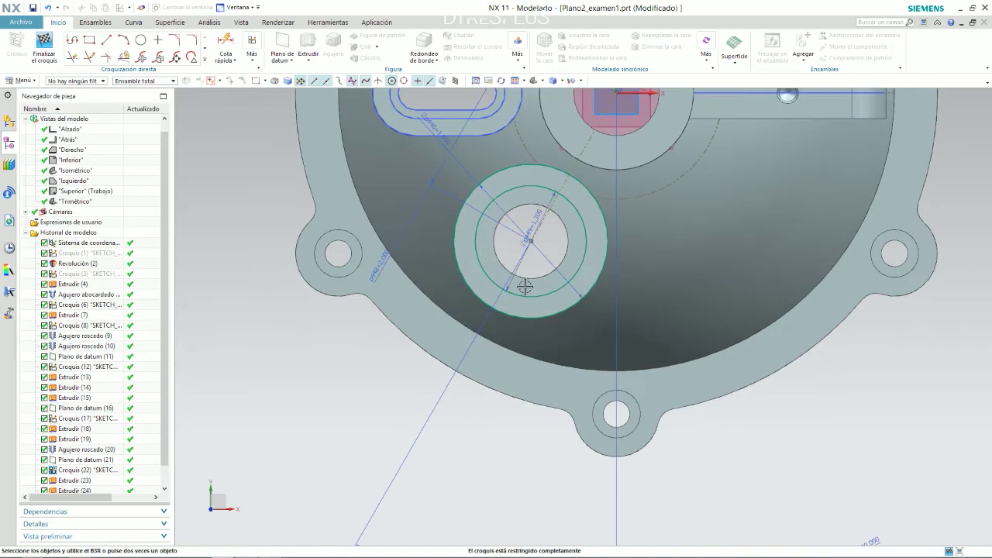
# Check the boss extrusions in the model history and undo the bore circle's diameter change
pyautogui.moveTo(521, 285); pyautogui.dragTo(295, 345, button='middle')
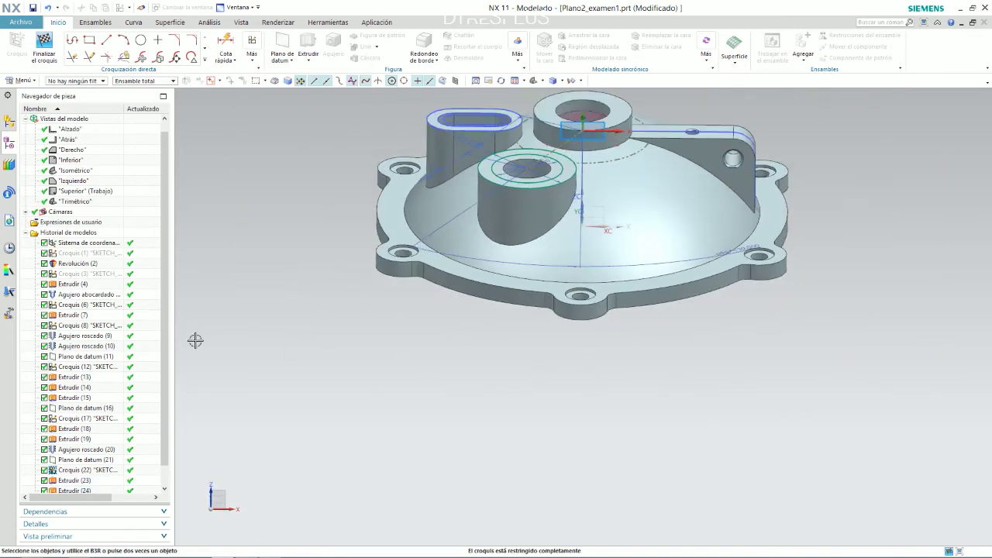
pyautogui.scroll(-1, 171, 333)
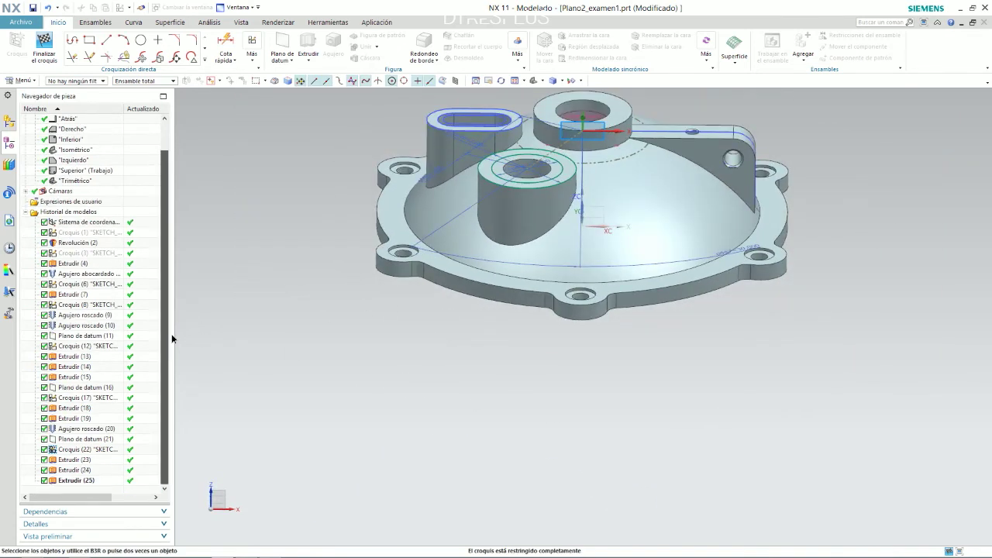
pyautogui.click(71, 481)
pyautogui.click(72, 470)
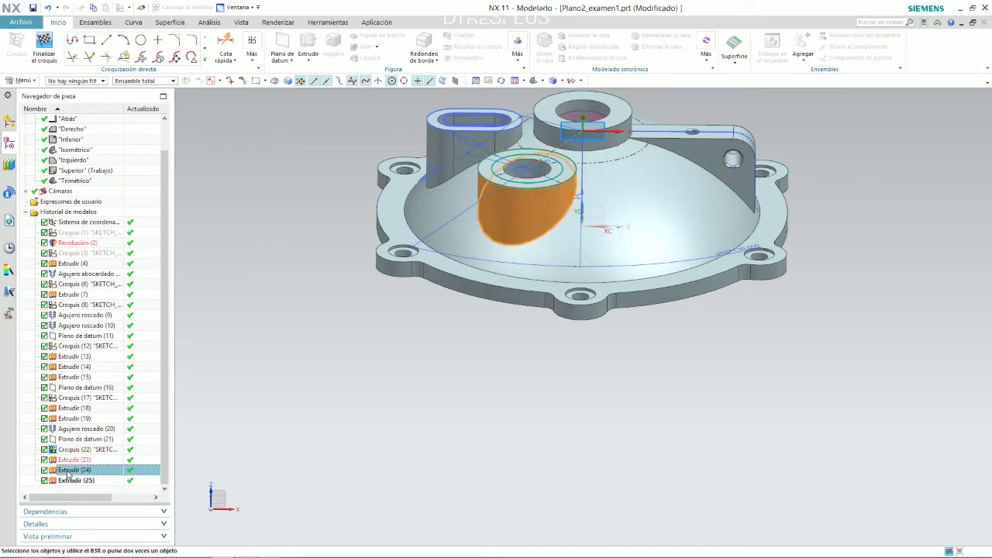
pyautogui.click(407, 438)
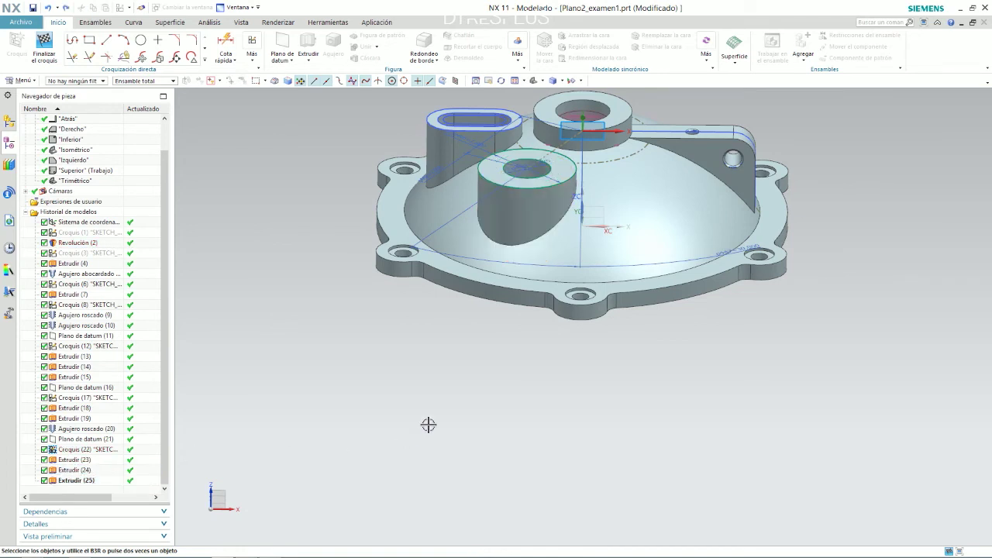
# Set the bore circle's diameter to 1.3 in in the angled boss's sketch and finish the sketch
pyautogui.click(78, 450)
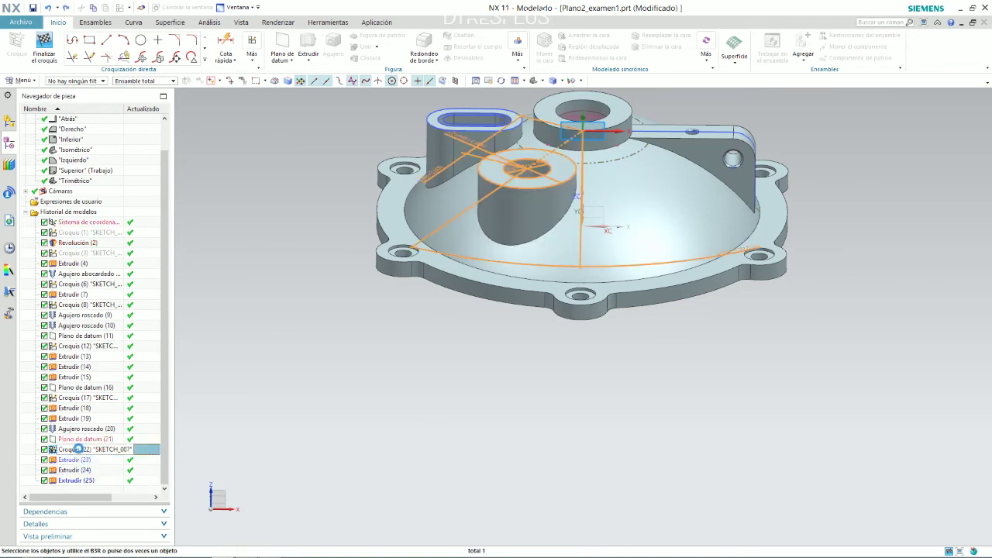
pyautogui.doubleClick(77, 450)
pyautogui.click(147, 223)
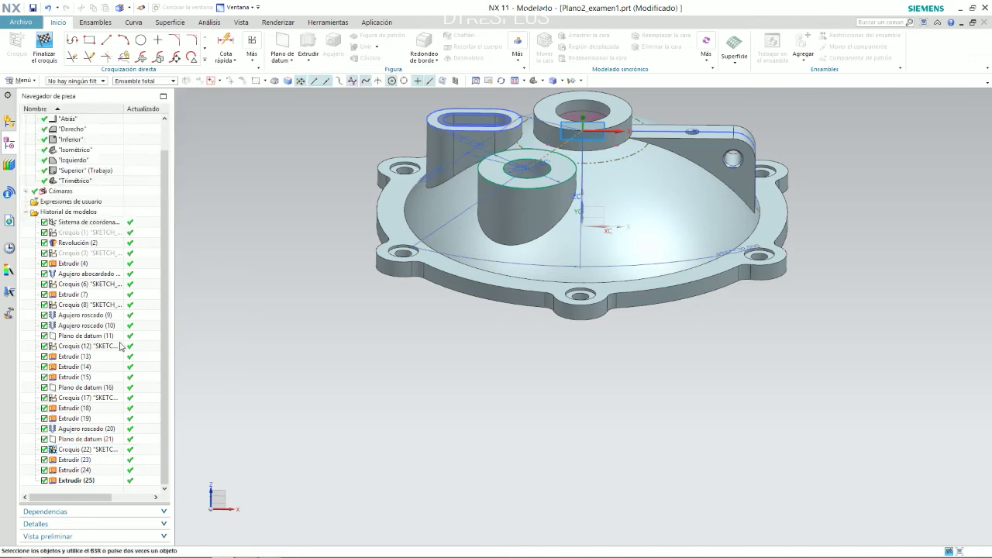
pyautogui.click(77, 460)
pyautogui.moveTo(403, 325); pyautogui.dragTo(488, 218, button='middle')
pyautogui.scroll(5, 488, 218)
pyautogui.scroll(3, 488, 217)
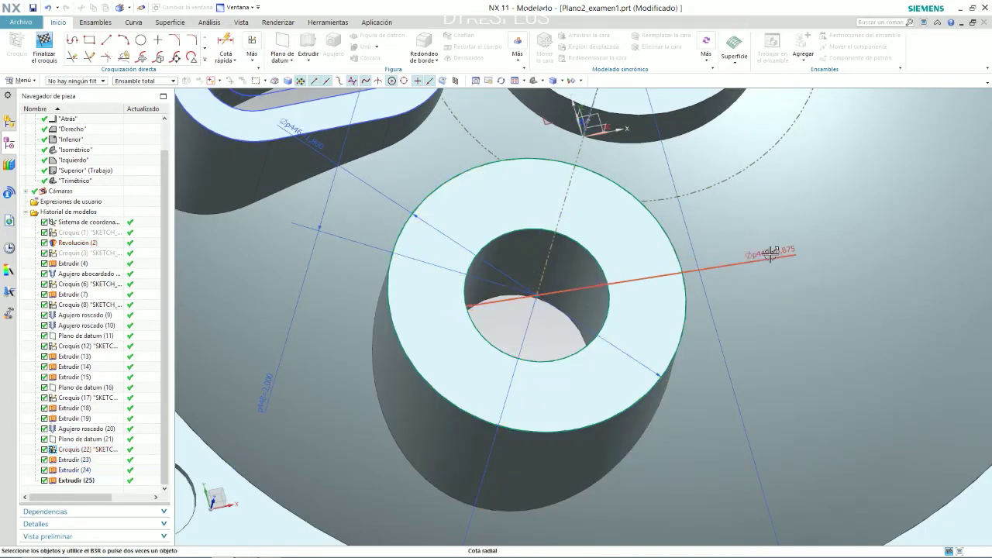
pyautogui.doubleClick(770, 252)
pyautogui.write('1.3')
pyautogui.press('Return')
pyautogui.middleClick(771, 252)
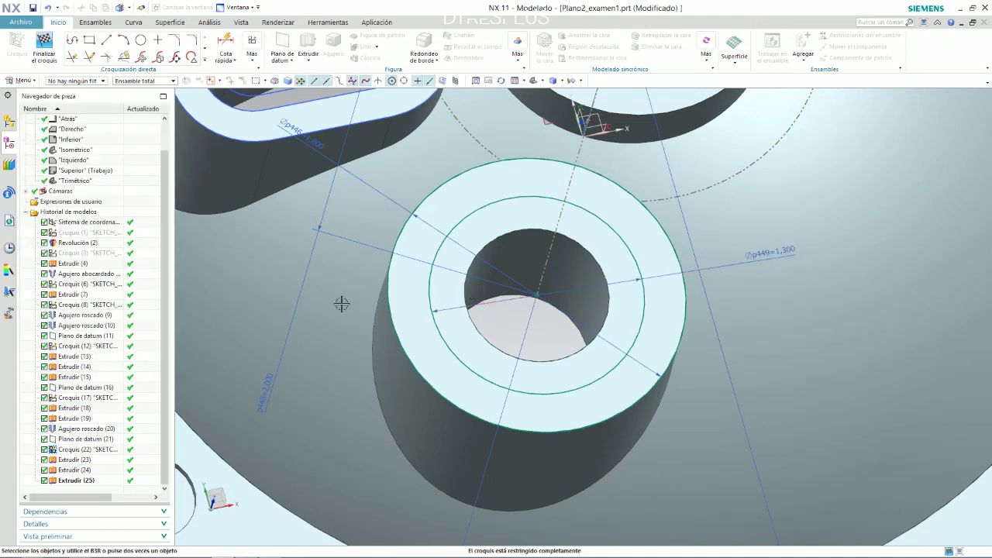
pyautogui.click(44, 48)
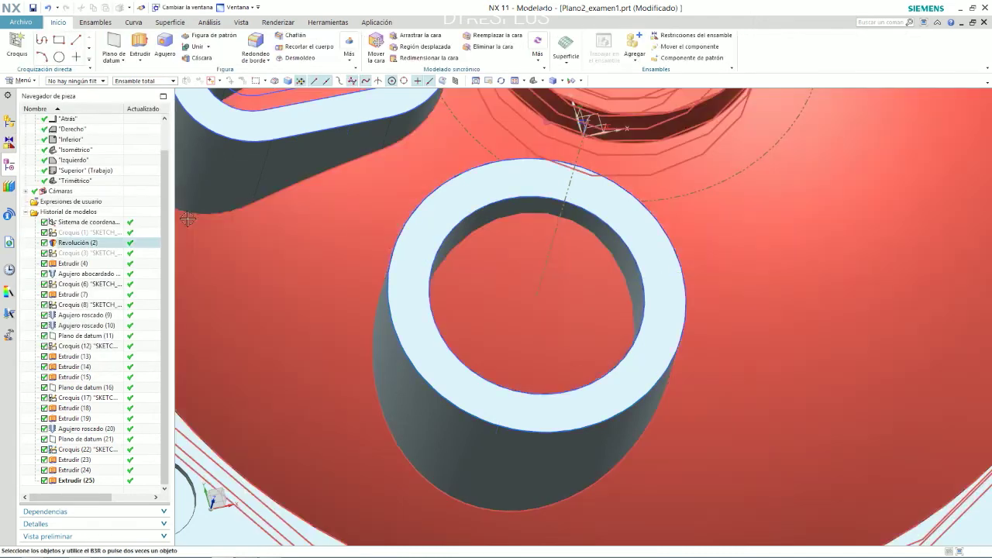
# Examine the angled boss from inside the dome and compare its length and bore with the cover drawing
pyautogui.hotkey('alt', 'Tab')
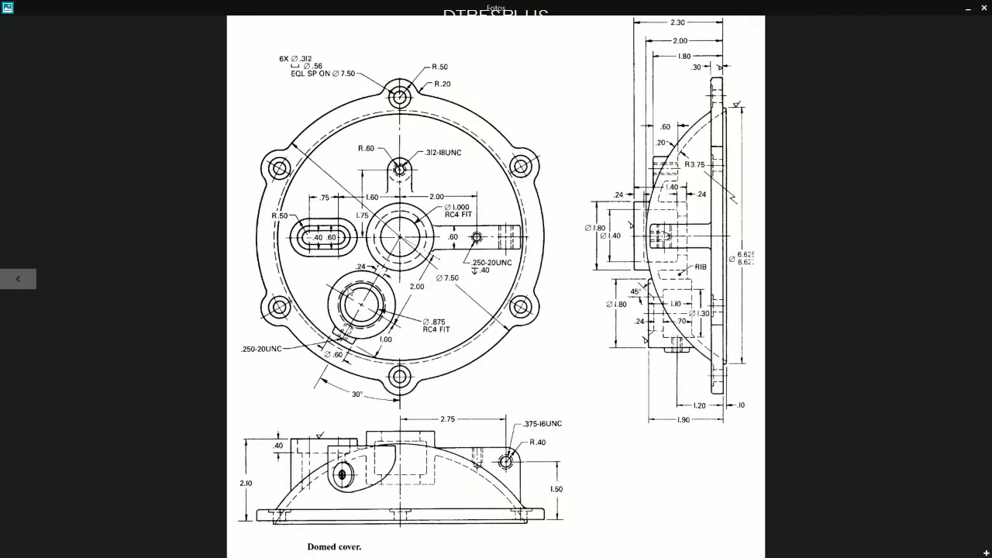
pyautogui.hotkey('alt', 'Tab')
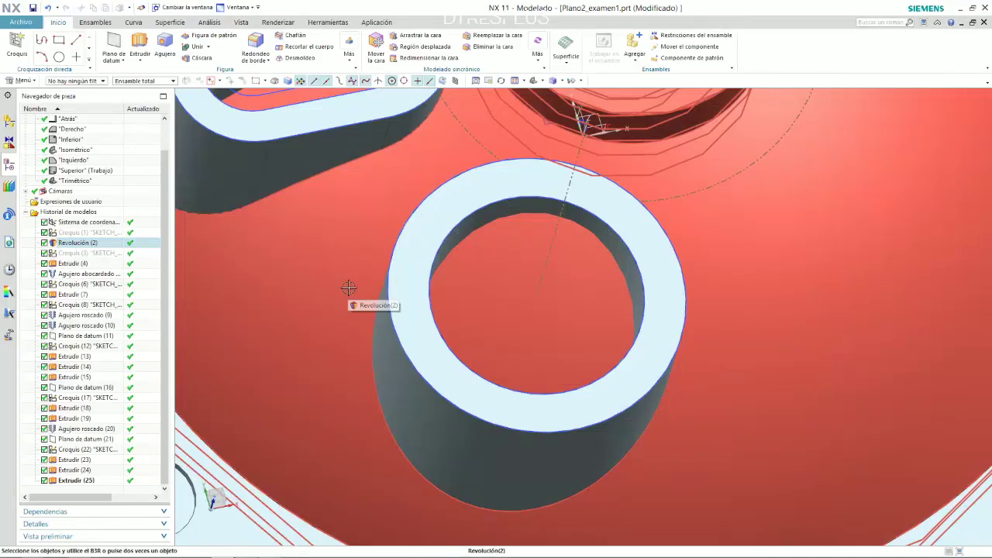
pyautogui.moveTo(480, 330); pyautogui.dragTo(508, 263, button='middle')
pyautogui.moveTo(450, 249); pyautogui.dragTo(463, 102, button='middle')
pyautogui.scroll(2, 464, 101)
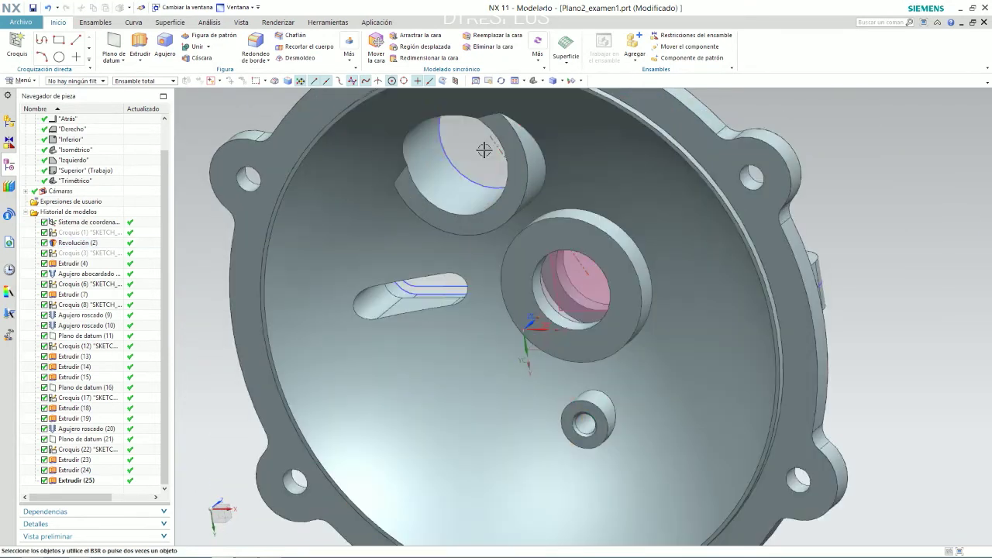
pyautogui.click(492, 173)
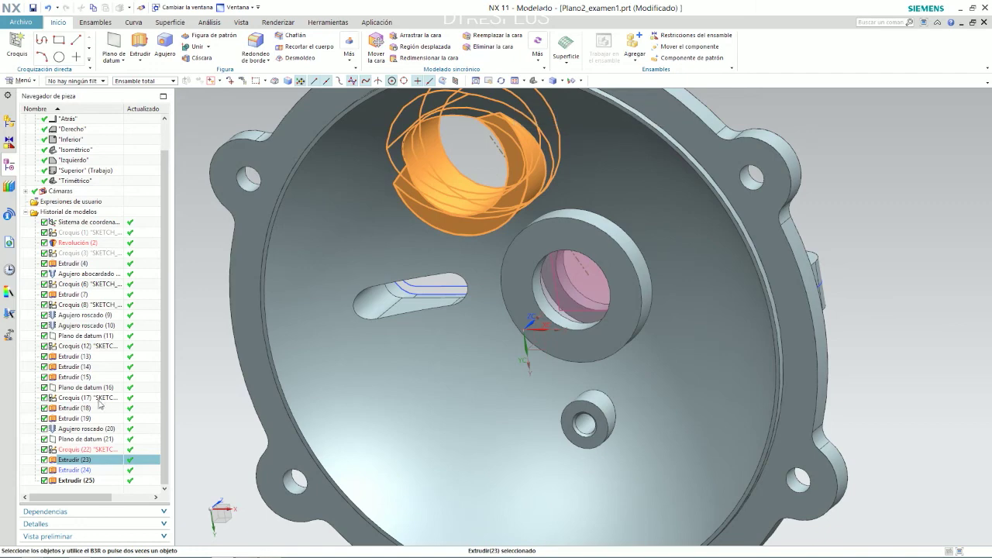
pyautogui.moveTo(503, 284); pyautogui.dragTo(471, 252, button='middle')
pyautogui.hotkey('alt', 'Tab')
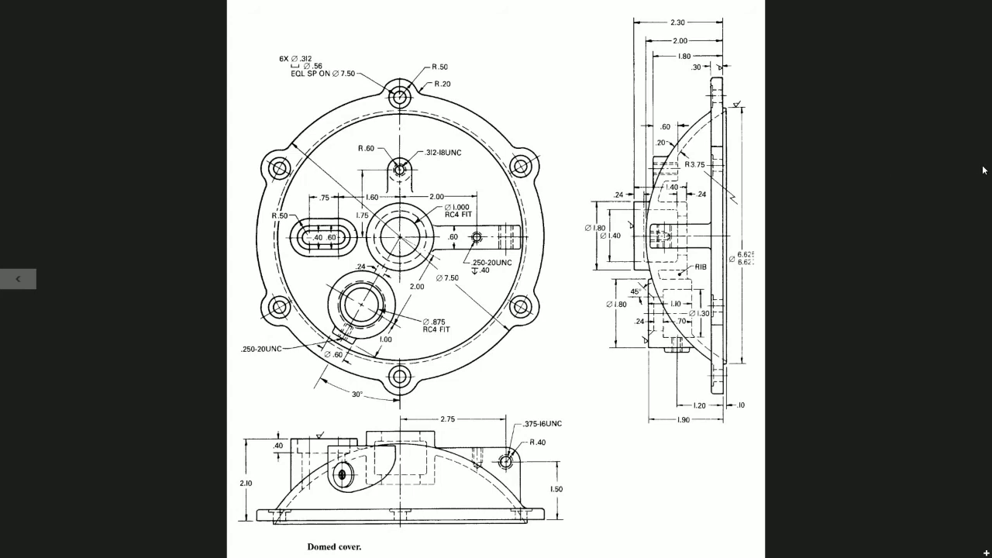
pyautogui.hotkey('alt', 'Tab')
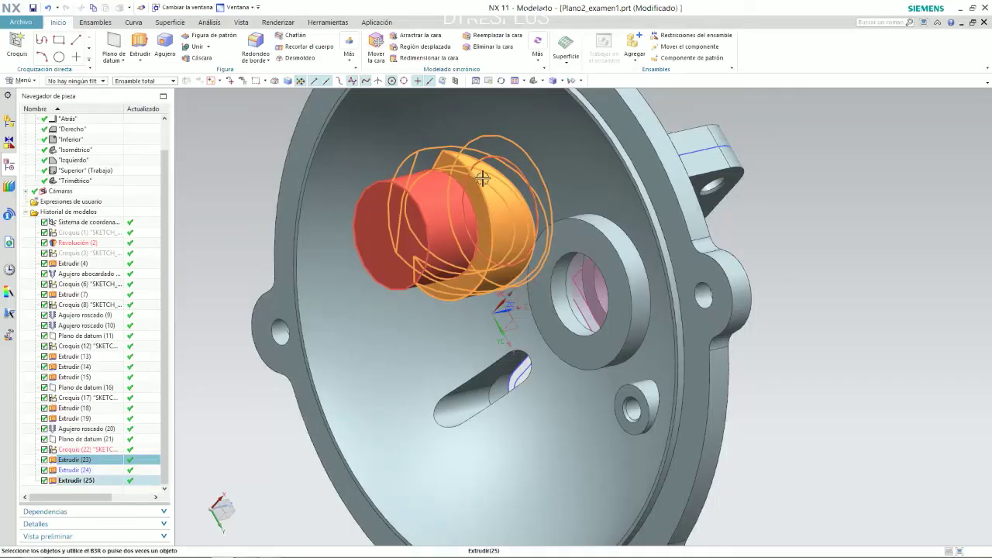
# Set the end distance of the angled boss's joined extrusion to 1.1 in
pyautogui.doubleClick(487, 204)
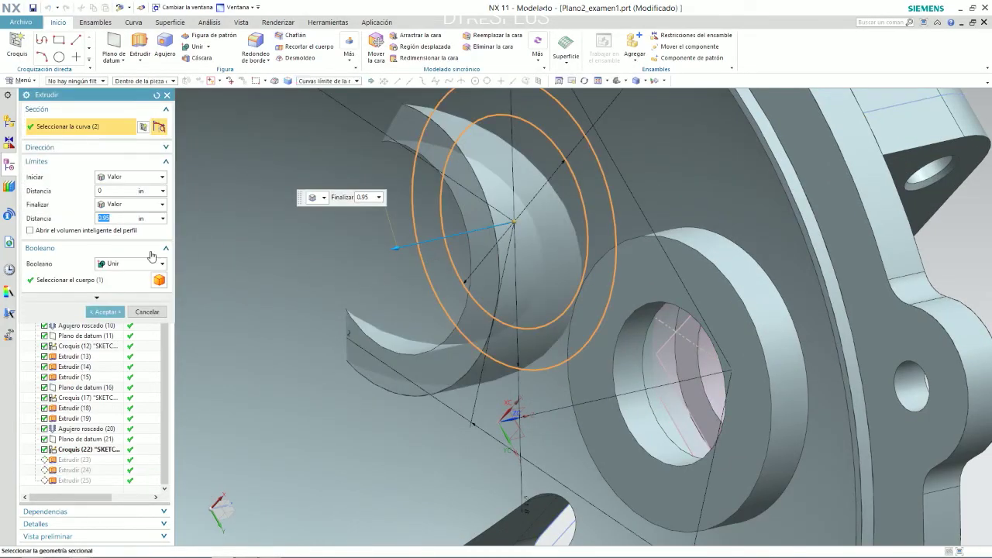
pyautogui.write('1.1')
pyautogui.press('Return')
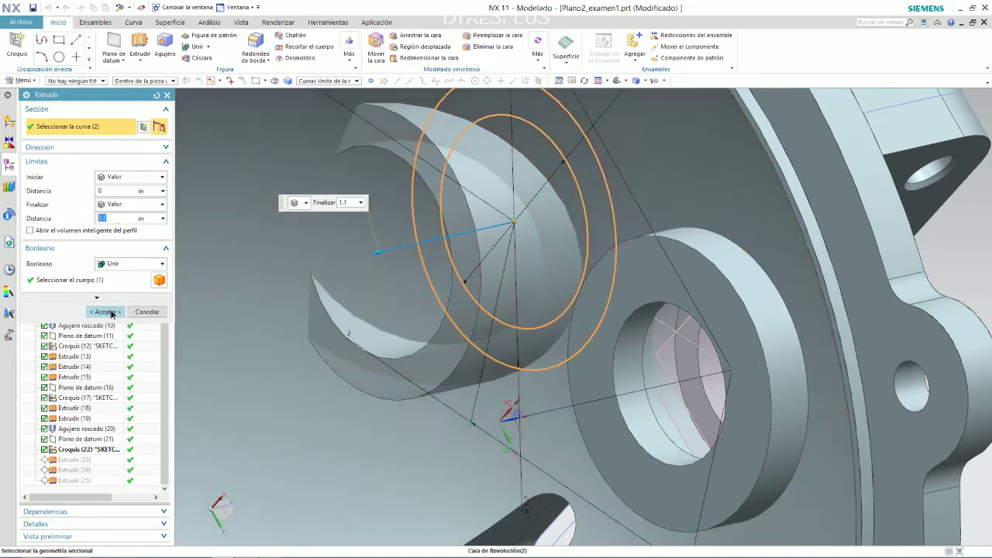
pyautogui.click(115, 311)
# Check the boss depths in the cover drawing, dismiss the update report and delete Extrude (24) from the model history
pyautogui.hotkey('alt', 'Tab')
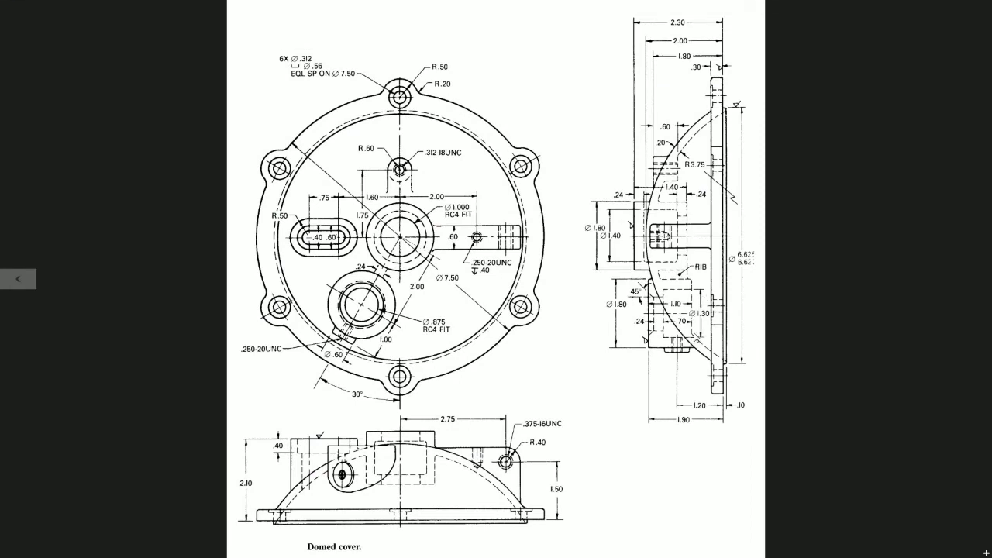
pyautogui.hotkey('alt', 'Tab')
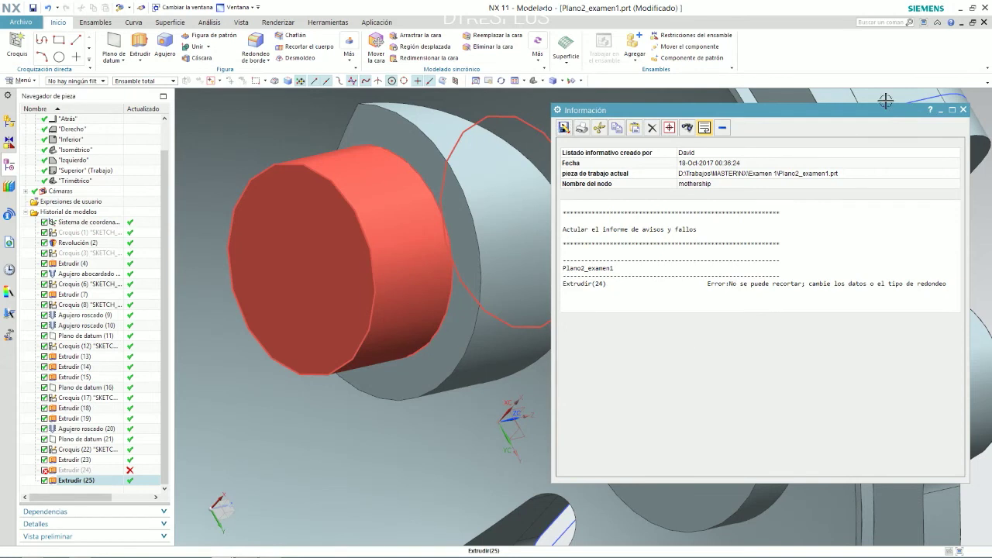
pyautogui.click(962, 109)
pyautogui.scroll(-2, 325, 403)
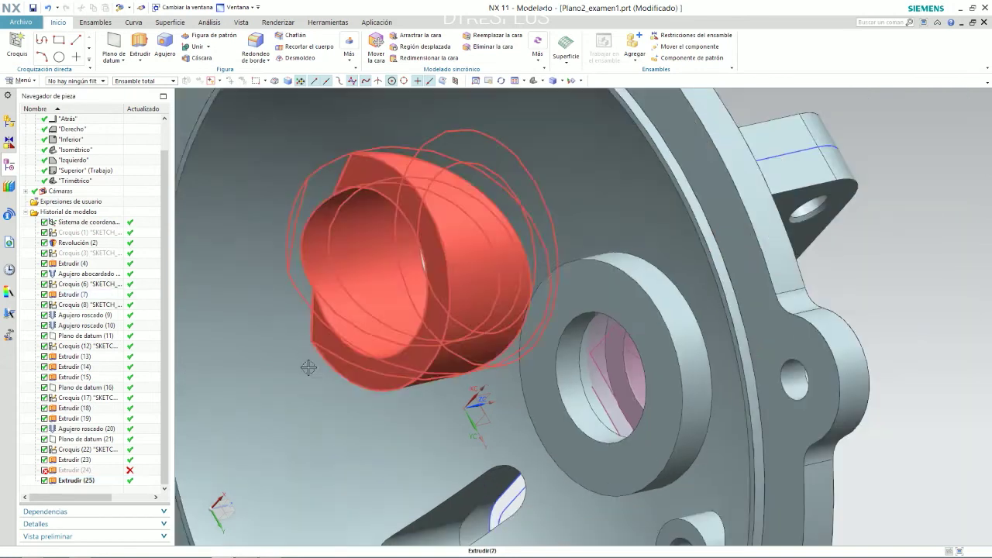
pyautogui.click(72, 470)
pyautogui.press('Delete')
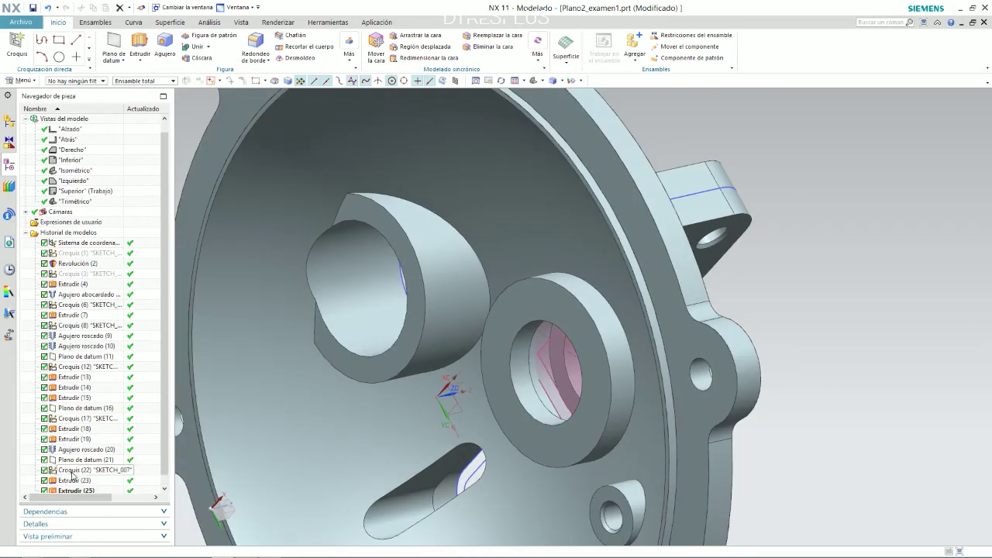
# Reopen the angled boss's sketch and draw a concentric circle about 0.85 in in diameter inside the 1.3 in circle
pyautogui.scroll(-1, 164, 346)
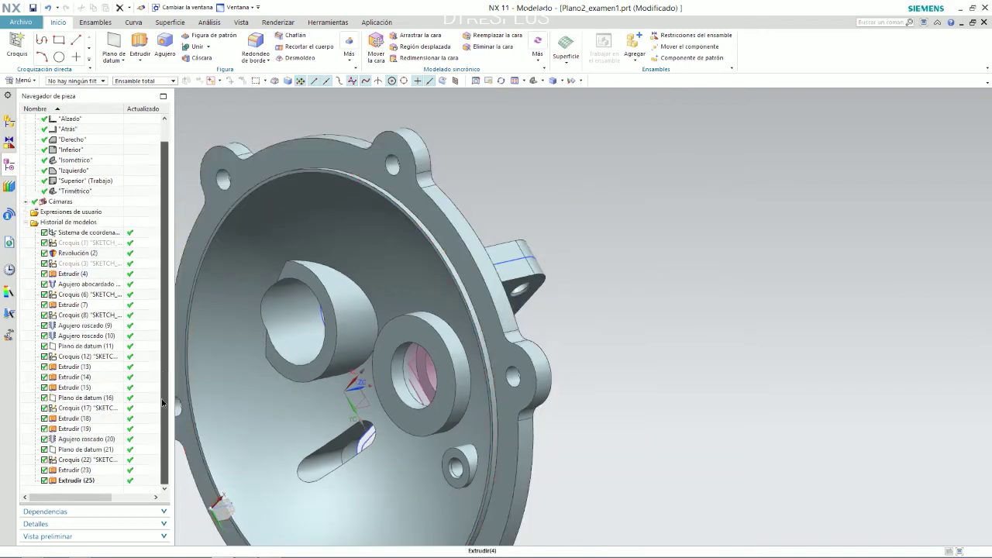
pyautogui.click(68, 481)
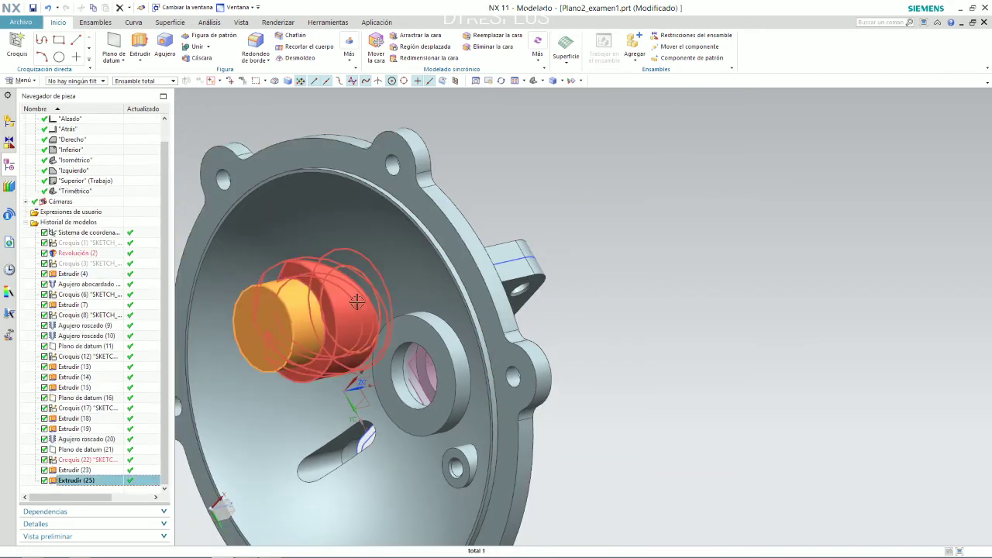
pyautogui.moveTo(451, 171); pyautogui.dragTo(534, 283, button='middle')
pyautogui.scroll(2, 424, 303)
pyautogui.scroll(-3, 416, 310)
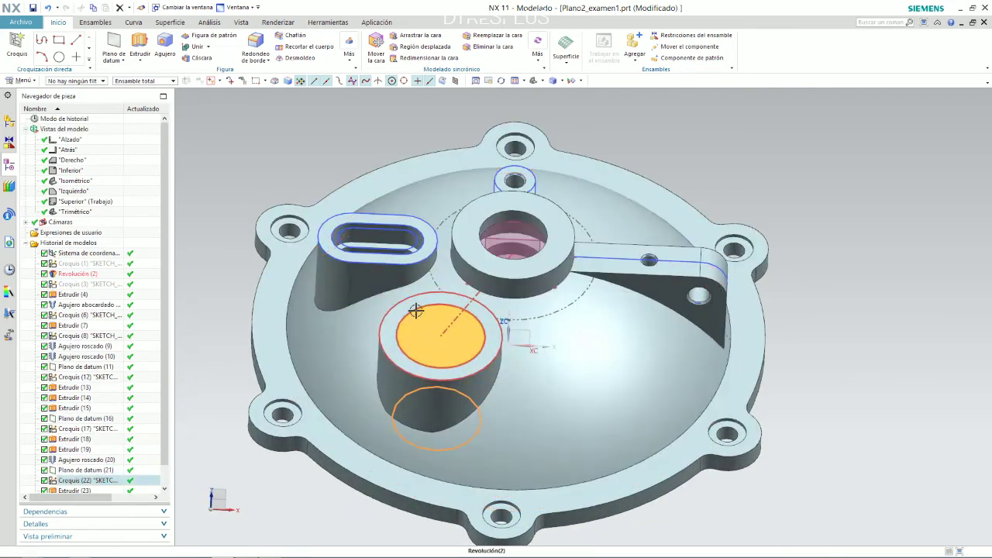
pyautogui.doubleClick(70, 481)
pyautogui.click(140, 39)
pyautogui.scroll(-4, 657, 269)
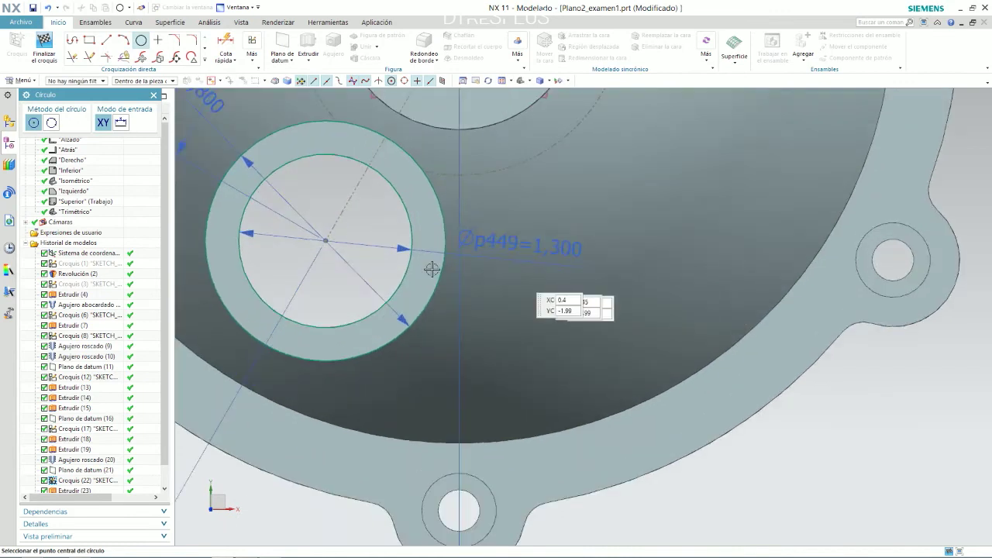
pyautogui.click(325, 240)
pyautogui.write('.56')
pyautogui.press('Return')
pyautogui.hotkey('alt', 'Tab')
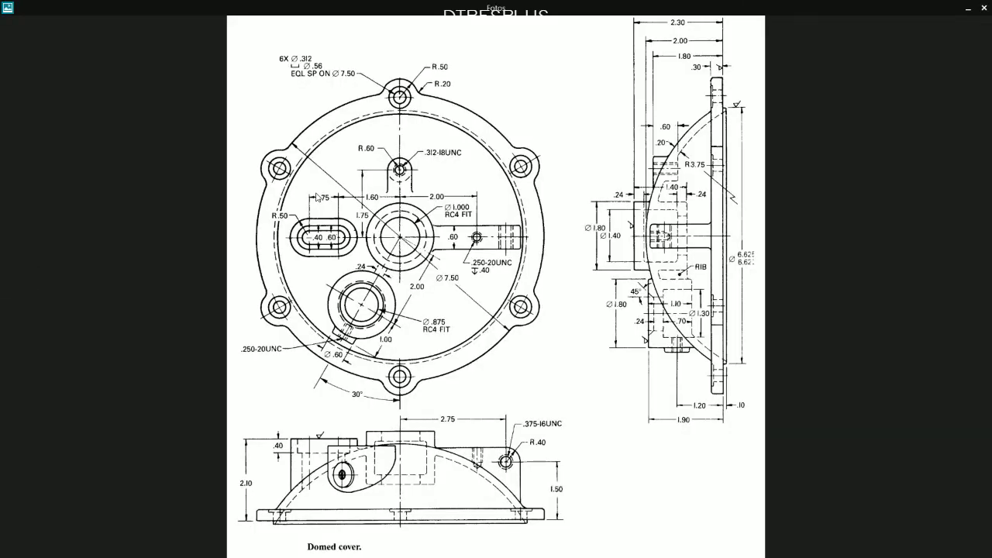
pyautogui.hotkey('alt', 'Tab')
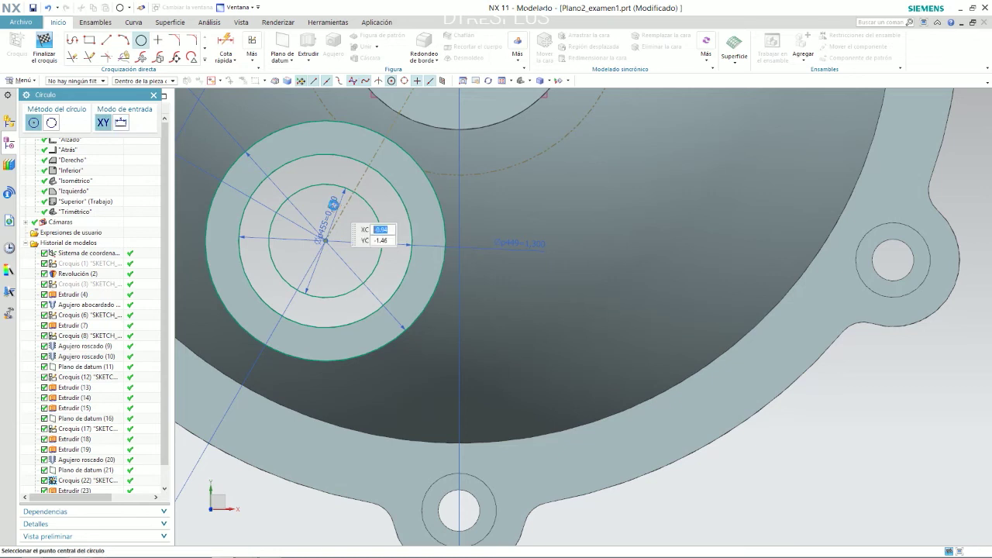
pyautogui.press('Escape')
# Set the new inner circle's diameter to 0.875 in and finish the sketch
pyautogui.doubleClick(334, 204)
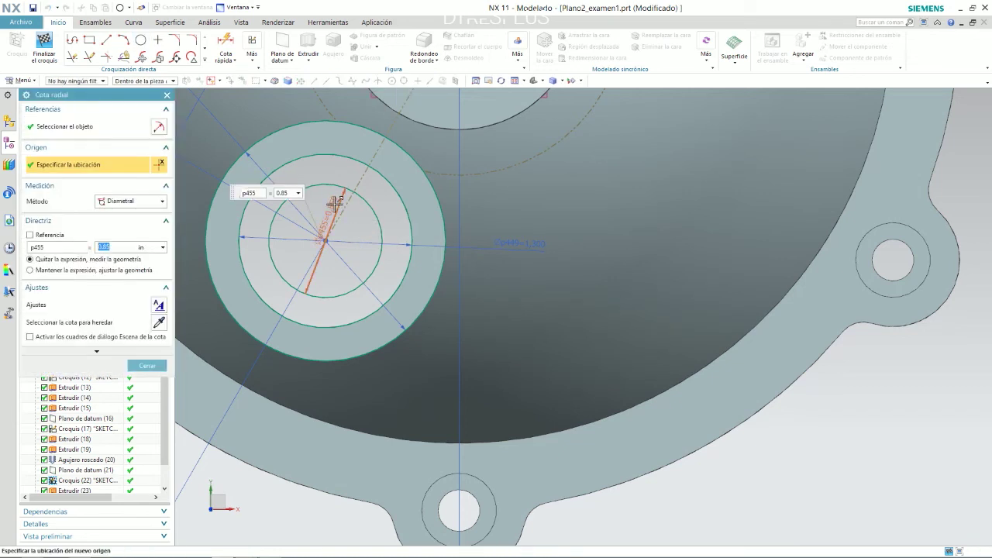
pyautogui.click(292, 197)
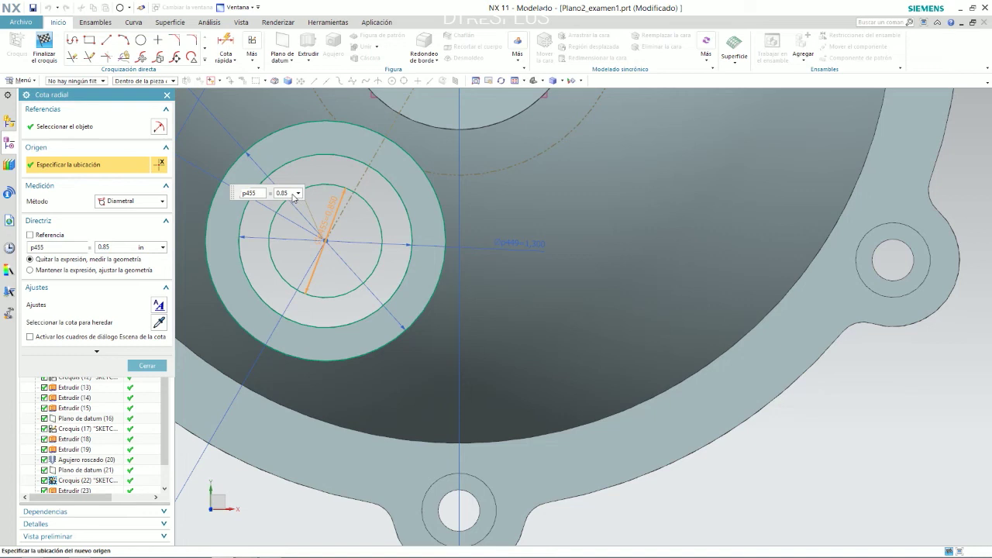
pyautogui.doubleClick(293, 198)
pyautogui.write('0.875')
pyautogui.press('Return')
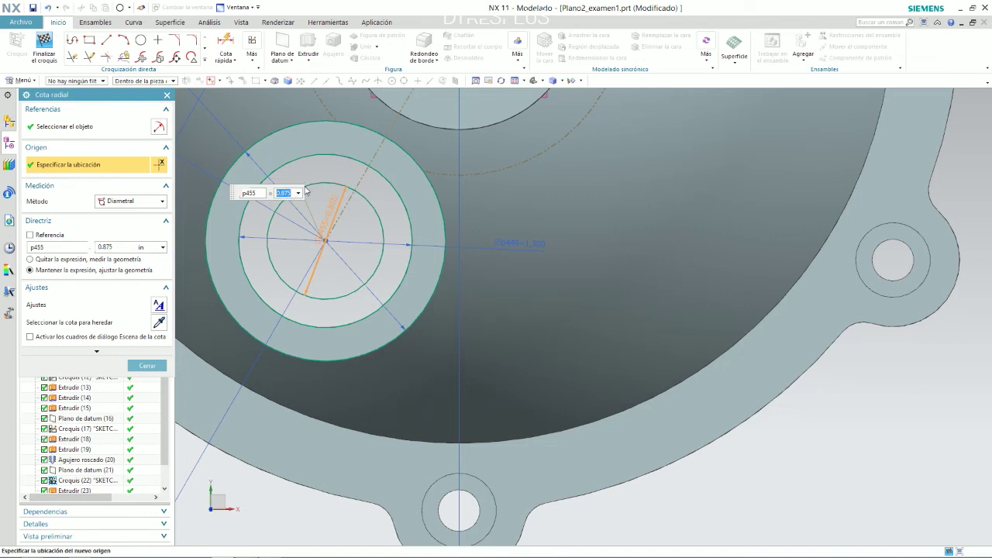
pyautogui.middleClick(346, 186)
pyautogui.moveTo(325, 217); pyautogui.dragTo(333, 180, button='middle')
pyautogui.click(44, 48)
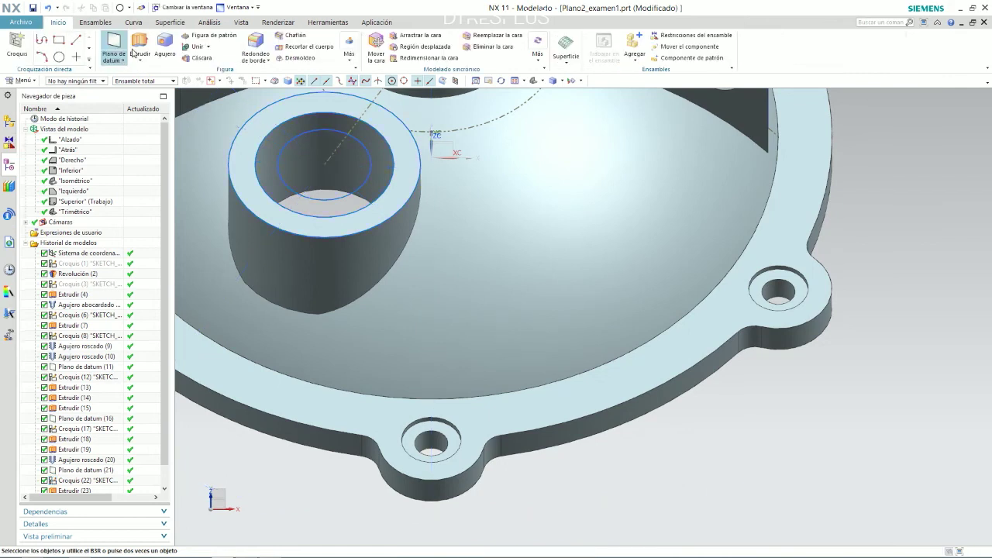
# Try to subtract a 1.73 in extrusion of the 0.875 in circle from the cover
pyautogui.click(139, 45)
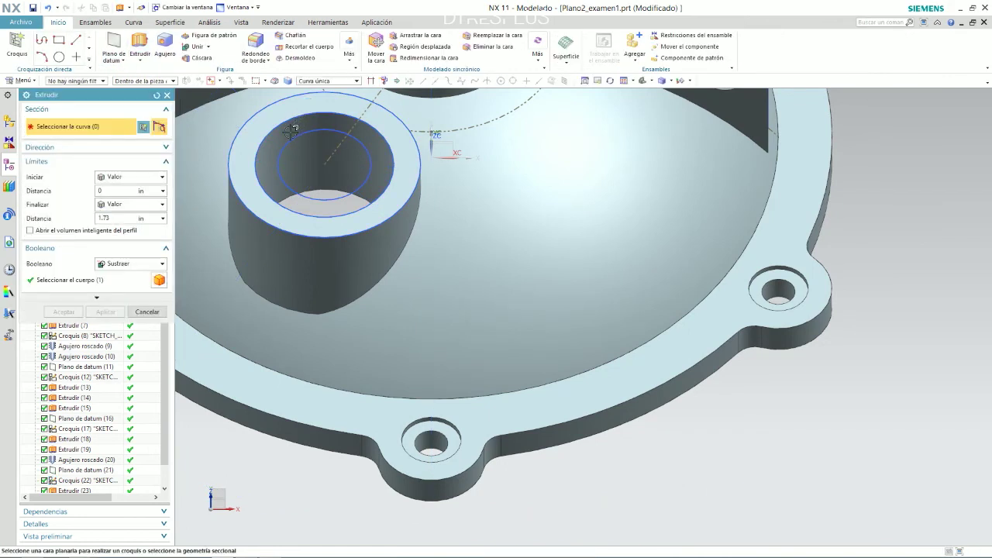
pyautogui.click(296, 133)
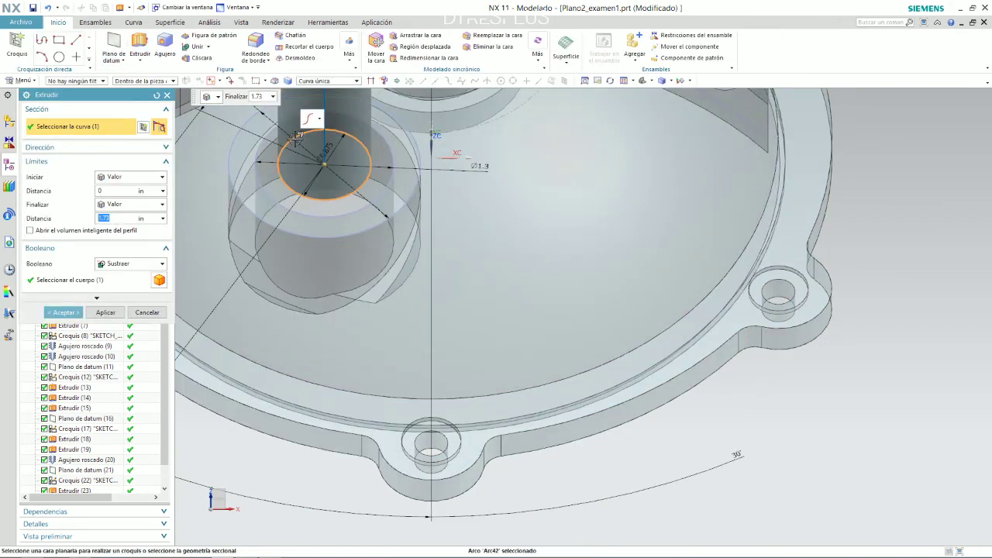
pyautogui.middleClick(295, 134)
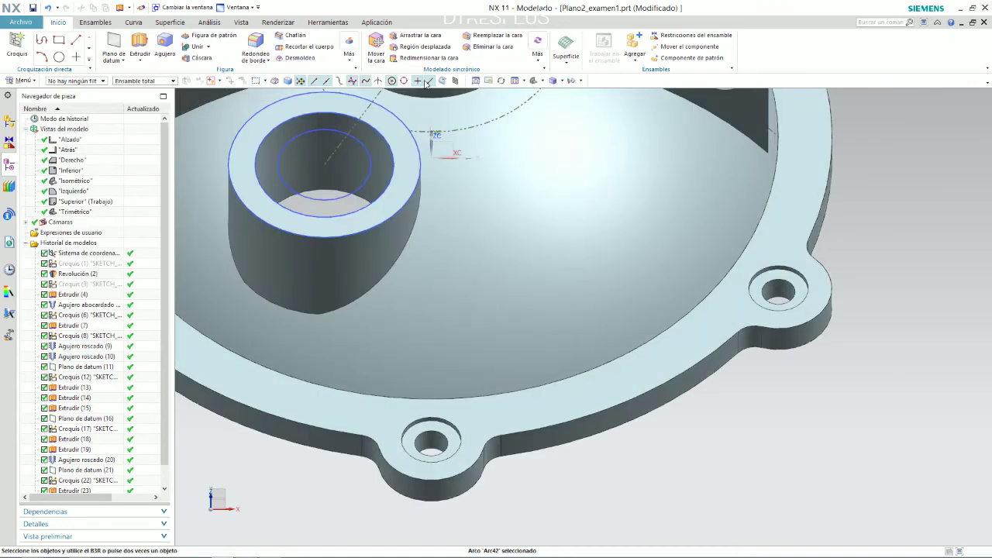
pyautogui.scroll(-4, 353, 138)
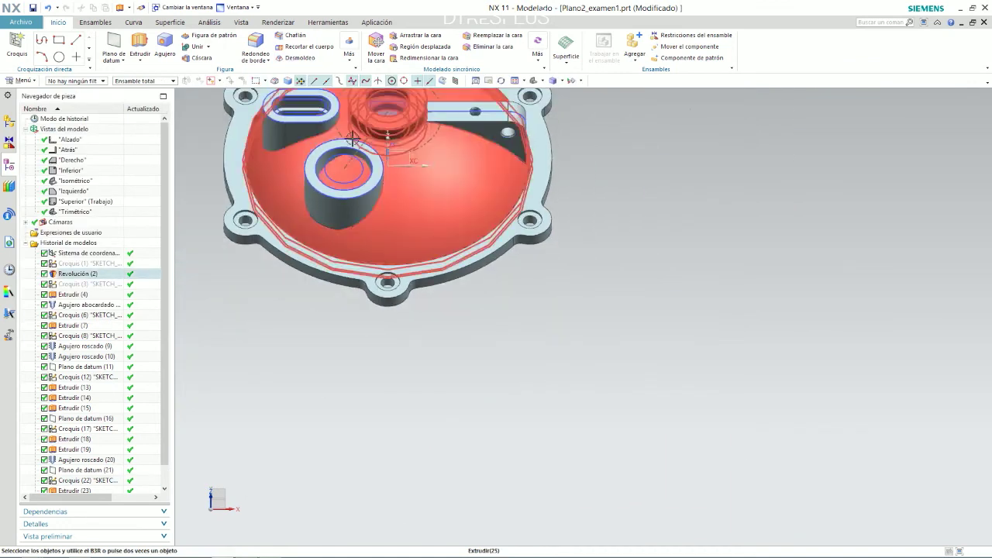
pyautogui.scroll(4, 270, 105)
# Set up a subtracting extrusion of the ring between the angled boss's 1.3 in and 0.875 in circles, directed down into the boss
pyautogui.click(140, 45)
pyautogui.click(326, 80)
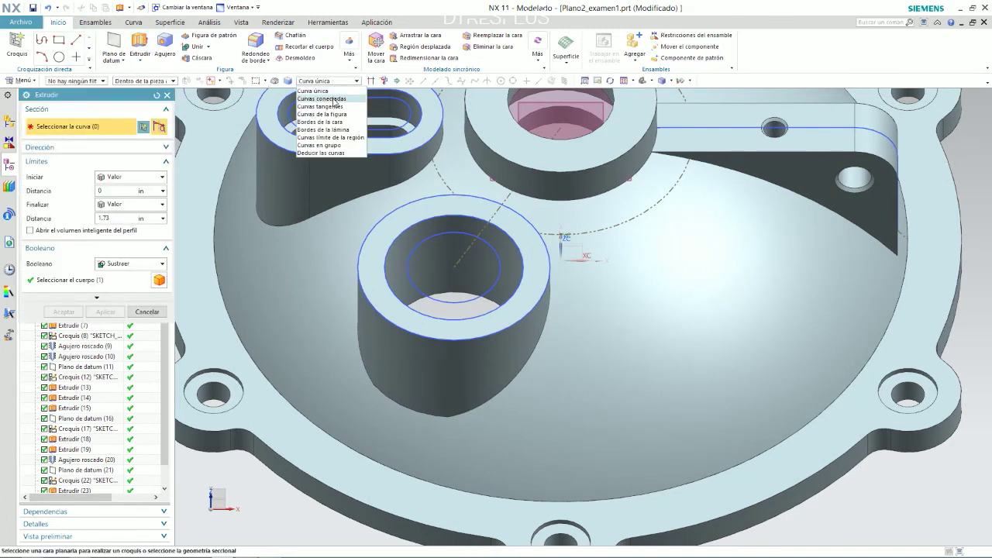
pyautogui.click(334, 99)
pyautogui.click(353, 80)
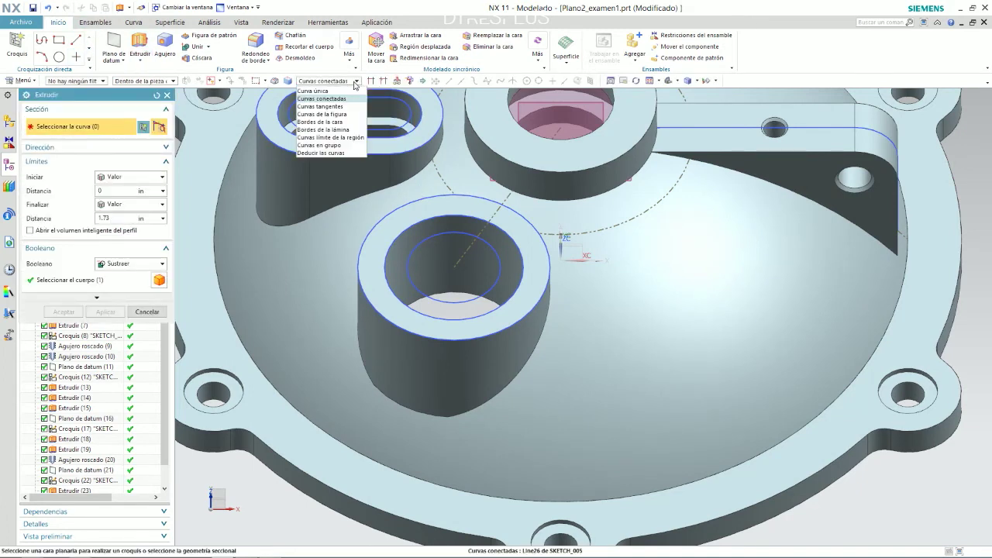
pyautogui.click(330, 137)
pyautogui.click(434, 237)
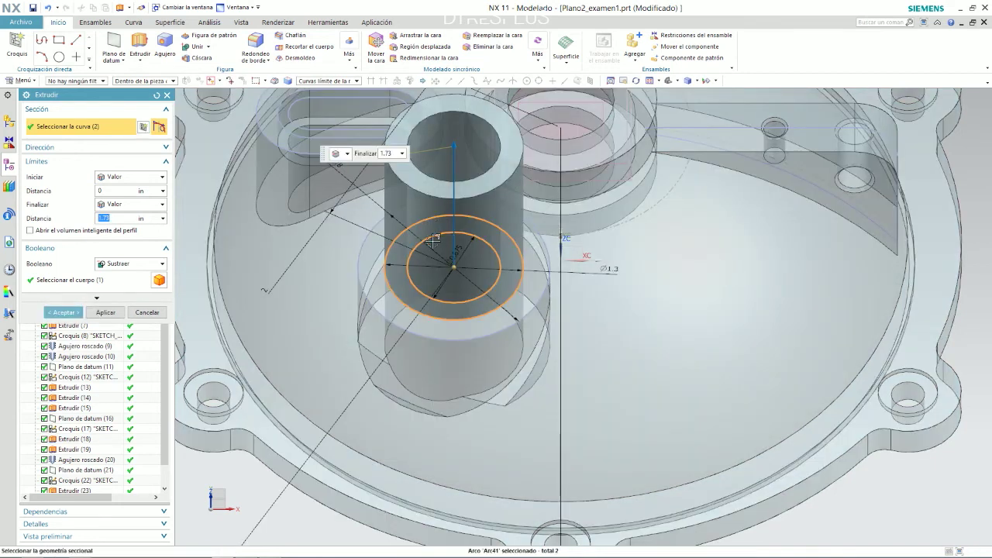
pyautogui.moveTo(453, 146); pyautogui.dragTo(455, 399)
# Check the boss depths in the cover drawing and set the ring extrusion's end distance to 1.1-0.7 in
pyautogui.hotkey('alt', 'Tab')
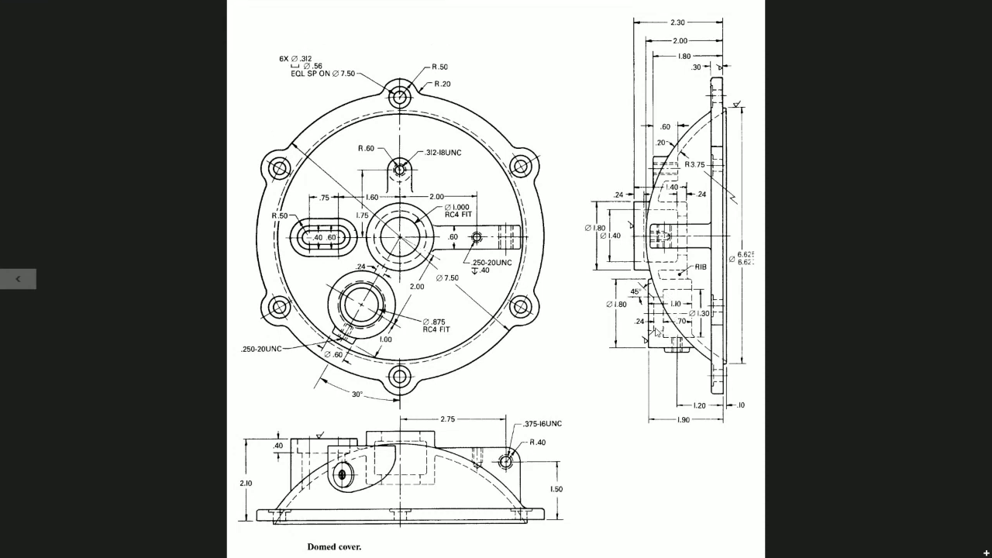
pyautogui.press('Left')
pyautogui.press('Right')
pyautogui.hotkey('alt', 'Tab')
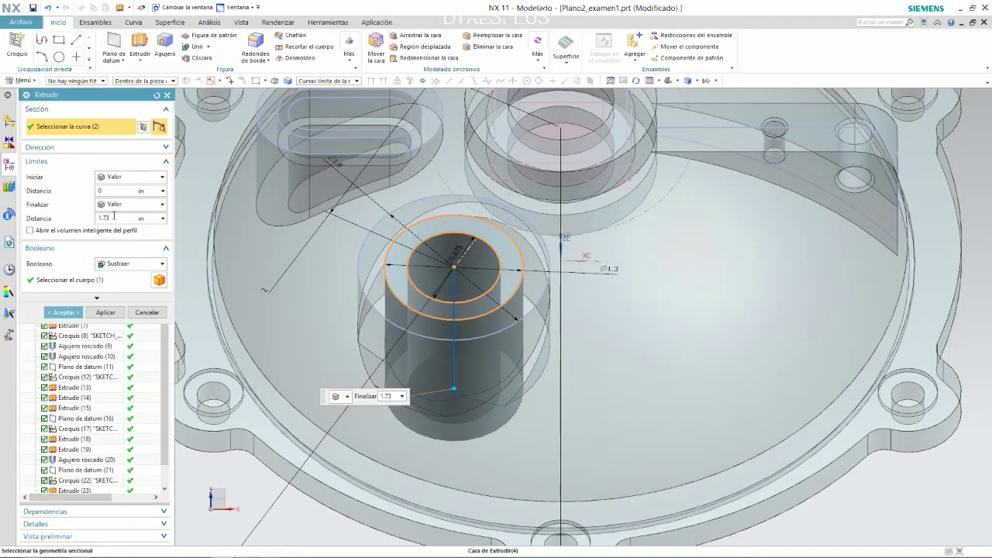
pyautogui.write('1.1-0.7')
pyautogui.press('Return')
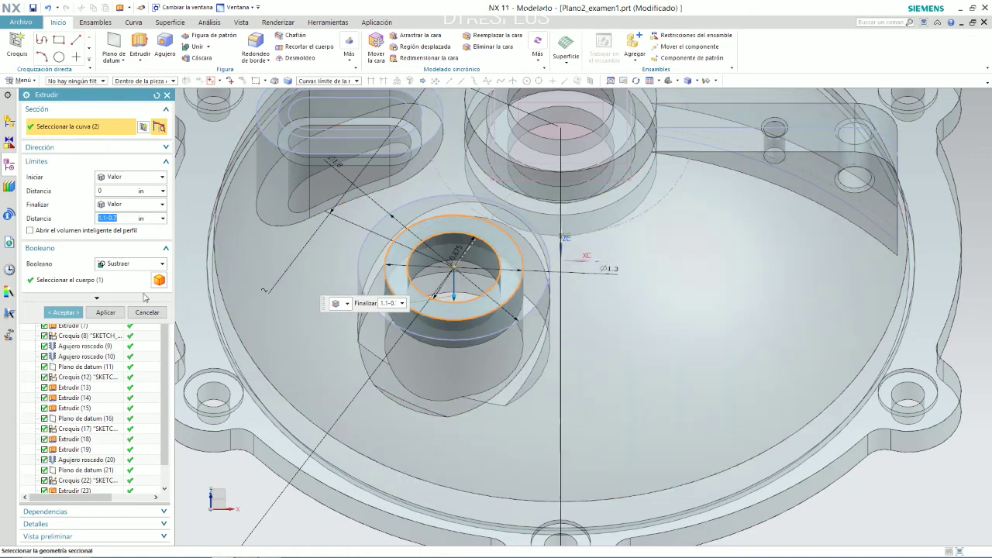
# Try to subtract the ring extrusion, dismiss the error and unite the ring with the cover instead
pyautogui.click(63, 312)
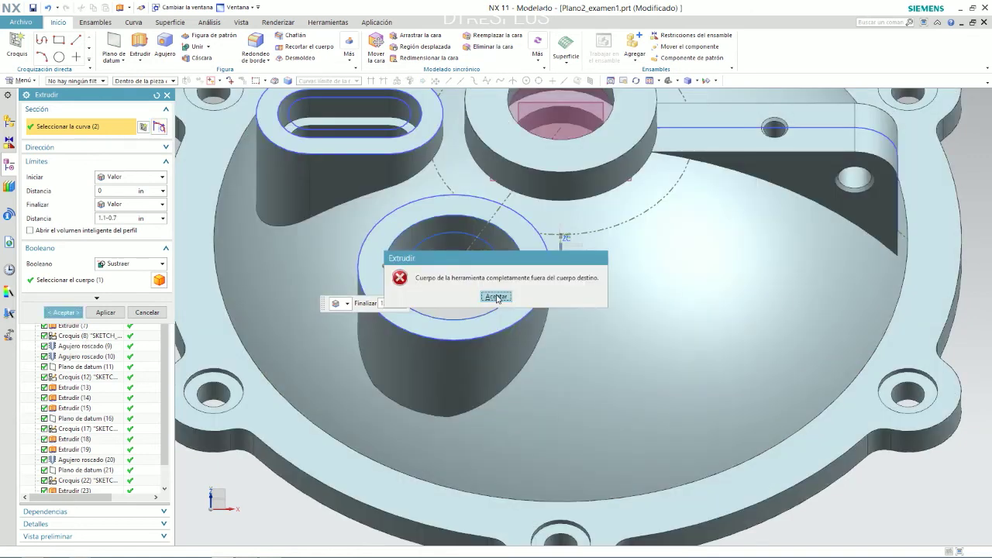
pyautogui.click(488, 297)
pyautogui.click(124, 263)
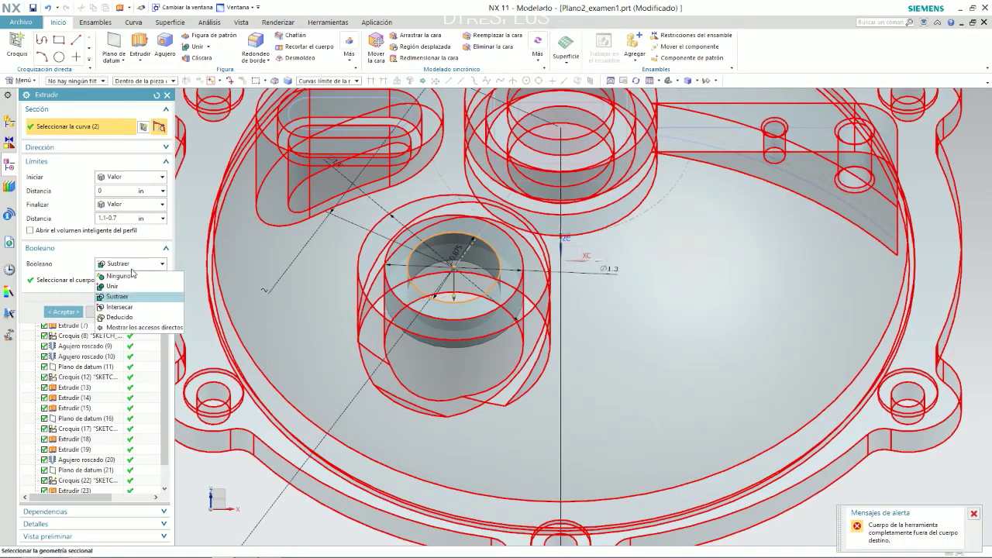
pyautogui.click(107, 282)
pyautogui.click(63, 312)
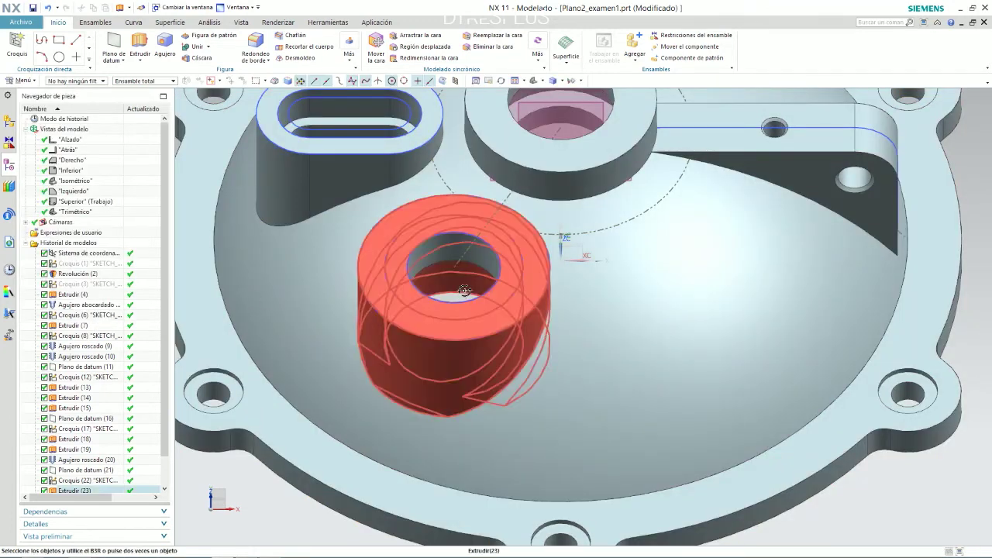
# Hide all sketches in the model
pyautogui.press('Home')
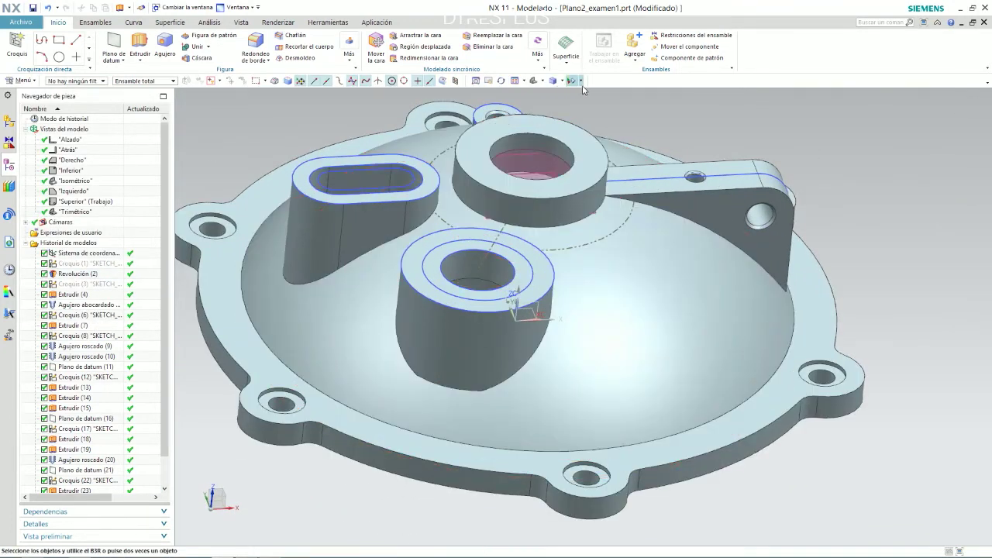
pyautogui.click(573, 81)
pyautogui.click(613, 93)
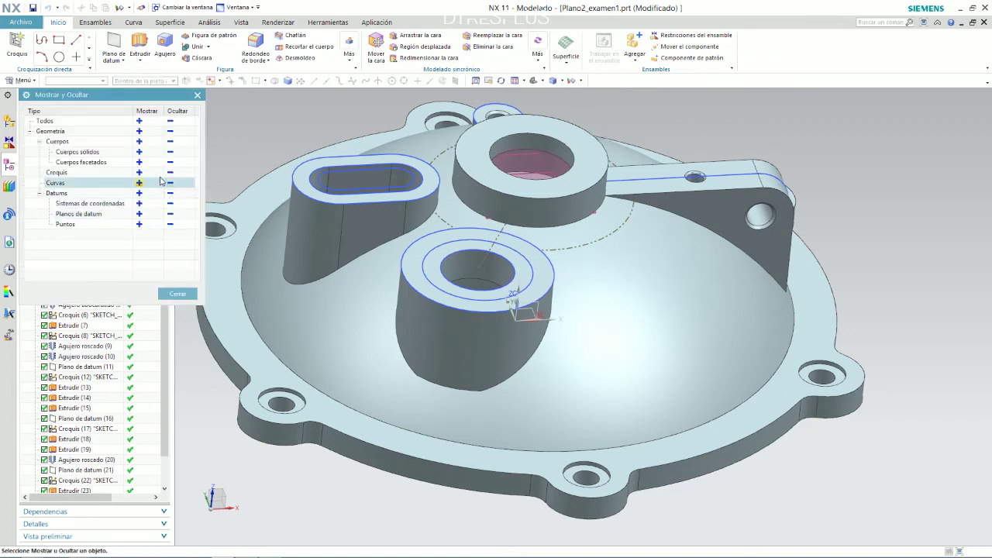
pyautogui.click(169, 172)
pyautogui.click(178, 293)
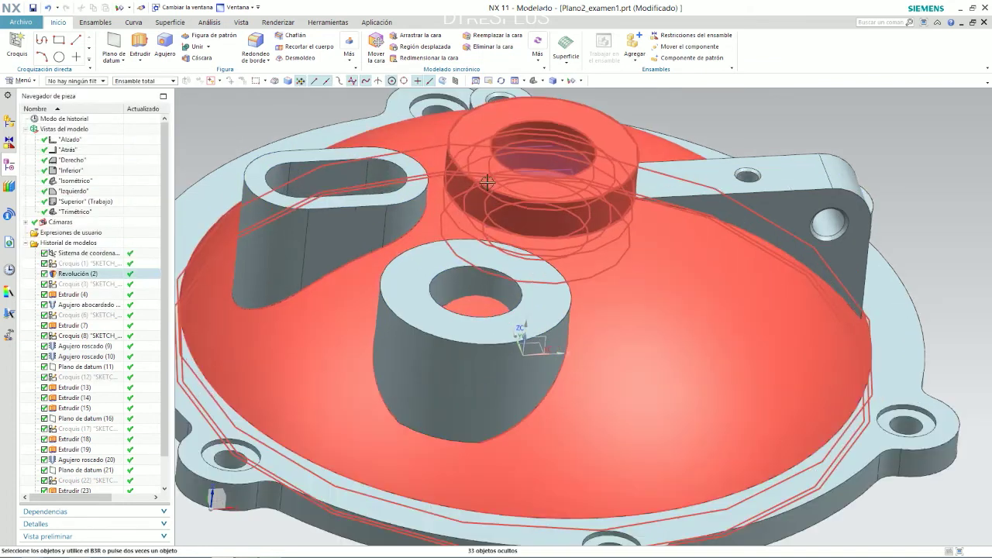
# Check the boss's 45° chamfer in the drawing and set up a Chamfer with an offset-and-angle cross section
pyautogui.scroll(2, 403, 237)
pyautogui.click(295, 36)
pyautogui.hotkey('alt', 'Tab')
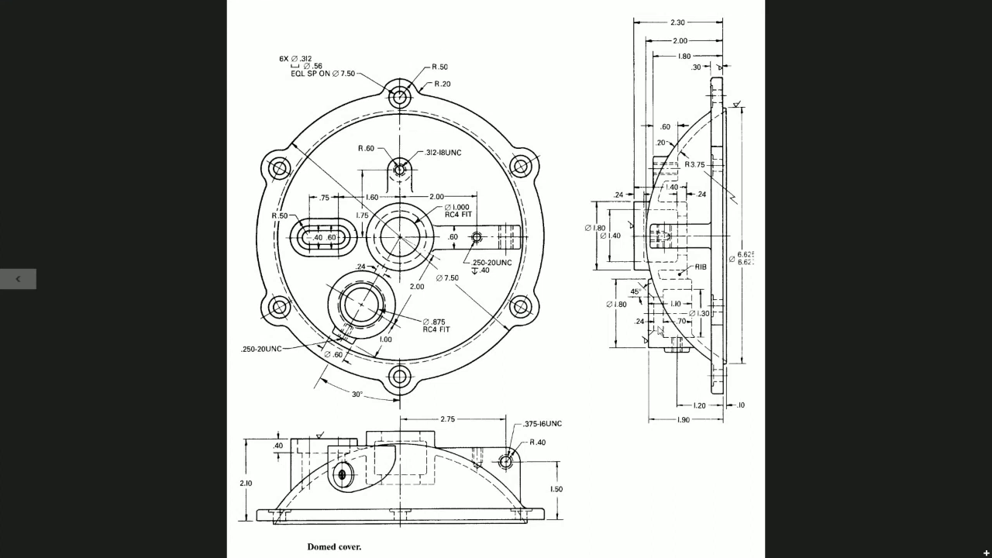
pyautogui.press('Left')
pyautogui.press('Right')
pyautogui.hotkey('alt', 'Tab')
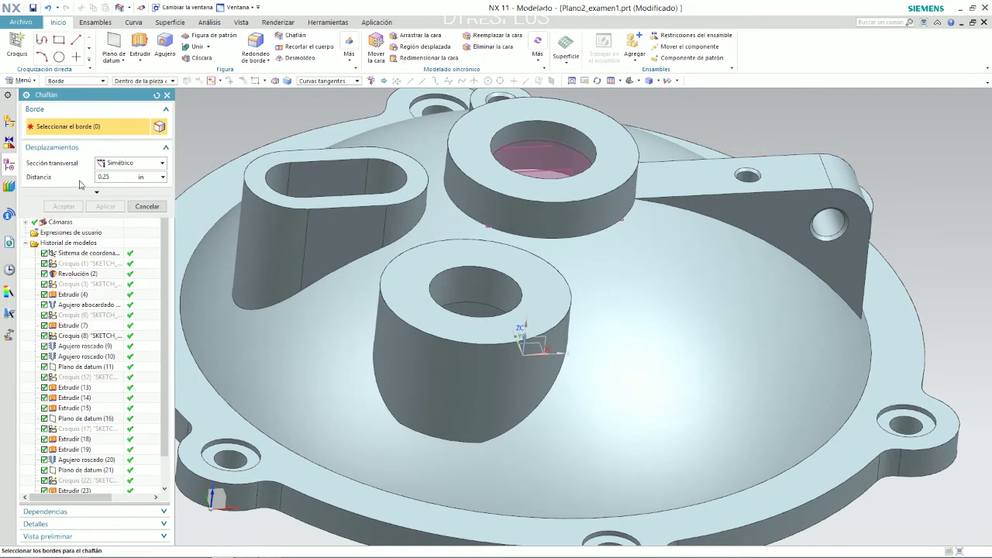
pyautogui.click(118, 166)
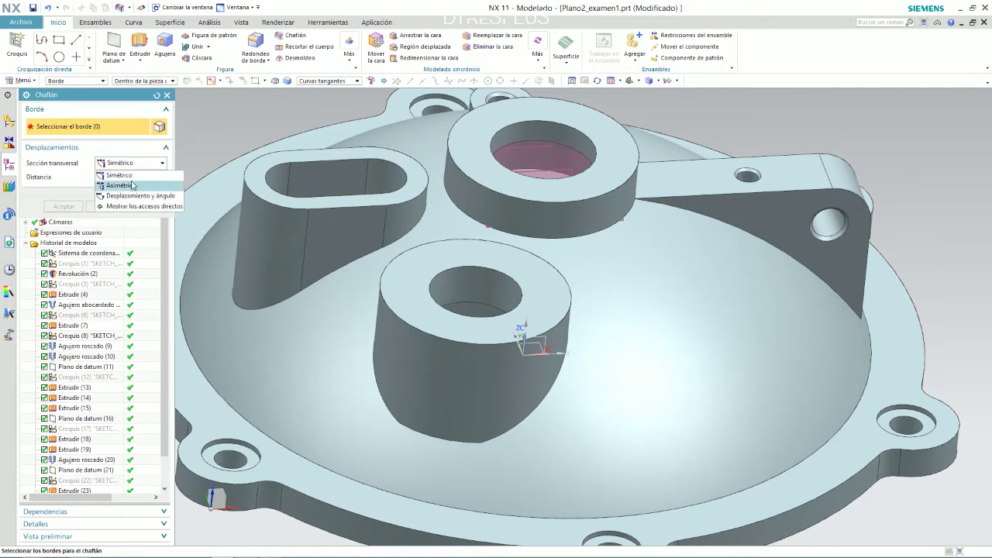
pyautogui.click(127, 196)
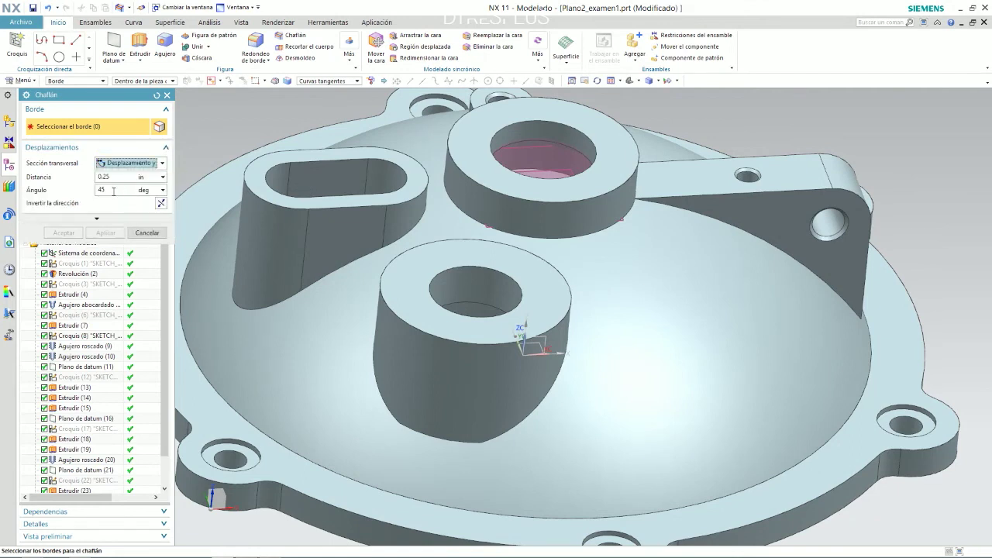
# Chamfer the top edge of the angled boss's 0.875 in bore with a distance of 0.4 in at 45°
pyautogui.click(458, 269)
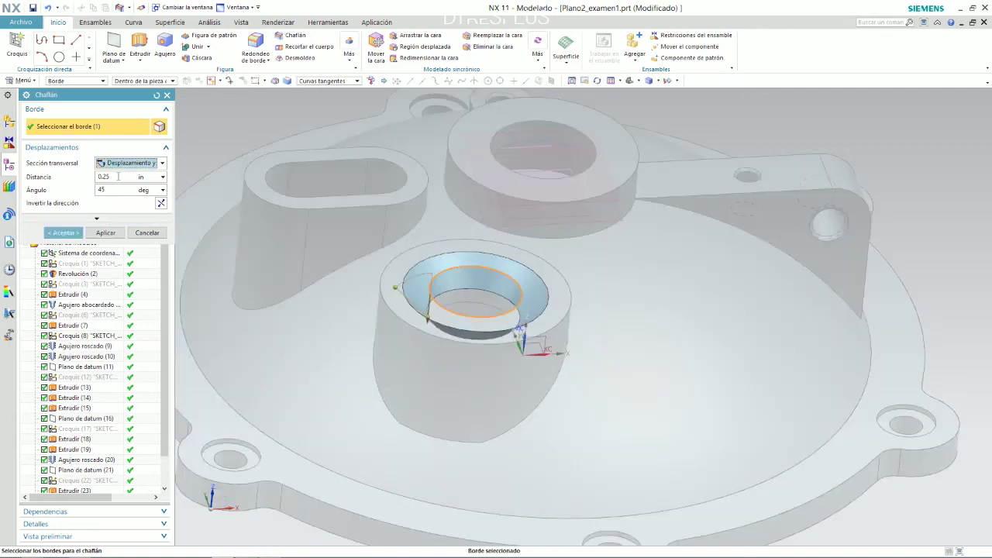
pyautogui.click(118, 177)
pyautogui.moveTo(392, 289); pyautogui.dragTo(403, 327, button='middle')
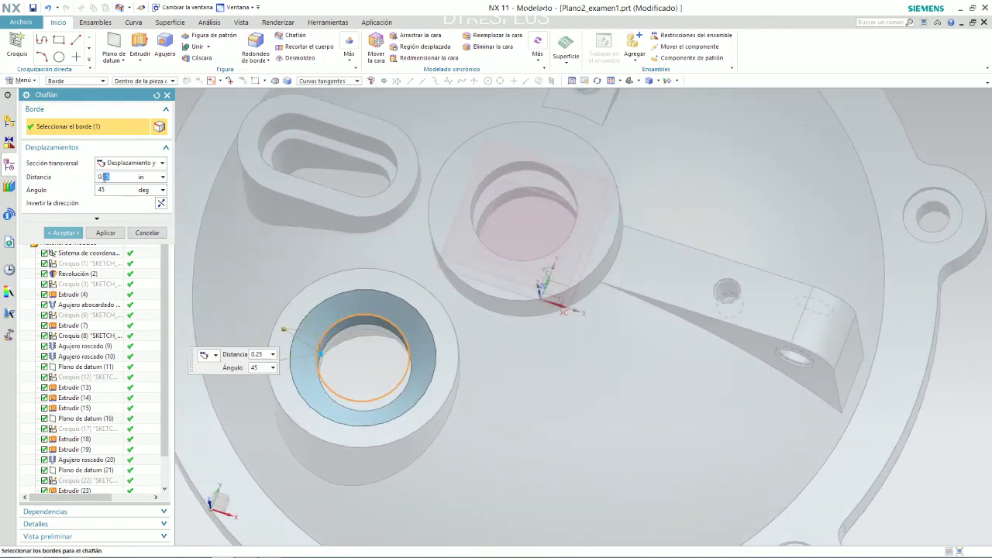
pyautogui.write('3')
pyautogui.press('Return')
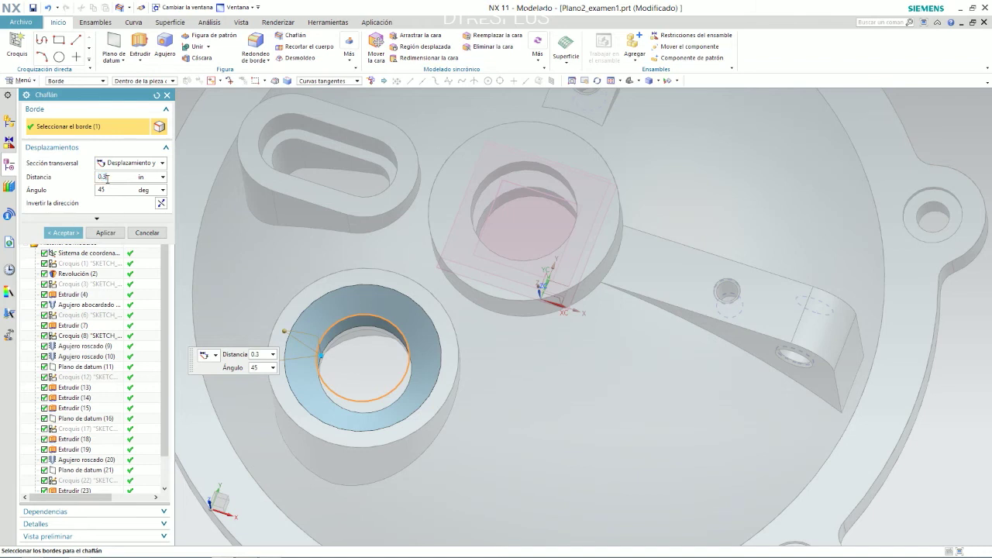
pyautogui.write('0.4')
pyautogui.press('Return')
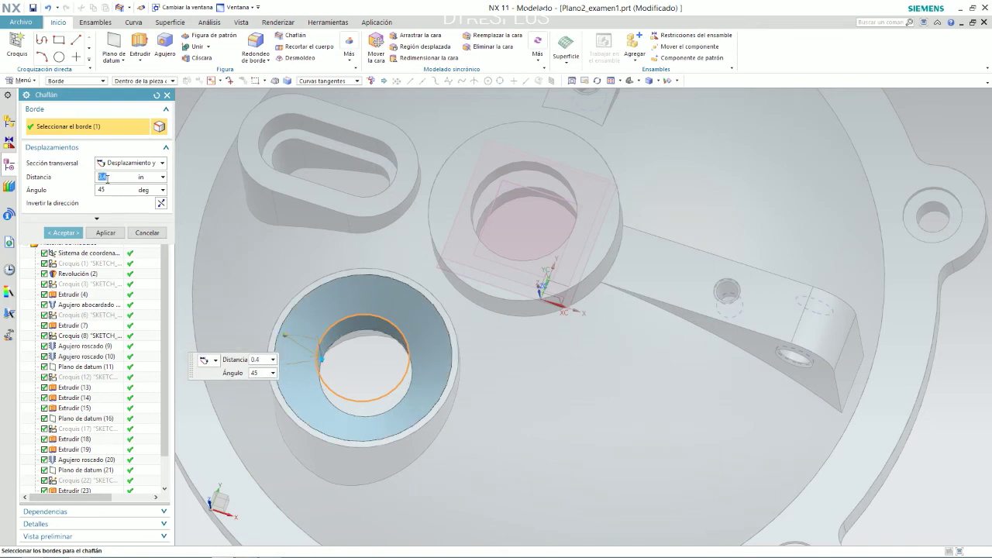
pyautogui.click(63, 233)
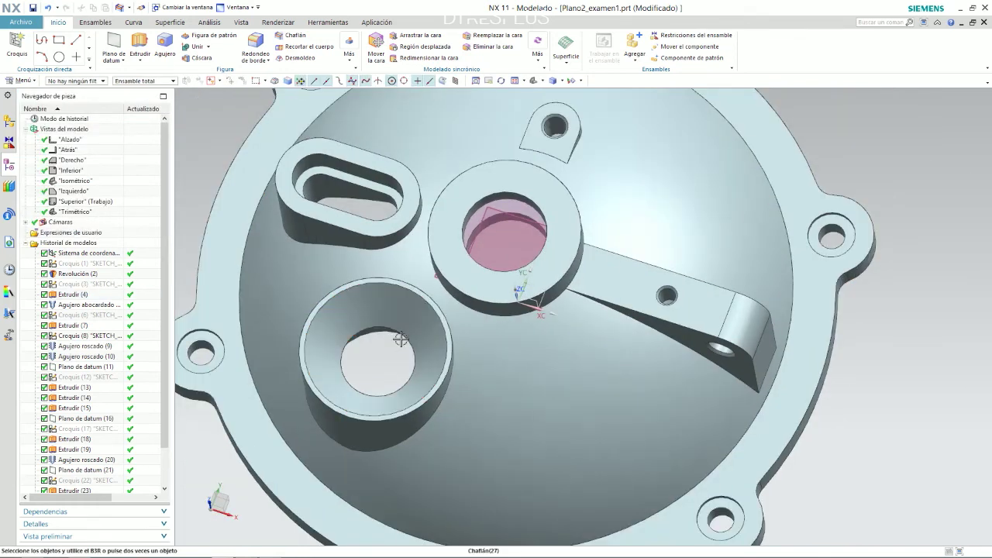
# Compare the bore chamfer with the cover drawing and reopen the chamfer for editing
pyautogui.moveTo(401, 332)
pyautogui.mouseDown(button='middle')
pyautogui.moveTo(400, 364)
pyautogui.moveTo(396, 321)
pyautogui.mouseUp(button='middle')
pyautogui.hotkey('alt', 'Tab')
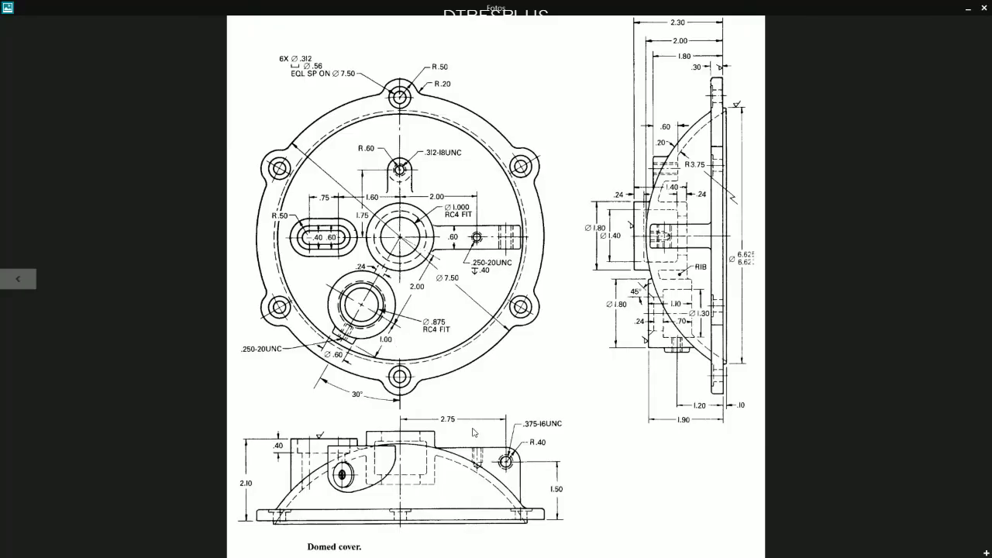
pyautogui.press('Right')
pyautogui.press('Left')
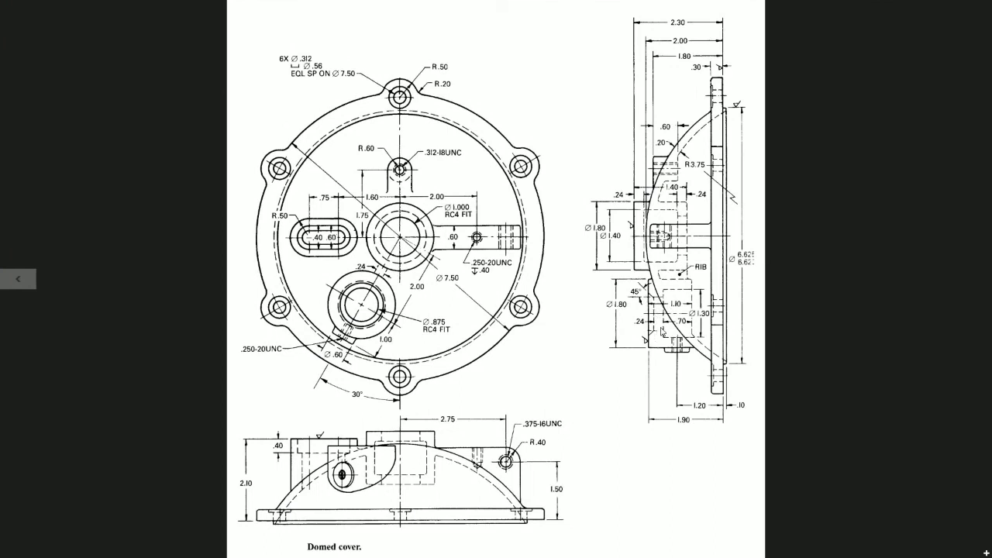
pyautogui.hotkey('alt', 'Tab')
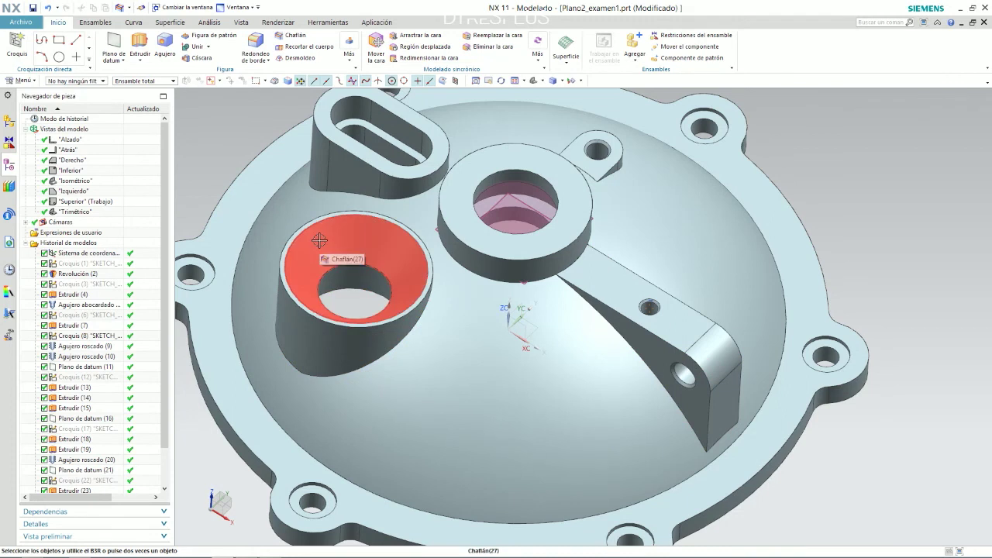
pyautogui.doubleClick(319, 240)
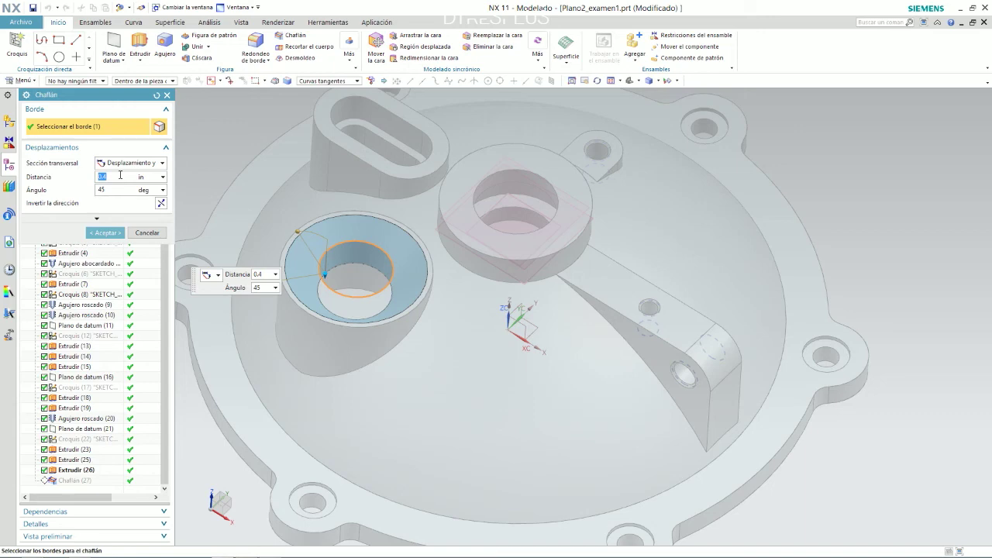
pyautogui.hotkey('alt', 'Tab')
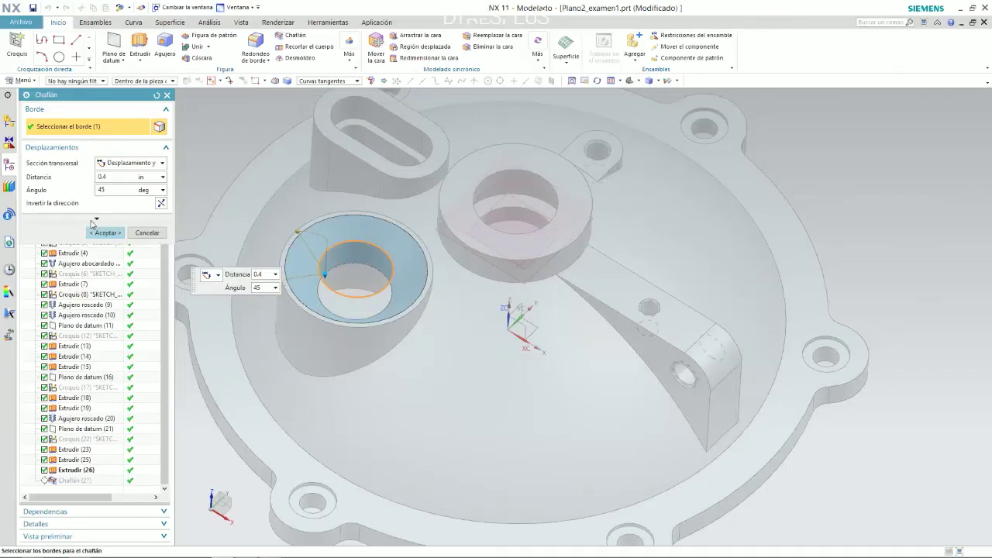
# Work out the chamfer depth with the calculator and set the bore chamfer's distance to 0.2 in
pyautogui.moveTo(113, 176); pyautogui.dragTo(55, 180)
pyautogui.write('1.')
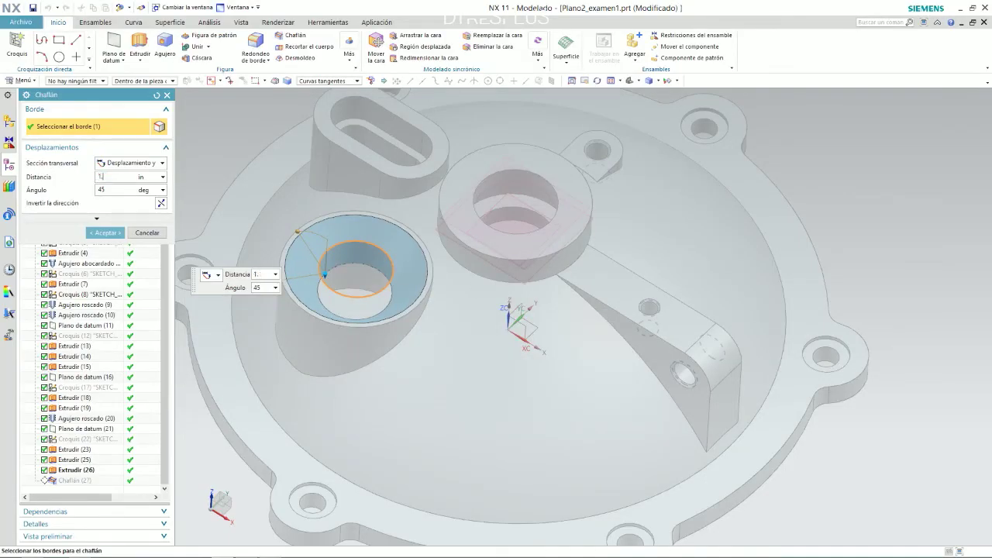
pyautogui.write('1-0.7')
pyautogui.moveTo(116, 177); pyautogui.dragTo(55, 179)
pyautogui.click(126, 178)
pyautogui.doubleClick(127, 177)
pyautogui.doubleClick(358, 234)
pyautogui.press('XF86Calculator')
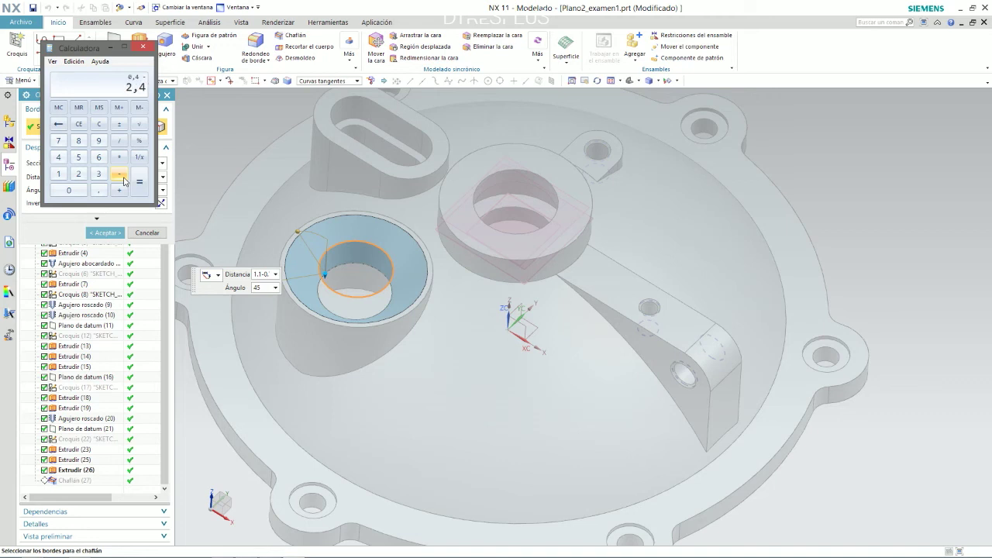
pyautogui.click(142, 46)
pyautogui.press('Return')
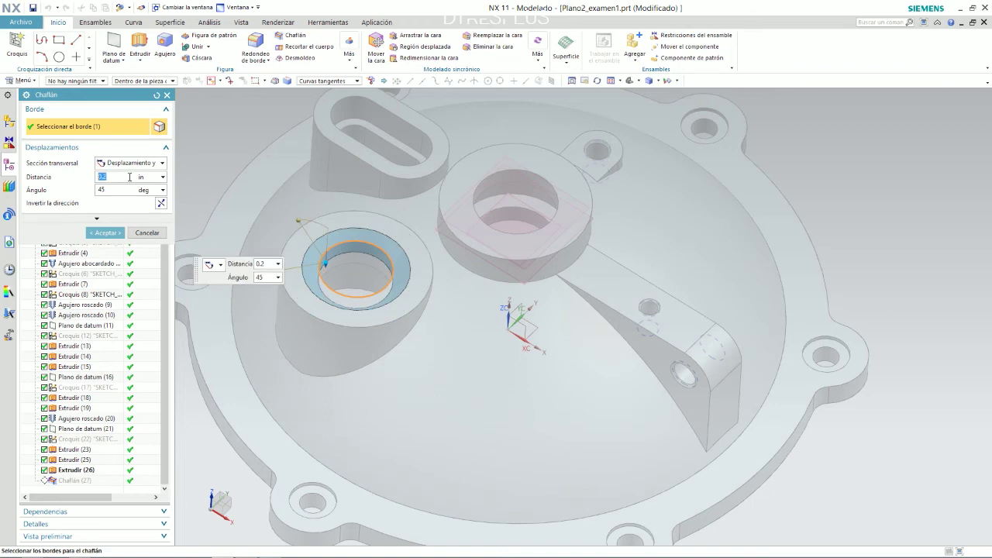
pyautogui.click(105, 232)
# Recheck the depths in the drawing and set the bore chamfer's distance to 0.16 in
pyautogui.scroll(-3, 320, 194)
pyautogui.moveTo(320, 195); pyautogui.dragTo(355, 399, button='middle')
pyautogui.hotkey('alt', 'Tab')
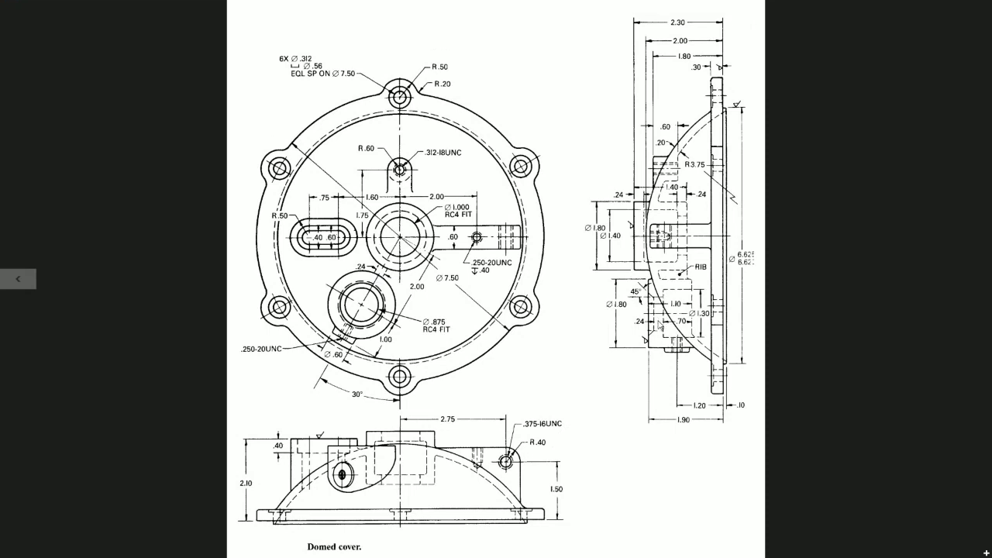
pyautogui.hotkey('alt', 'Tab')
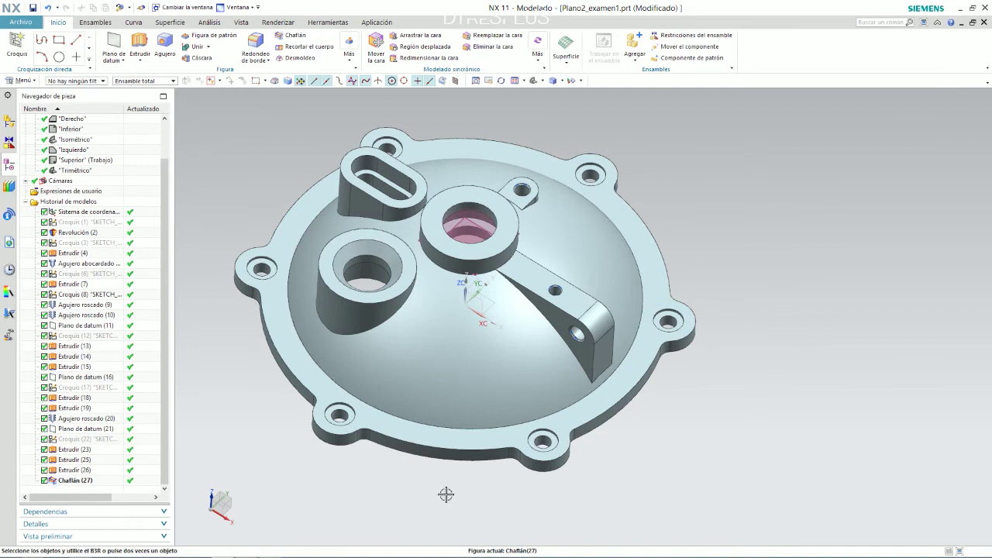
pyautogui.doubleClick(381, 250)
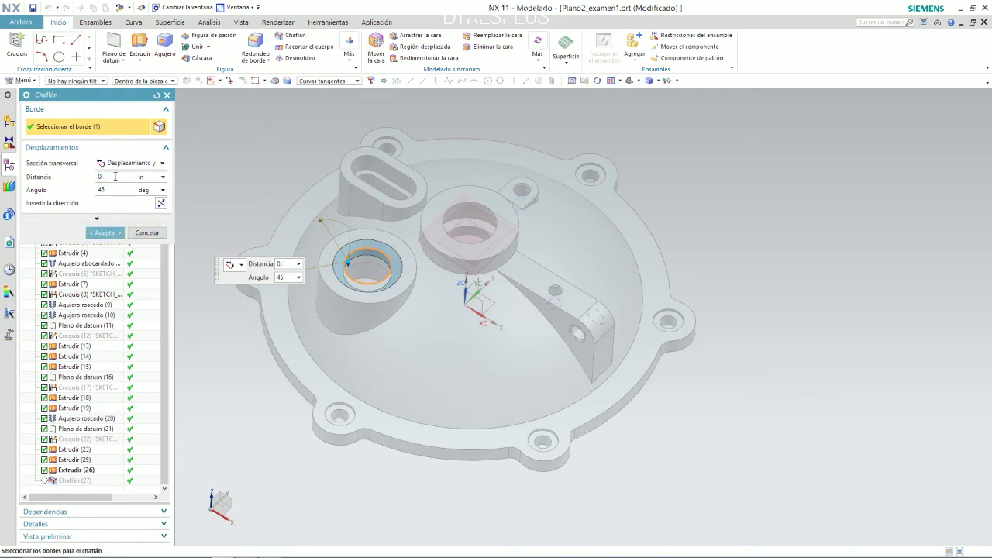
pyautogui.doubleClick(115, 176)
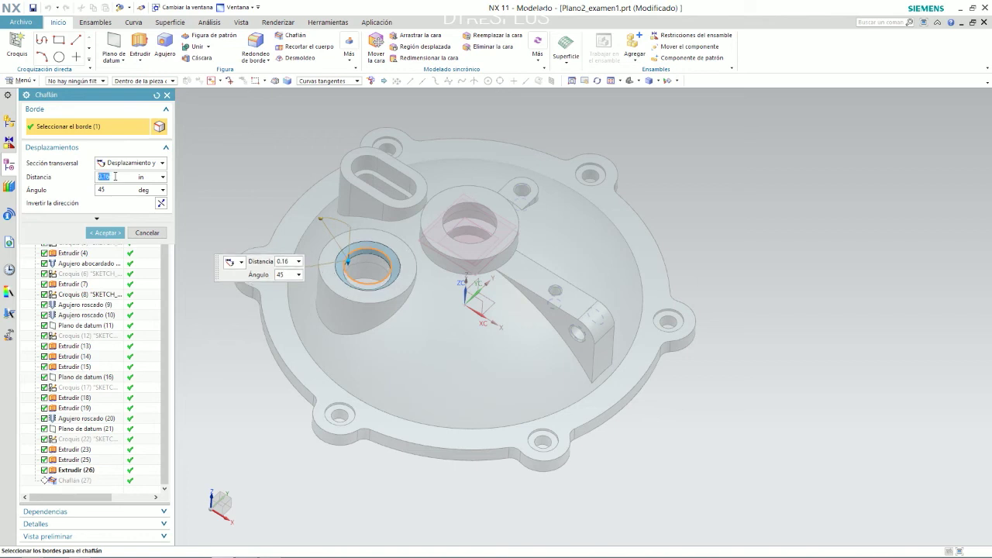
pyautogui.click(104, 232)
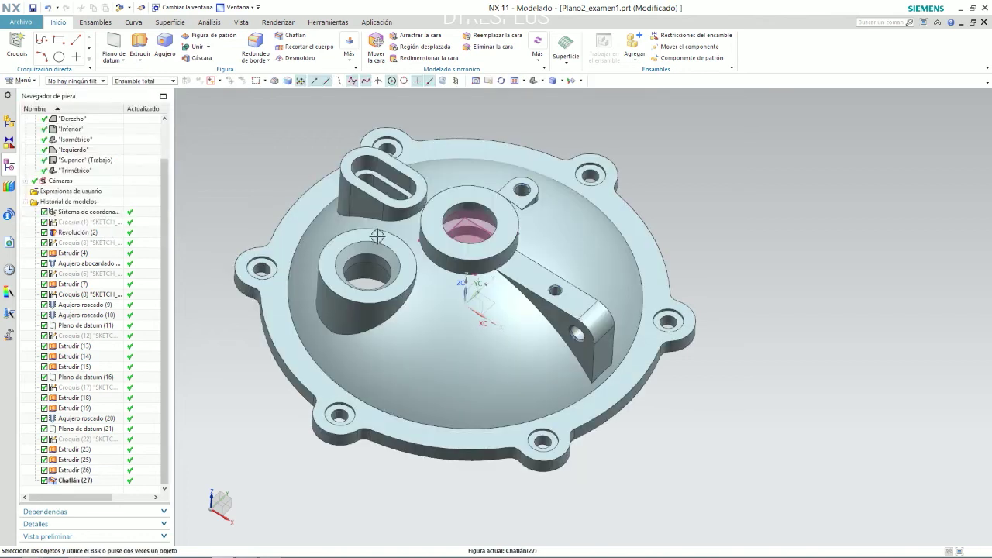
# Recheck the bore chamfer against the cover drawing and its own settings, and close the calculator
pyautogui.scroll(5, 368, 258)
pyautogui.hotkey('alt', 'Tab')
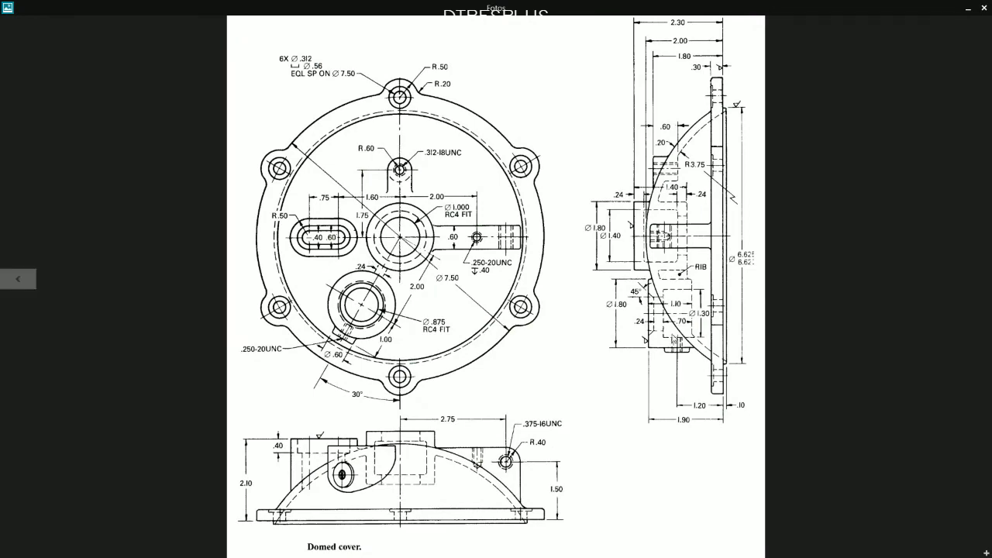
pyautogui.press('Left')
pyautogui.press('Right')
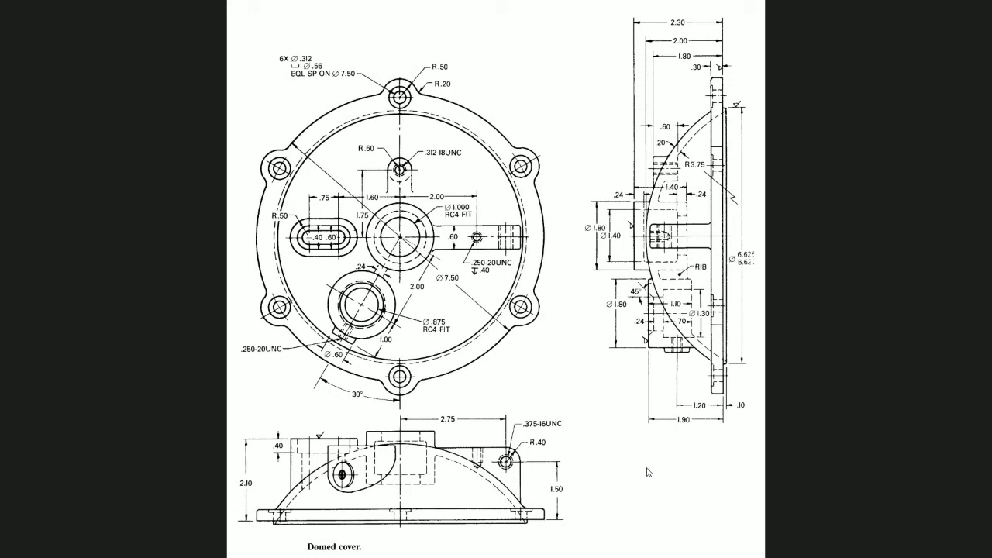
pyautogui.hotkey('alt', 'Tab')
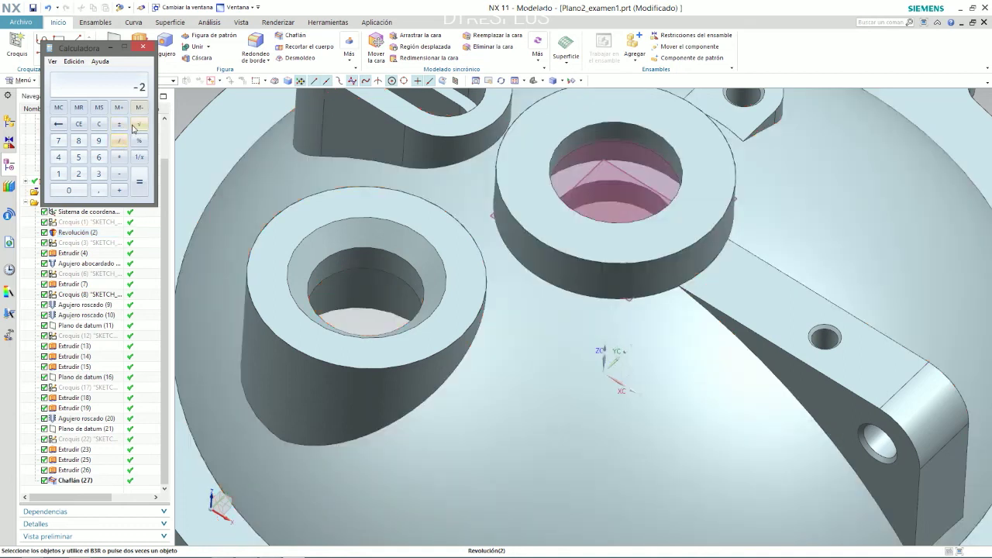
pyautogui.click(100, 125)
pyautogui.click(143, 46)
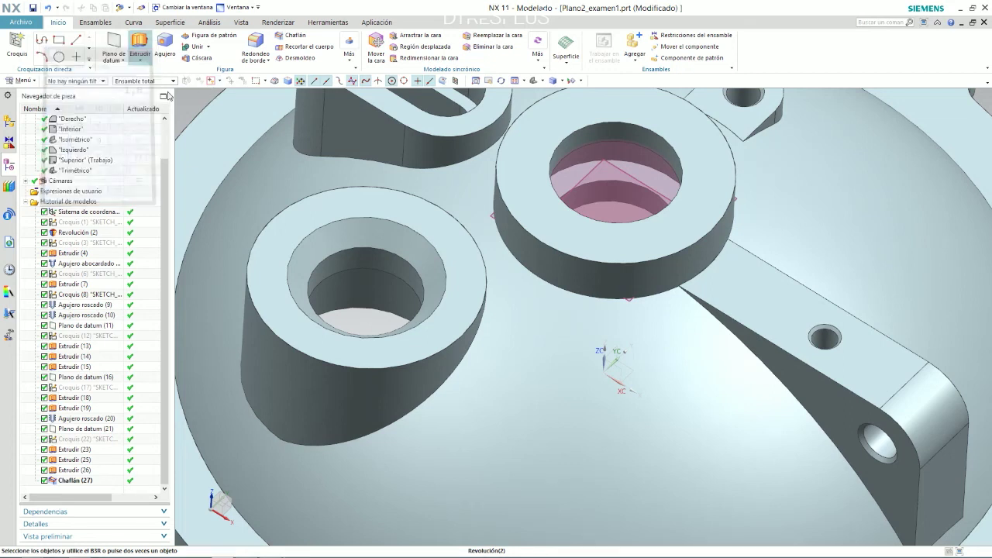
pyautogui.doubleClick(338, 246)
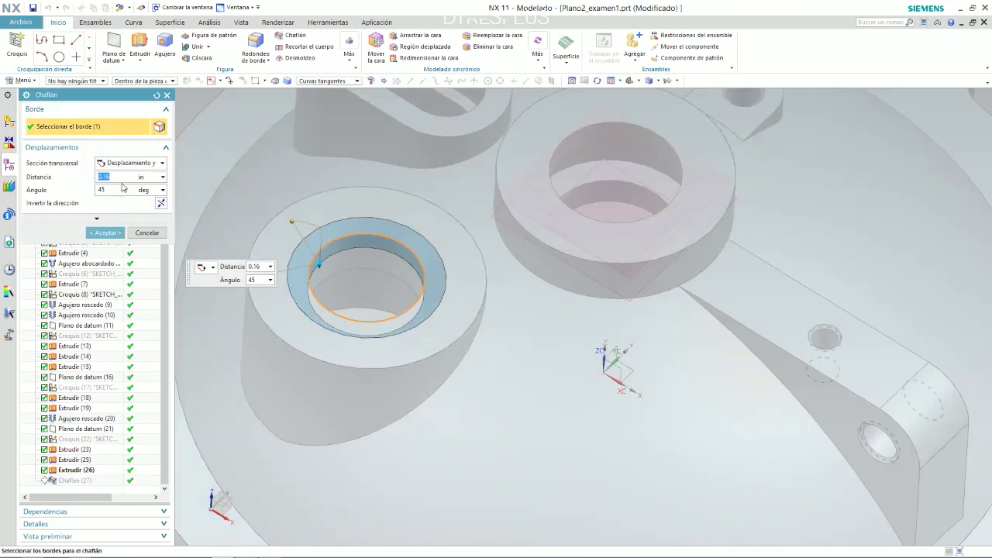
pyautogui.click(105, 232)
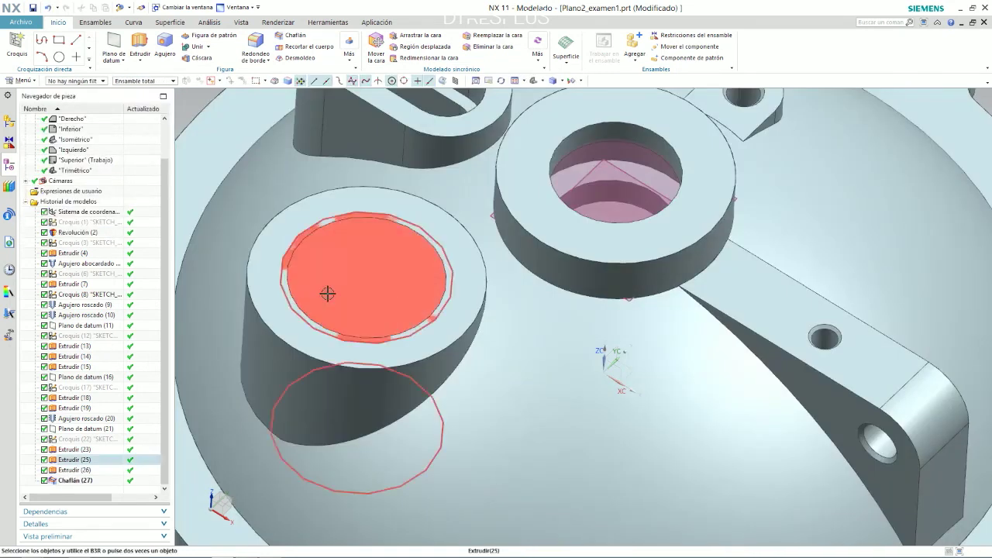
# Examine the whole cover and consult the drawing for the side boss on the angled boss
pyautogui.hotkey('ctrl', 'f')
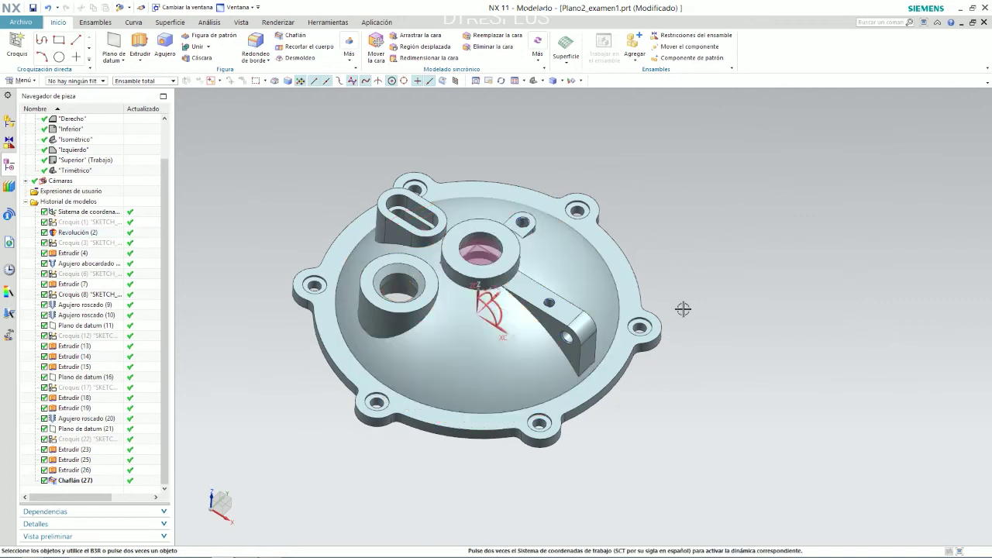
pyautogui.moveTo(462, 248); pyautogui.dragTo(465, 271, button='middle')
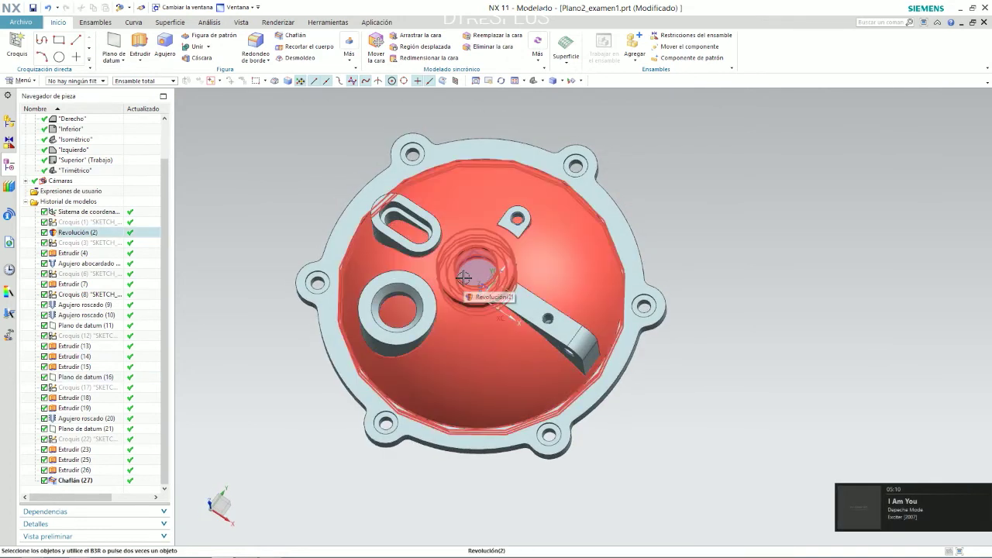
pyautogui.moveTo(455, 362); pyautogui.dragTo(530, 358, button='middle')
pyautogui.hotkey('alt', 'Tab')
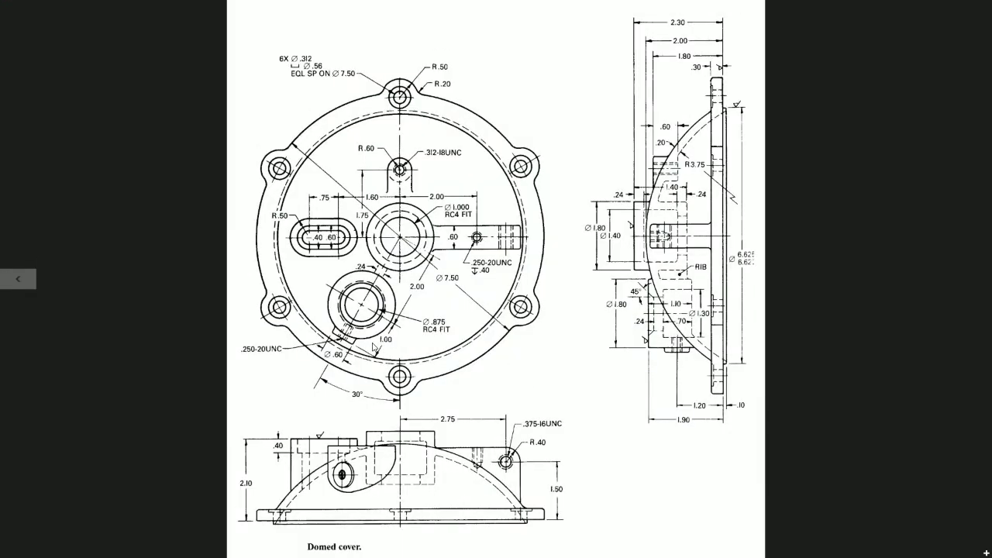
pyautogui.hotkey('alt', 'Tab')
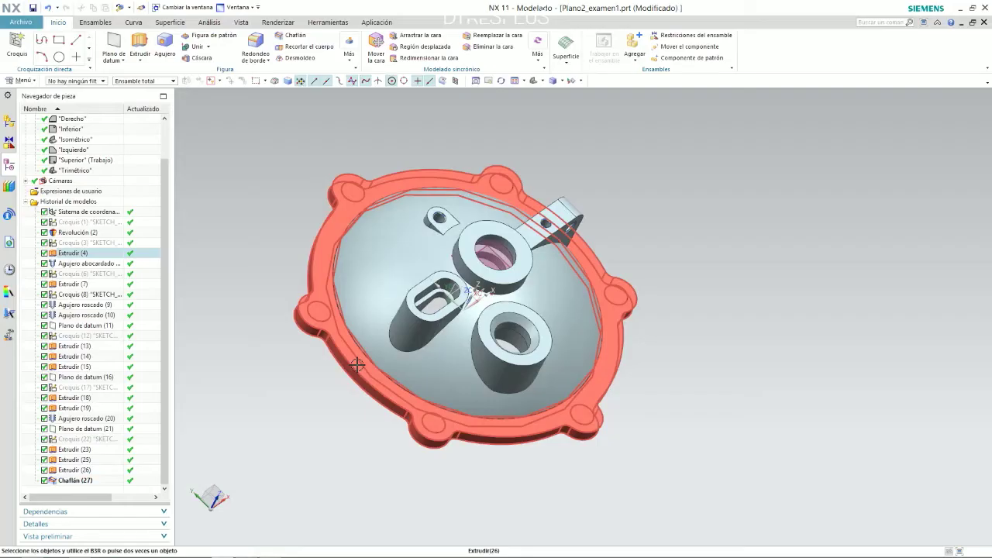
# Define a datum plane at 30° to the XZ plane, passing through the Z axis
pyautogui.moveTo(394, 341); pyautogui.dragTo(288, 195, button='middle')
pyautogui.click(113, 46)
pyautogui.moveTo(460, 267); pyautogui.dragTo(455, 220, button='middle')
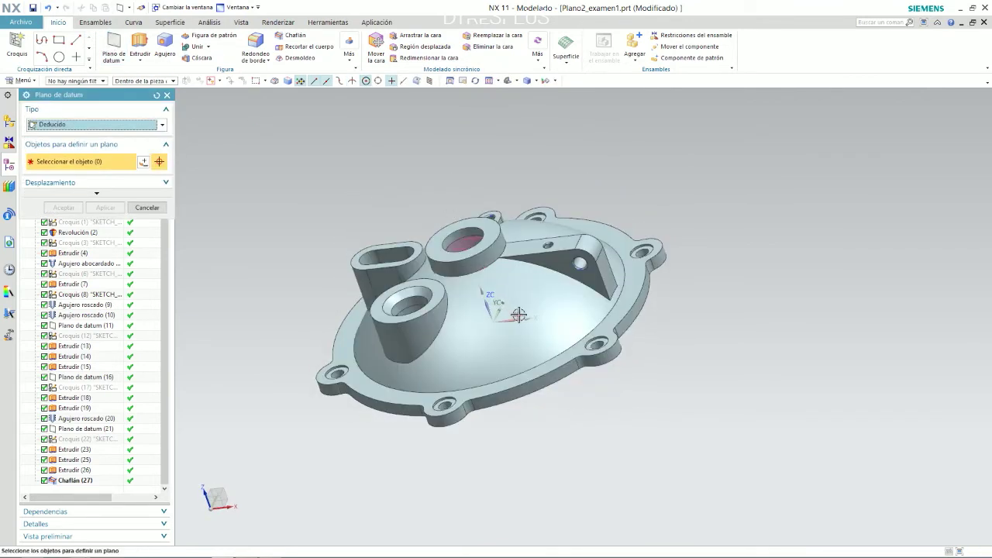
pyautogui.moveTo(502, 308); pyautogui.dragTo(503, 310, button='middle')
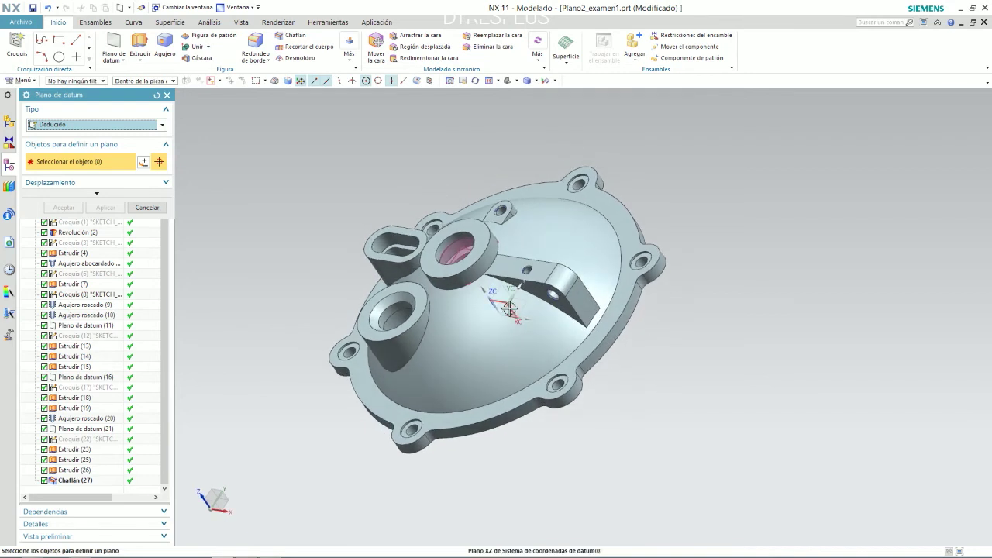
pyautogui.click(506, 308)
pyautogui.click(104, 125)
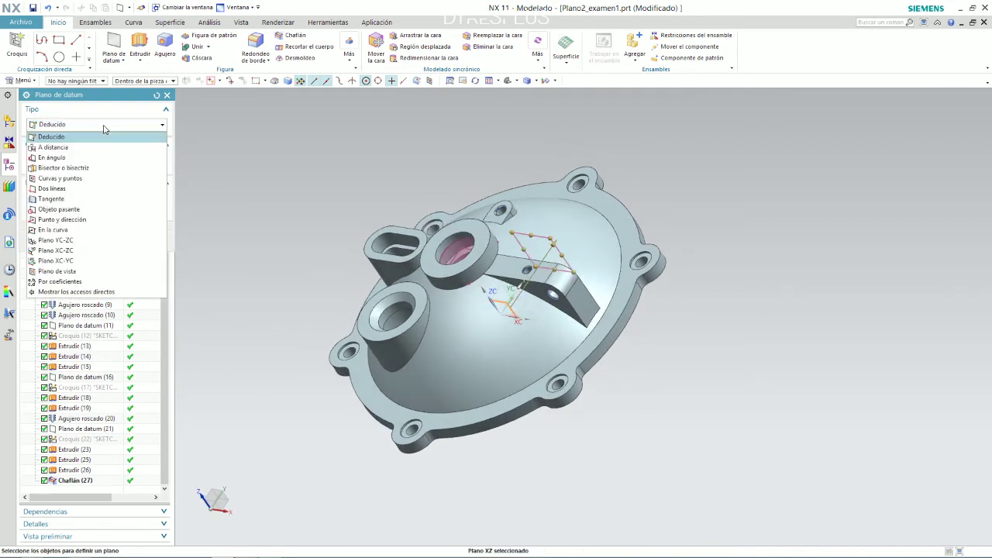
pyautogui.click(76, 158)
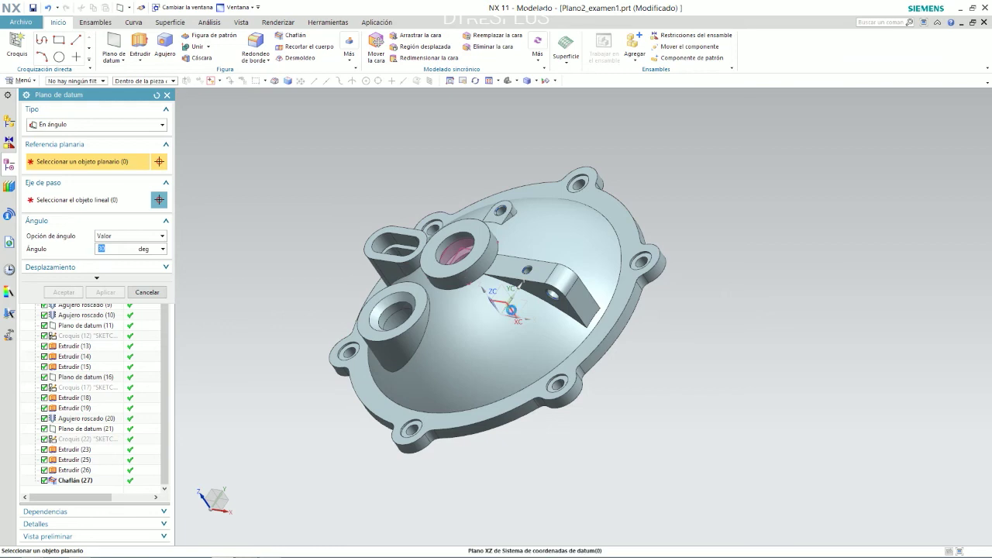
pyautogui.click(511, 310)
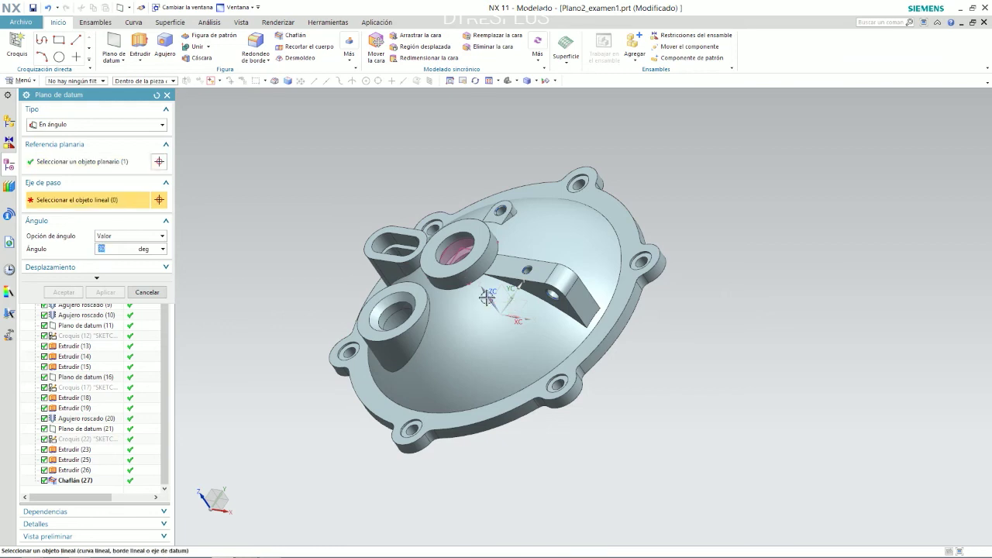
pyautogui.click(484, 291)
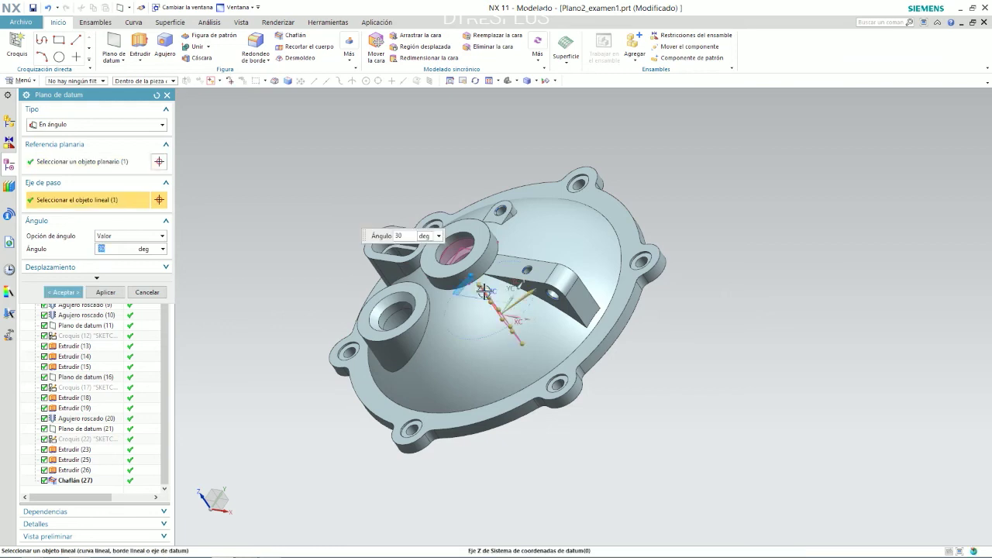
# Offset the angled datum plane 3 in, reversed toward the outer side of the angled boss, and create it
pyautogui.moveTo(445, 310); pyautogui.dragTo(488, 363, button='middle')
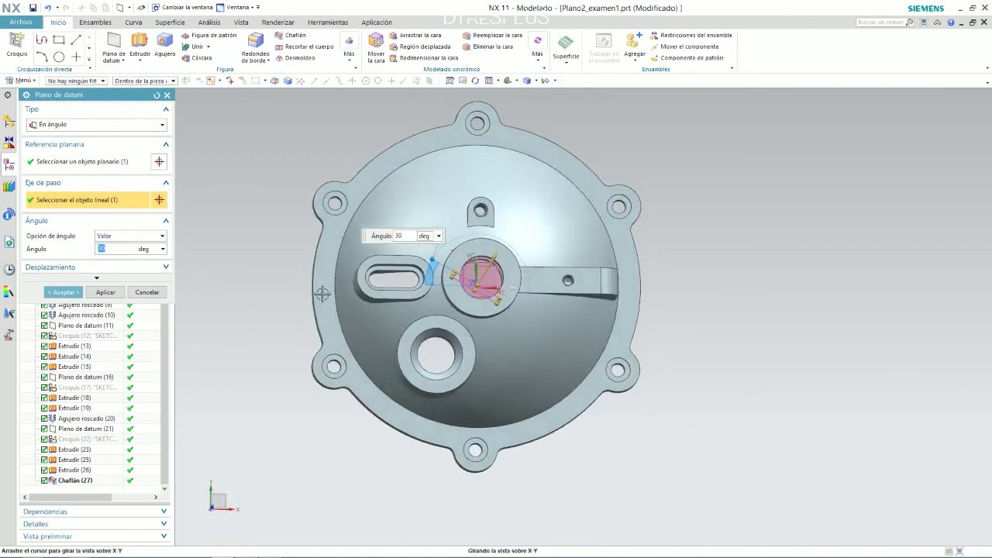
pyautogui.click(60, 266)
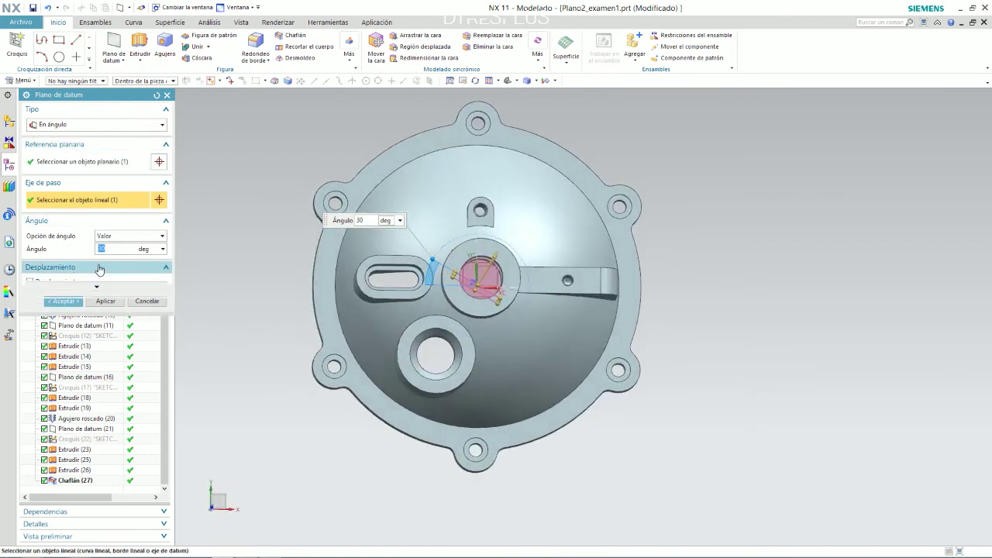
pyautogui.click(56, 282)
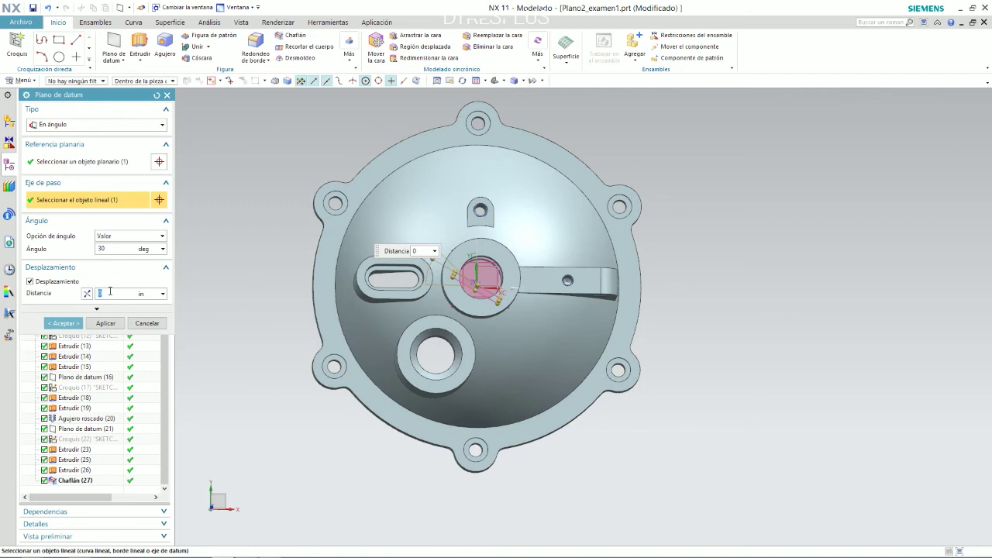
pyautogui.write('3')
pyautogui.click(87, 293)
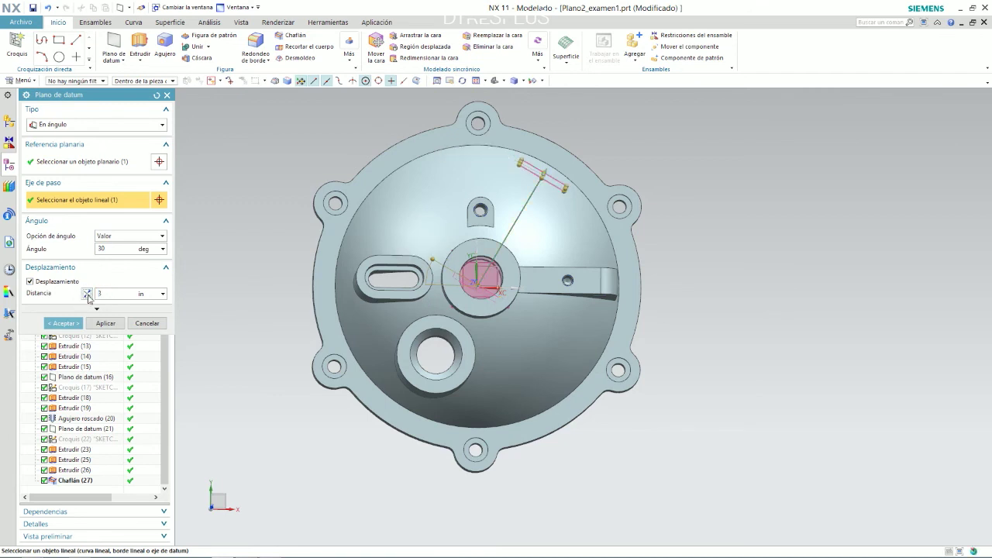
pyautogui.click(64, 323)
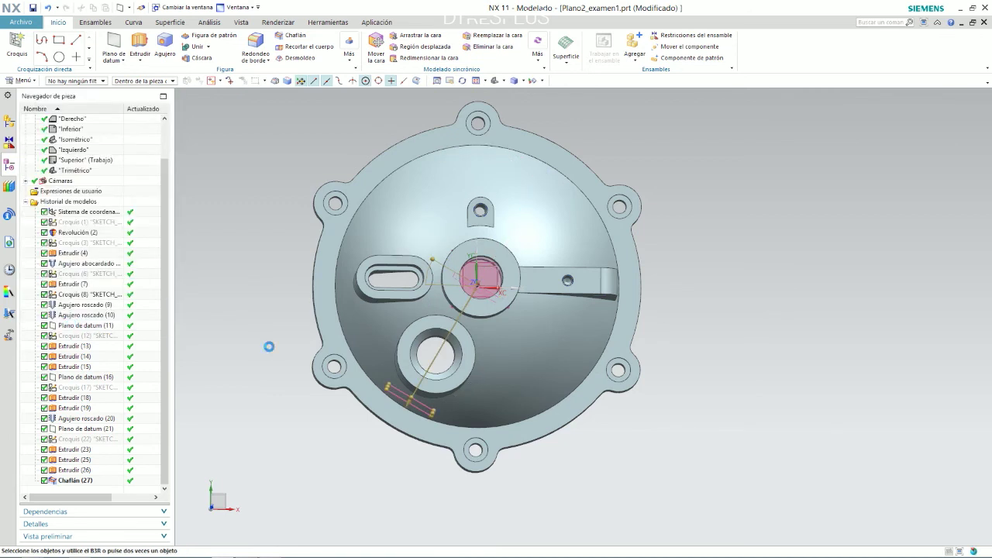
pyautogui.moveTo(434, 232); pyautogui.dragTo(455, 355, button='middle')
pyautogui.click(454, 356)
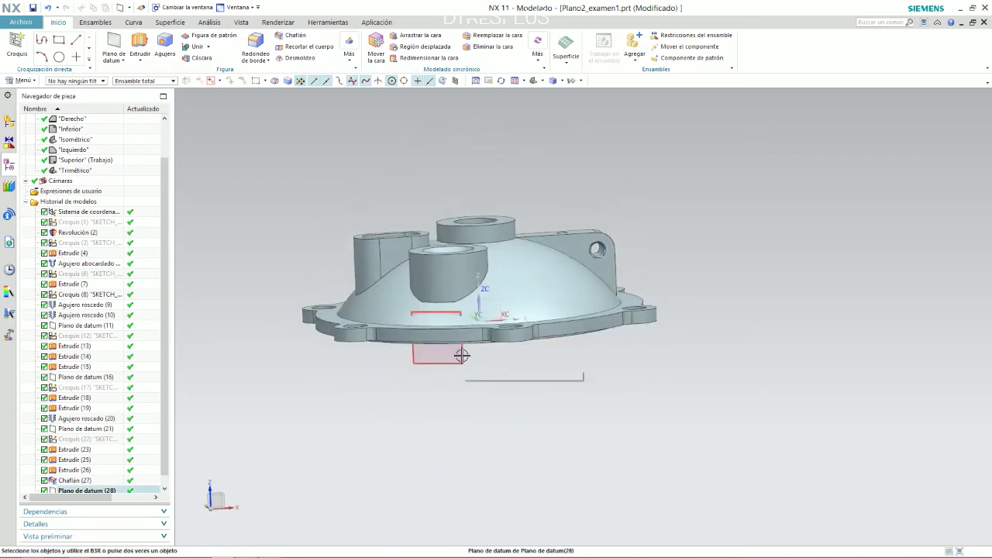
pyautogui.click(59, 57)
pyautogui.press('Escape')
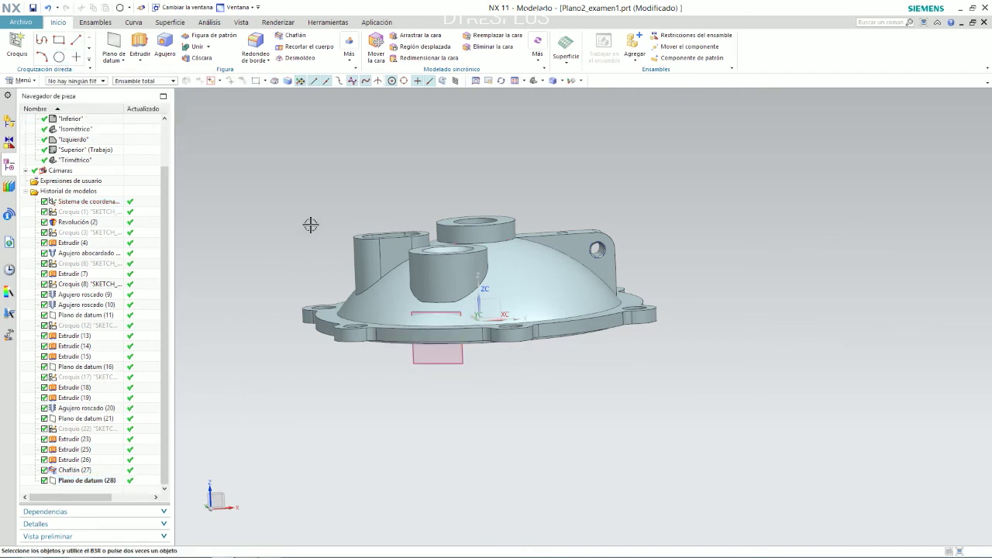
pyautogui.rightClick(310, 225)
pyautogui.click(292, 227)
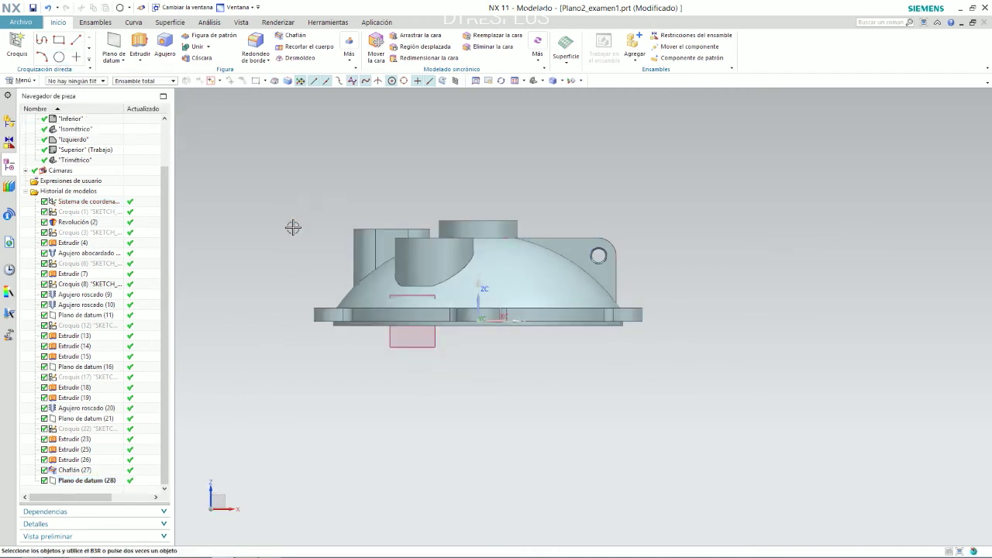
pyautogui.rightClick(259, 197)
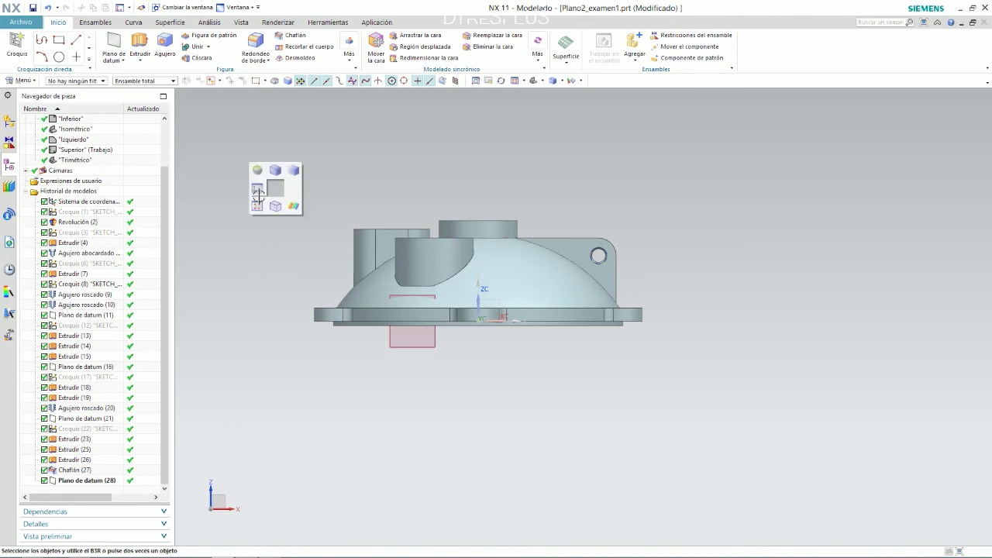
pyautogui.moveTo(299, 209); pyautogui.dragTo(320, 234, button='middle')
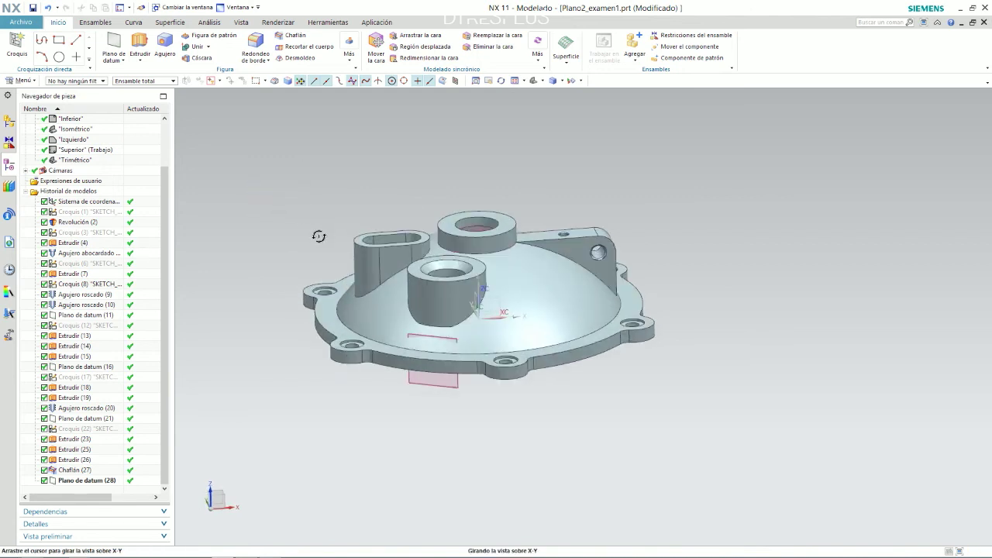
pyautogui.click(87, 481)
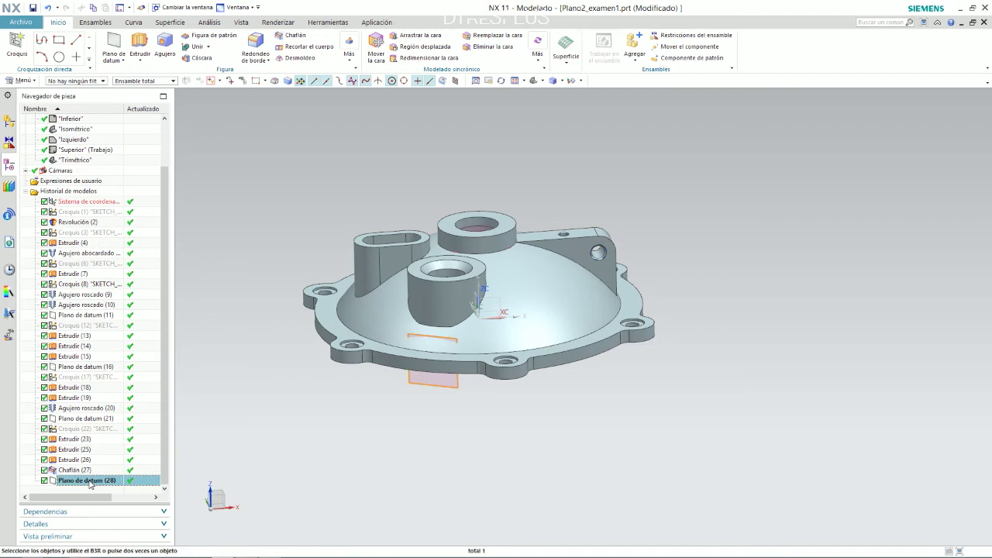
pyautogui.click(31, 55)
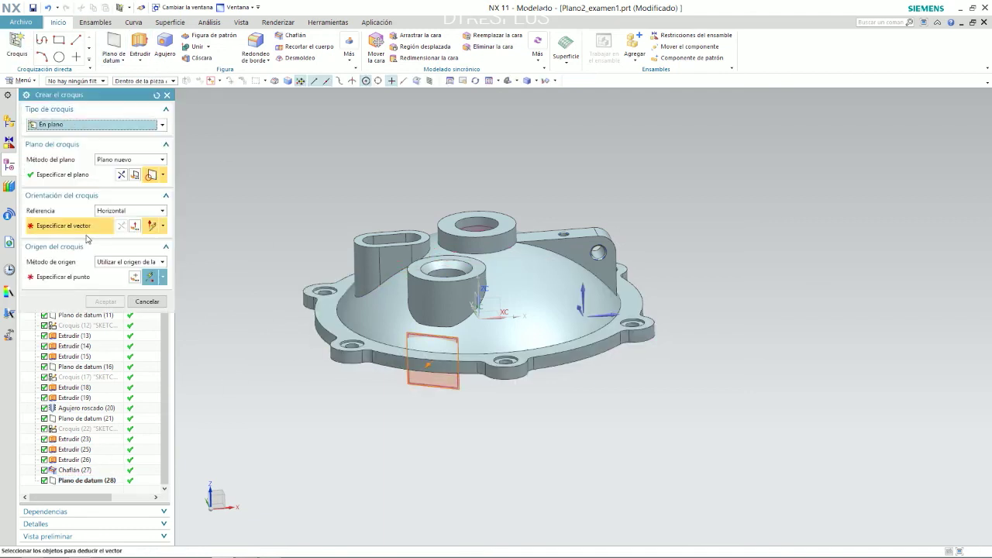
pyautogui.moveTo(266, 274); pyautogui.dragTo(332, 305, button='middle')
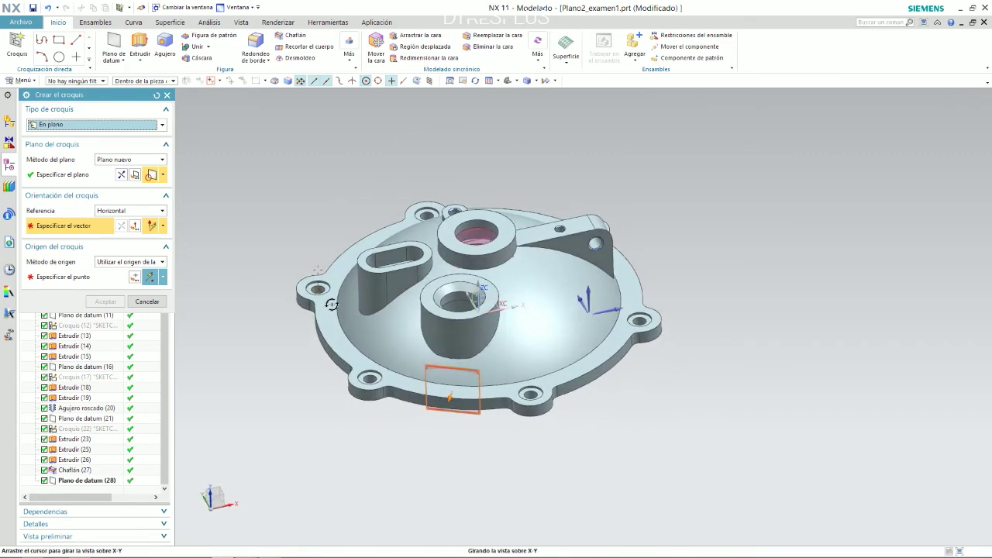
pyautogui.click(147, 302)
# Sketch a circle on the offset datum plane below the angled boss and look up its dimensions in the cover drawing
pyautogui.click(69, 480)
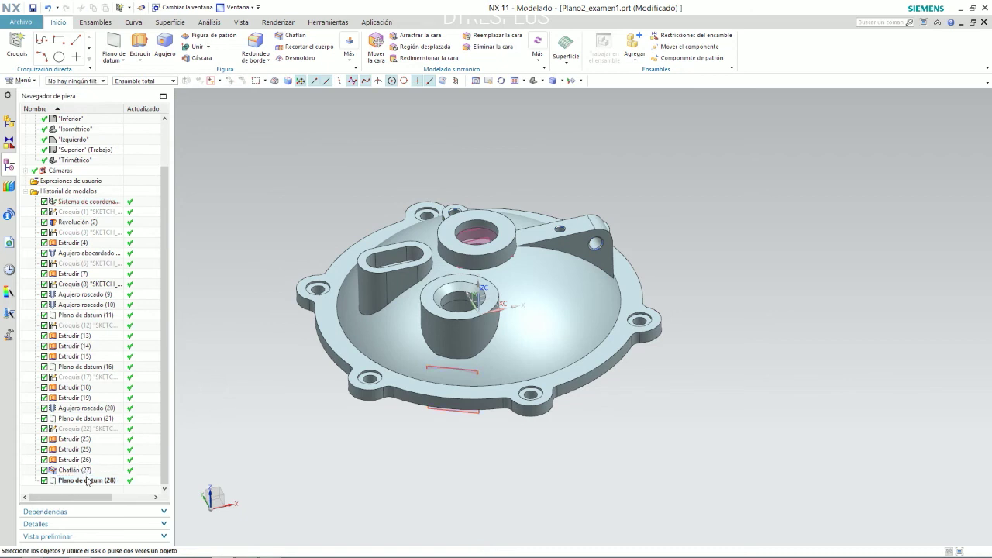
pyautogui.click(59, 56)
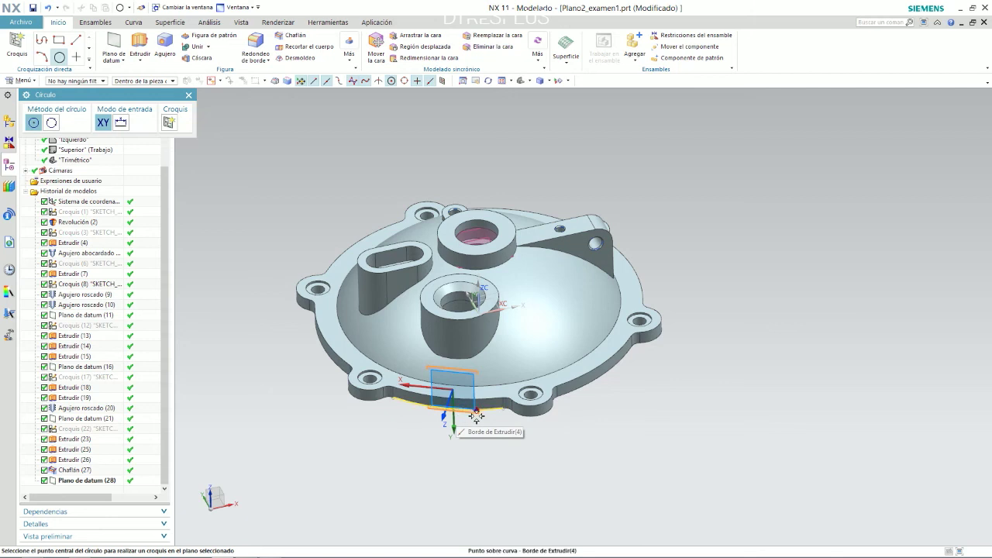
pyautogui.scroll(5, 474, 425)
pyautogui.click(456, 354)
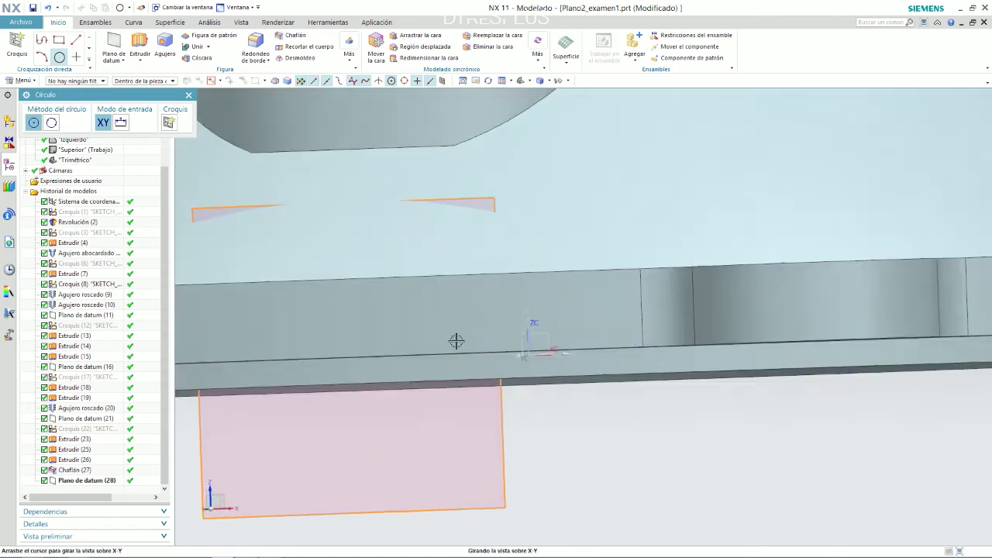
pyautogui.click(503, 439)
pyautogui.scroll(-5, 506, 380)
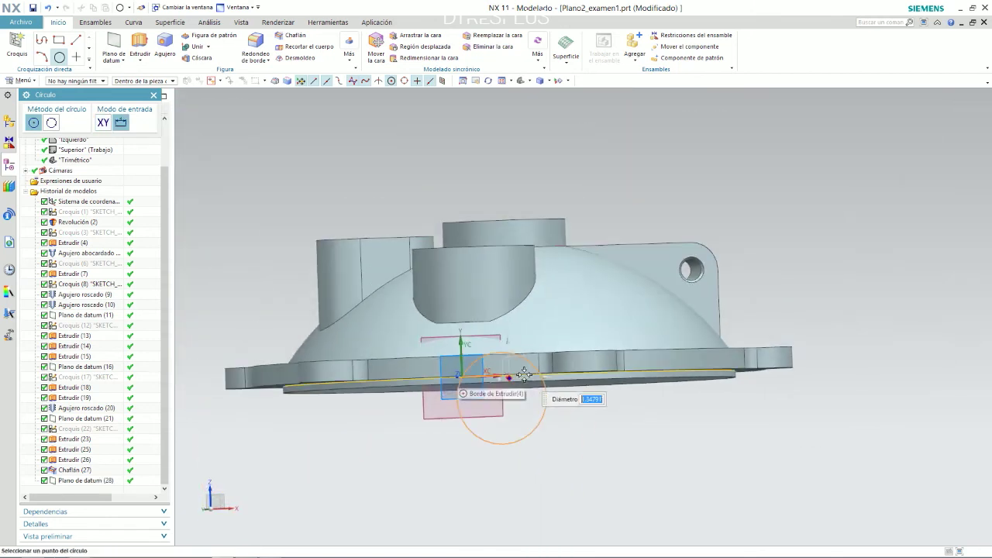
pyautogui.click(540, 340)
pyautogui.middleClick(541, 340)
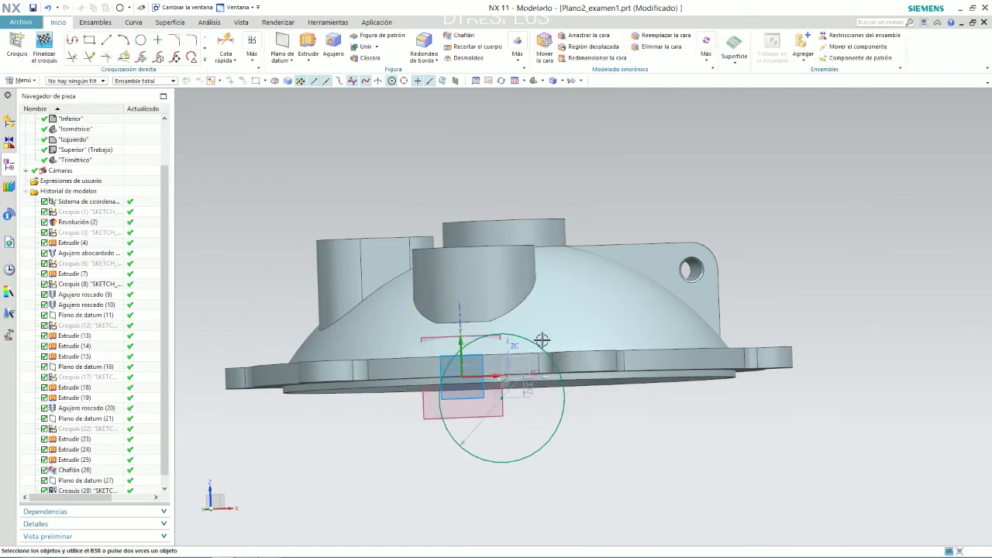
pyautogui.hotkey('alt', 'Tab')
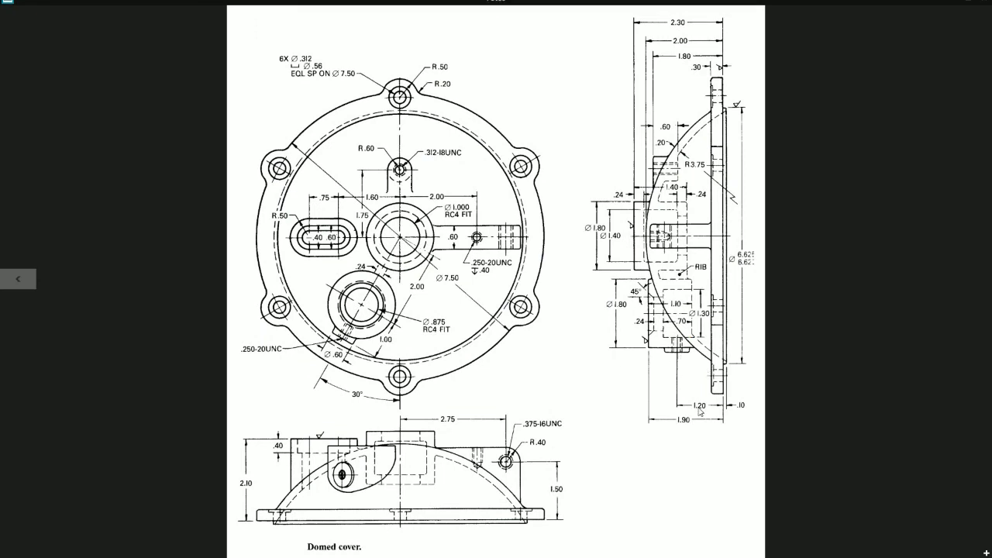
# Move the sketched circle up over the angled boss and constrain its centre to the sketch's vertical axis
pyautogui.hotkey('alt', 'Tab')
pyautogui.scroll(5, 516, 372)
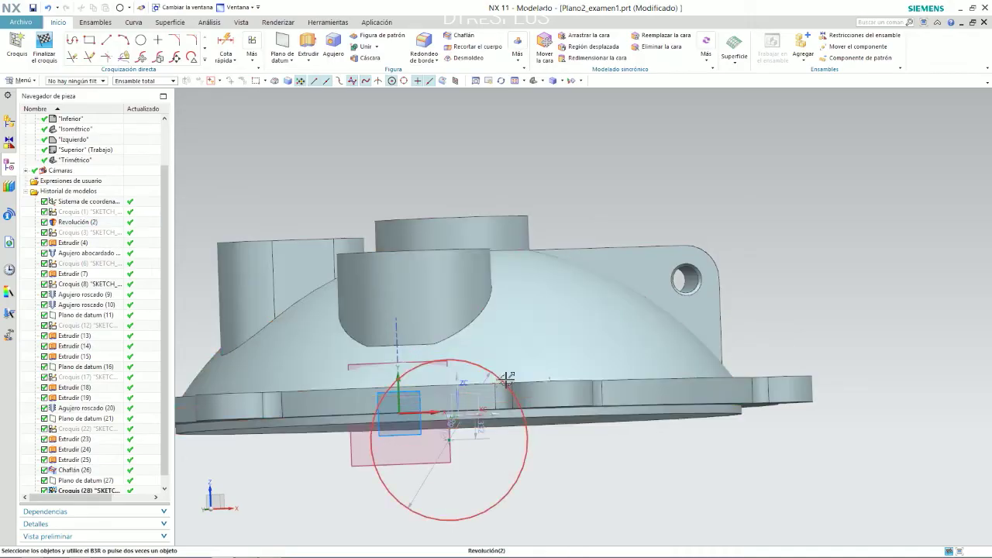
pyautogui.moveTo(442, 372)
pyautogui.mouseDown()
pyautogui.moveTo(395, 314)
pyautogui.moveTo(400, 375)
pyautogui.mouseUp()
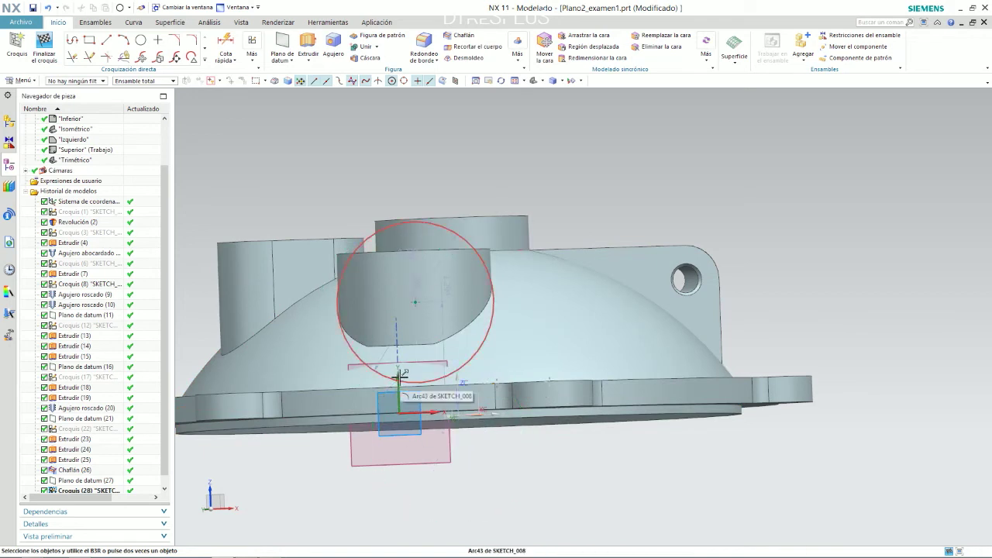
pyautogui.moveTo(395, 388); pyautogui.dragTo(465, 423, button='middle')
pyautogui.scroll(-5, 465, 423)
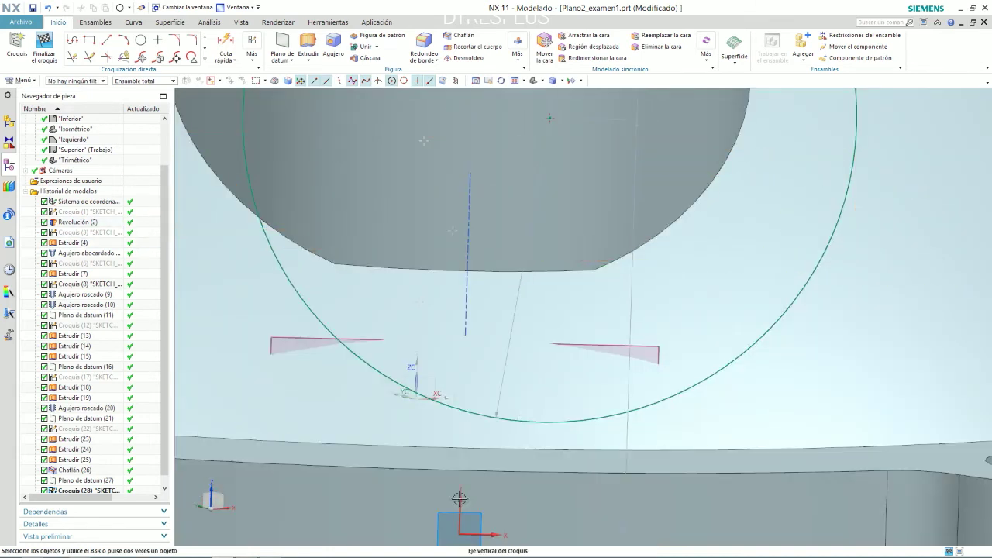
pyautogui.click(459, 498)
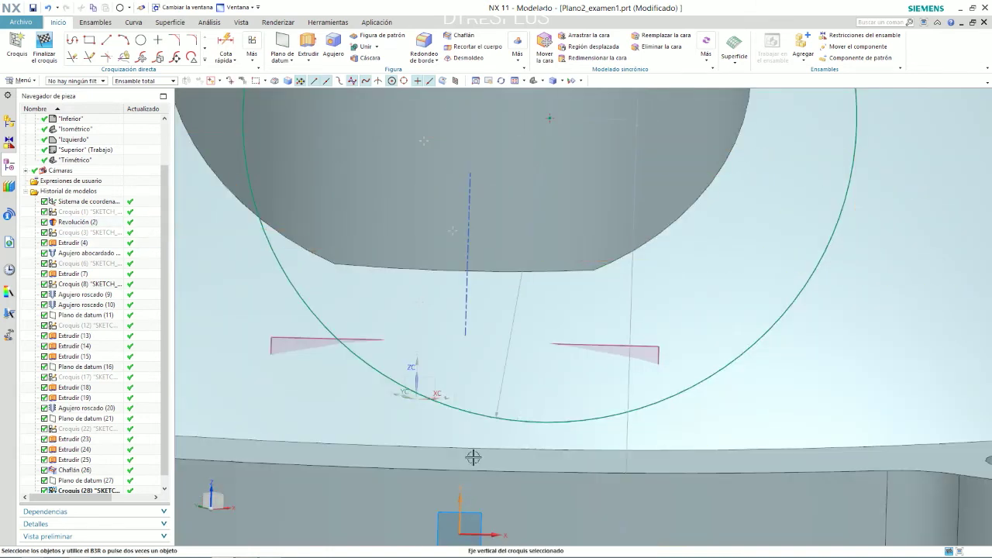
pyautogui.click(471, 411)
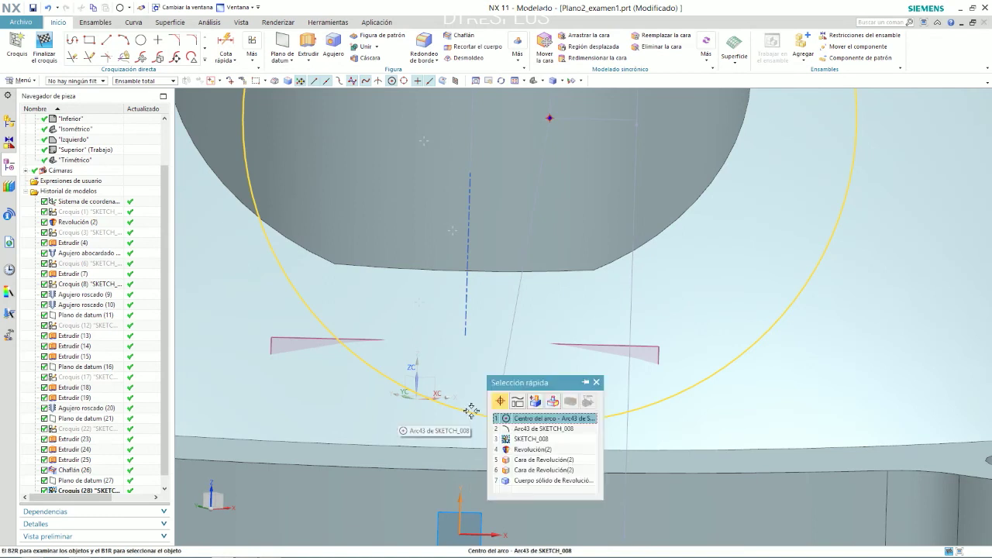
pyautogui.click(511, 419)
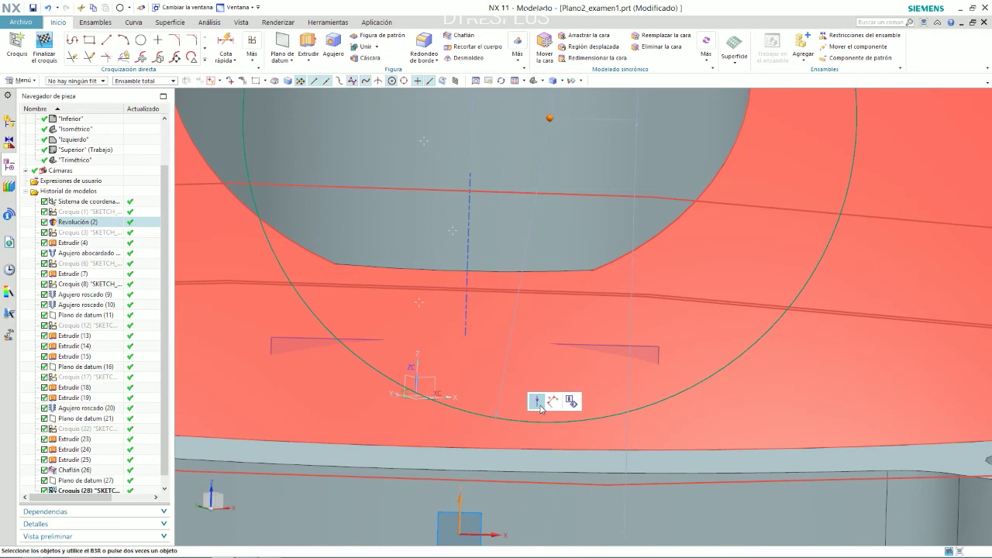
pyautogui.click(537, 402)
pyautogui.scroll(-5, 442, 261)
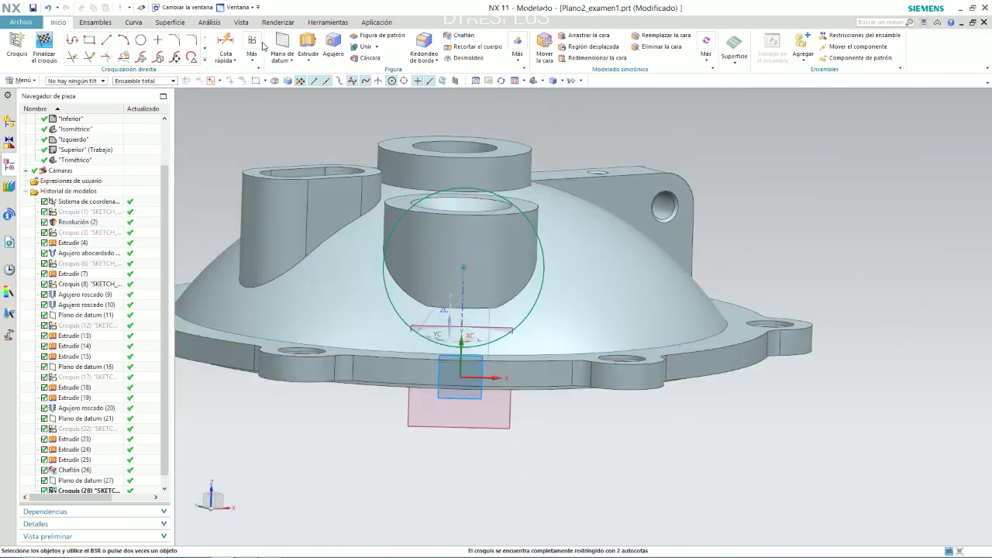
# Dimension the circle centre's height above the sketch's horizontal axis at 1.2 in
pyautogui.click(224, 45)
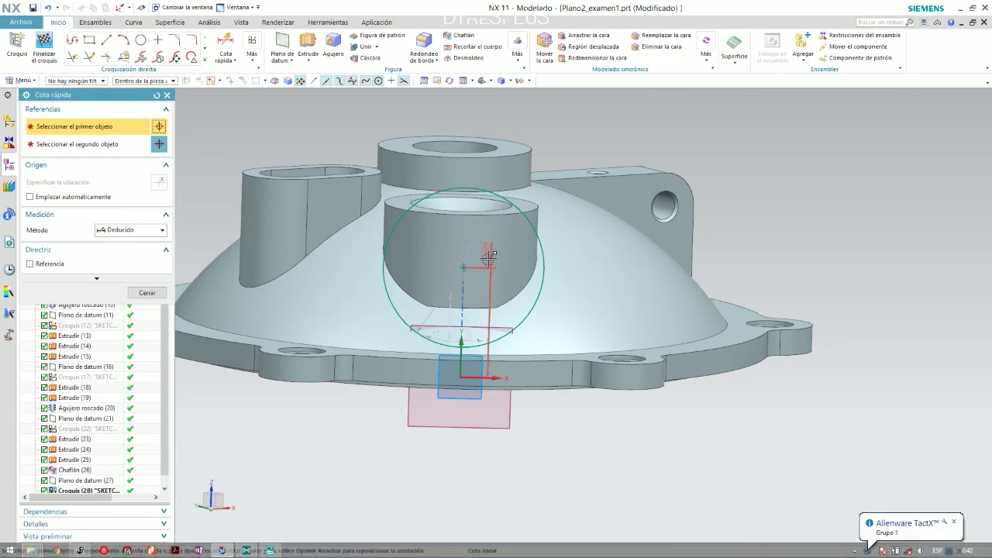
pyautogui.click(487, 259)
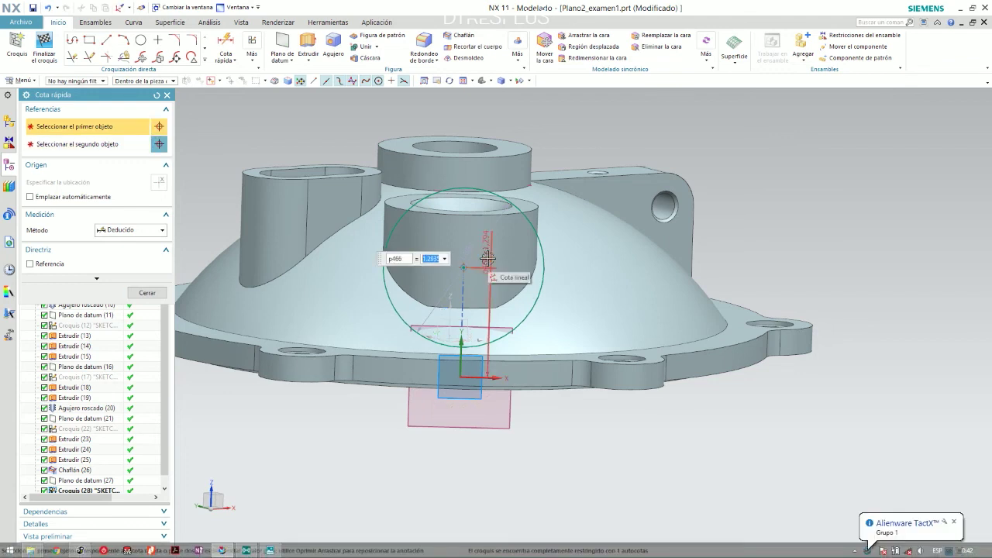
pyautogui.write('1.2')
pyautogui.press('Return')
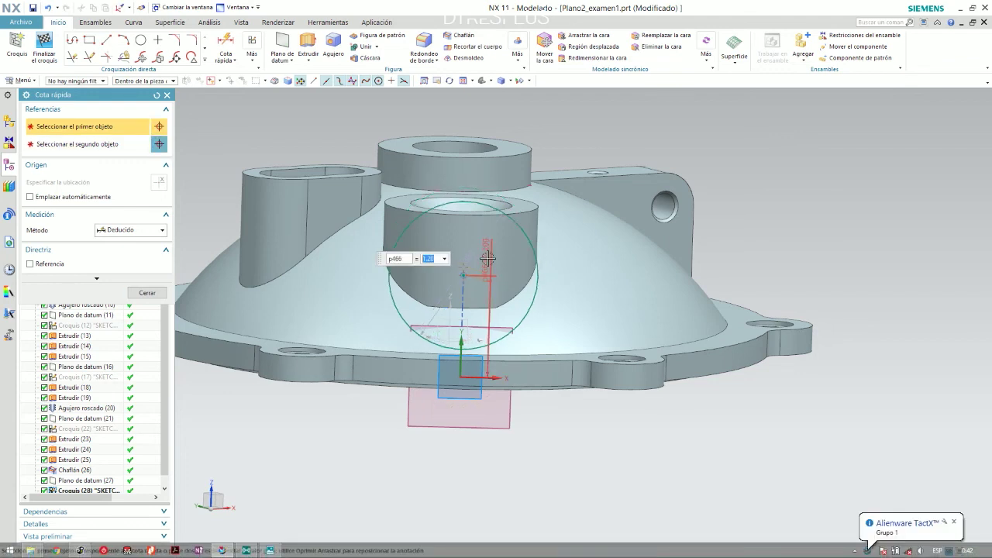
# Dimension the circle's diameter at 0.6 in, as given in the cover drawing, and finish the sketch
pyautogui.click(521, 225)
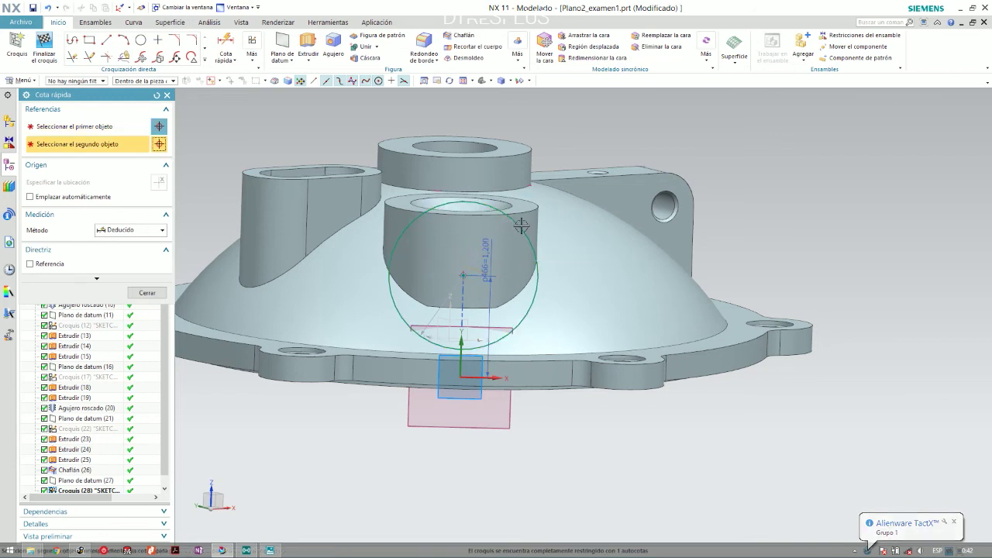
pyautogui.click(508, 221)
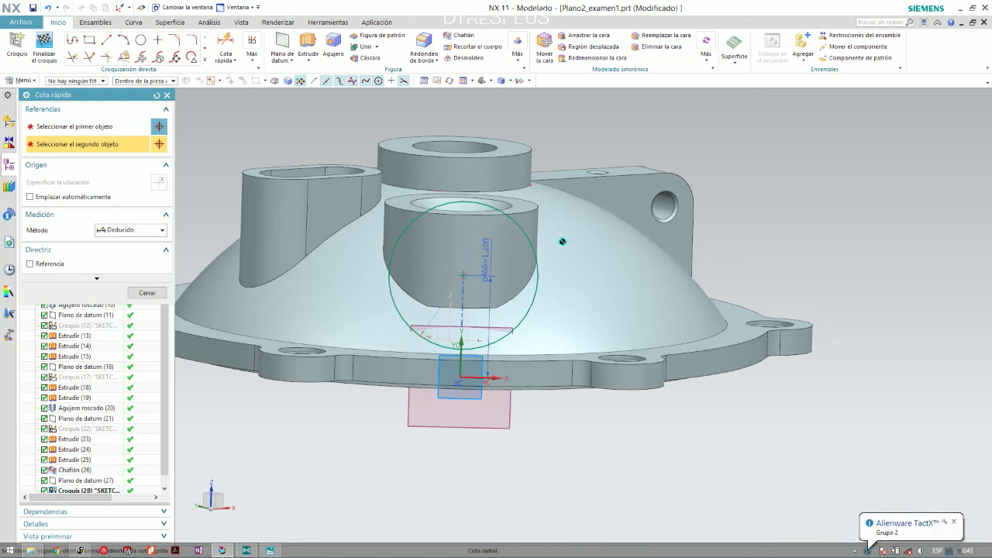
pyautogui.click(166, 94)
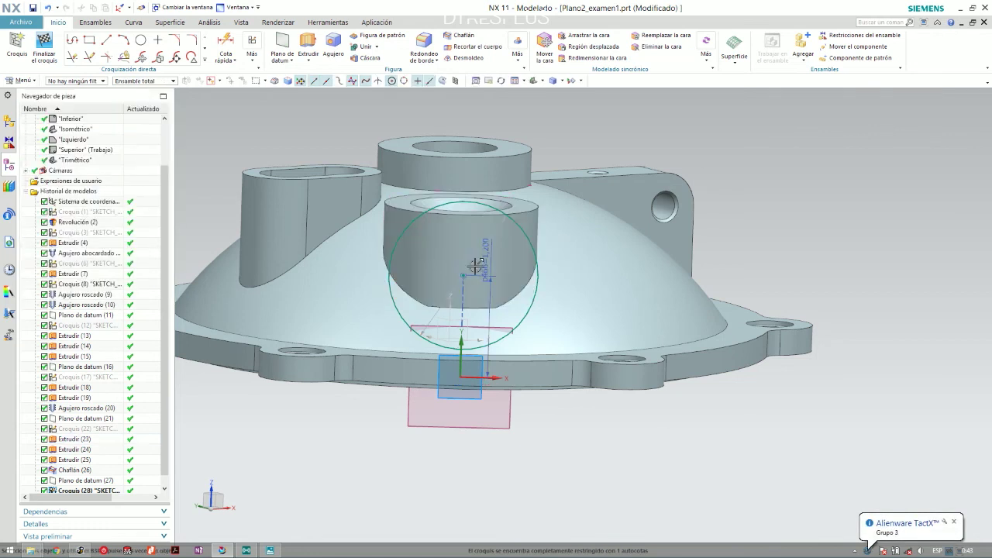
pyautogui.click(574, 245)
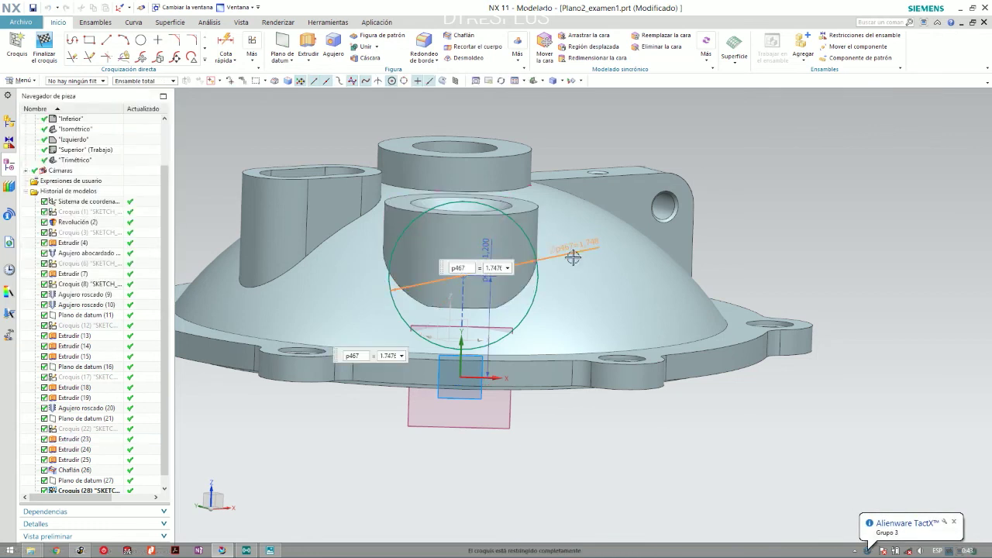
pyautogui.hotkey('alt', 'Tab')
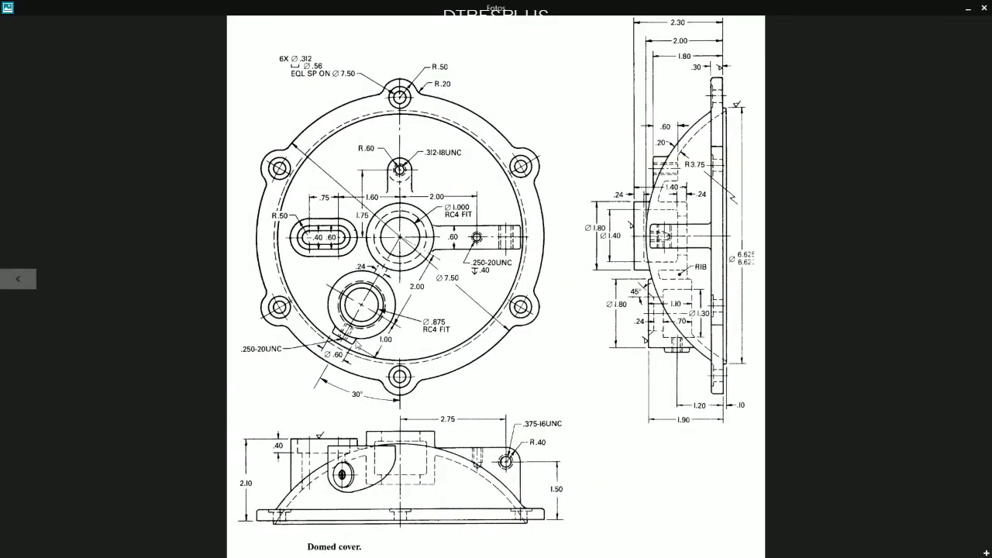
pyautogui.hotkey('alt', 'Tab')
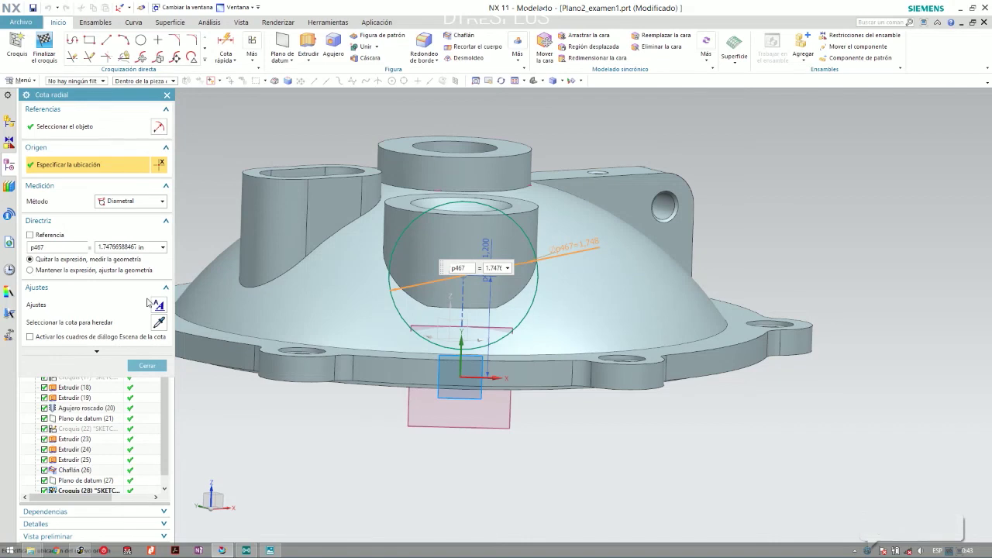
pyautogui.doubleClick(117, 246)
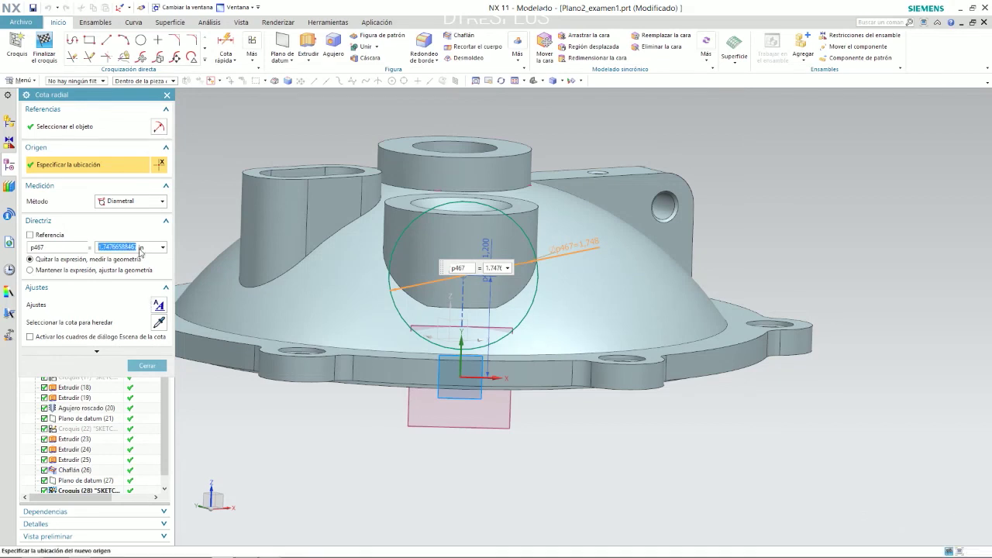
pyautogui.hotkey('alt', 'Tab')
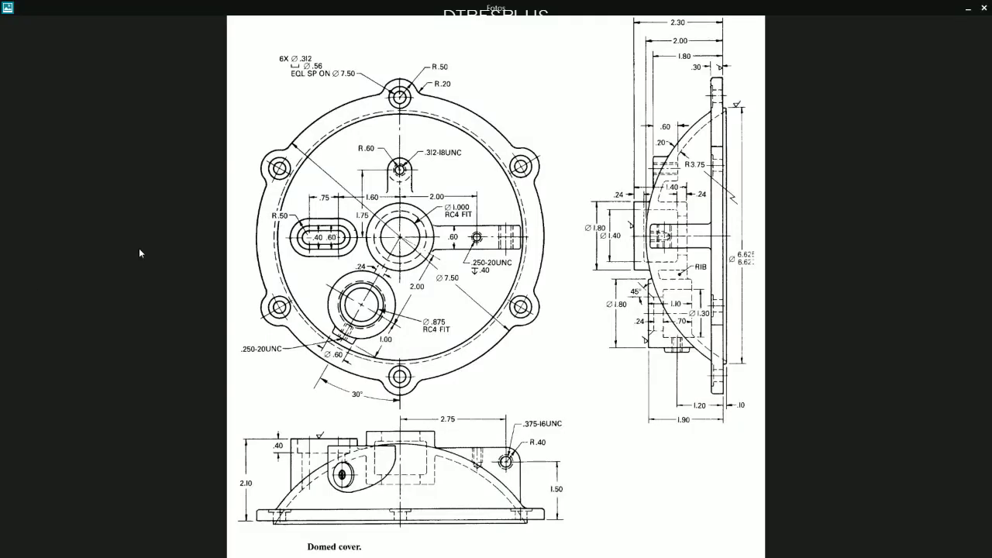
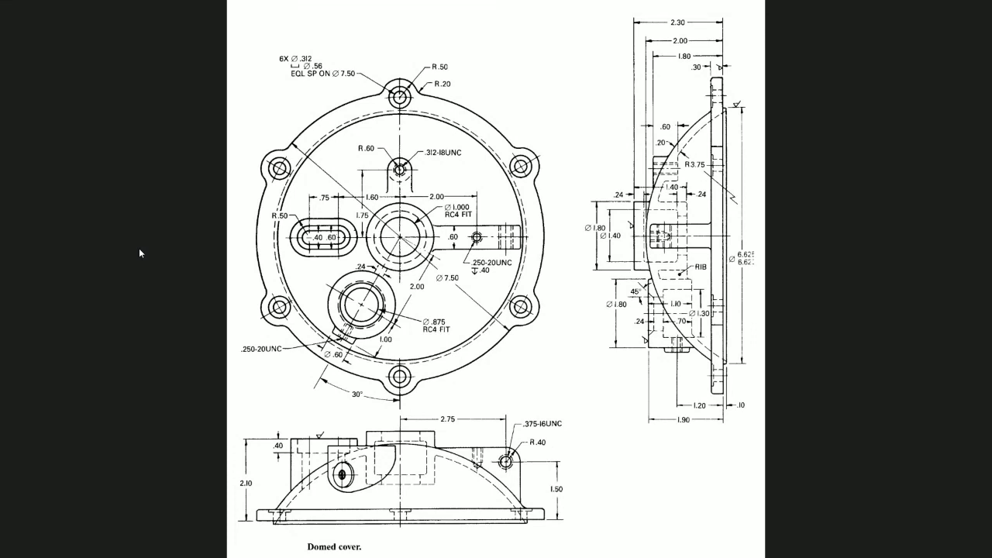
pyautogui.hotkey('alt', 'Tab')
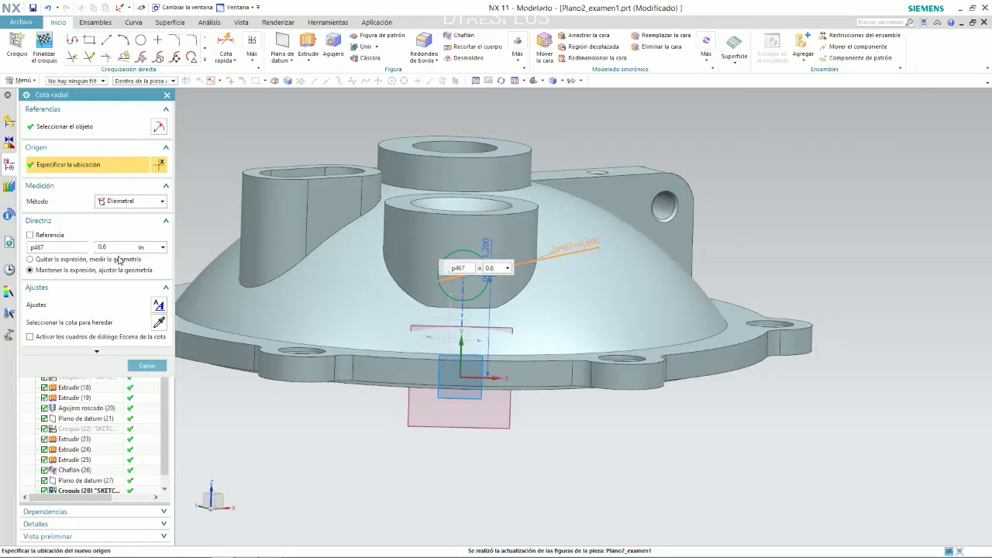
pyautogui.click(146, 365)
# Extrude the circle from 0 up to the next face of the angled boss, united with the cover body
pyautogui.press('Home')
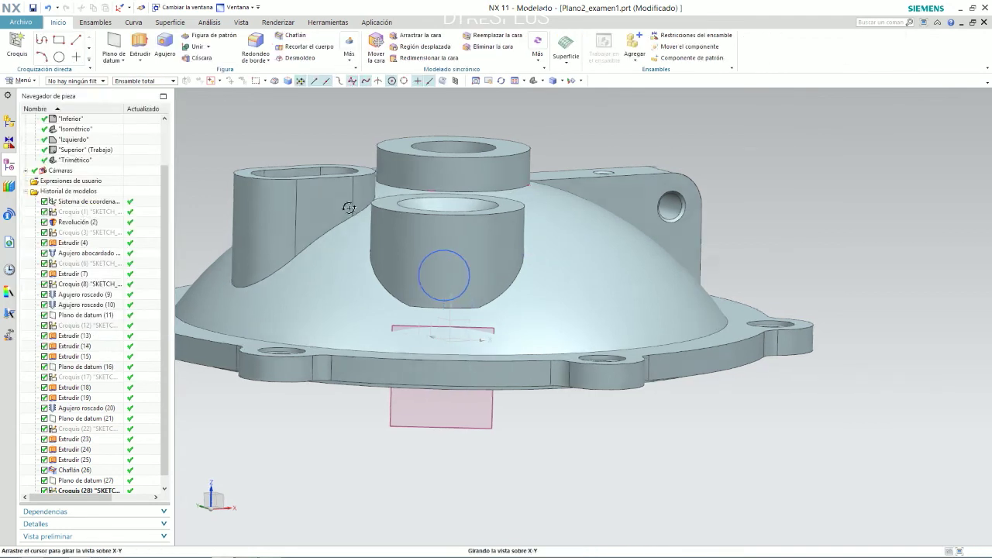
pyautogui.click(139, 43)
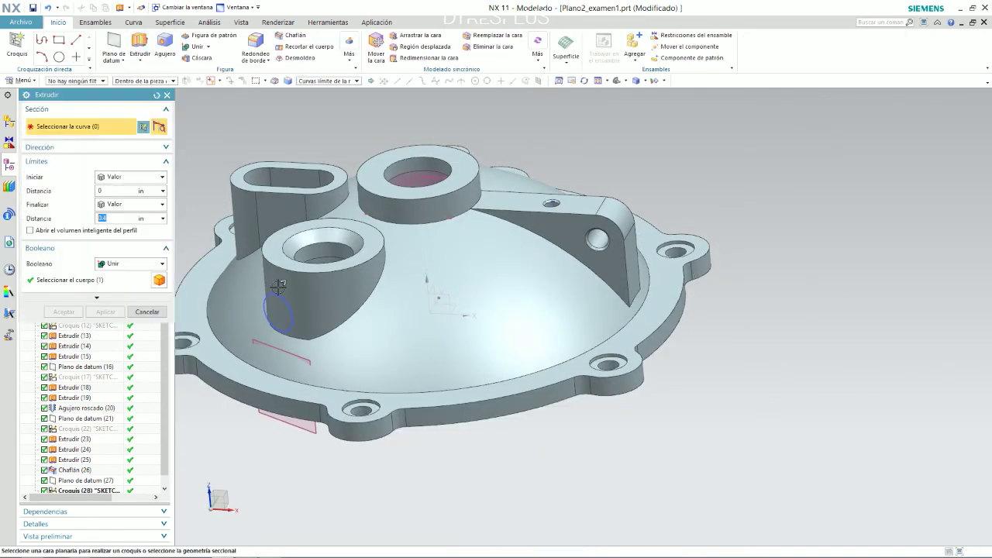
pyautogui.click(271, 310)
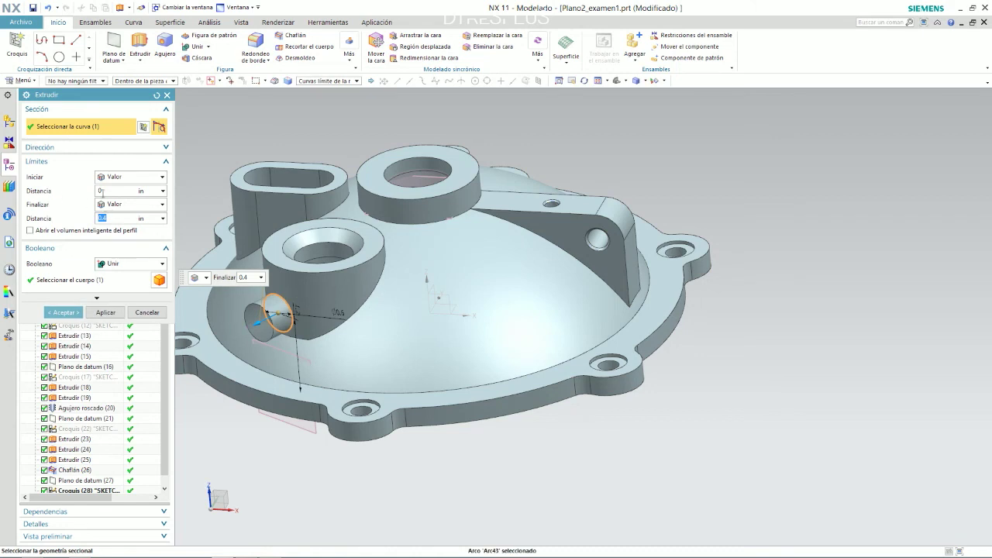
pyautogui.click(128, 205)
pyautogui.click(136, 240)
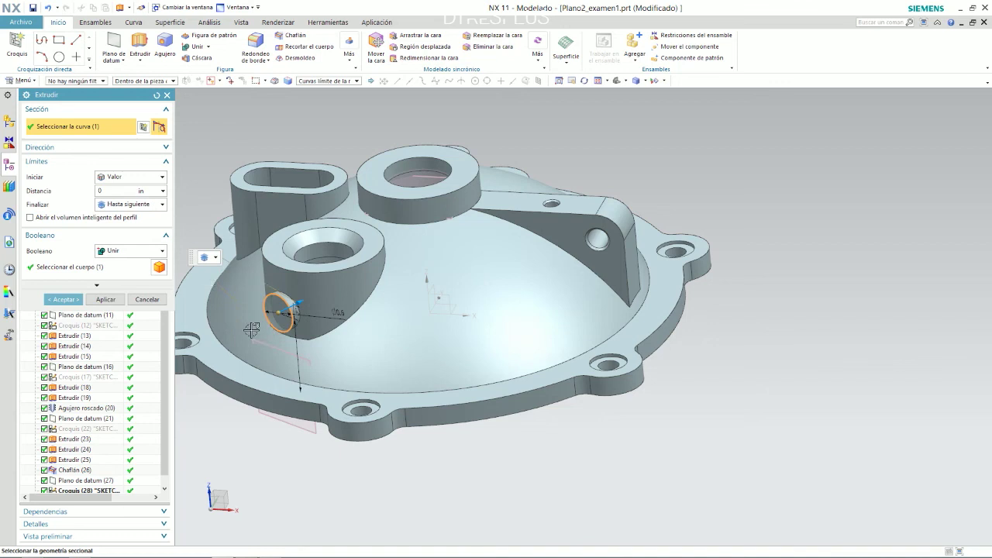
pyautogui.moveTo(267, 323); pyautogui.dragTo(256, 298, button='middle')
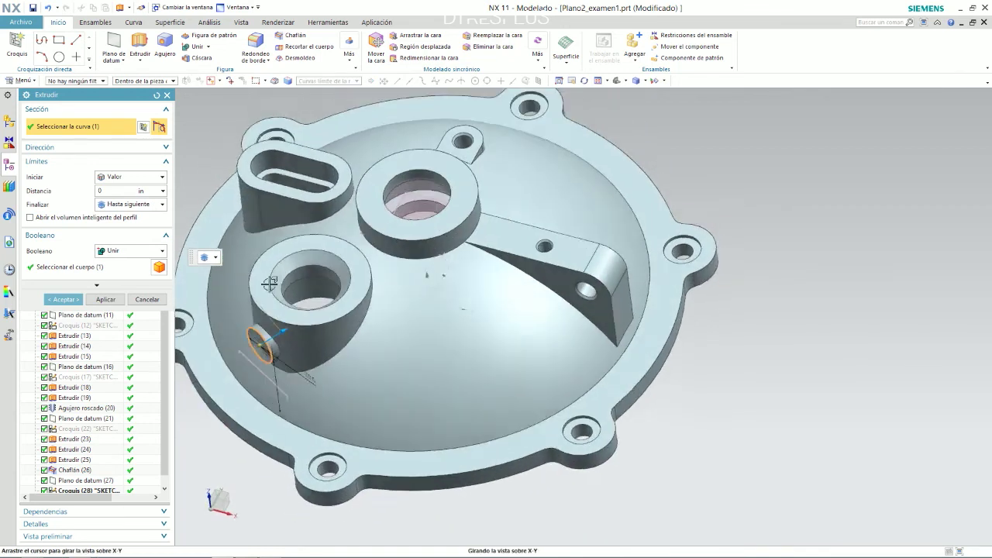
pyautogui.click(67, 300)
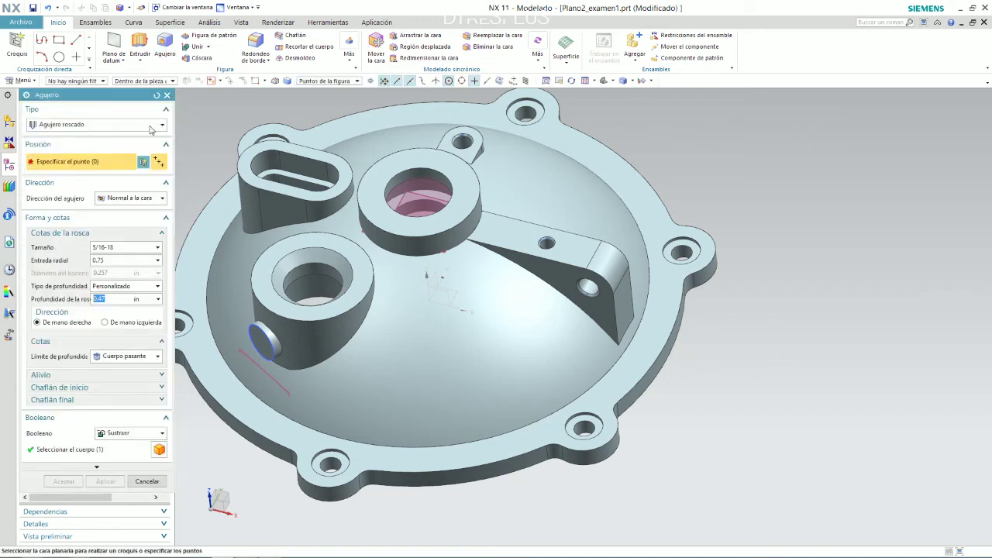
# Set up a threaded hole of size 1/4-20, checking the side boss callout in the cover drawing
pyautogui.click(128, 124)
pyautogui.click(128, 132)
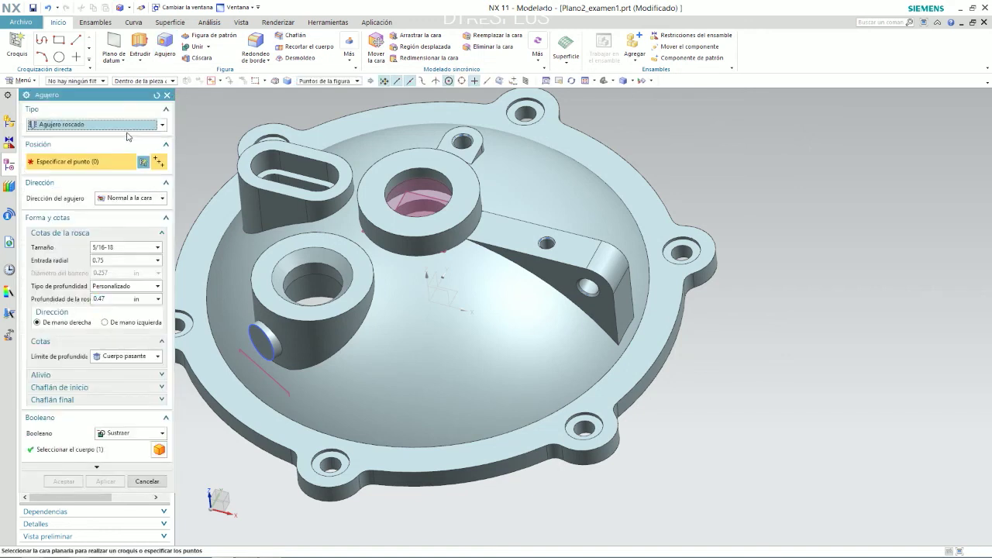
pyautogui.click(141, 247)
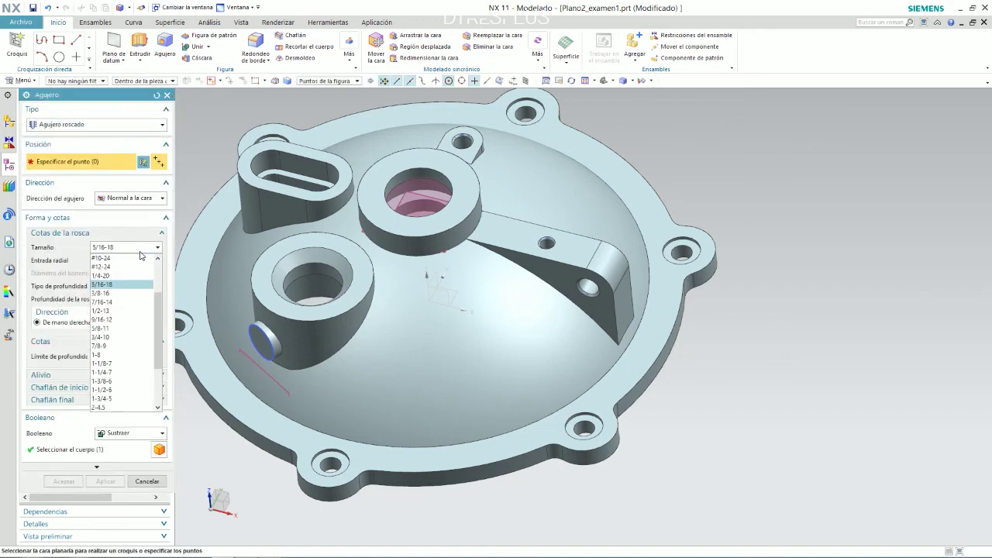
pyautogui.hotkey('alt', 'Tab')
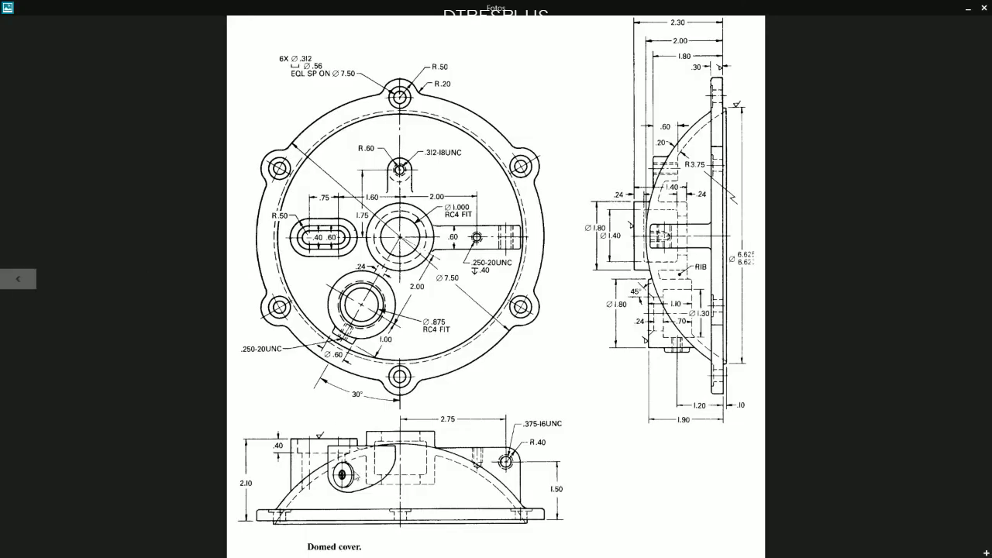
pyautogui.hotkey('alt', 'Tab')
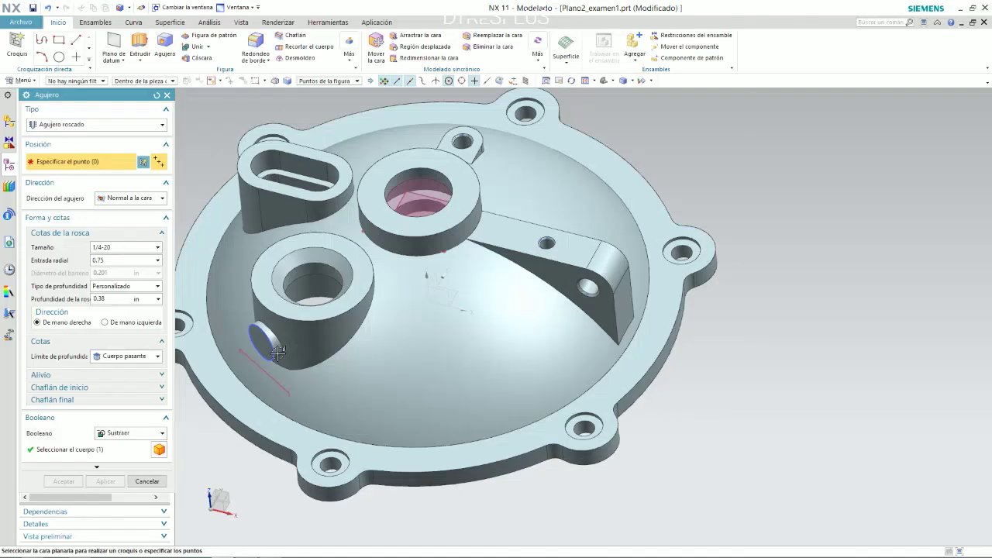
pyautogui.hotkey('alt', 'Tab')
pyautogui.hscroll(-3, 348, 327)
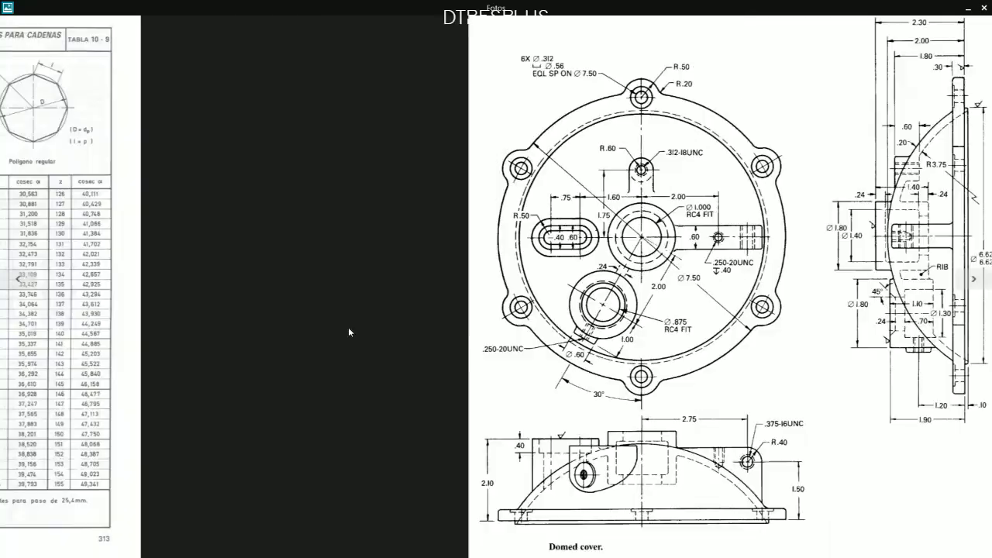
pyautogui.hotkey('alt', 'Tab')
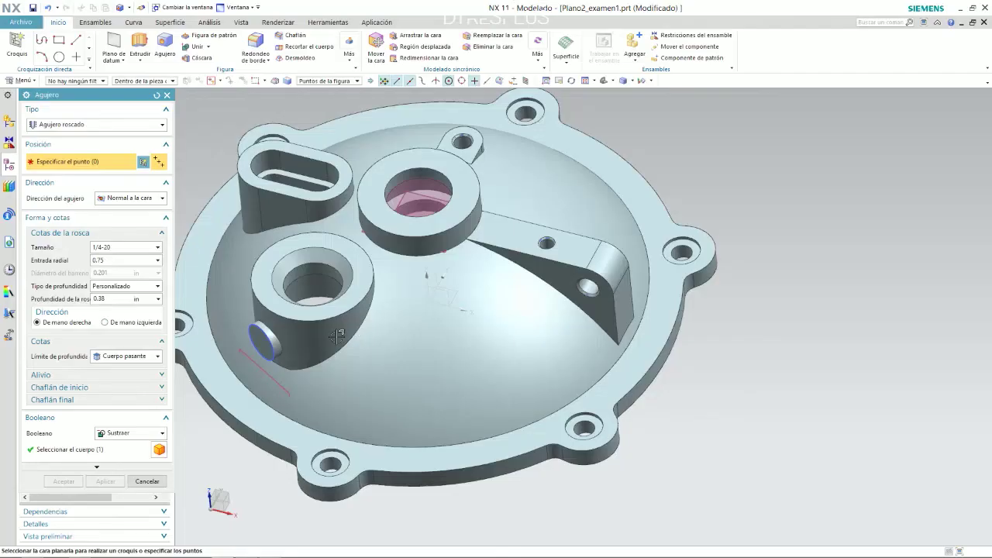
# Place the 1/4-20 threaded hole at the centre of the side boss's face, with its depth limit up to the next face
pyautogui.click(268, 341)
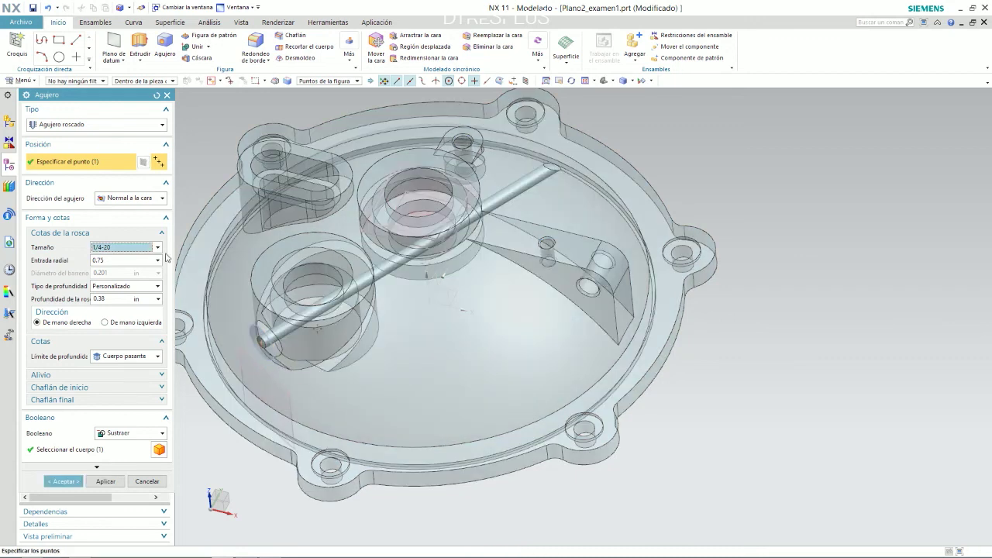
pyautogui.click(110, 357)
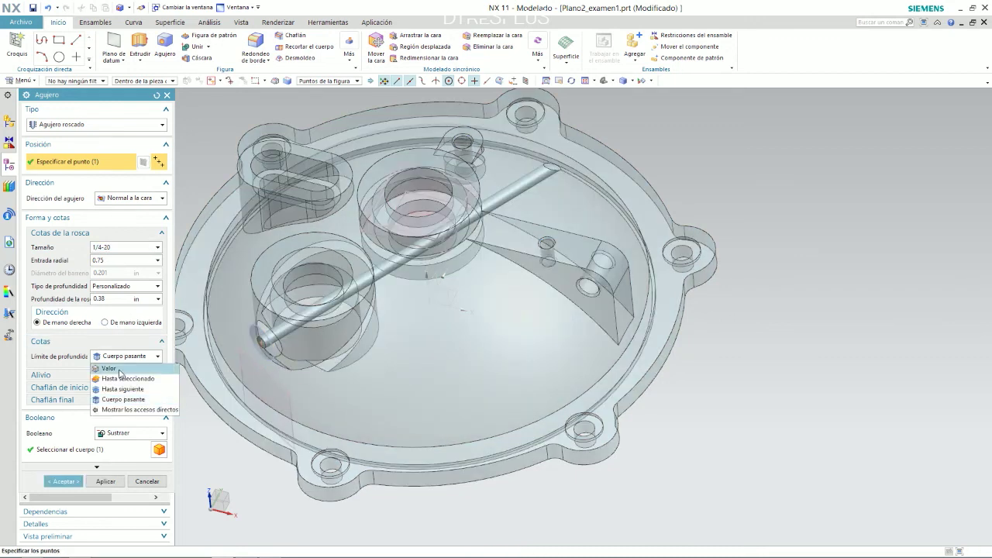
pyautogui.click(121, 389)
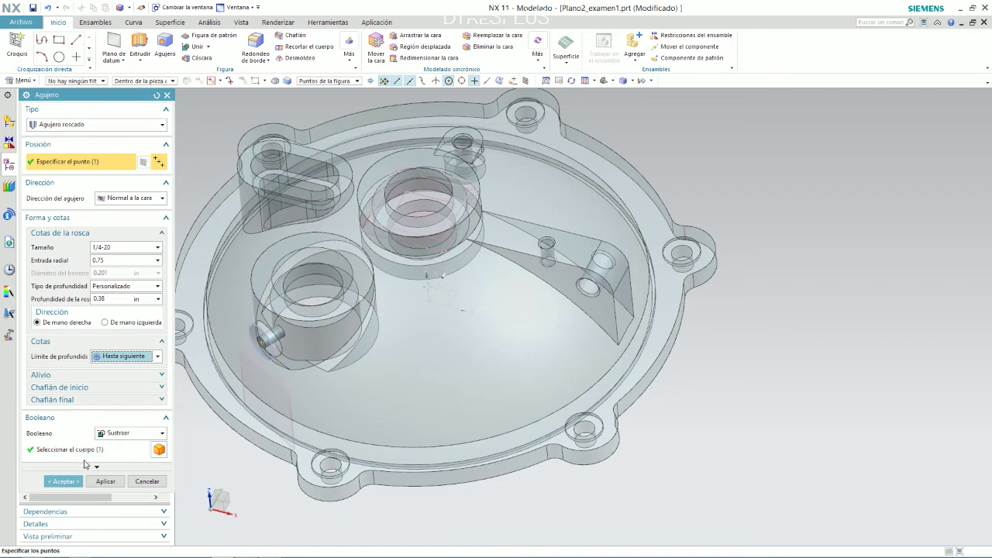
pyautogui.click(63, 481)
pyautogui.moveTo(317, 277); pyautogui.dragTo(393, 244, button='middle')
pyautogui.scroll(10, 458, 302)
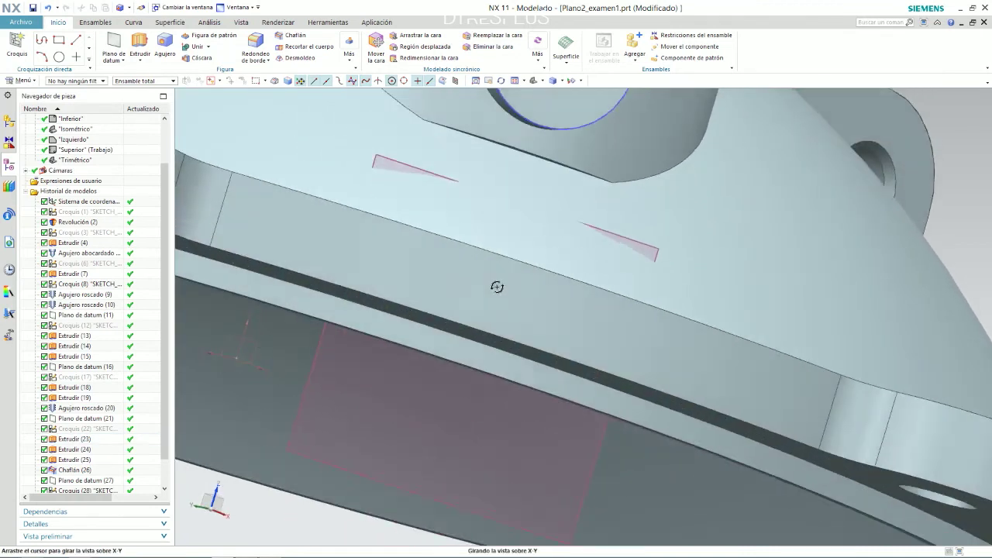
pyautogui.scroll(-8, 498, 287)
pyautogui.scroll(6, 518, 224)
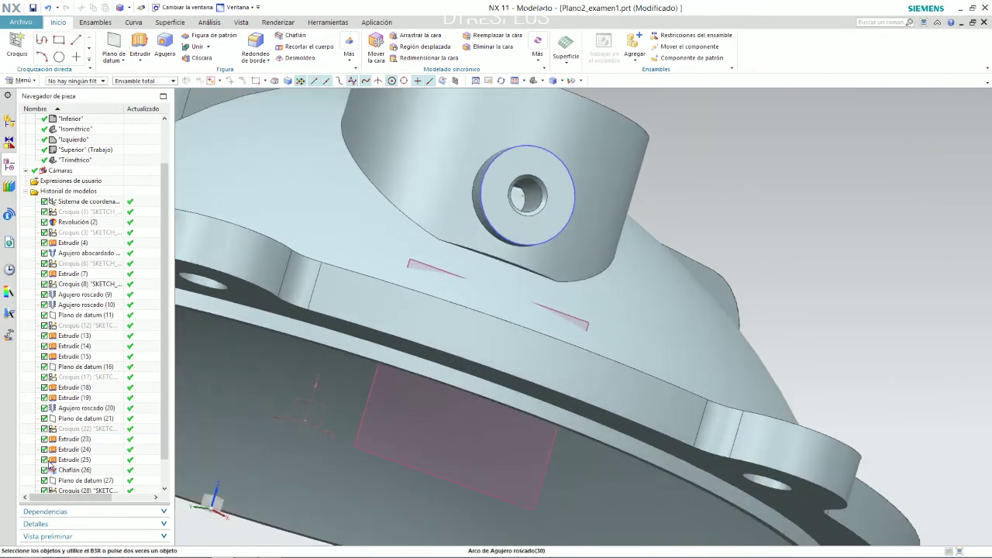
# Suppress the history features from the newest threaded hole back through Extrude 24, leaving the angled boss's first extrusion active
pyautogui.scroll(-1, 166, 417)
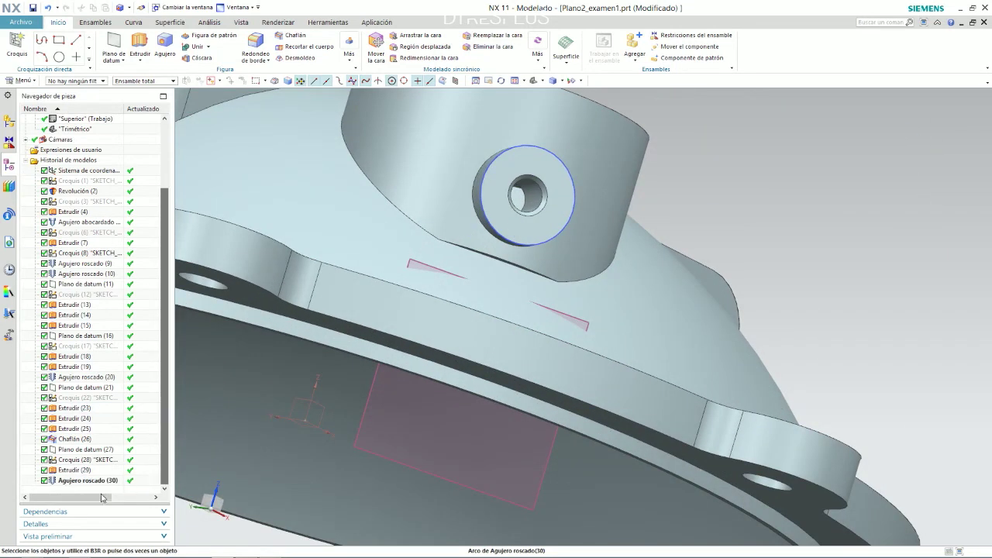
pyautogui.click(45, 480)
pyautogui.click(45, 469)
pyautogui.click(45, 459)
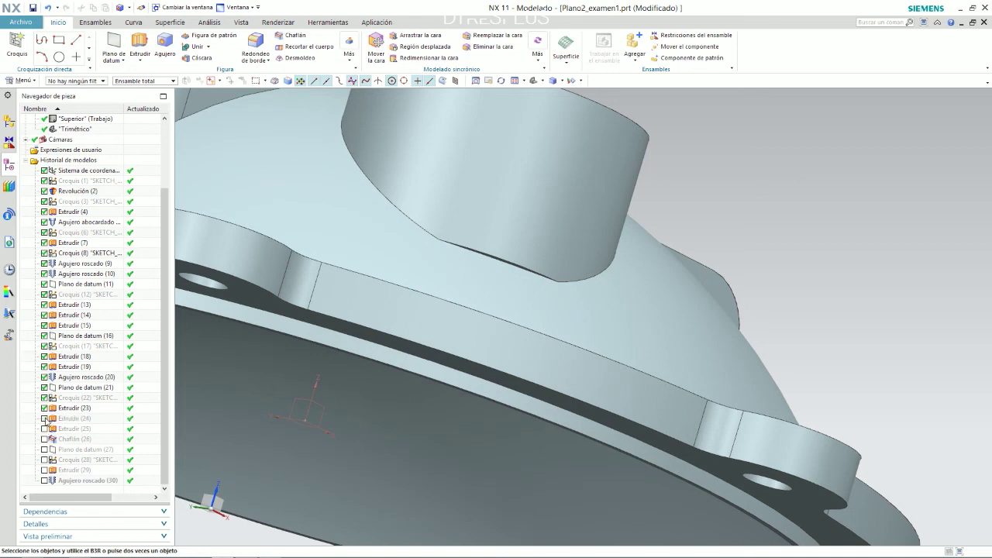
pyautogui.click(45, 418)
pyautogui.click(45, 418)
# Extrude the thin edge-bounded sliver at the angled boss's base from 0 up to the next face, united with the cover body
pyautogui.click(140, 44)
pyautogui.moveTo(427, 186); pyautogui.dragTo(548, 165, button='middle')
pyautogui.scroll(2, 542, 167)
pyautogui.click(536, 167)
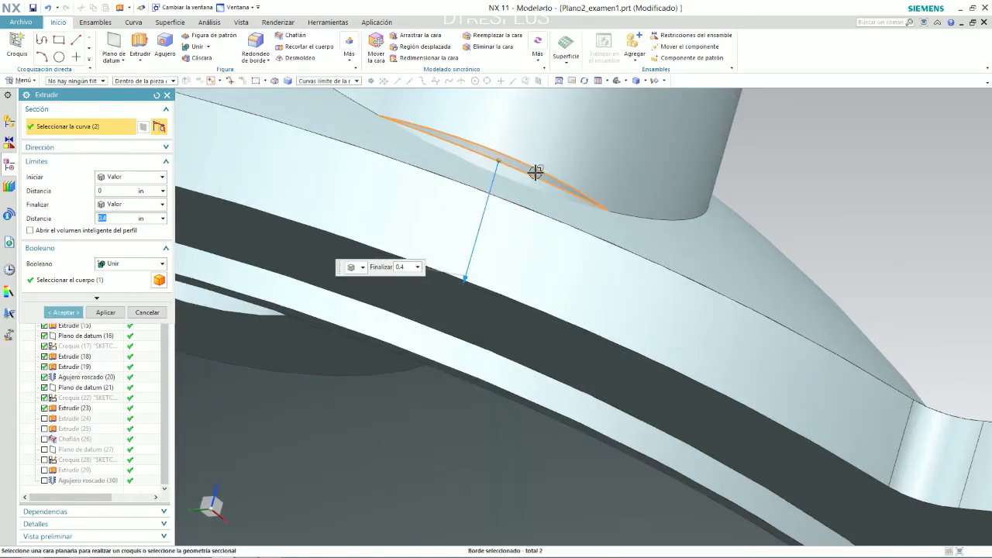
pyautogui.click(163, 222)
pyautogui.click(163, 205)
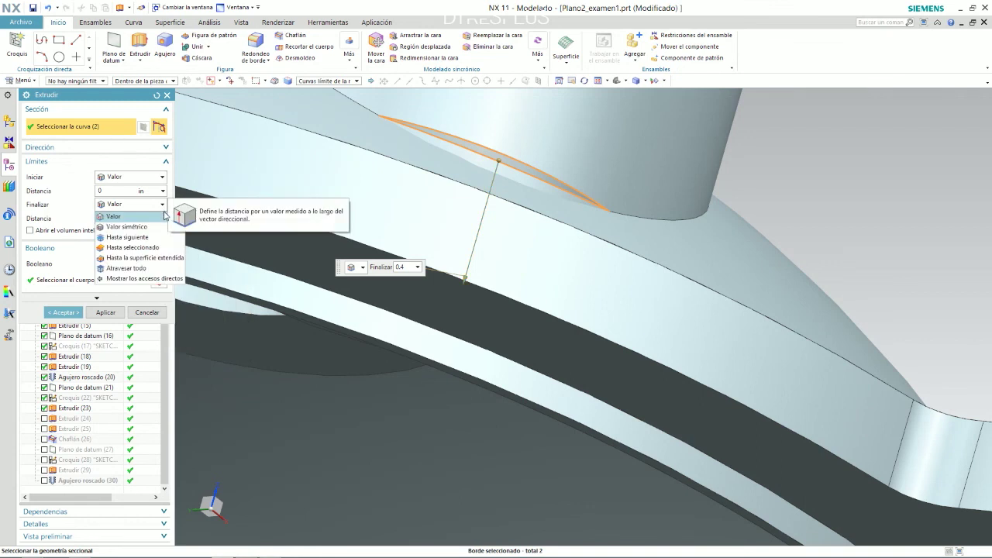
pyautogui.click(125, 236)
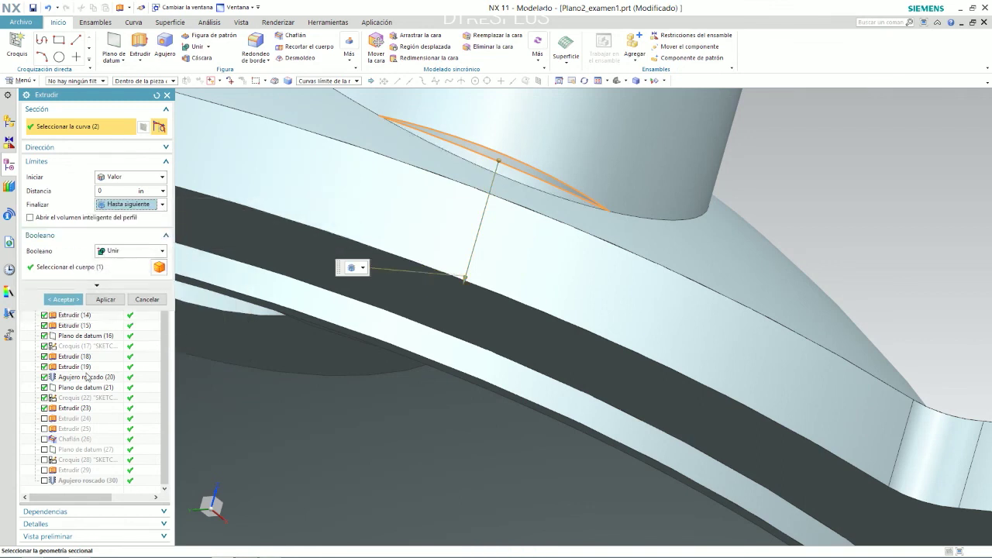
pyautogui.click(65, 299)
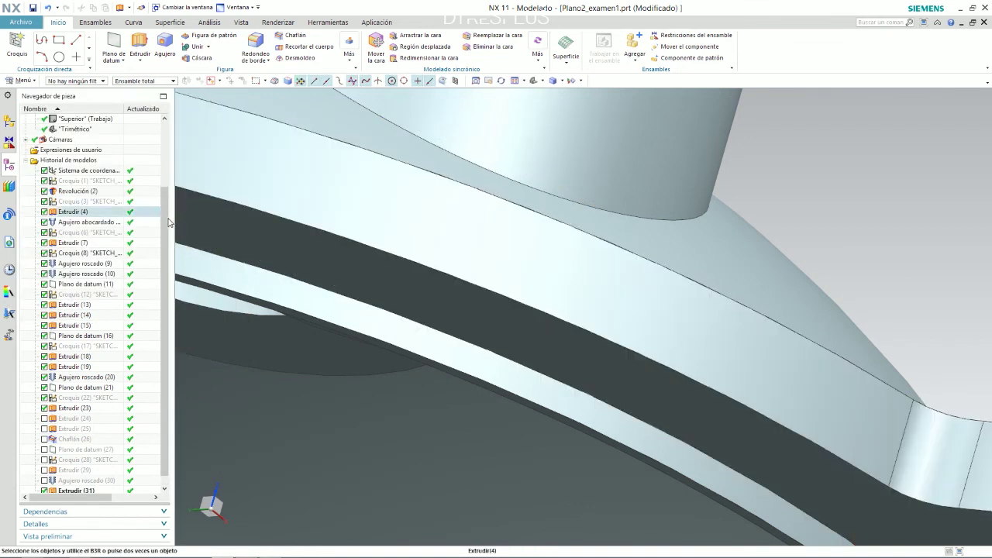
pyautogui.scroll(-5, 305, 292)
pyautogui.moveTo(348, 194); pyautogui.dragTo(371, 232, button='middle')
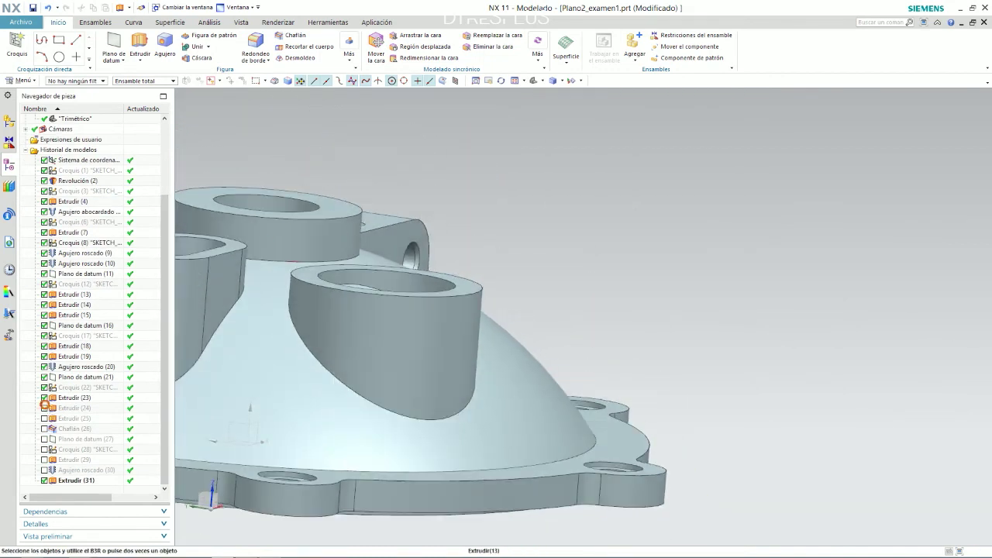
# Unsuppress the suppressed features from Extrude 24 through the side boss's threaded hole
pyautogui.click(44, 419)
pyautogui.click(44, 429)
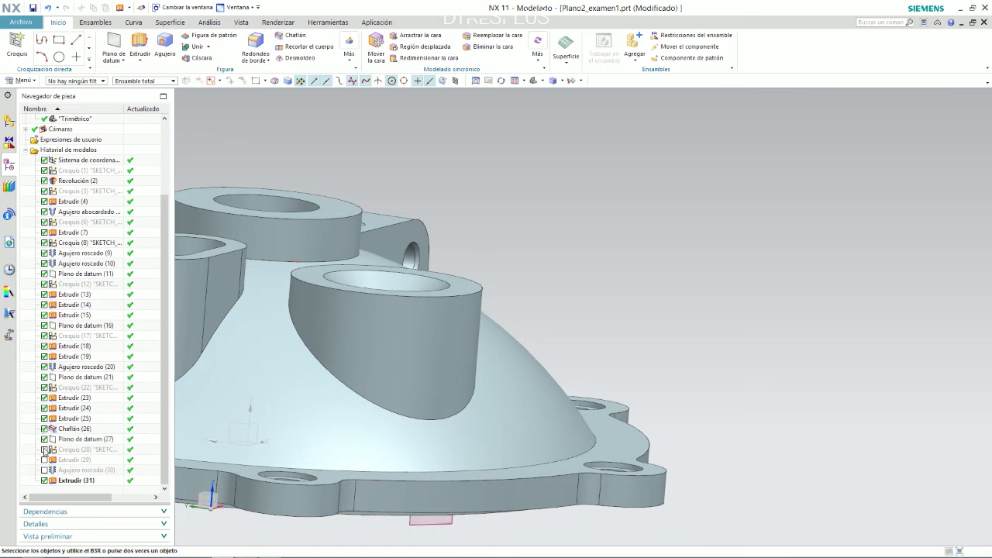
pyautogui.click(44, 470)
pyautogui.moveTo(336, 398); pyautogui.dragTo(314, 395, button='middle')
pyautogui.scroll(-5, 401, 409)
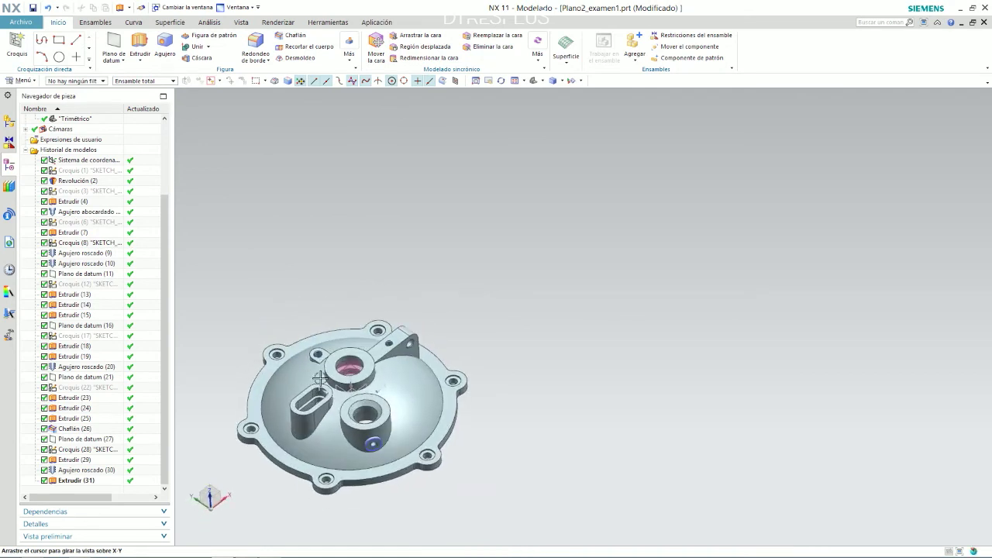
# Inspect the cover's interior with a single-plane section view through its centre
pyautogui.click(241, 23)
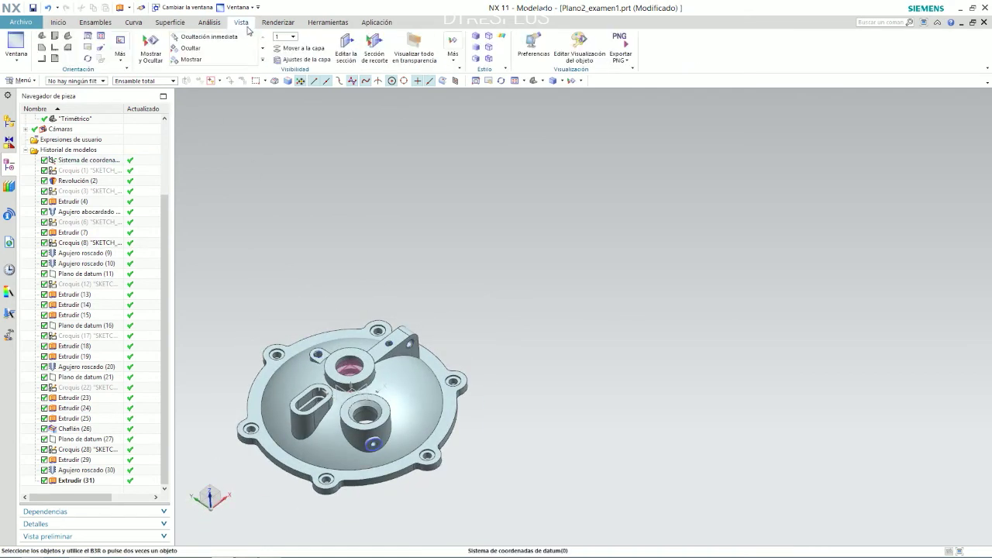
pyautogui.click(374, 48)
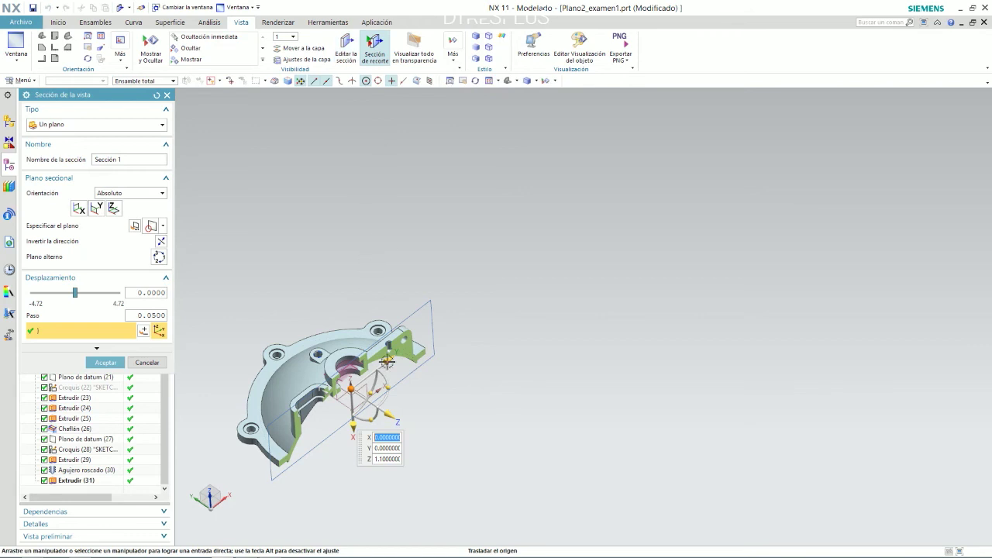
pyautogui.moveTo(436, 351); pyautogui.dragTo(773, 208, button='middle')
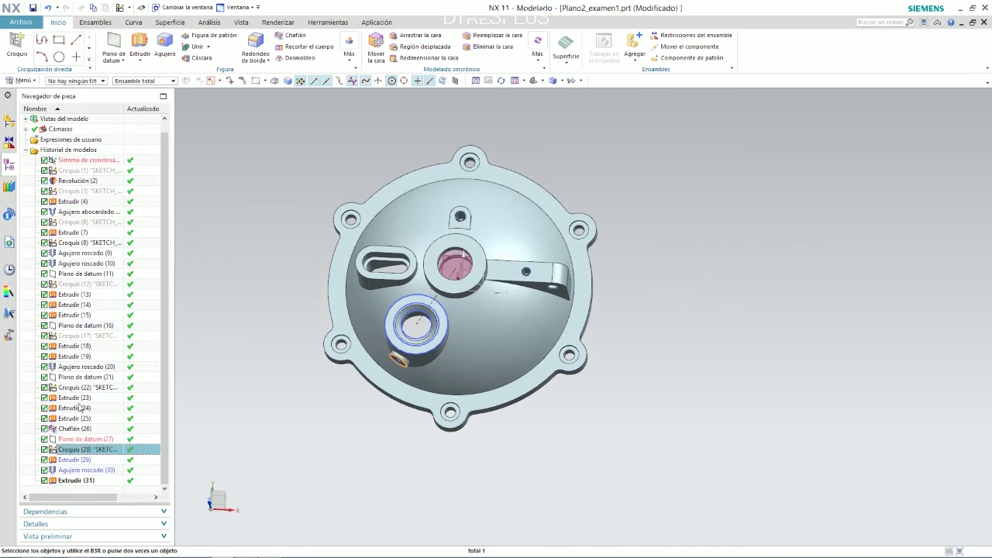
# Open the angled boss's circle sketch (Sketch 22) for editing and hide the cover body
pyautogui.doubleClick(86, 388)
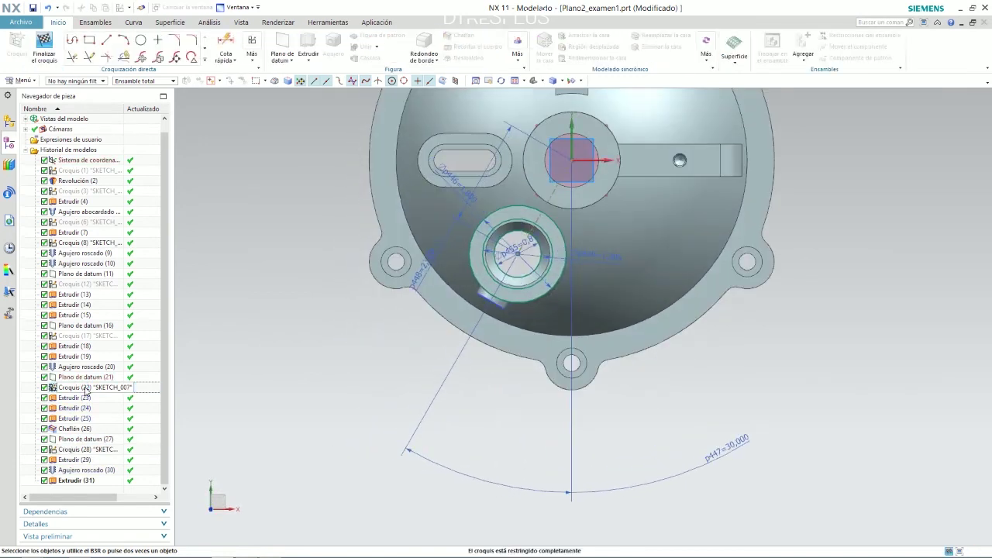
pyautogui.rightClick(437, 292)
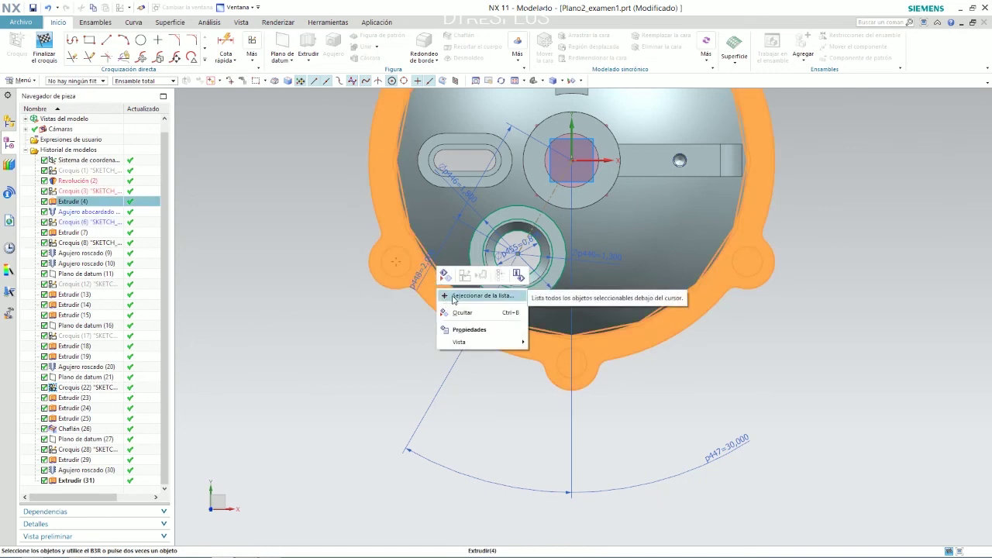
pyautogui.click(462, 312)
pyautogui.scroll(-1, 462, 334)
pyautogui.scroll(3, 531, 281)
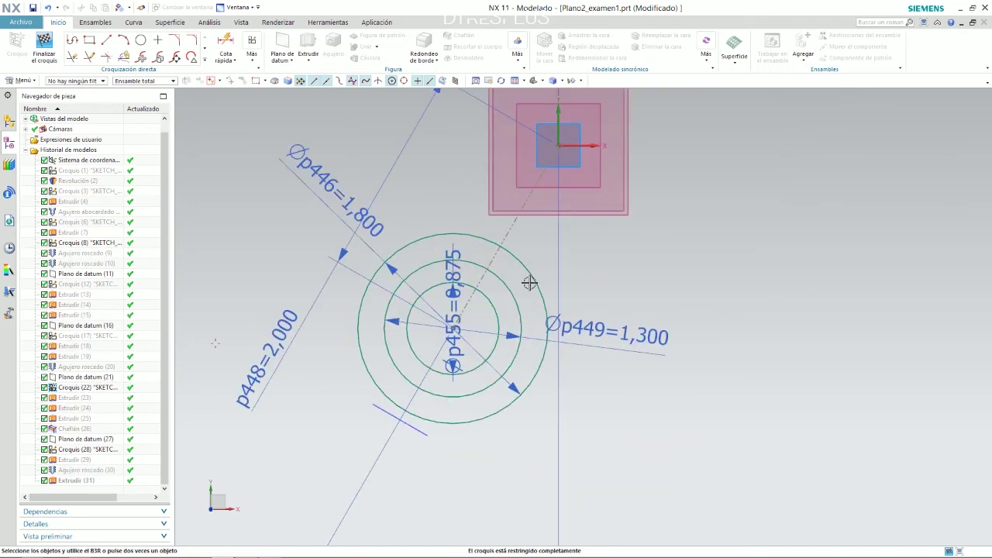
pyautogui.scroll(-3, 532, 271)
pyautogui.scroll(4, 533, 265)
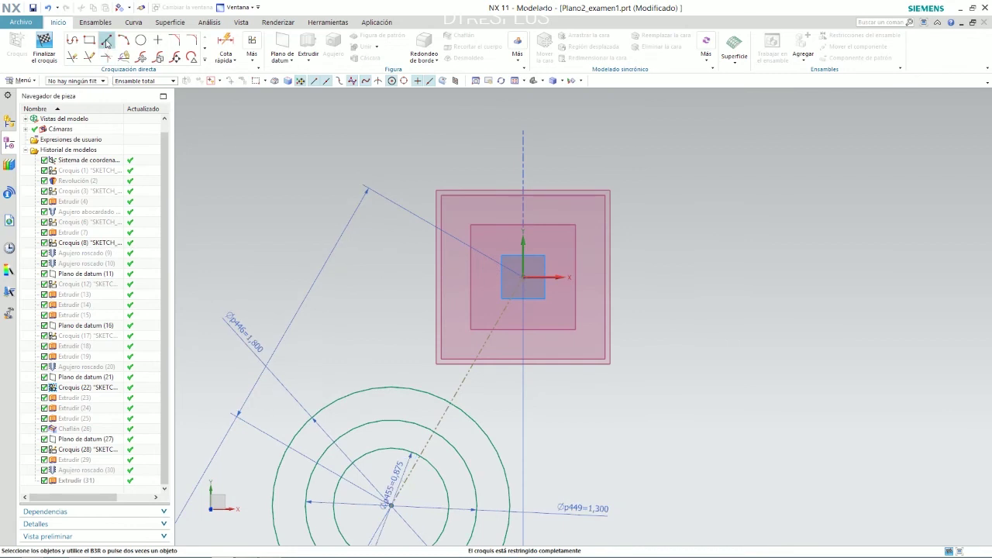
# Sketch a line about 0.64 in long beside the angled centreline, make it parallel to the centreline and move it closer
pyautogui.click(107, 43)
pyautogui.click(404, 261)
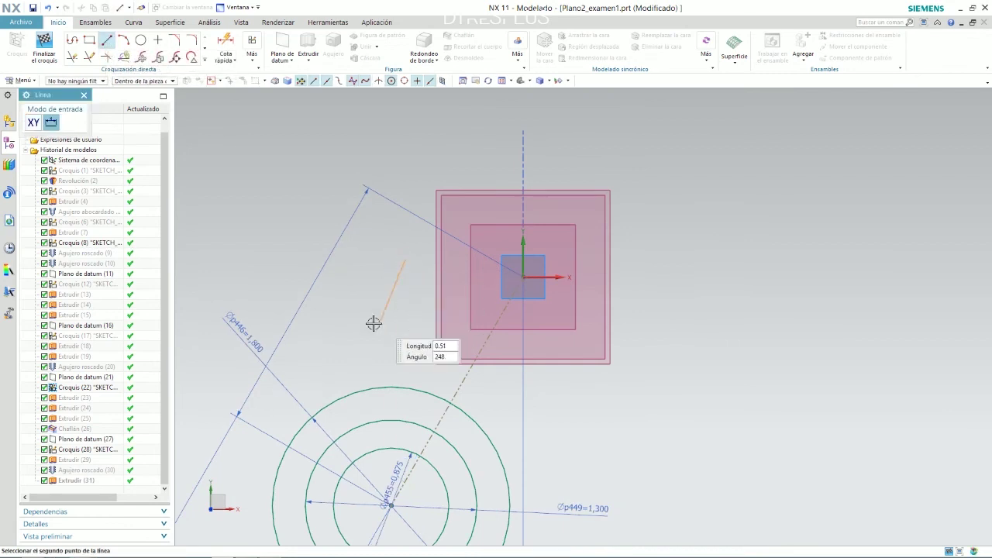
pyautogui.click(351, 322)
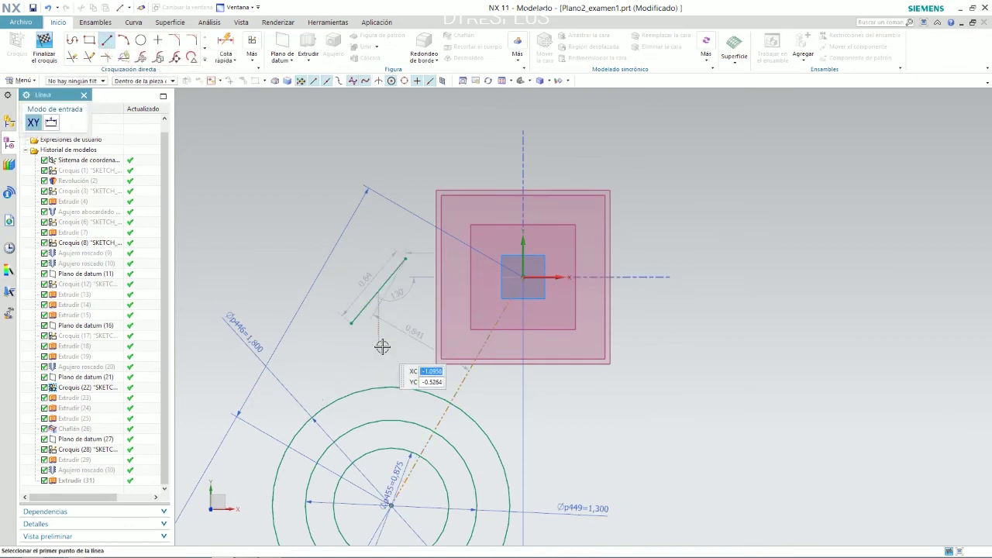
pyautogui.scroll(3, 411, 312)
pyautogui.press('Escape')
pyautogui.click(312, 302)
pyautogui.click(538, 390)
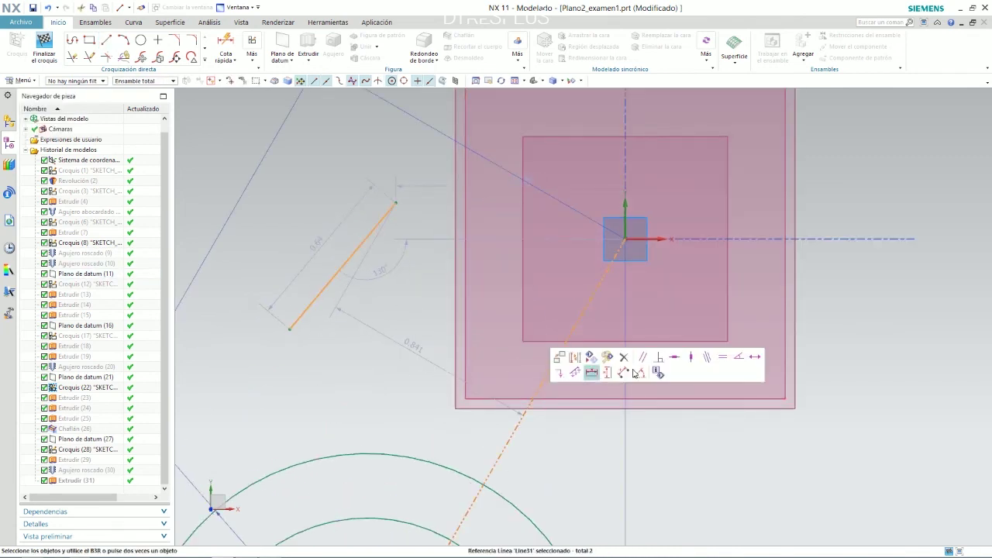
pyautogui.click(645, 372)
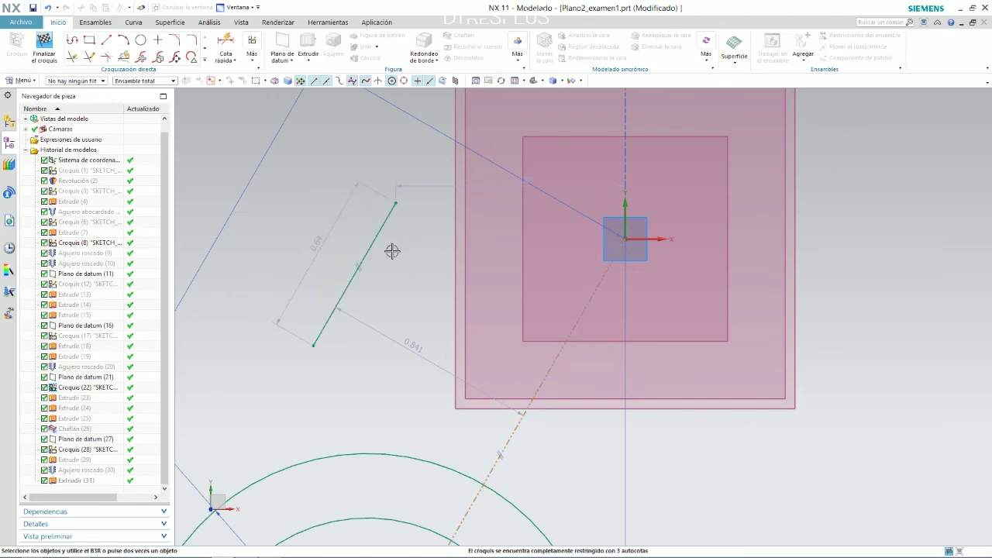
pyautogui.moveTo(377, 234)
pyautogui.mouseDown()
pyautogui.moveTo(465, 323)
pyautogui.moveTo(476, 314)
pyautogui.mouseUp()
# Set the line's perpendicular distance from the angled centreline to 0.24/2 in, checking the 0.24 rib width in the cover drawing
pyautogui.hotkey('alt', 'Tab')
pyautogui.hotkey('alt', 'Tab')
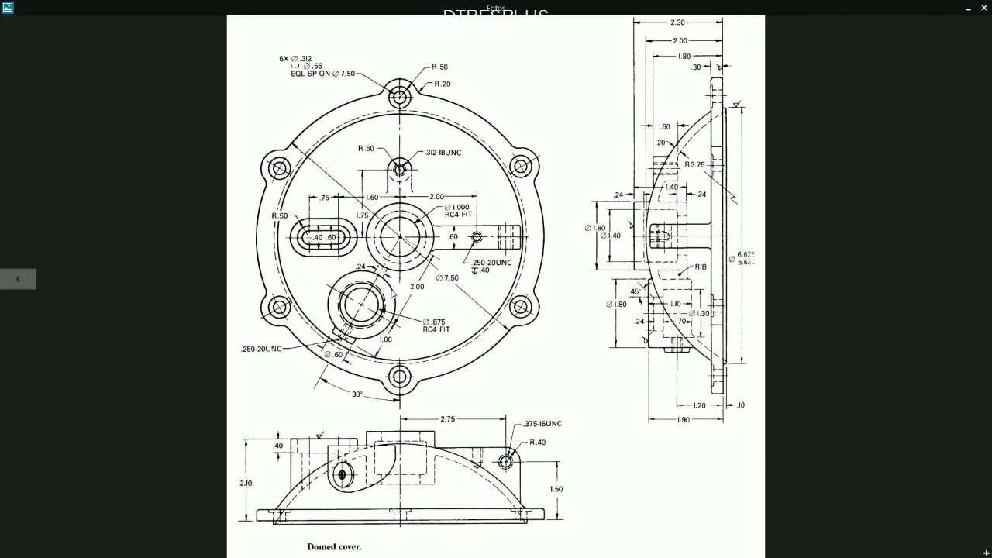
pyautogui.hotkey('alt', 'Tab')
pyautogui.hotkey('alt', 'Tab')
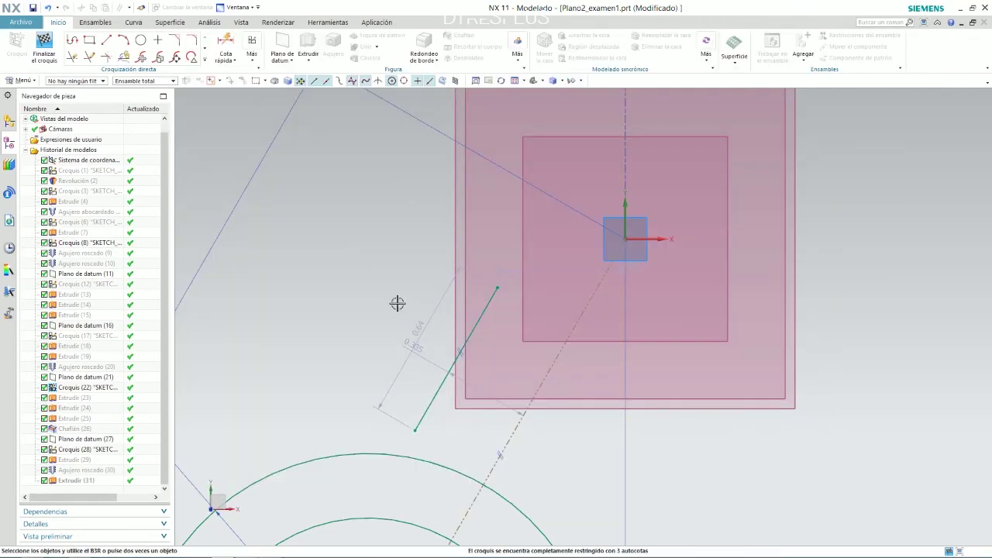
pyautogui.doubleClick(418, 349)
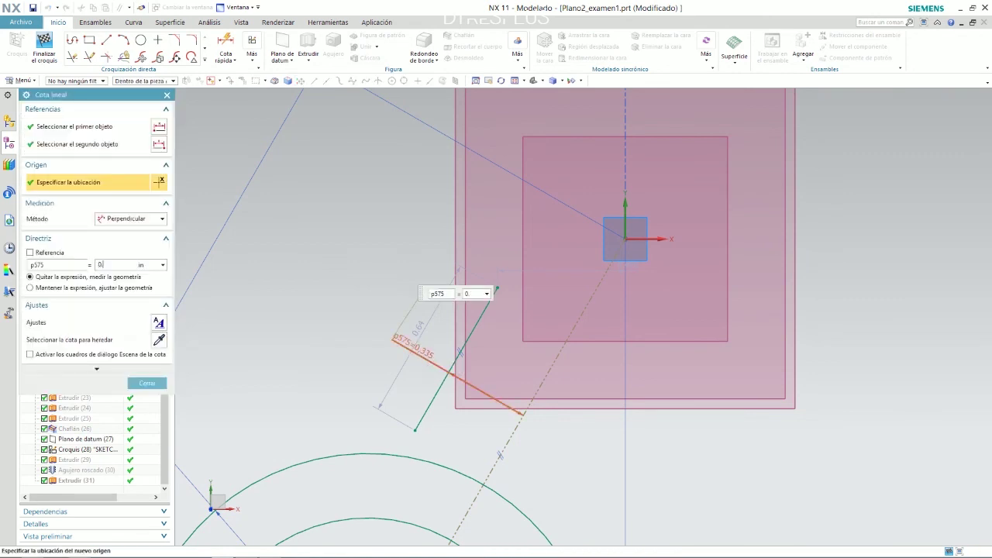
pyautogui.press('Return')
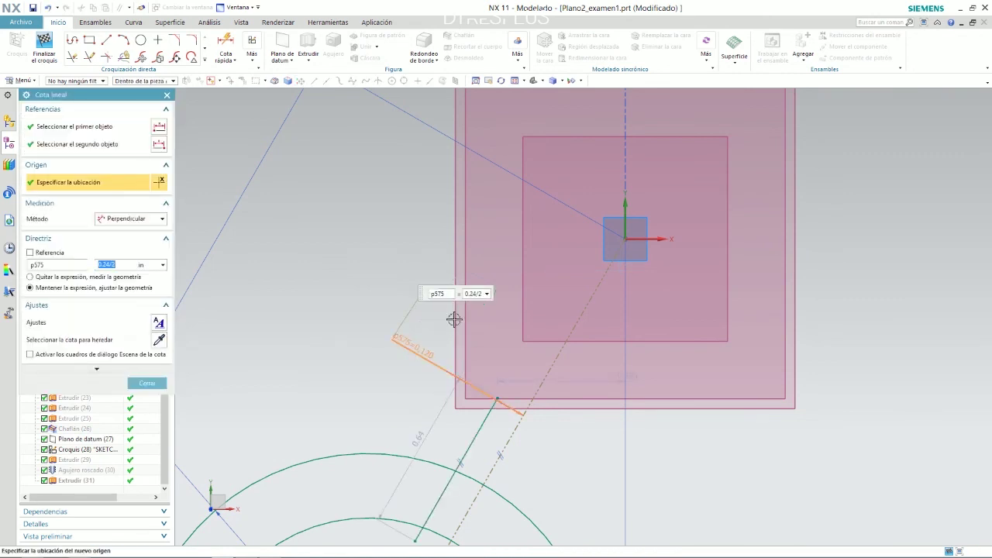
pyautogui.scroll(-3, 520, 365)
pyautogui.scroll(1, 520, 381)
pyautogui.middleClick(507, 390)
# Lengthen the offset line towards the central boss and shorten its other end to just inside the angled boss's outer circle
pyautogui.scroll(3, 436, 318)
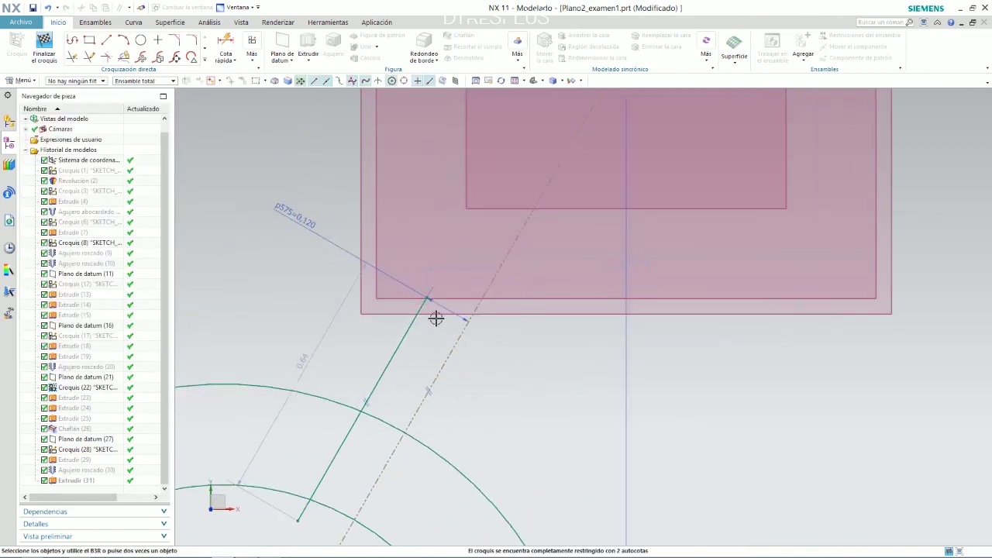
pyautogui.moveTo(428, 296); pyautogui.dragTo(512, 184)
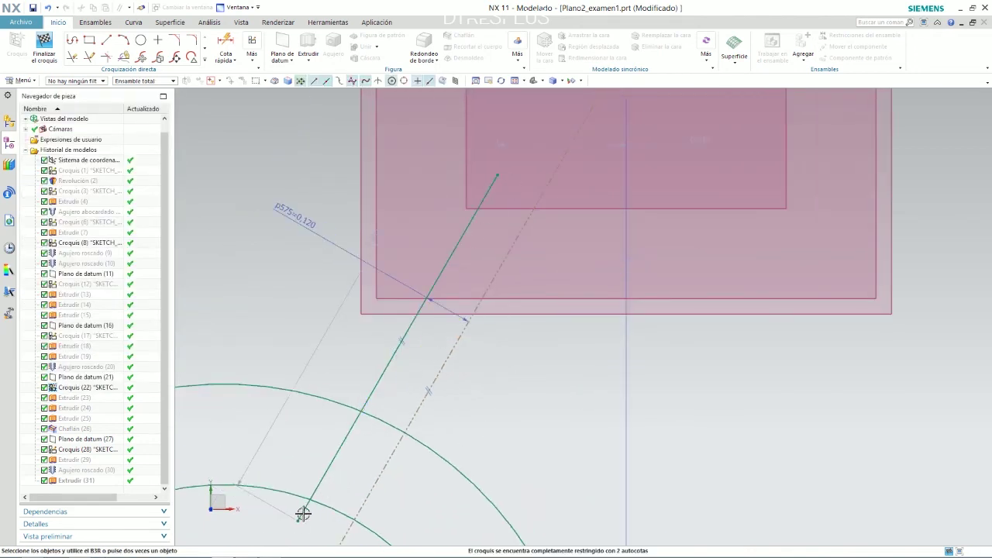
pyautogui.moveTo(348, 443); pyautogui.dragTo(347, 439)
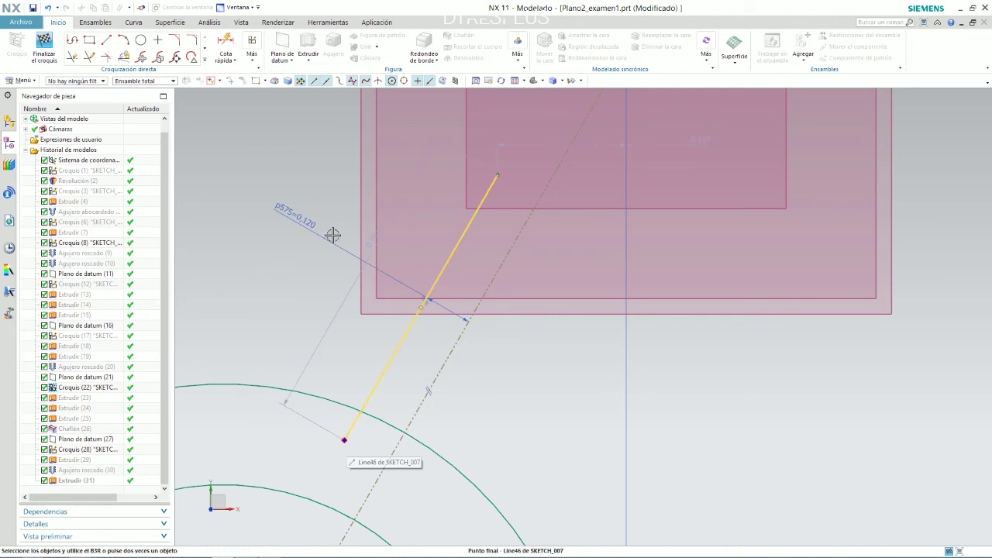
# Sketch two short end lines, about 0.12 in long, from both ends of the offset rib line to the angled centreline
pyautogui.press('l')
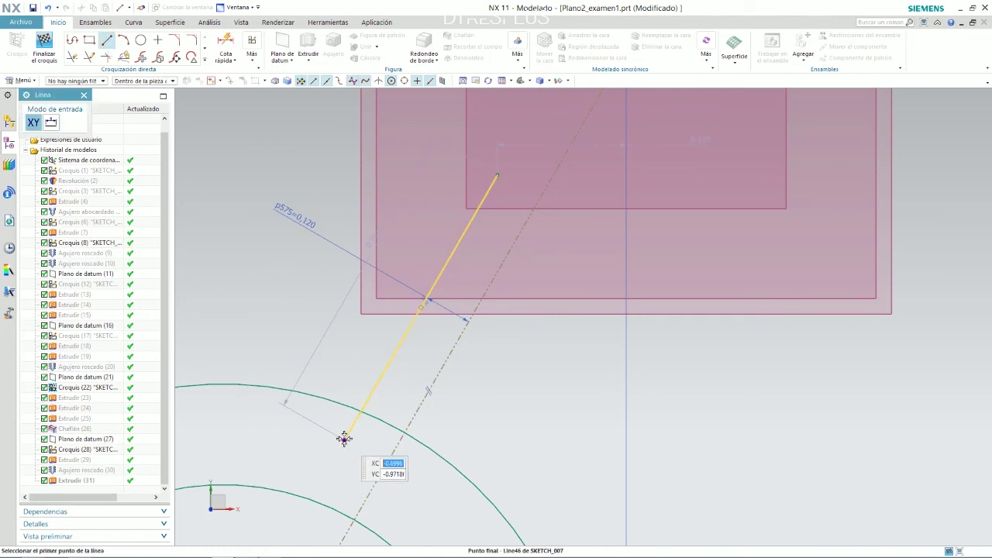
pyautogui.click(344, 439)
pyautogui.click(386, 465)
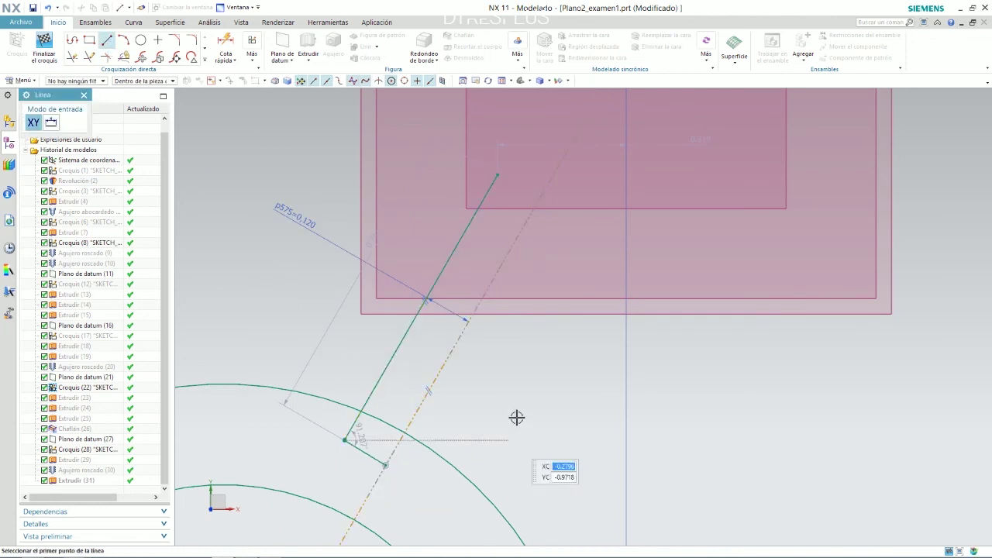
pyautogui.click(497, 177)
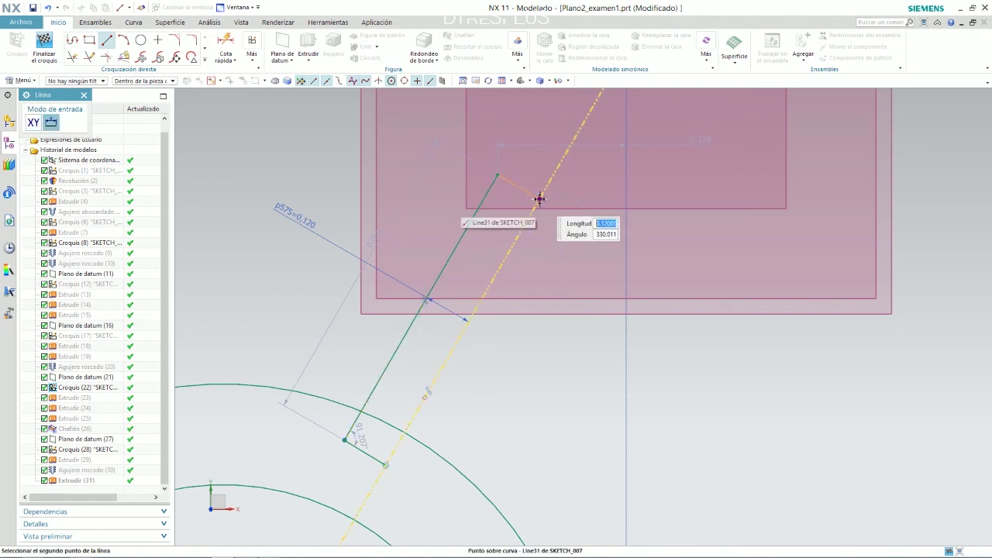
pyautogui.click(539, 200)
pyautogui.press('Escape')
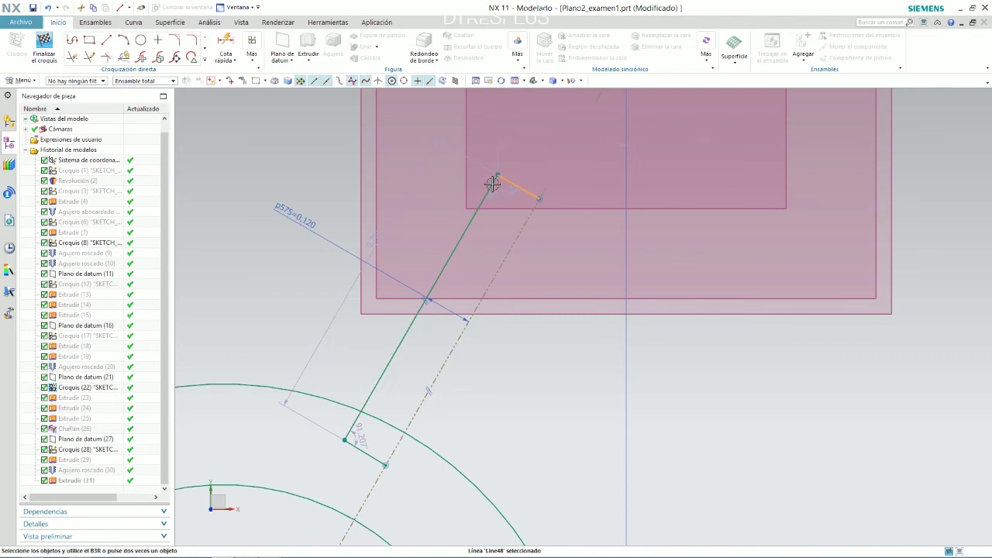
# Make both short end lines perpendicular to the long offset rib line
pyautogui.click(493, 182)
pyautogui.click(597, 153)
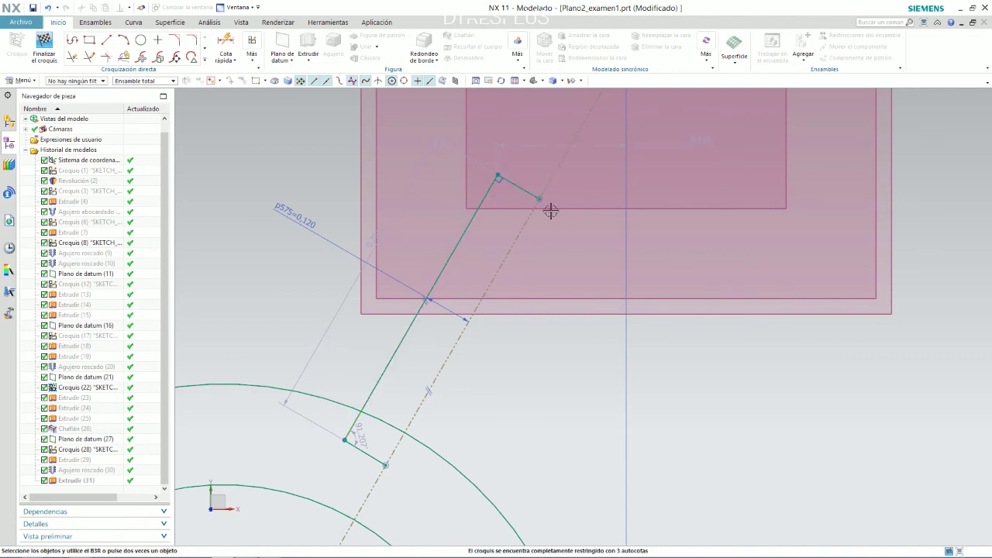
pyautogui.scroll(4, 542, 205)
pyautogui.moveTo(534, 195)
pyautogui.mouseDown()
pyautogui.moveTo(524, 214)
pyautogui.moveTo(542, 203)
pyautogui.moveTo(532, 199)
pyautogui.mouseUp()
pyautogui.scroll(-3, 631, 201)
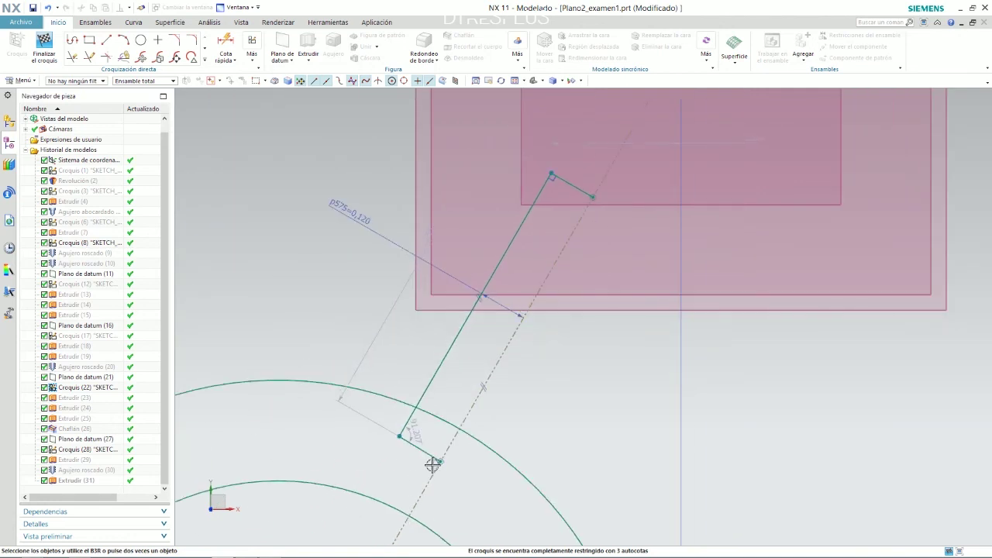
pyautogui.scroll(3, 421, 444)
pyautogui.click(425, 459)
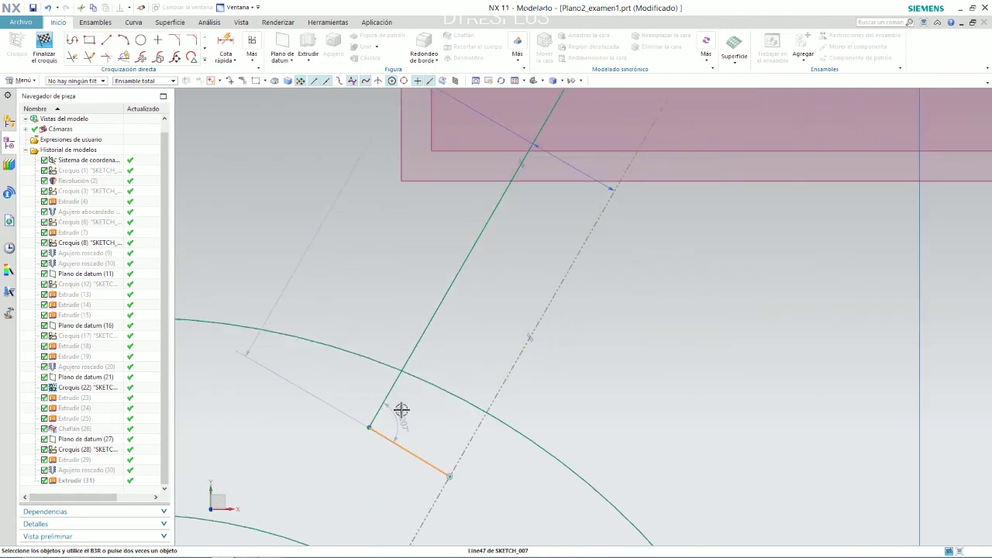
pyautogui.click(395, 388)
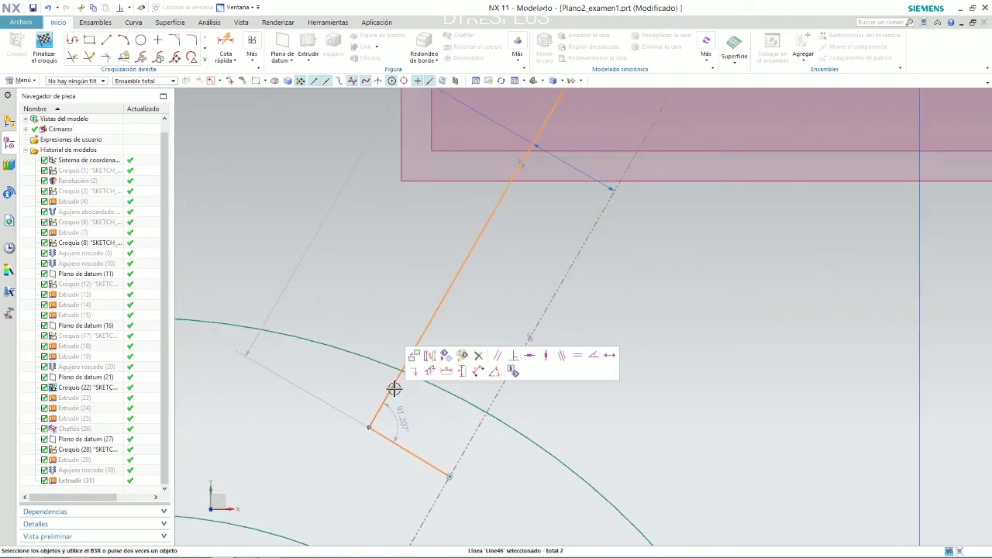
pyautogui.click(517, 356)
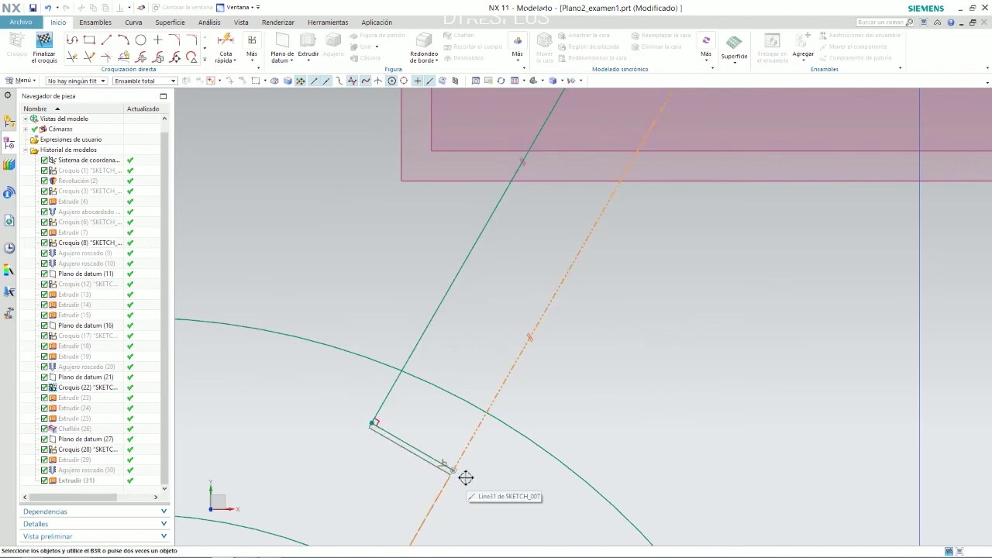
# Mirror the three rib lines about the angled centreline to close the rib outline
pyautogui.scroll(-3, 505, 468)
pyautogui.scroll(1, 505, 468)
pyautogui.click(205, 59)
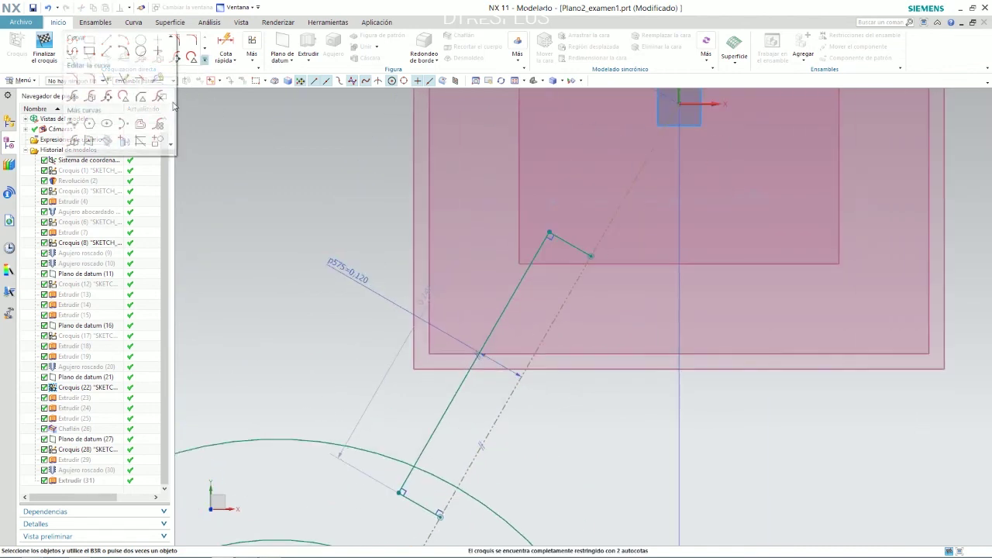
pyautogui.click(72, 140)
pyautogui.click(571, 244)
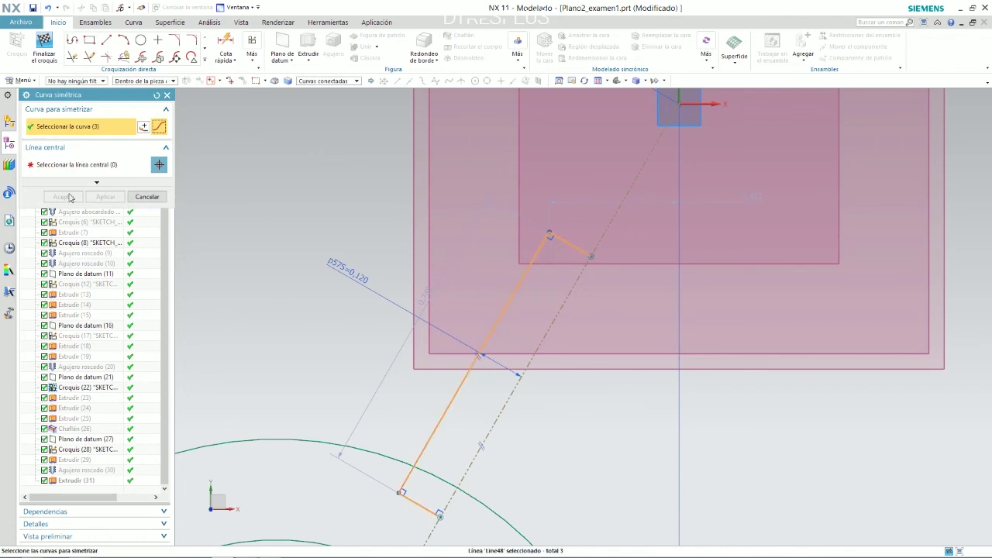
pyautogui.click(74, 164)
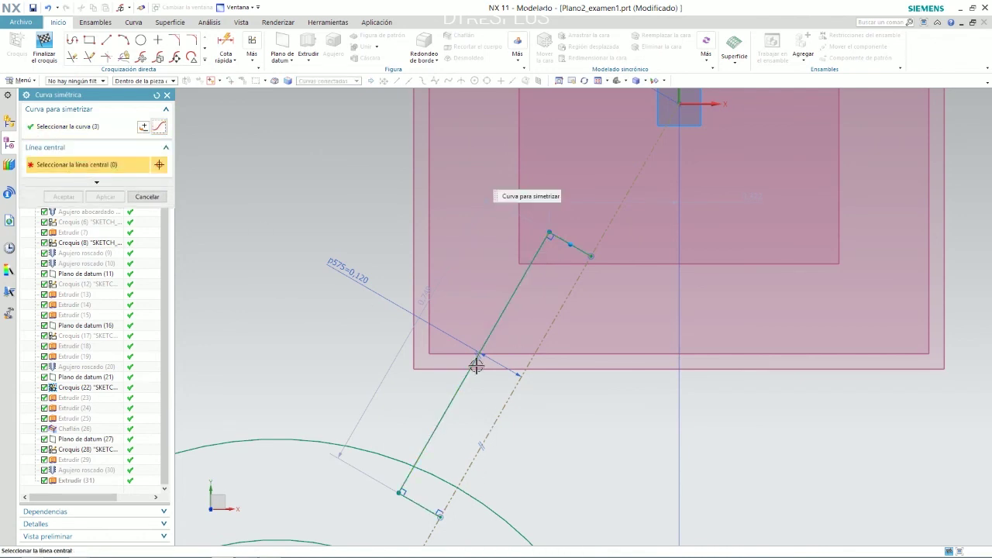
pyautogui.click(539, 344)
pyautogui.middleClick(604, 303)
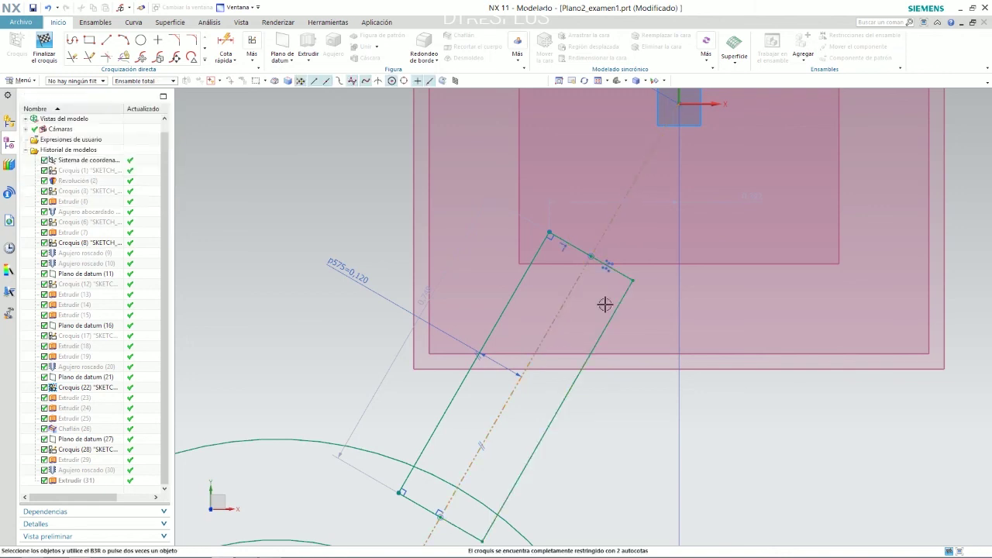
# Show the hidden cover body again through Extrude 31
pyautogui.scroll(-3, 605, 303)
pyautogui.scroll(-2, 443, 284)
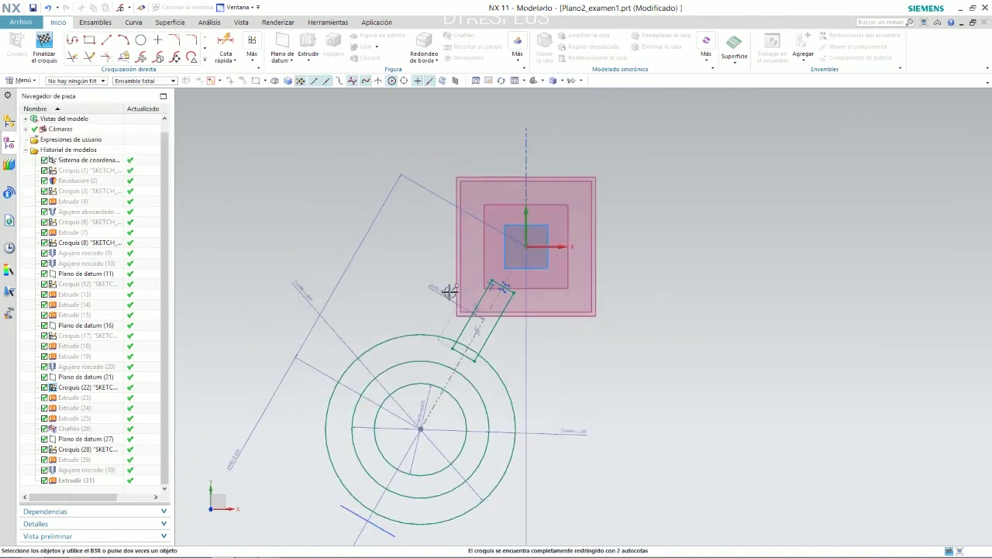
pyautogui.rightClick(73, 481)
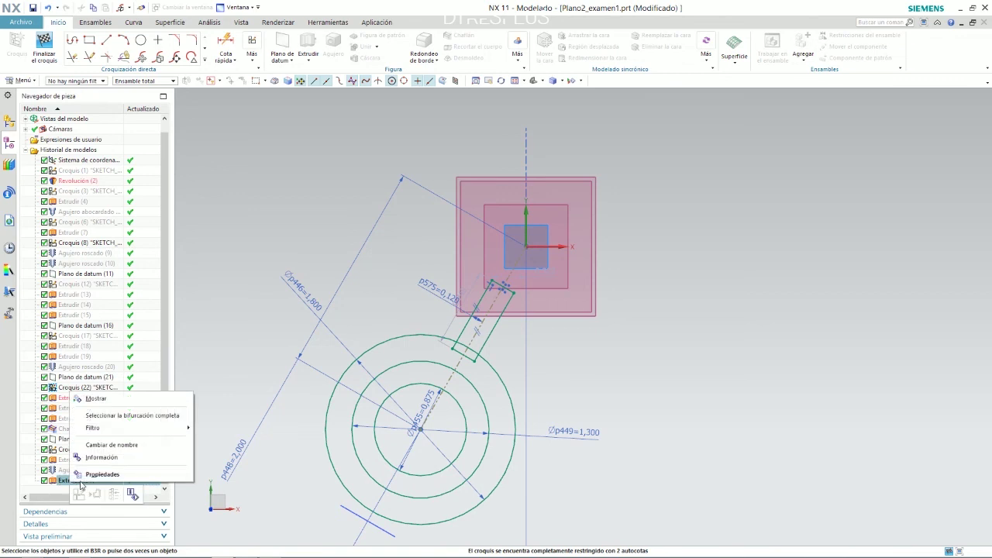
pyautogui.click(96, 398)
pyautogui.scroll(3, 535, 290)
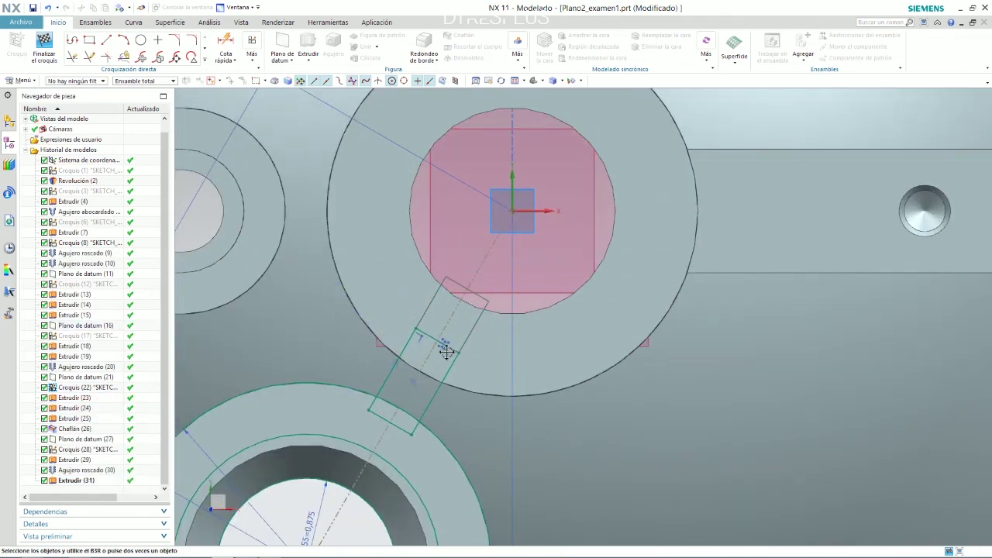
# Set the length of the rib outline's long side to 0.5 in
pyautogui.scroll(-5, 445, 351)
pyautogui.scroll(6, 454, 336)
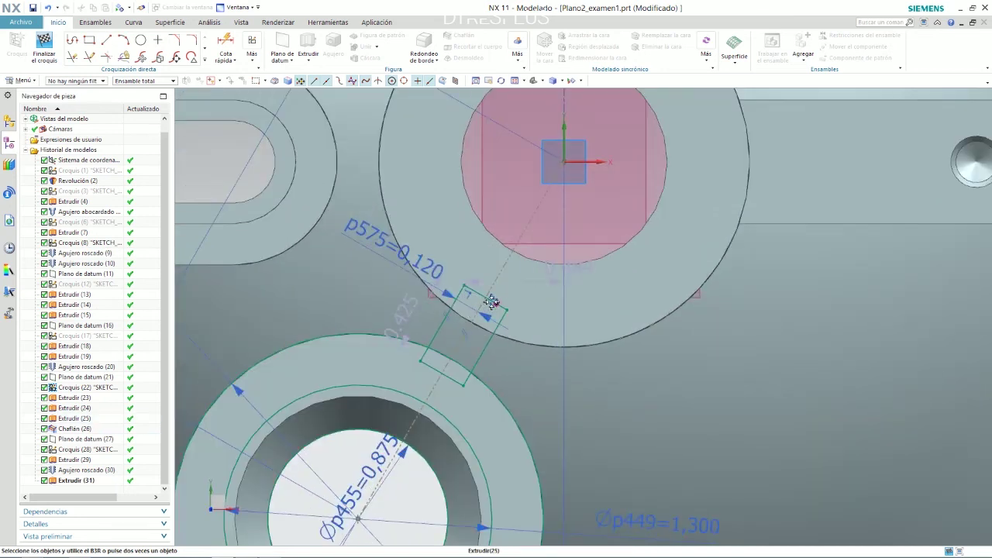
pyautogui.scroll(1, 480, 310)
pyautogui.doubleClick(350, 316)
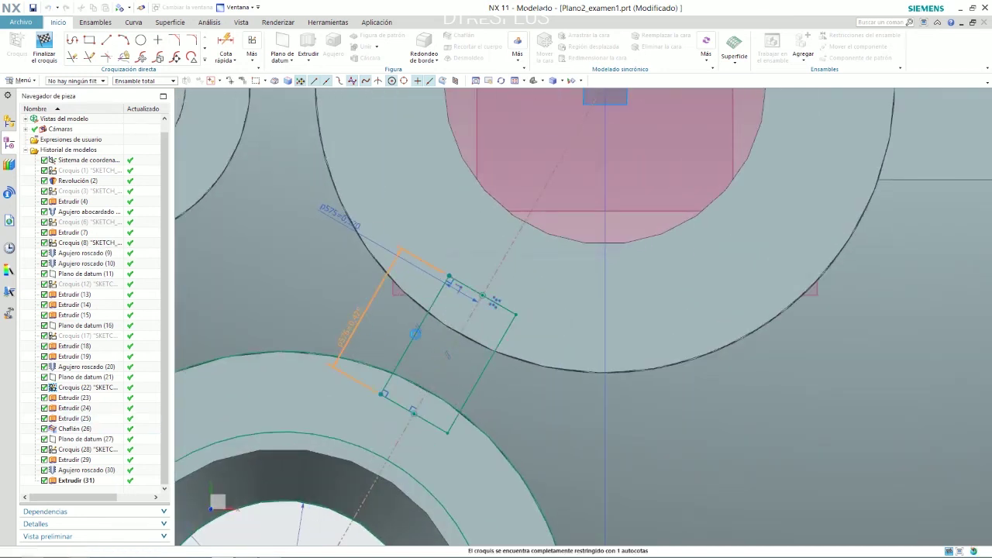
pyautogui.write('0.5')
pyautogui.press('Return')
pyautogui.middleClick(491, 317)
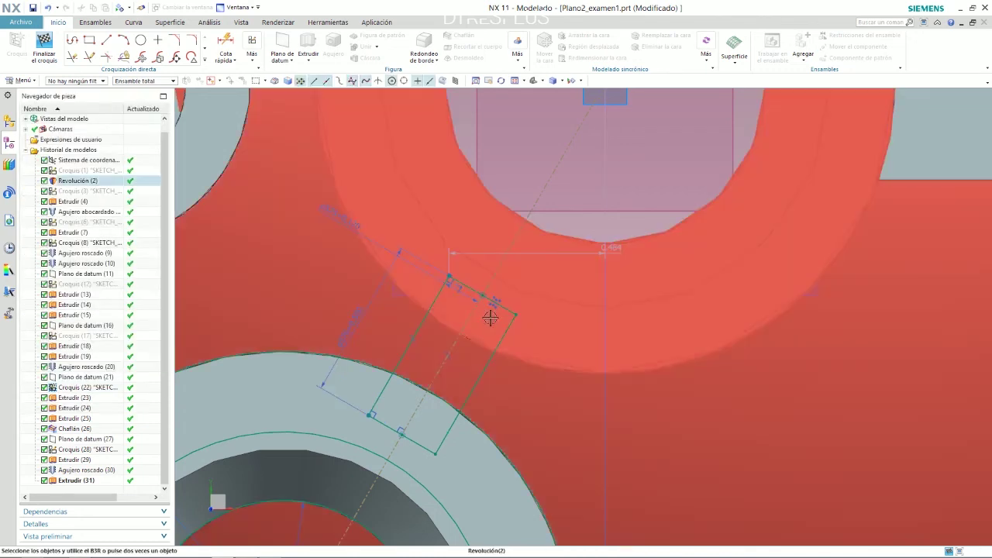
# Dimension the perpendicular distance from the central boss's origin to the rib outline's inner end line to fix its position
pyautogui.scroll(-4, 531, 256)
pyautogui.scroll(2, 483, 327)
pyautogui.moveTo(482, 328); pyautogui.dragTo(503, 316)
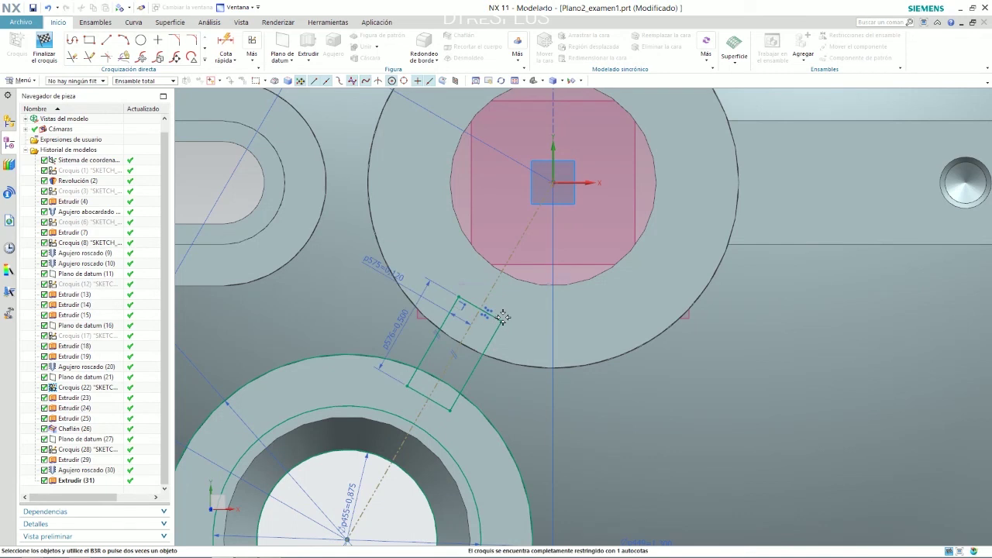
pyautogui.click(226, 45)
pyautogui.click(552, 182)
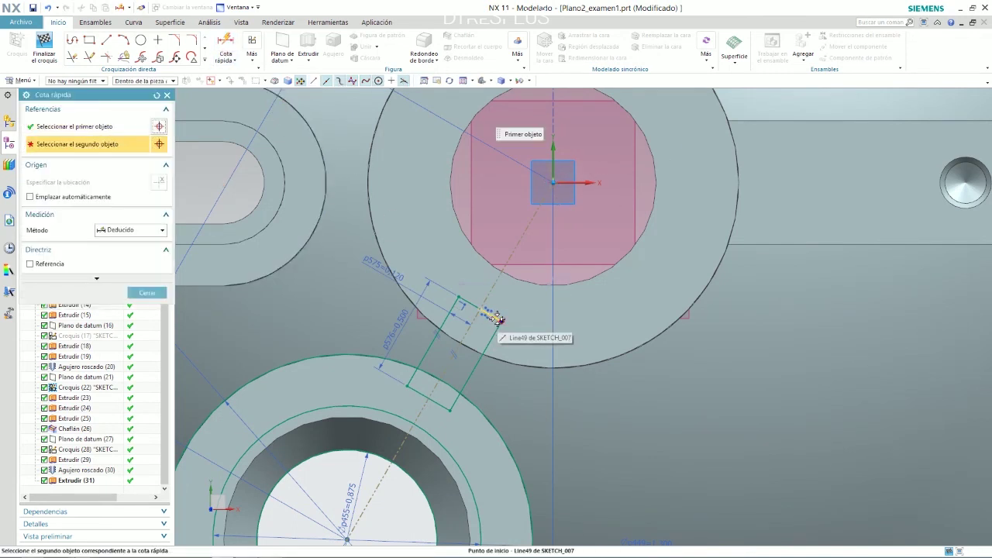
pyautogui.scroll(4, 496, 318)
pyautogui.click(463, 311)
pyautogui.click(412, 189)
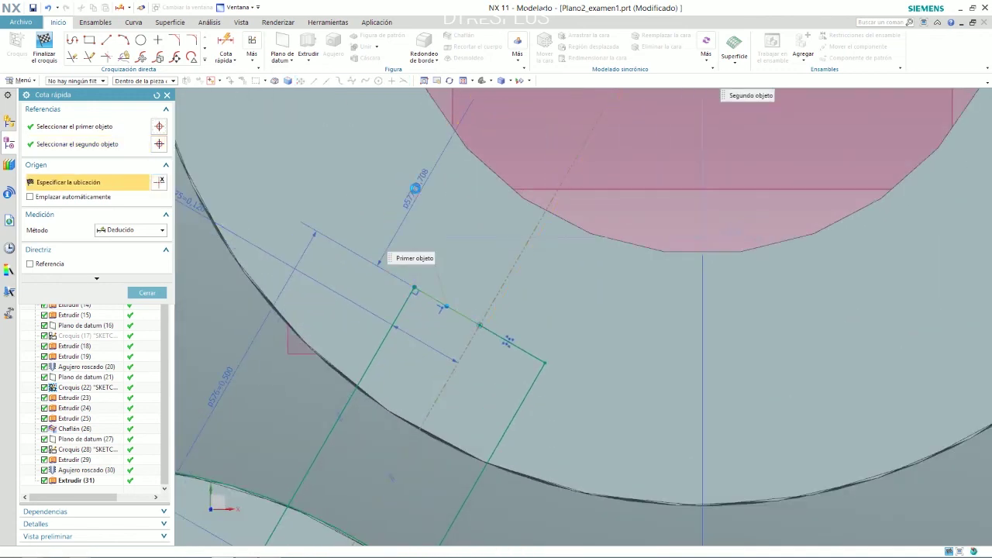
pyautogui.click(448, 208)
pyautogui.scroll(-3, 478, 206)
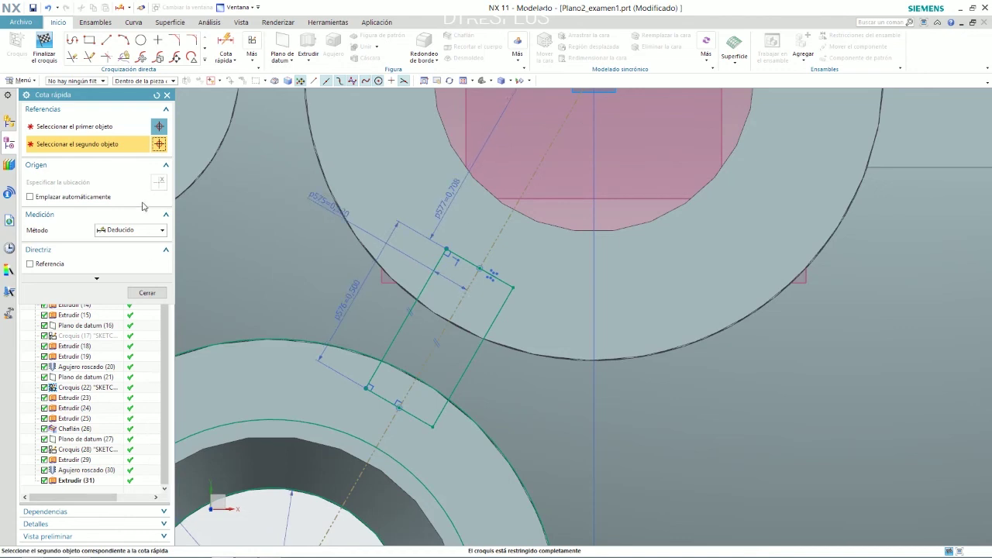
pyautogui.press('Escape')
# Finish editing the angled boss sketch that contains the rib outline
pyautogui.scroll(-3, 468, 337)
pyautogui.moveTo(467, 336); pyautogui.dragTo(427, 297, button='middle')
pyautogui.hotkey('ctrl', 'q')
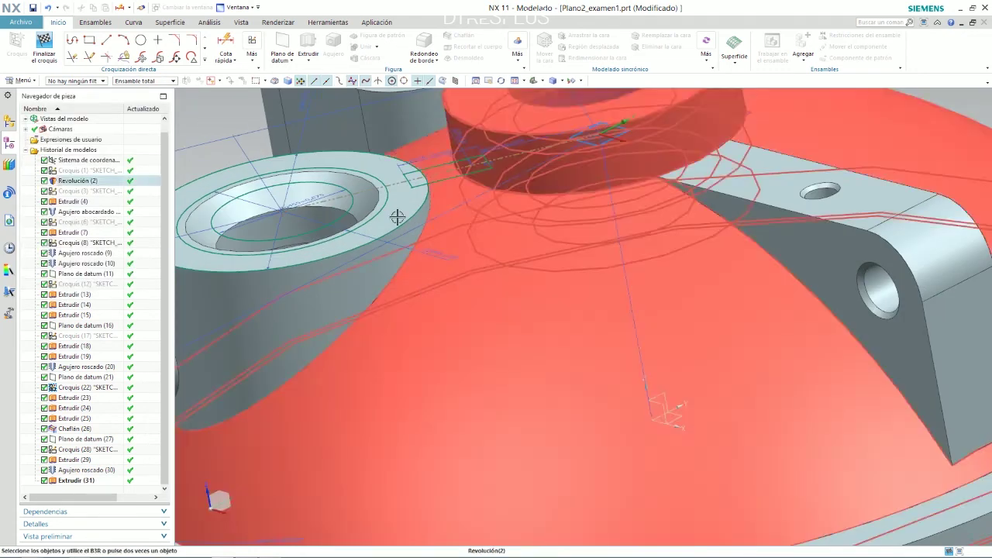
pyautogui.moveTo(418, 153); pyautogui.dragTo(434, 189, button='middle')
pyautogui.scroll(2, 426, 199)
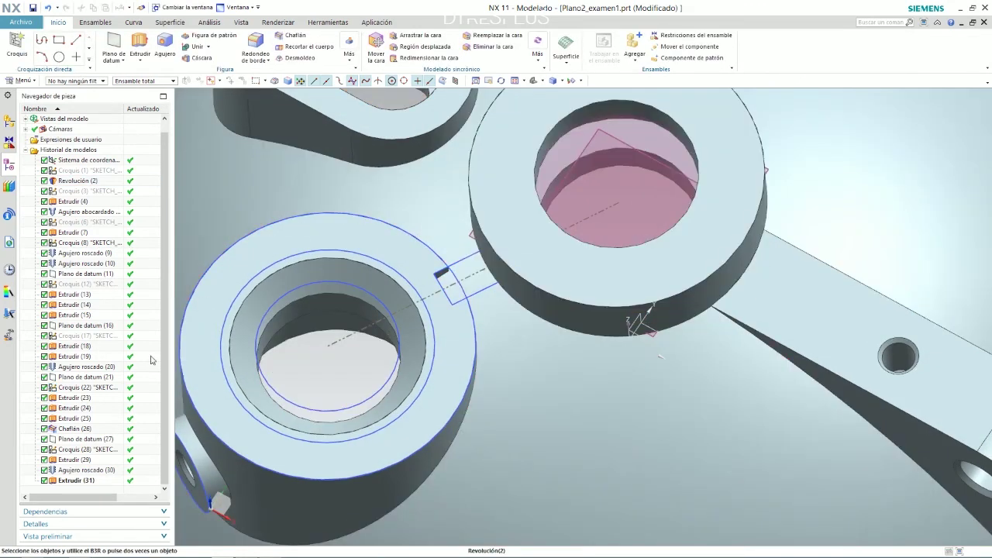
# Edit Extrude 25 of the angled boss to include the rib region overlapping the ring, filling the notch
pyautogui.click(396, 249)
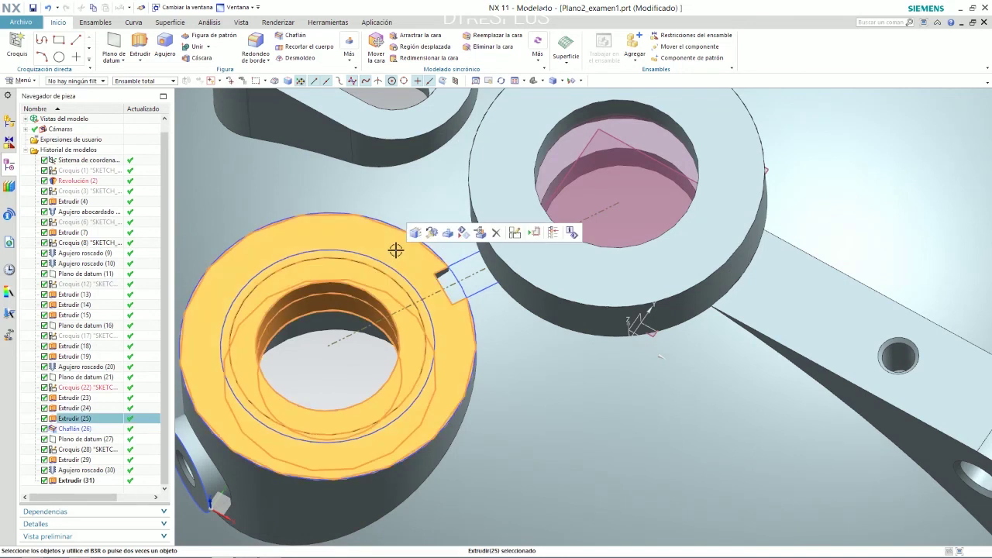
pyautogui.rightClick(75, 423)
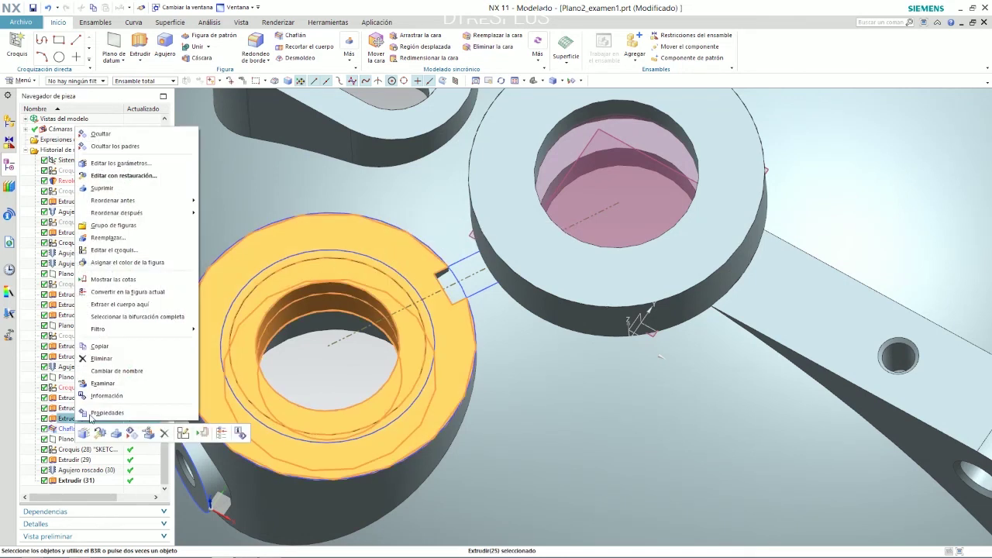
pyautogui.click(116, 180)
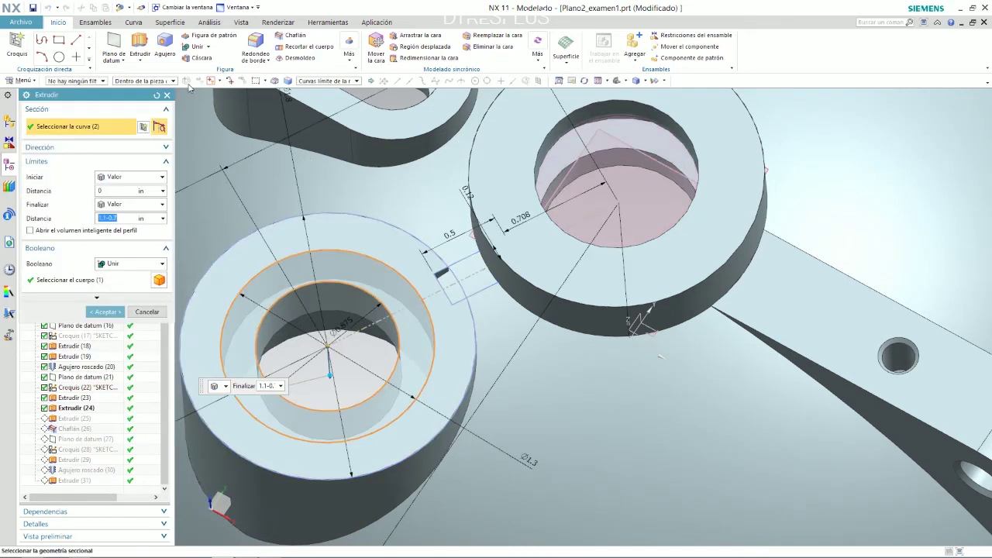
pyautogui.click(447, 293)
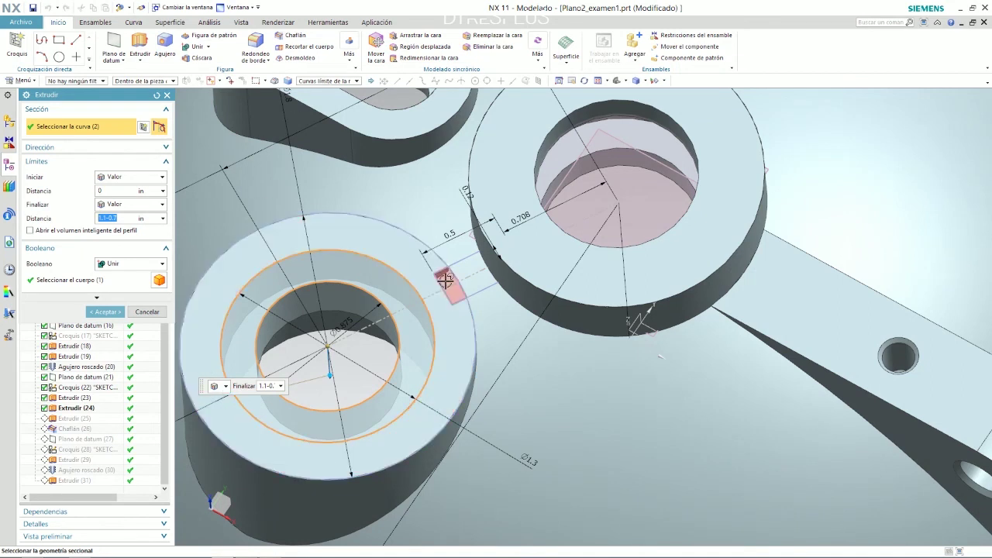
pyautogui.click(103, 313)
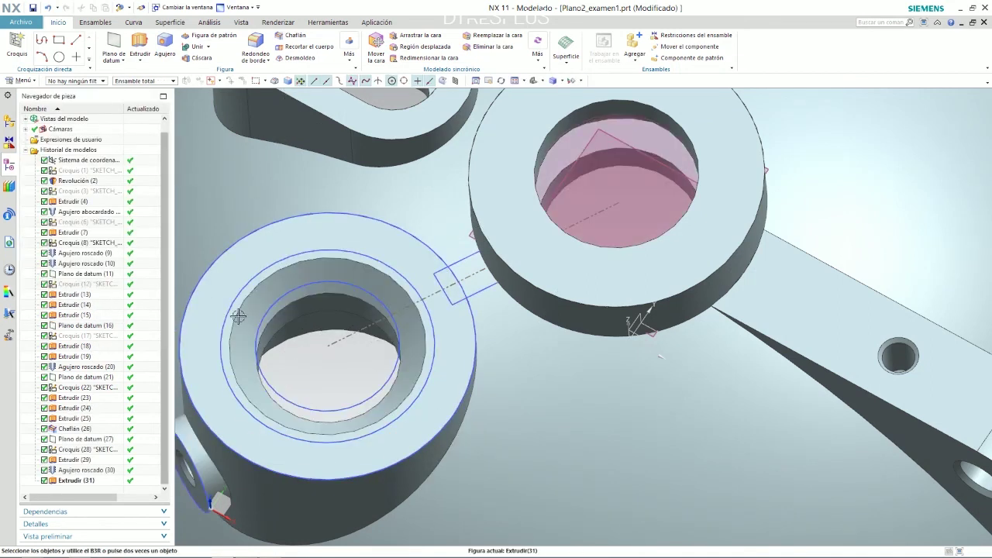
# Suppress the features after Extrude 25, from Chamfer 26 to Extrude 31
pyautogui.scroll(-3, 457, 271)
pyautogui.scroll(2, 474, 267)
pyautogui.scroll(3, 475, 267)
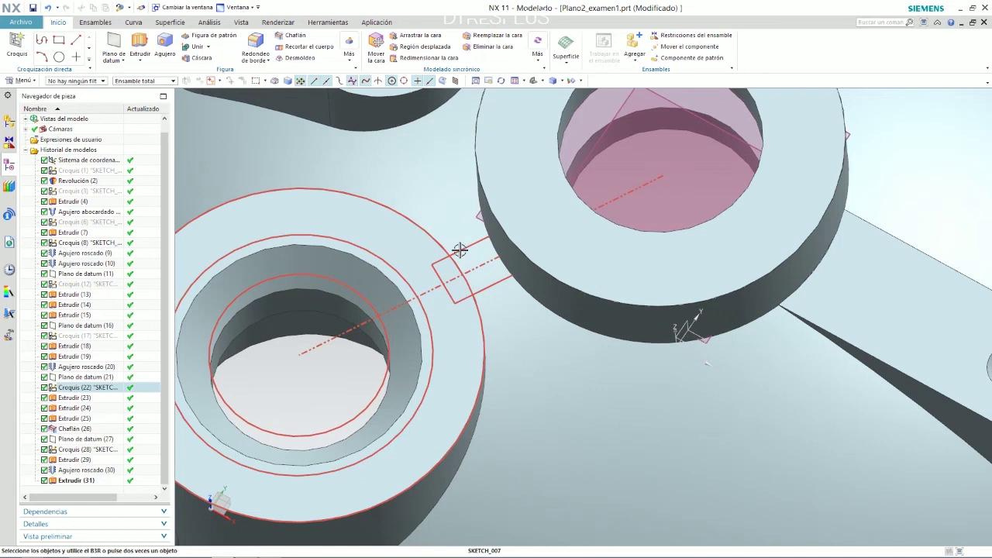
pyautogui.click(45, 480)
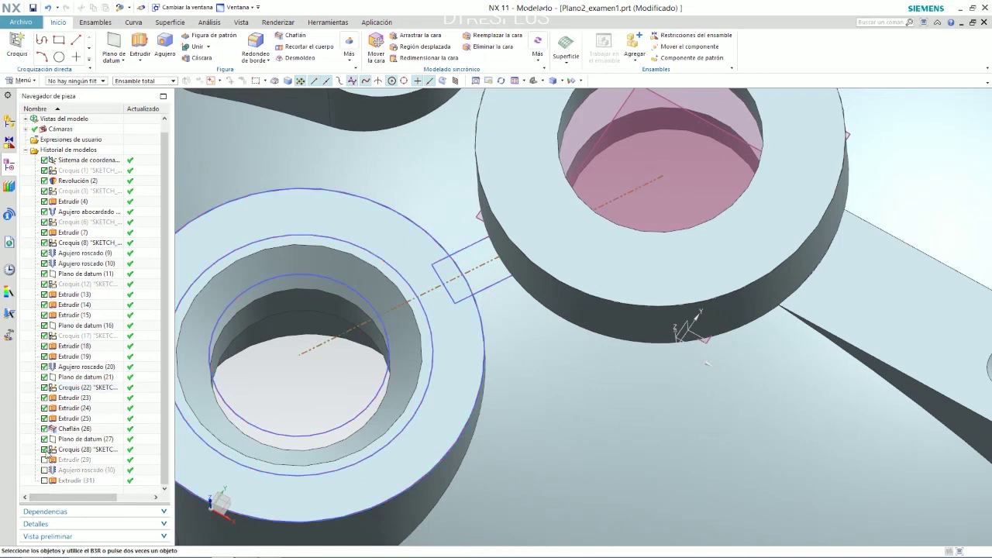
pyautogui.click(44, 429)
# Start an extrusion and pick the rib region of SKETCH_007 between the angled boss and the central boss
pyautogui.scroll(-3, 454, 369)
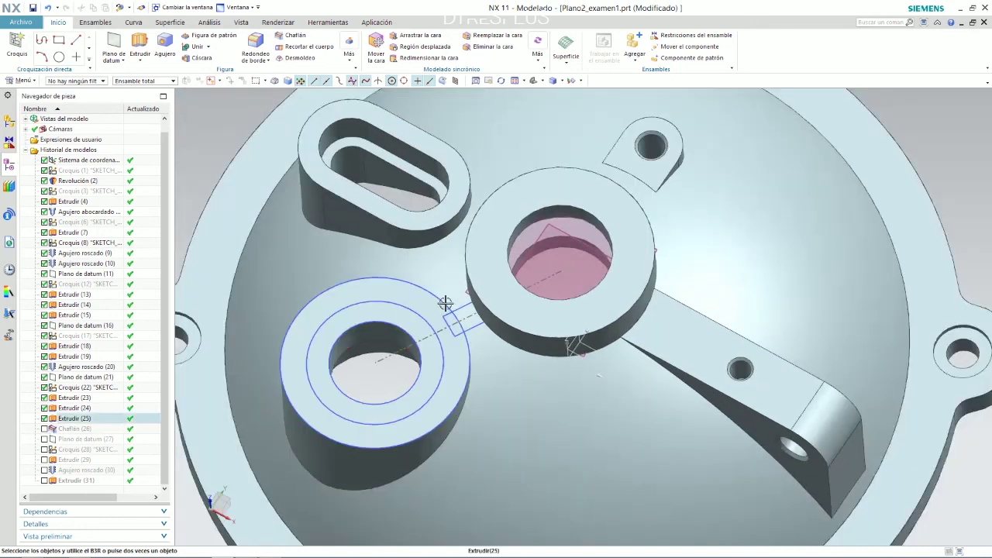
pyautogui.scroll(3, 444, 304)
pyautogui.click(140, 43)
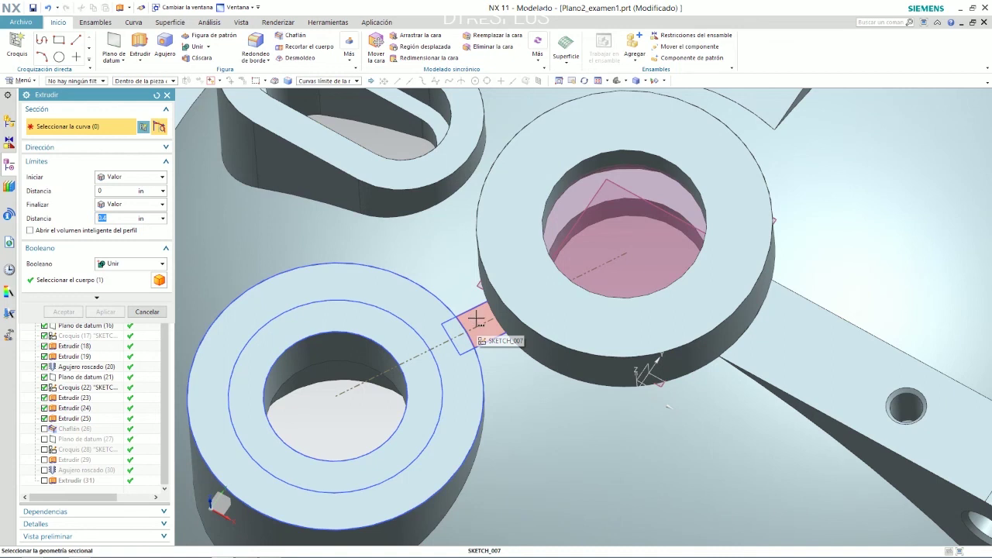
pyautogui.click(476, 319)
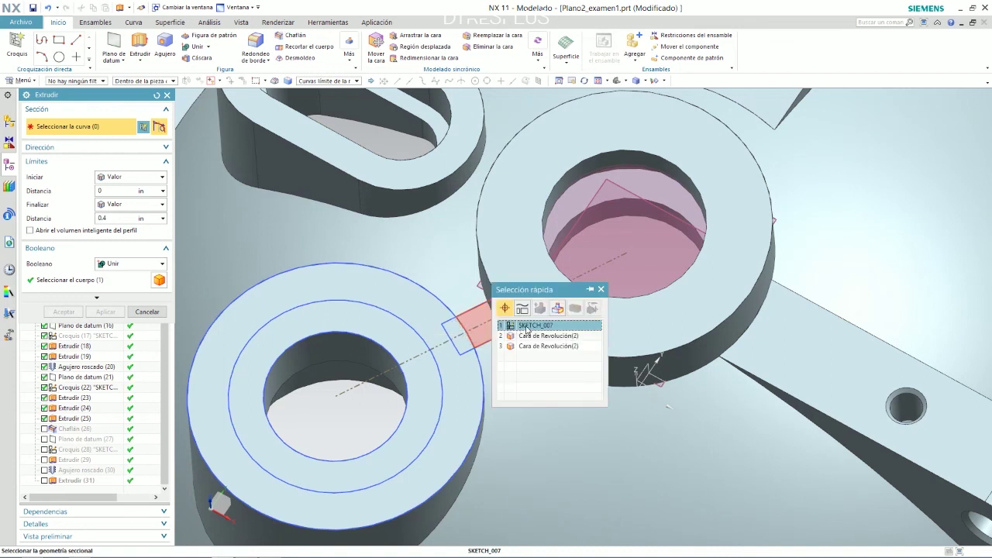